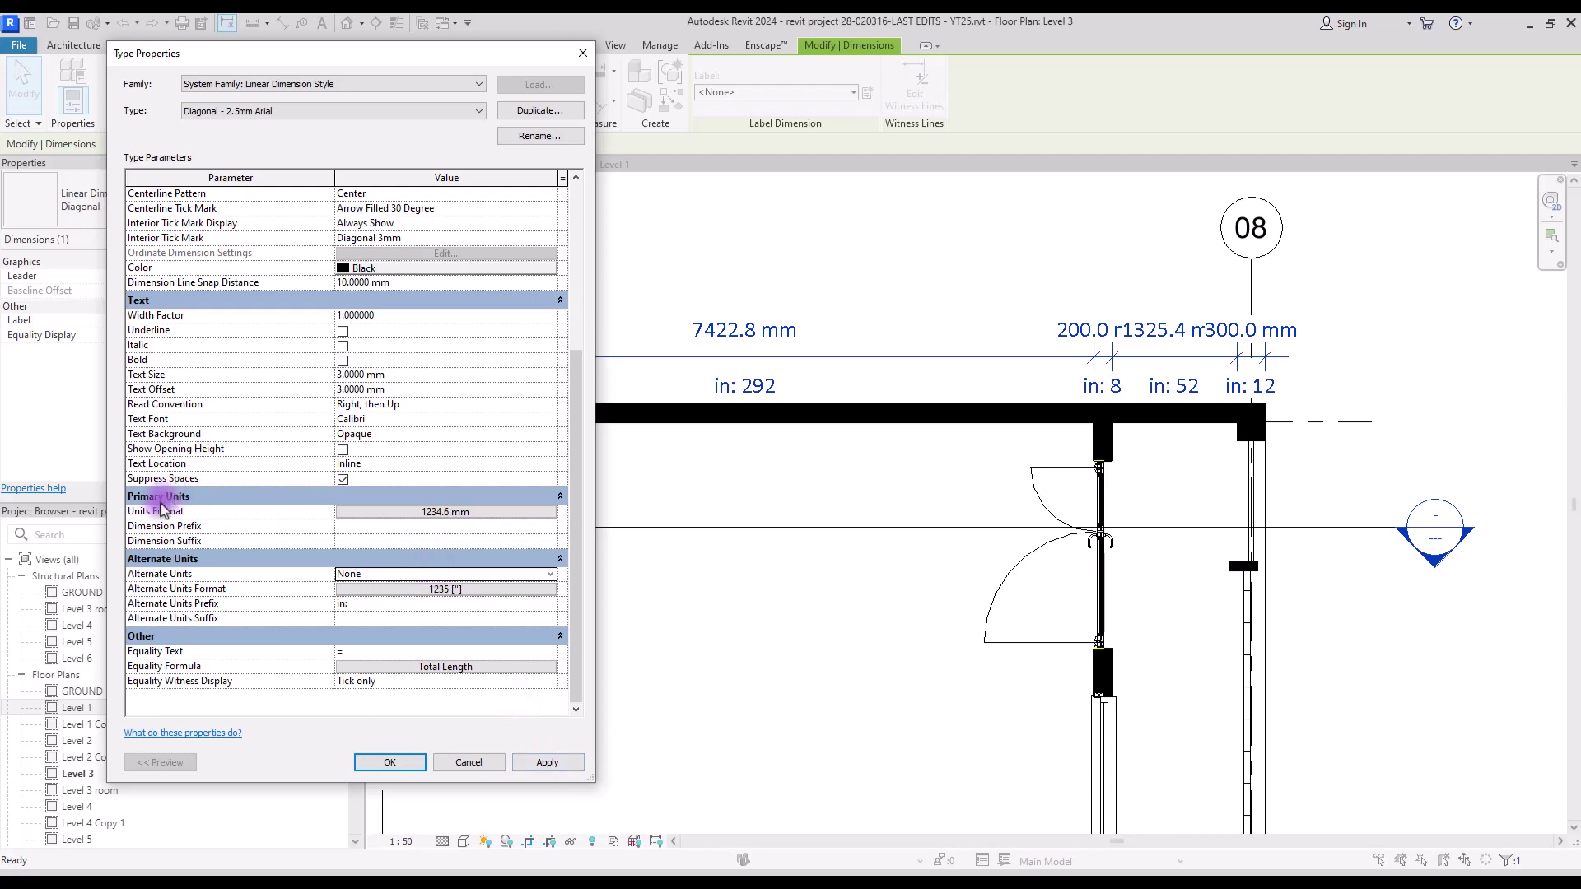
- Set the dimension style's primary units format to meters with one decimal place
left_click(420, 521)
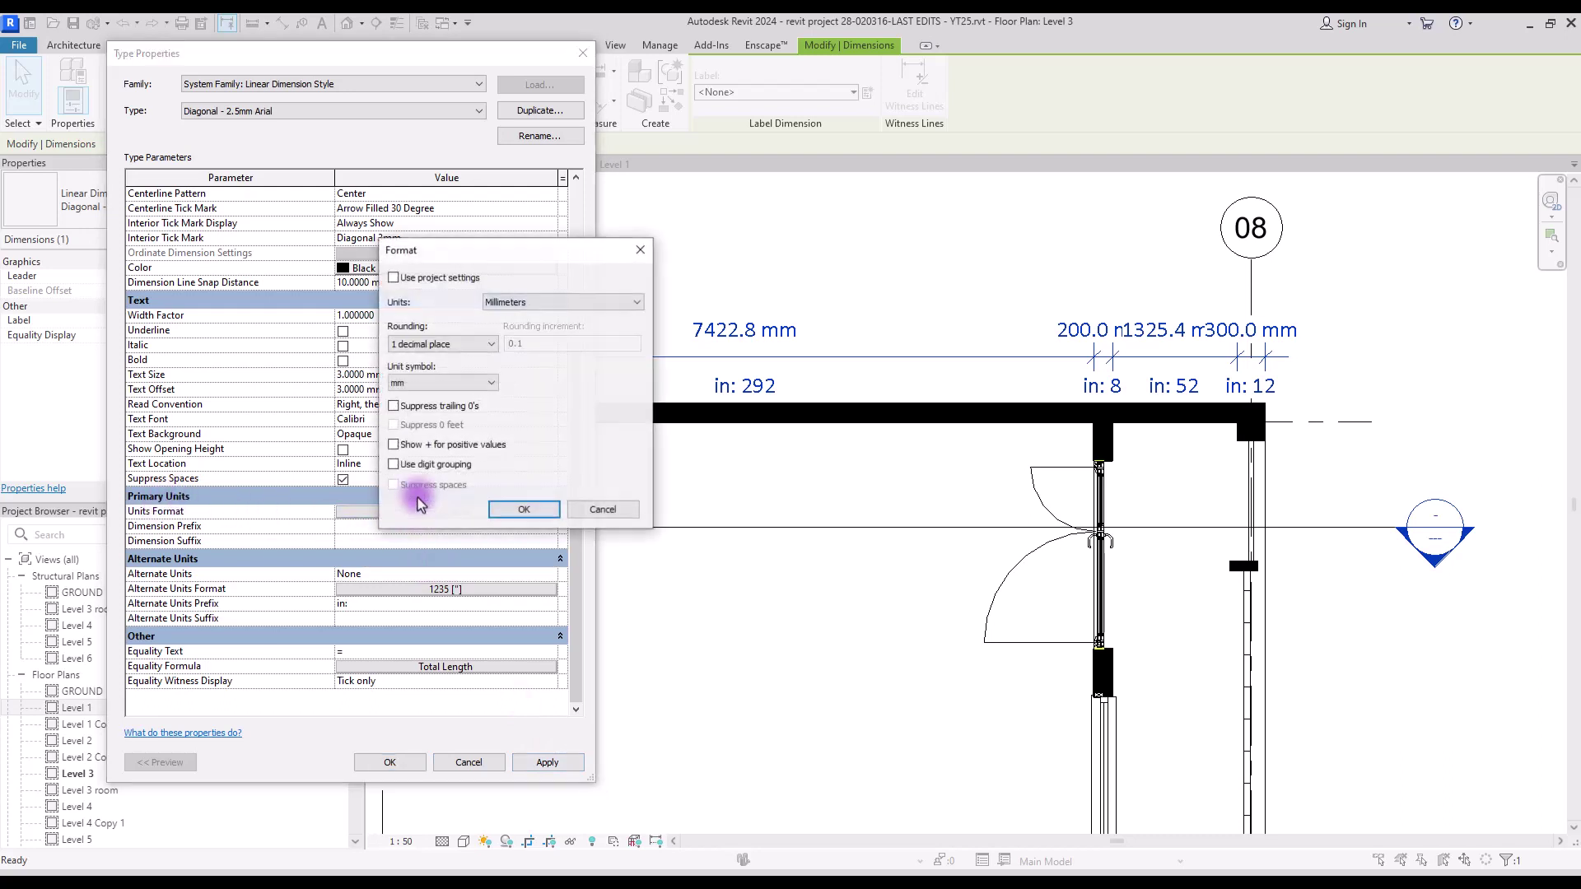
left_click(513, 303)
left_click(517, 361)
left_click(443, 344)
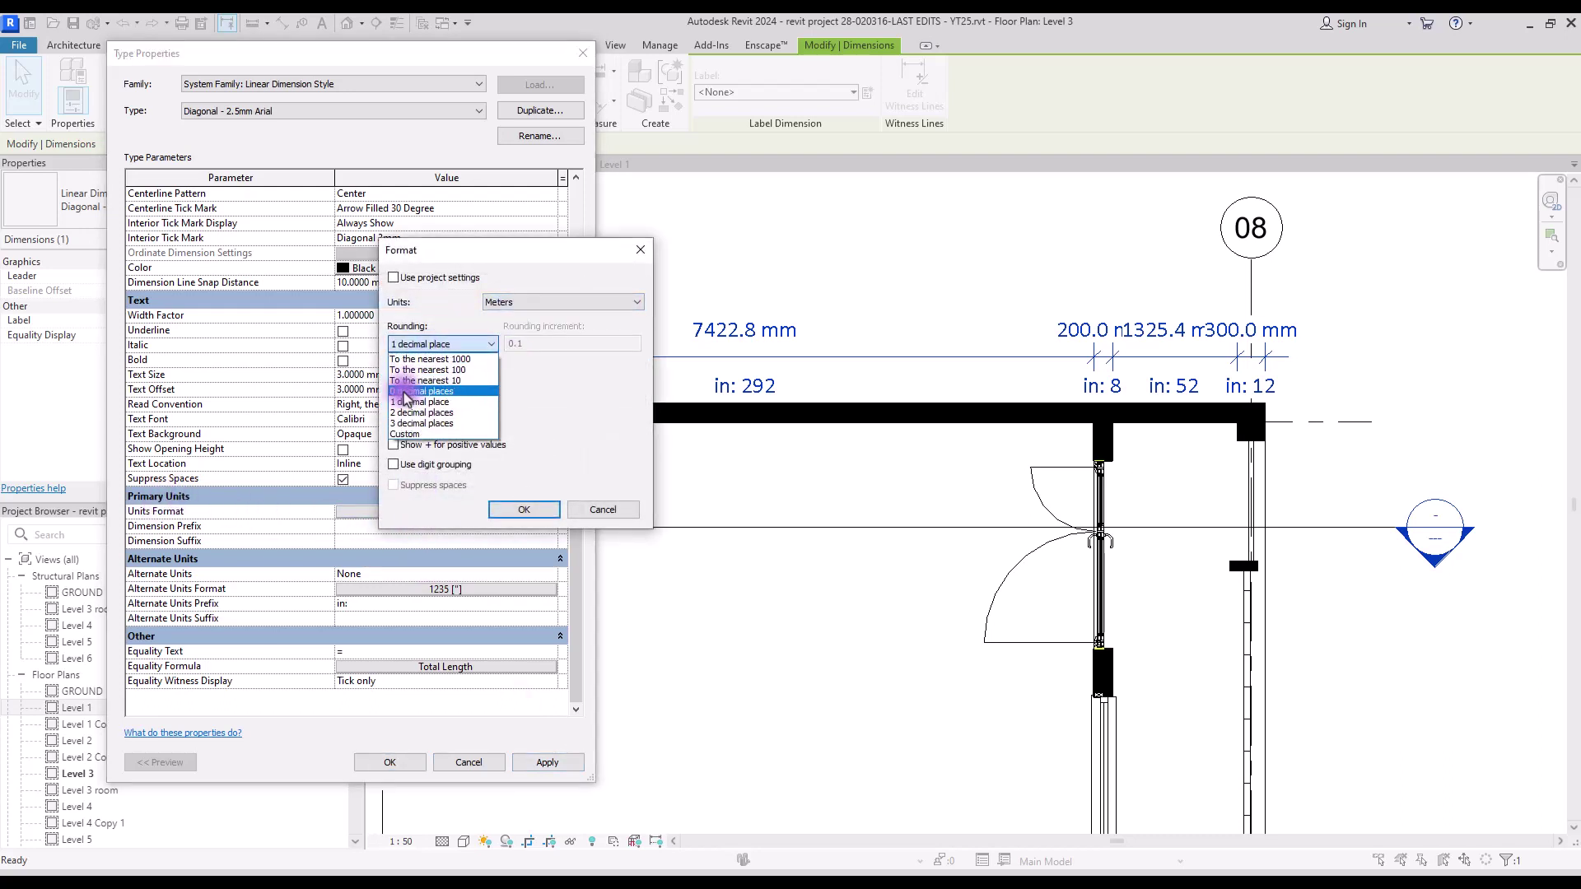
left_click(457, 381)
left_click(524, 511)
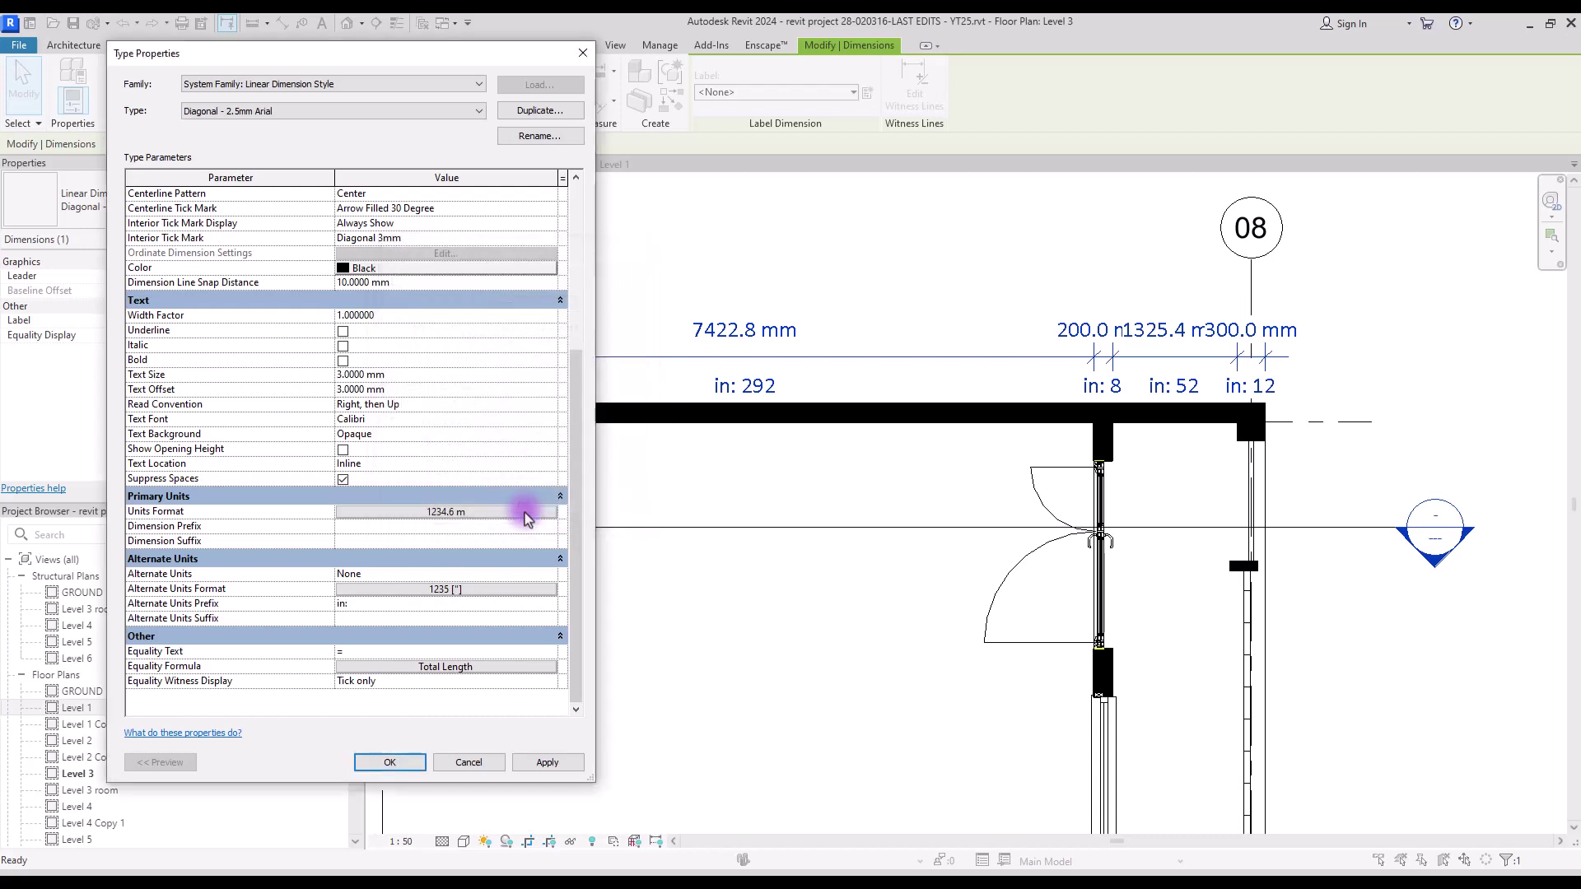
left_click(729, 364)
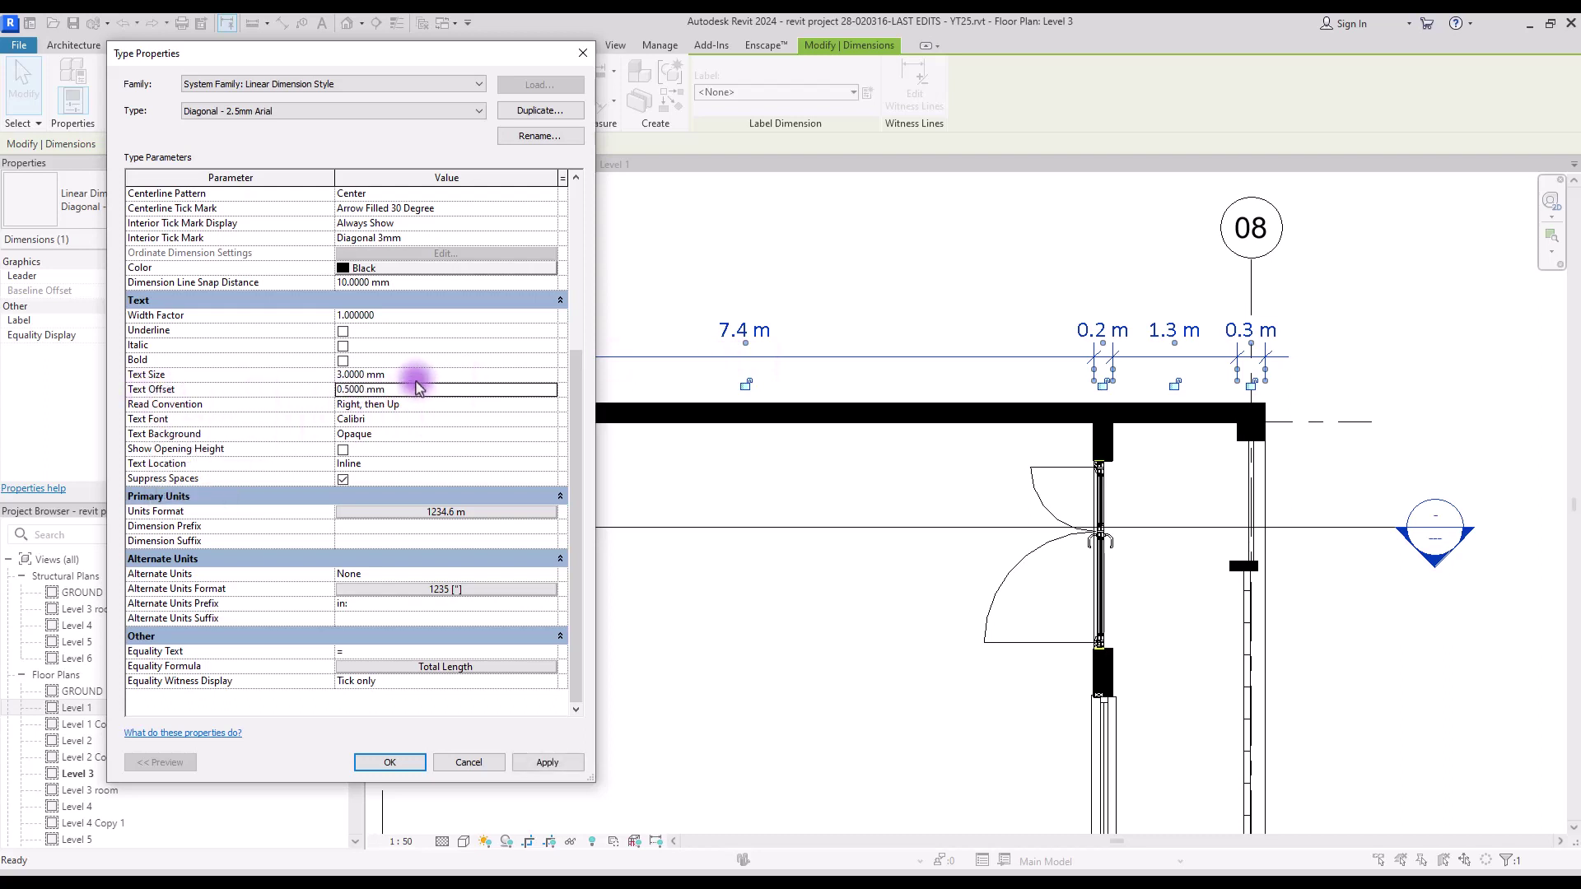
- Set the dimension style's text offset to 0.5 mm and its text size to 1.5 mm, and apply both
left_click(544, 762)
left_click(445, 375)
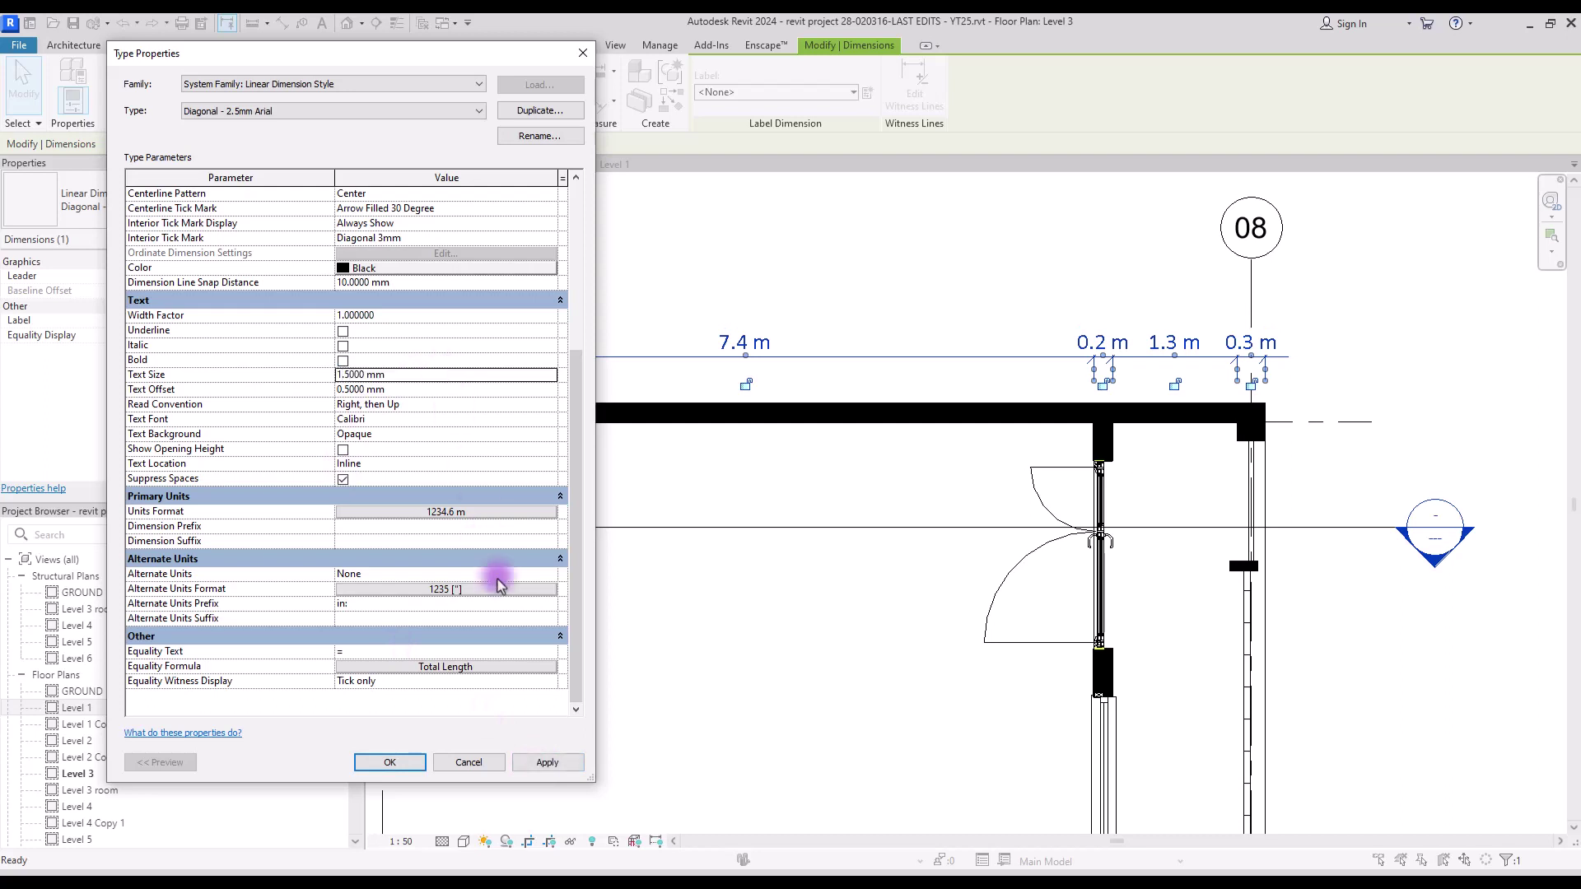
left_click(539, 764)
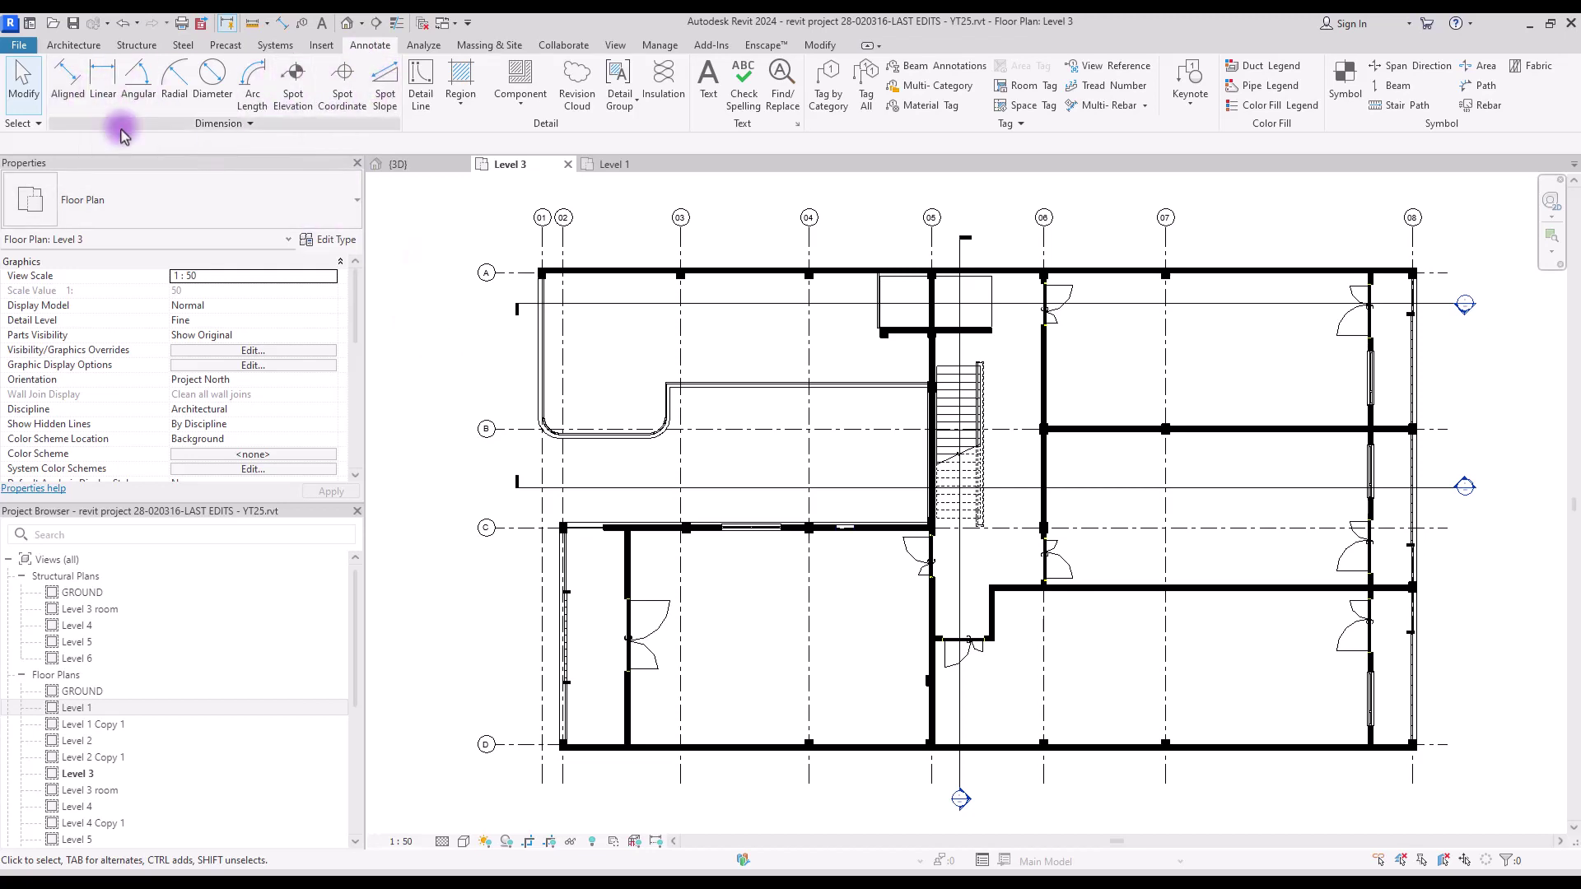
- Place an aligned dimension between the inner faces of the columns at grids 03 and 04, above the window on grid C
left_click(67, 89)
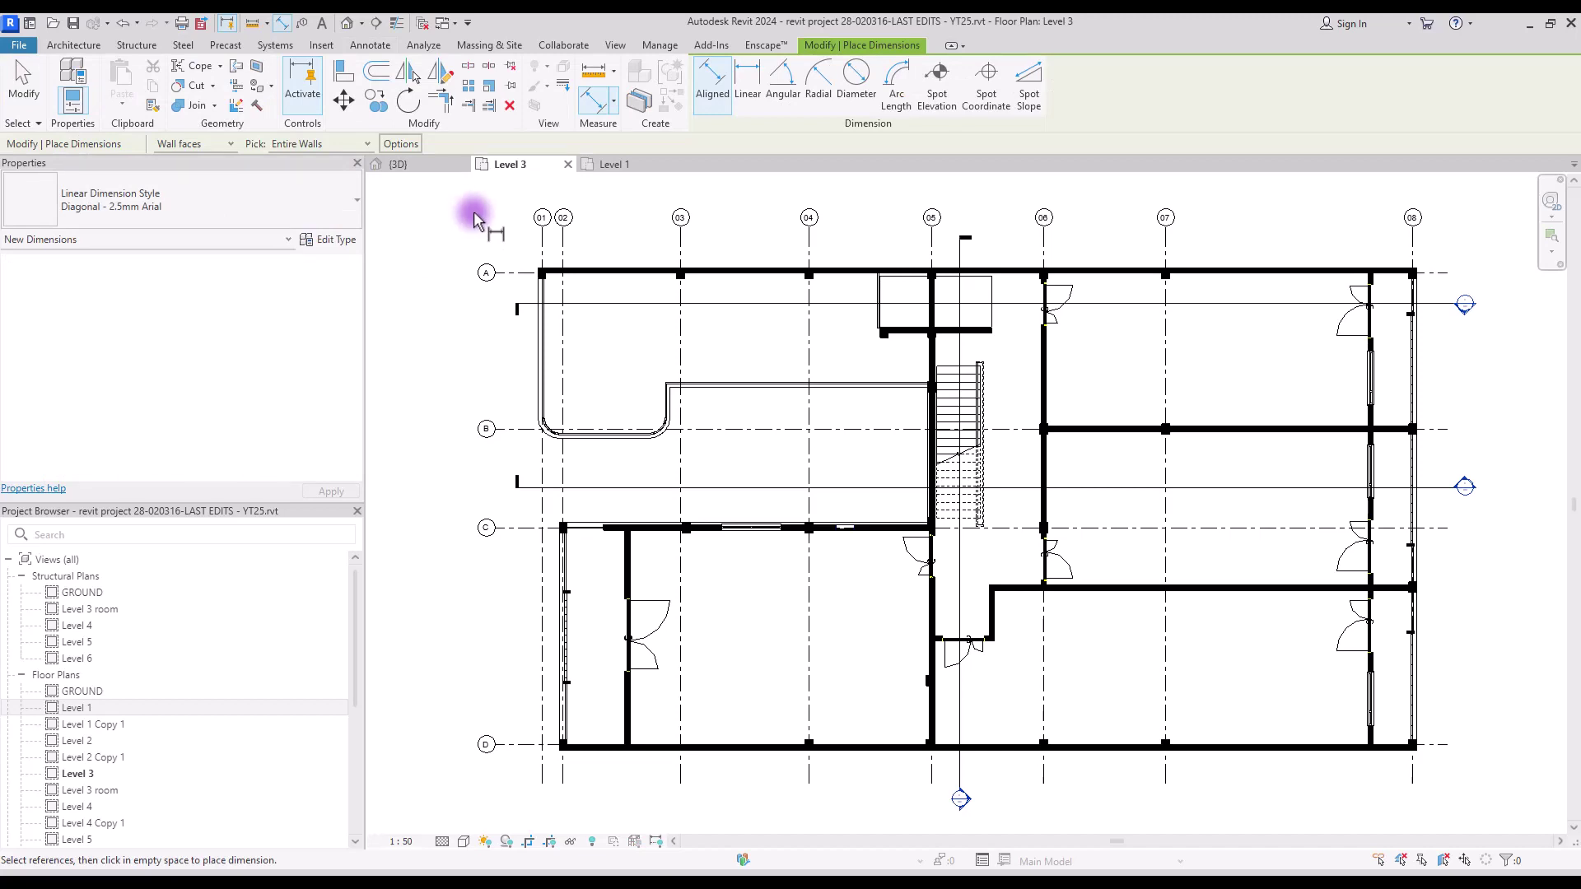
scroll(692, 505, "up", 6)
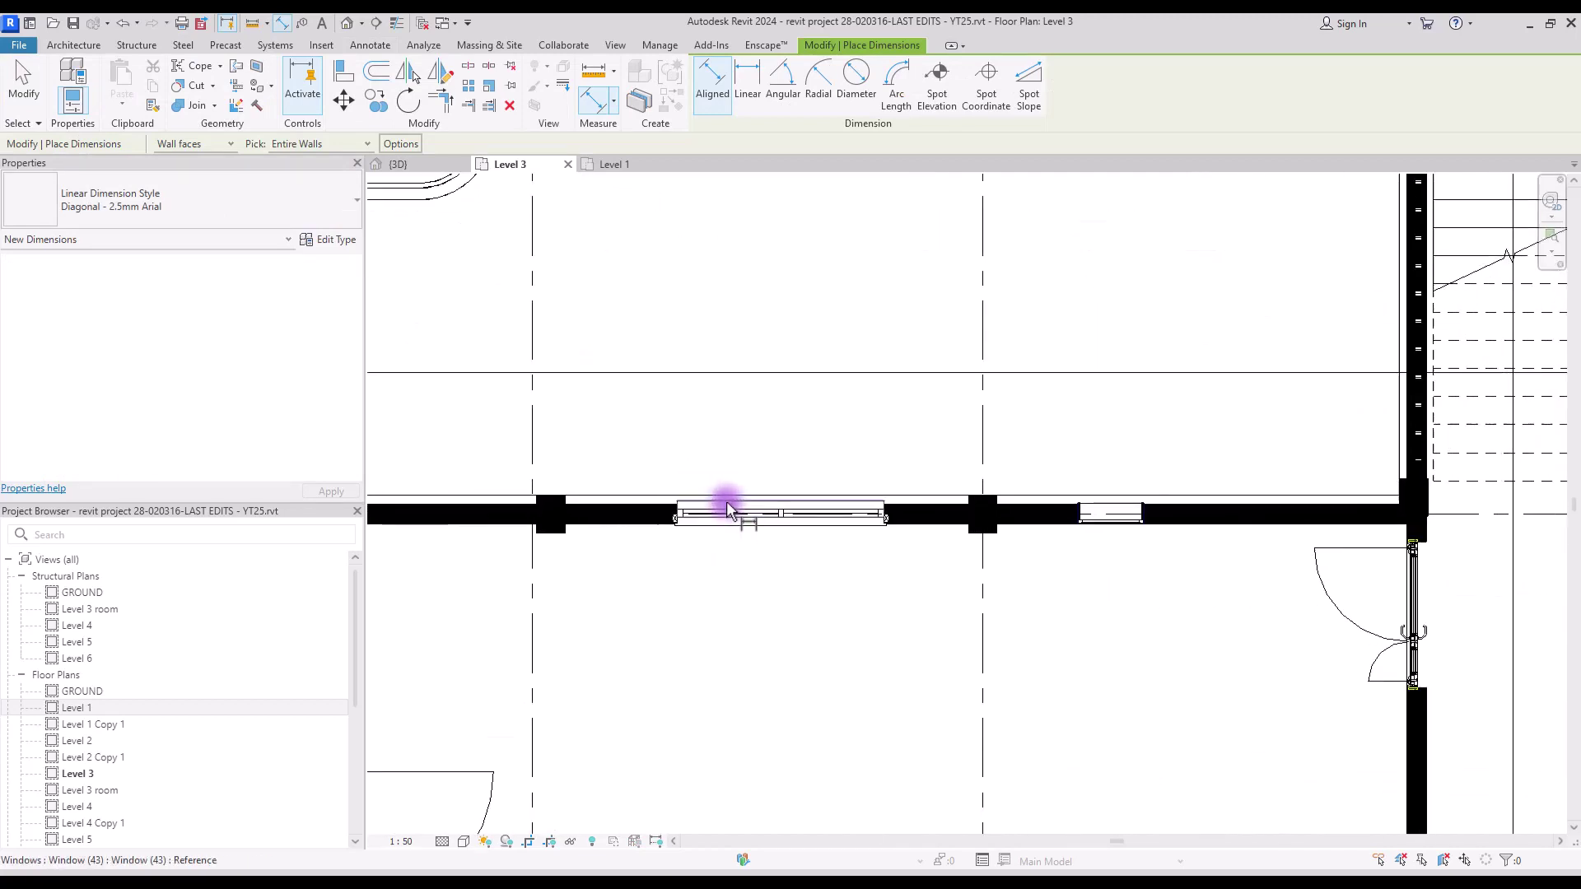
left_click(661, 504)
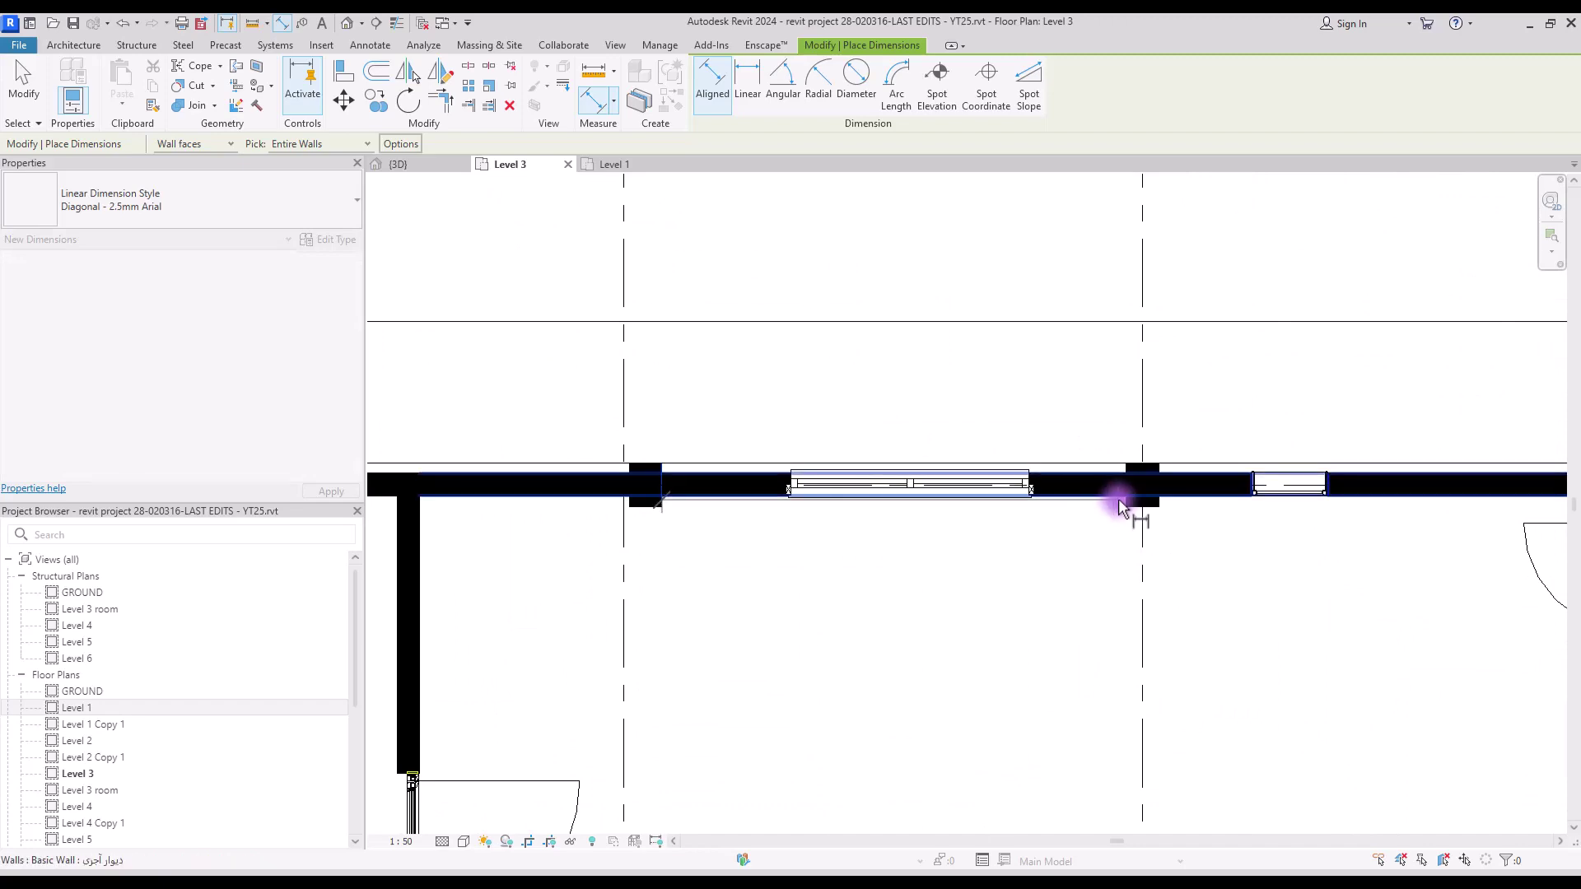
left_click(1128, 506)
left_click(1298, 368)
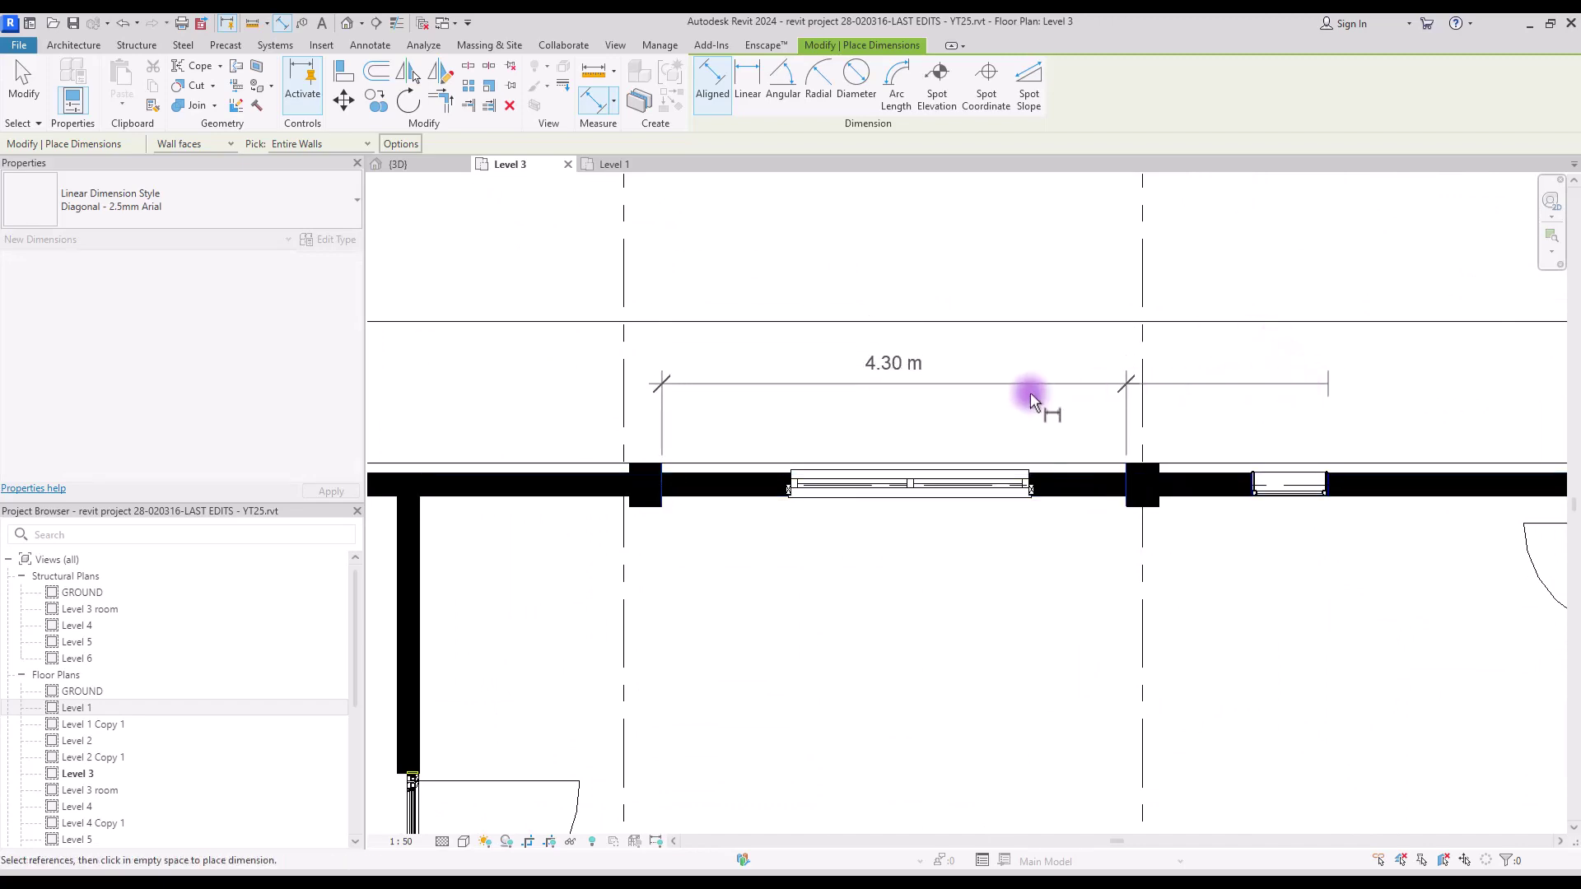
key("Escape")
- Review the type properties of the linear dimension style Diagonal - 2.5mm Arial, including its dimension string type
left_click(1008, 377)
left_click(325, 239)
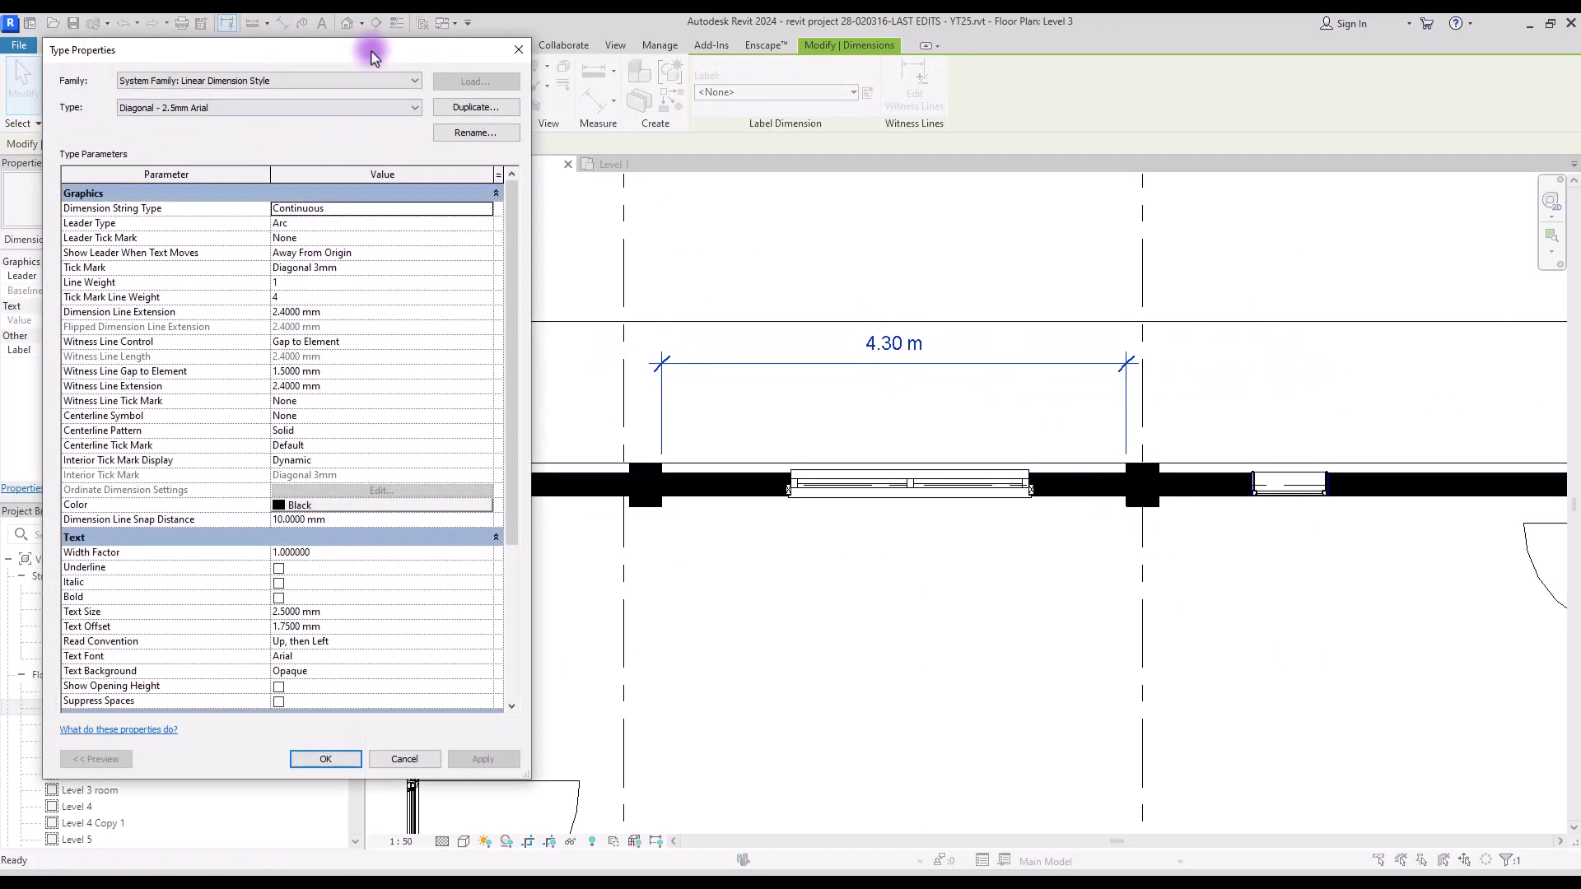
left_click_drag(371, 42, 434, 56)
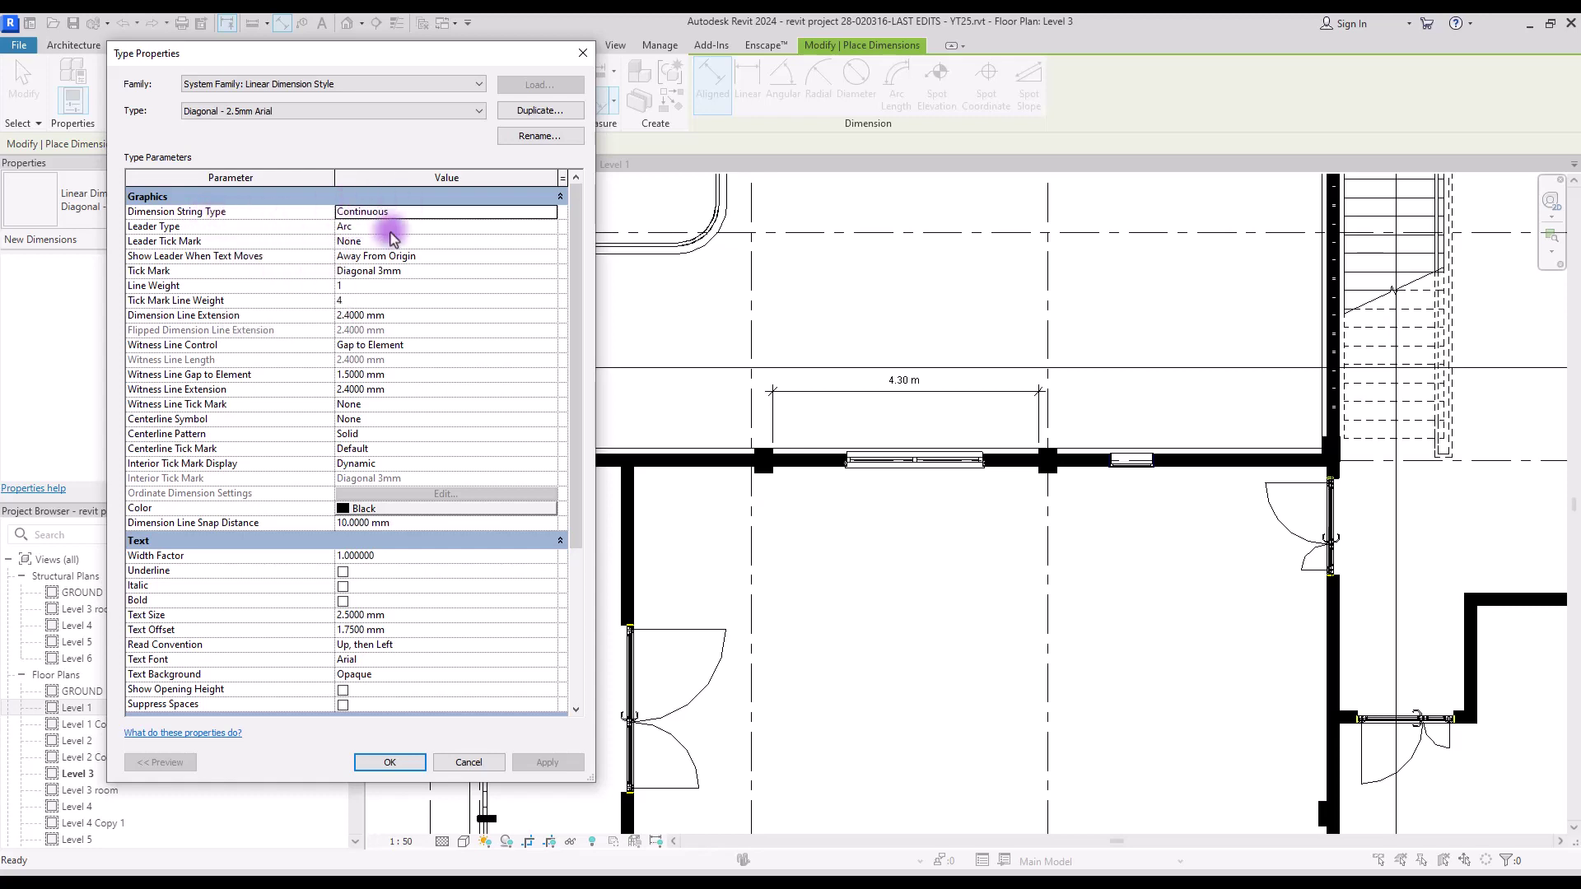
left_click(388, 760)
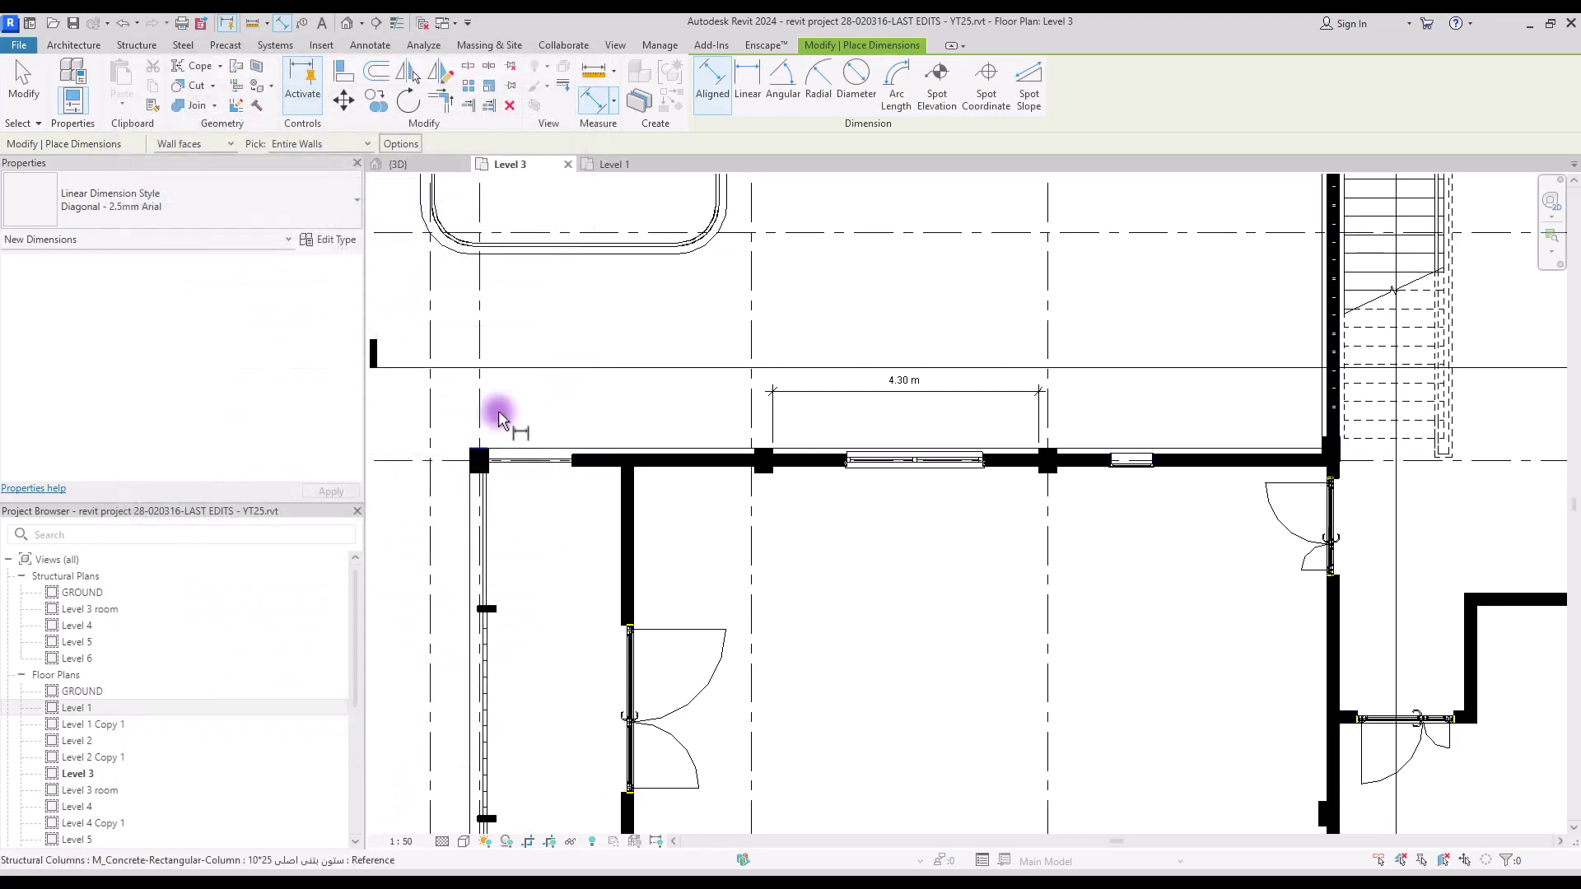
- Place a continuous dimension string from grid 01 through grids 02, 03 and 04 to the near face of the wall at grid 05
left_click(432, 318)
left_click(479, 317)
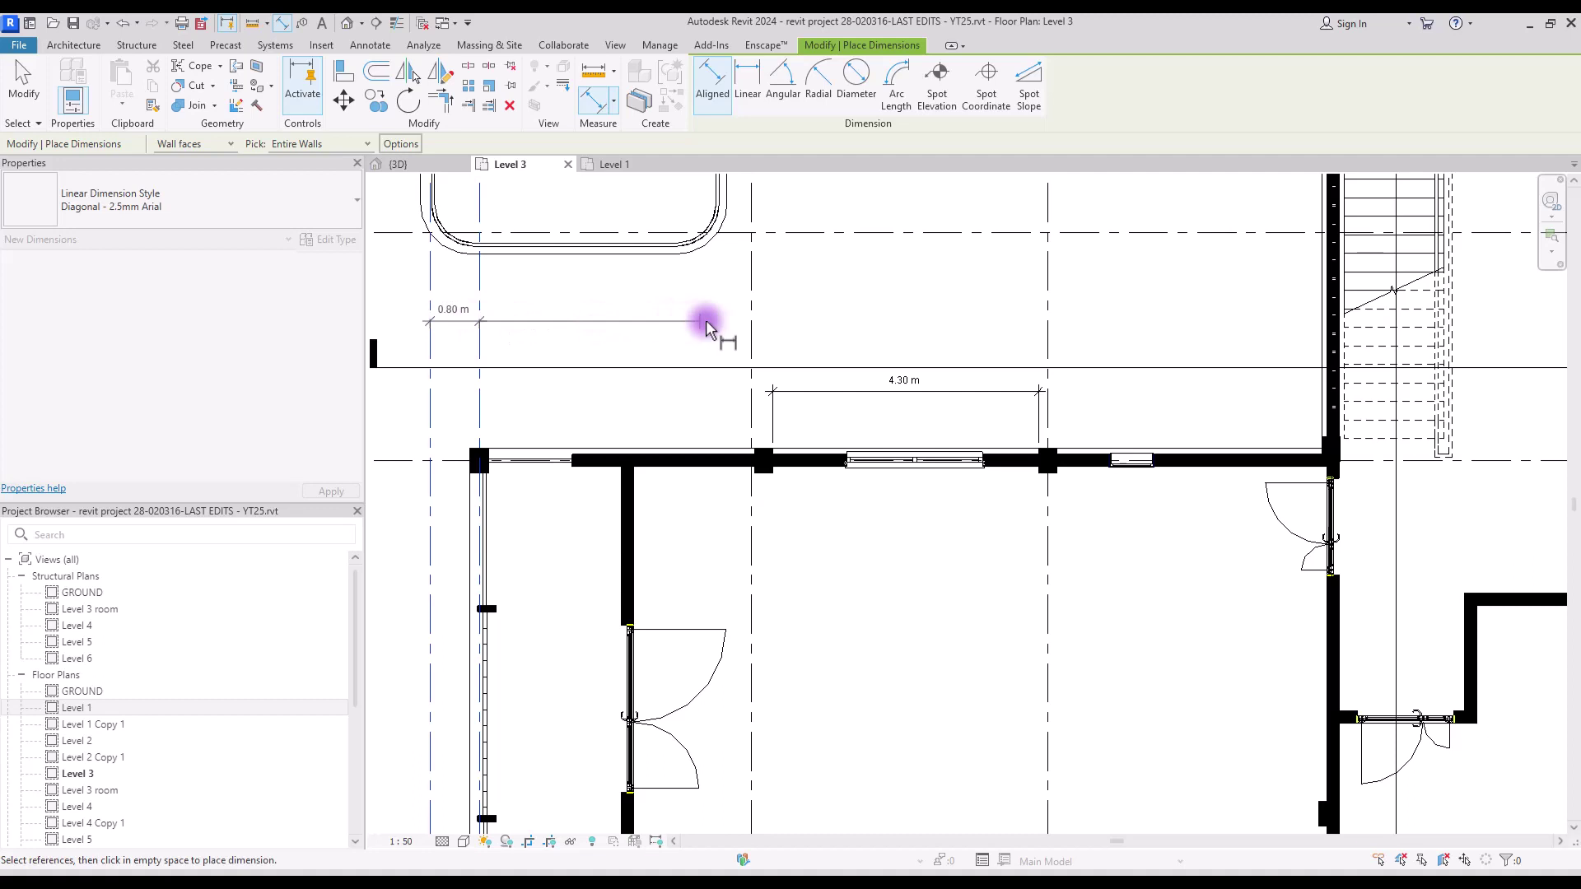
left_click(750, 325)
left_click(1048, 316)
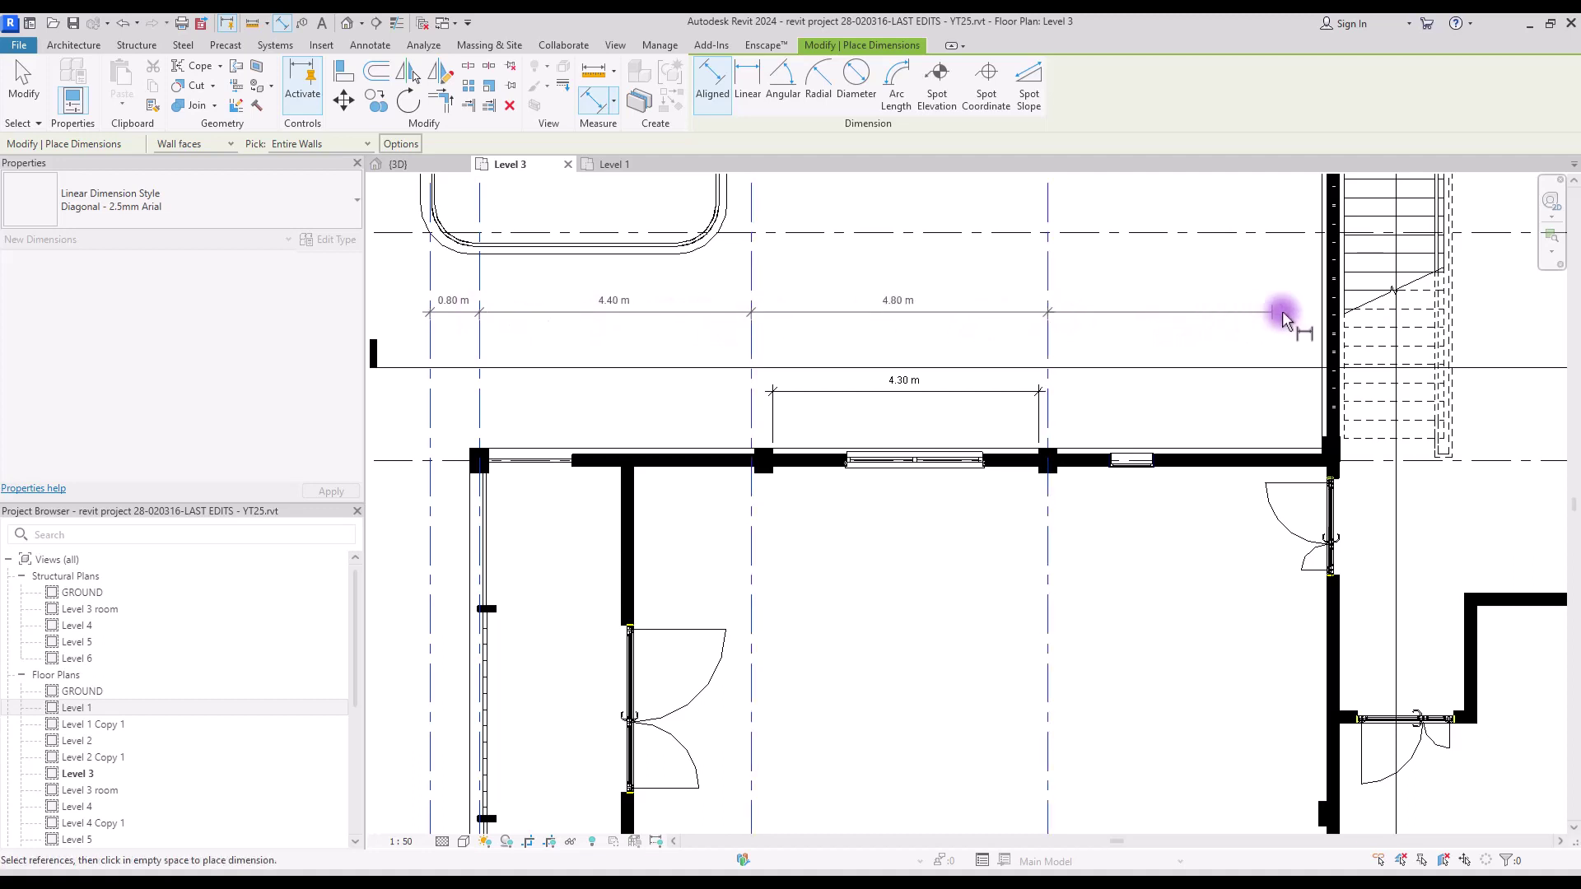
left_click(1320, 313)
left_click(1497, 329)
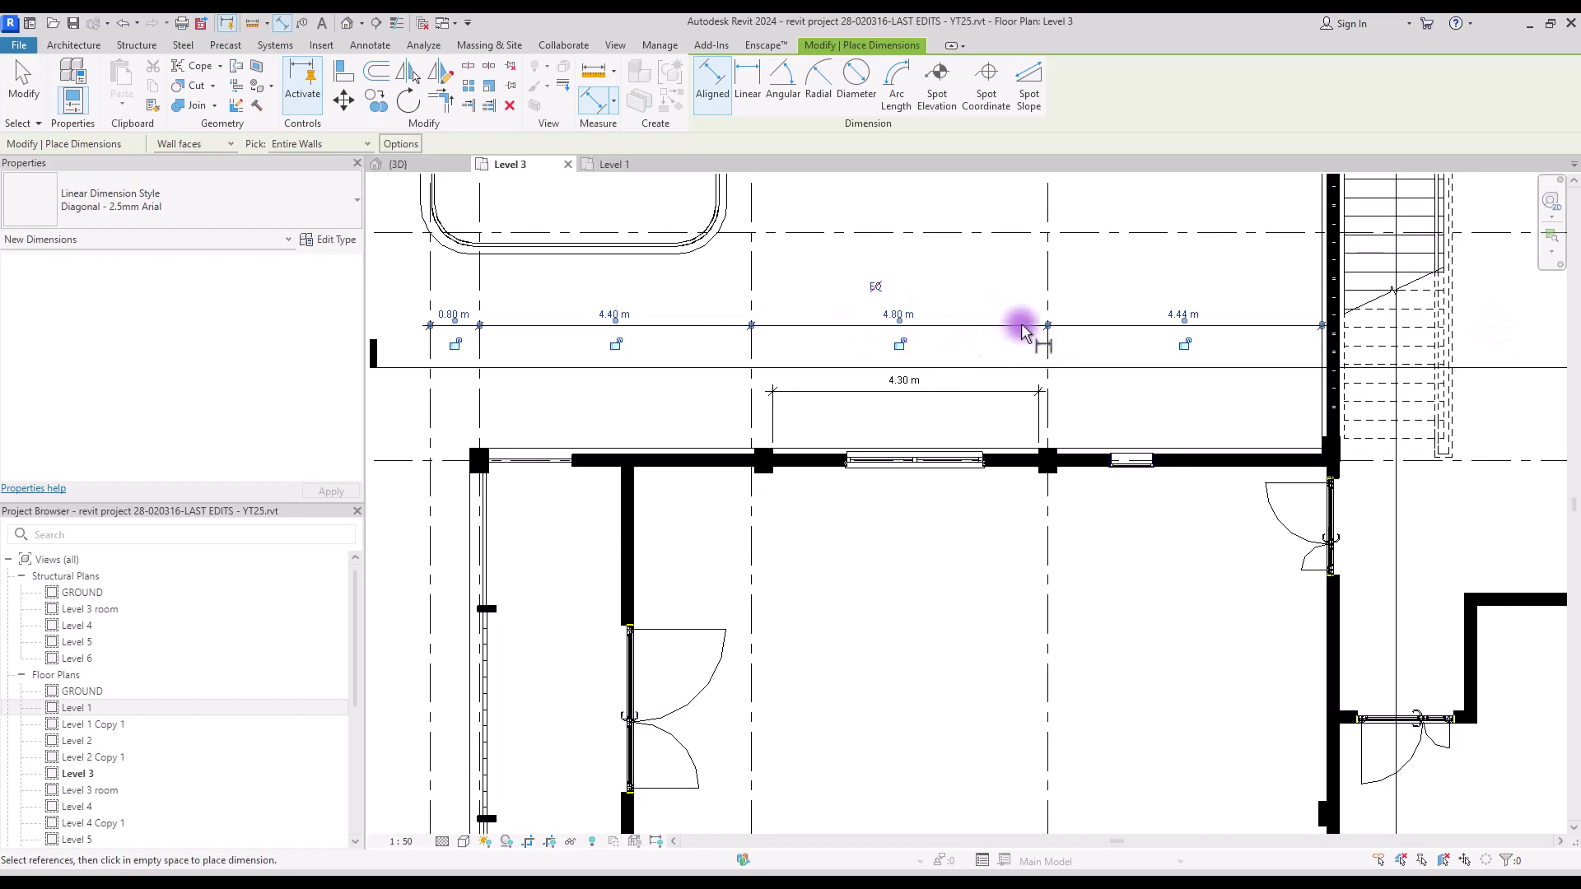
- Duplicate the dimension type as Diagonal - 2.5mm Arial 2 and set its dimension string type to Baseline
left_click(327, 238)
left_click(536, 111)
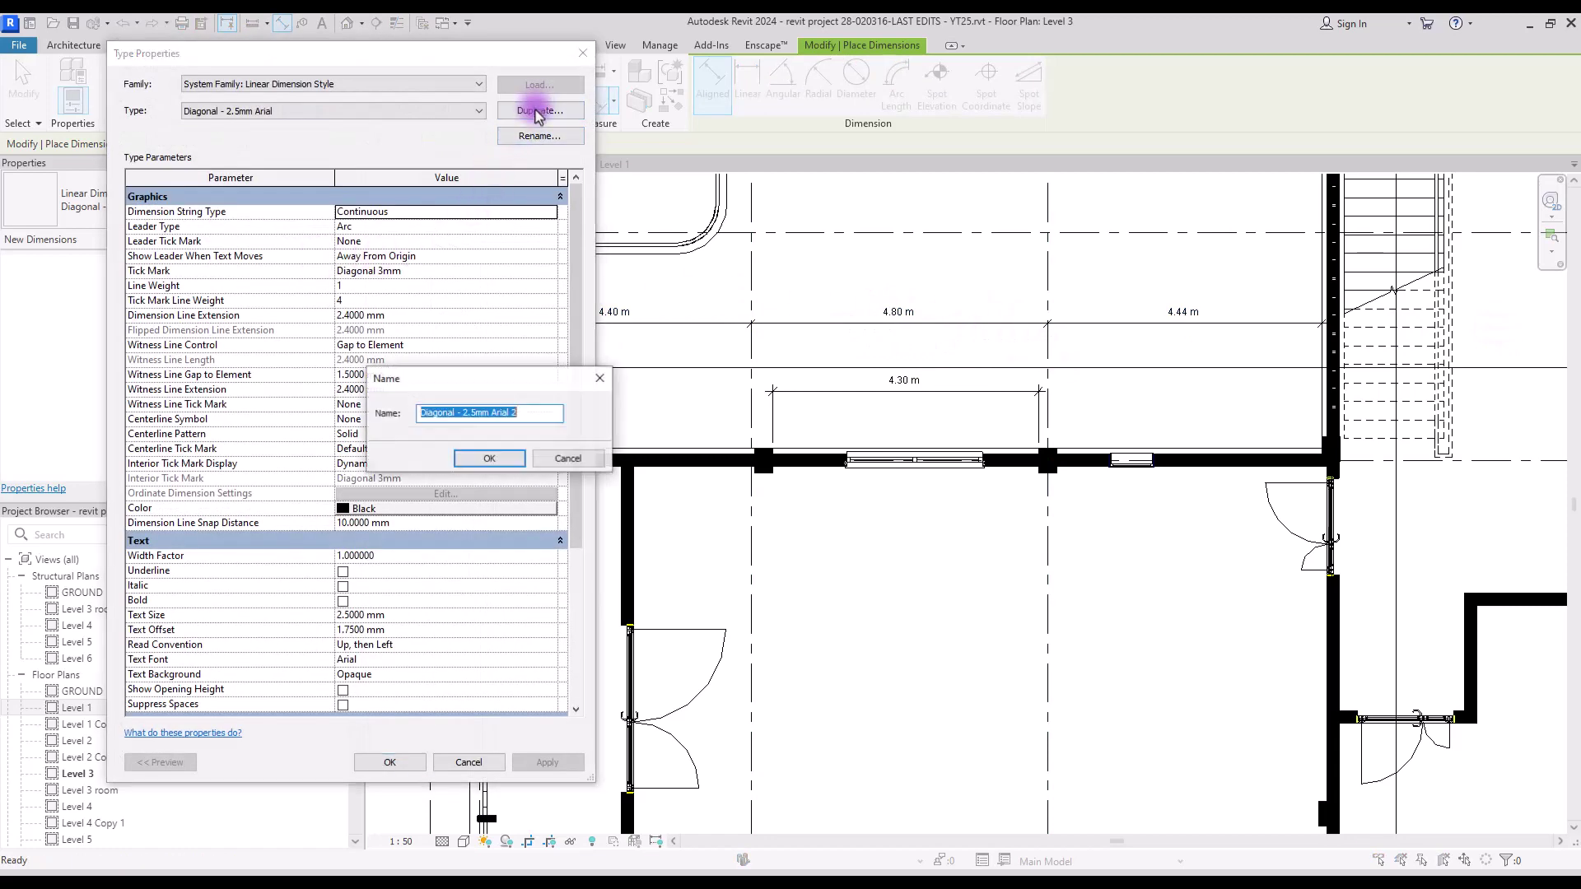
left_click(492, 459)
left_click(550, 213)
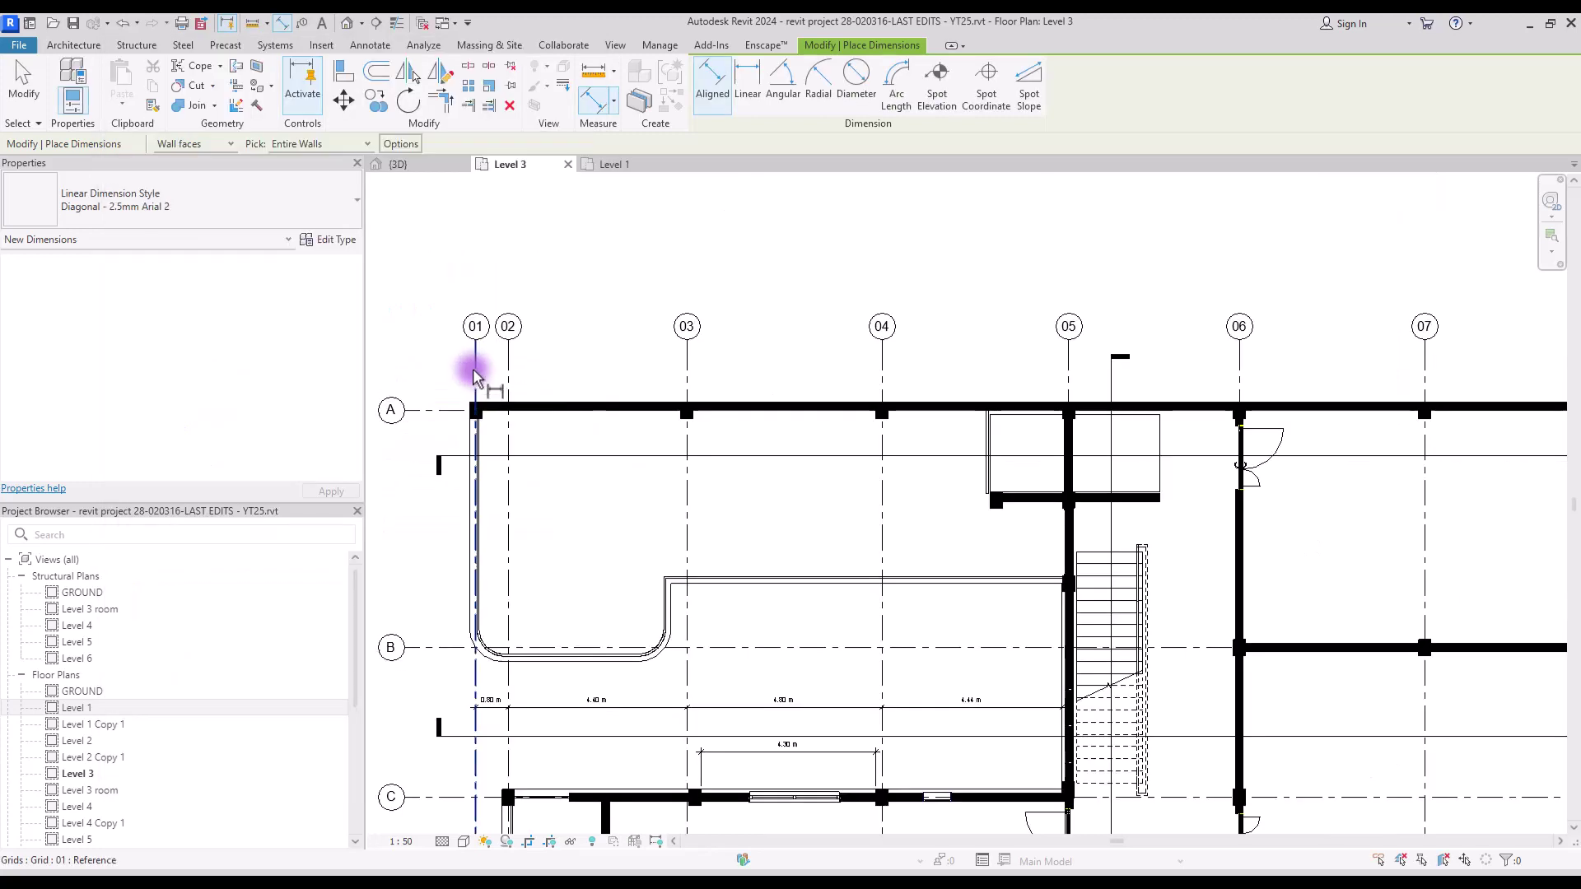
- Place a baseline dimension set measured from grid 01 to each of grids 02 through 08, above the grid heads
left_click(475, 375)
left_click(506, 363)
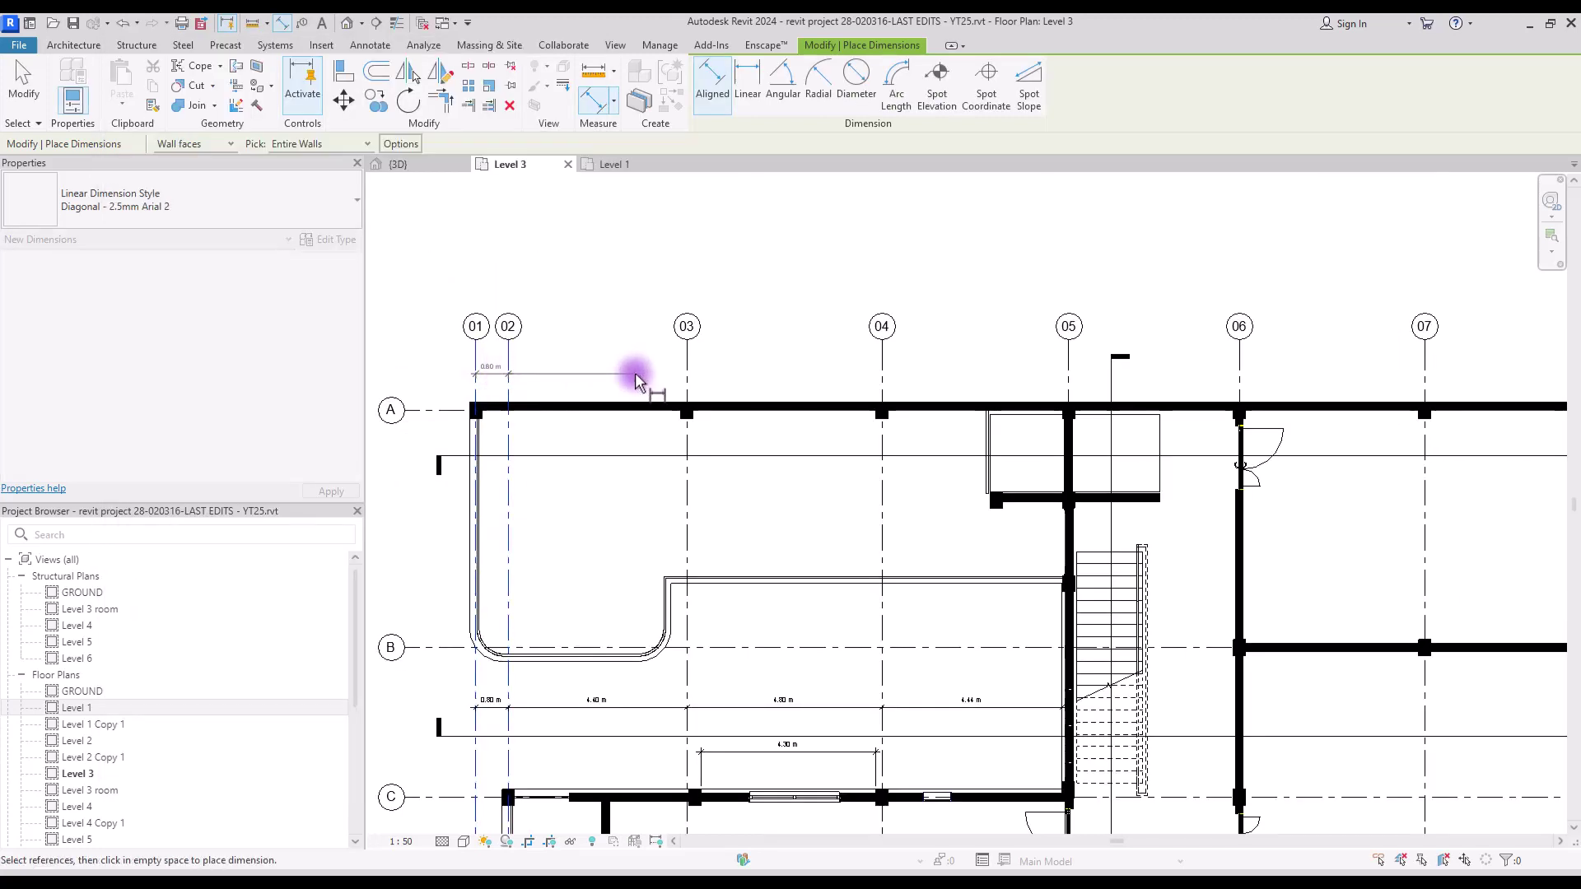
left_click(685, 376)
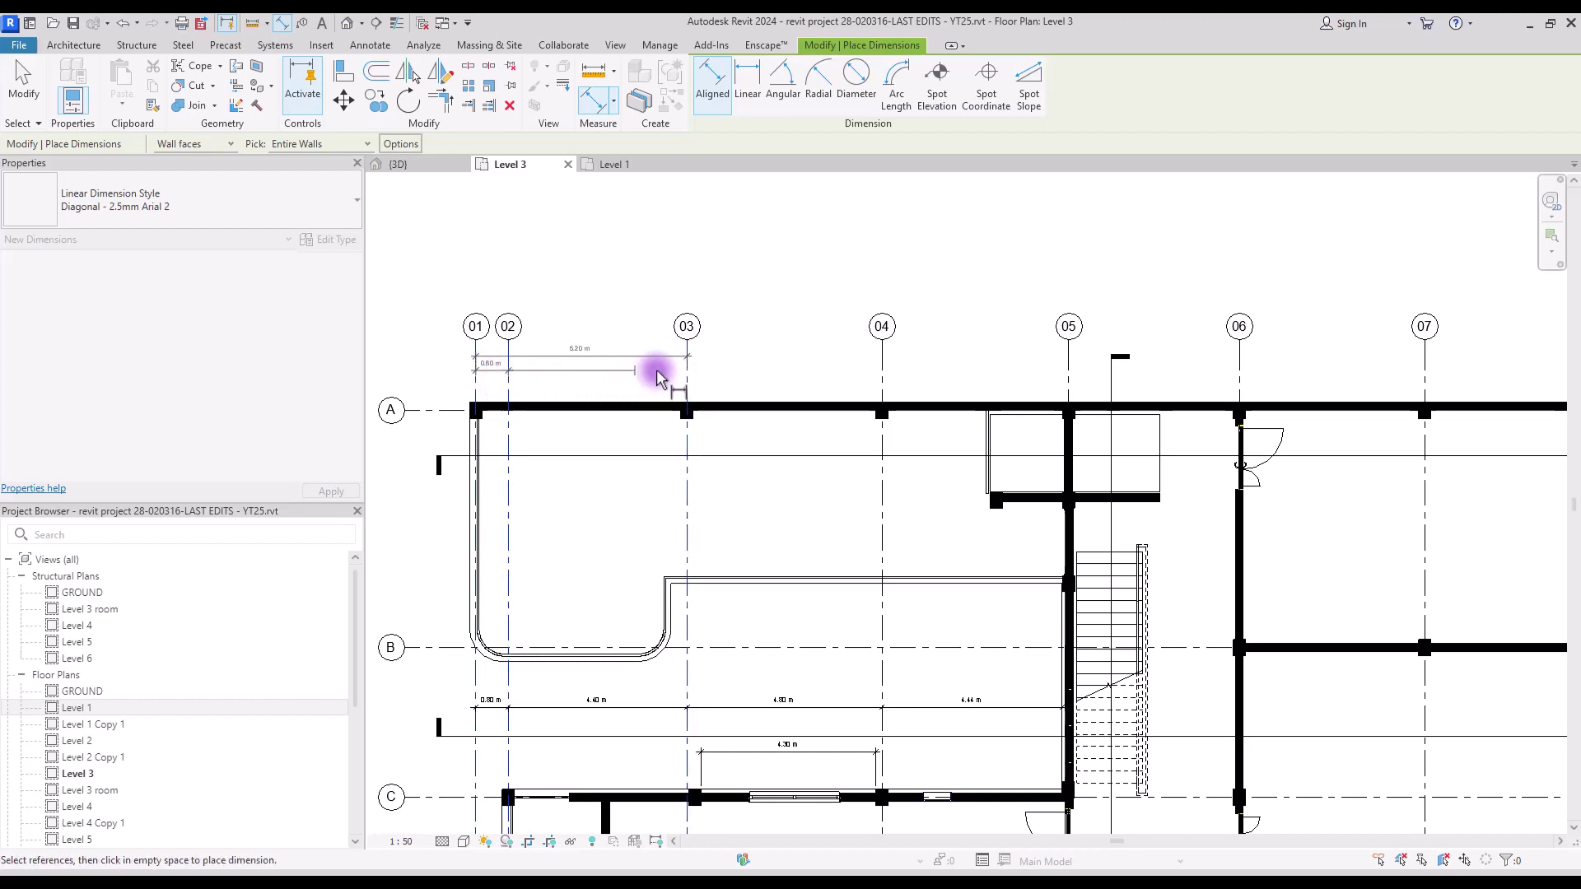
left_click(880, 364)
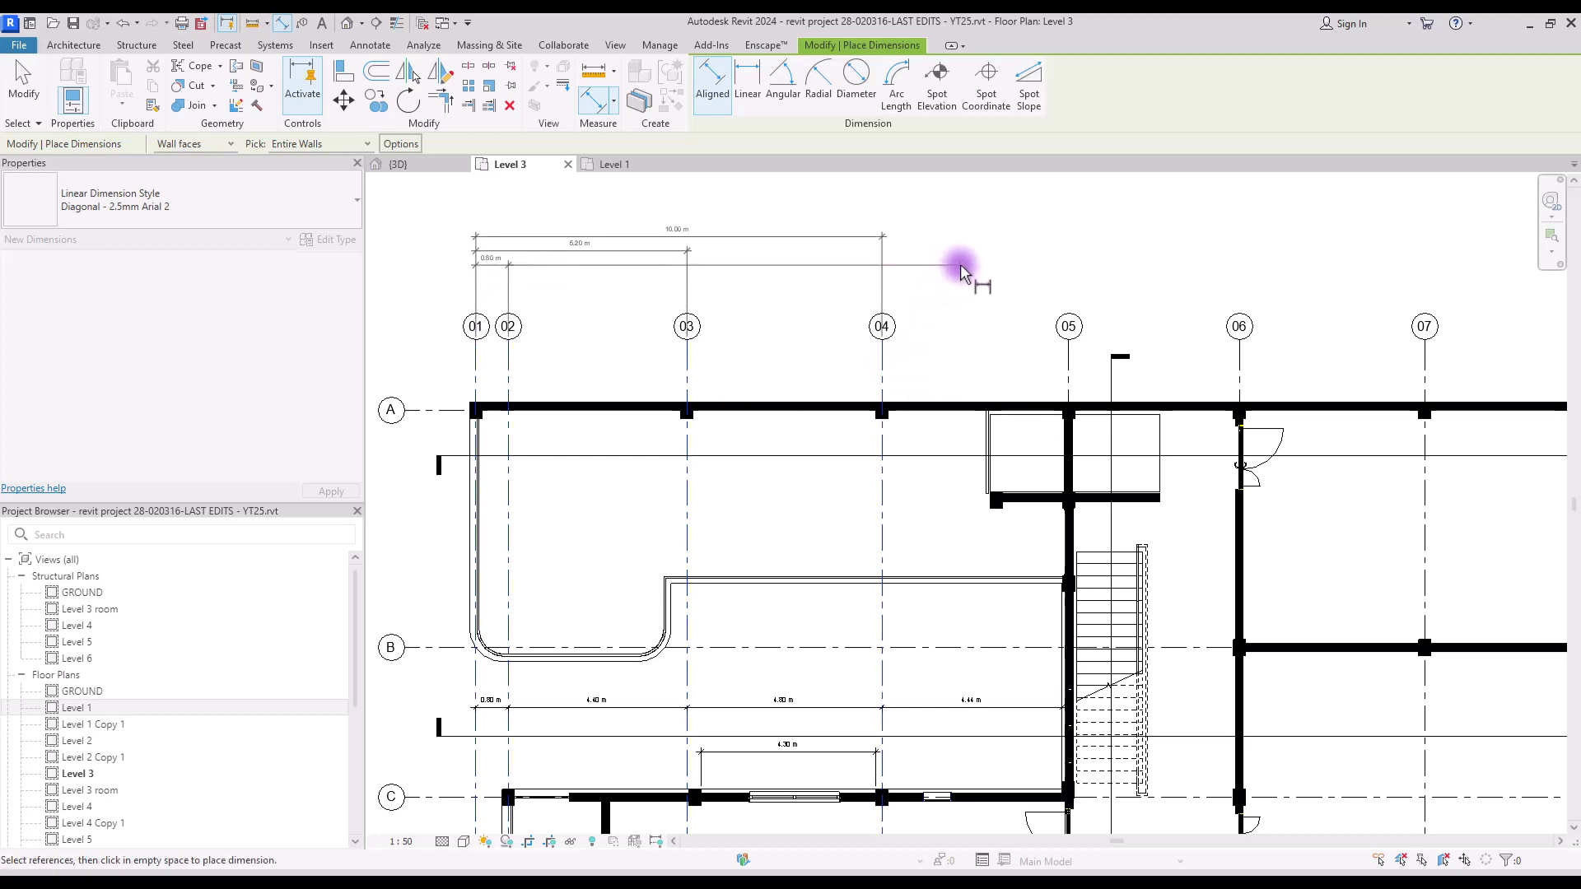
middle_click_drag(961, 264, 946, 311)
left_click(1026, 362)
left_click(1197, 368)
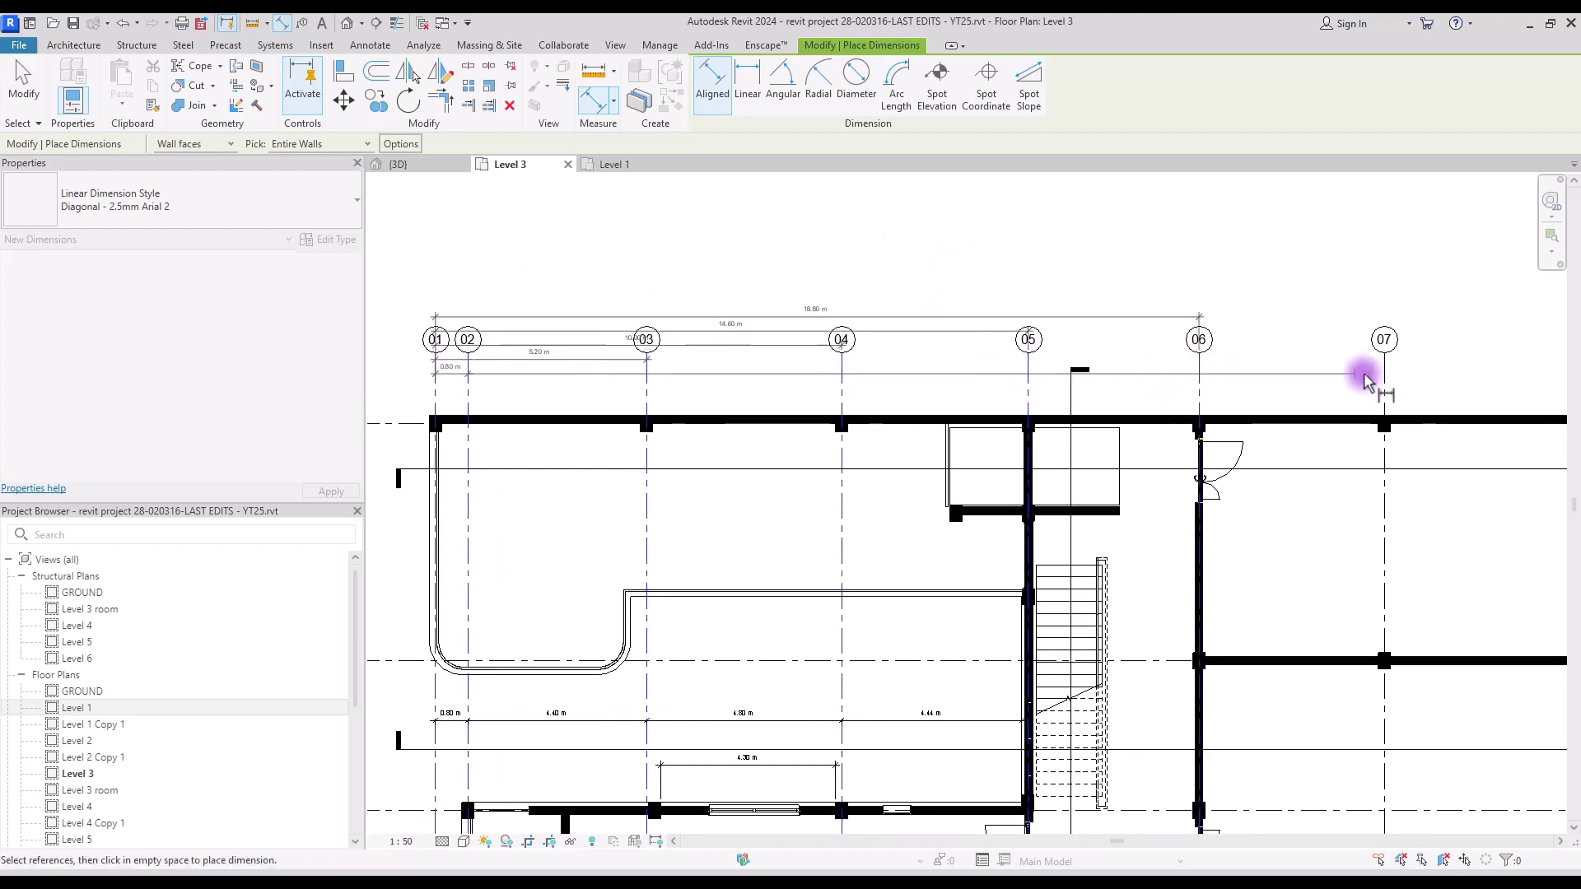
left_click(1385, 365)
middle_click_drag(1264, 373, 1222, 380)
scroll(1211, 372, "down", 2)
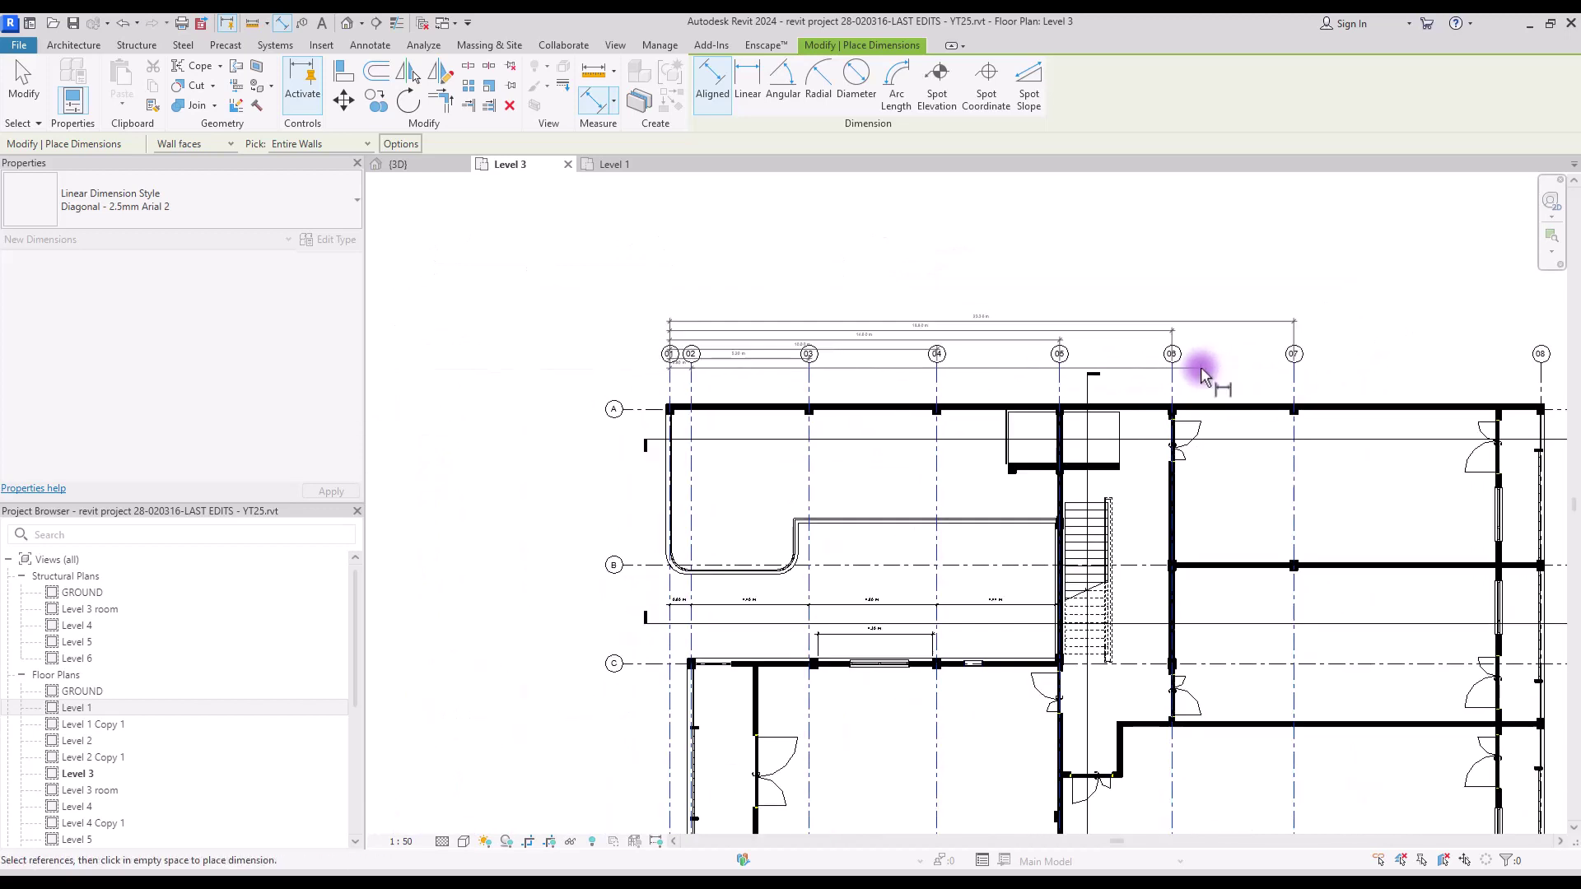
middle_click_drag(1389, 329, 1289, 346)
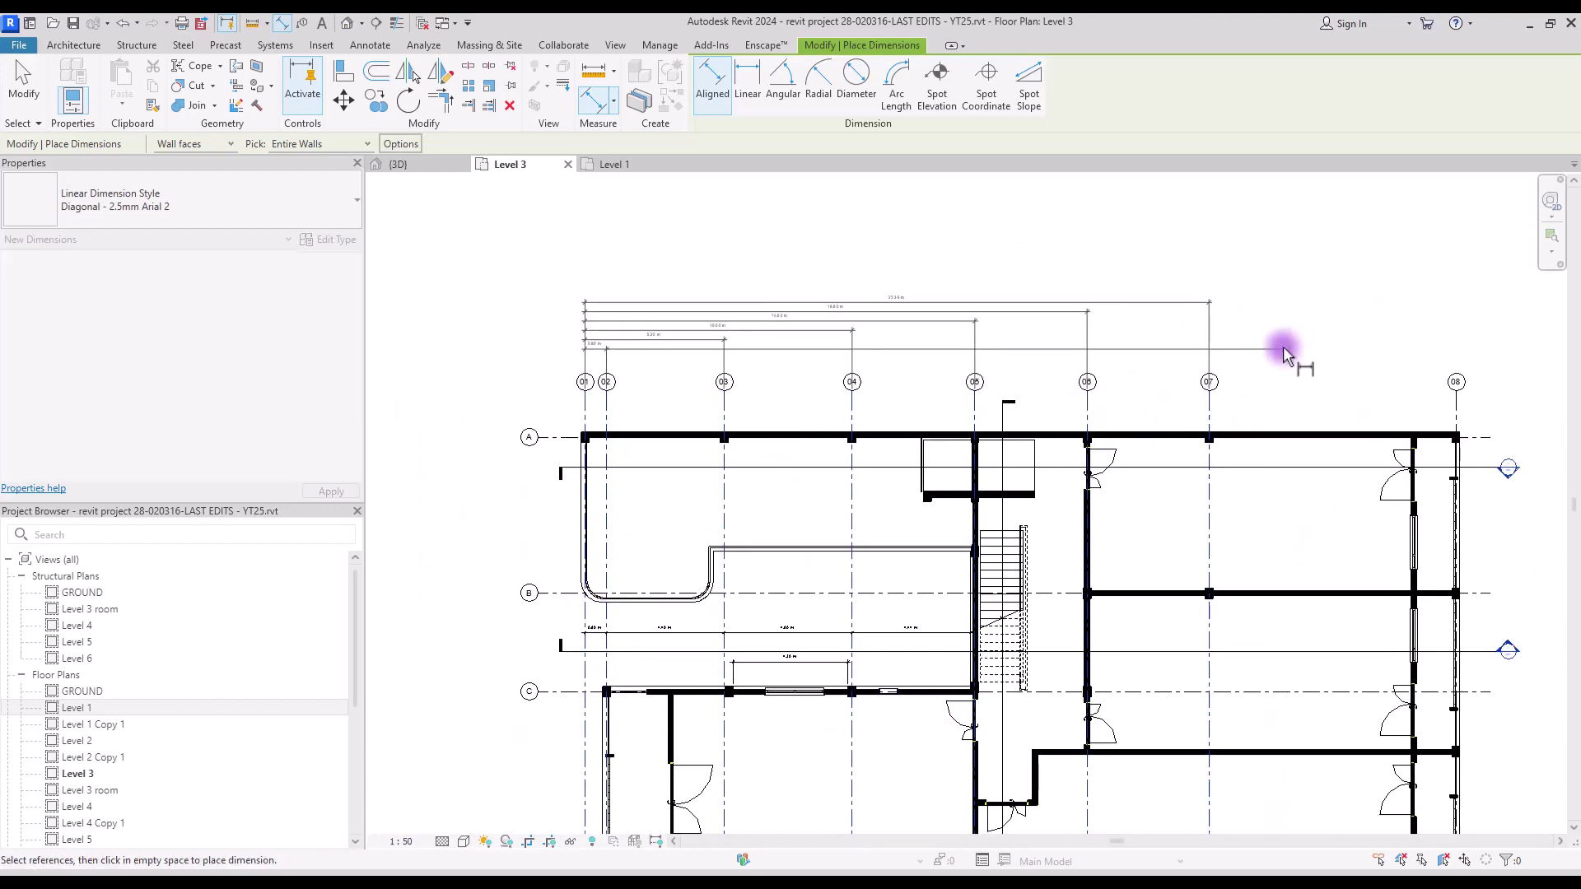
left_click(1457, 395)
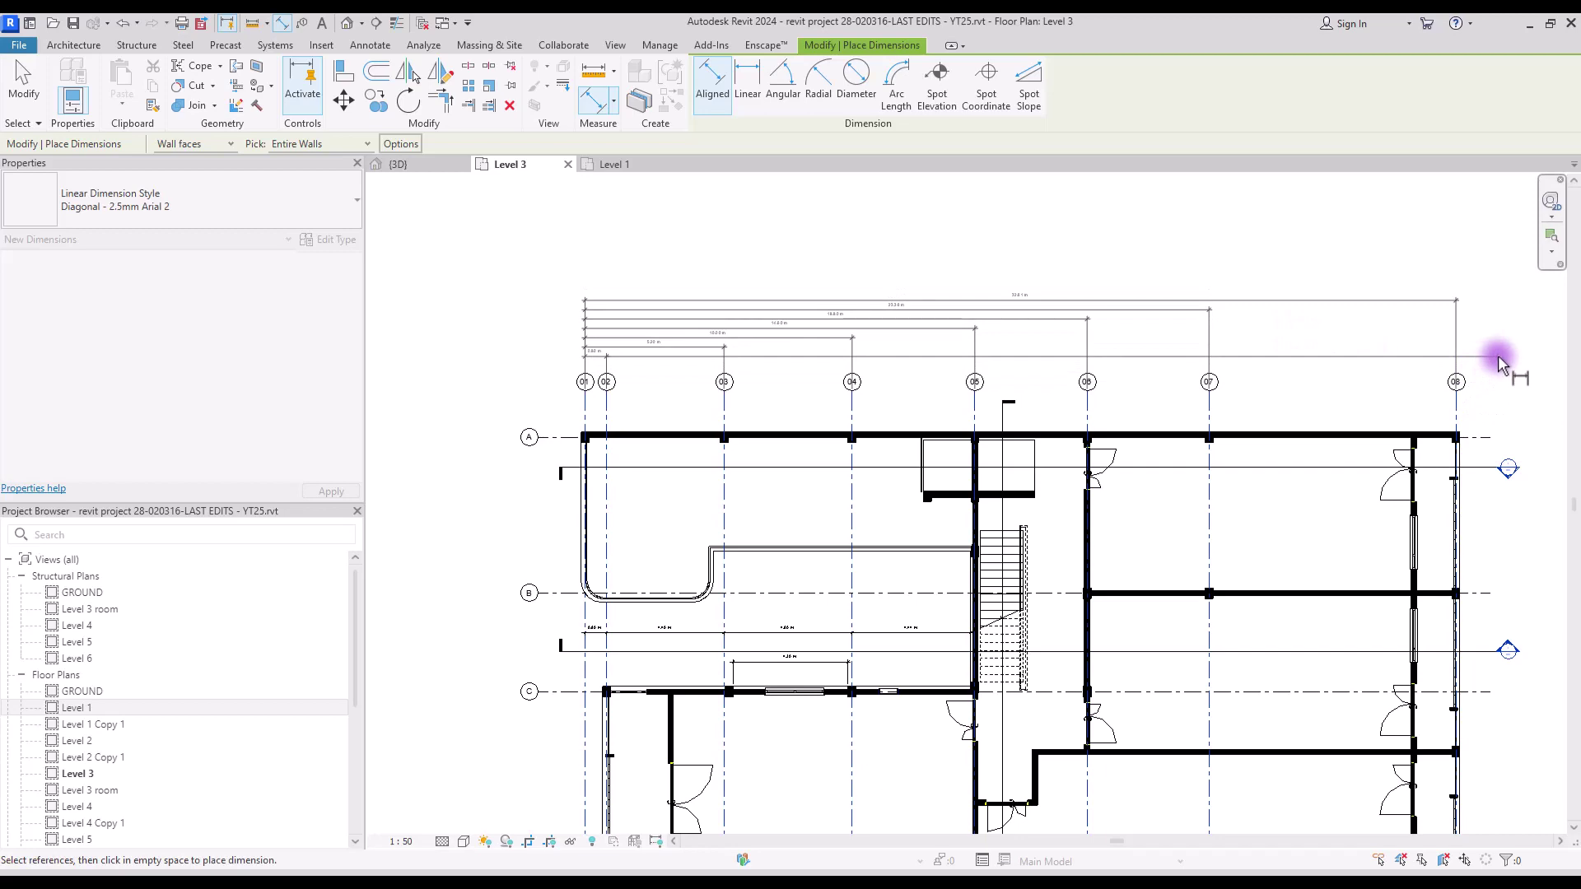
scroll(1498, 354, "up", 1)
left_click(1499, 354)
key("Escape")
scroll(858, 375, "down", 1)
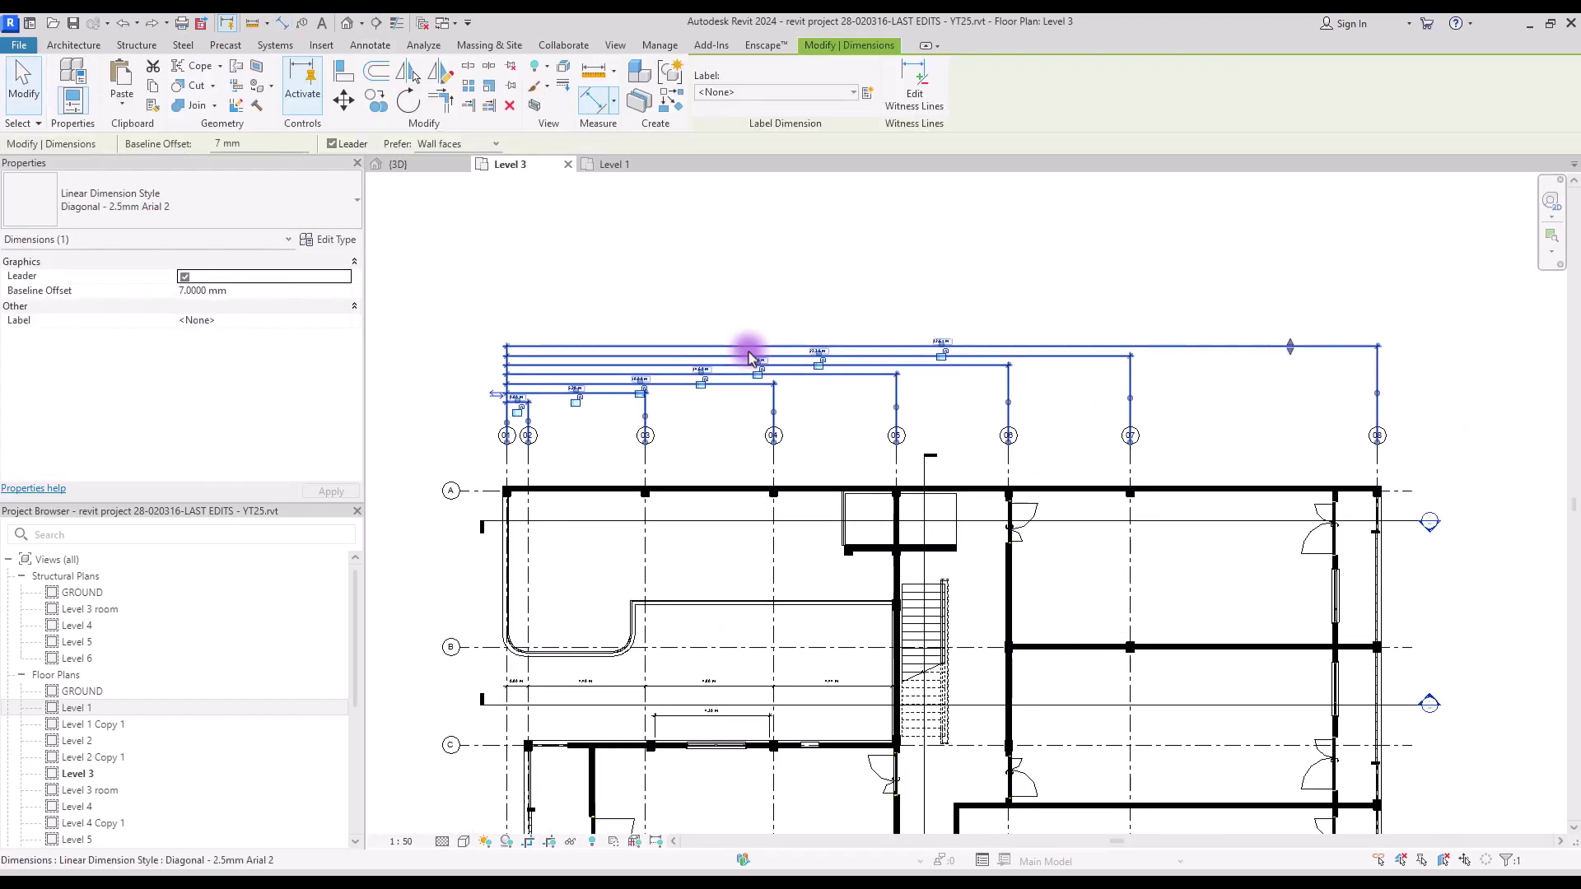
- Change the dimension string type of Diagonal - 2.5mm Arial 2 to Ordinate and apply it
left_click(341, 242)
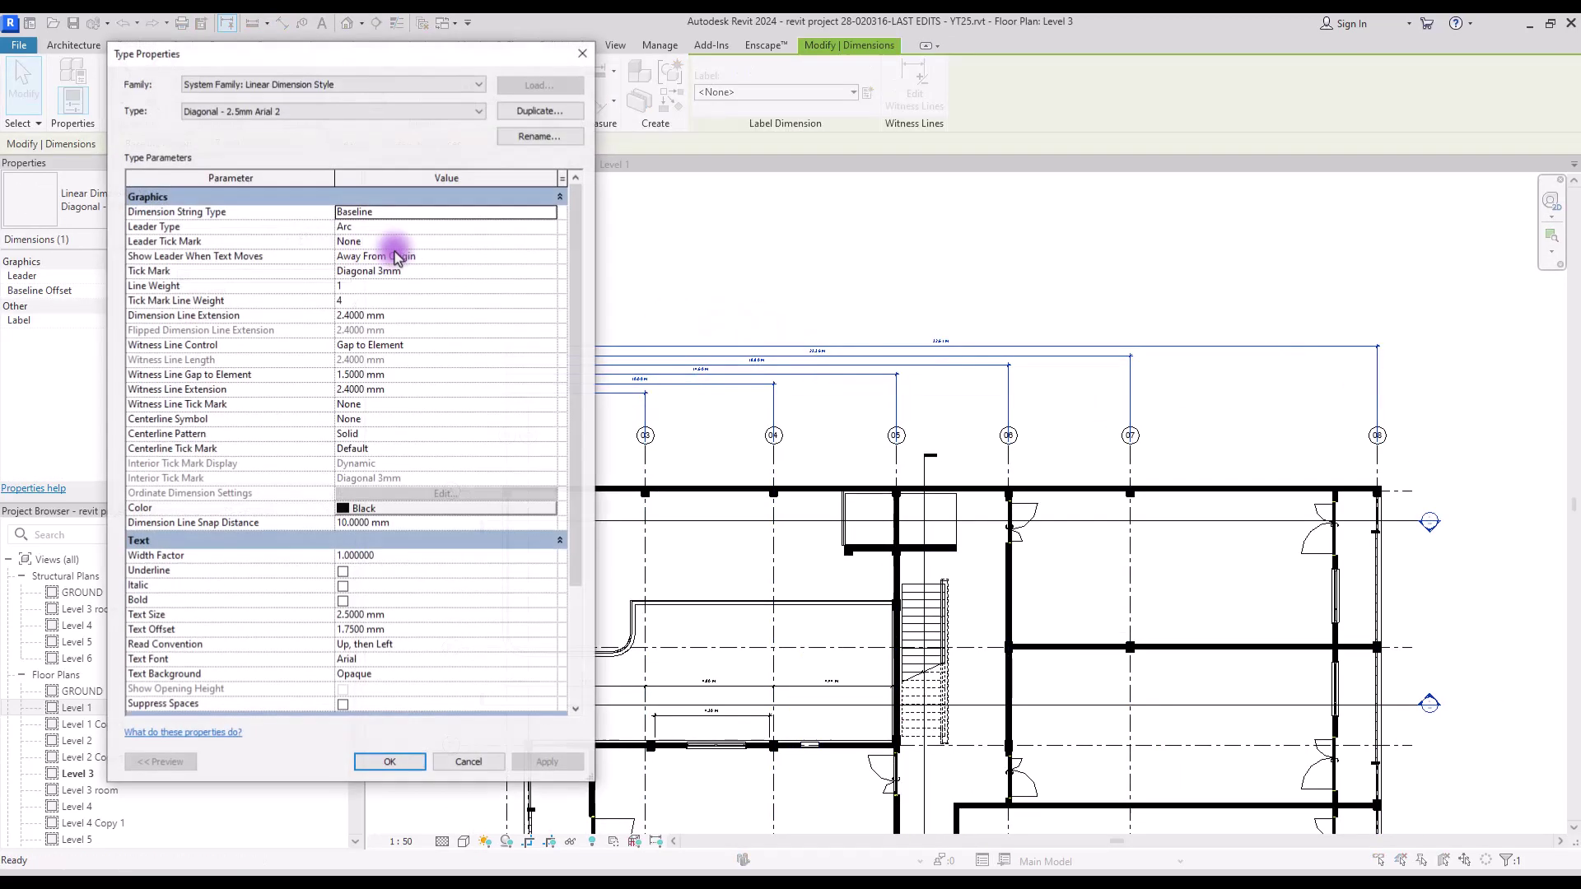
left_click(539, 211)
left_click(512, 212)
left_click(363, 252)
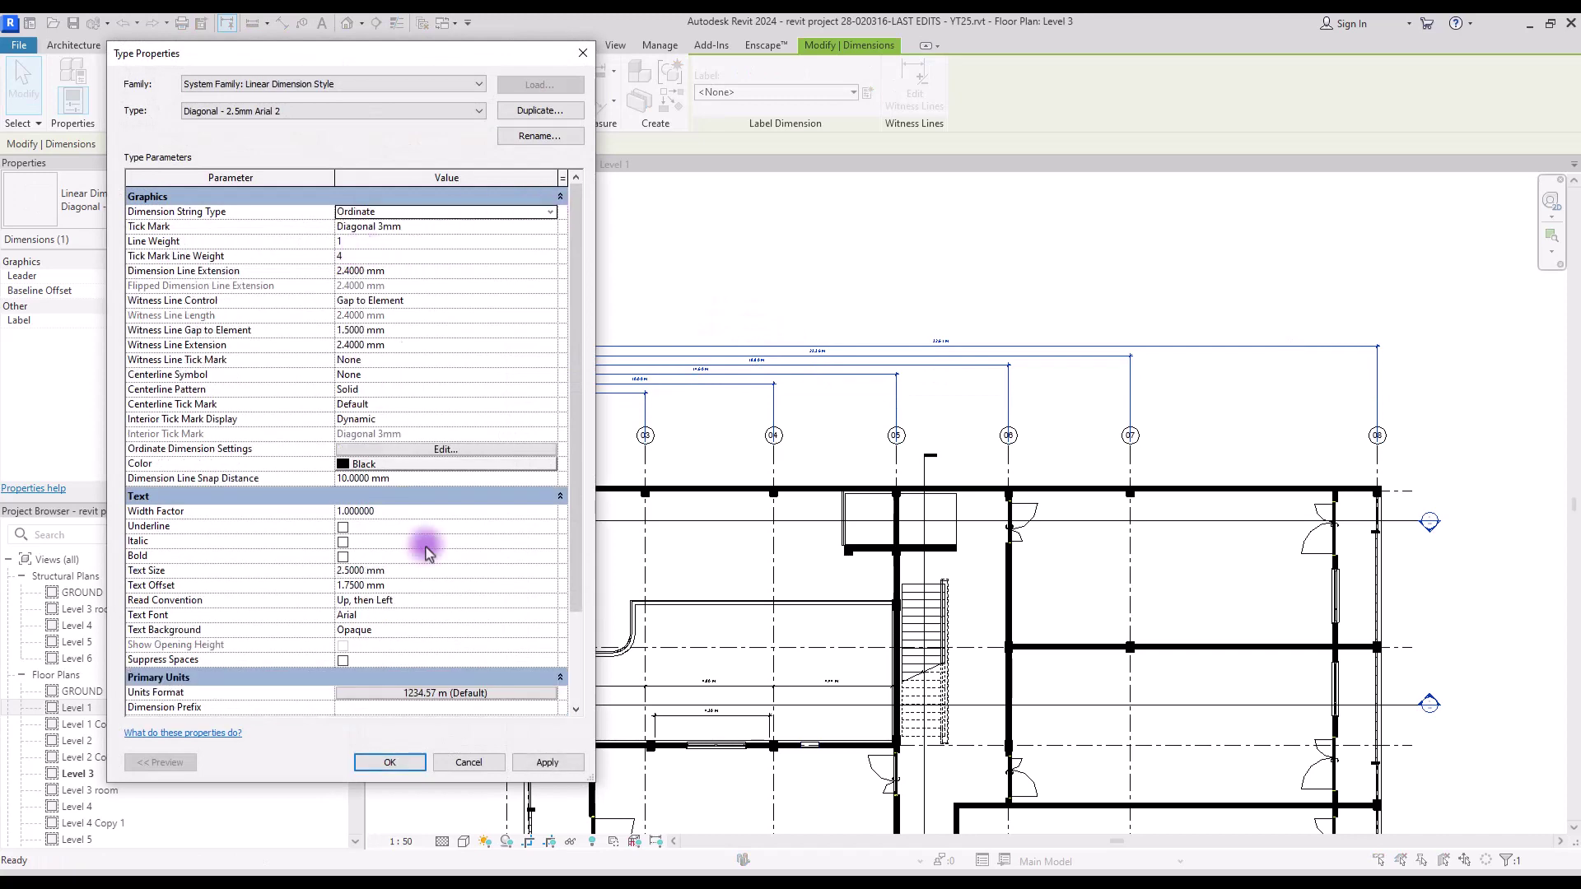
left_click(547, 762)
left_click(407, 763)
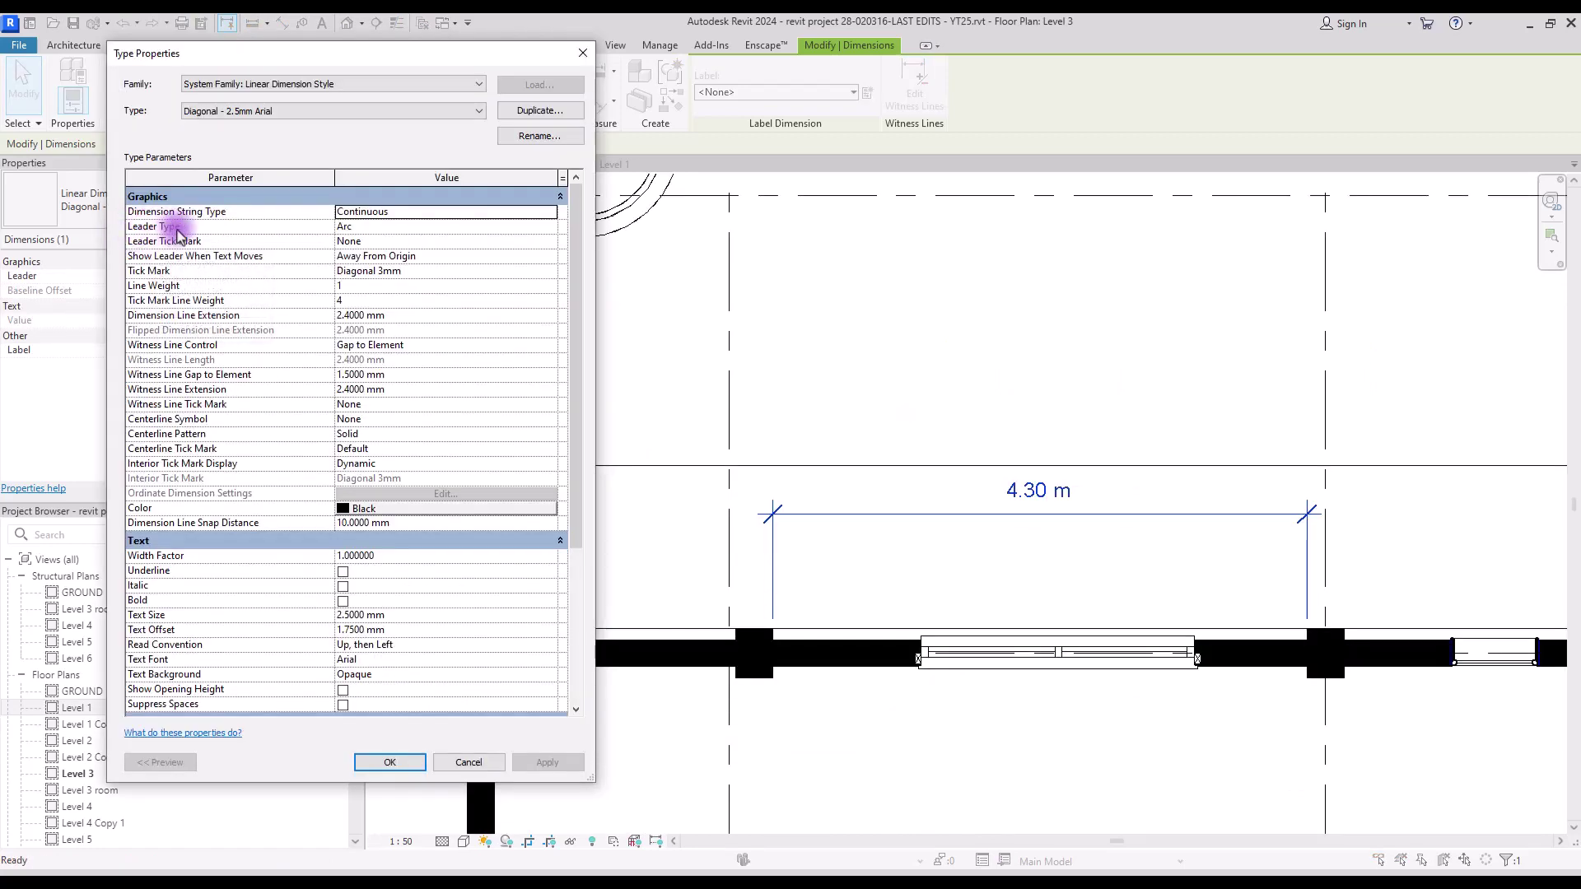
- Use the Arc leader type for Diagonal - 2.5mm Arial and move the column dimension's text up and left, away from its line
left_click(547, 225)
left_click(343, 254)
key("Return")
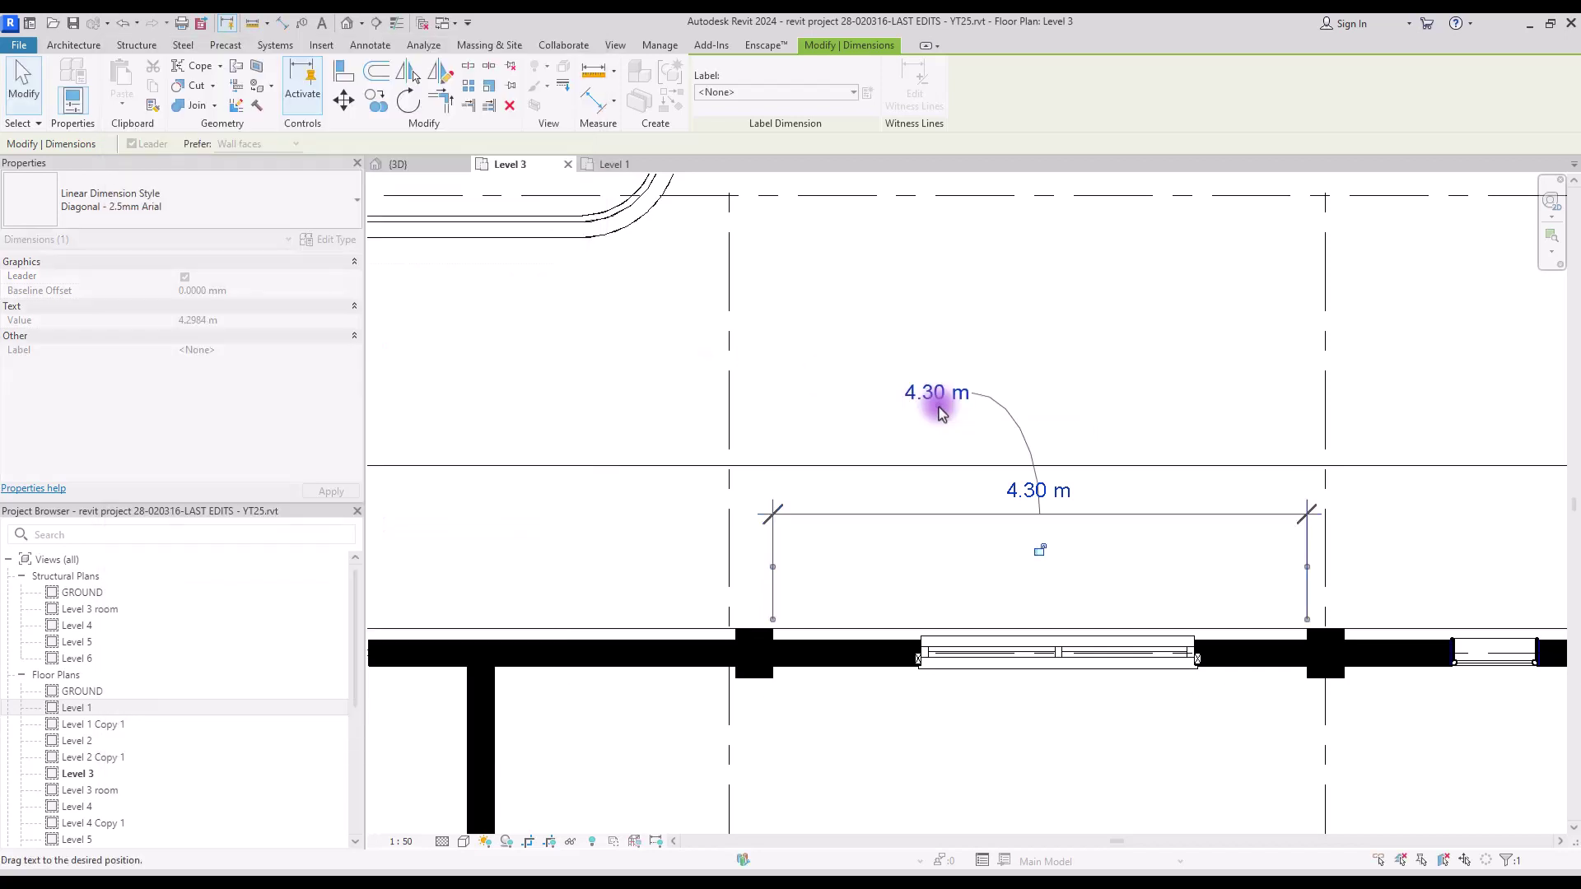
left_click_drag(939, 405, 910, 394)
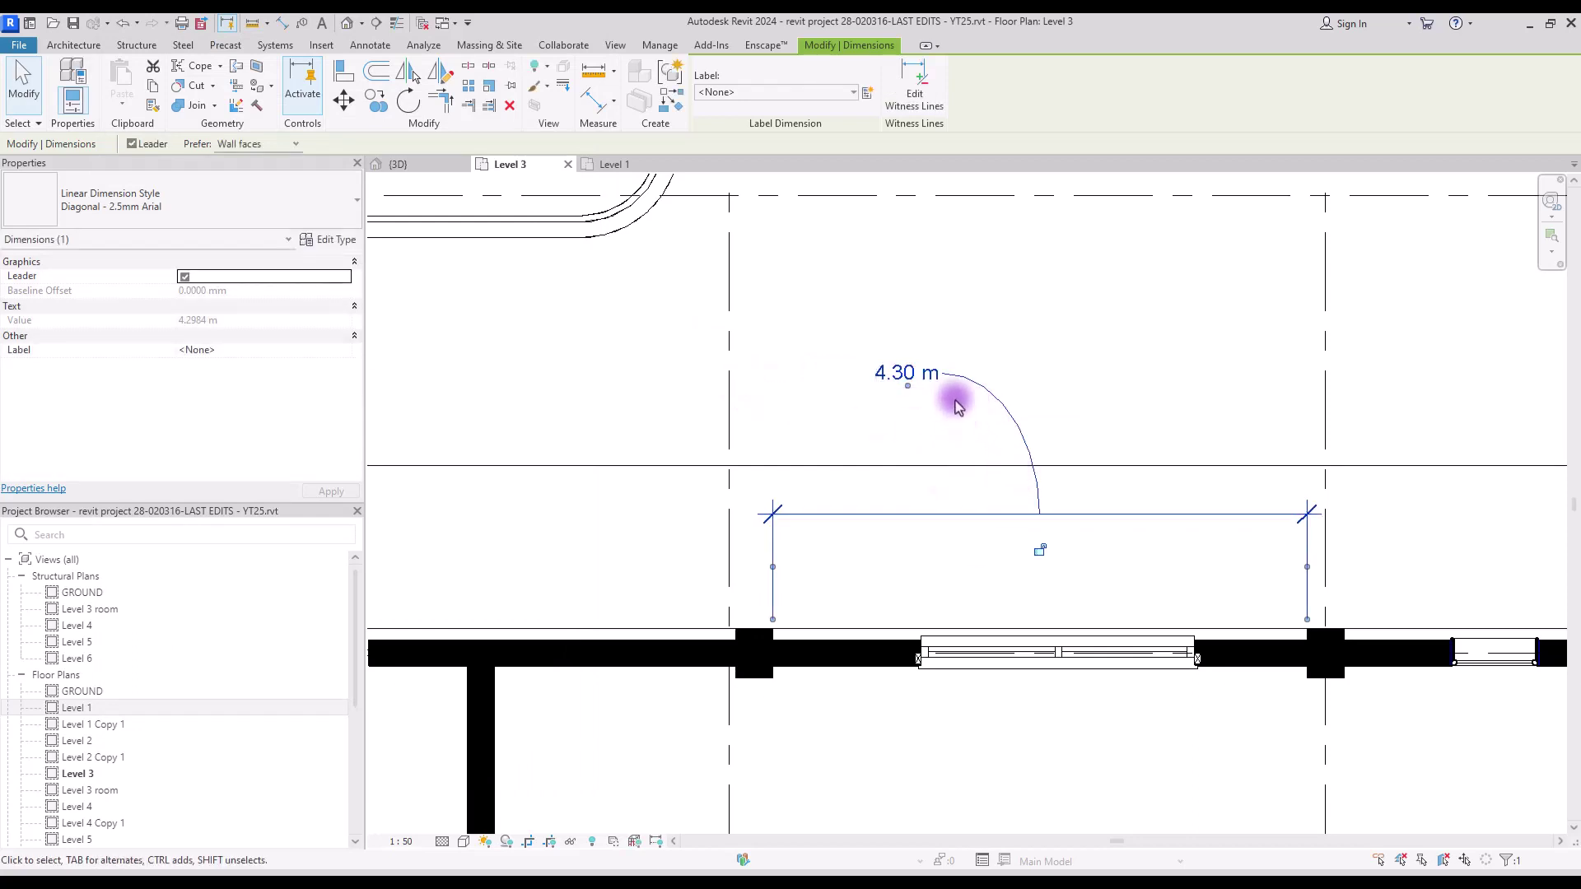
- Set the leader type of Diagonal - 2.5mm Arial to Line with a shoulder length of 1 mm, and apply
left_click(333, 239)
left_click(532, 227)
left_click(346, 240)
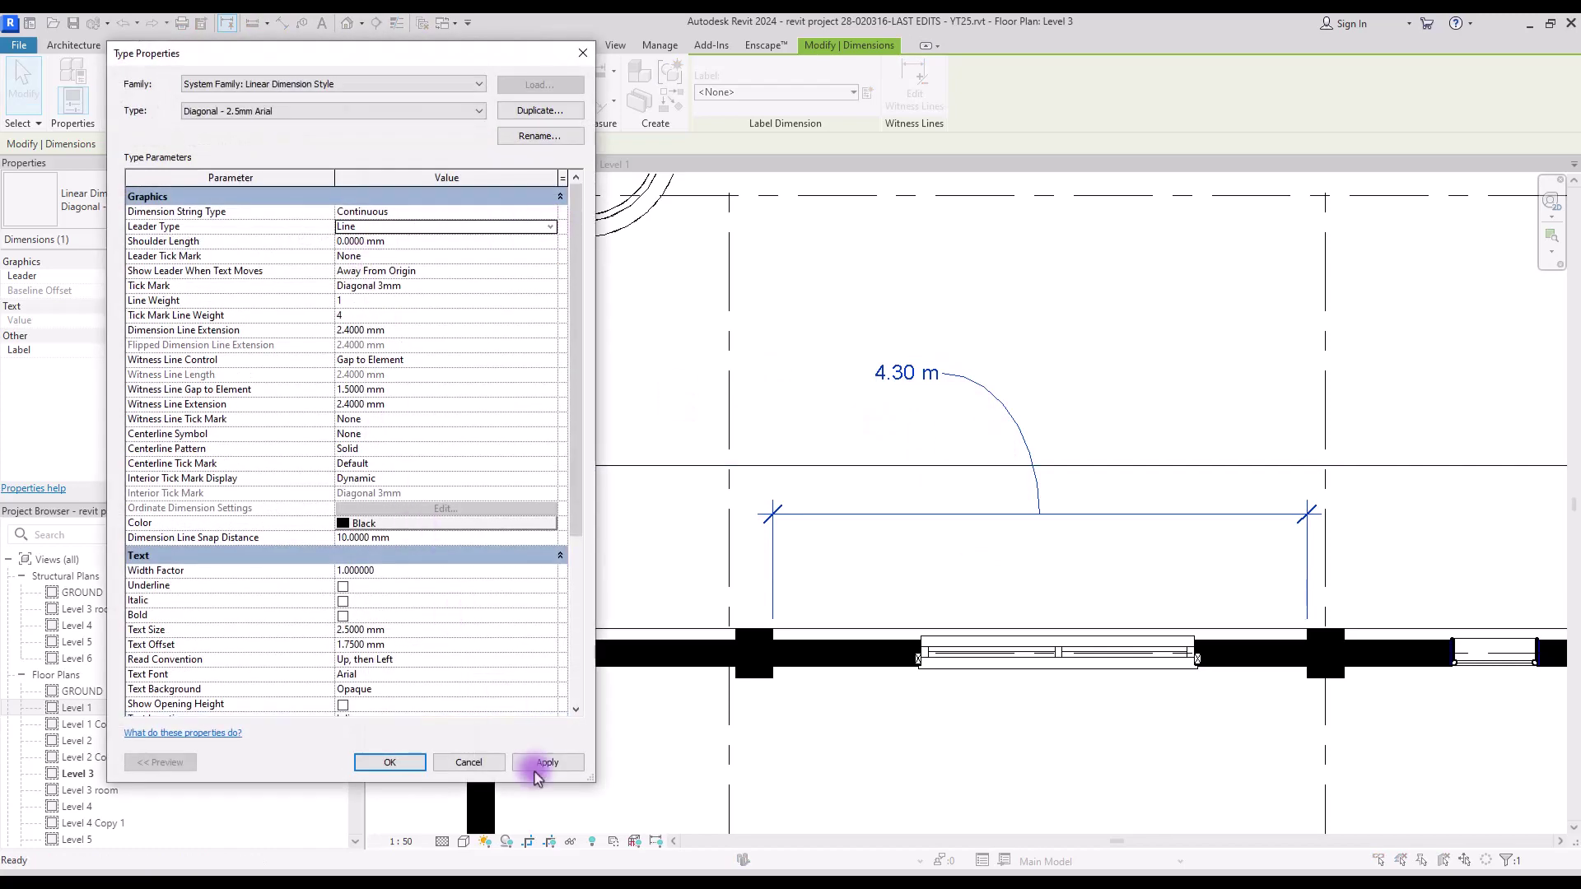
left_click(546, 761)
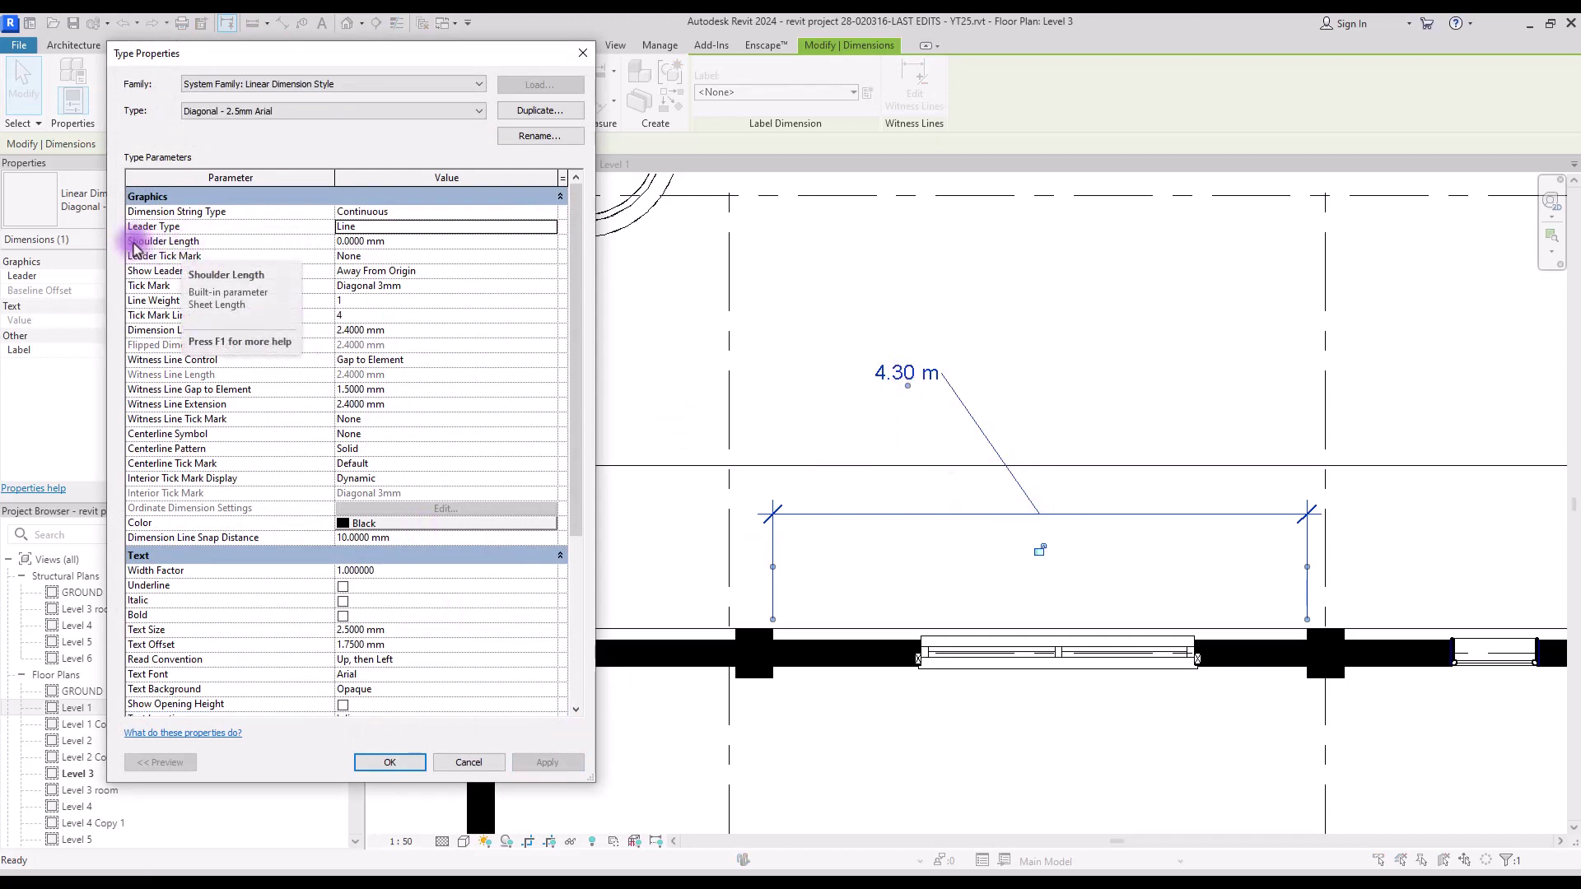
left_click(346, 243)
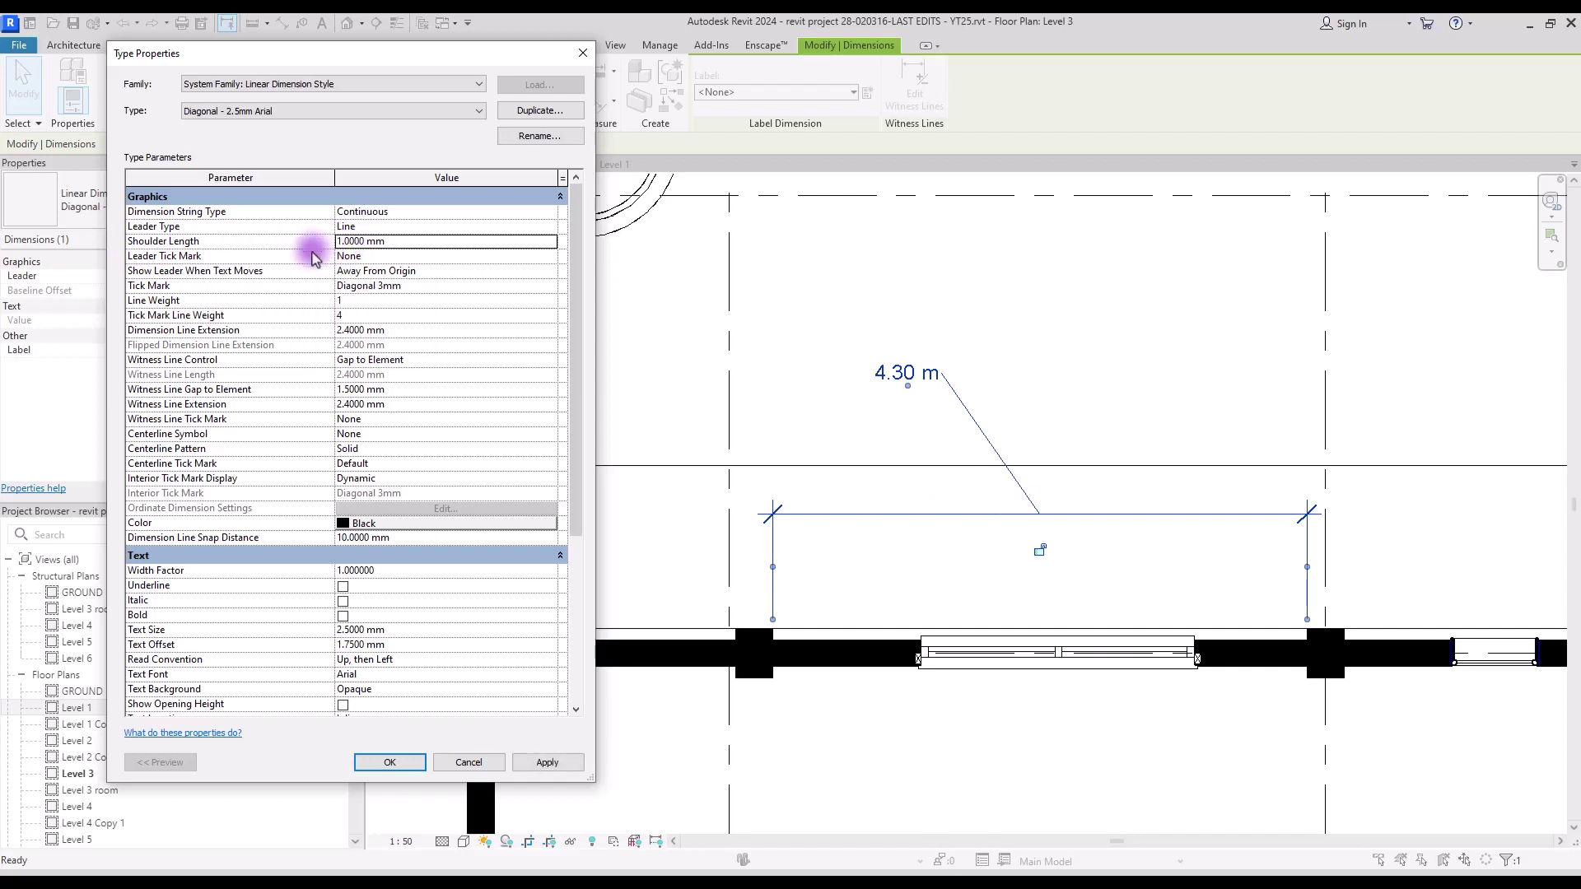
left_click(550, 763)
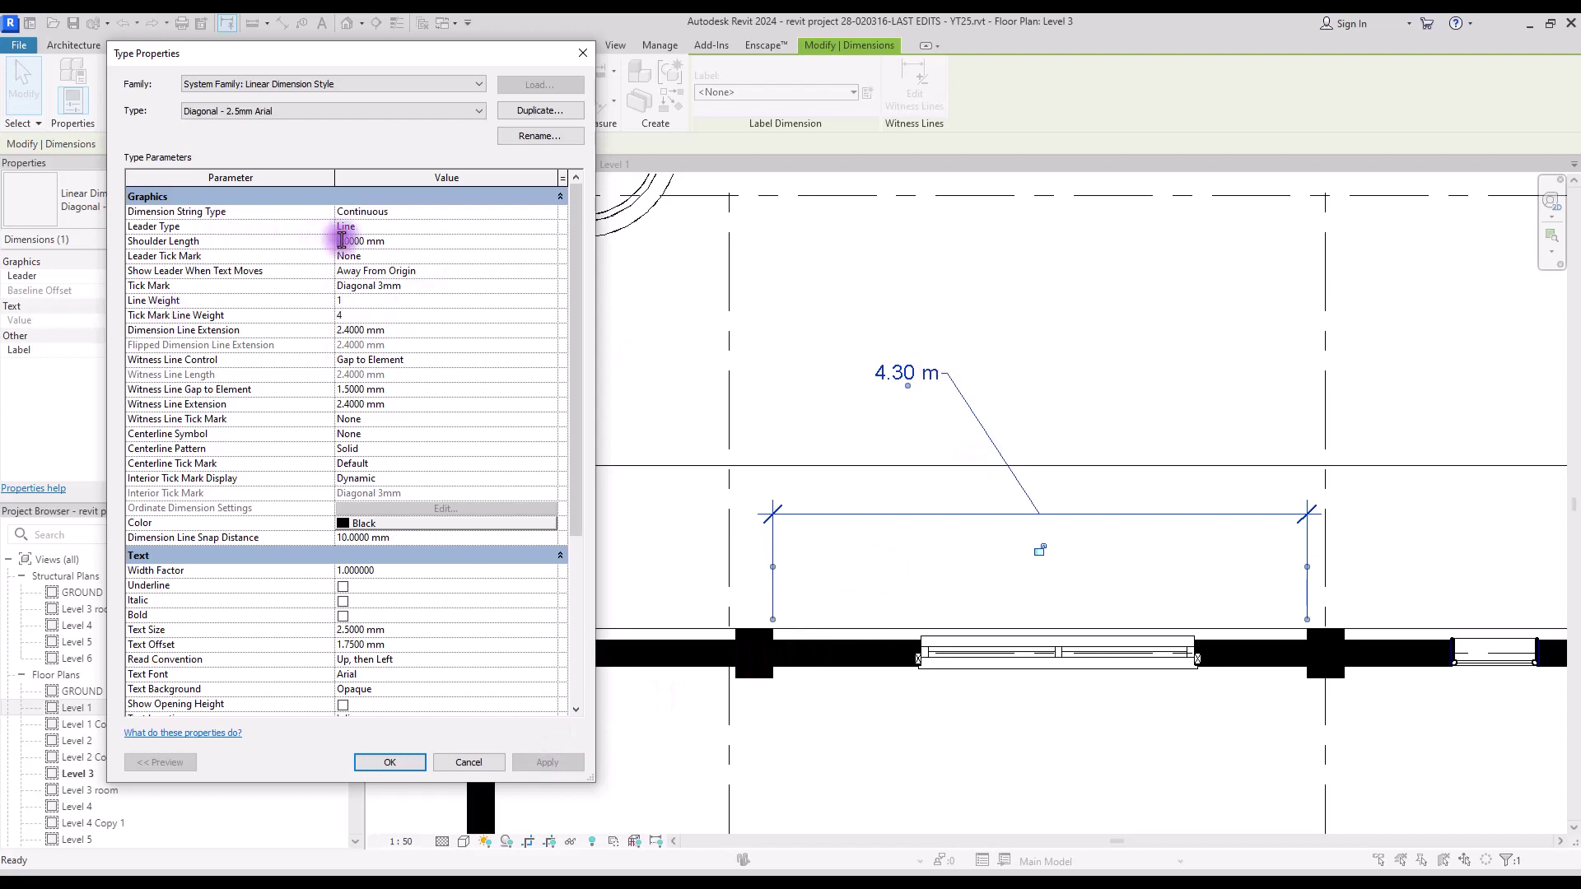
- Set the shoulder length of Diagonal - 2.5mm Arial to 5 mm and apply it
left_click_drag(342, 240, 400, 258)
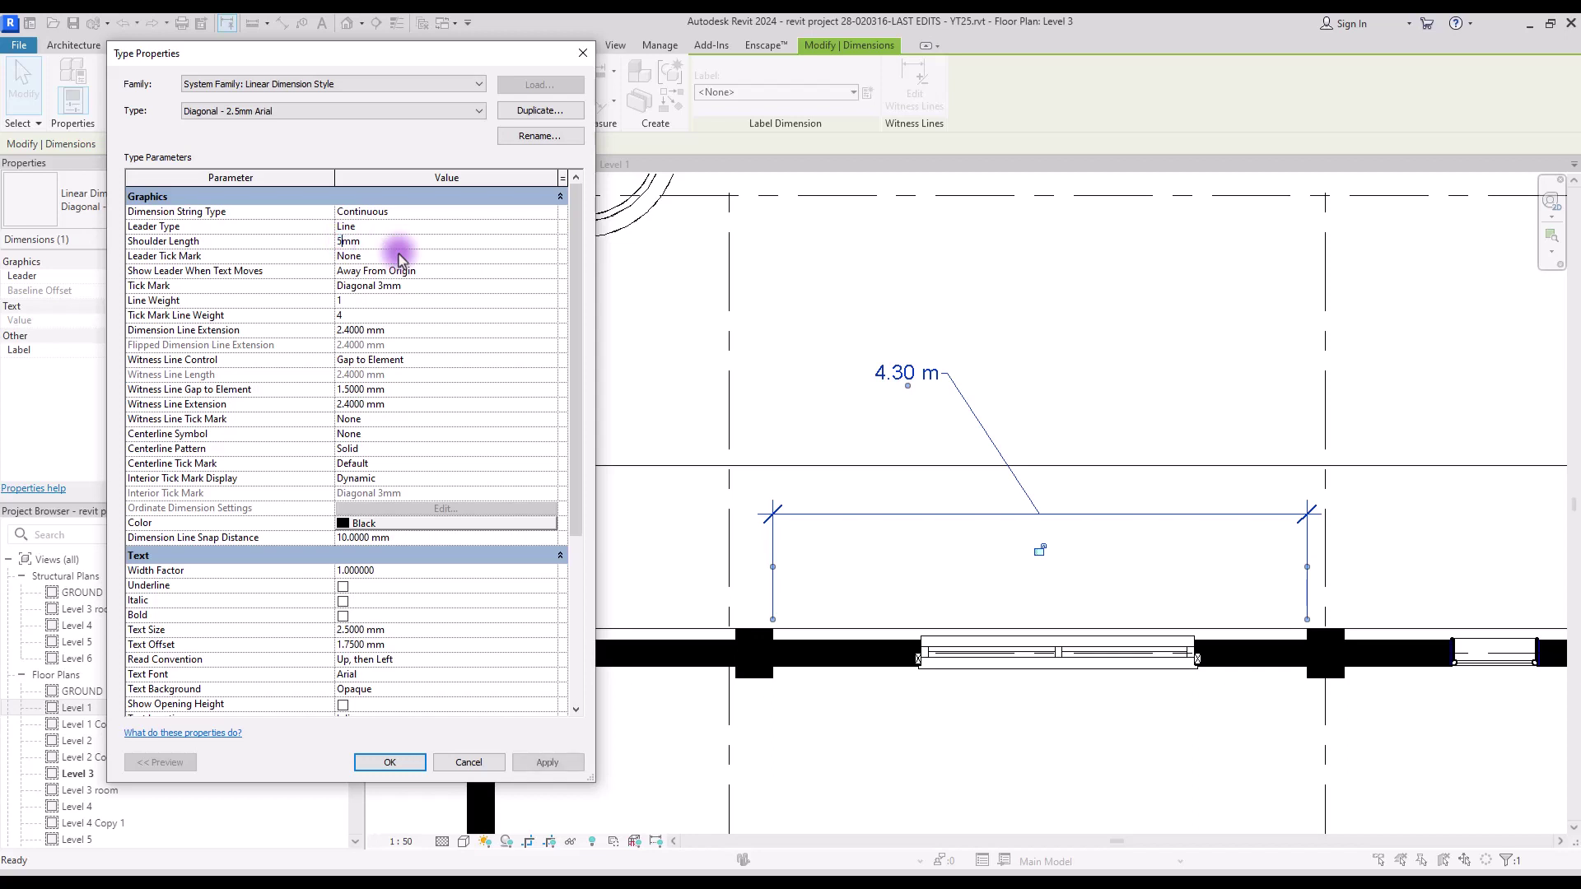
type("5")
left_click(546, 762)
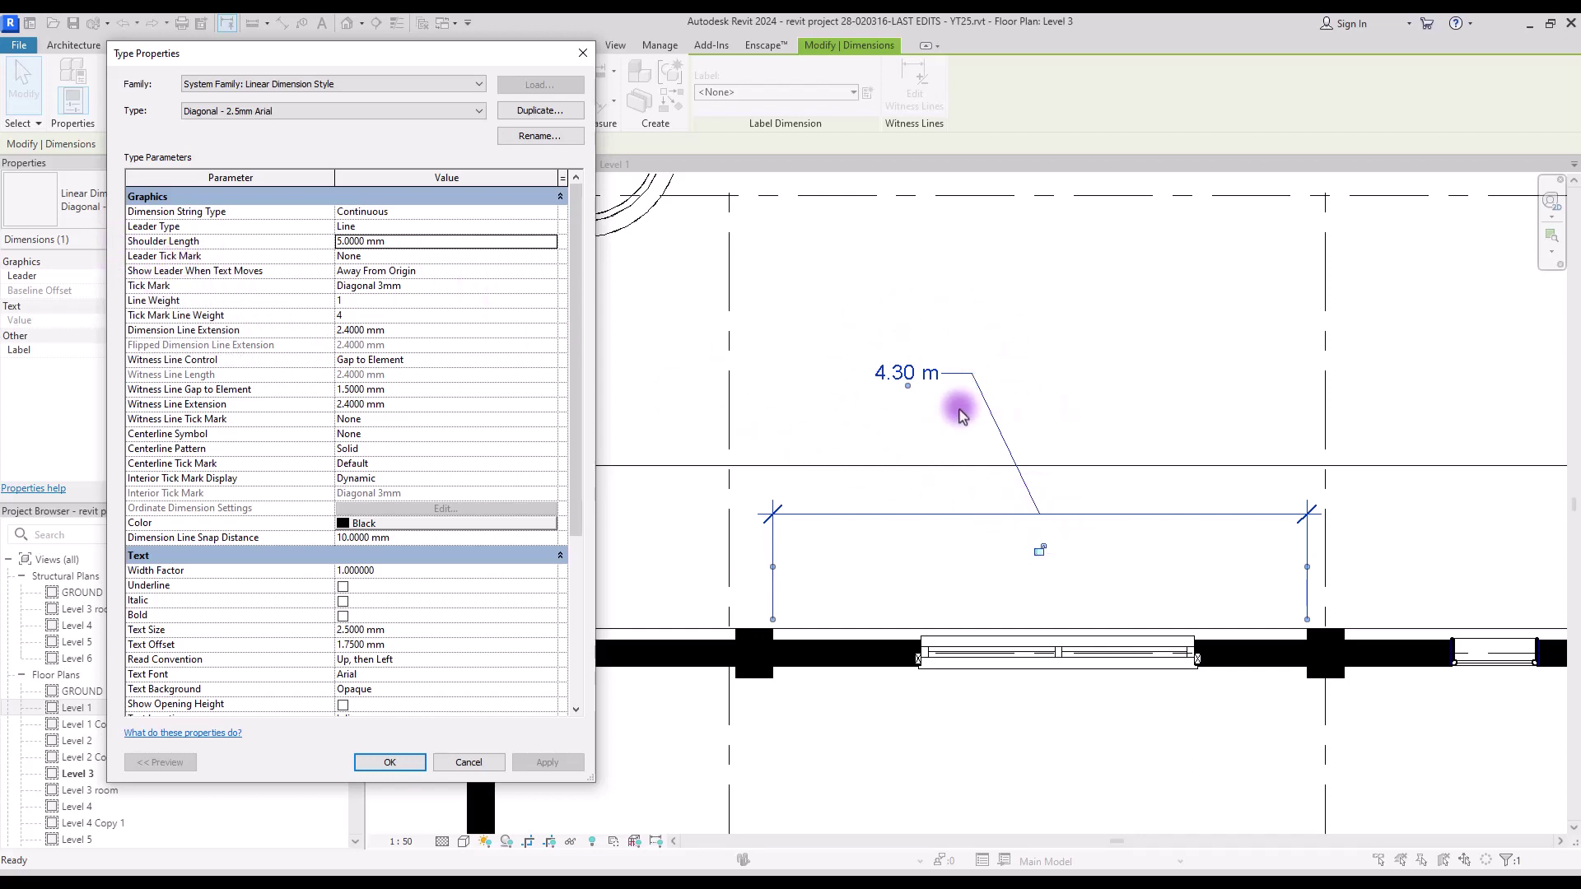
- Try Filled Box 2.5mm as the leader tick mark of Diagonal - 2.5mm Arial, and return it to None
left_click(550, 256)
mouse_move(549, 297)
left_mouse_down()
mouse_move(547, 320)
mouse_move(553, 293)
left_mouse_up()
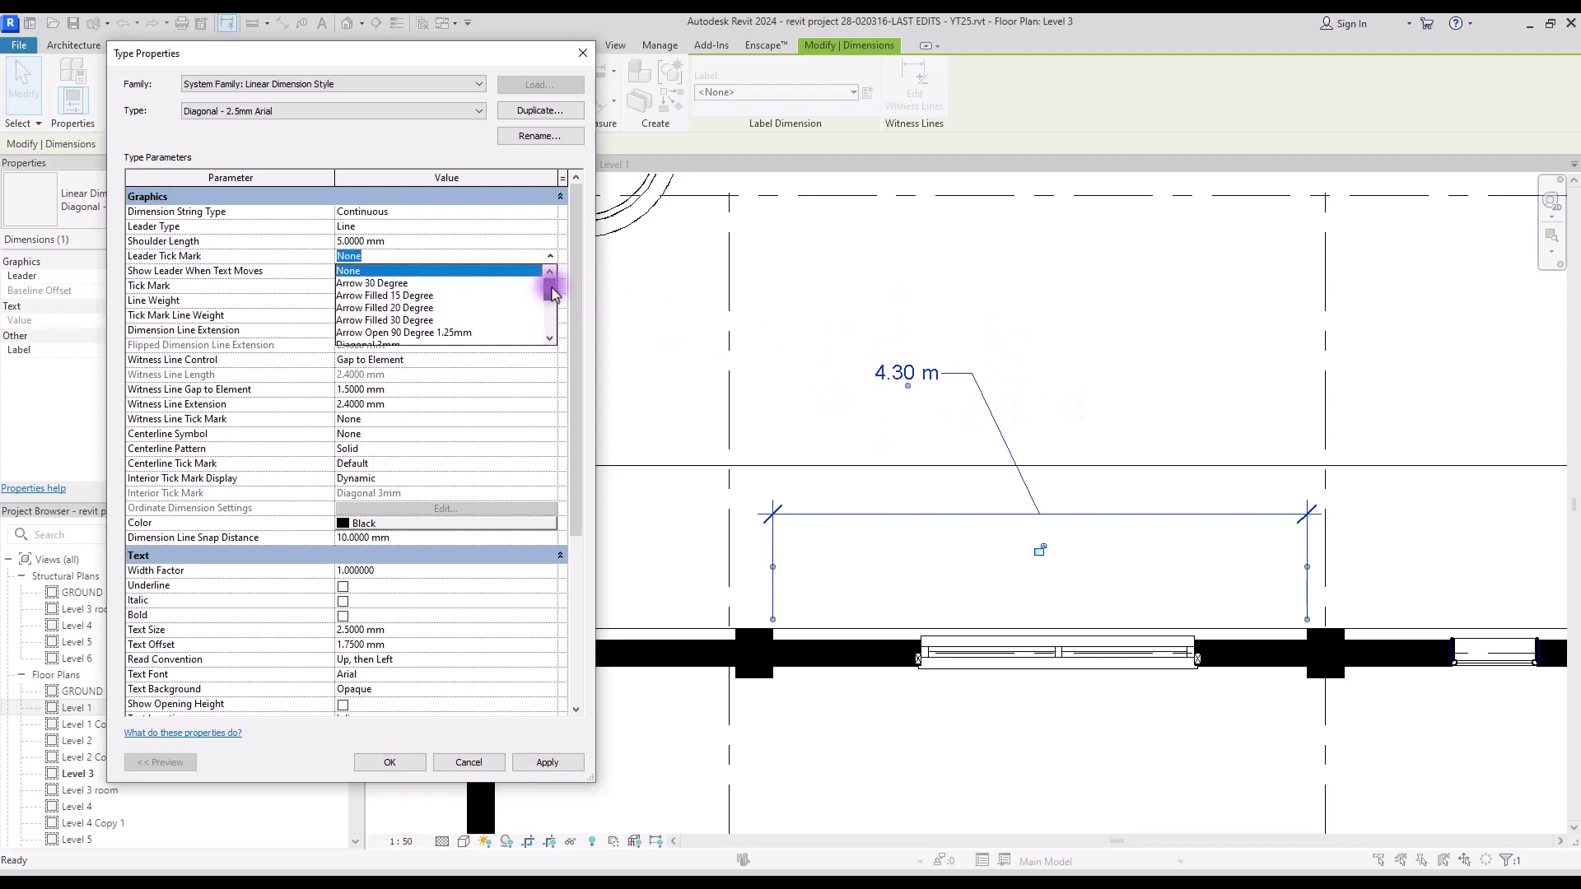
left_click(403, 294)
key("alt+Down")
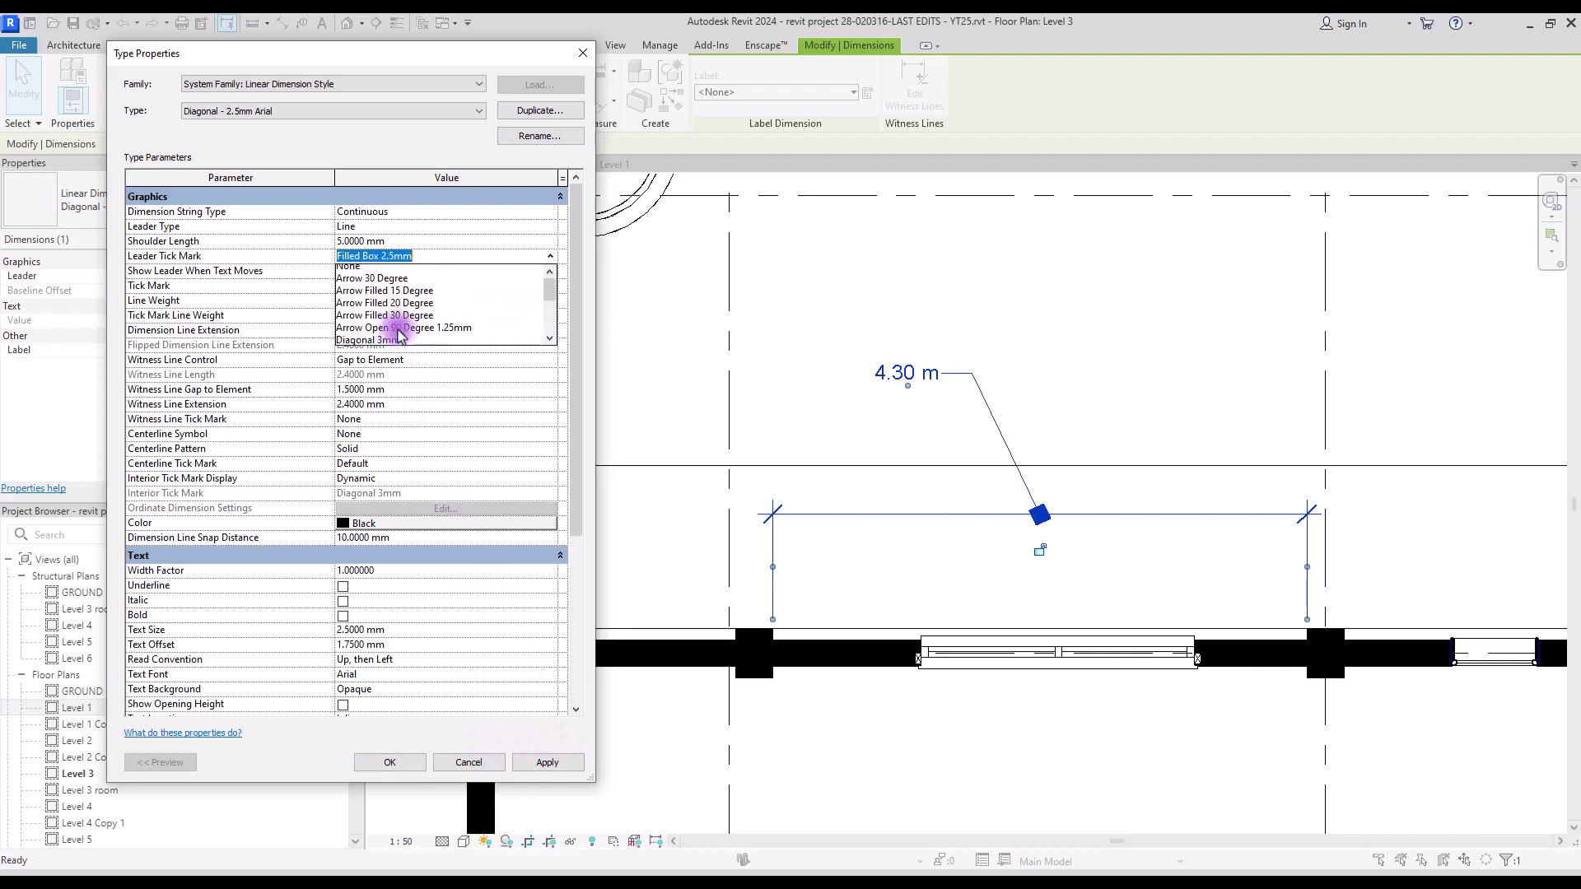
scroll(368, 305, "down", 2)
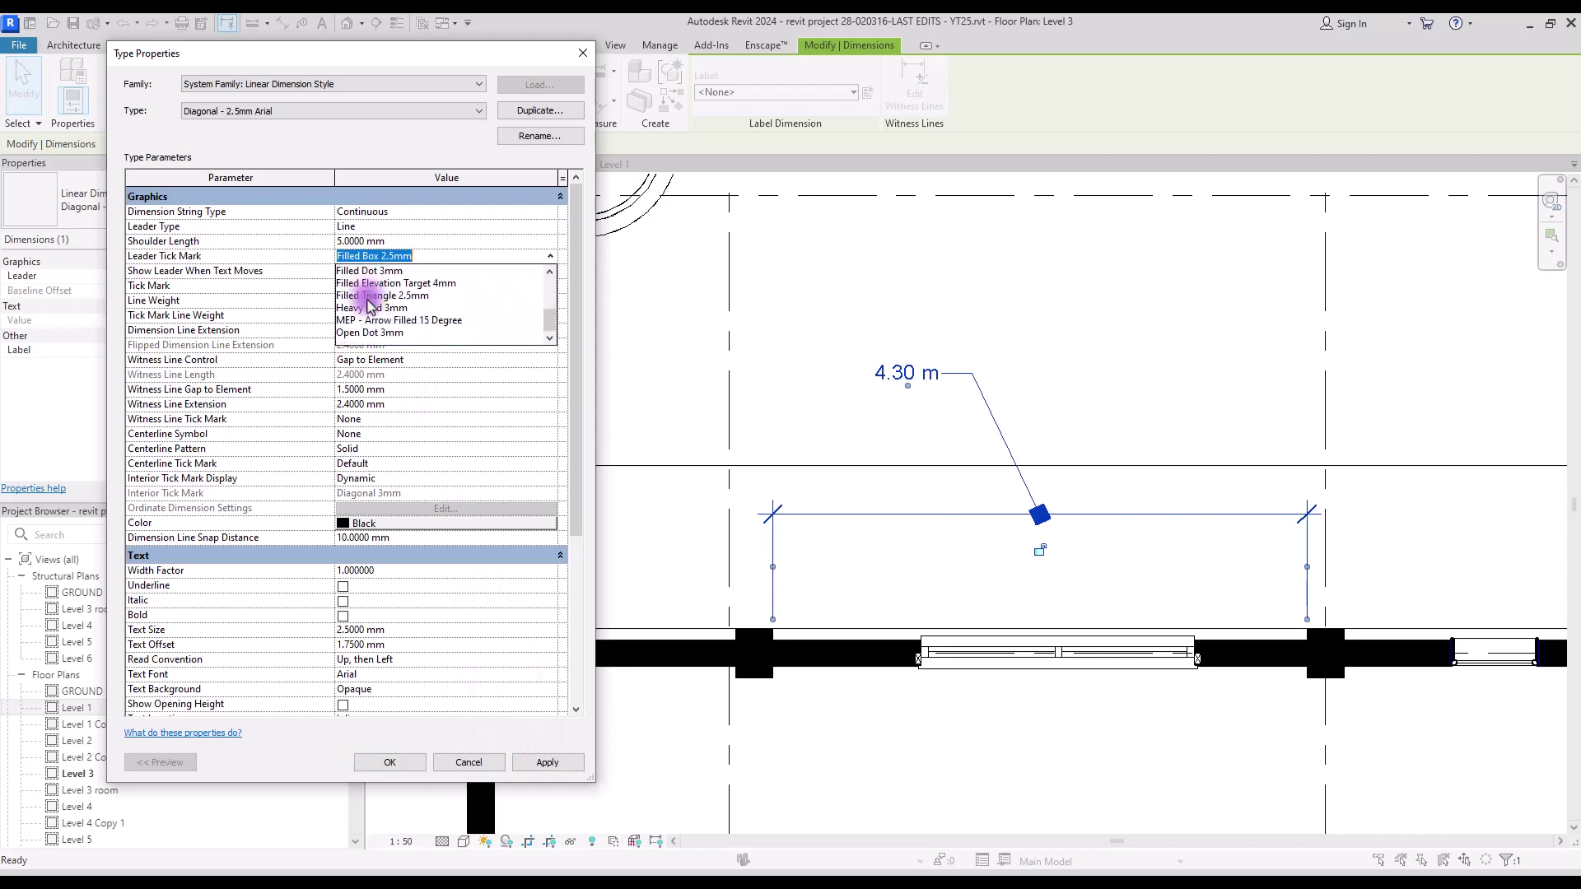
left_click(150, 287)
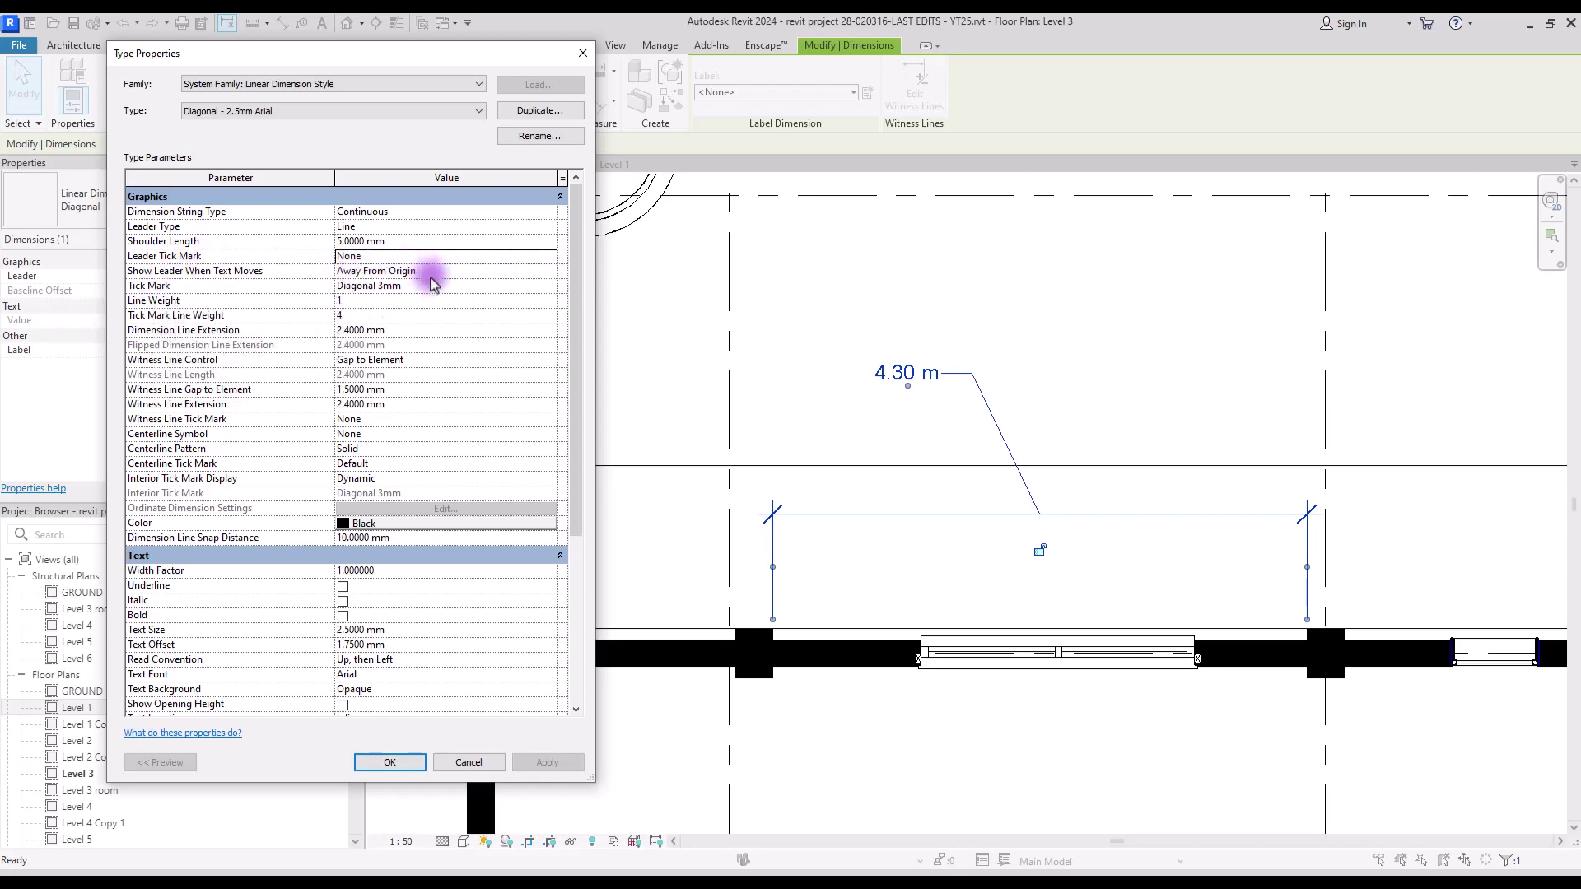
- Keep Away From Origin for showing the leader when text moves, and shift the column dimension's text slightly up and left
left_click(543, 271)
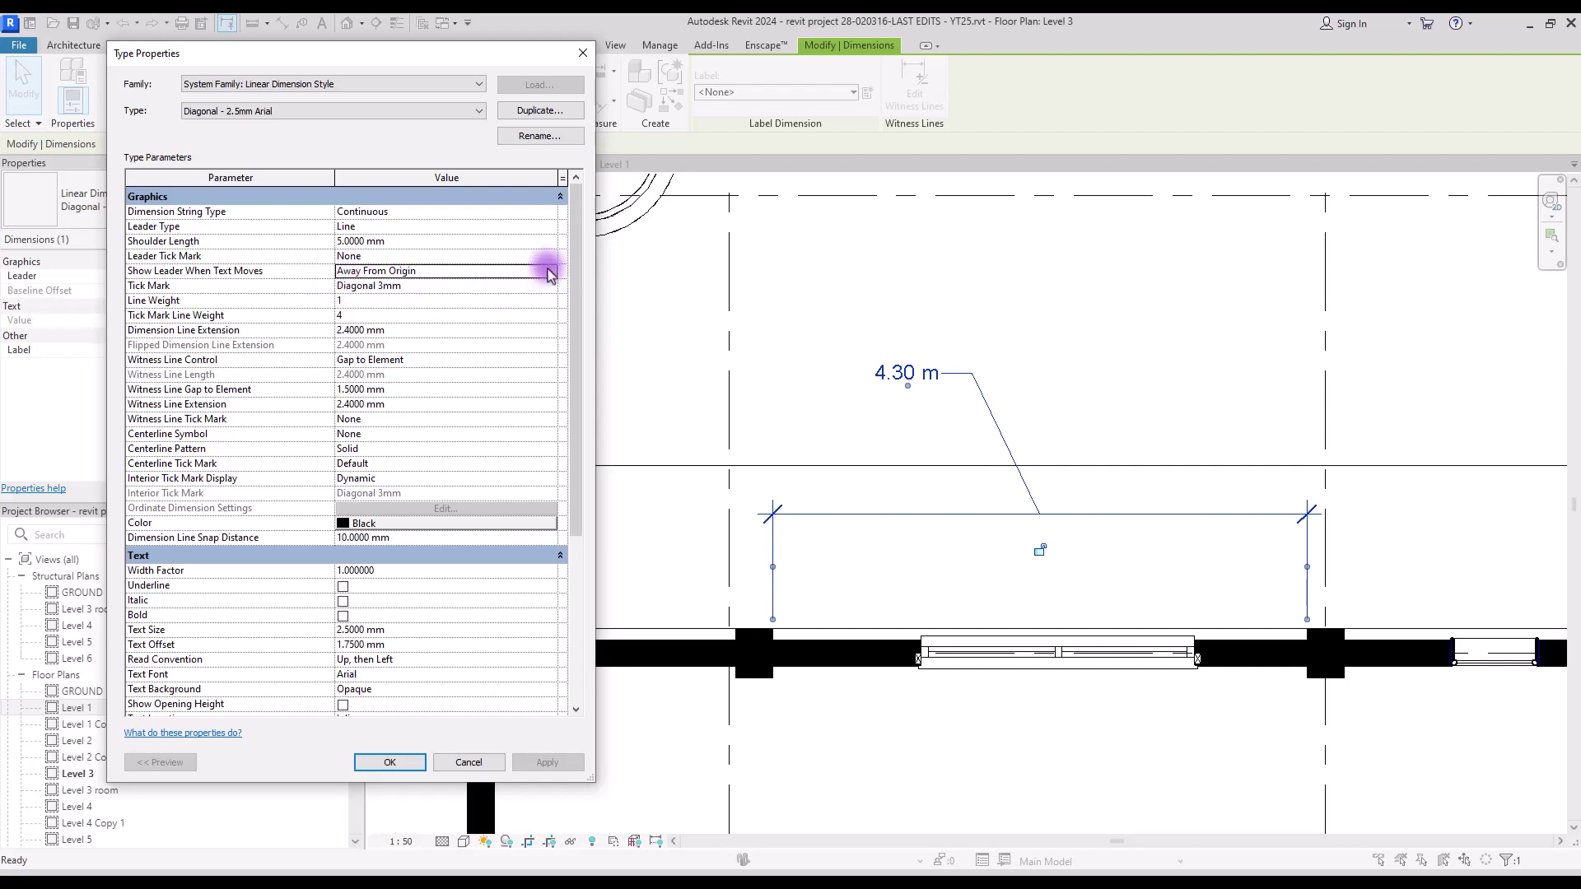
left_click(550, 271)
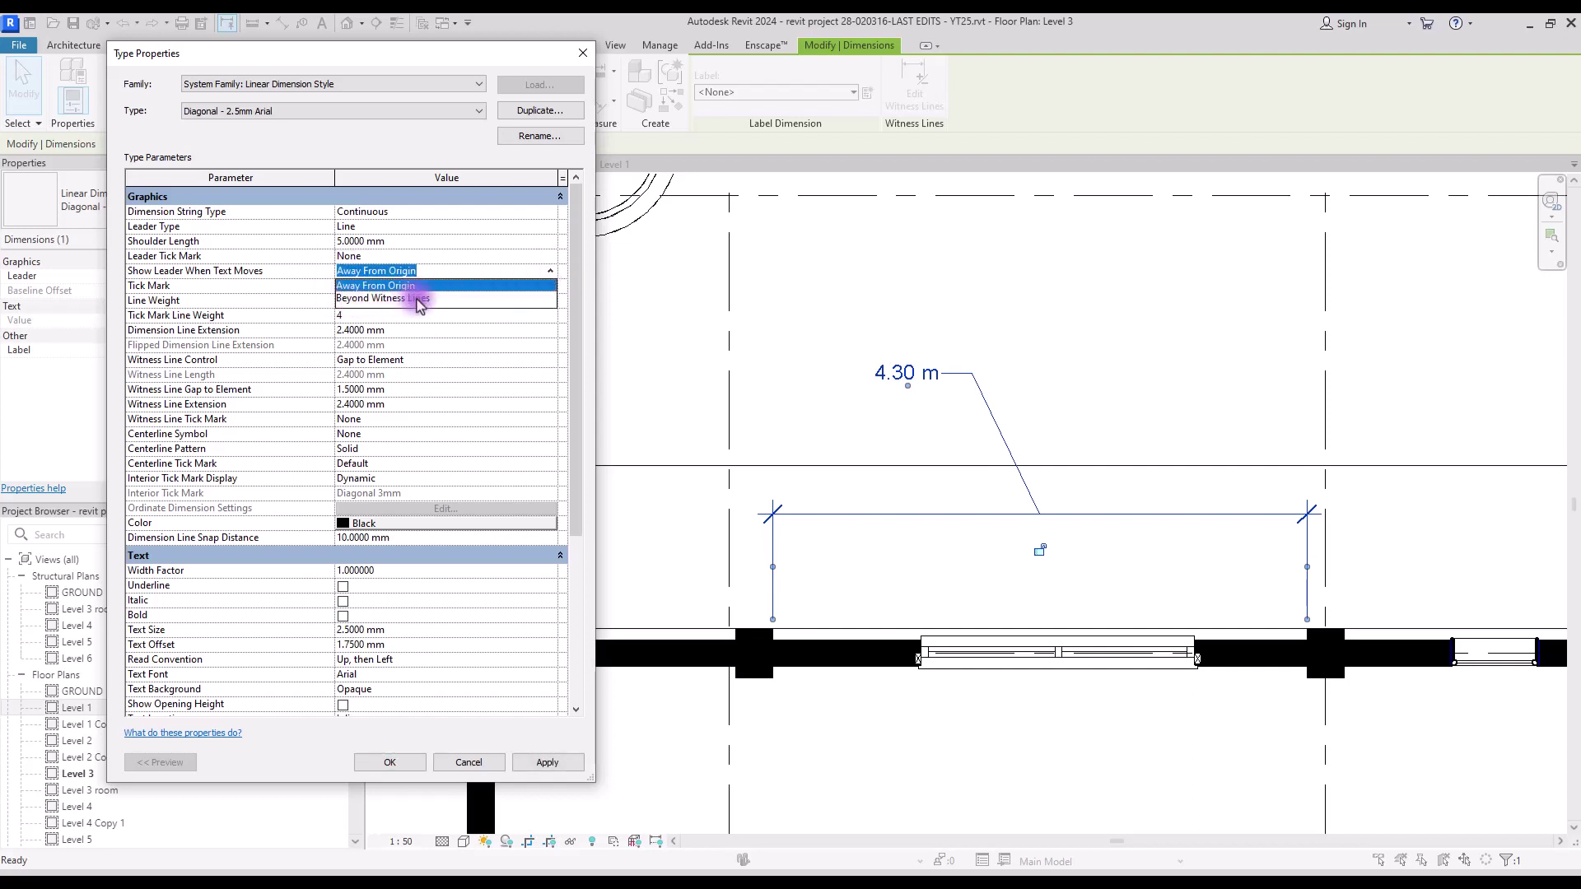
left_click(420, 737)
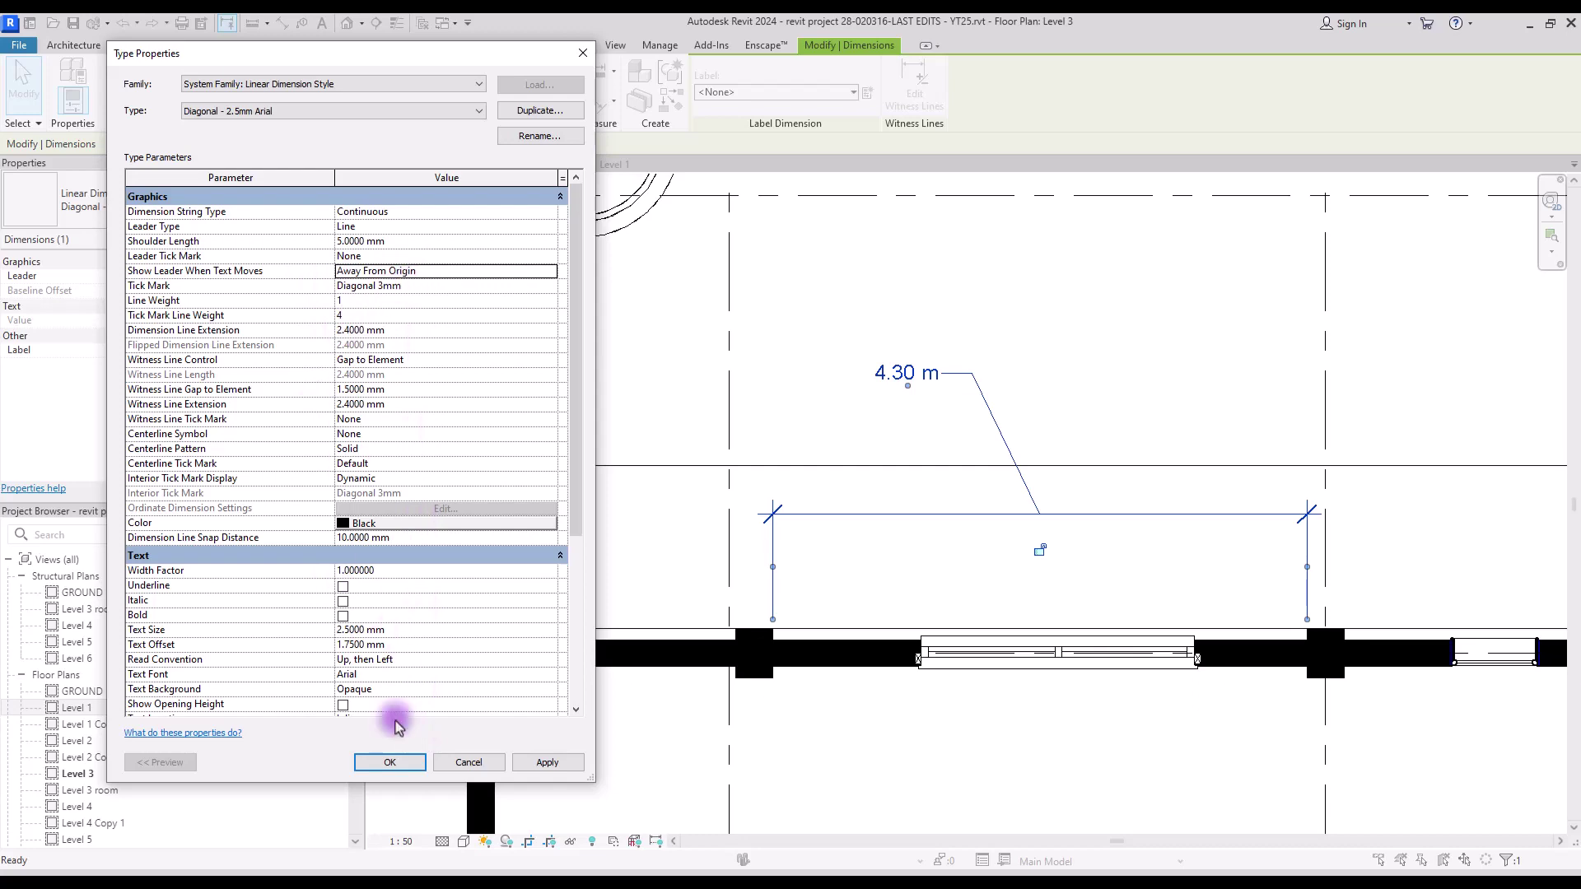
left_click(390, 762)
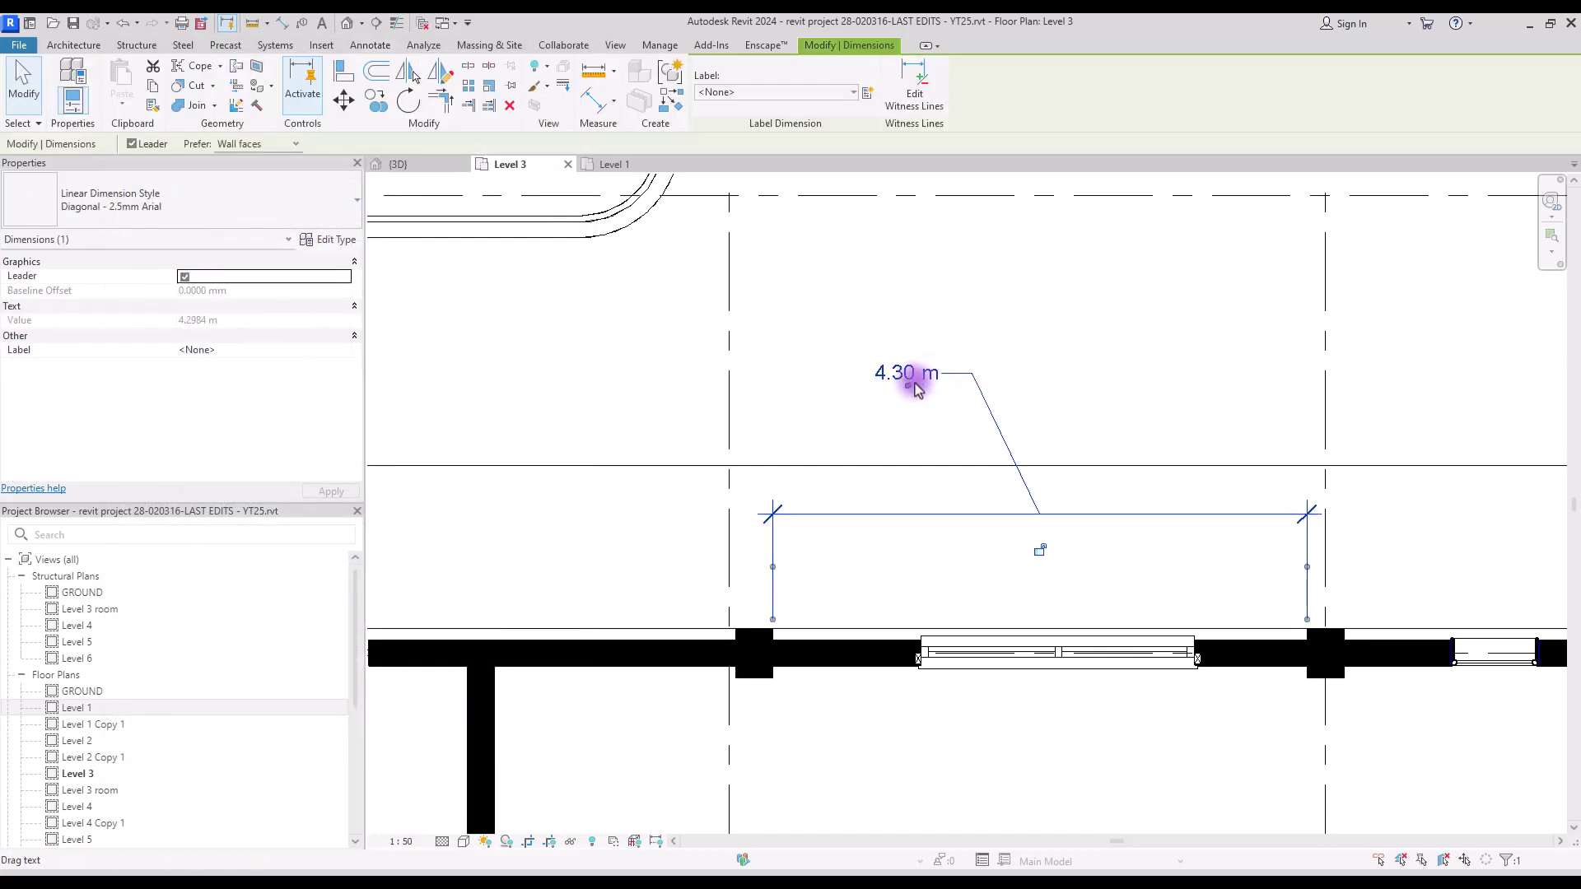
left_click_drag(919, 389, 873, 344)
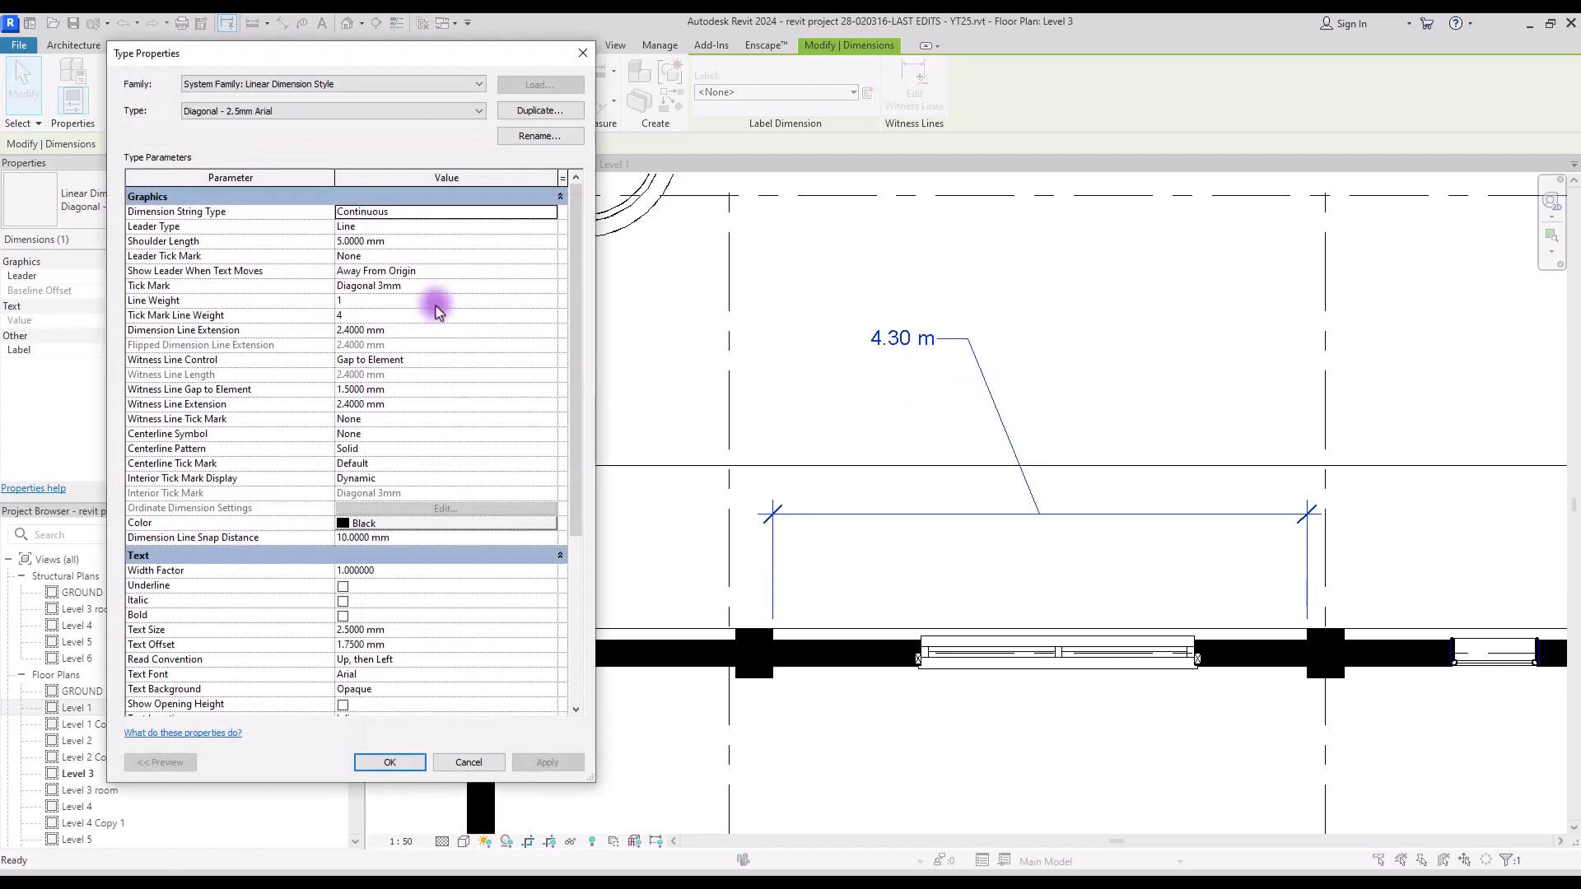
- Set Diagonal - 2.5mm Arial to show the leader only Beyond Witness Lines, apply it and close the type properties
left_click(549, 271)
left_click(371, 295)
left_click(540, 763)
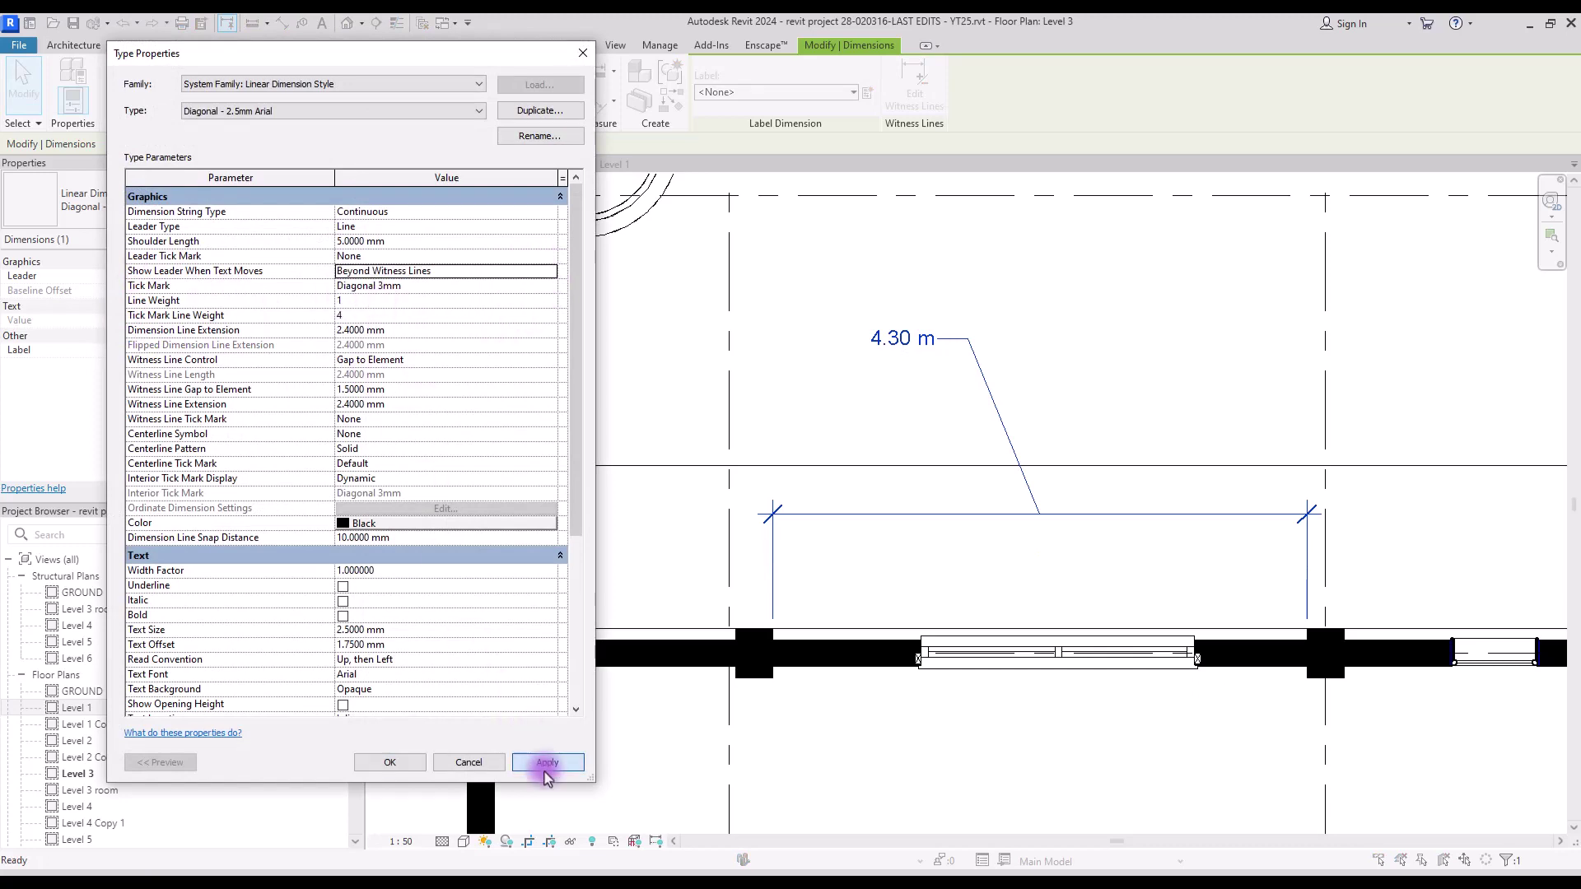
left_click(399, 759)
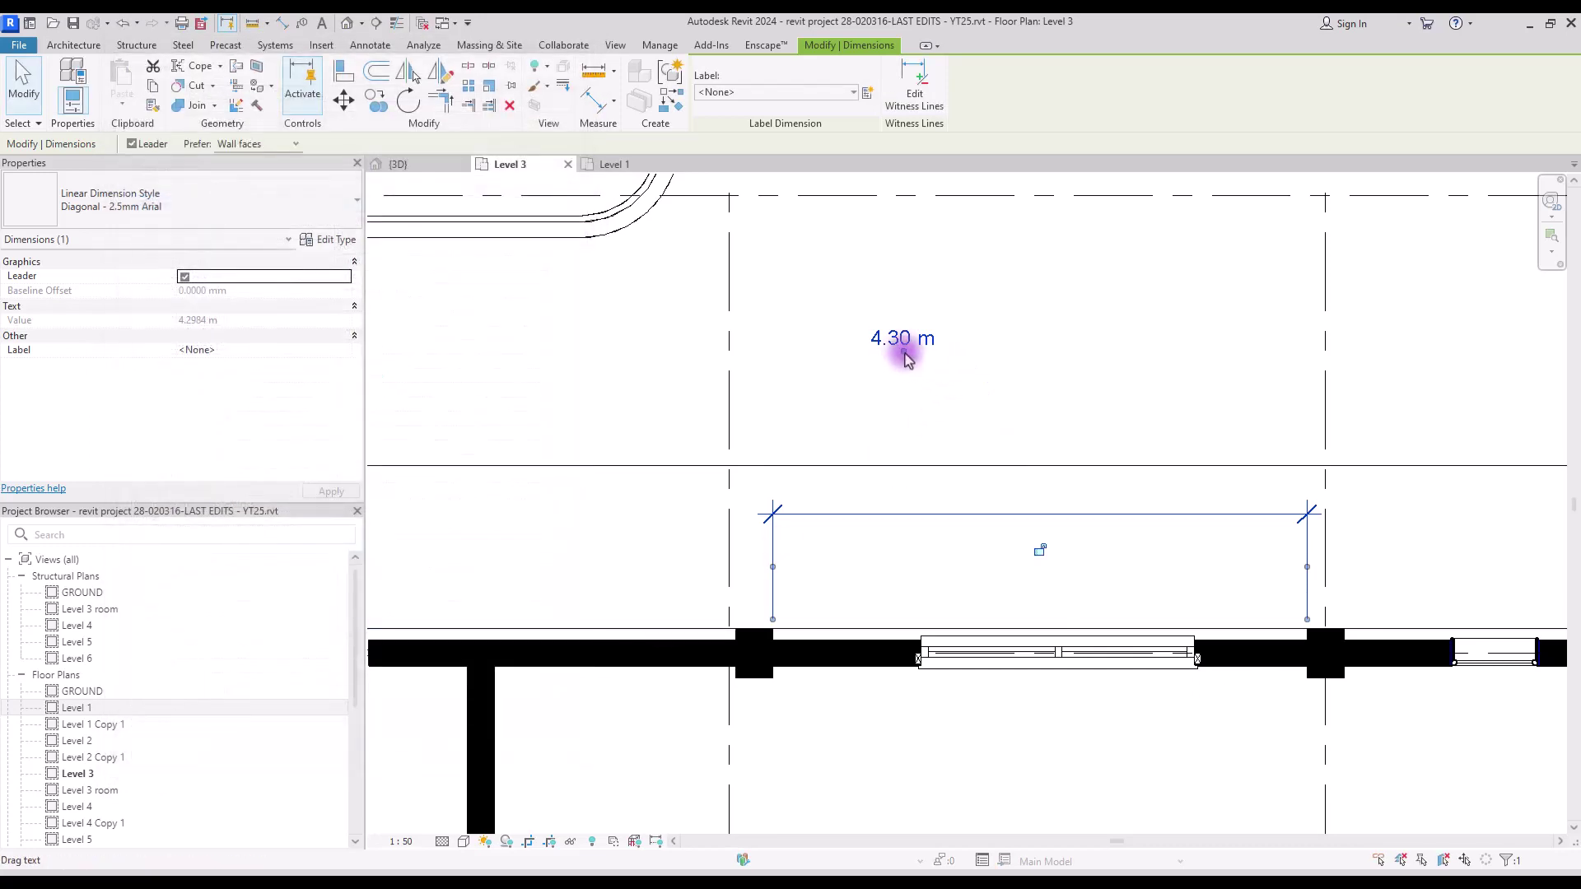
- Test the leader by moving the column dimension's text past the left witness line and back between the witness lines, above the dimension line
left_click_drag(905, 352, 844, 340)
left_click(558, 282)
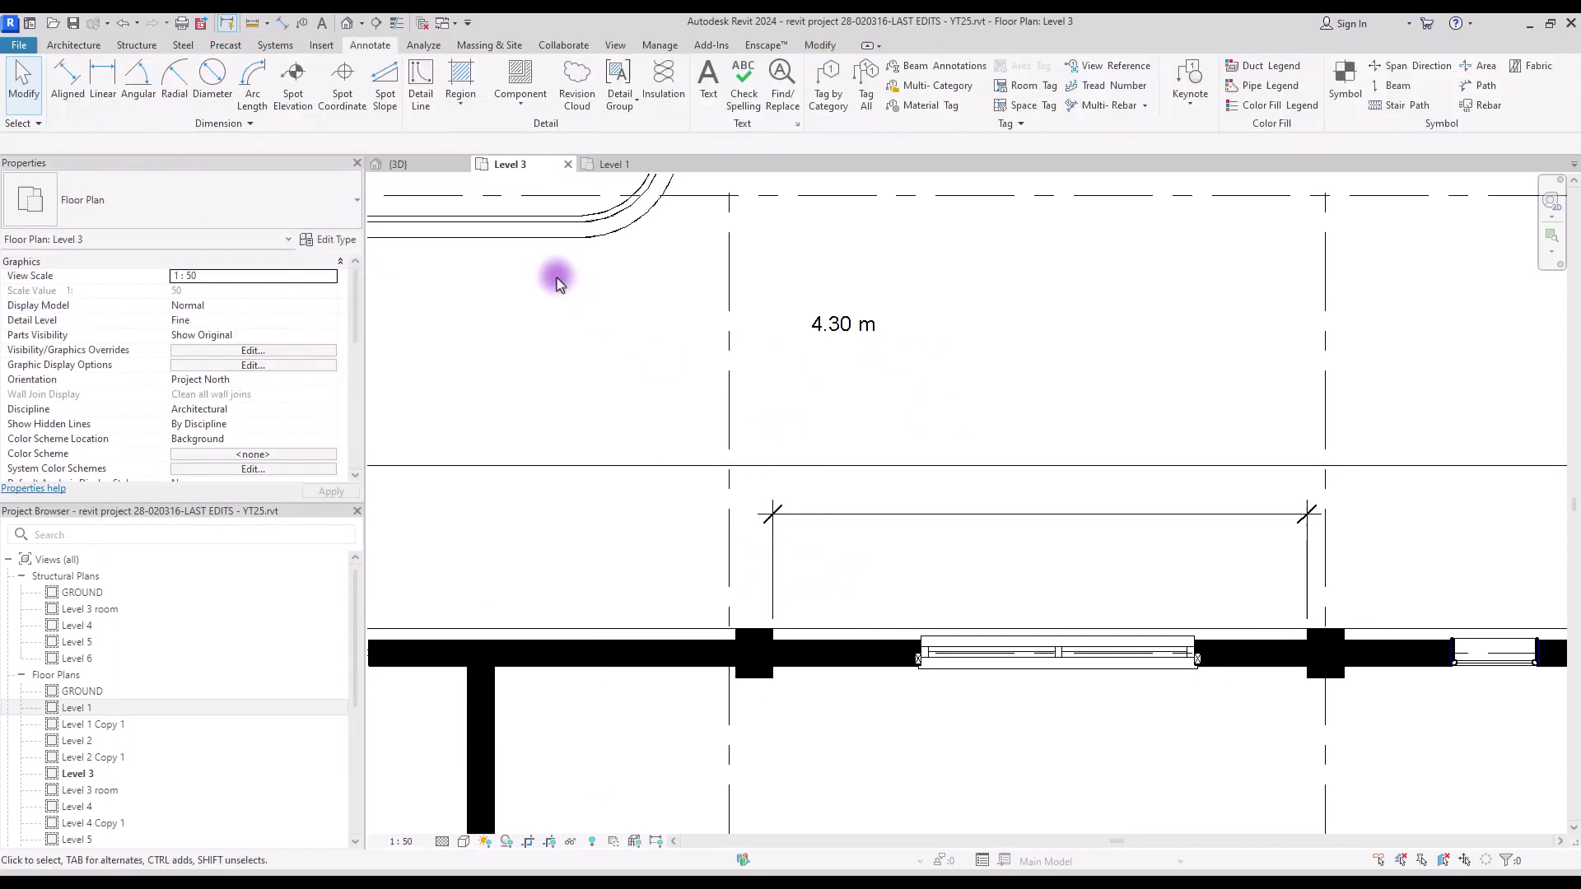
left_click_drag(794, 310, 931, 384)
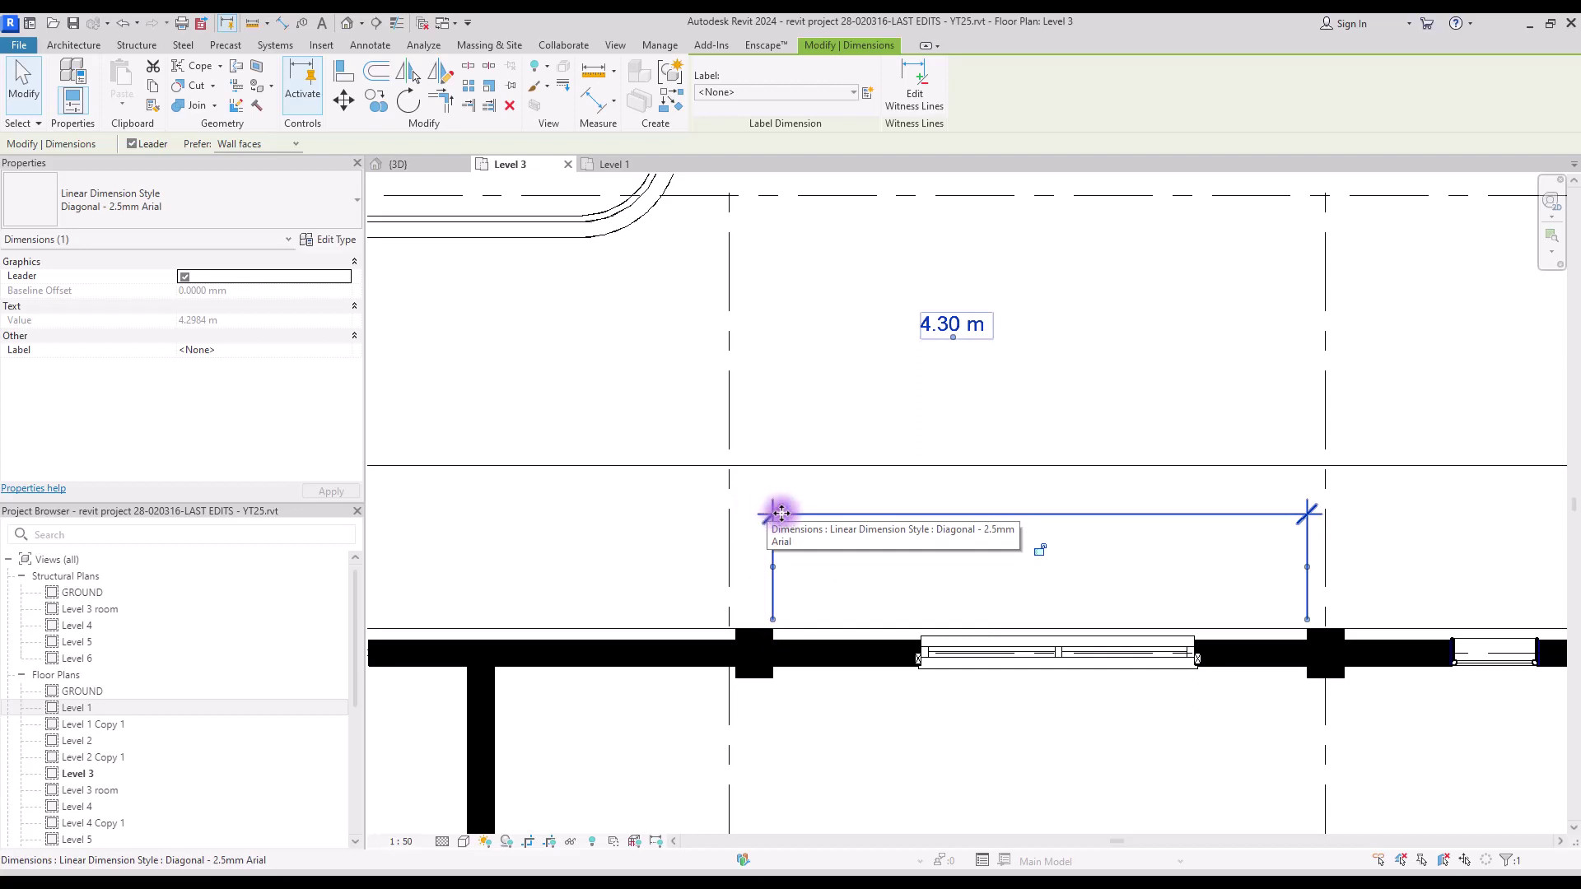
left_click_drag(781, 514, 819, 511)
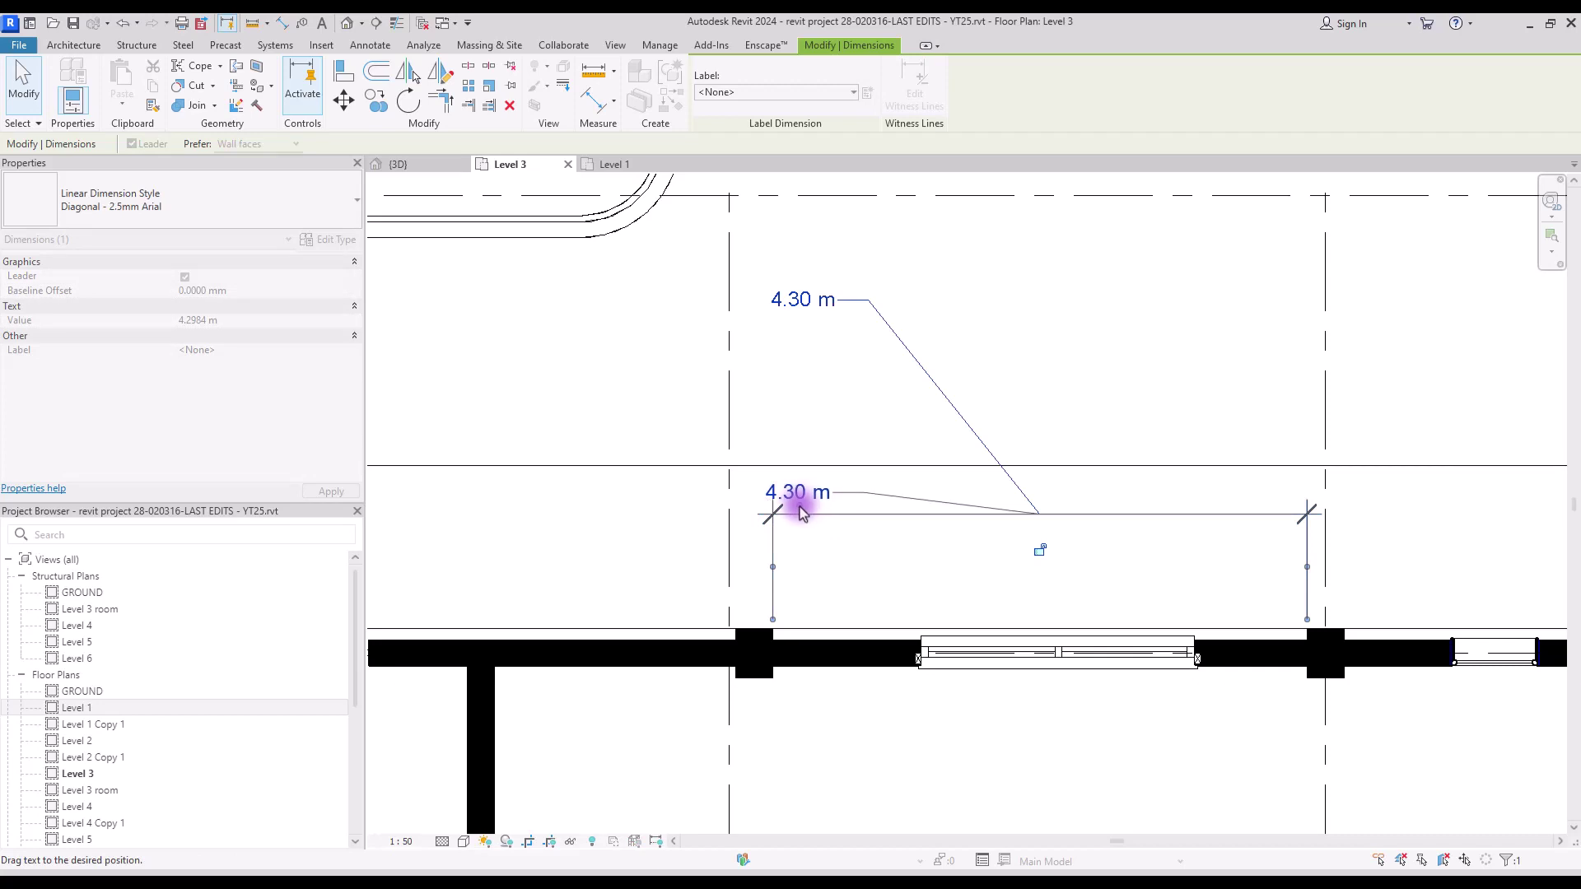
left_click_drag(803, 513, 922, 388)
- Try Filled Dot 3mm as the tick mark of Diagonal - 2.5mm Arial and apply it
left_click(325, 239)
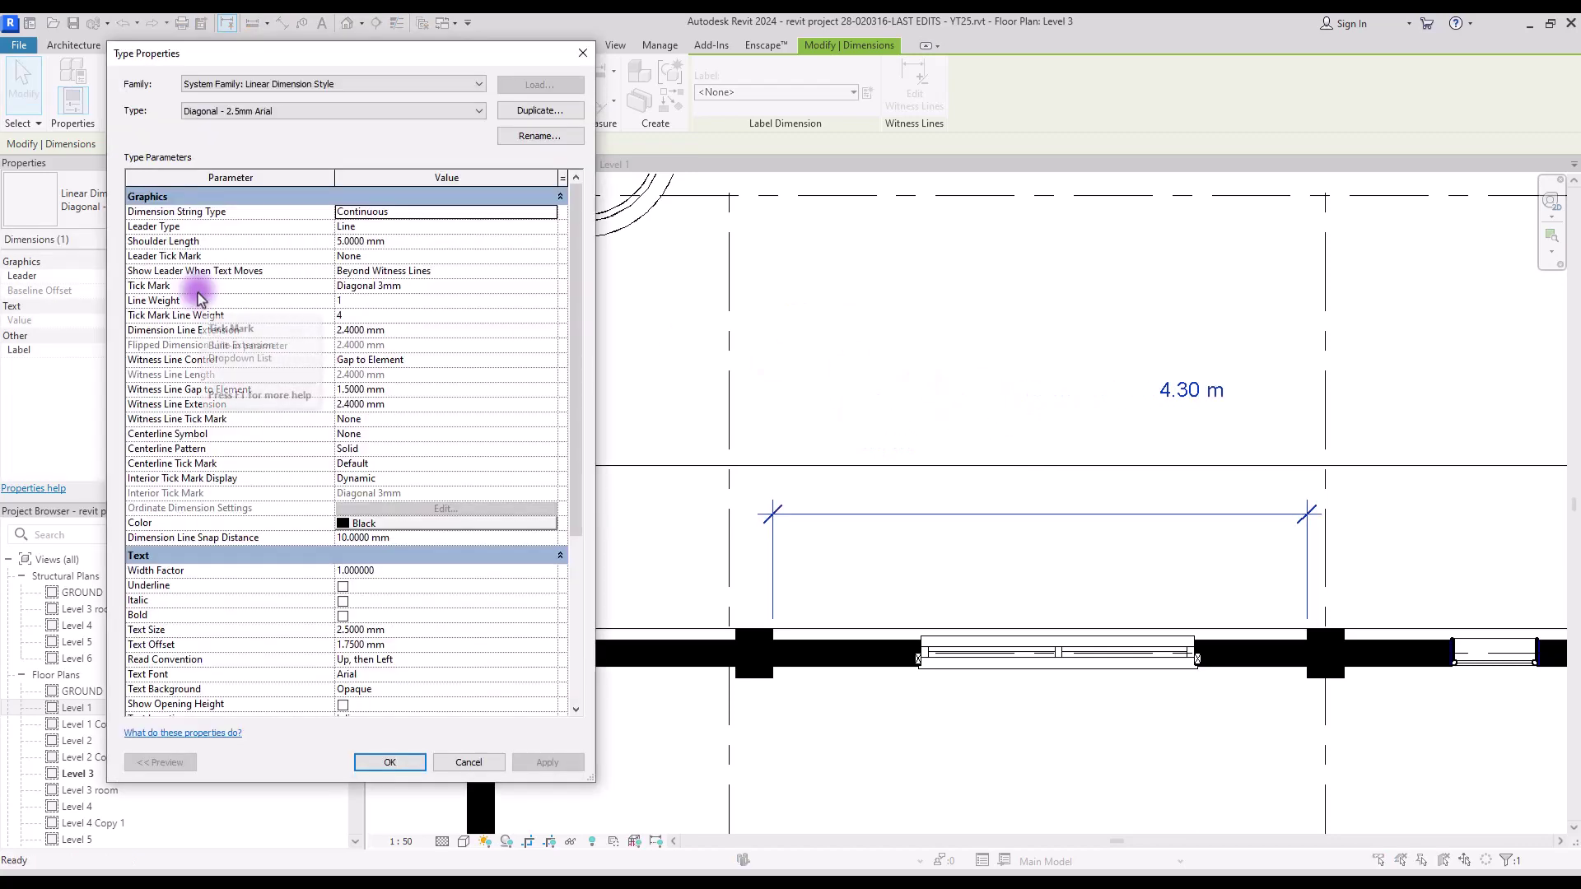
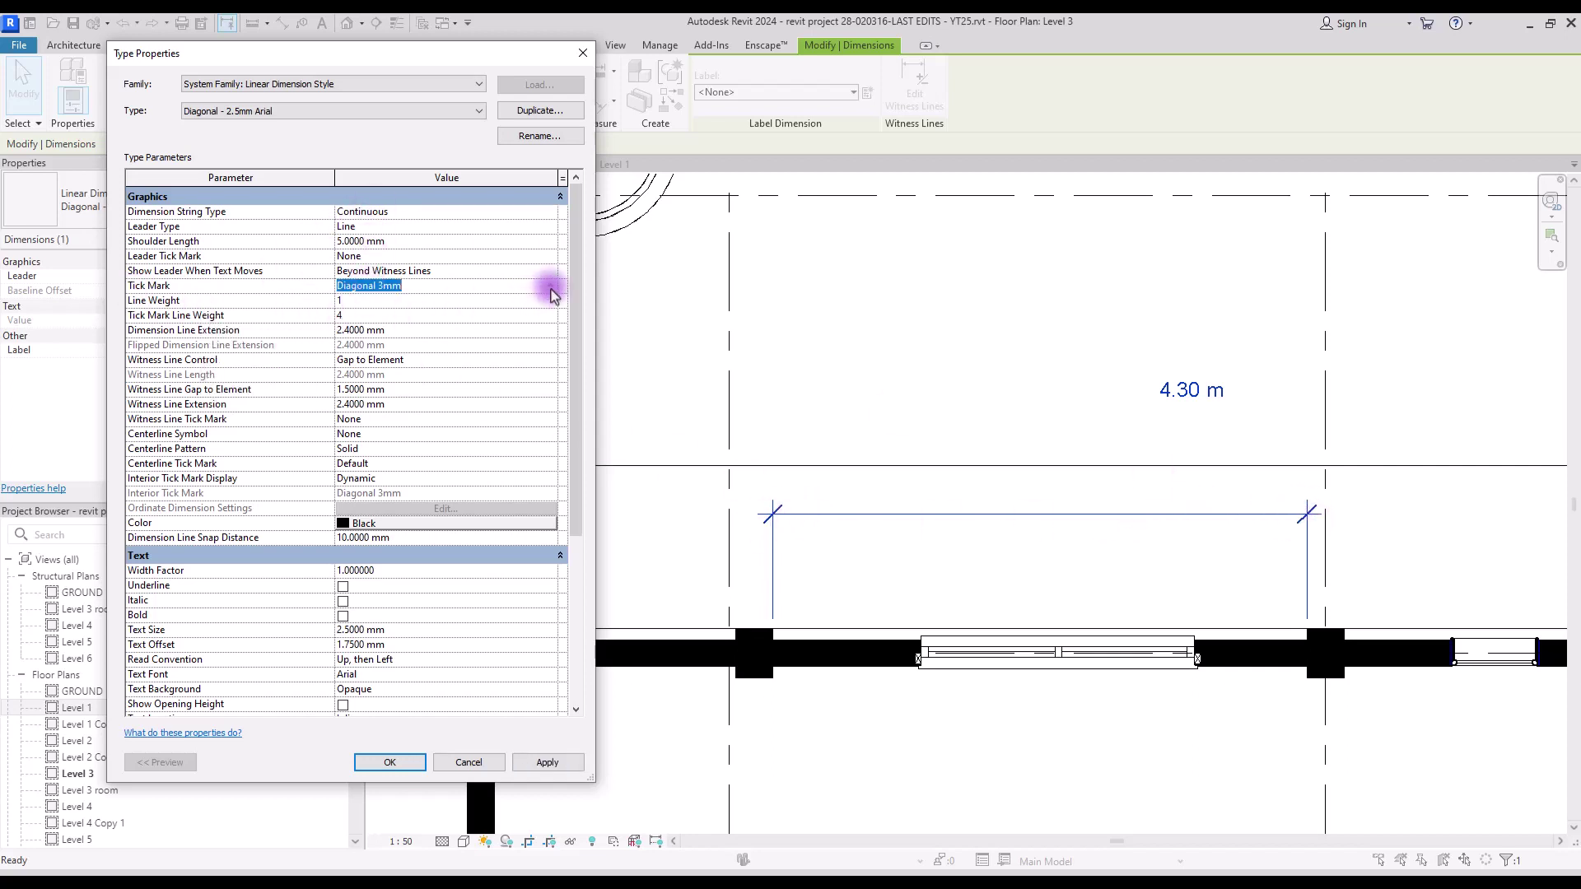
left_click_drag(551, 322, 548, 310)
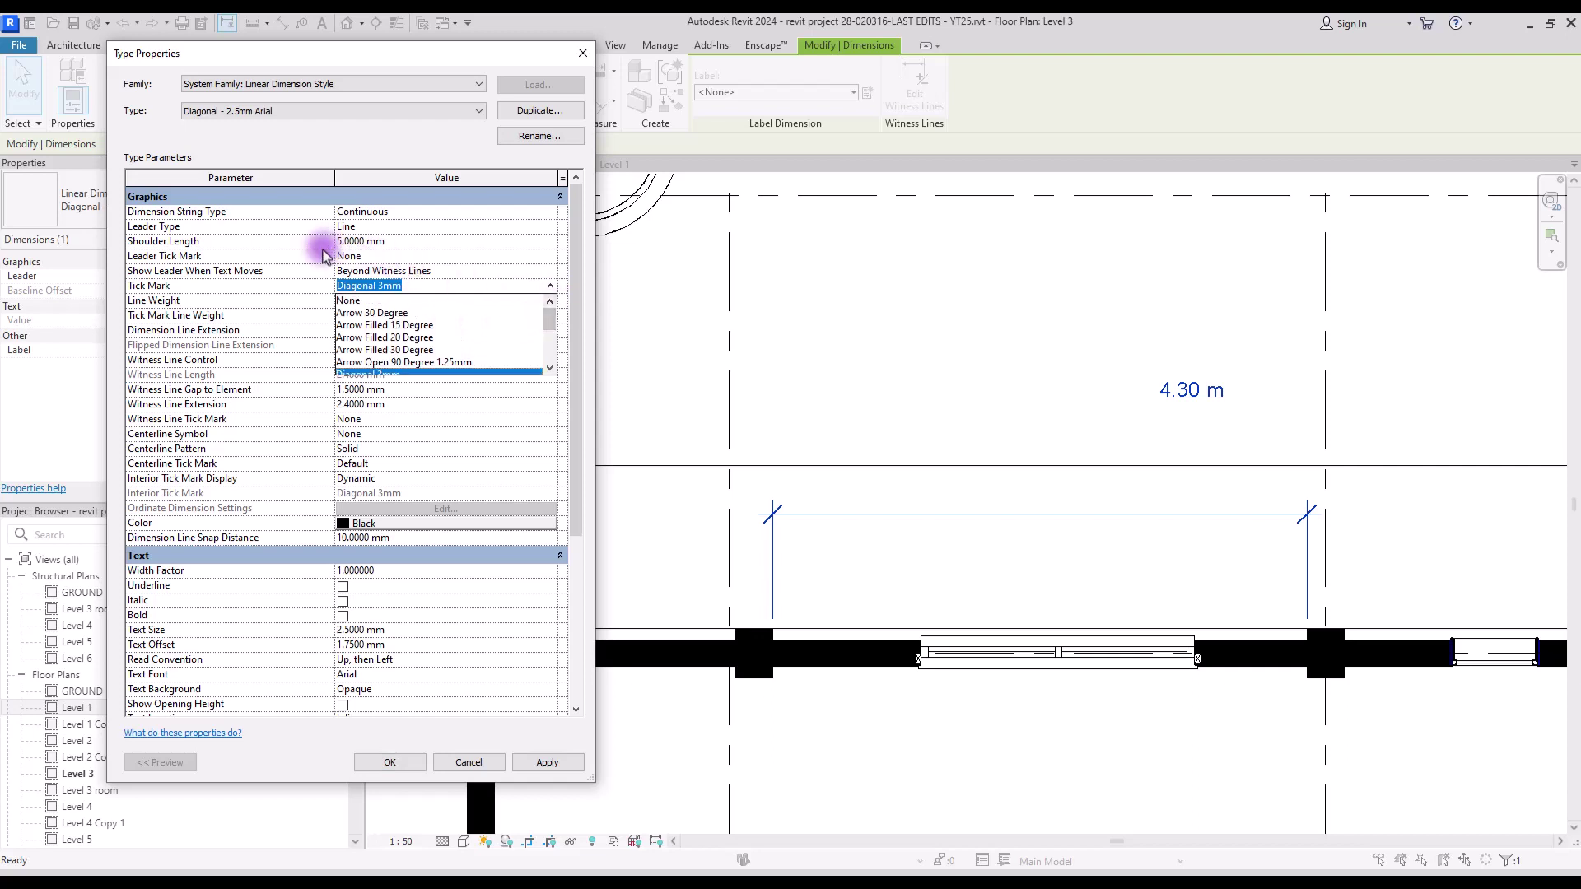
scroll(519, 412, "down", 1)
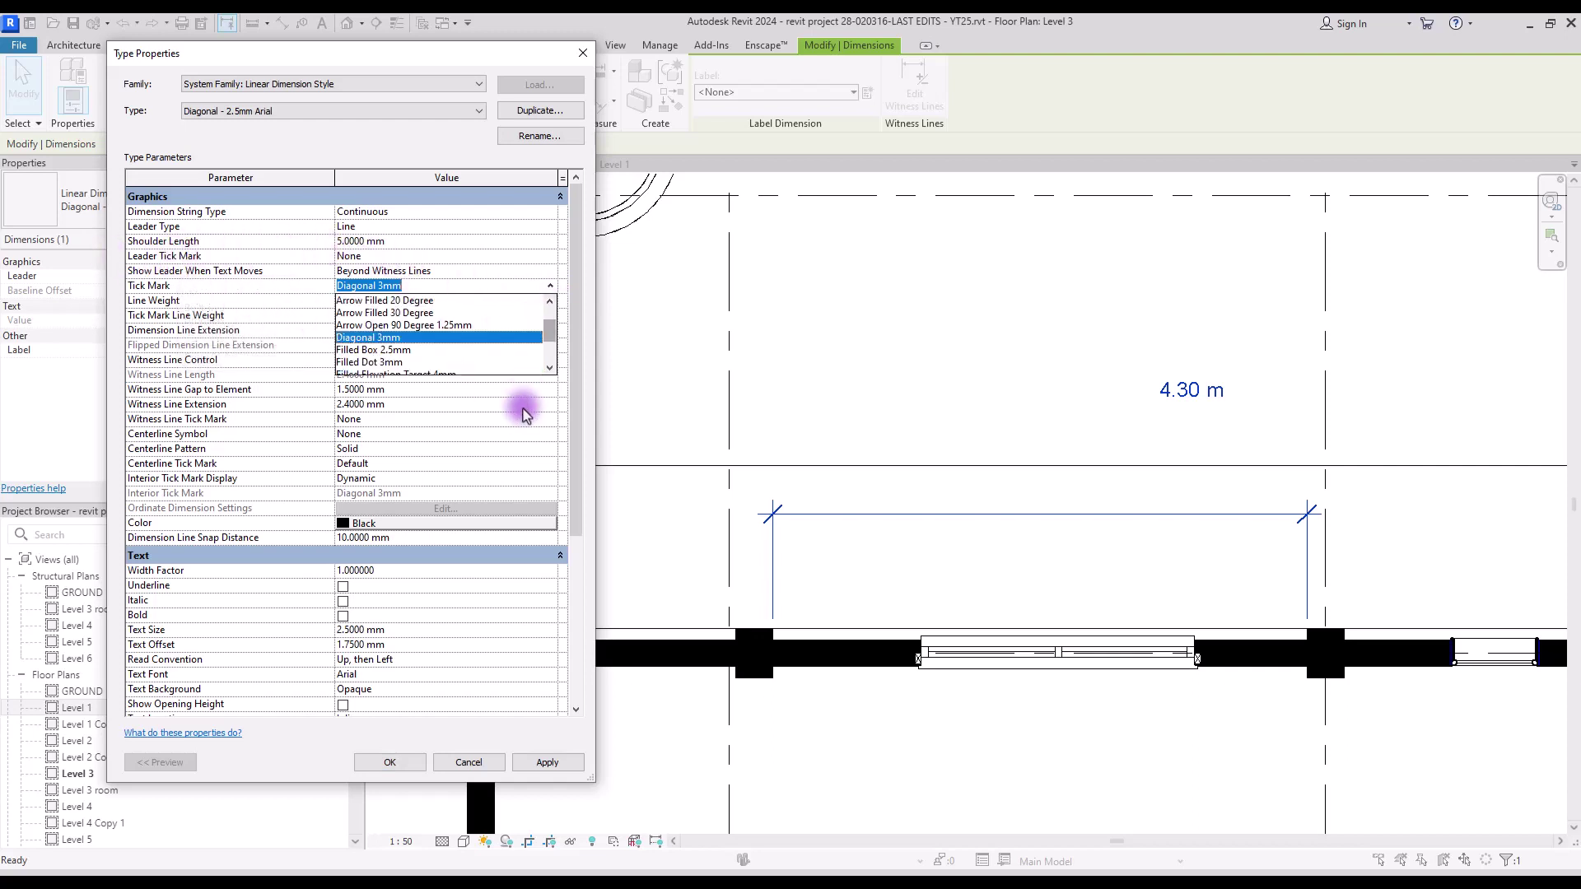
scroll(547, 335, "down", 1)
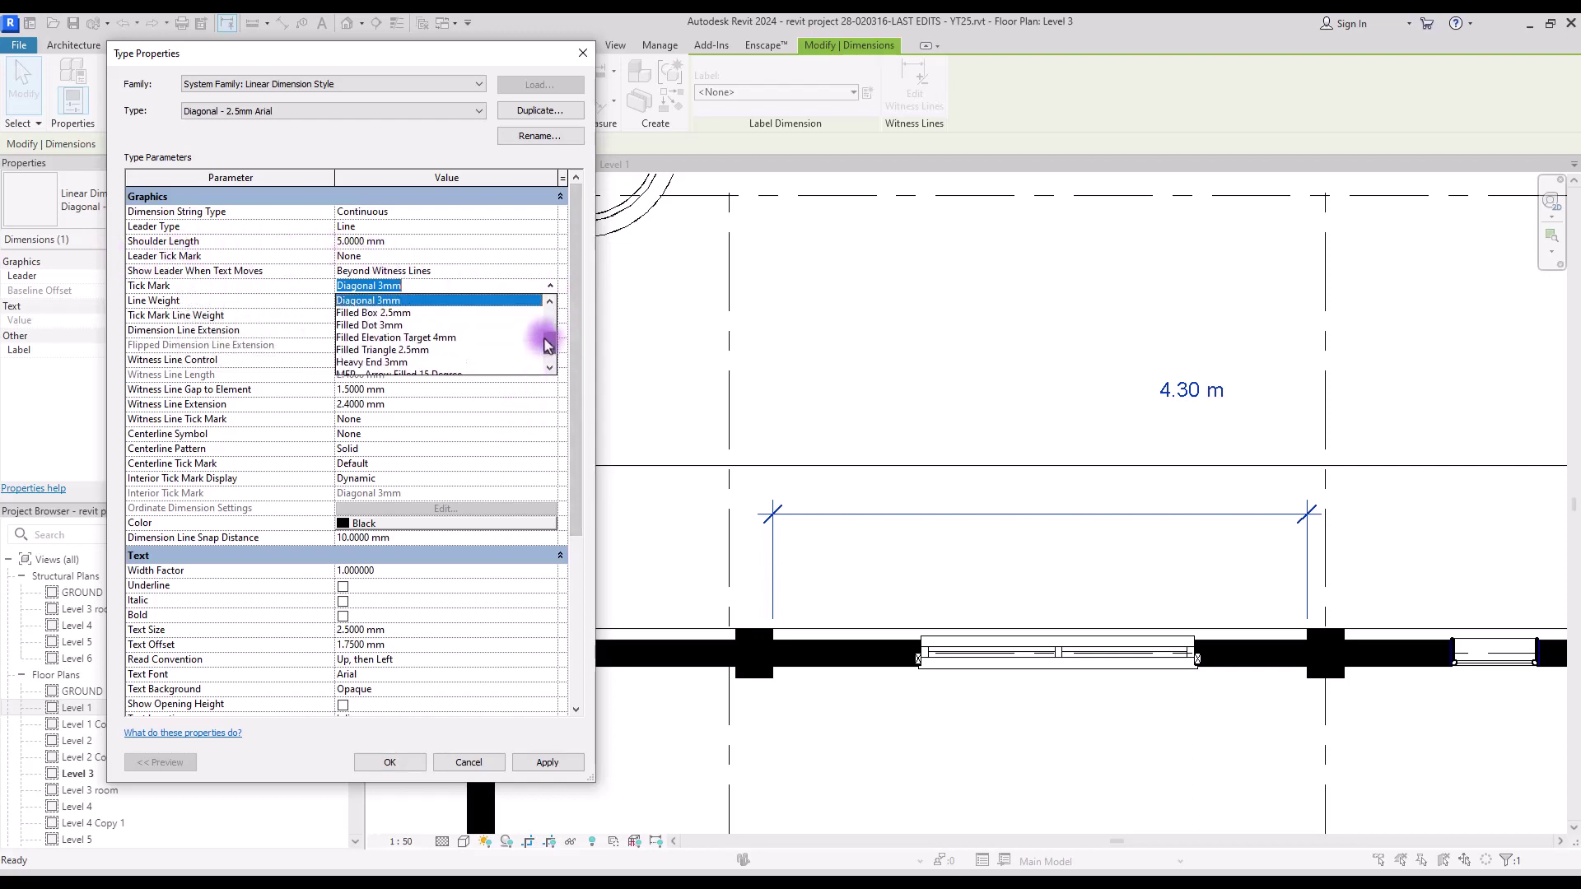
left_click(360, 325)
left_click(548, 766)
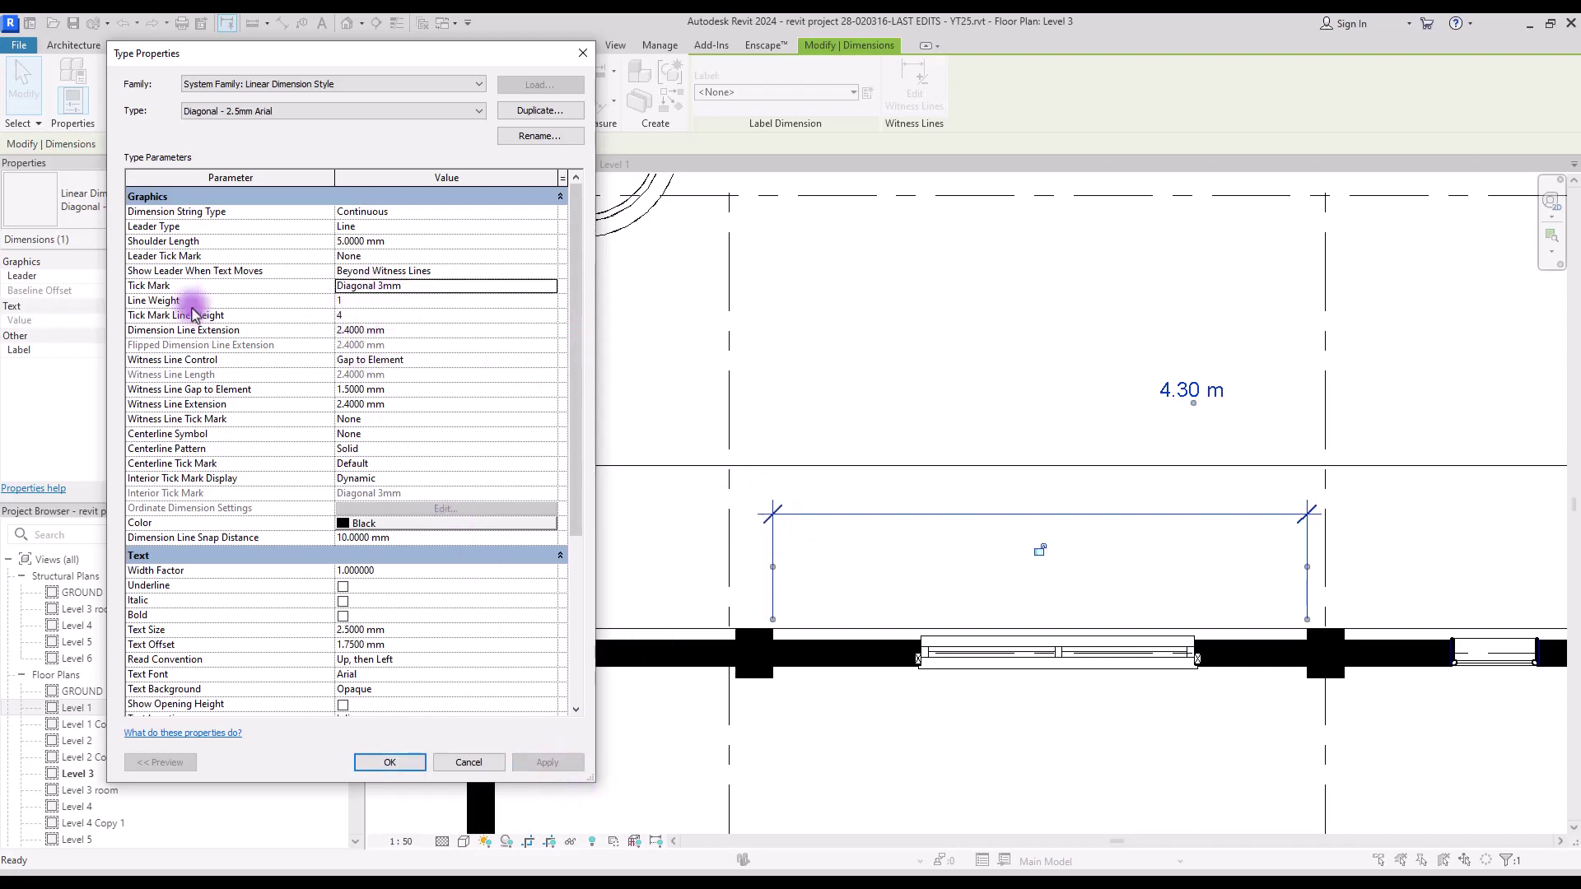
- Try line weight 4 and then 7 for Diagonal - 2.5mm Arial and apply
left_click(436, 301)
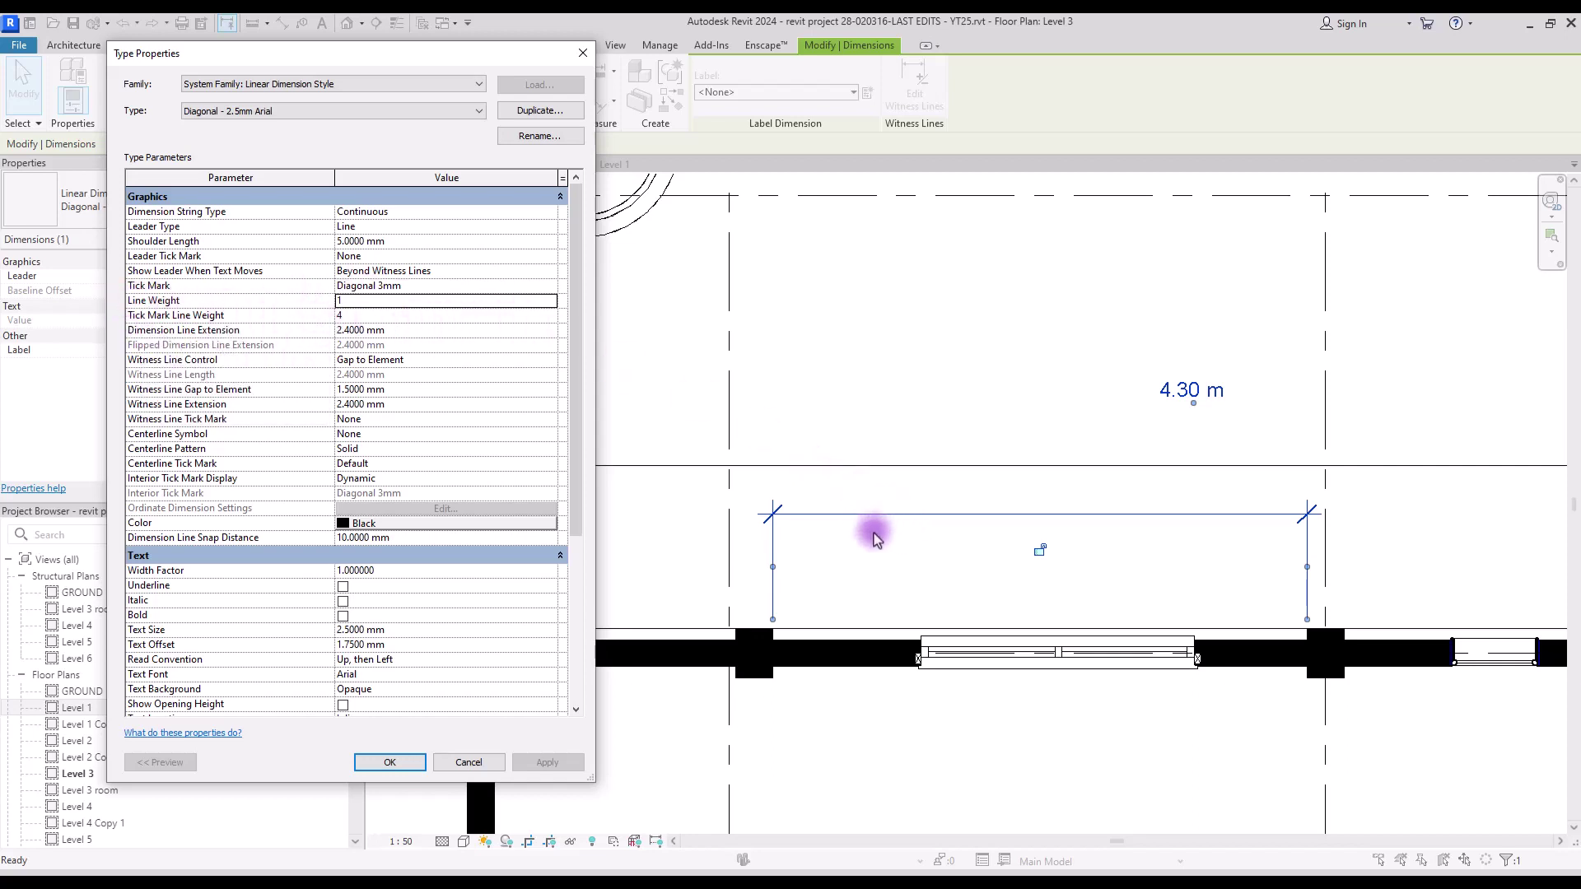
type("4")
left_click(550, 305)
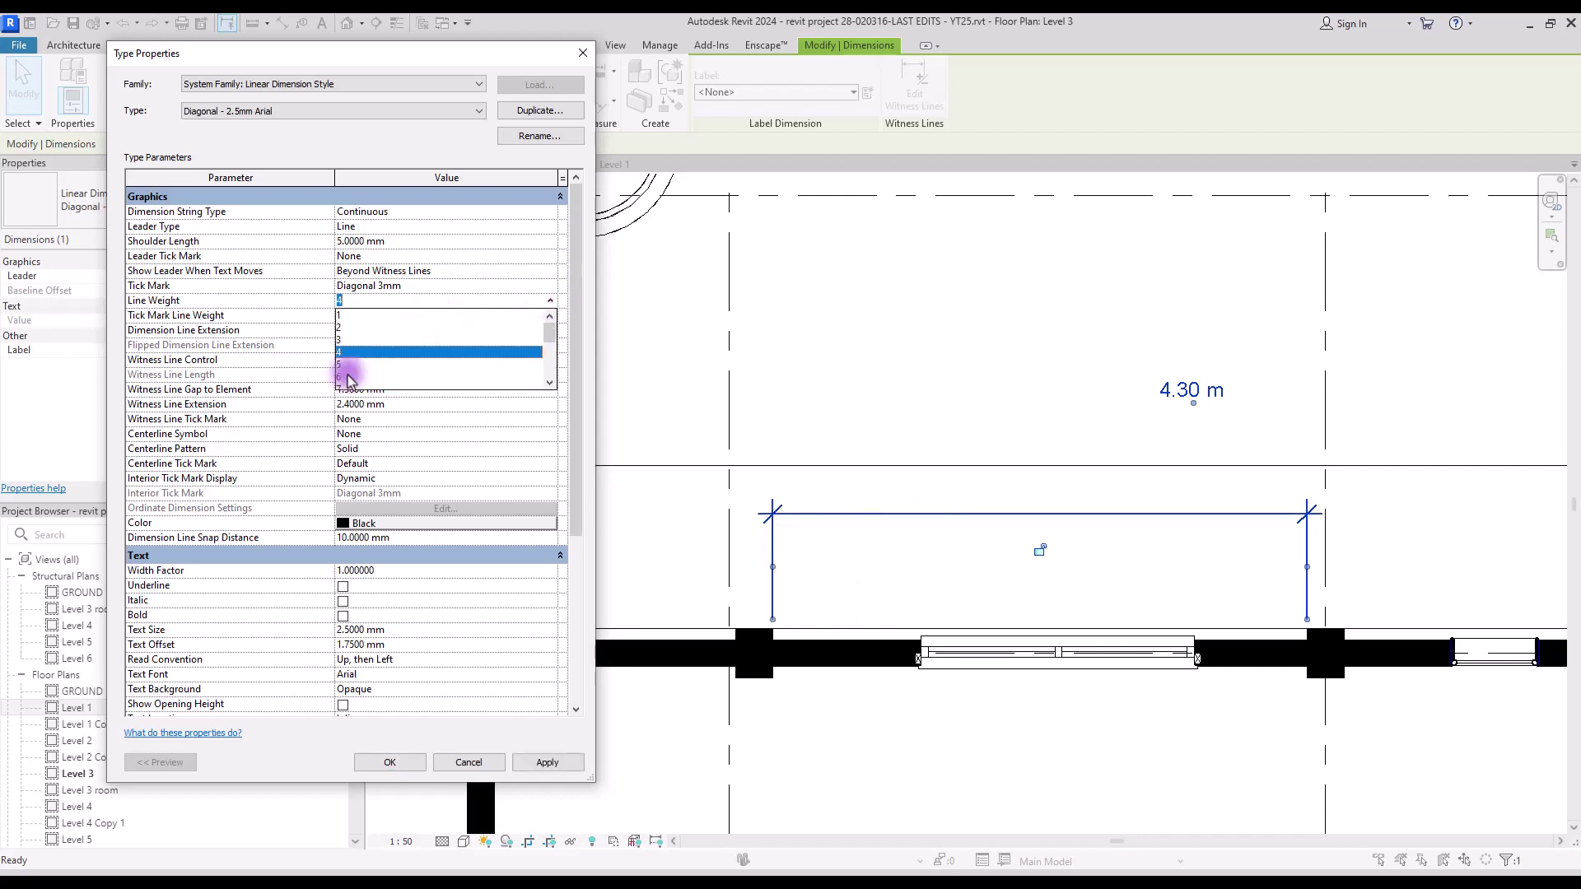
left_click(342, 381)
left_click(547, 763)
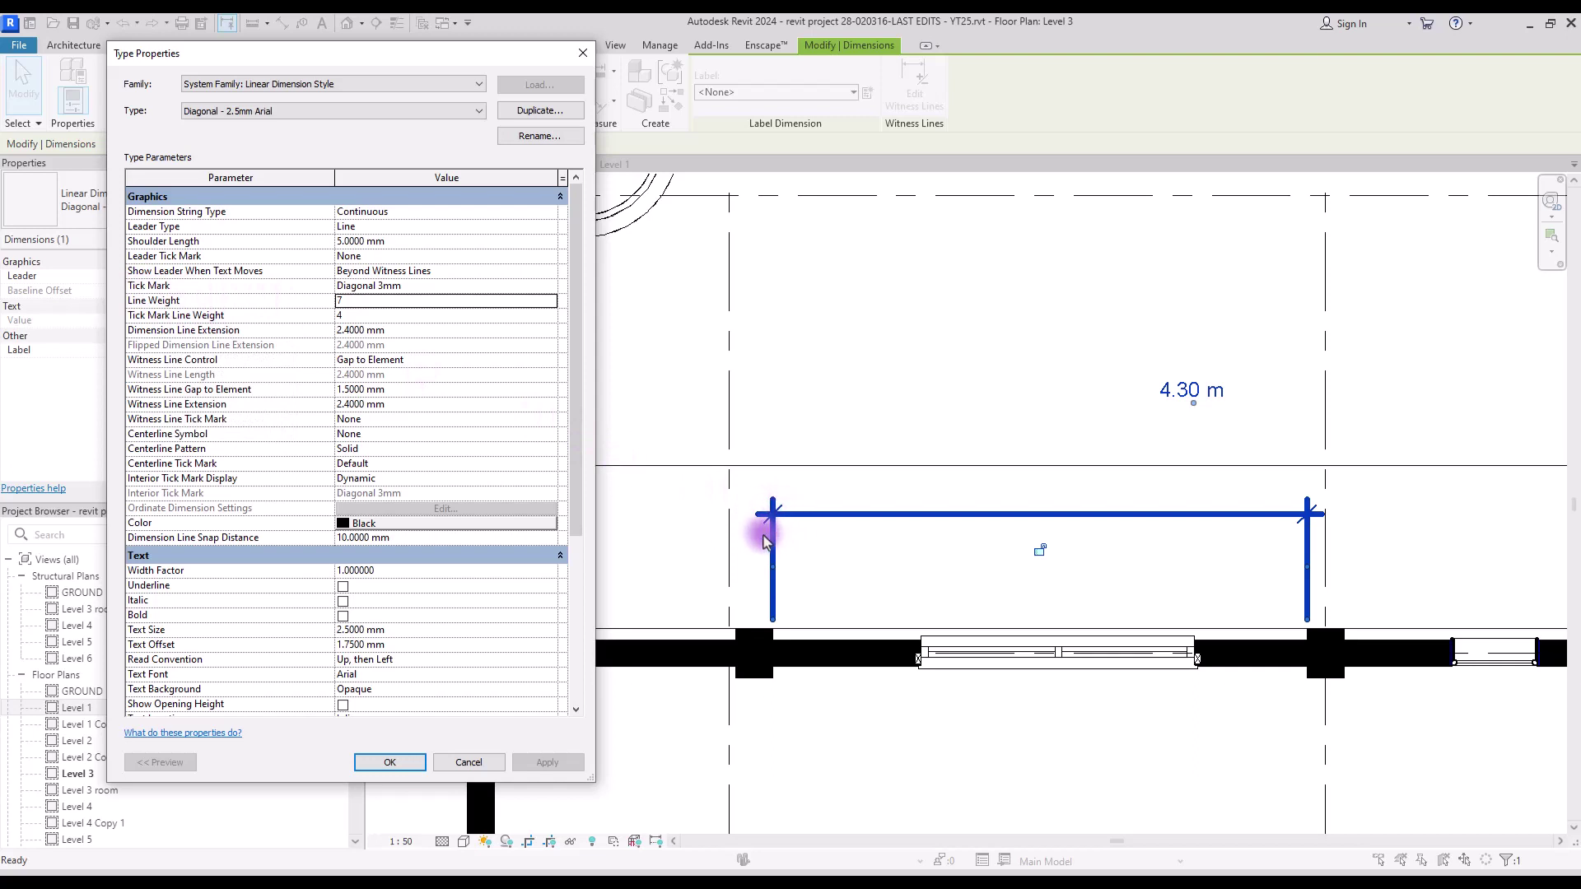
- Set the tick mark line weight of Diagonal - 2.5mm Arial to 9 and apply it
left_click(539, 314)
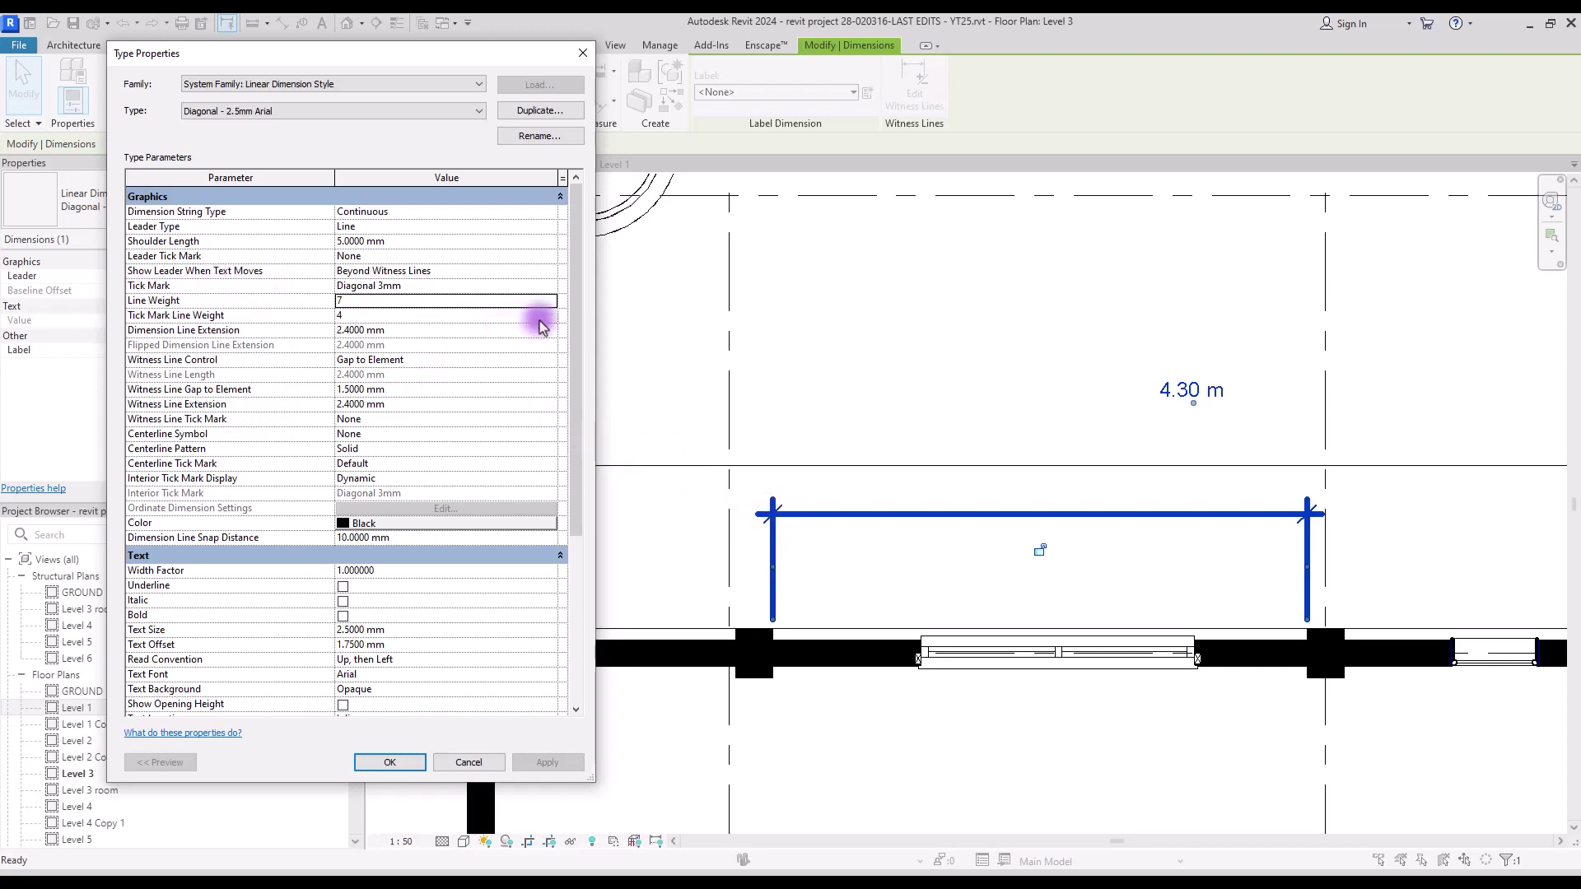
left_click(550, 315)
scroll(387, 384, "down", 1)
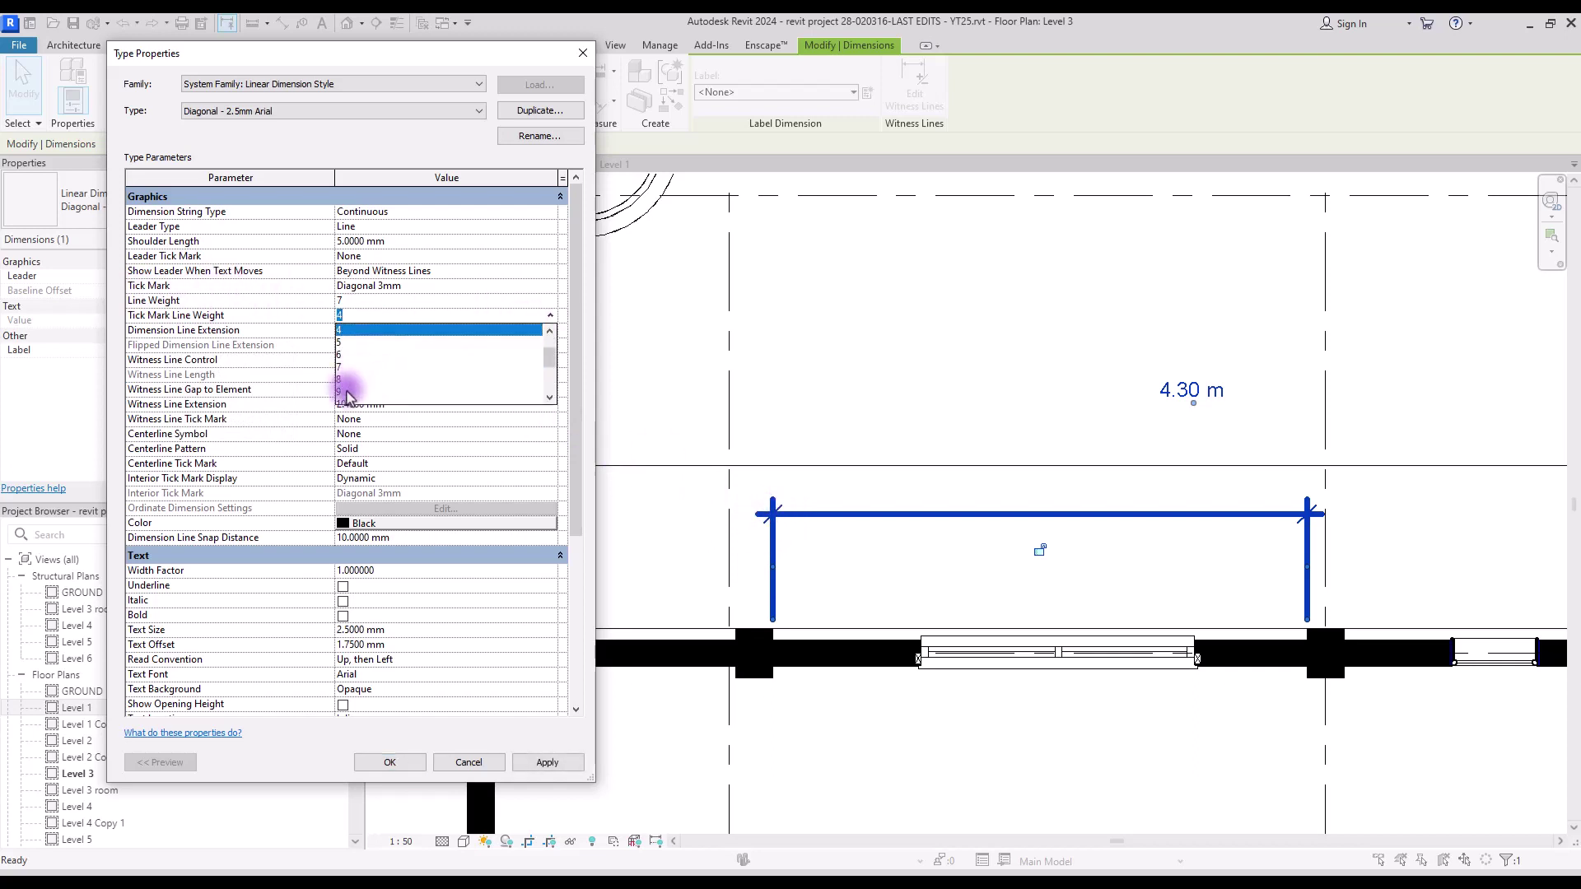
left_click(347, 391)
left_click(547, 762)
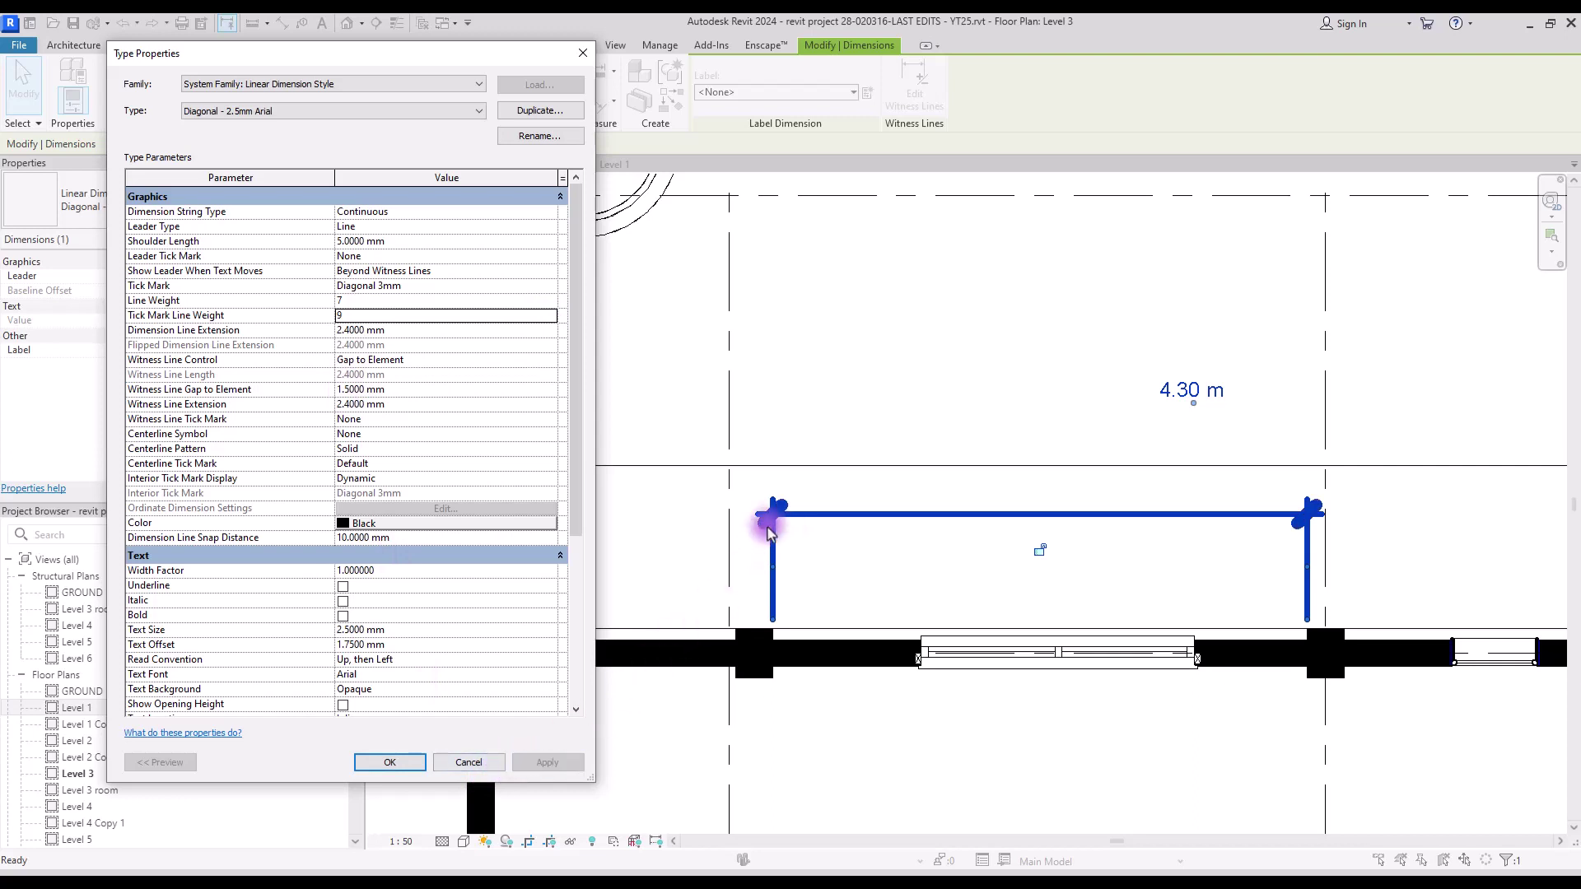
- Restore the line weight of Diagonal - 2.5mm Arial to 1 and its tick mark line weight to 4
left_click(377, 300)
type("1")
left_click(547, 316)
left_click(550, 316)
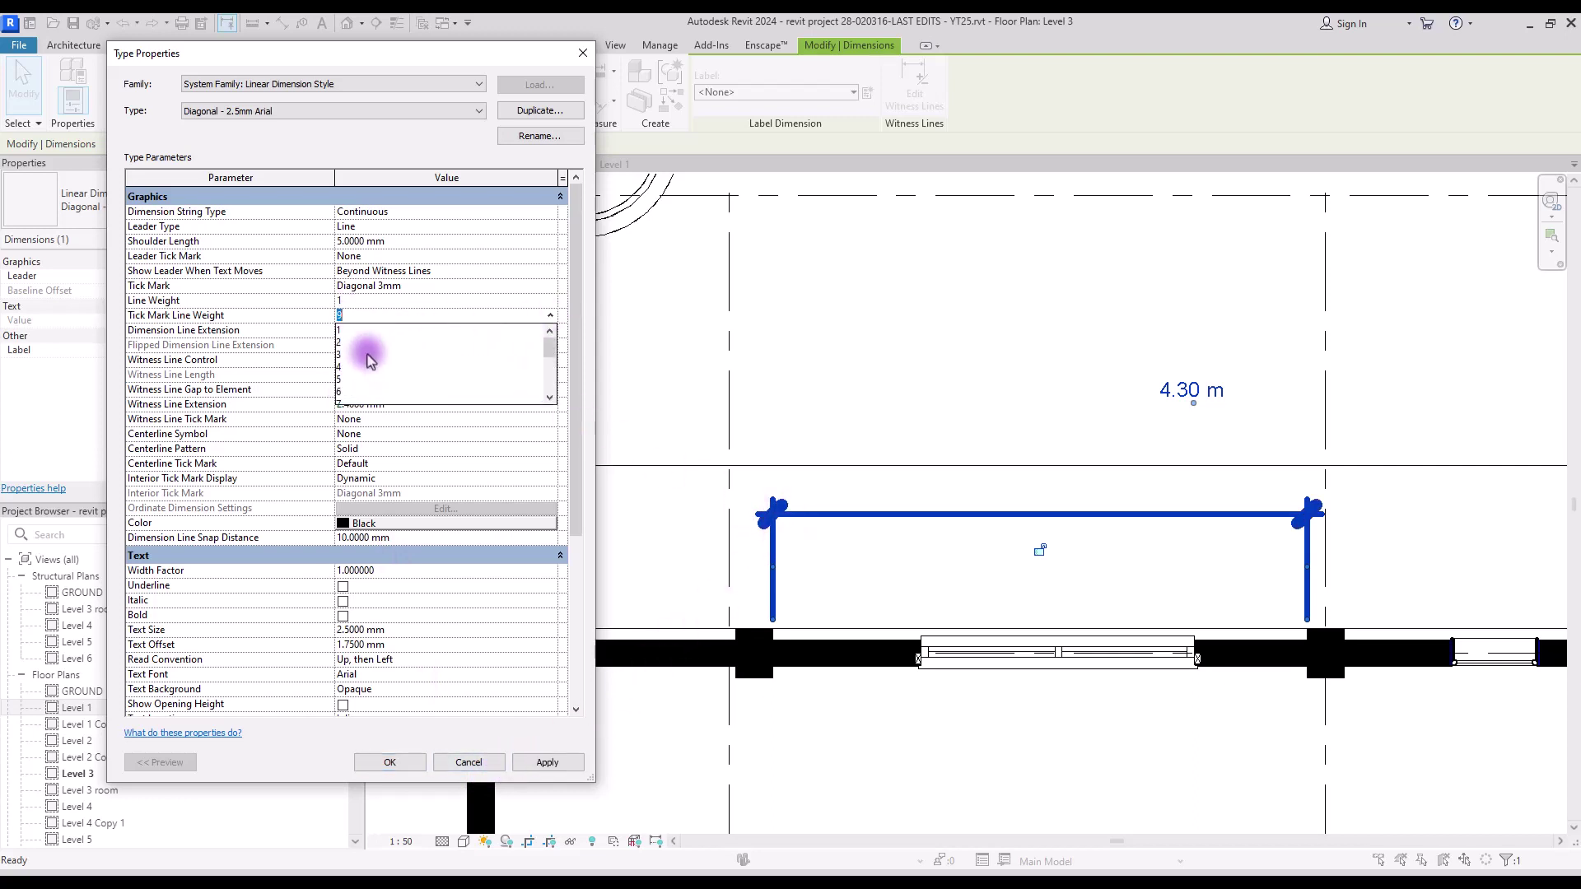
left_click(357, 367)
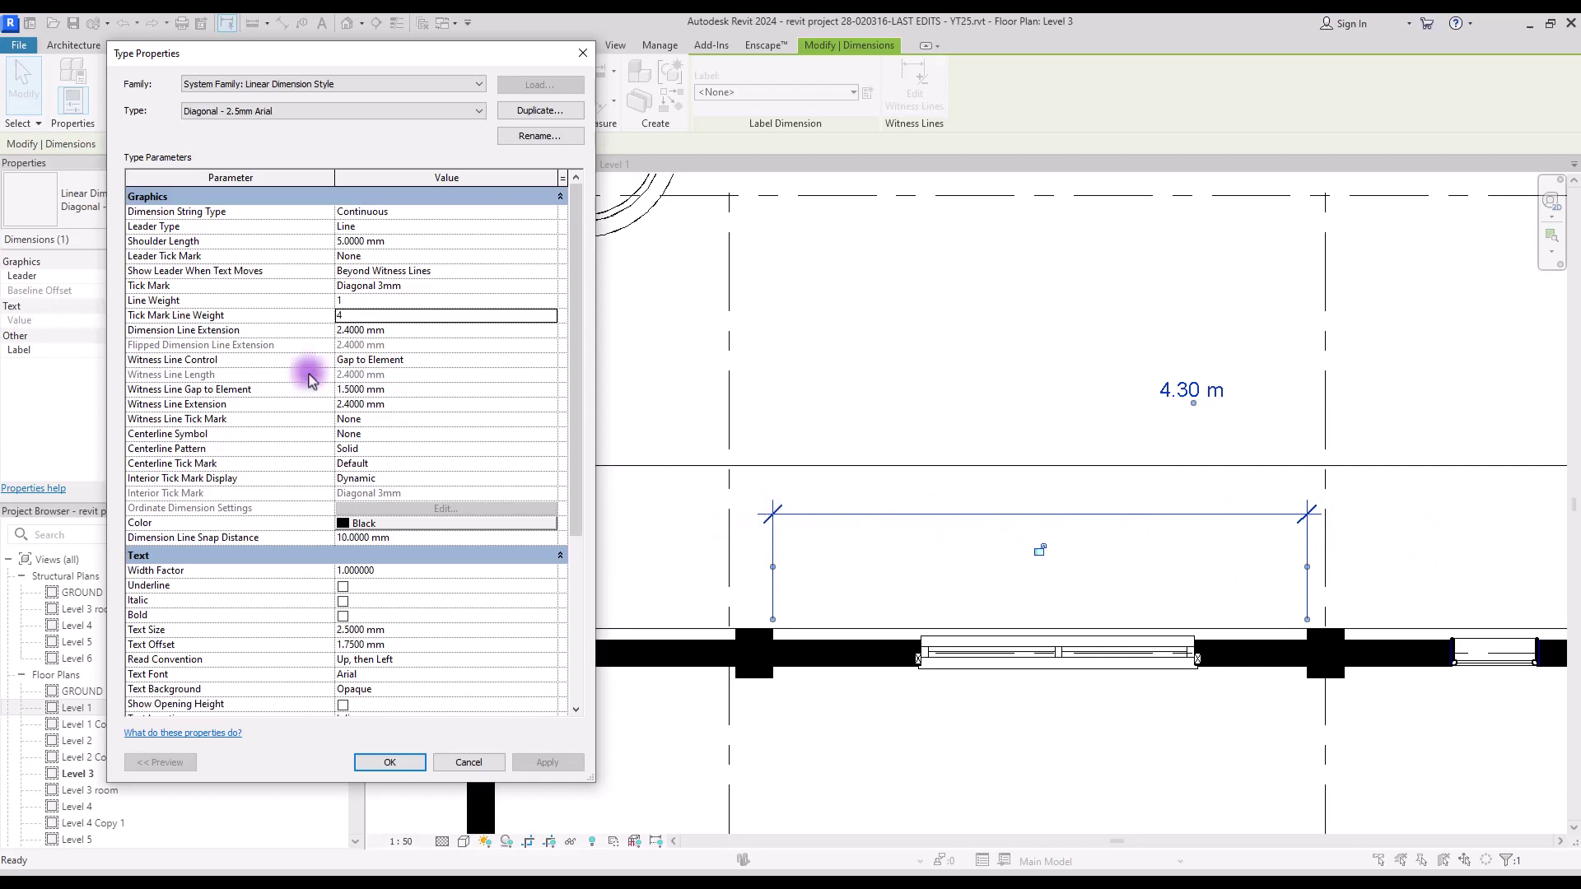
- Set the dimension line extension to 5 mm and the witness line control to Fixed to Dimension Line, and apply
left_click(351, 331)
type("5")
left_click(547, 760)
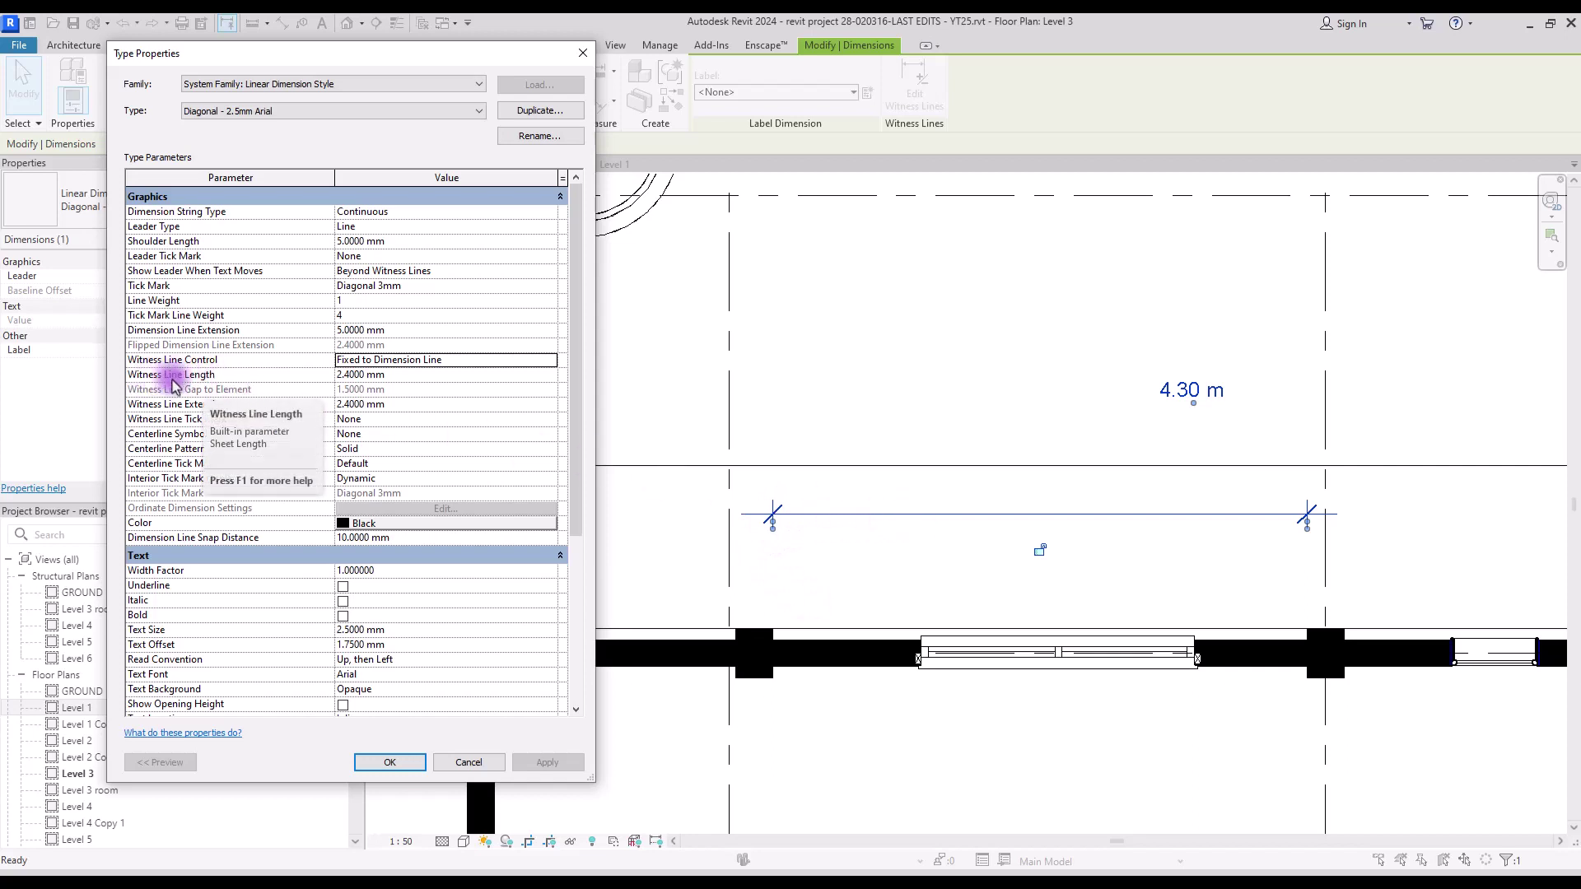
- Set both the witness line length and the witness line extension of Diagonal - 2.5mm Arial to 5 mm and apply
left_click(392, 380)
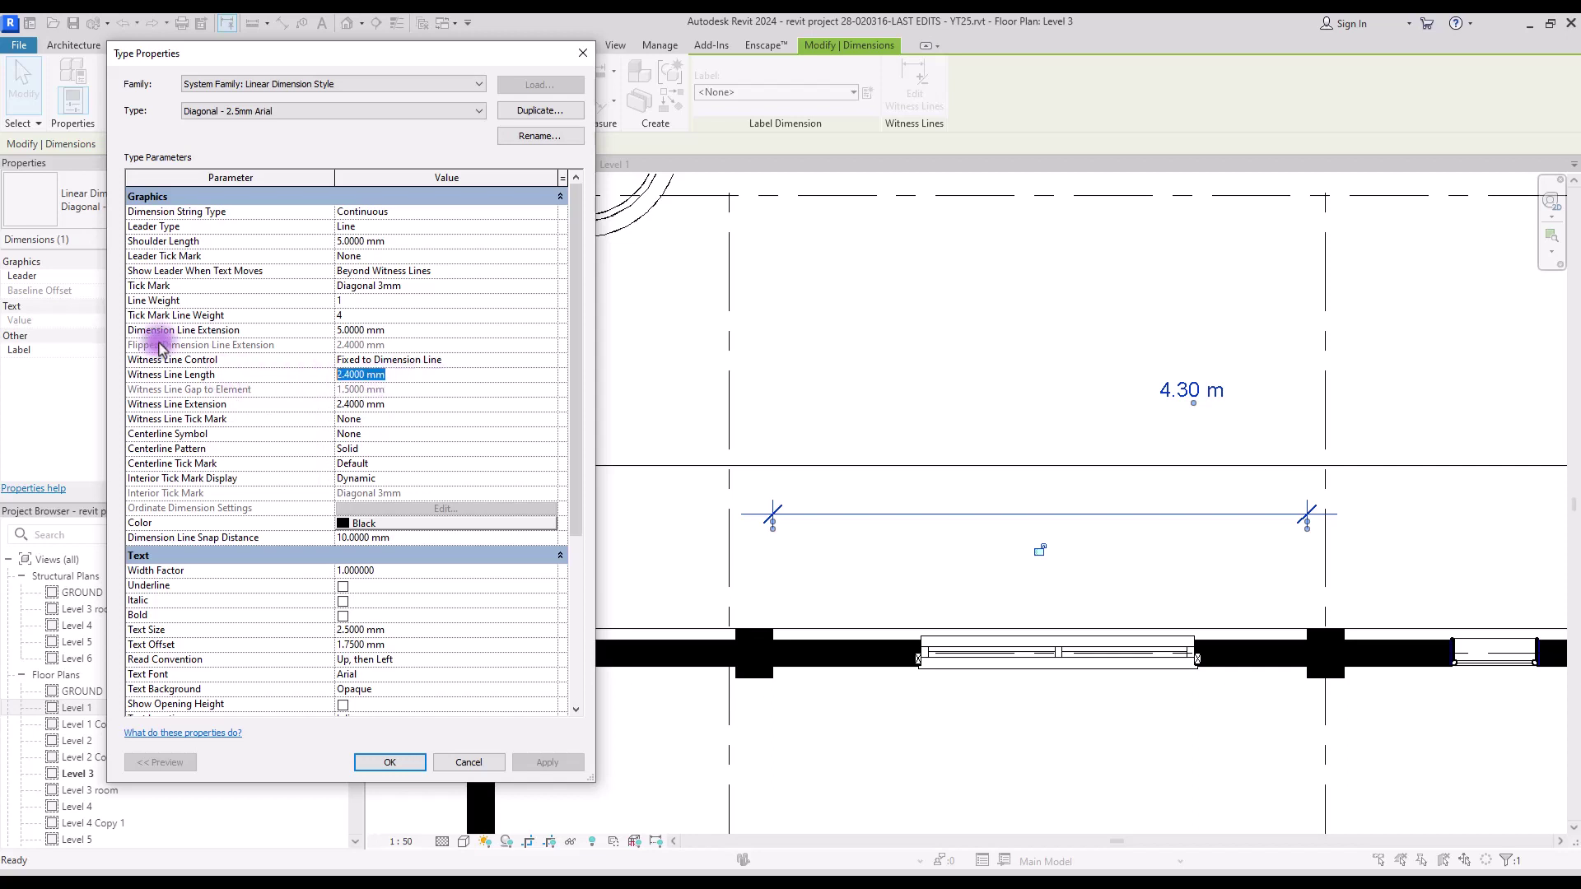
type("5")
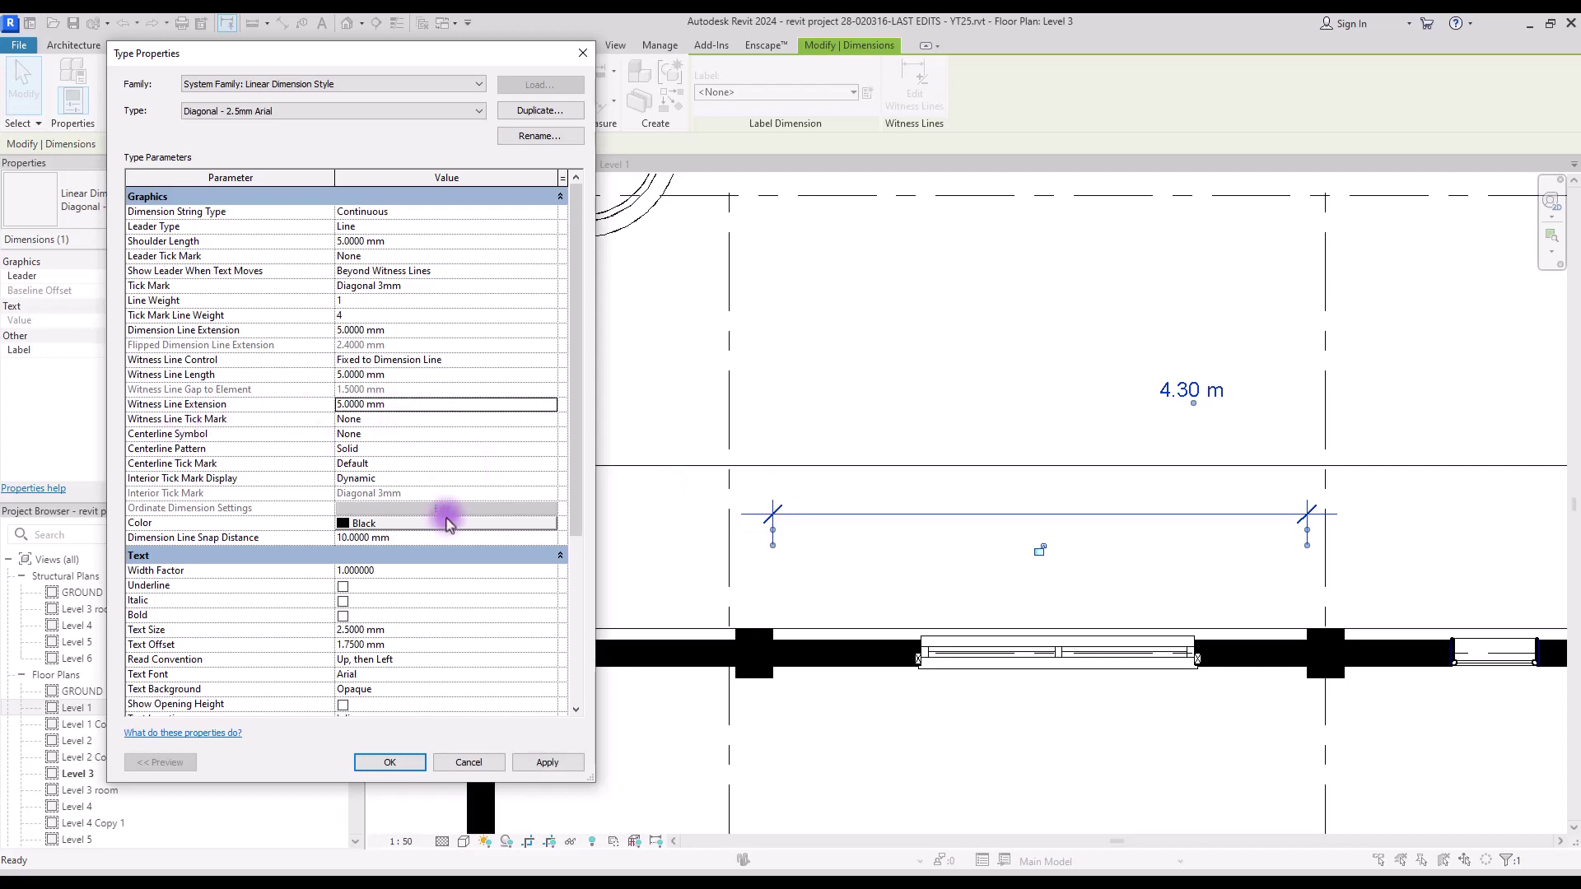
left_click(549, 762)
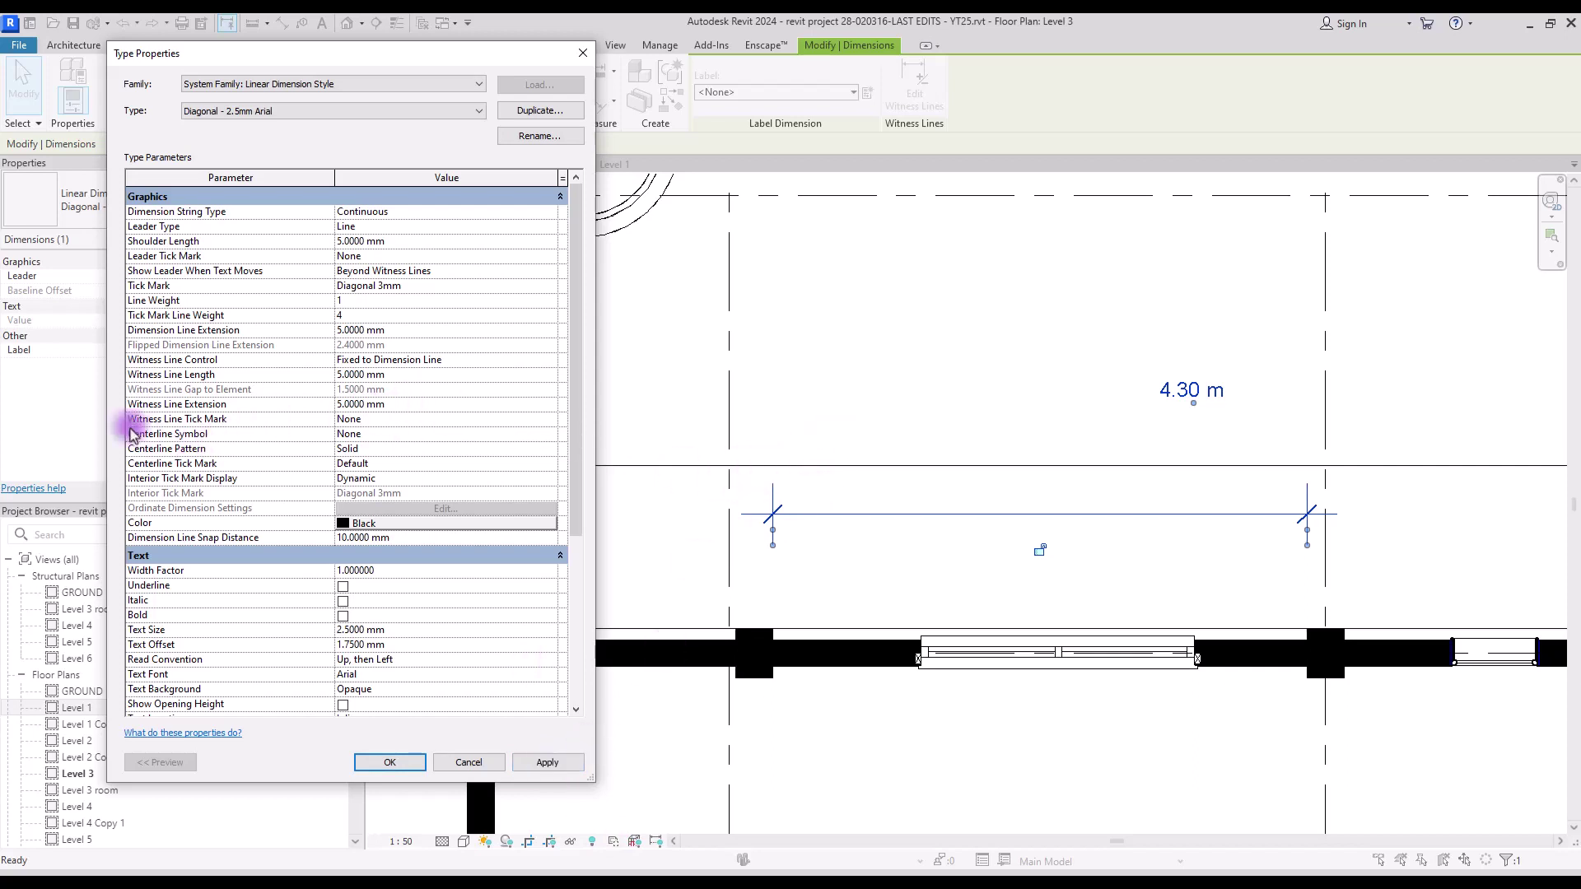
left_click(459, 405)
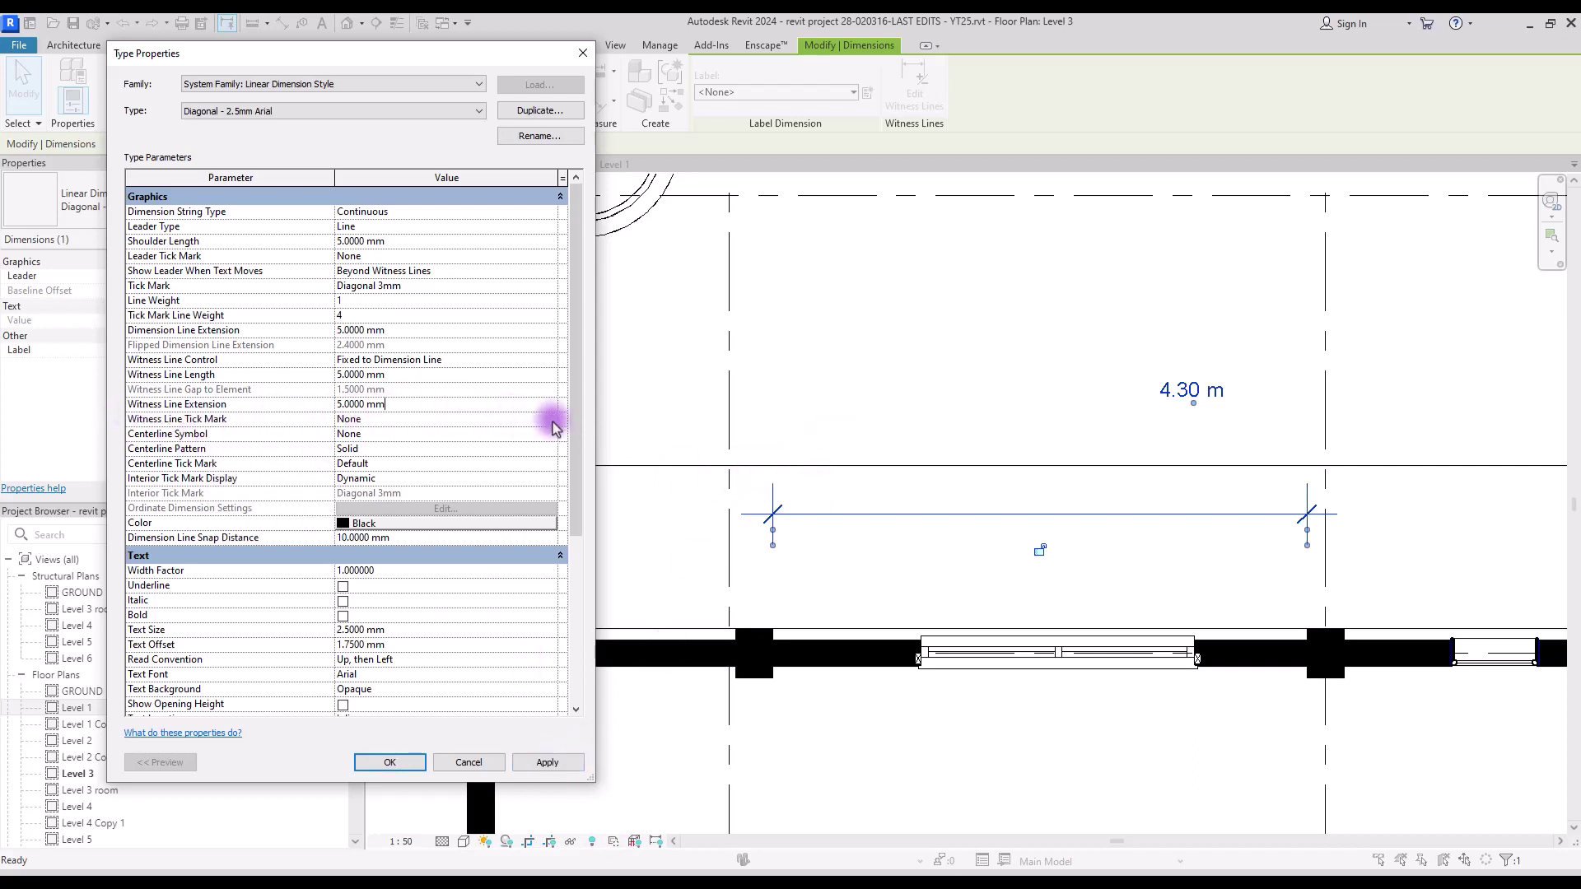
- Try Filled Dot 3mm as the witness line tick mark of Diagonal - 2.5mm Arial and restore it to None
left_click(549, 421)
left_click_drag(546, 442, 537, 478)
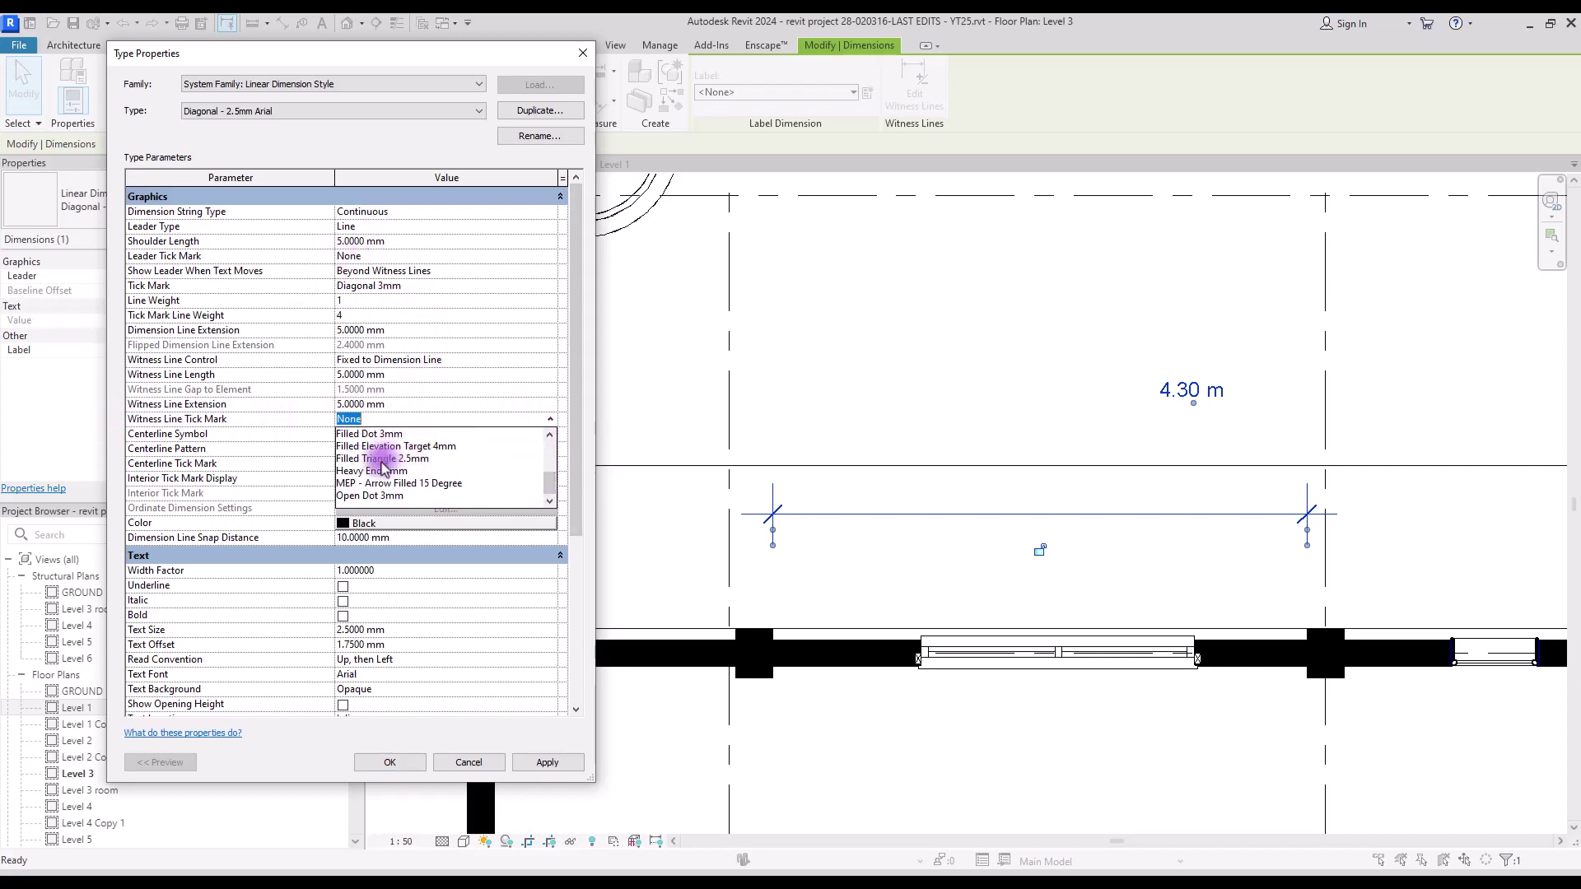
left_click(372, 434)
left_click(547, 762)
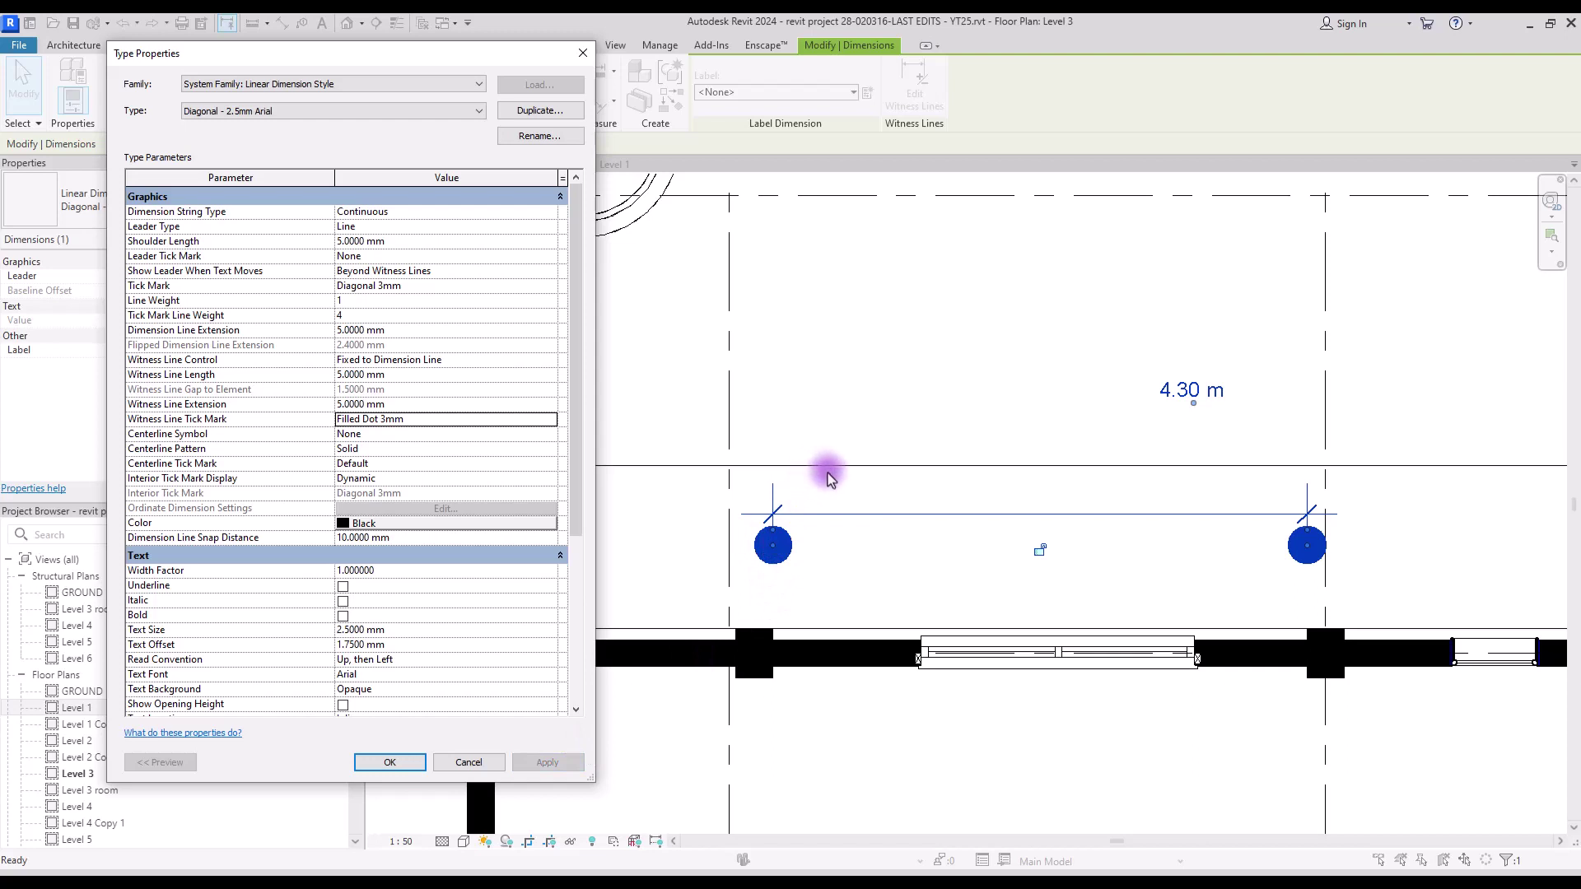
left_click(551, 419)
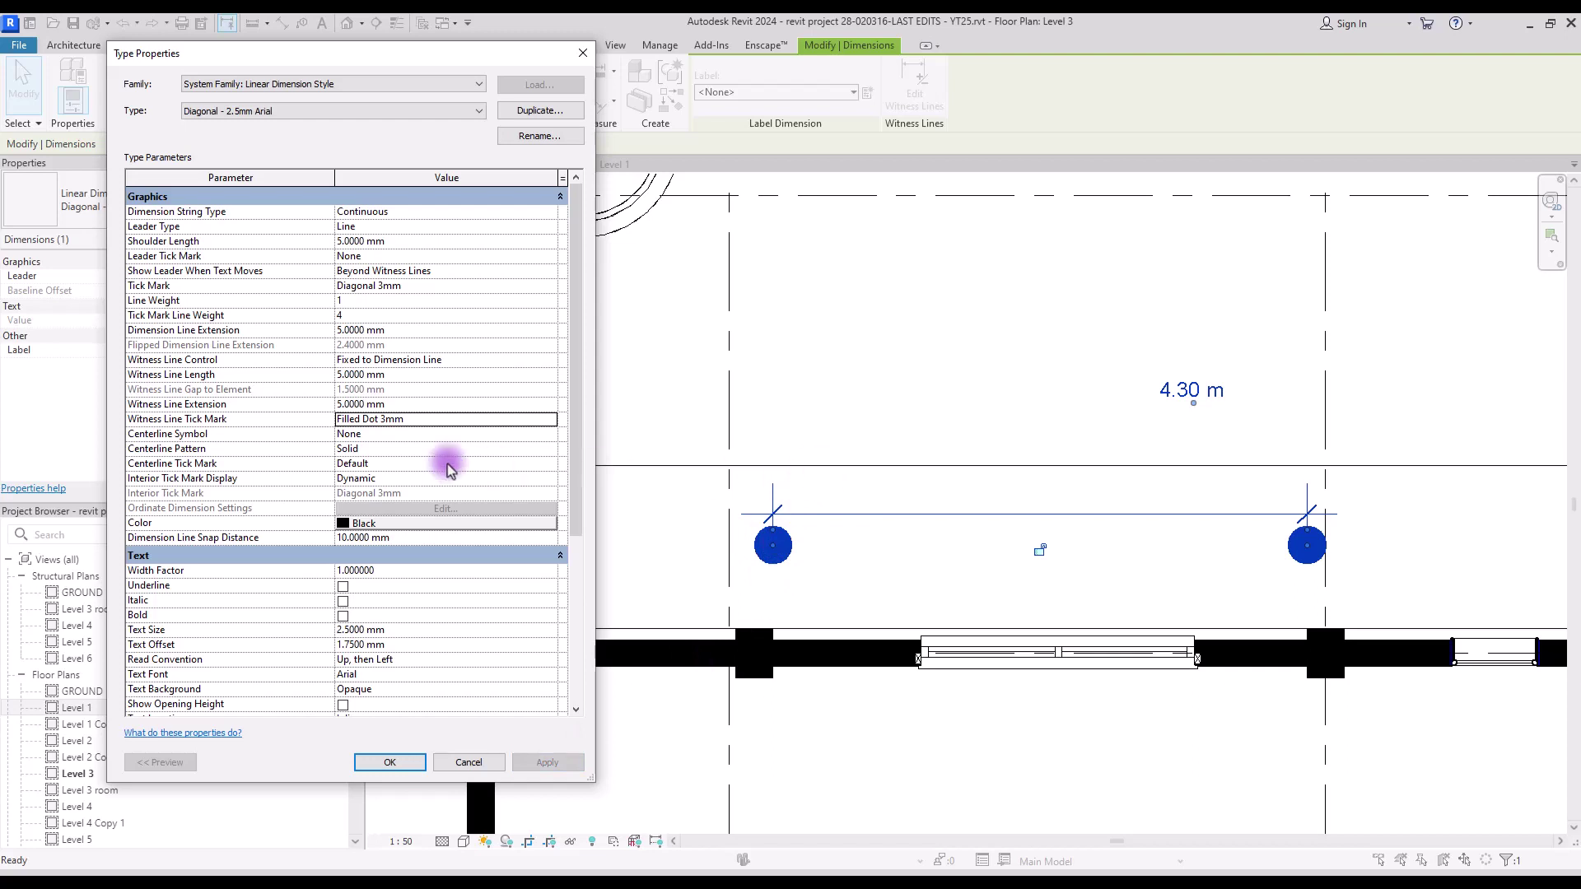
left_click(448, 459)
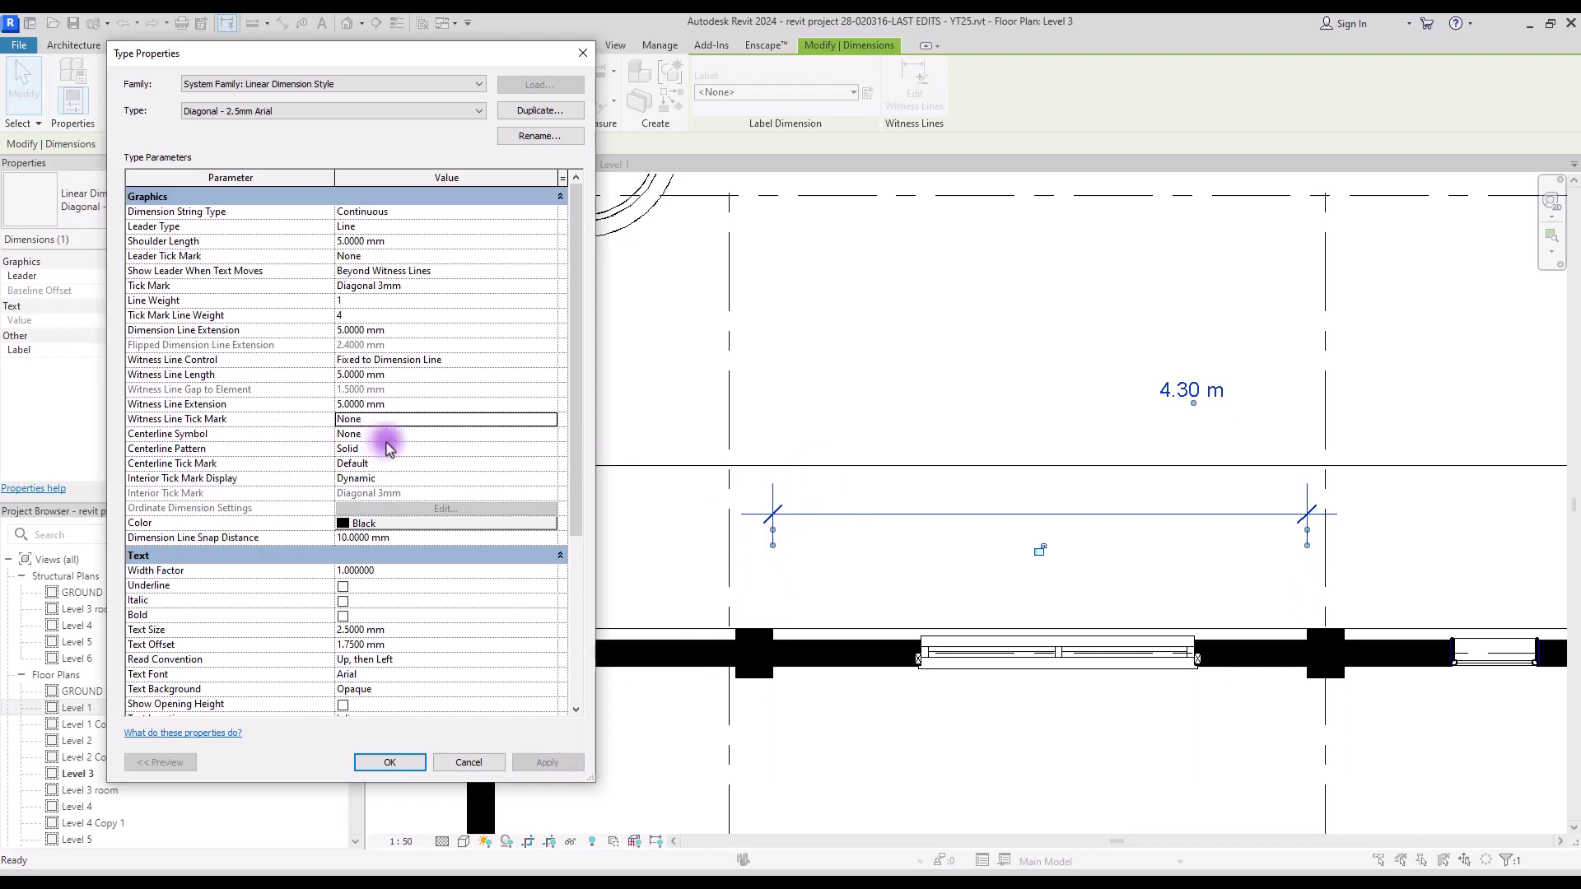
- Set the centerline symbol of Diagonal - 2.5mm Arial to M_Centreline and its centerline pattern to Demolished
left_click(132, 435)
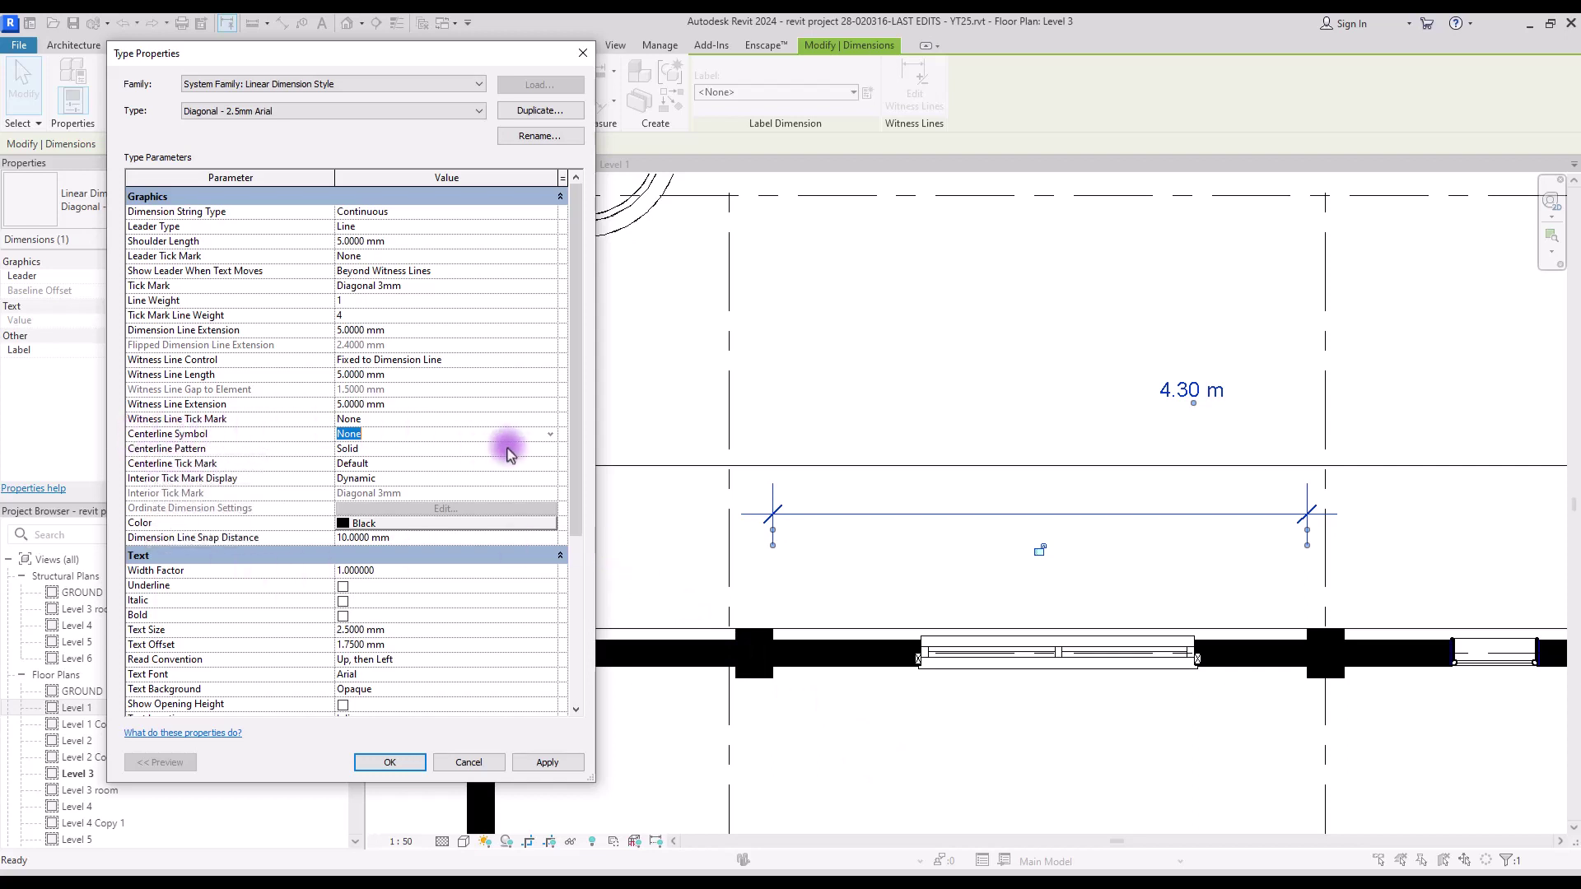
left_click(550, 434)
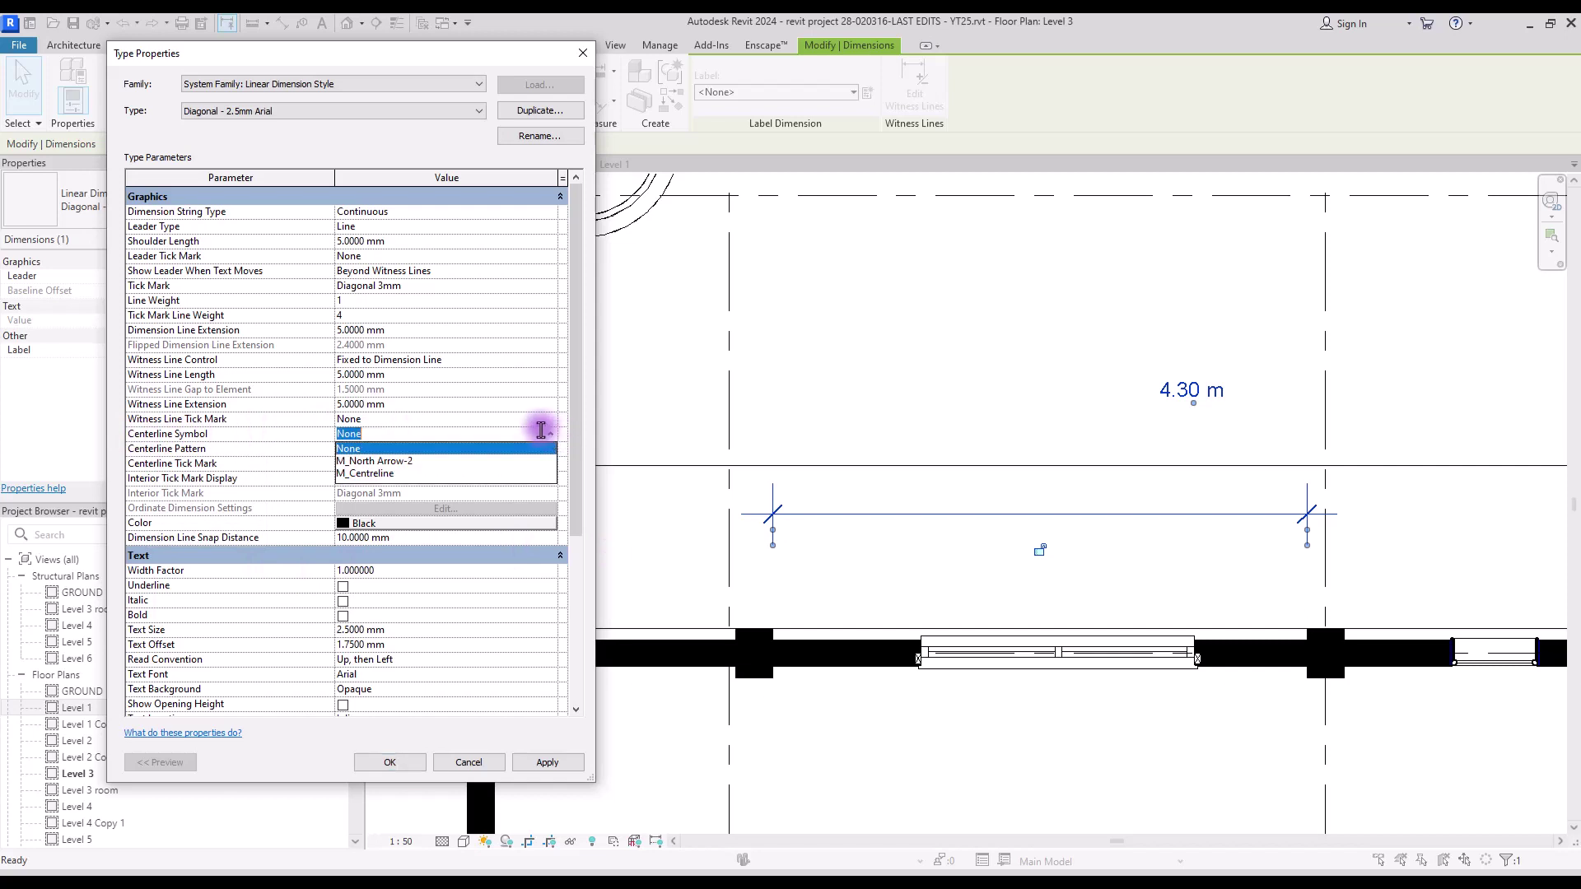
left_click(390, 475)
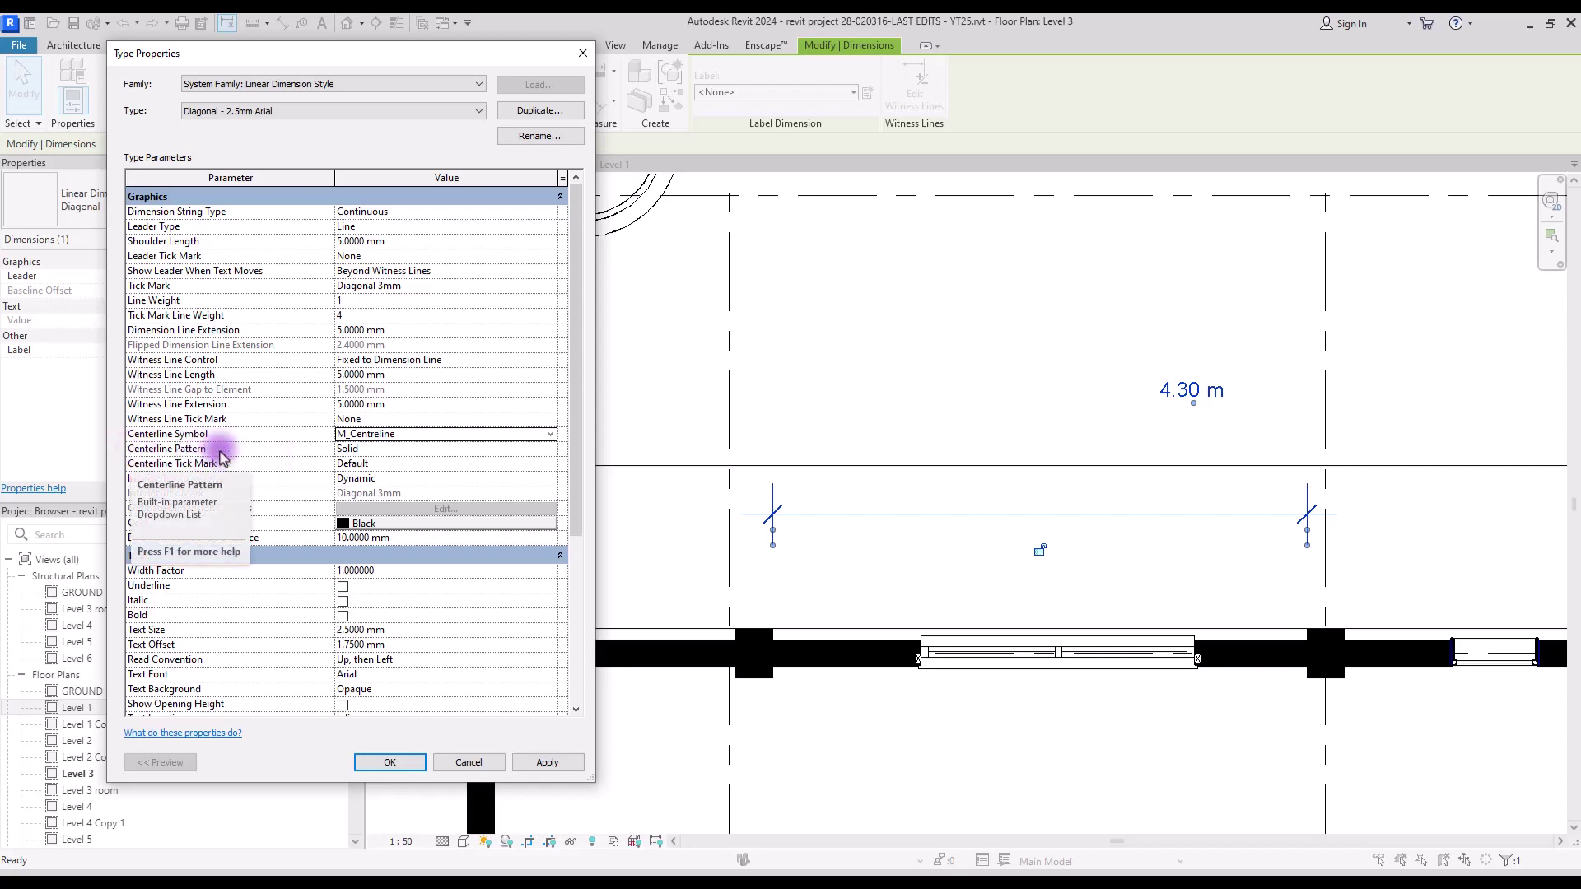
left_click(554, 448)
left_click(551, 448)
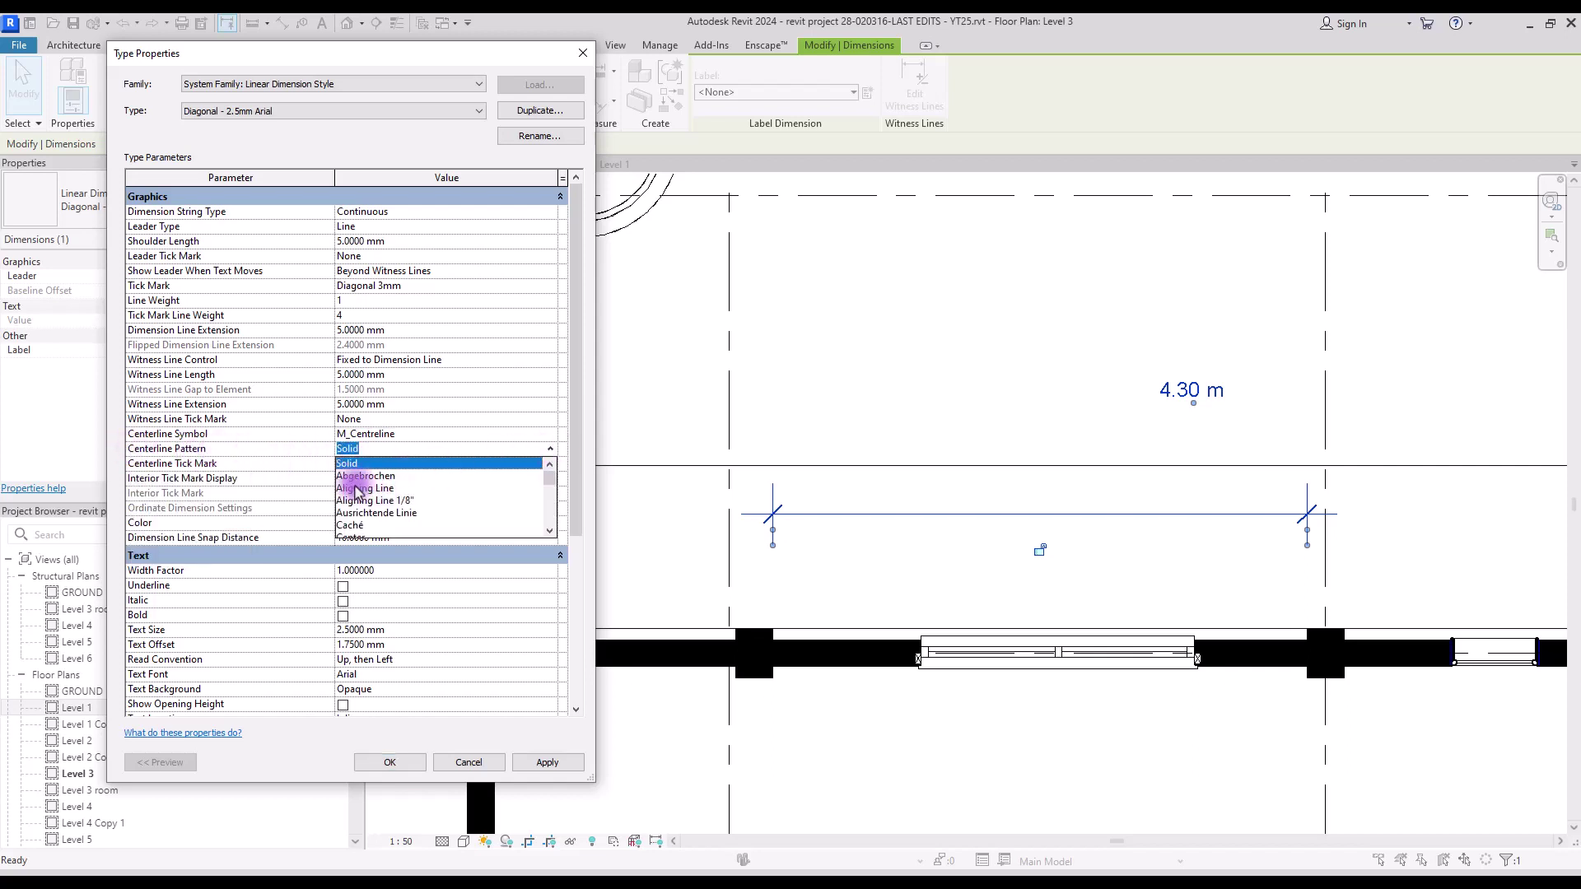
scroll(384, 502, "down", 4)
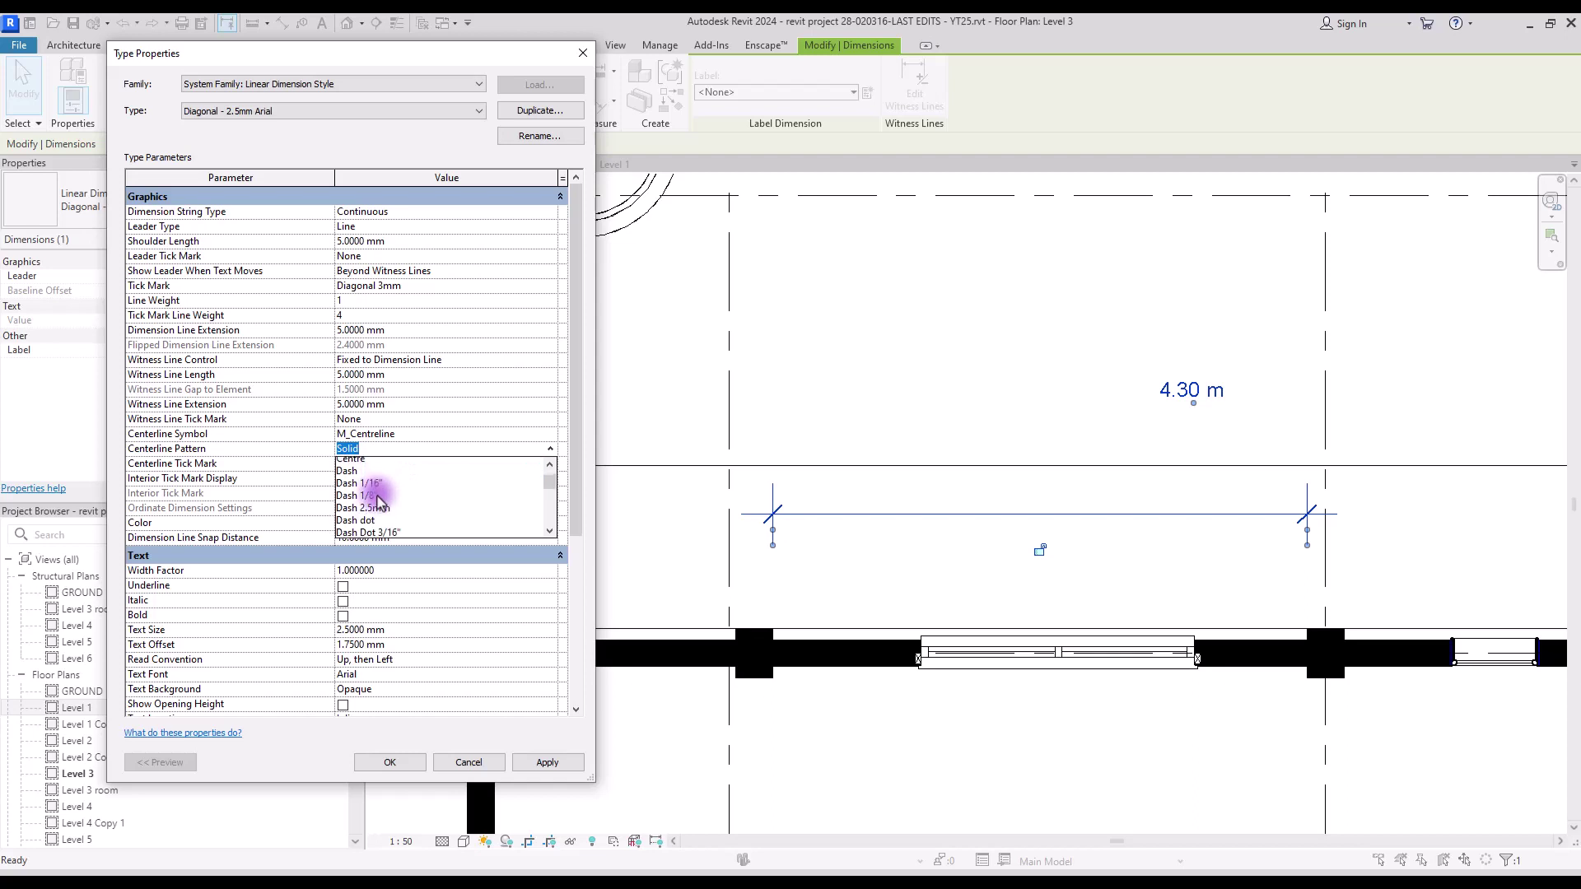
scroll(372, 499, "down", 1)
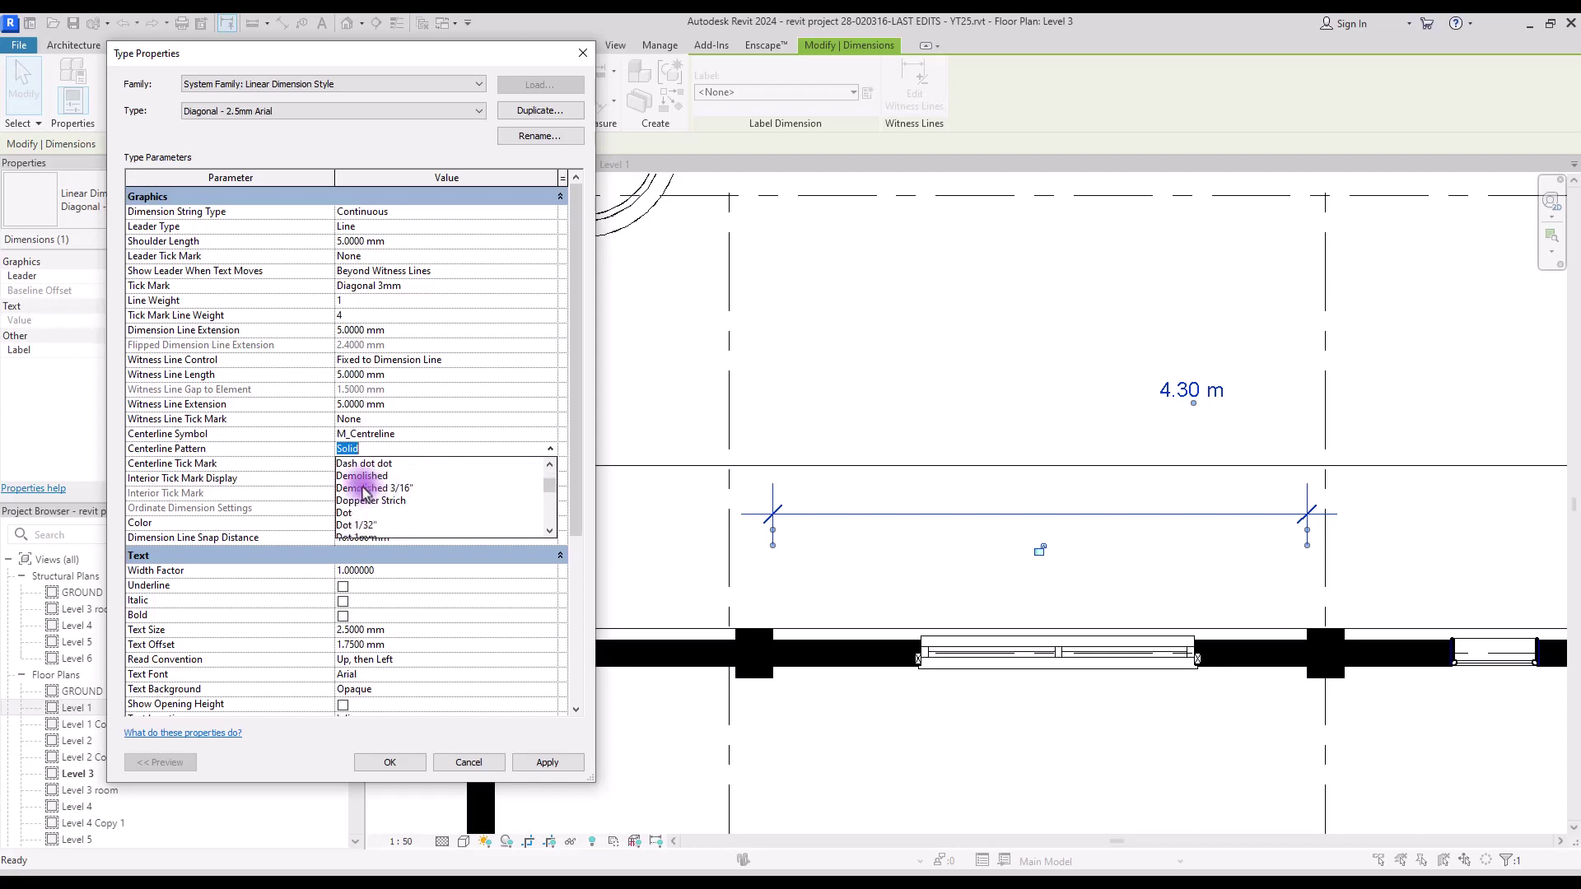
left_click(361, 477)
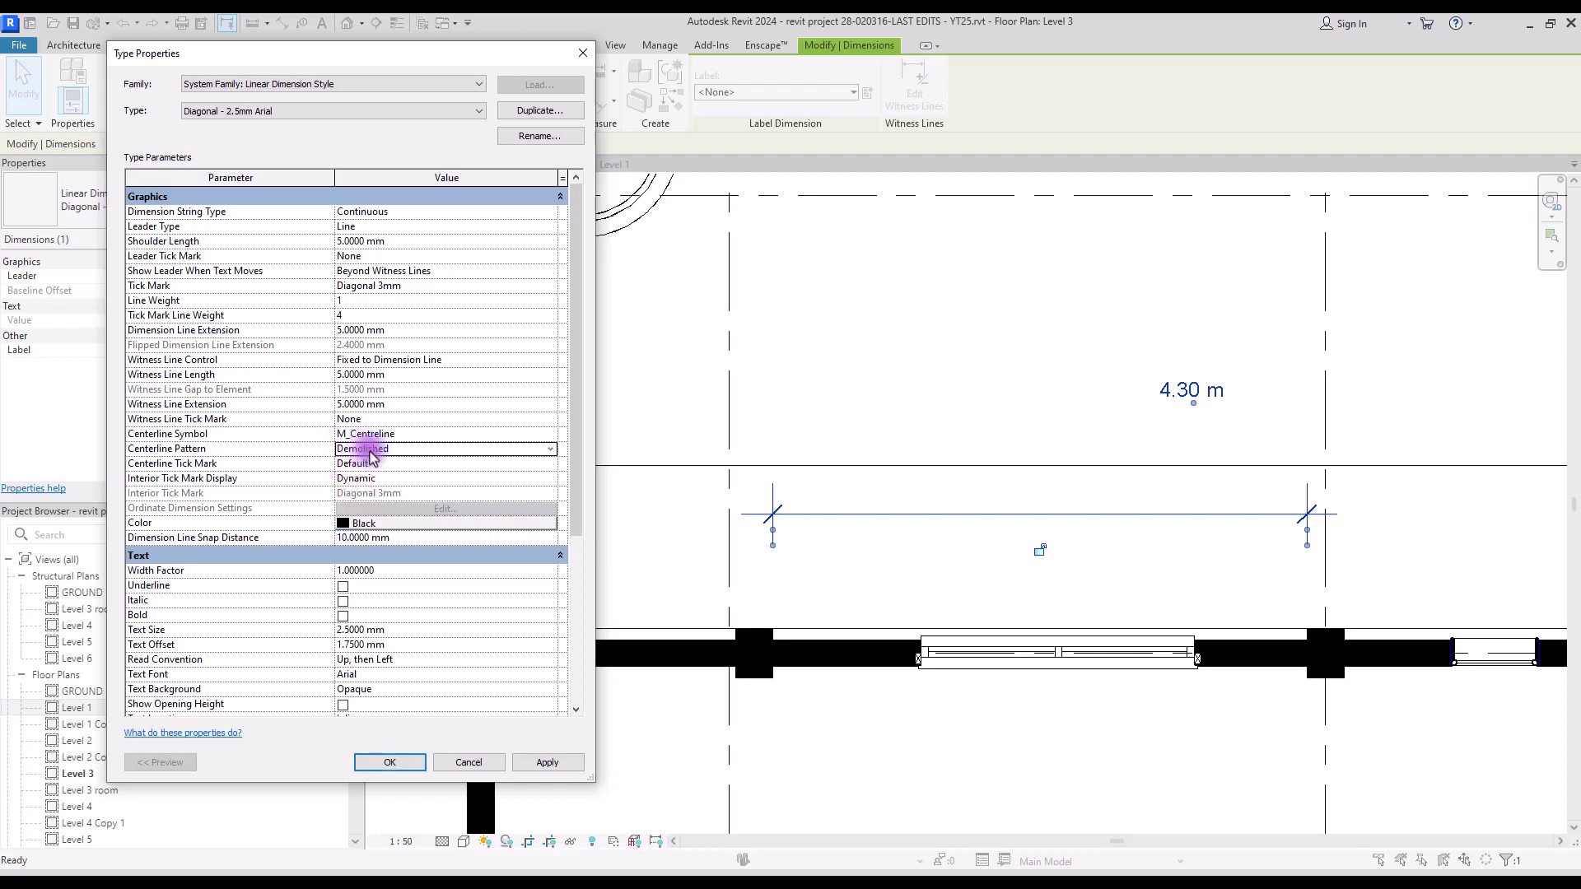
- Set the centerline tick mark to Arrow Filled 30 Degree and accept the type changes
left_click(544, 463)
scroll(494, 507, "down", 4)
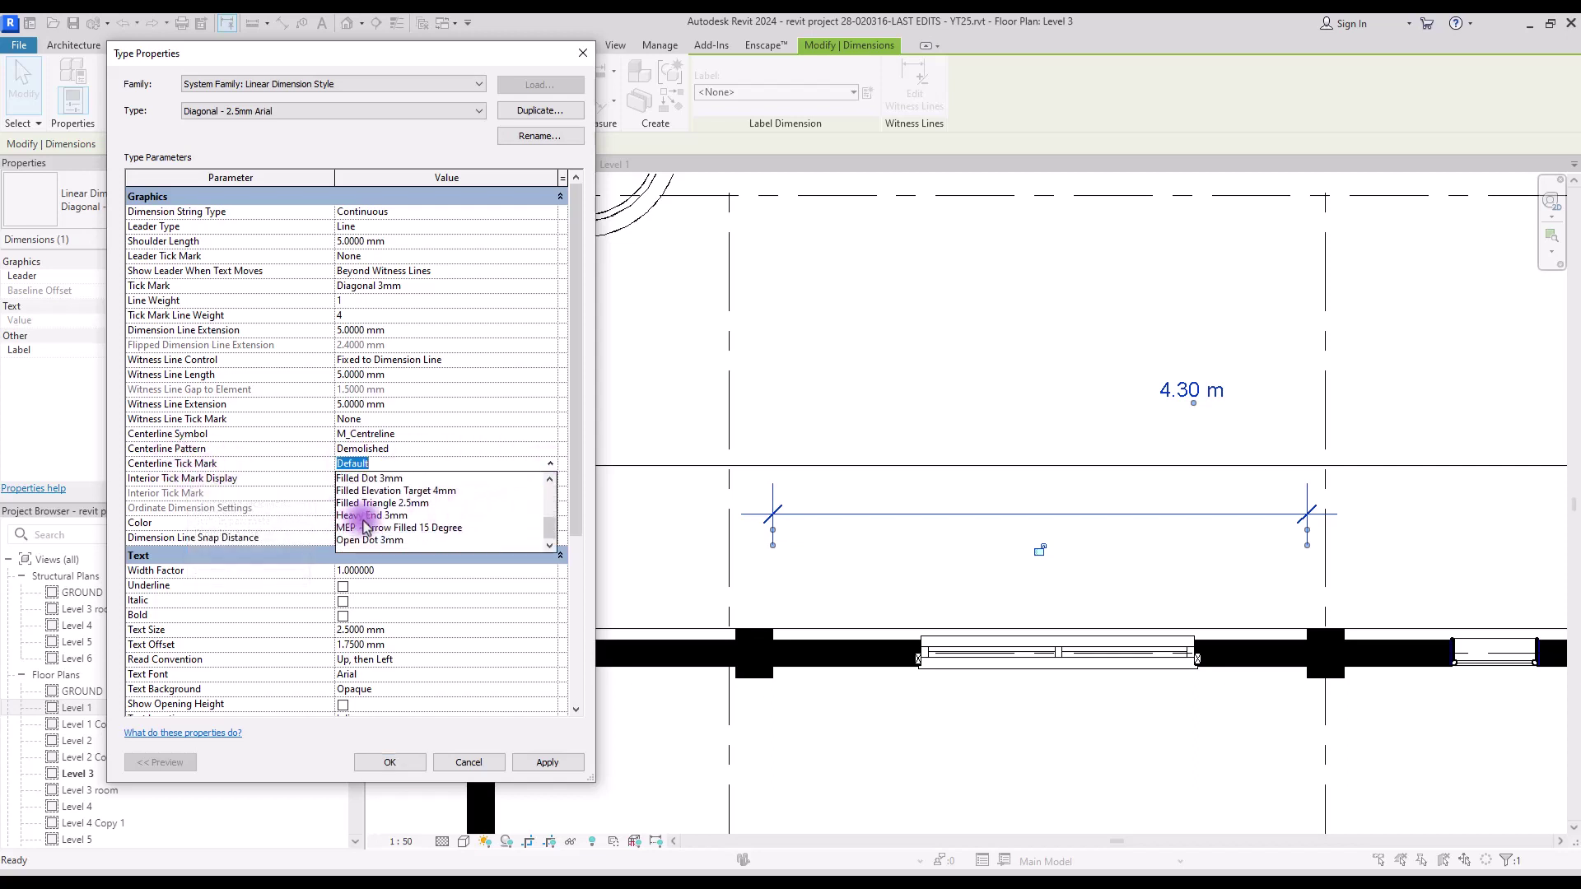
scroll(367, 527, "up", 1)
scroll(368, 527, "up", 1)
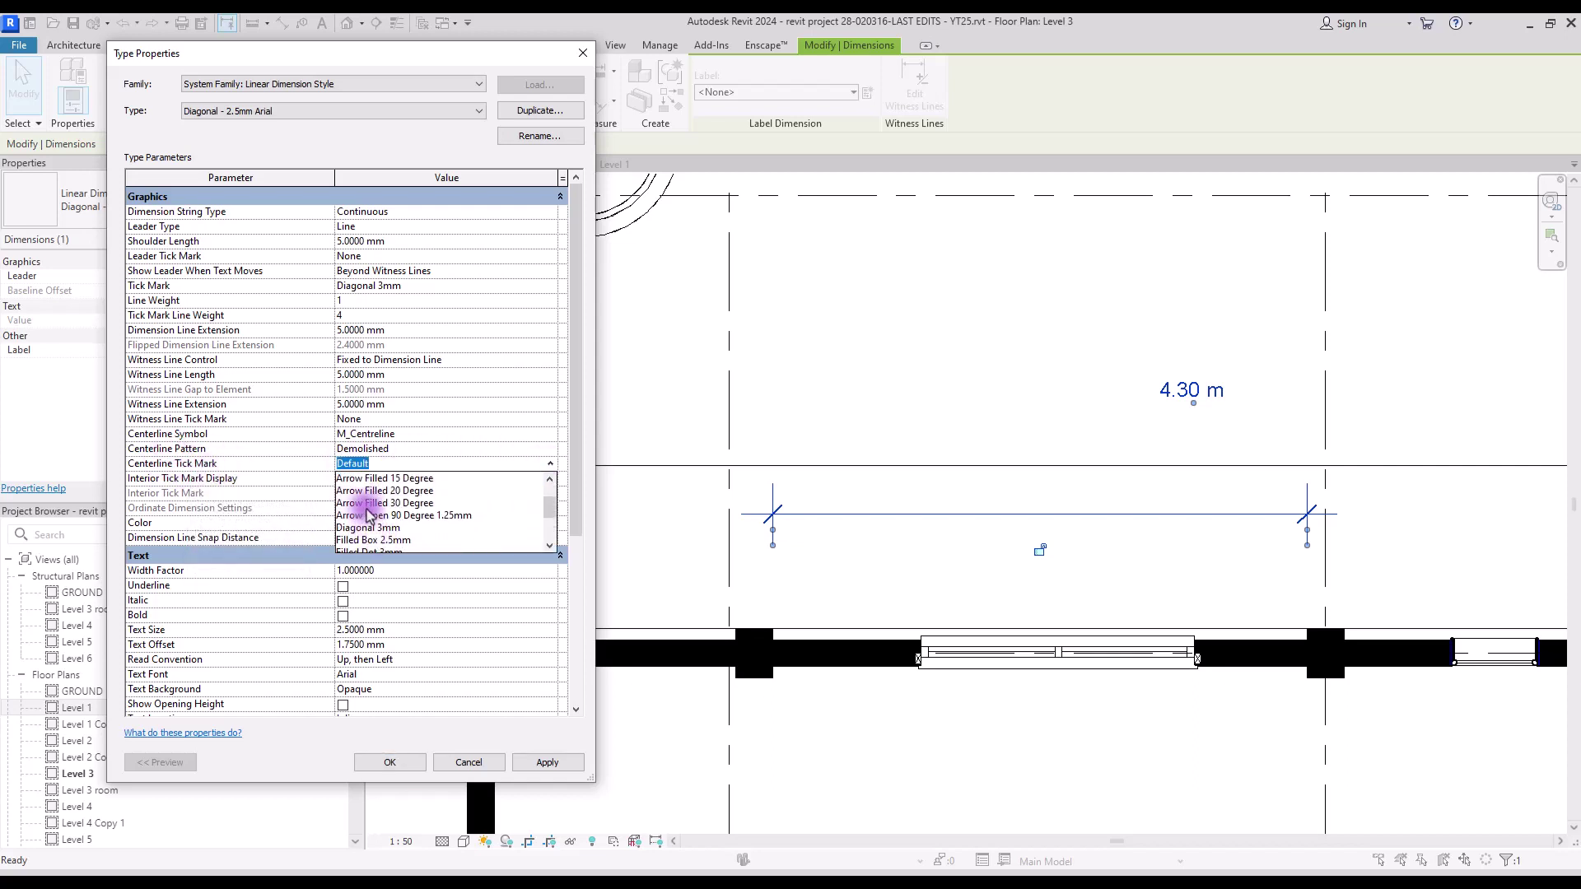
left_click(366, 509)
left_click(381, 760)
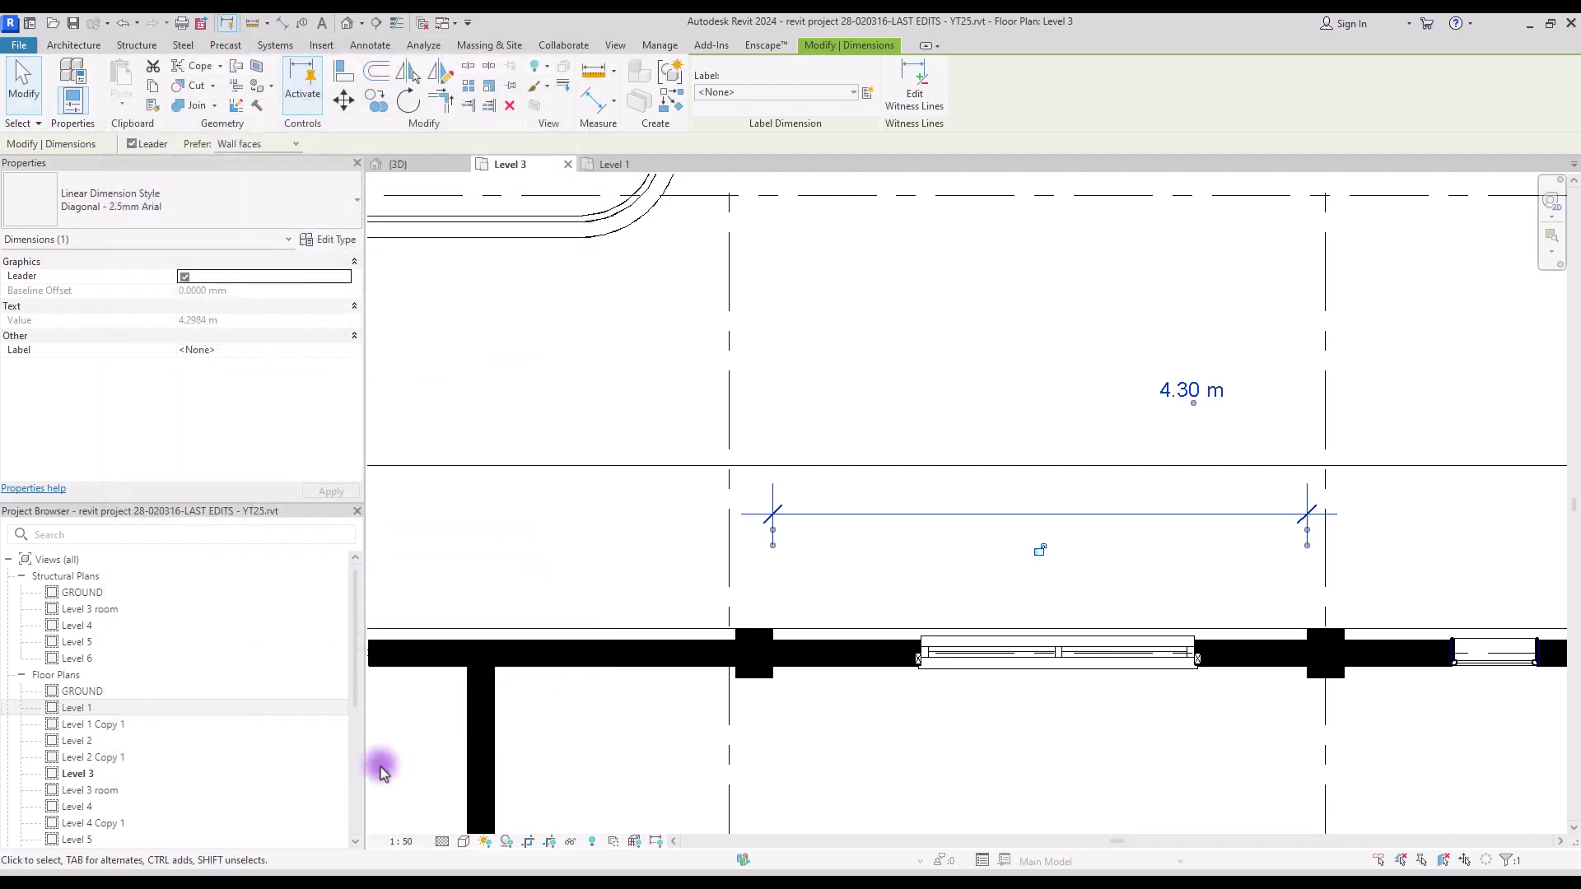
- Place an aligned dimension string below the wall across the wide window's first edge, centre and second edge
middle_click_drag(1062, 582, 964, 452)
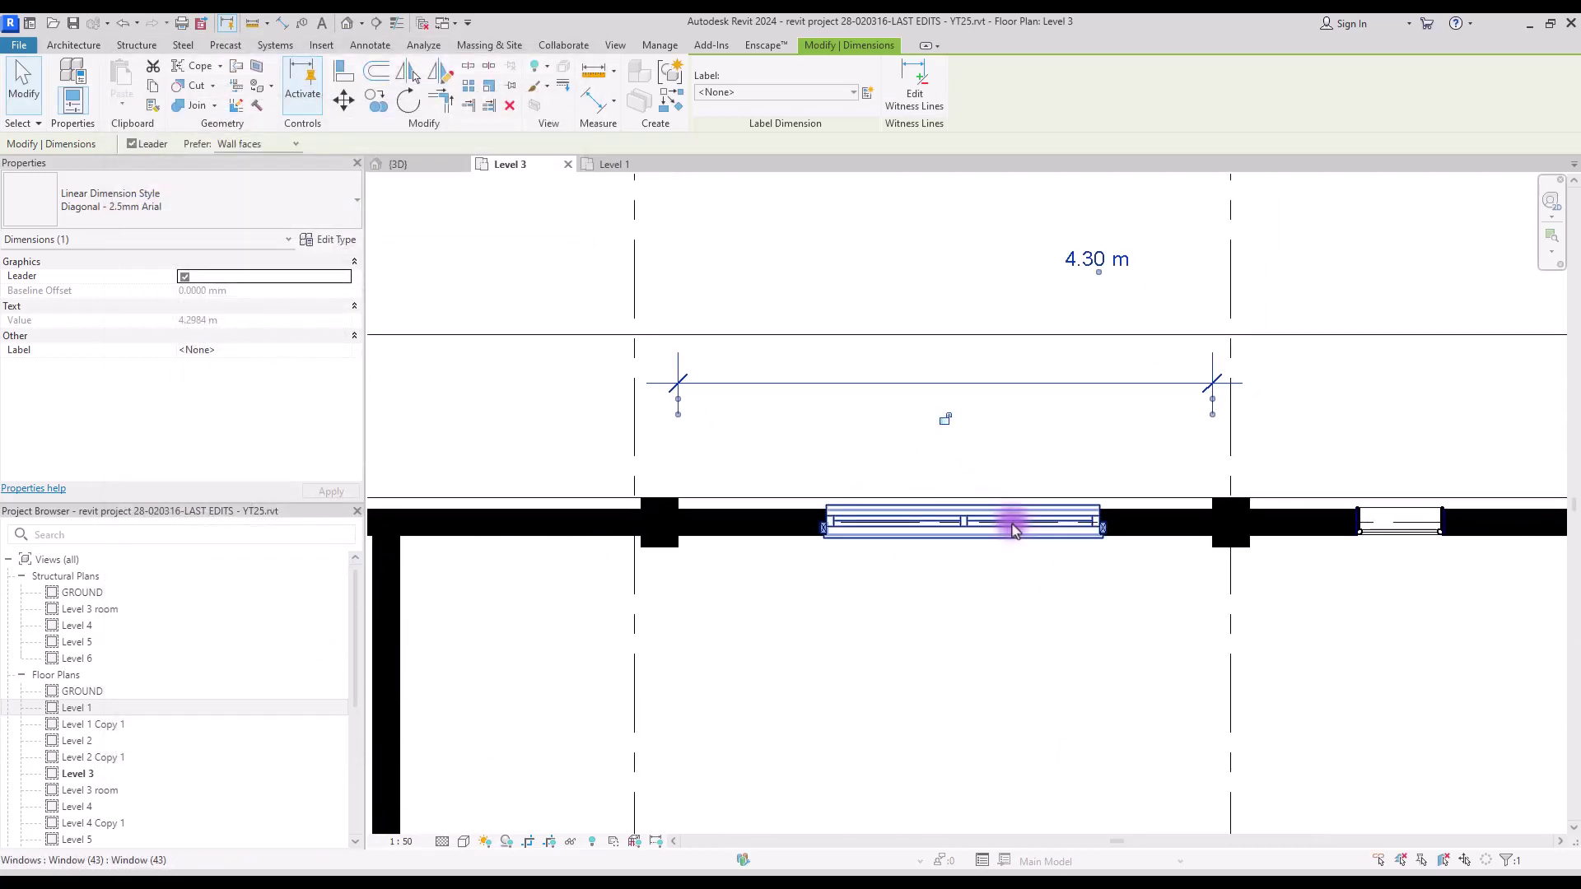
left_click(370, 44)
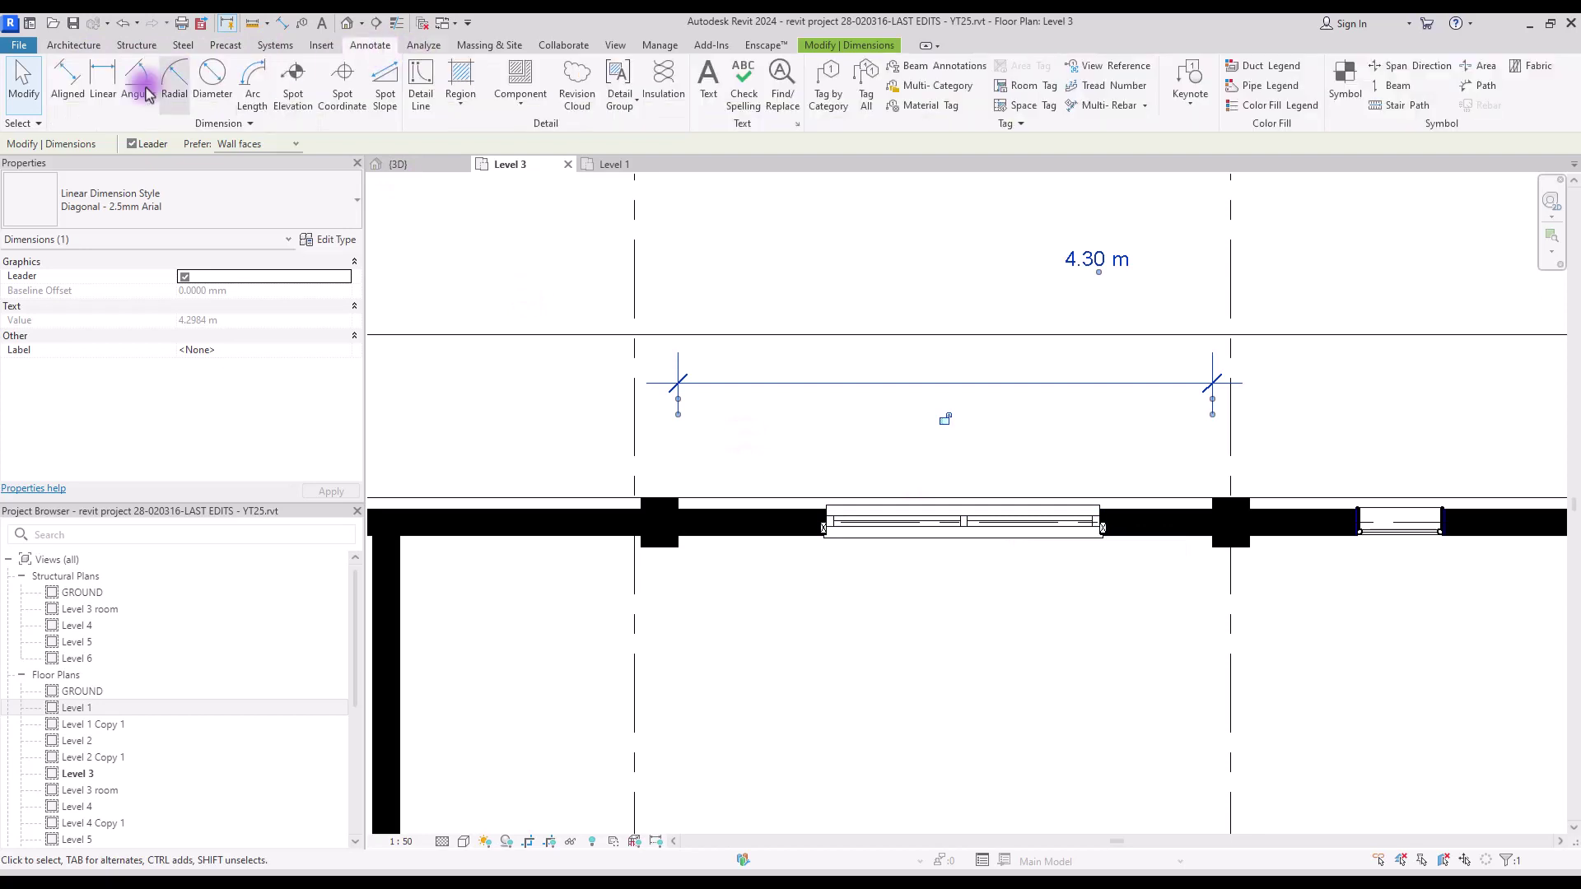
left_click(68, 75)
left_click(651, 470)
scroll(1148, 683, "up", 1)
left_click(937, 500)
left_click(1090, 497)
left_click(1209, 596)
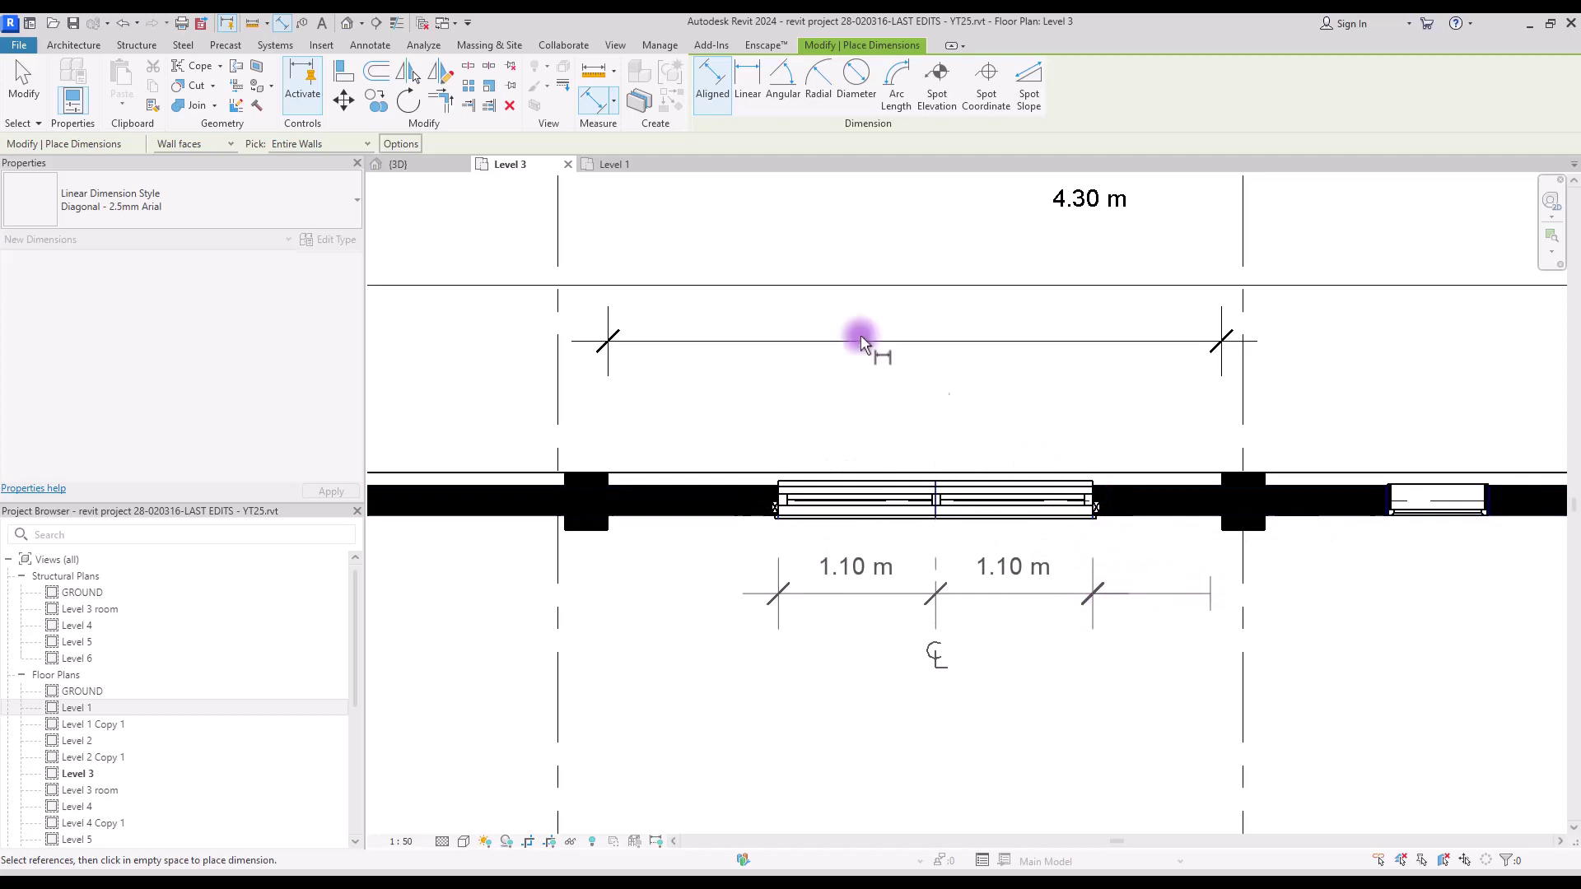
key("Escape")
key("Escape")
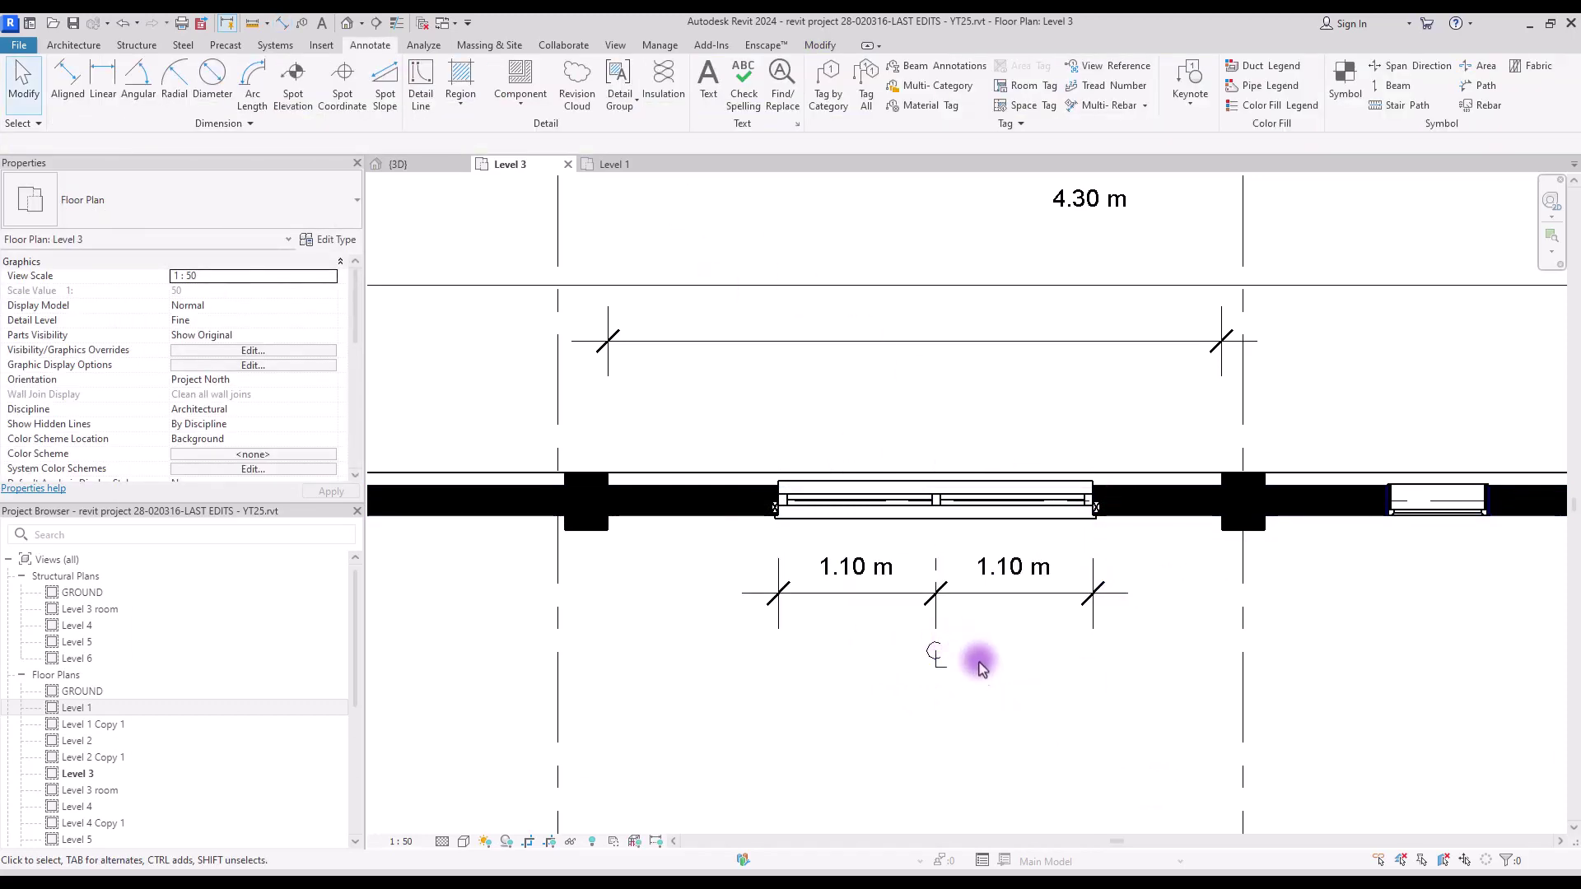
- Change the centerline symbol of the new window dimension's type to M_North Arrow-2 and apply it
left_click(950, 591)
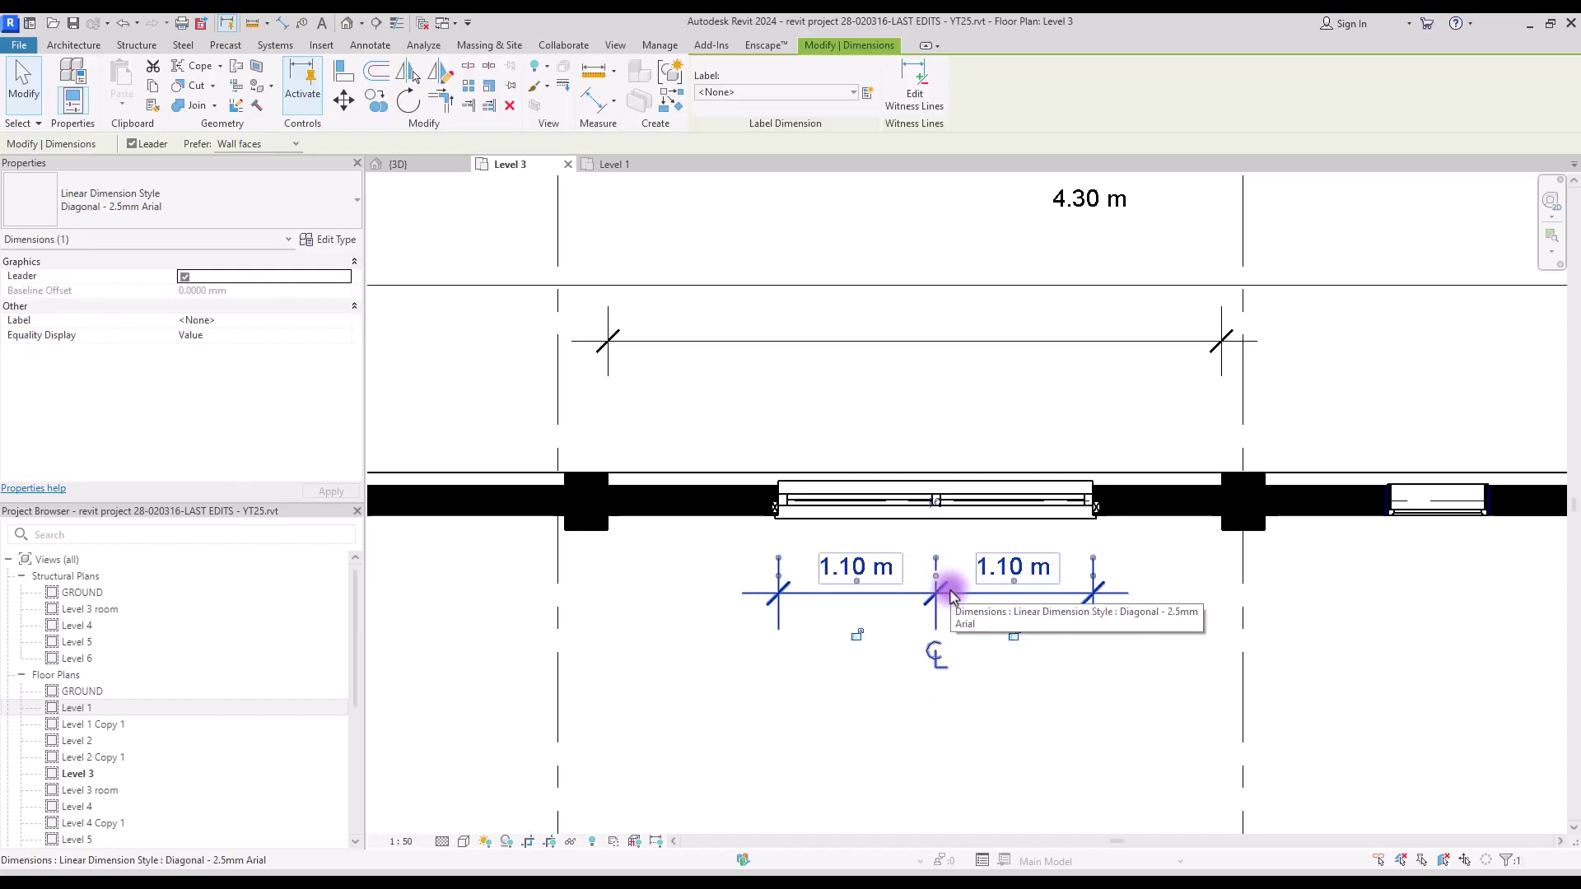
left_click(320, 241)
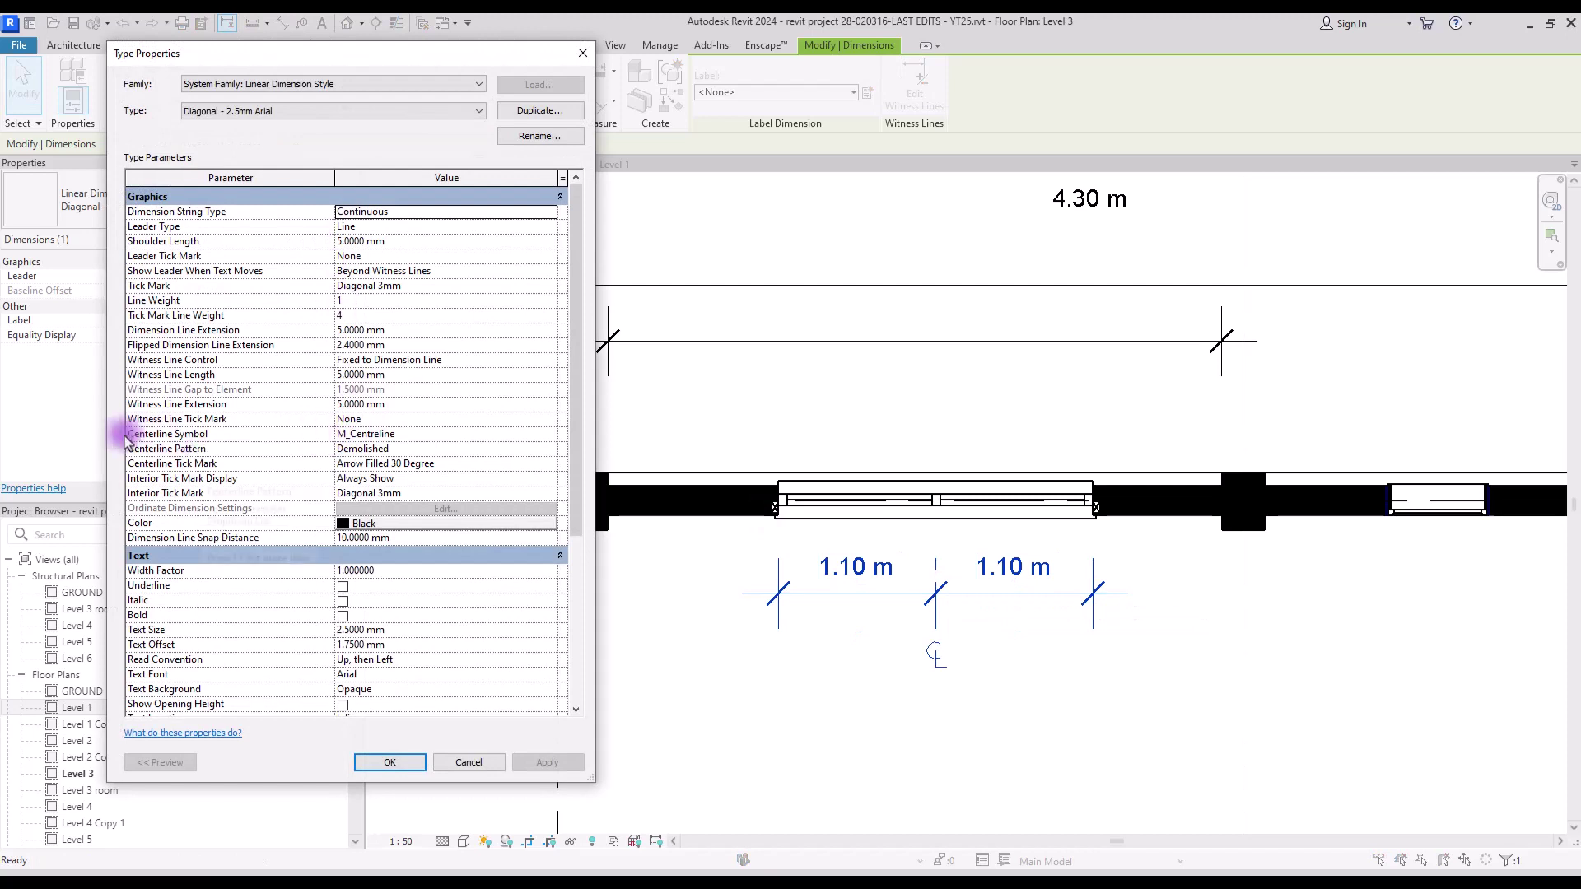
left_click(408, 434)
left_click(385, 478)
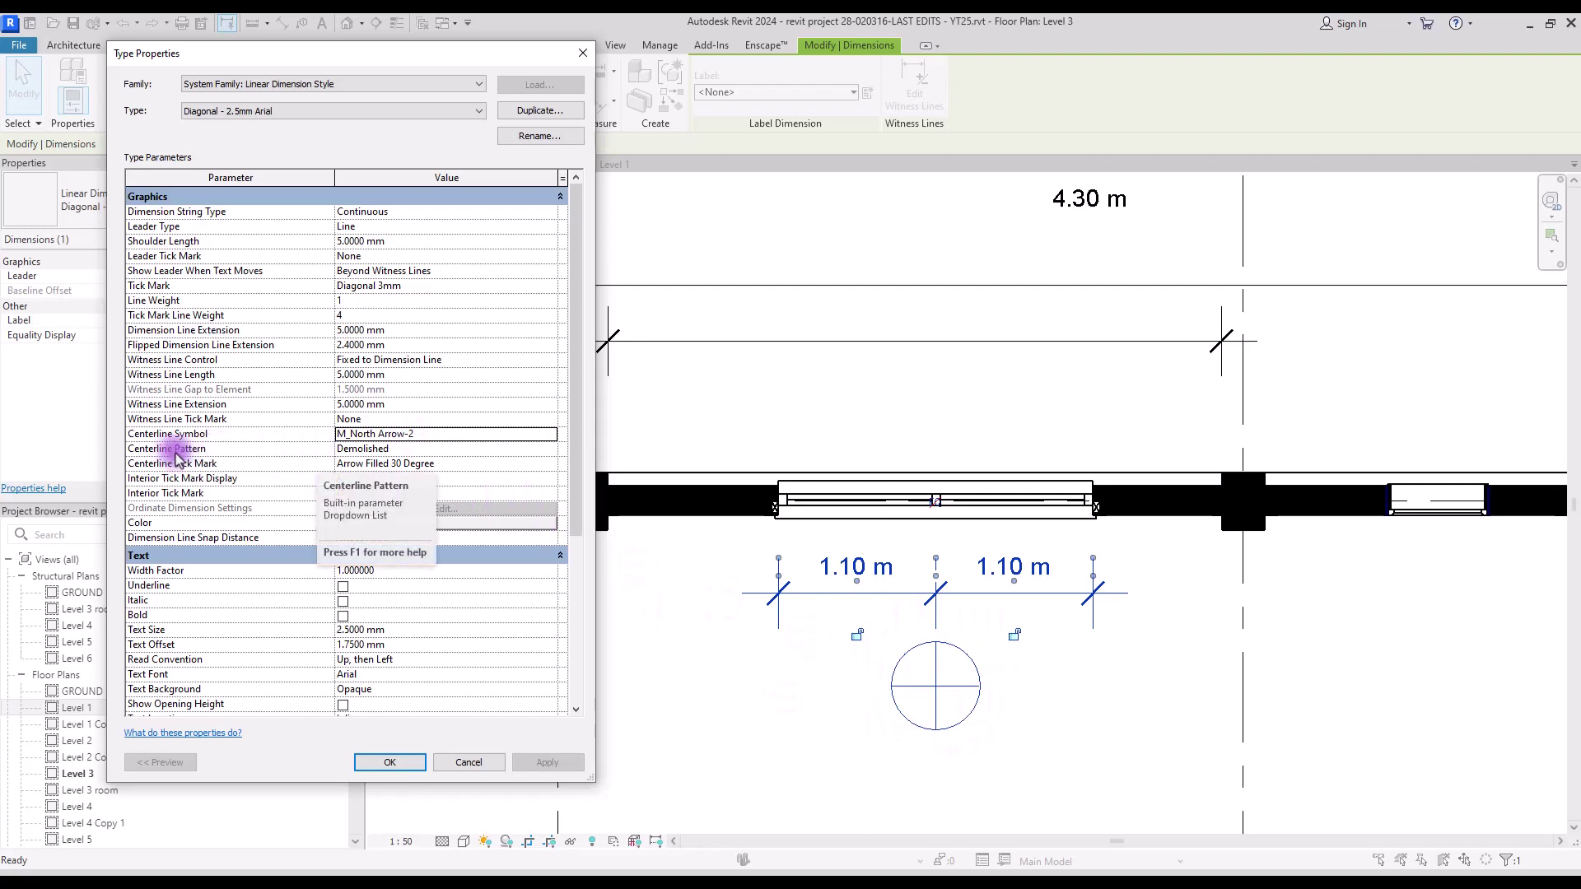
- Set the centerline pattern of Diagonal - 2.5mm Arial to Center and accept the type properties
left_click(552, 449)
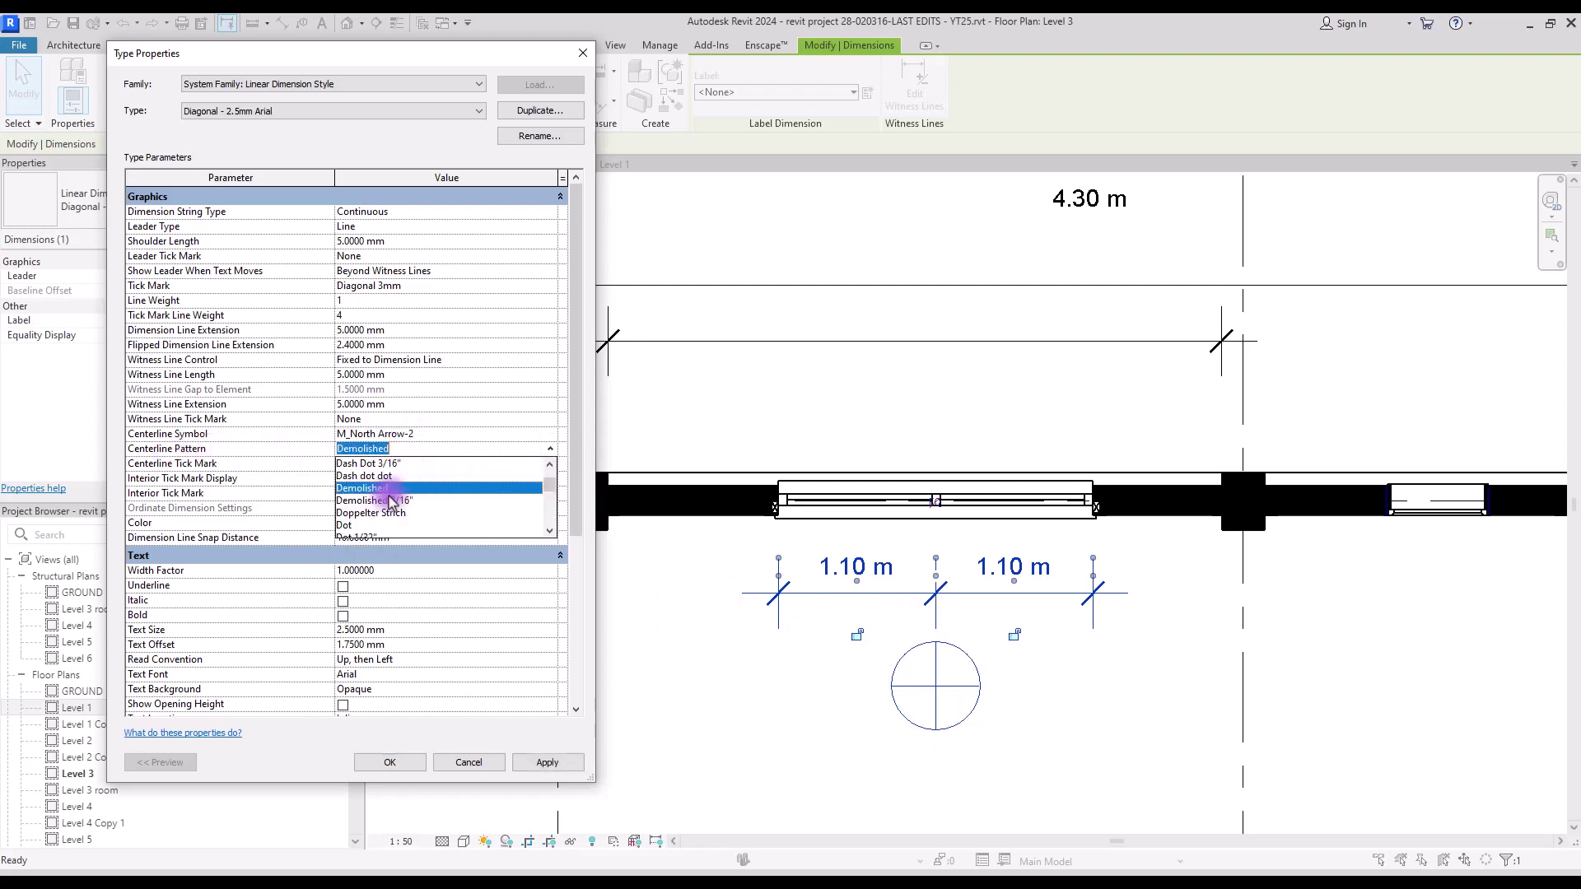
scroll(394, 512, "up", 5)
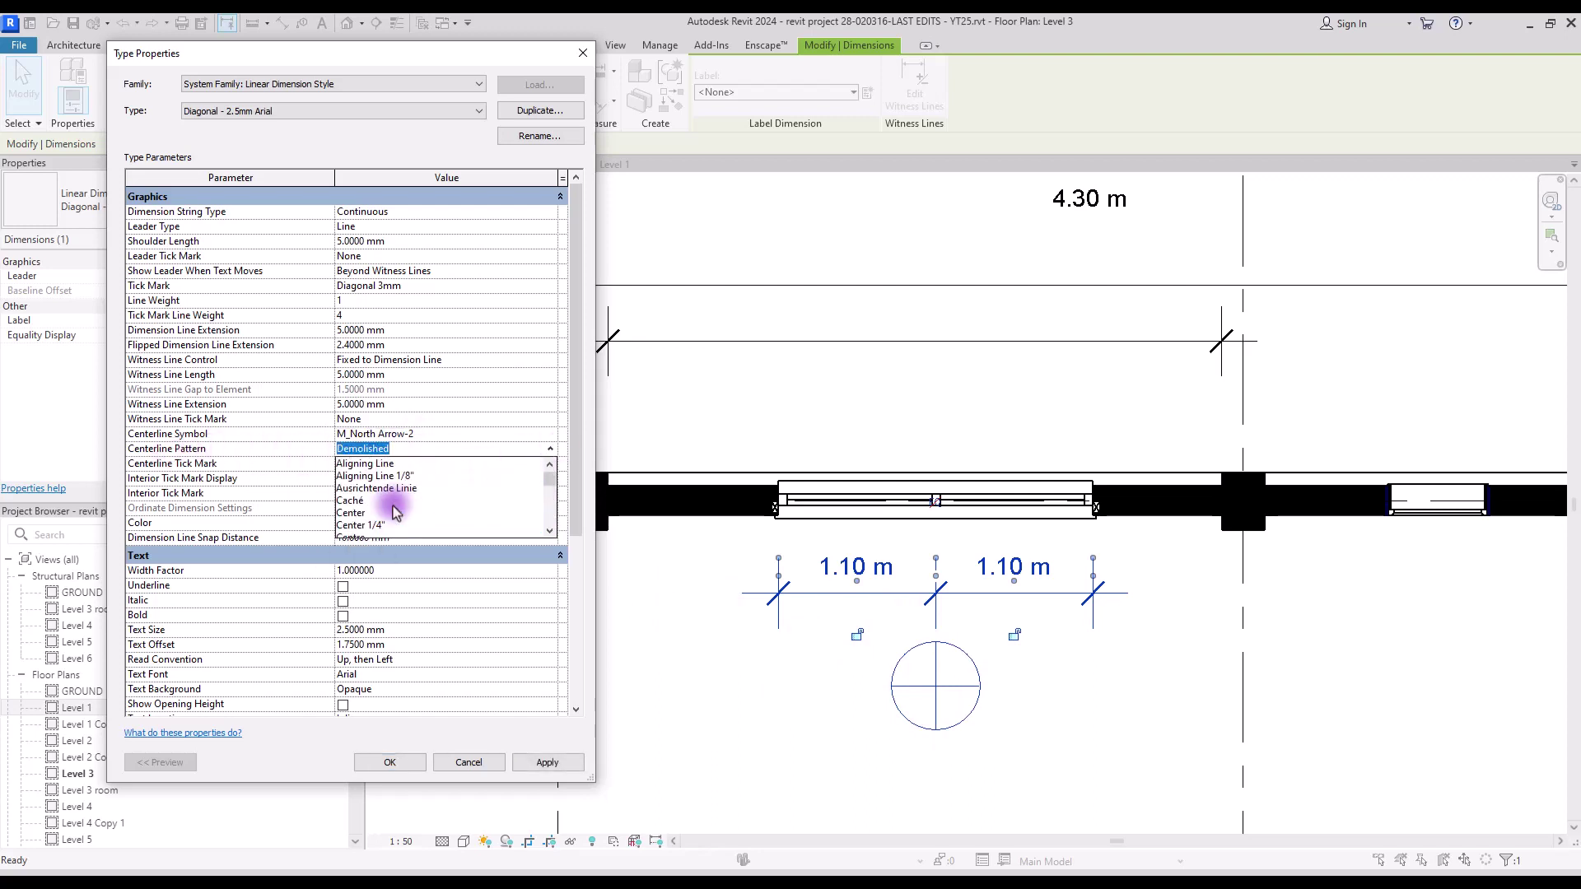
left_click(352, 513)
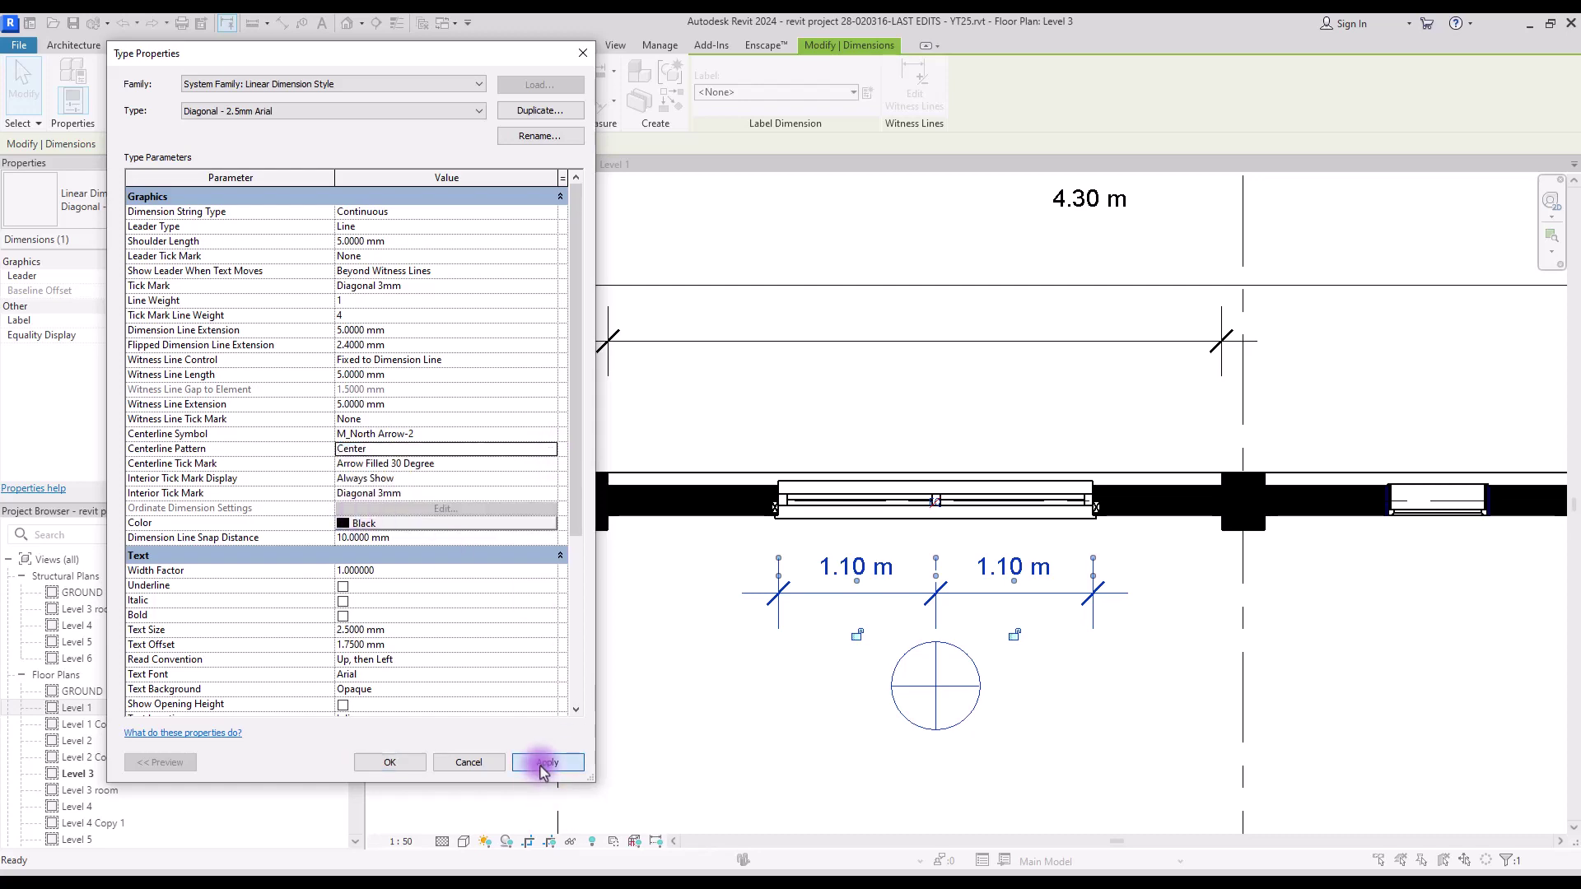
left_click(404, 759)
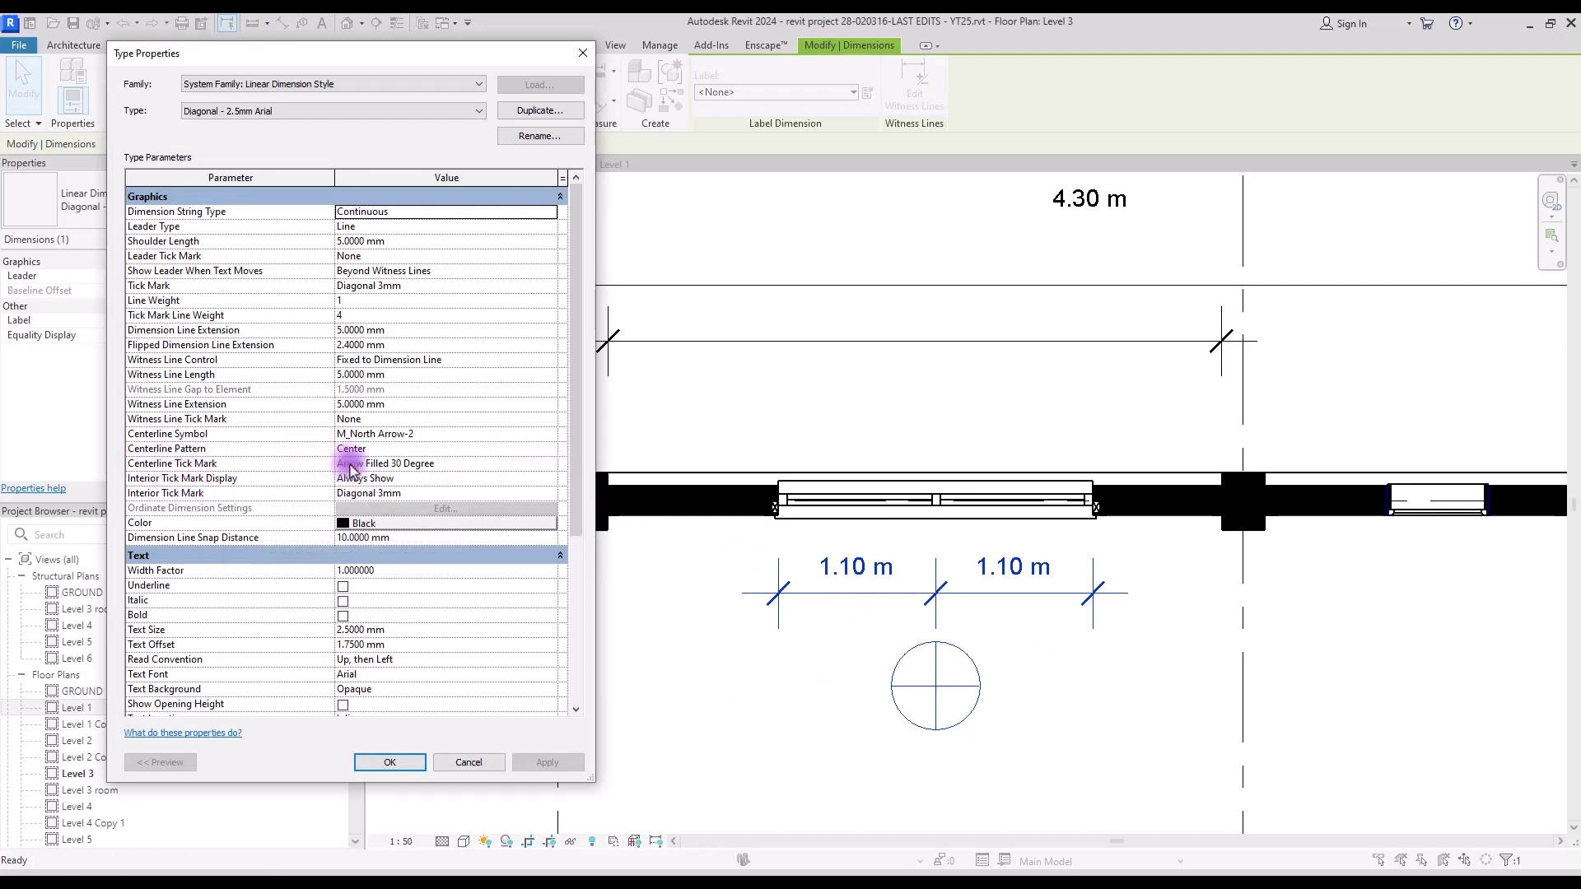
left_click(389, 764)
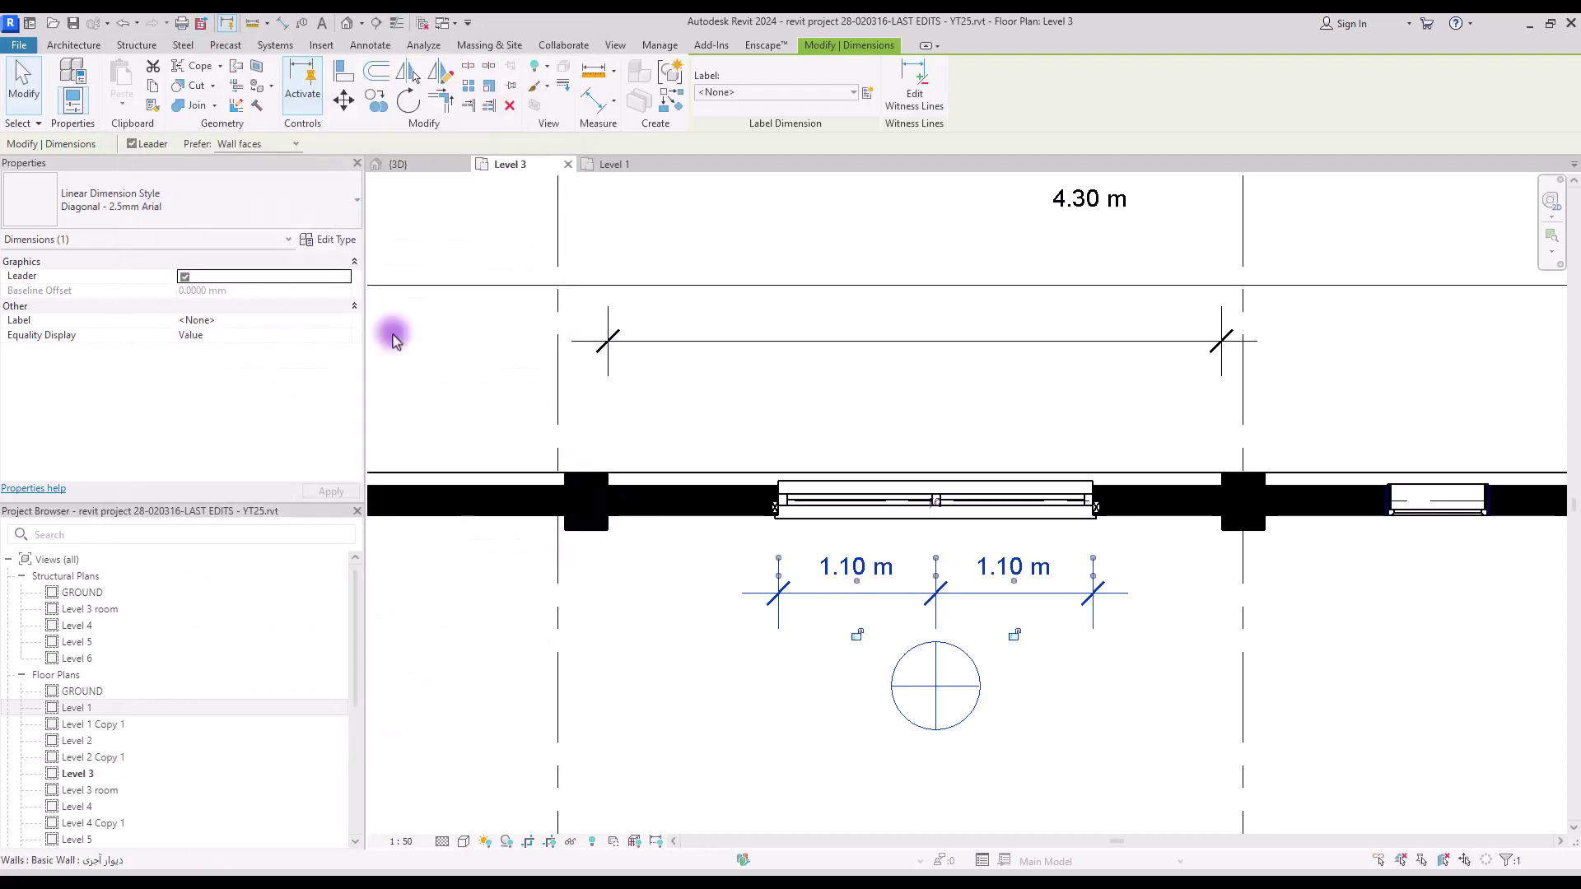
- Place an aligned dimension above the wall from the wide window's left edge to its centre
left_click(369, 45)
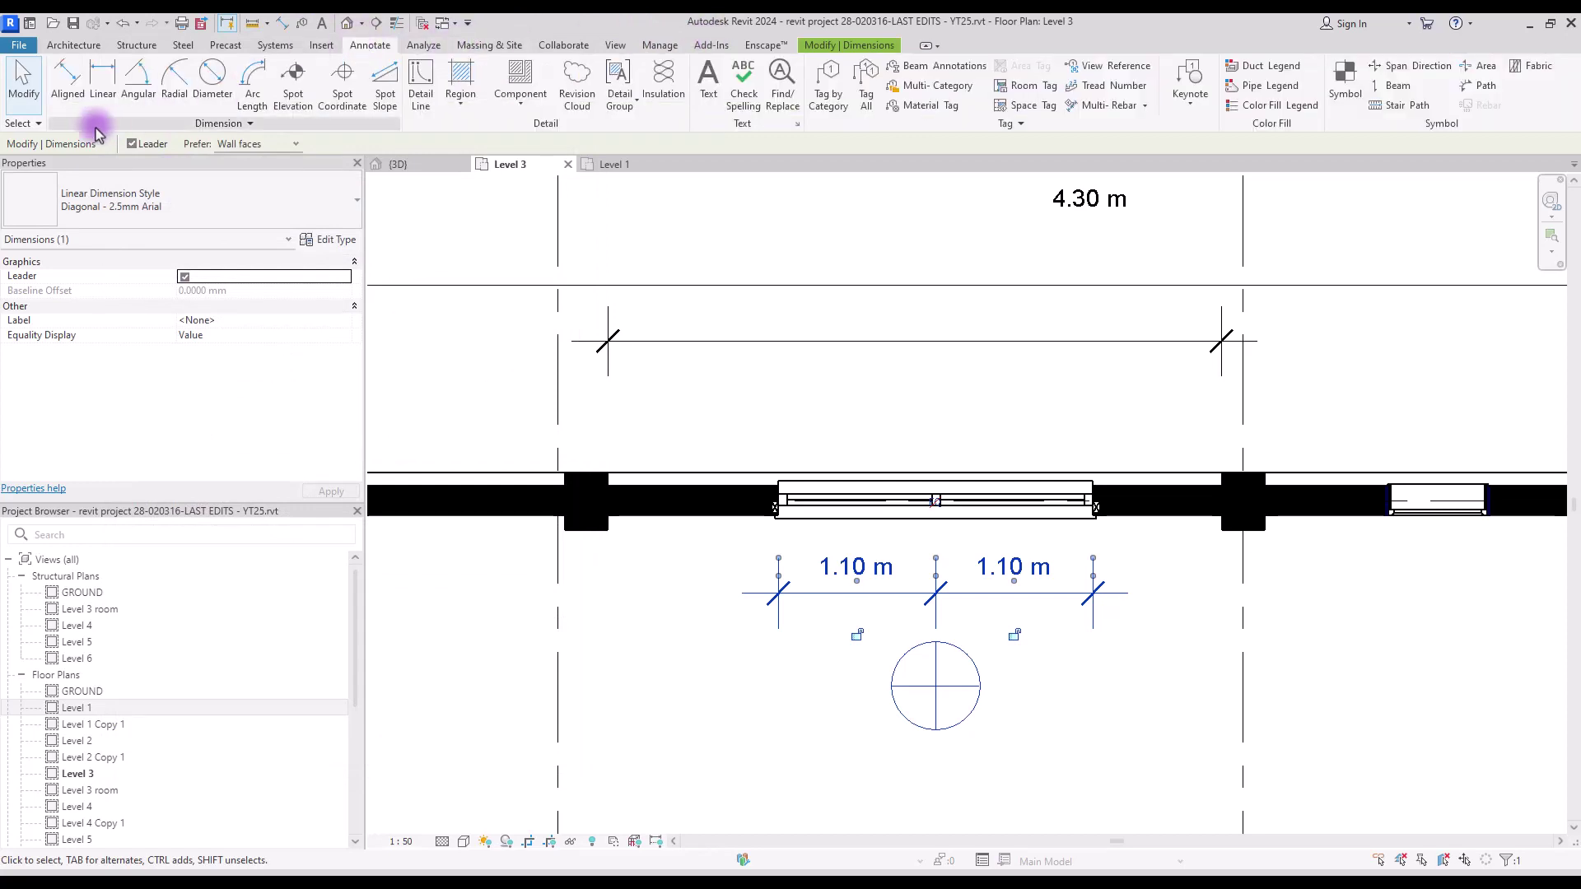
left_click(71, 95)
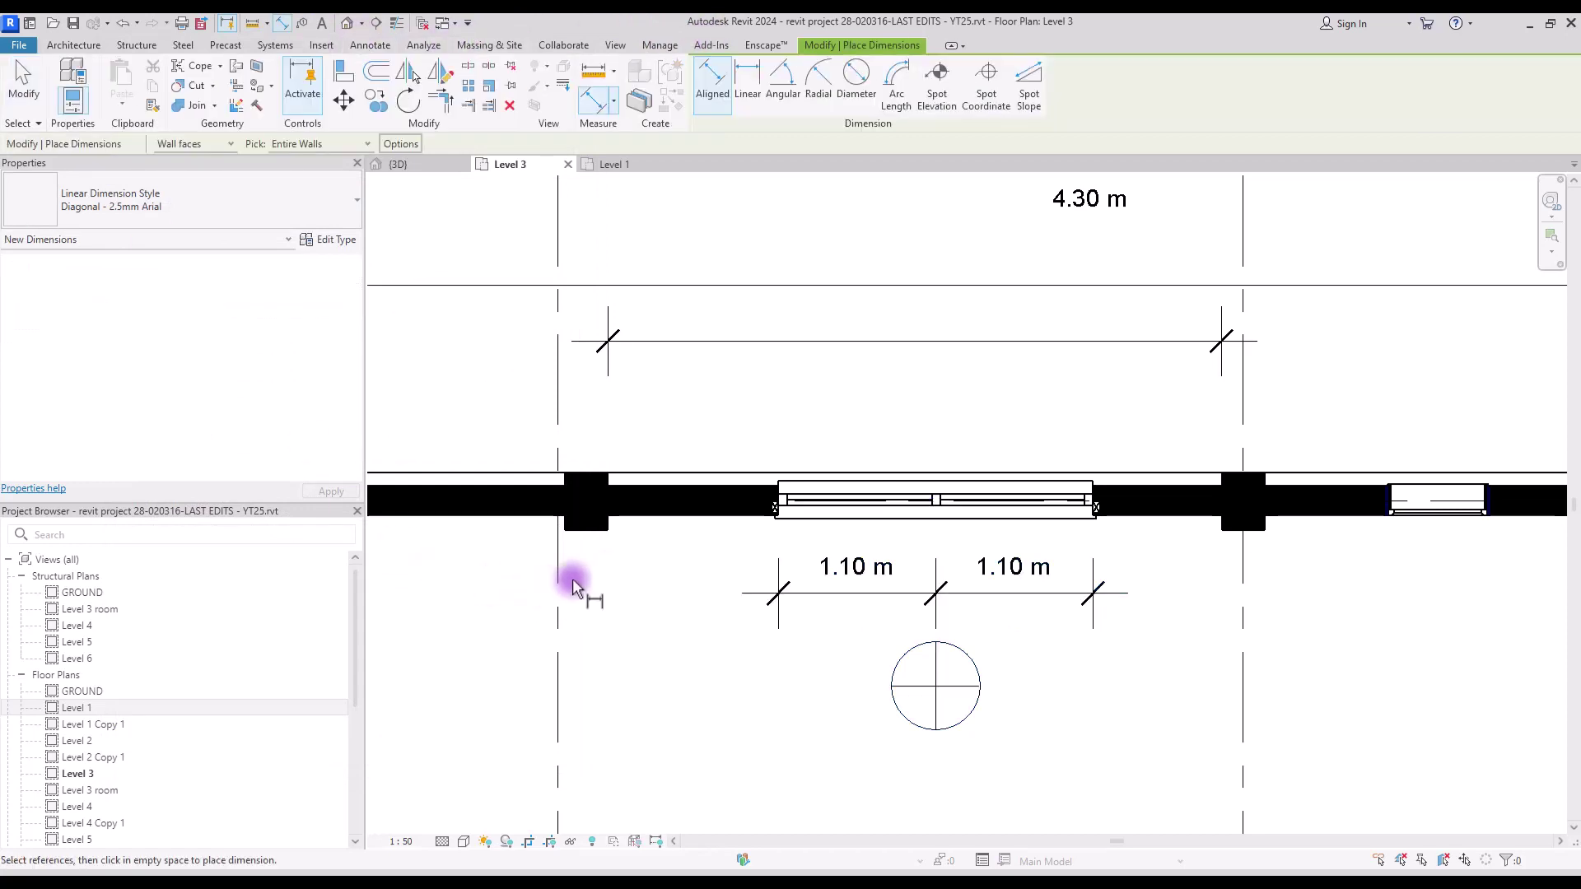
left_click(780, 499)
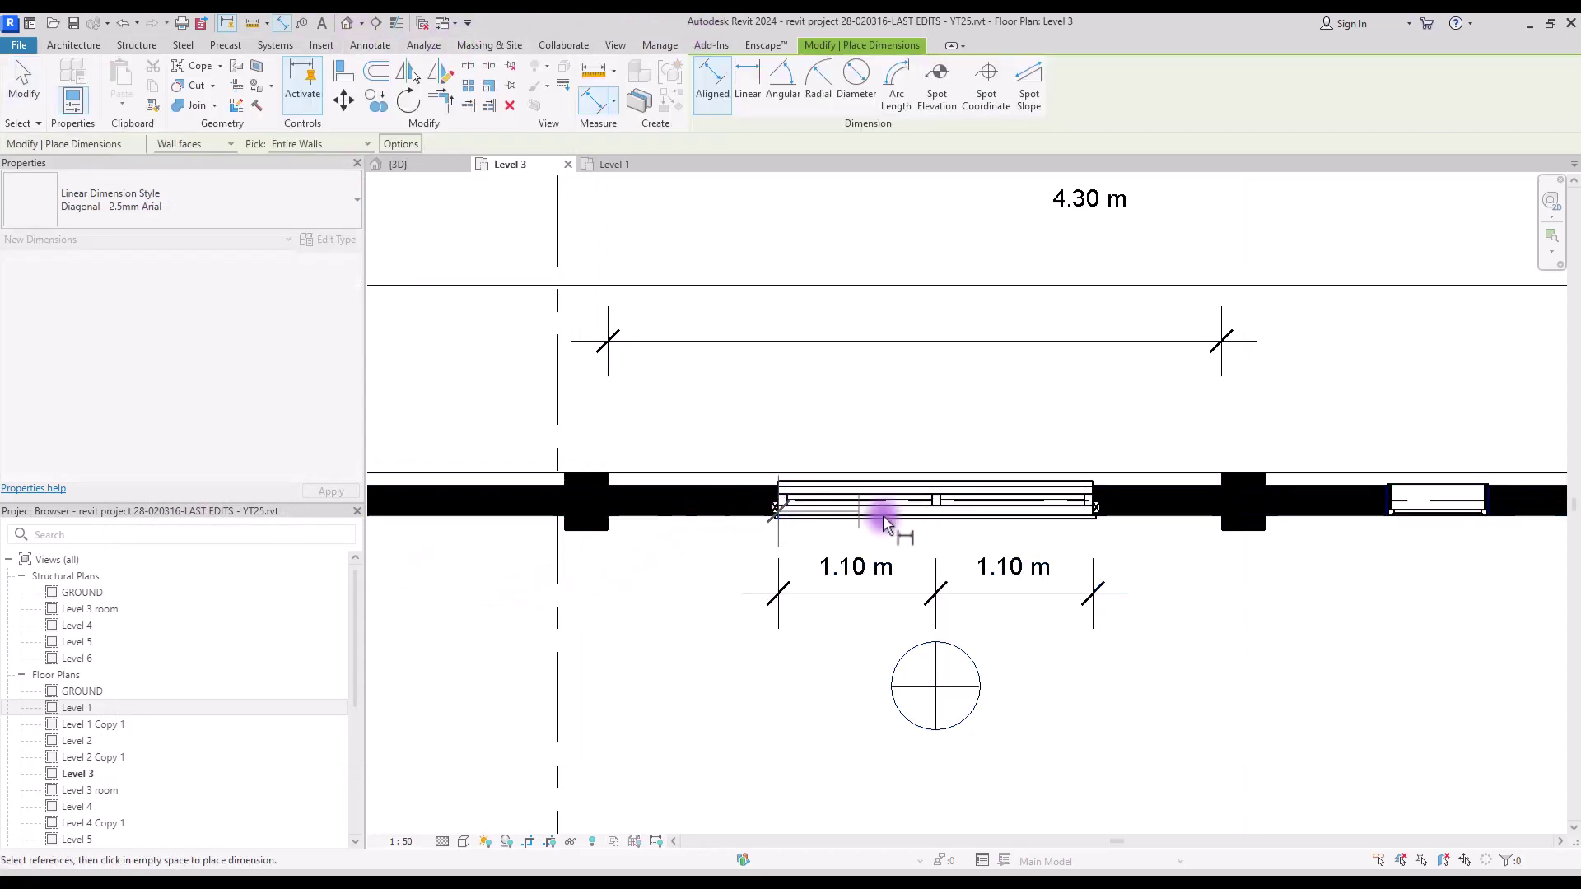
left_click(934, 504)
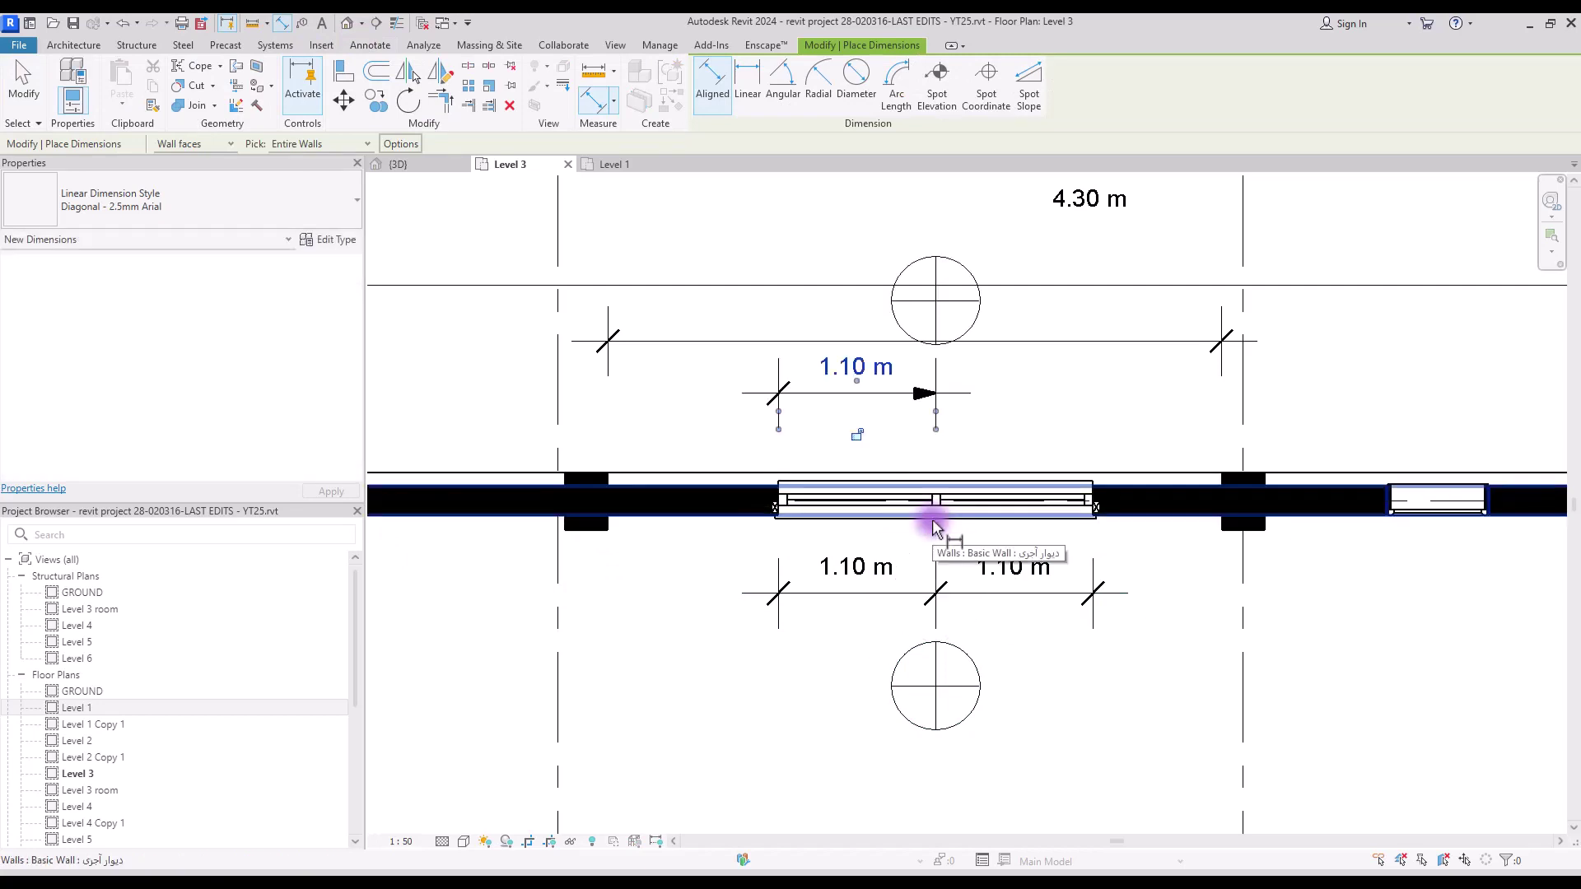
key("Escape")
- Edit the witness lines of the dimension above the wall to add the window's right edge to the string
left_click(853, 394)
left_click(930, 110)
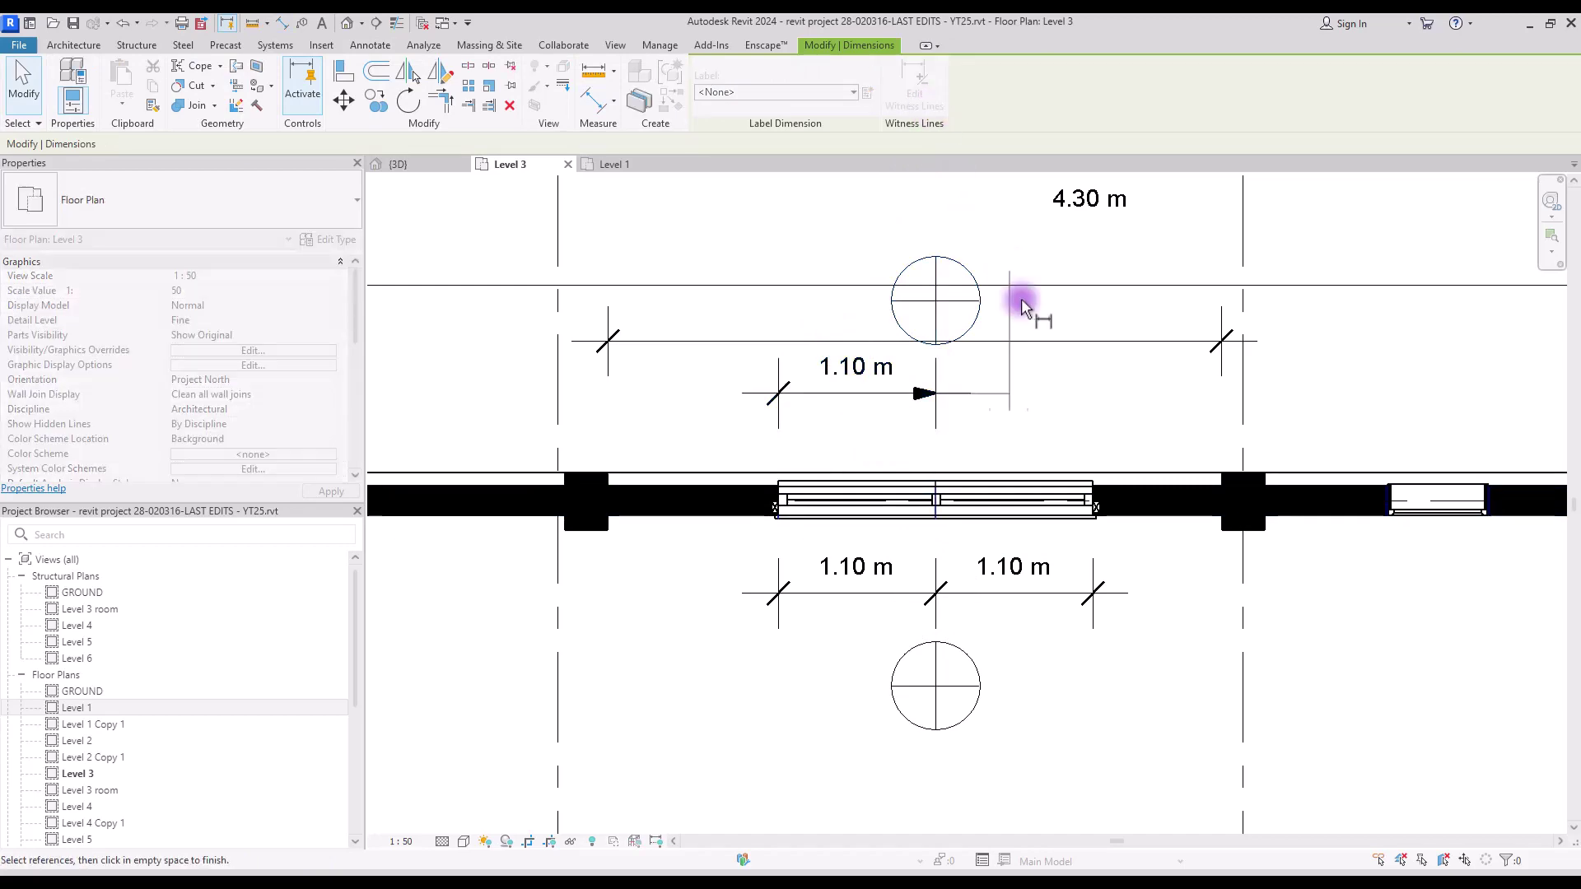
left_click(1092, 487)
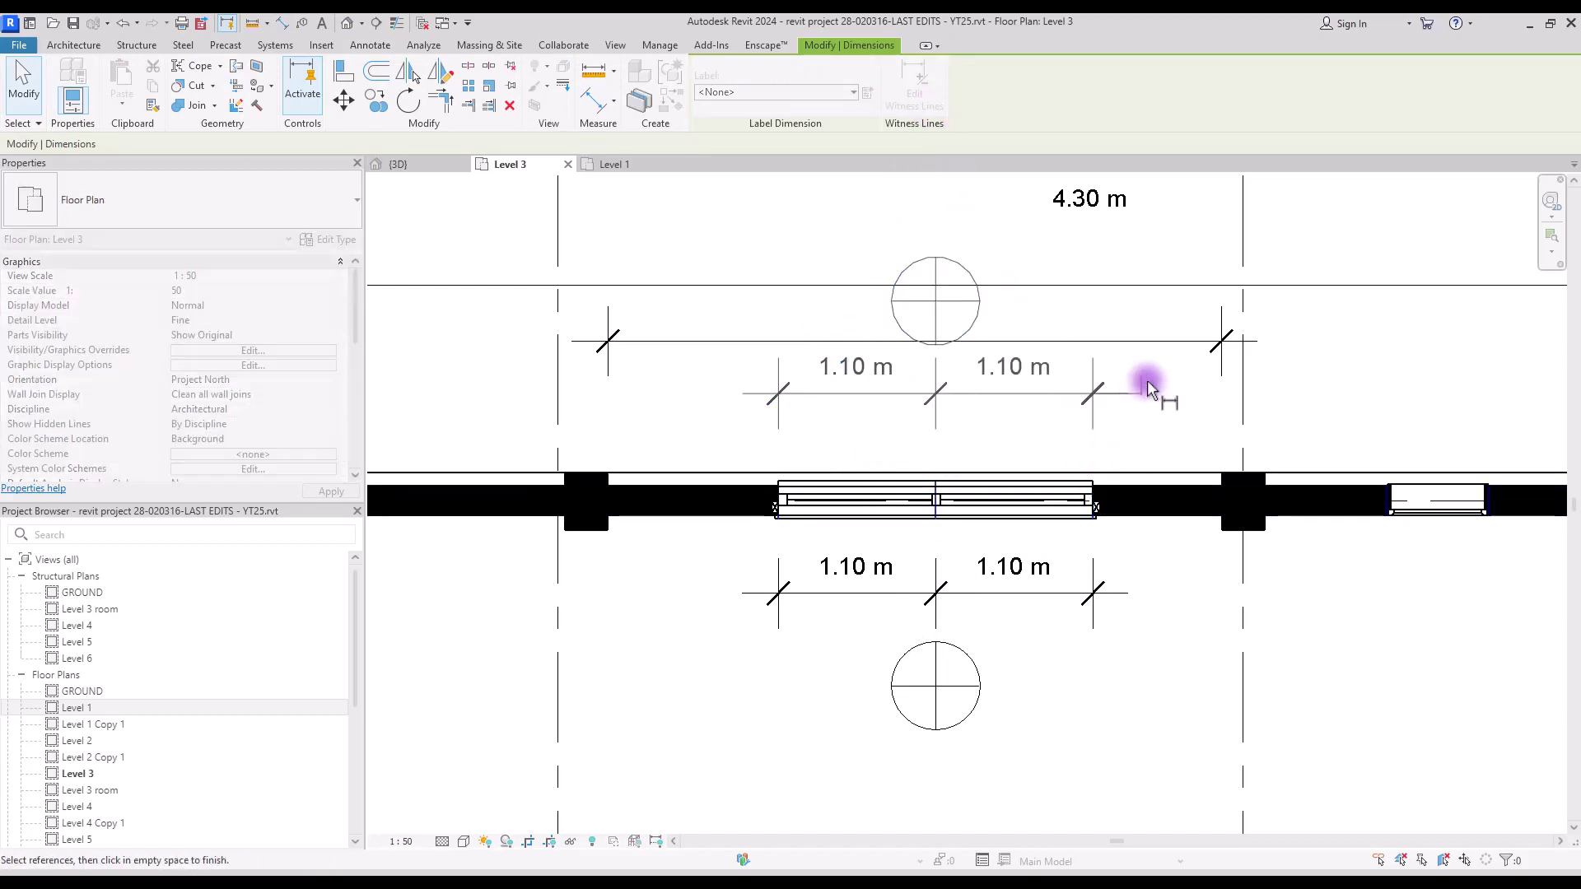
left_click(1150, 233)
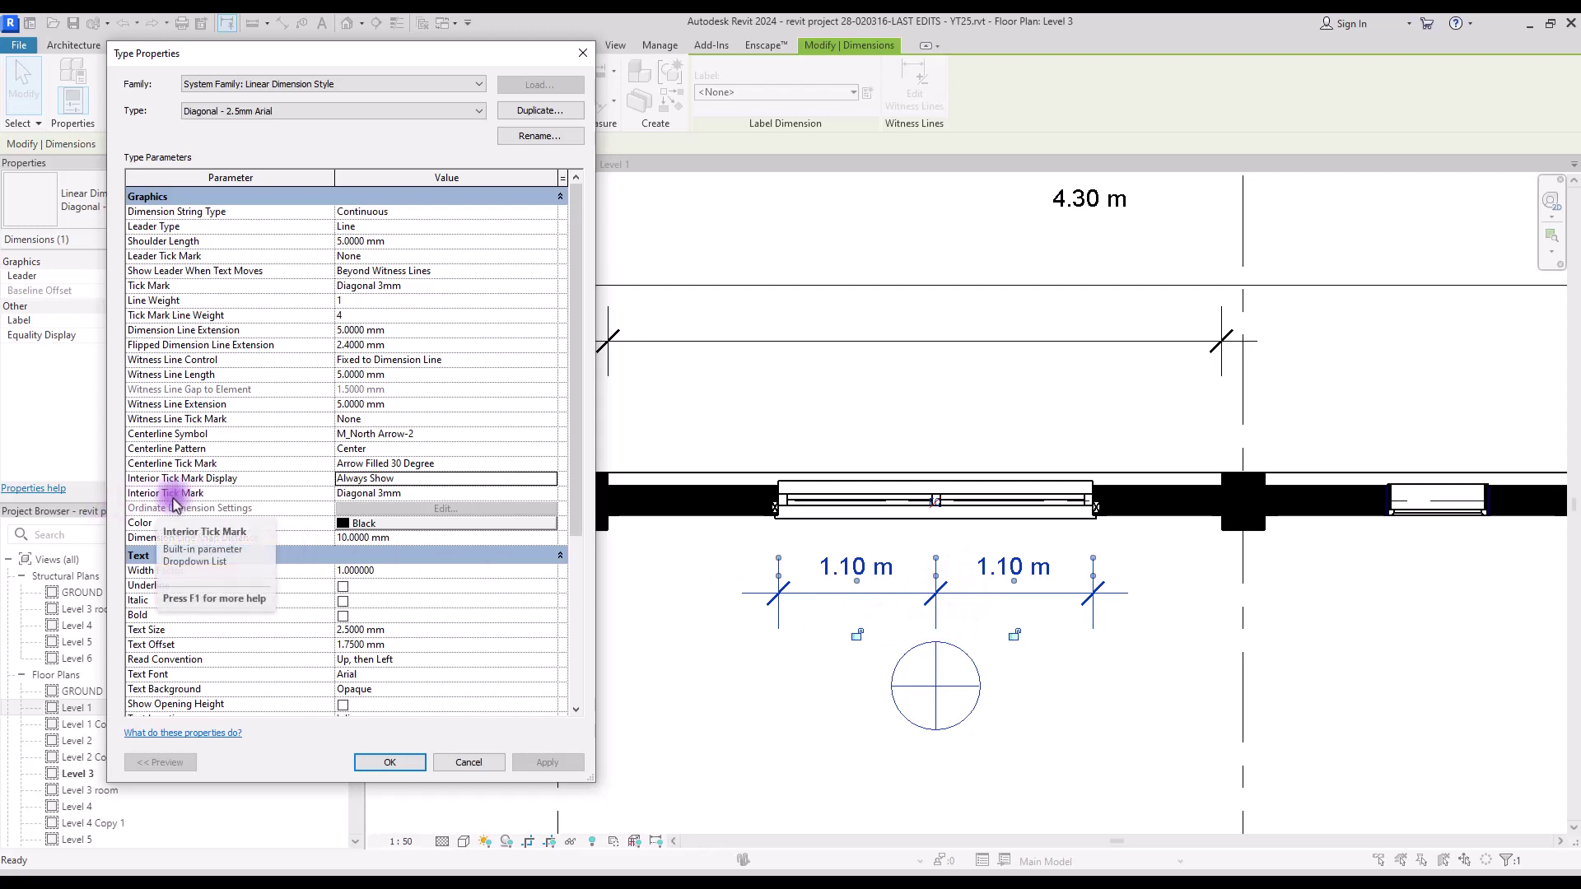
- Set the interior tick mark of the Diagonal - 2.5mm Arial dimension type to Filled Dot 3mm and apply it
left_click(549, 494)
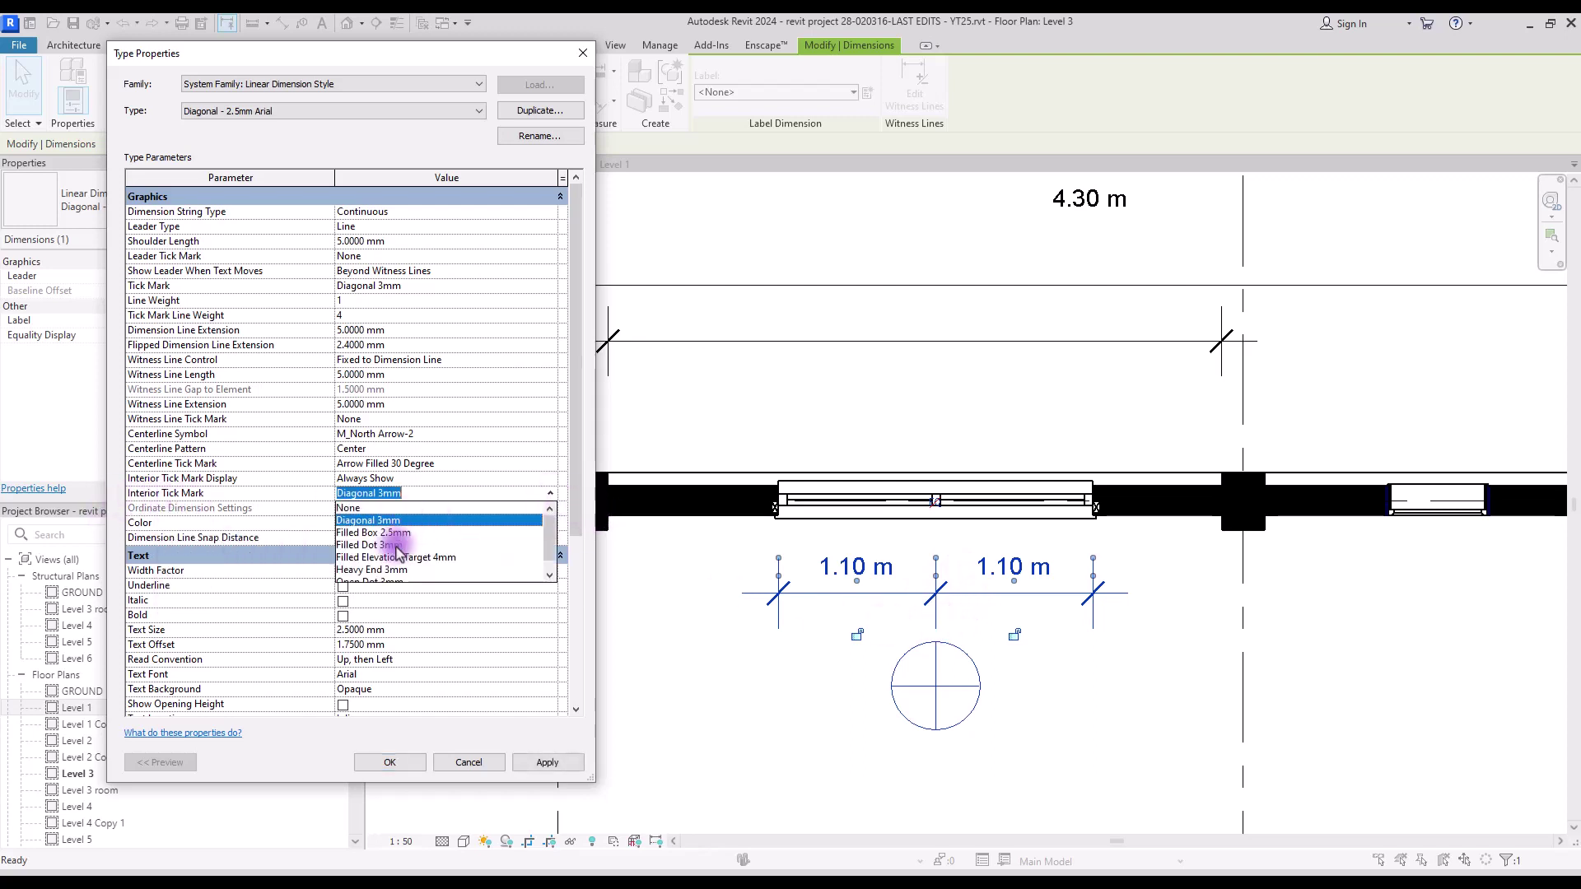
left_click(369, 545)
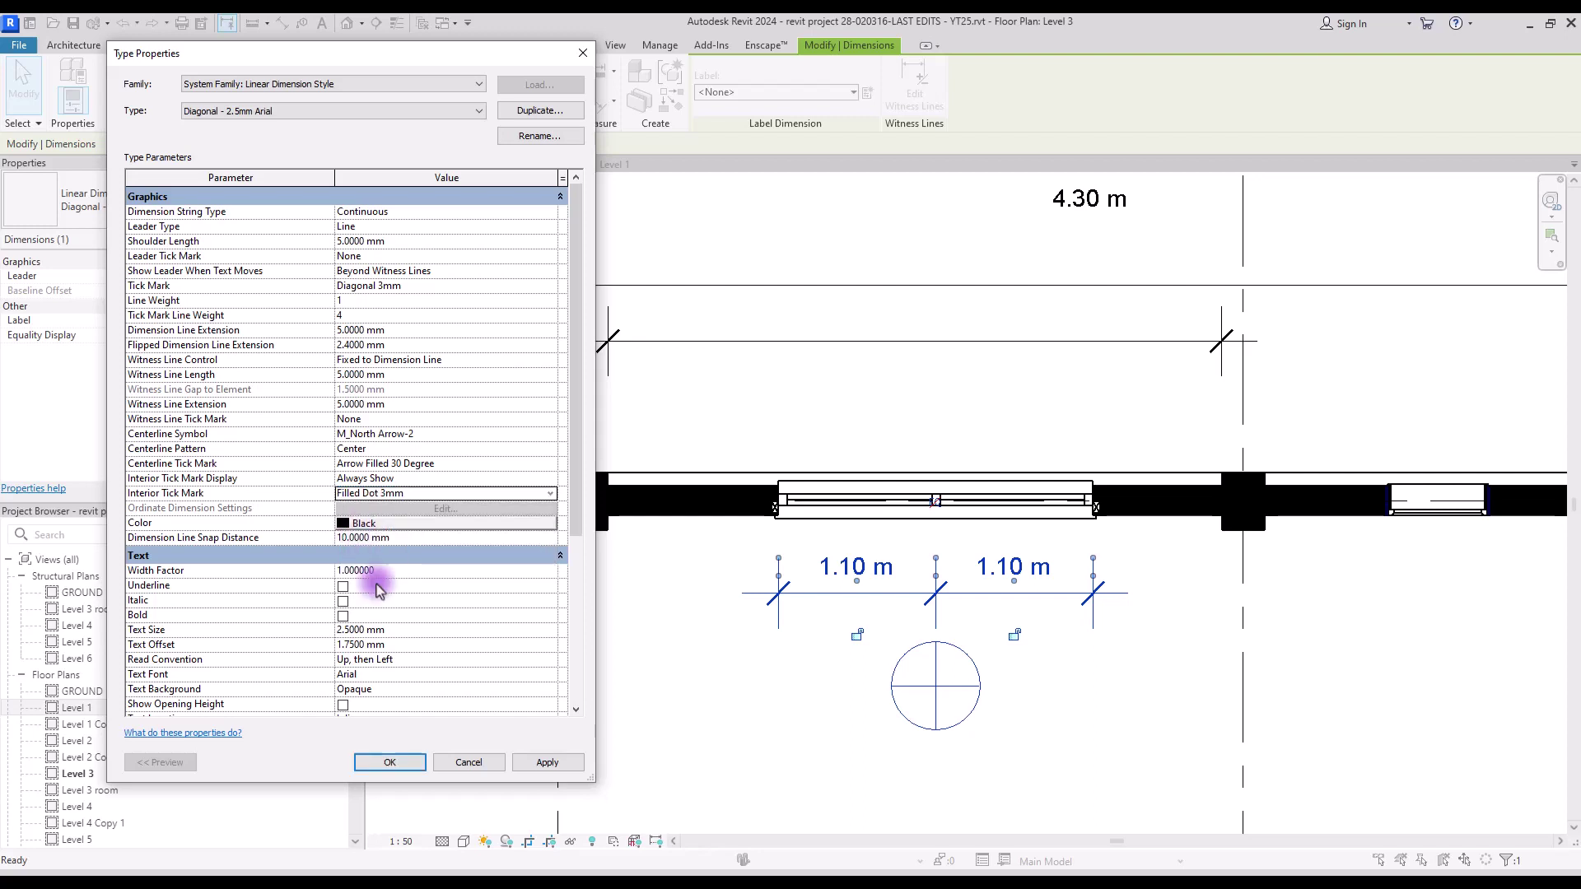
left_click(543, 762)
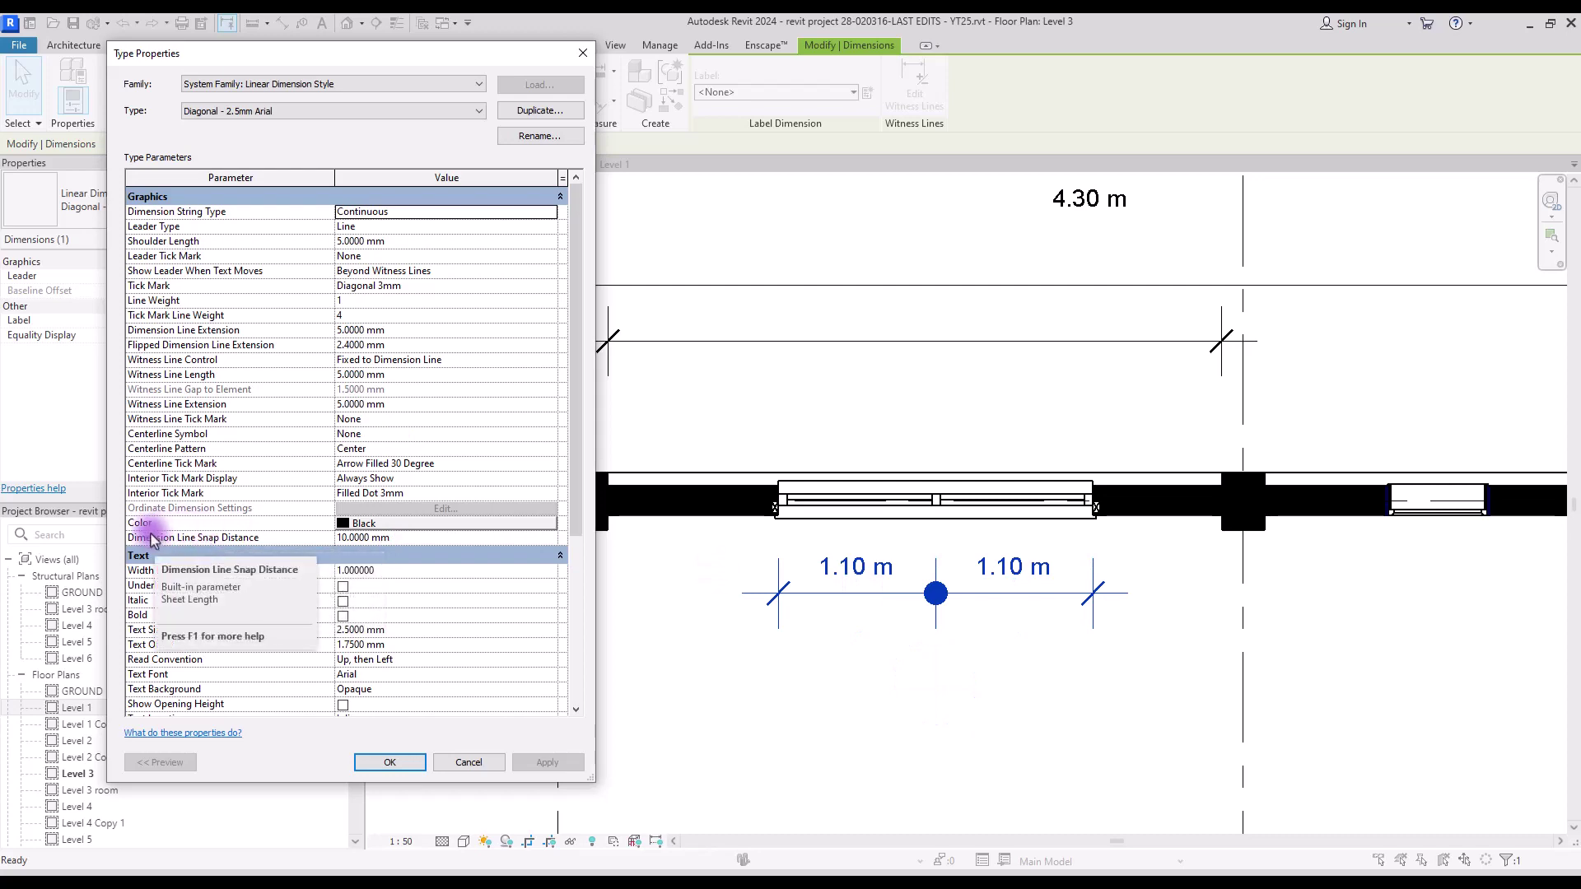
- Change the dimension type's colour to blue RGB 000-128-255, accept the type properties and deselect the dimension
left_click(350, 524)
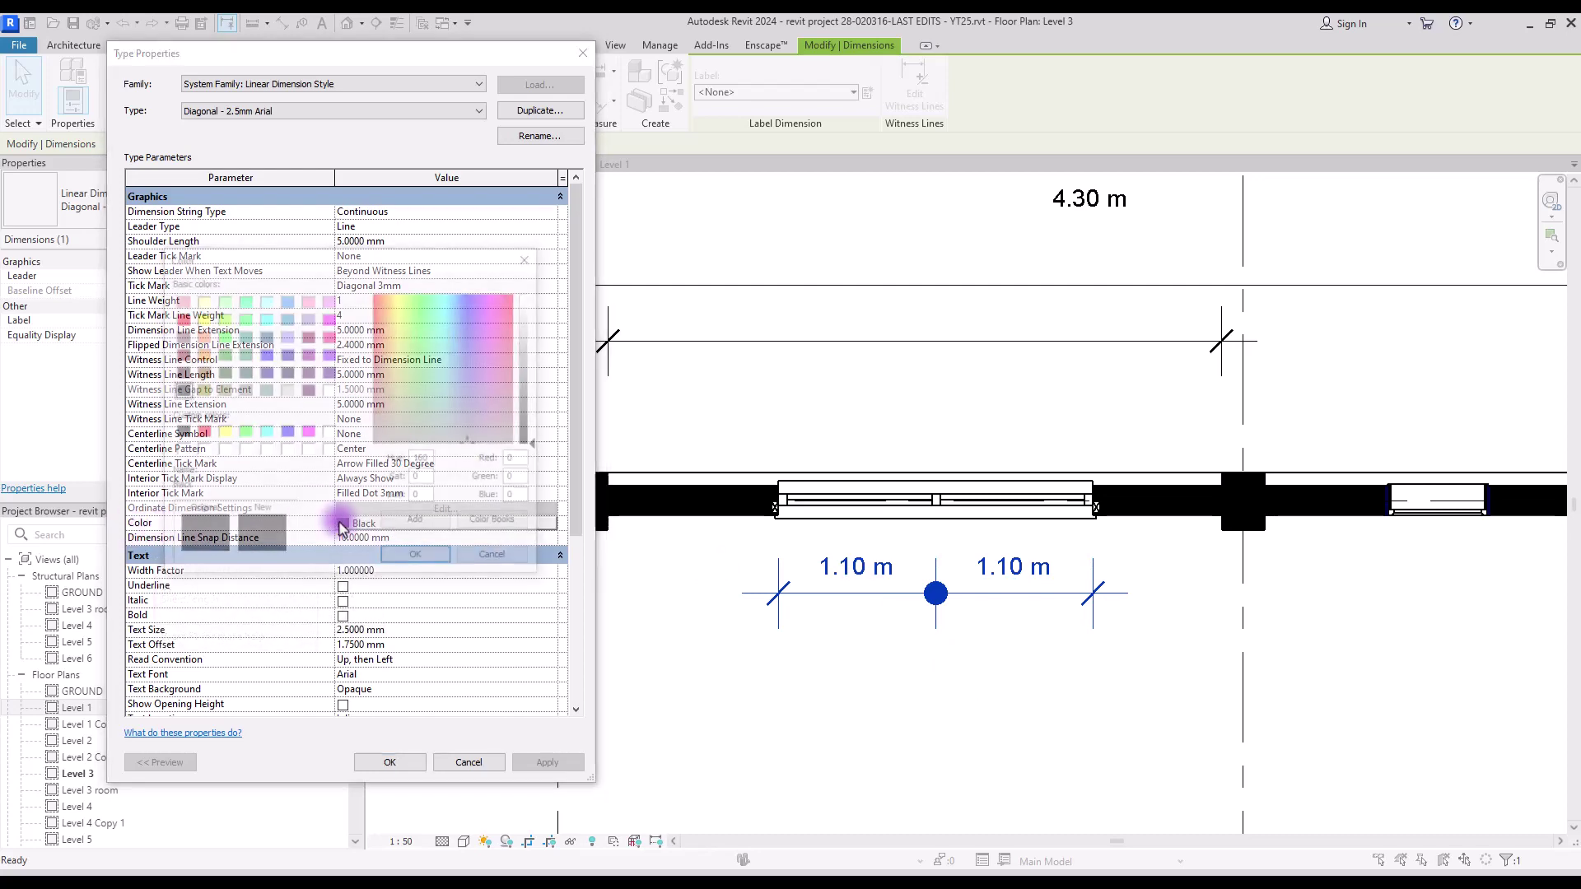
left_click(286, 318)
left_click(418, 559)
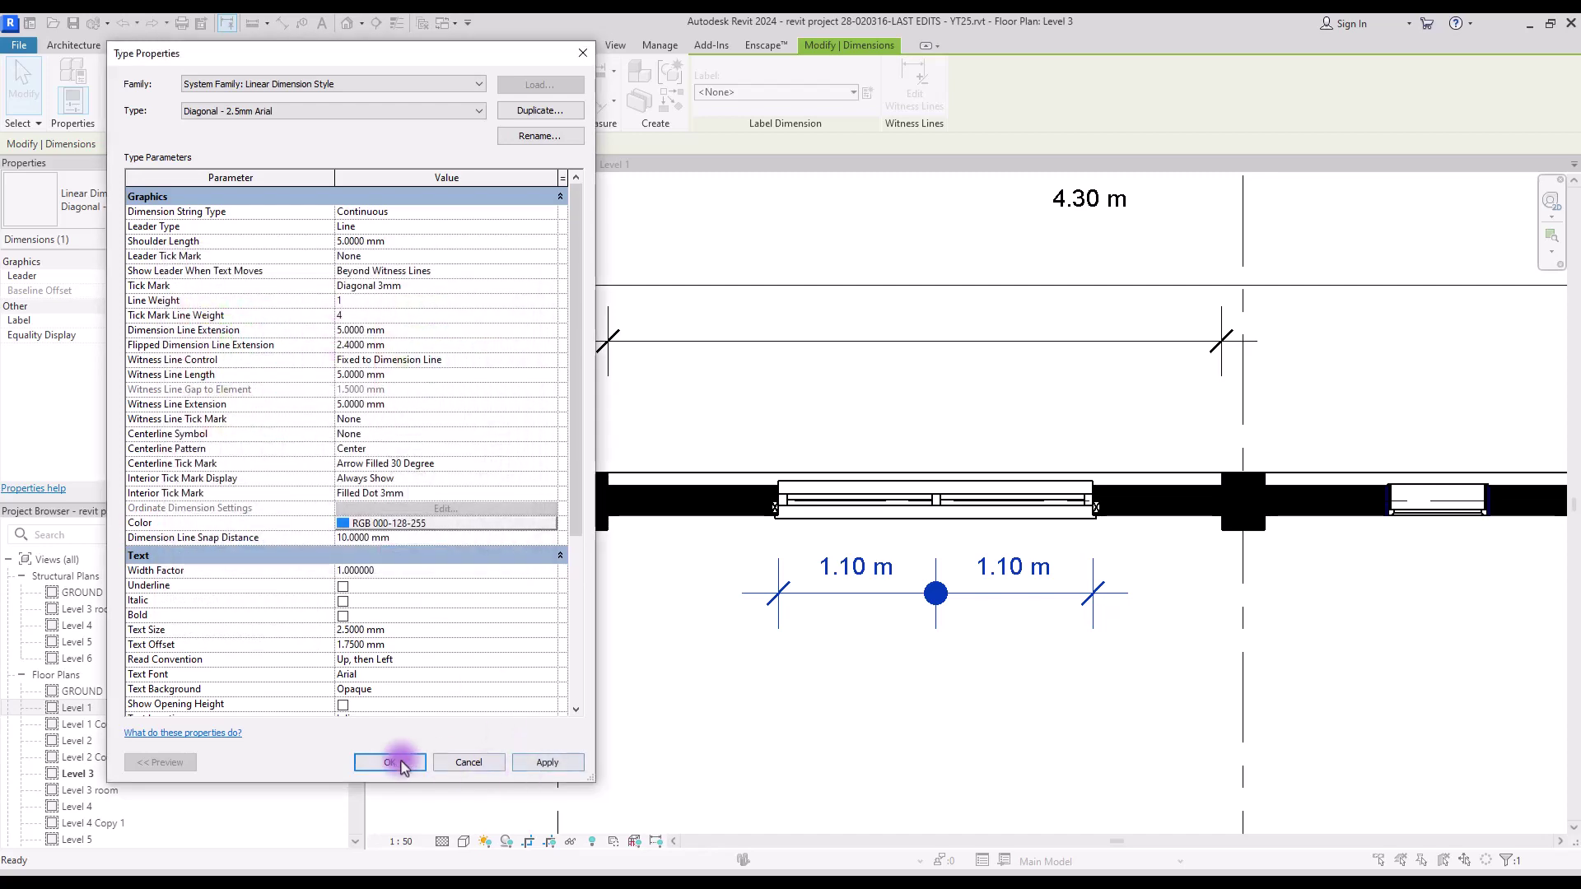
left_click(389, 762)
left_click(922, 721)
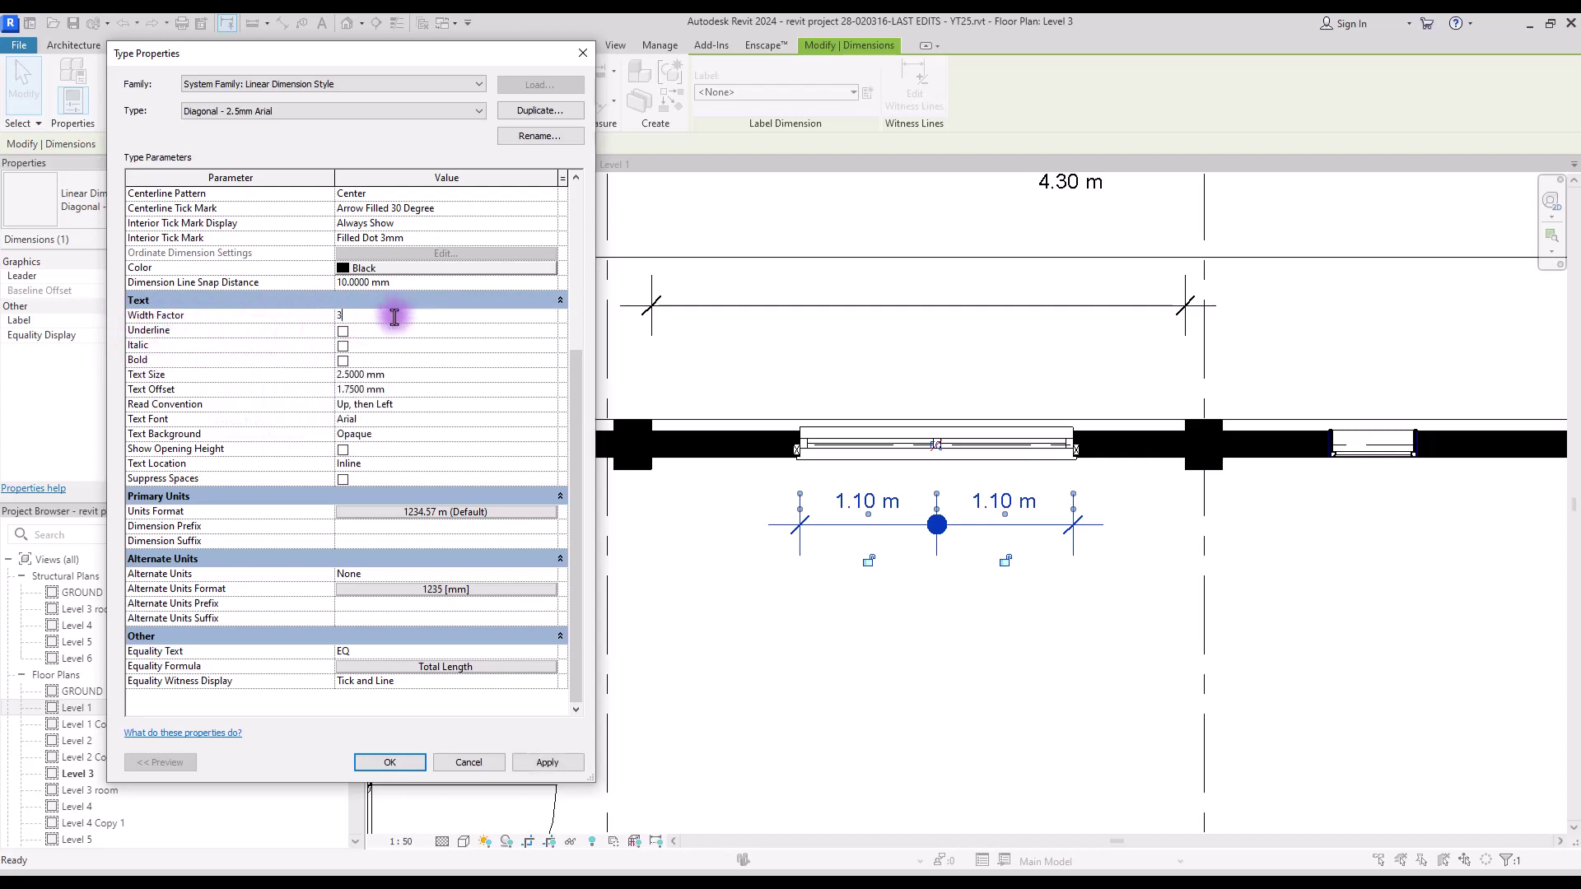
- Try a text width factor of 3 on the dimension type and return it to 1
left_click(547, 762)
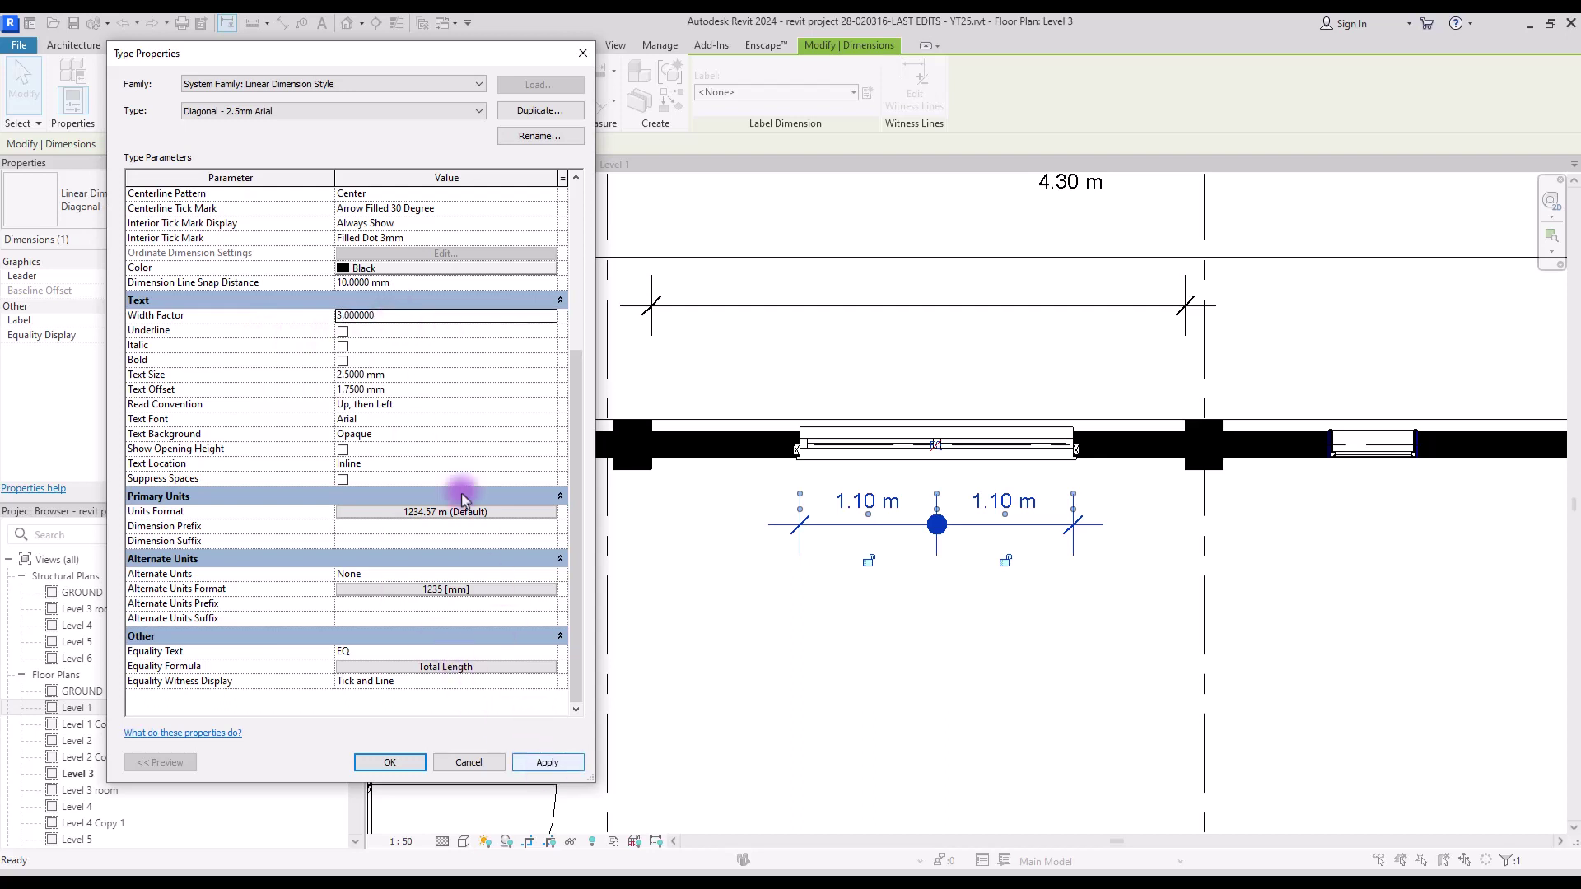
left_click(406, 317)
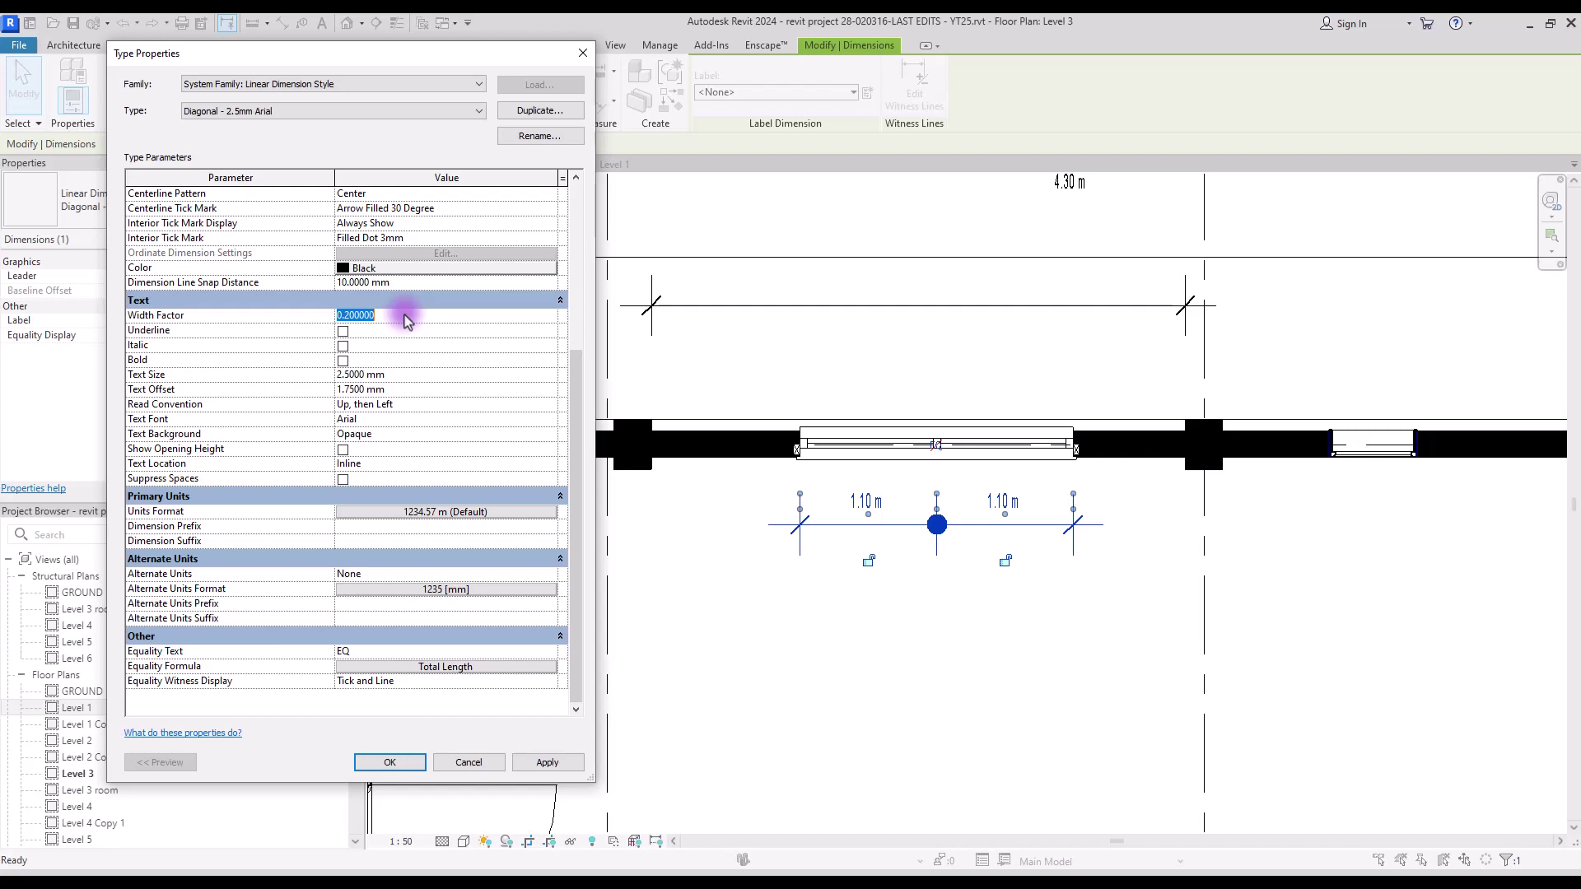
type("1")
key("Return")
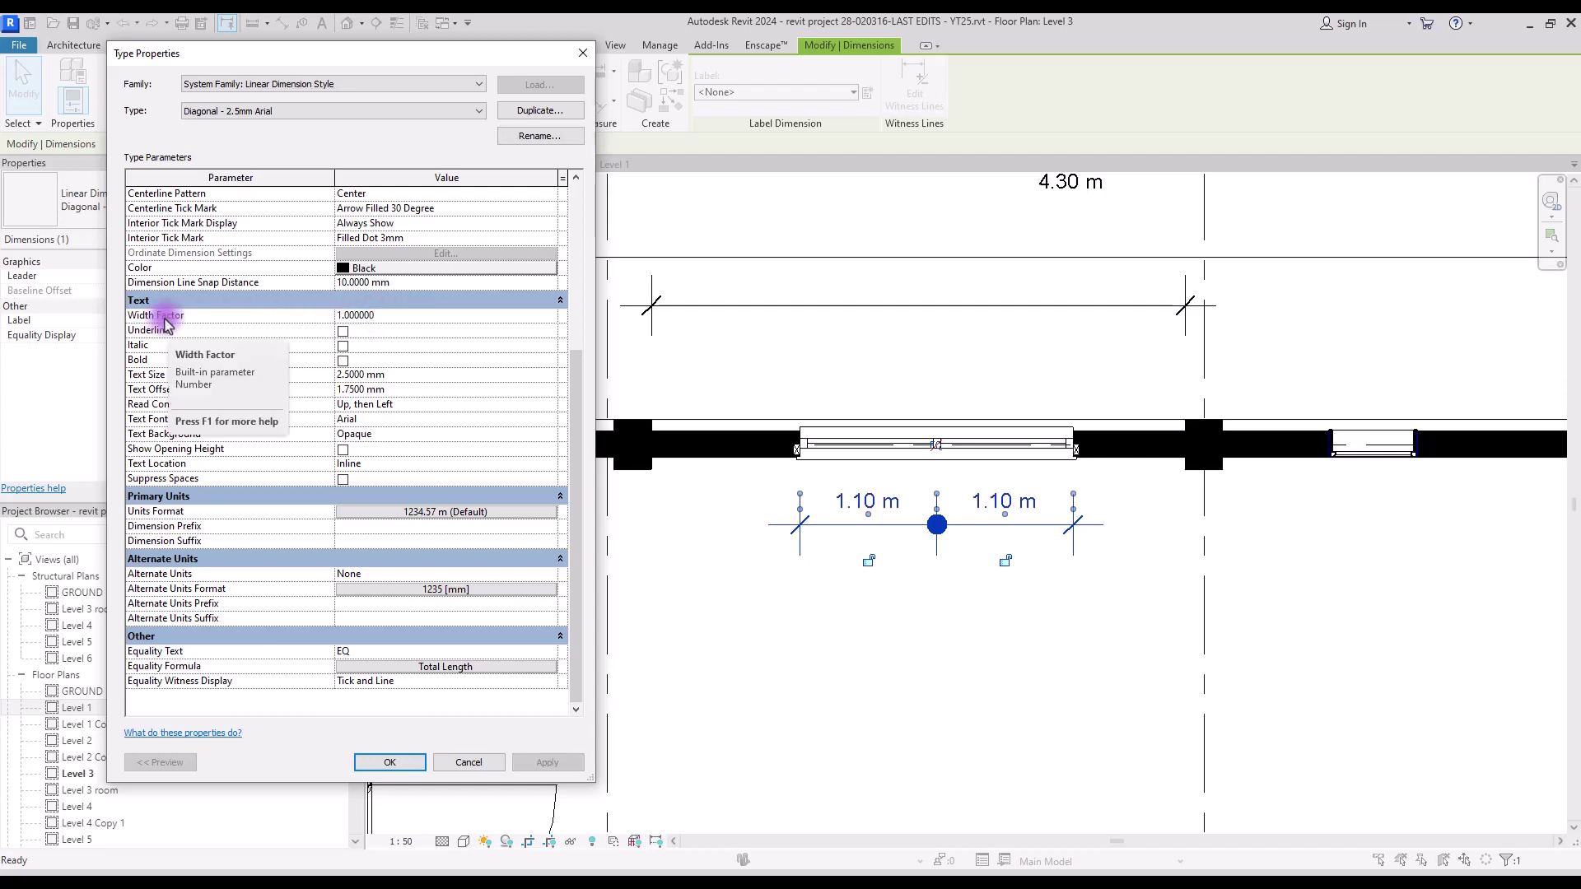
- Turn on underline, italic and bold for the dimension type's text and apply the changes
left_click(342, 331)
left_click(548, 762)
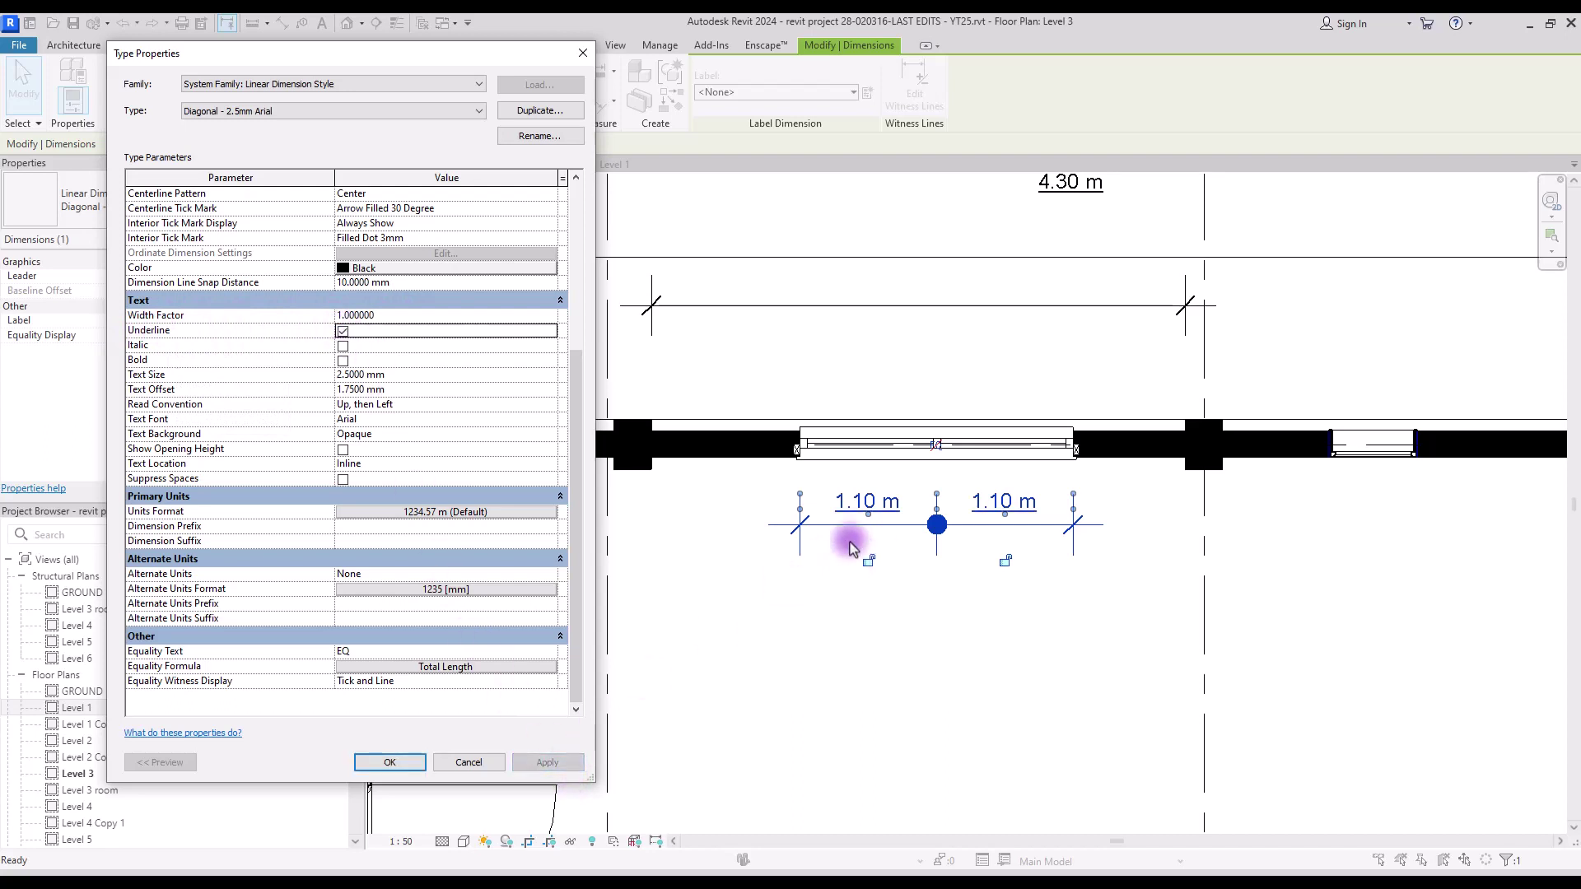
left_click(342, 346)
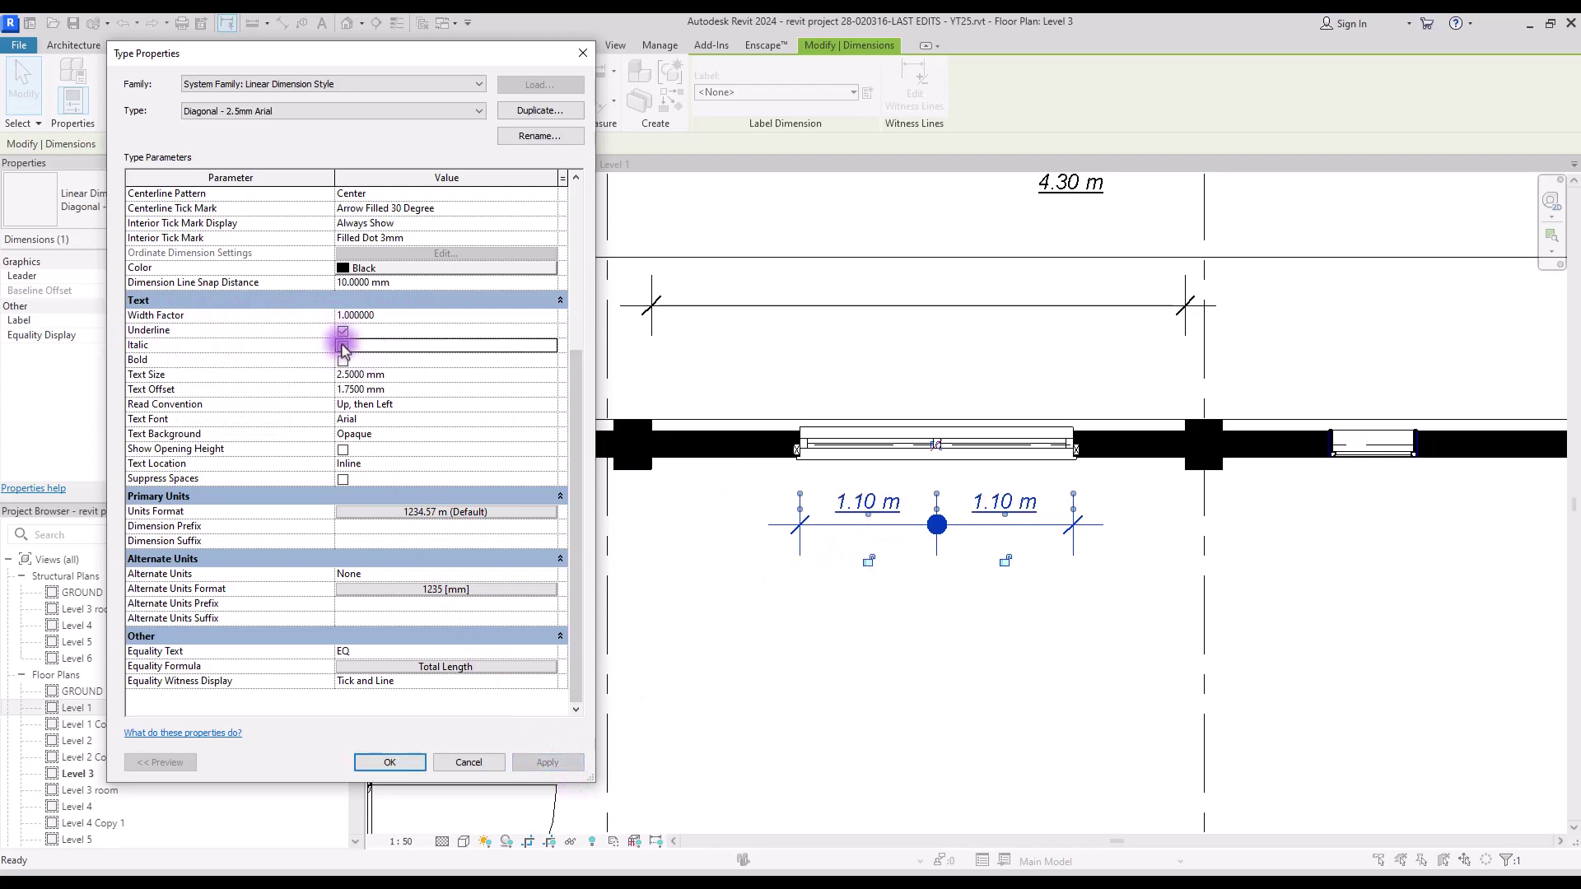
left_click(343, 345)
left_click(548, 762)
left_click(343, 361)
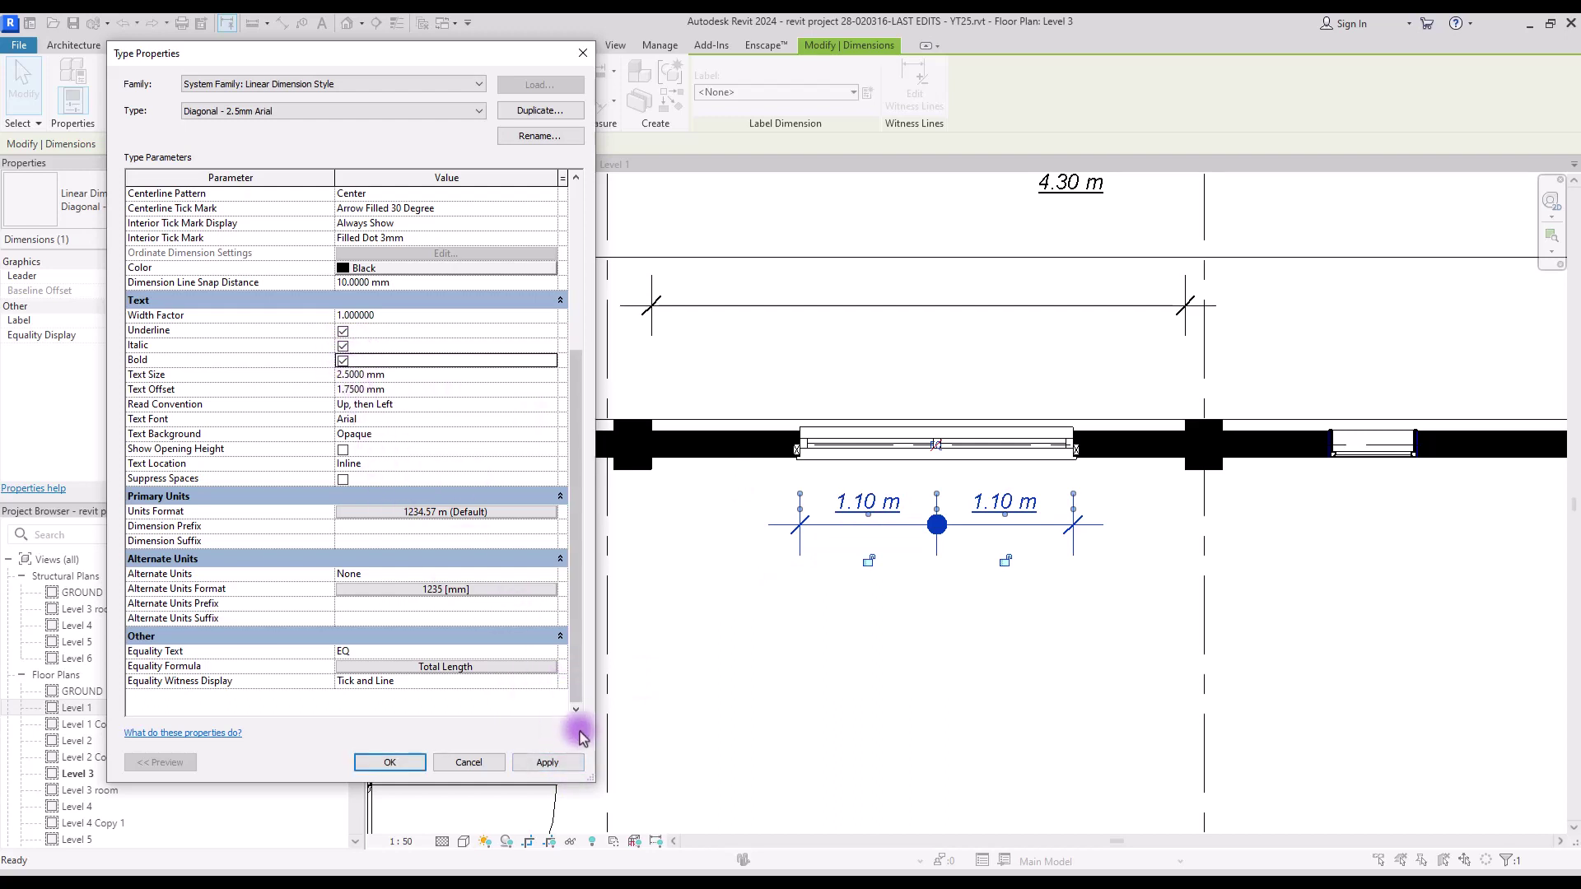
left_click(547, 762)
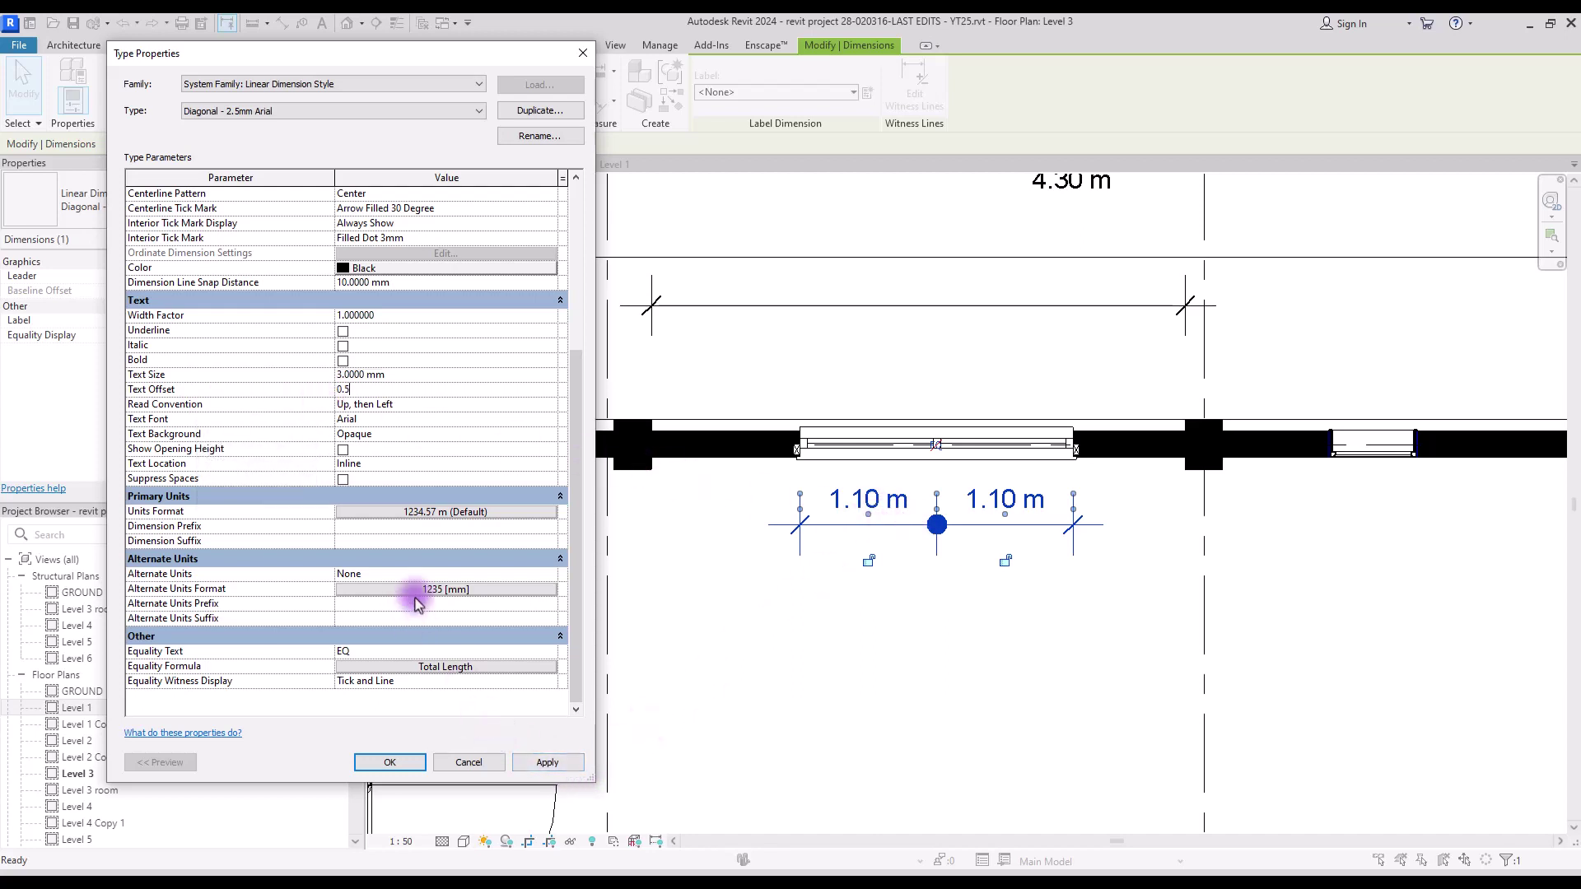
- Try a text offset of 0.5 mm on the dimension type, settle on 3 mm and accept it
left_click(546, 762)
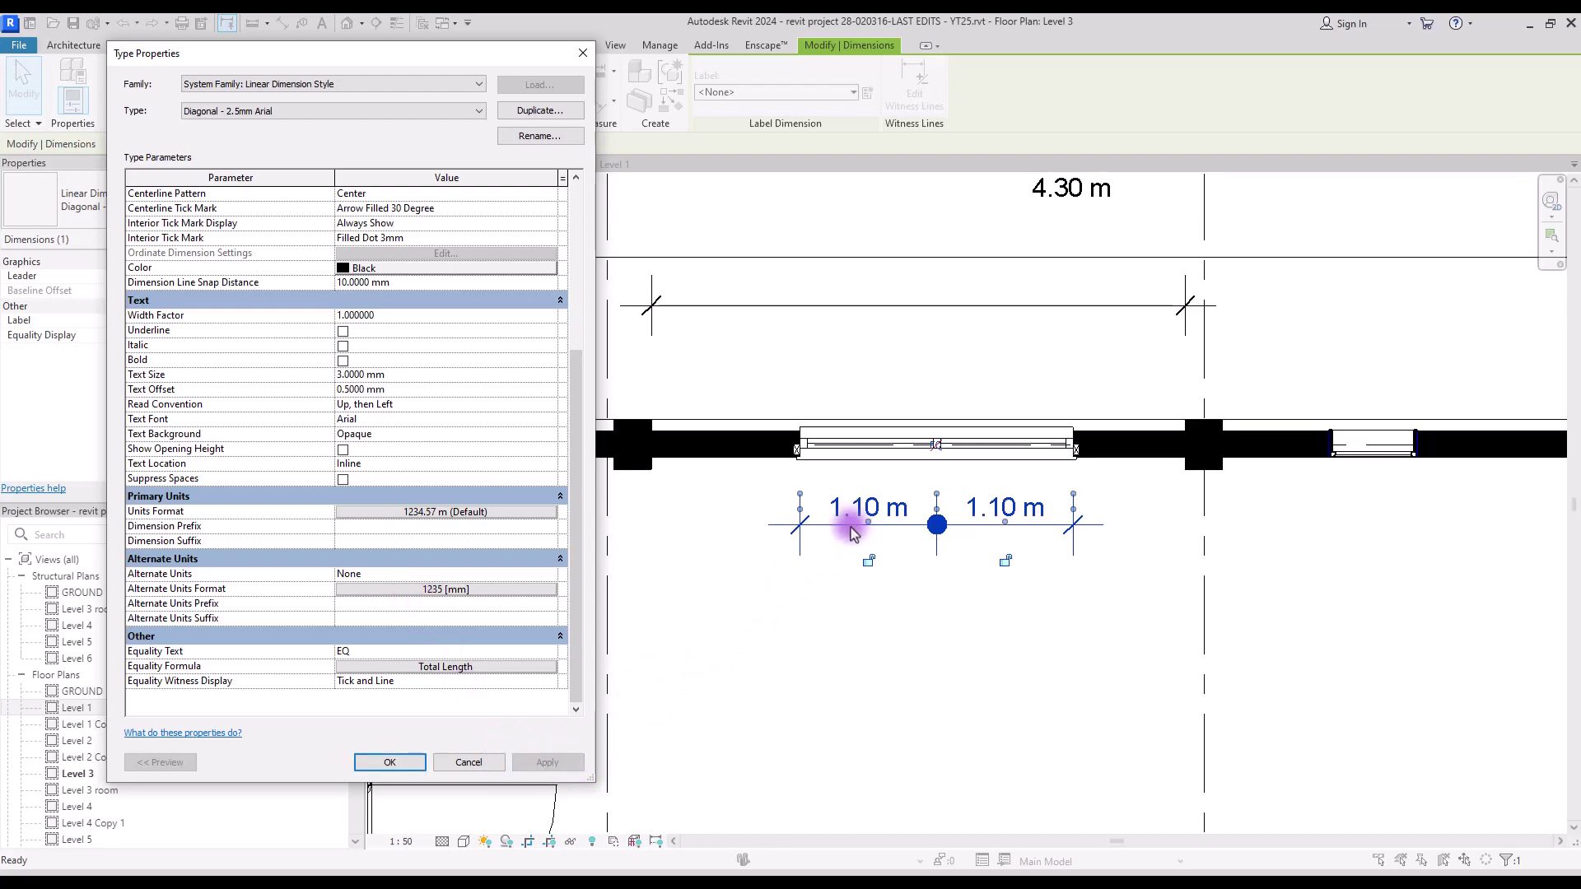
left_click(410, 390)
type("3.")
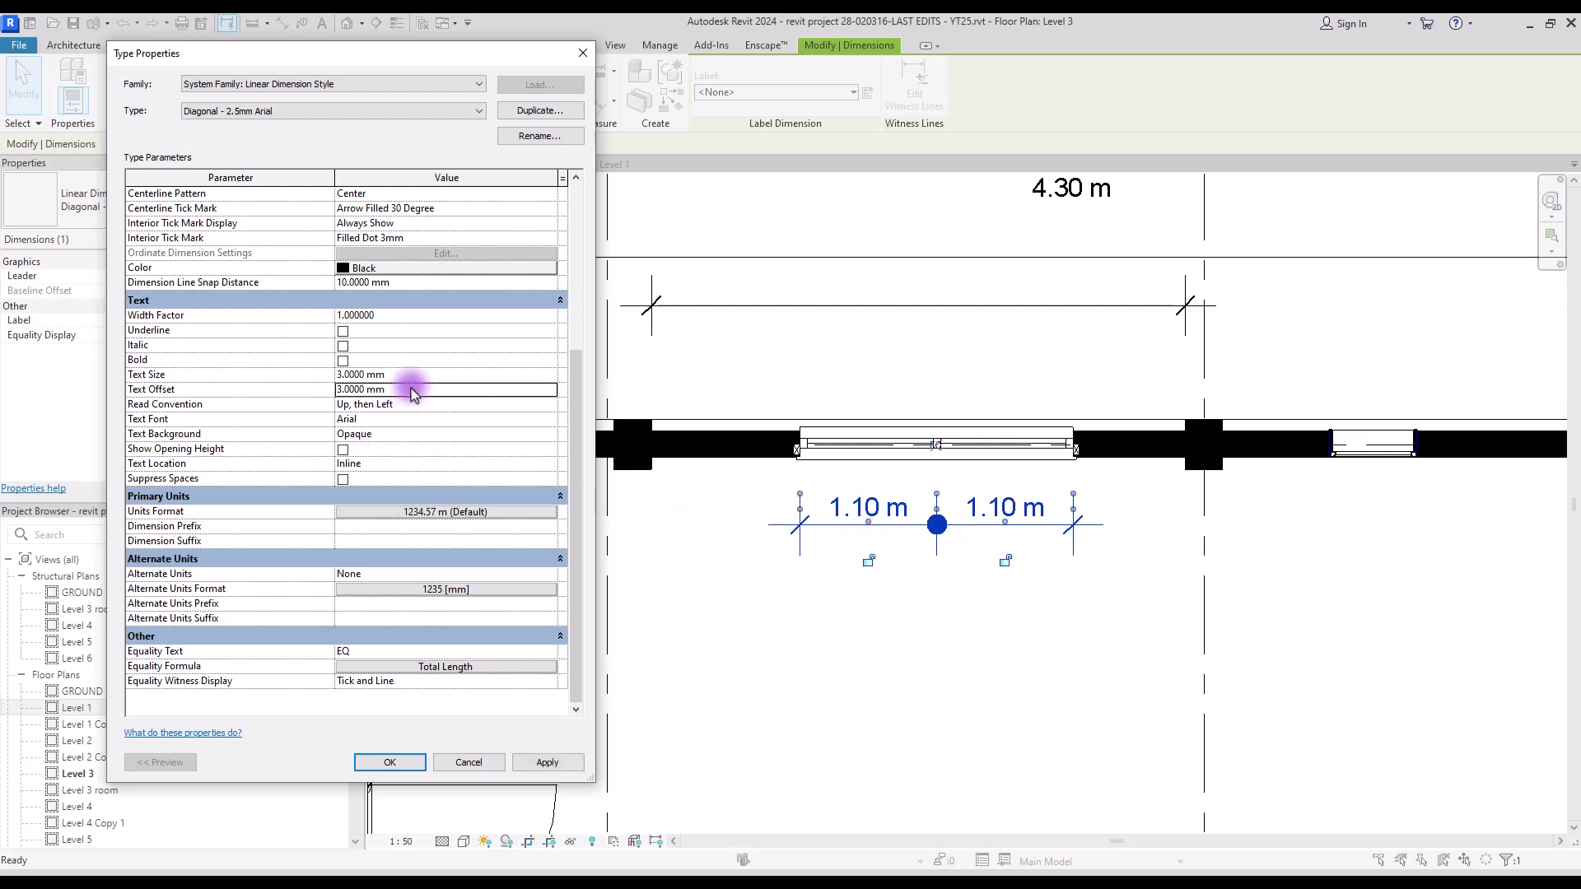
left_click(565, 765)
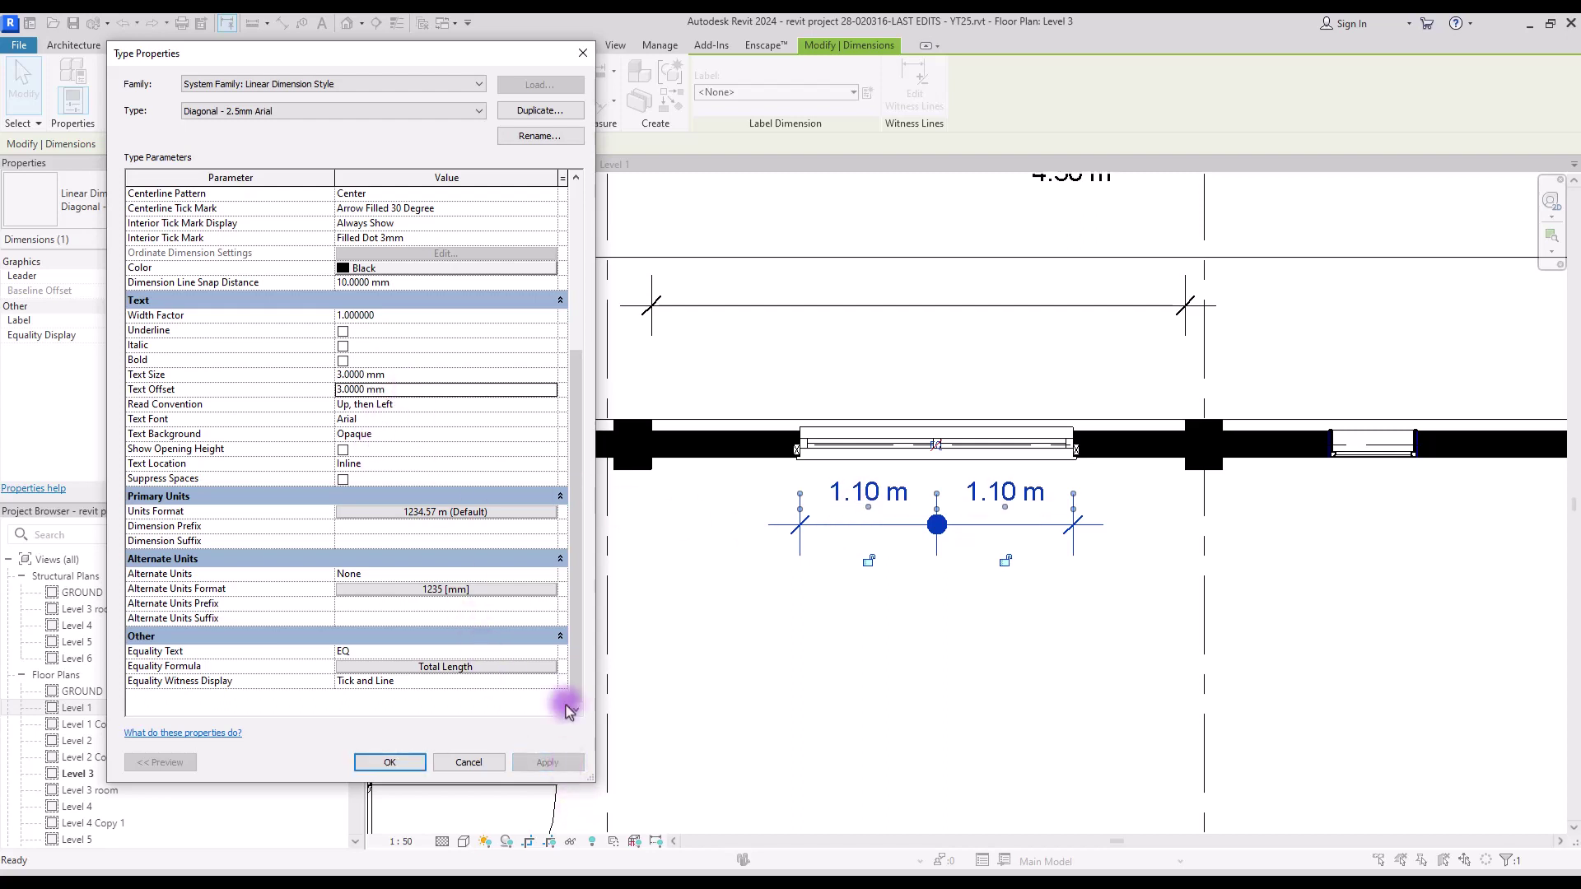
left_click(362, 389)
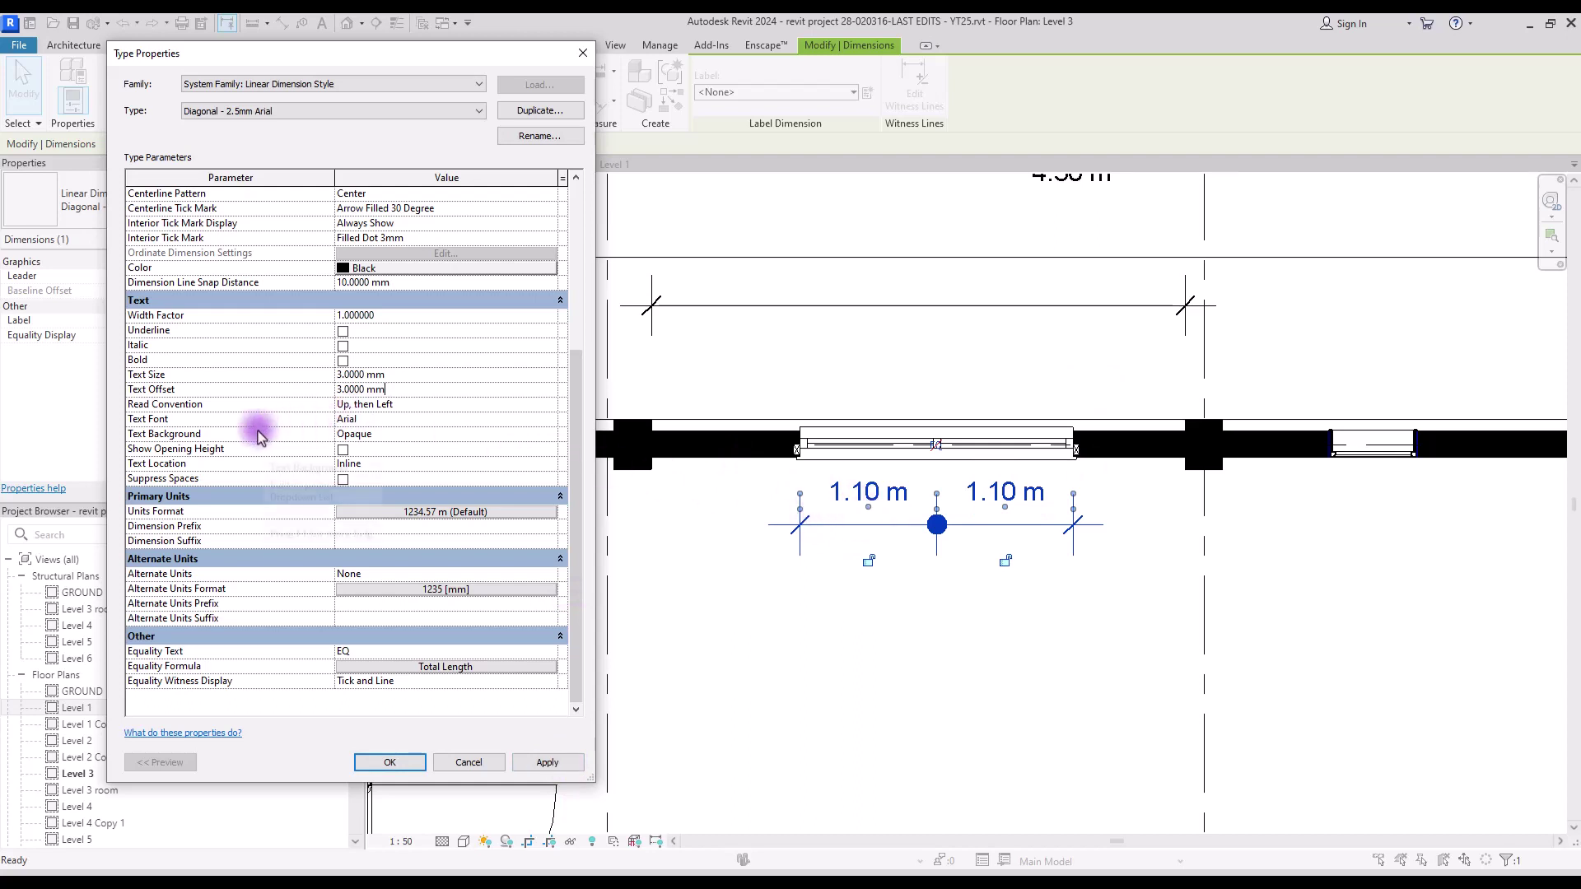
left_click(389, 762)
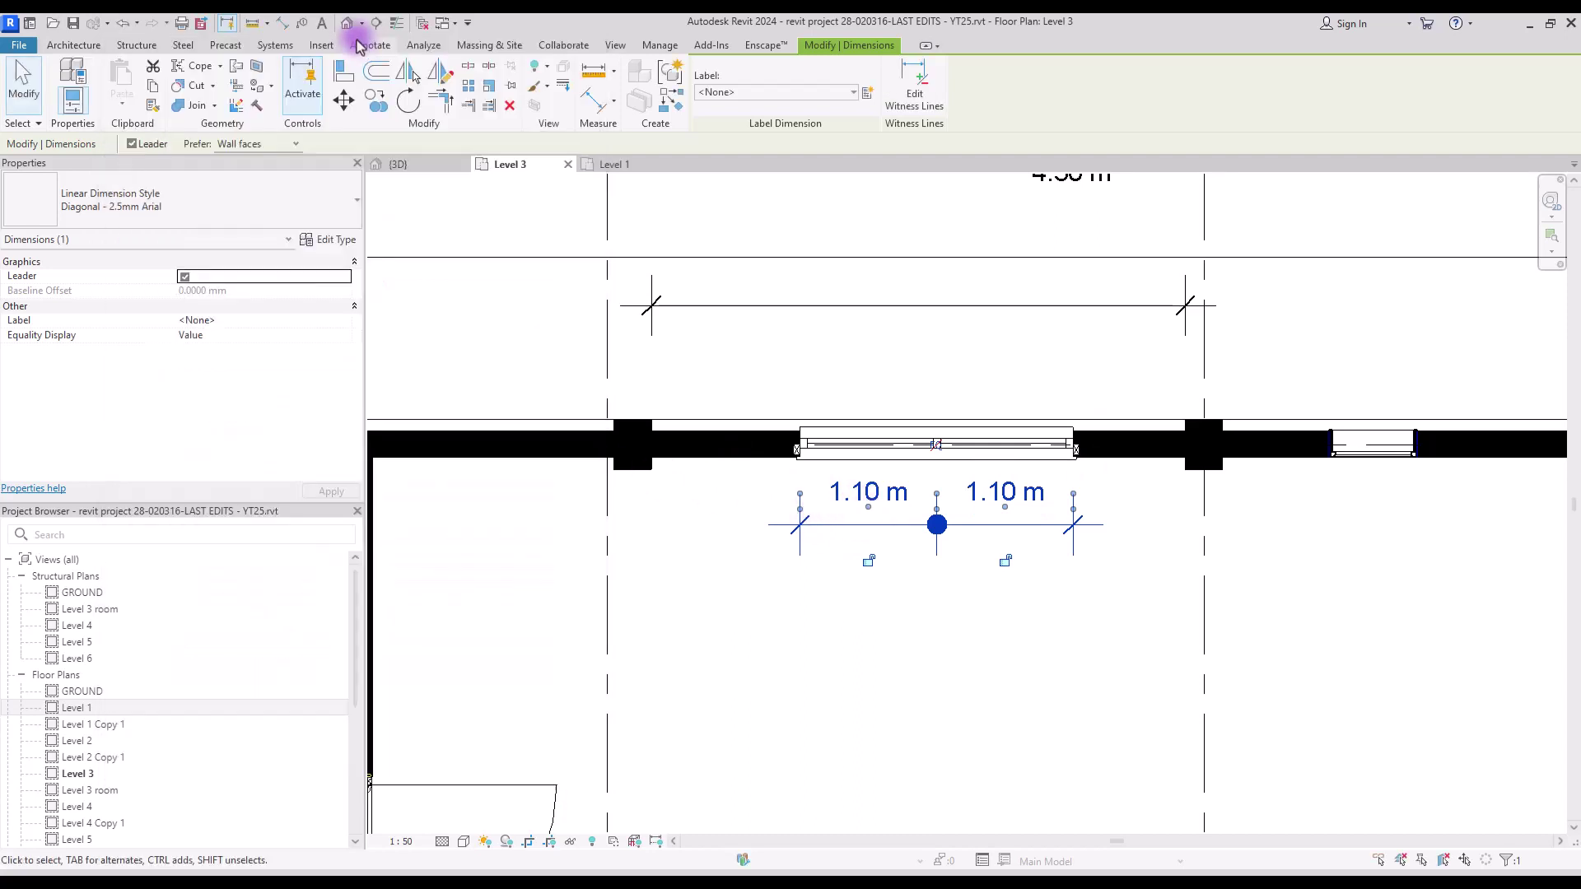
- Place an aligned dimension string along the vertical double-door wall from the grid C wall to the grid D wall, including both door edges
left_click(370, 48)
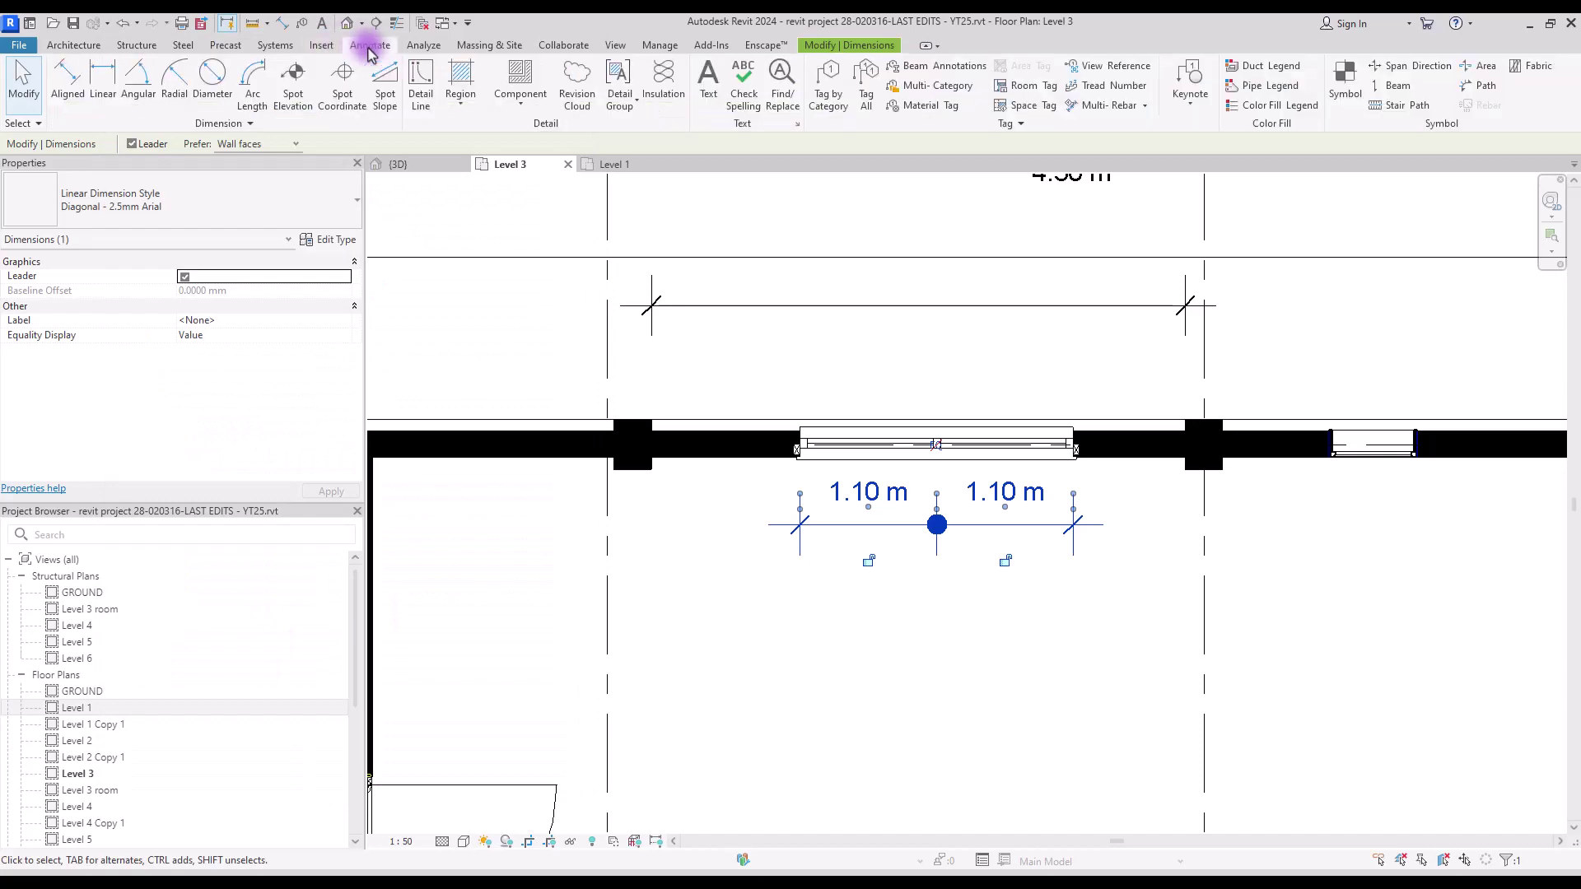
left_click(68, 81)
scroll(895, 329, "down", 1)
scroll(895, 329, "down", 4)
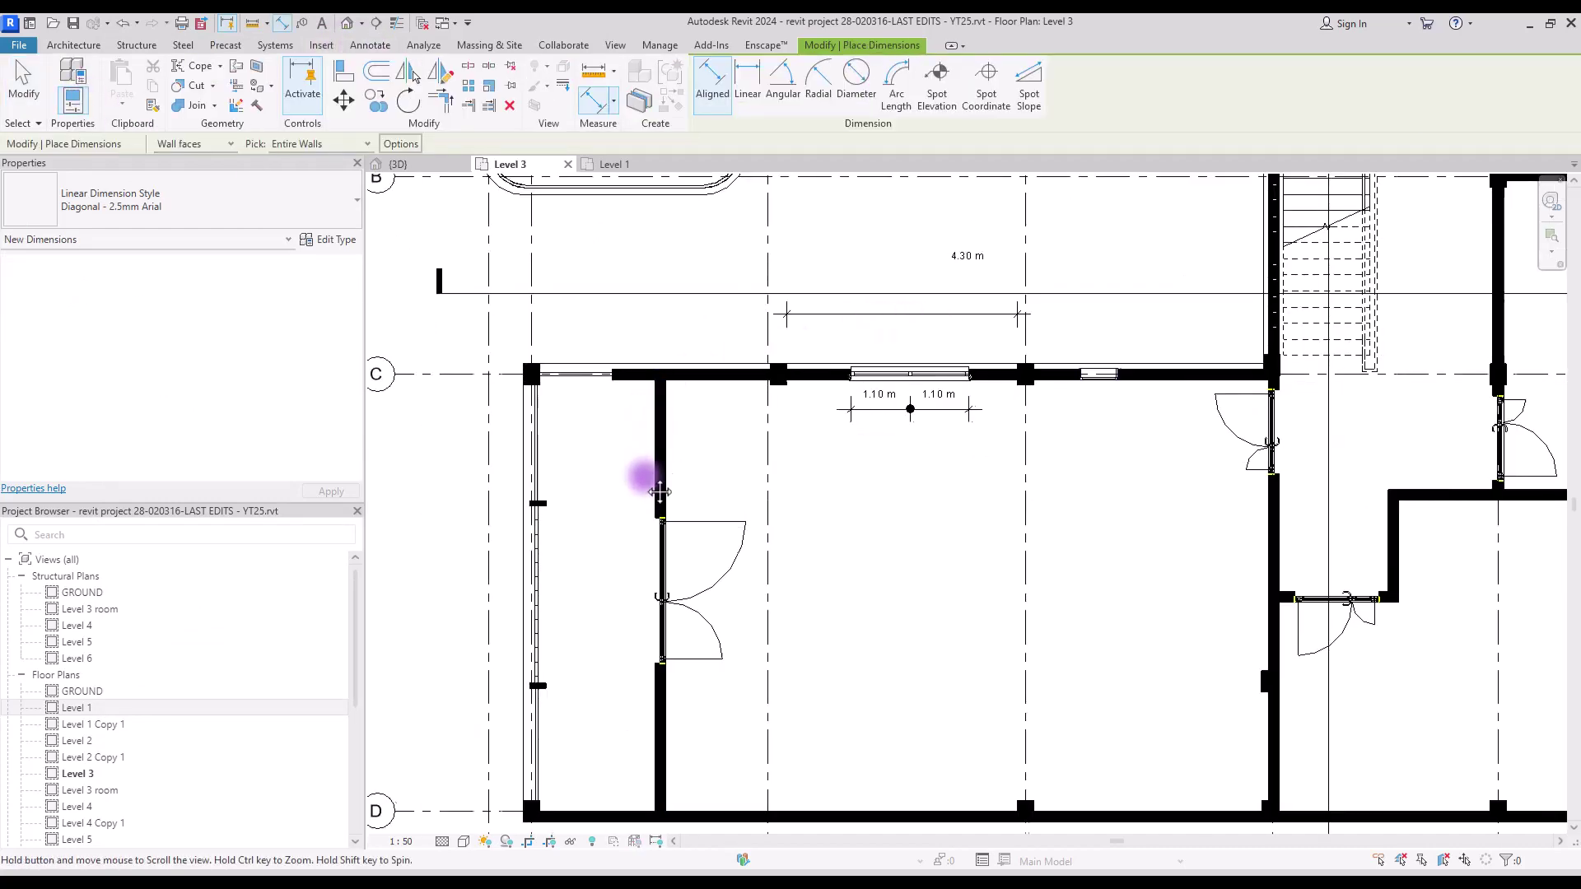
scroll(688, 363, "up", 2)
scroll(713, 251, "up", 3)
left_click(715, 239)
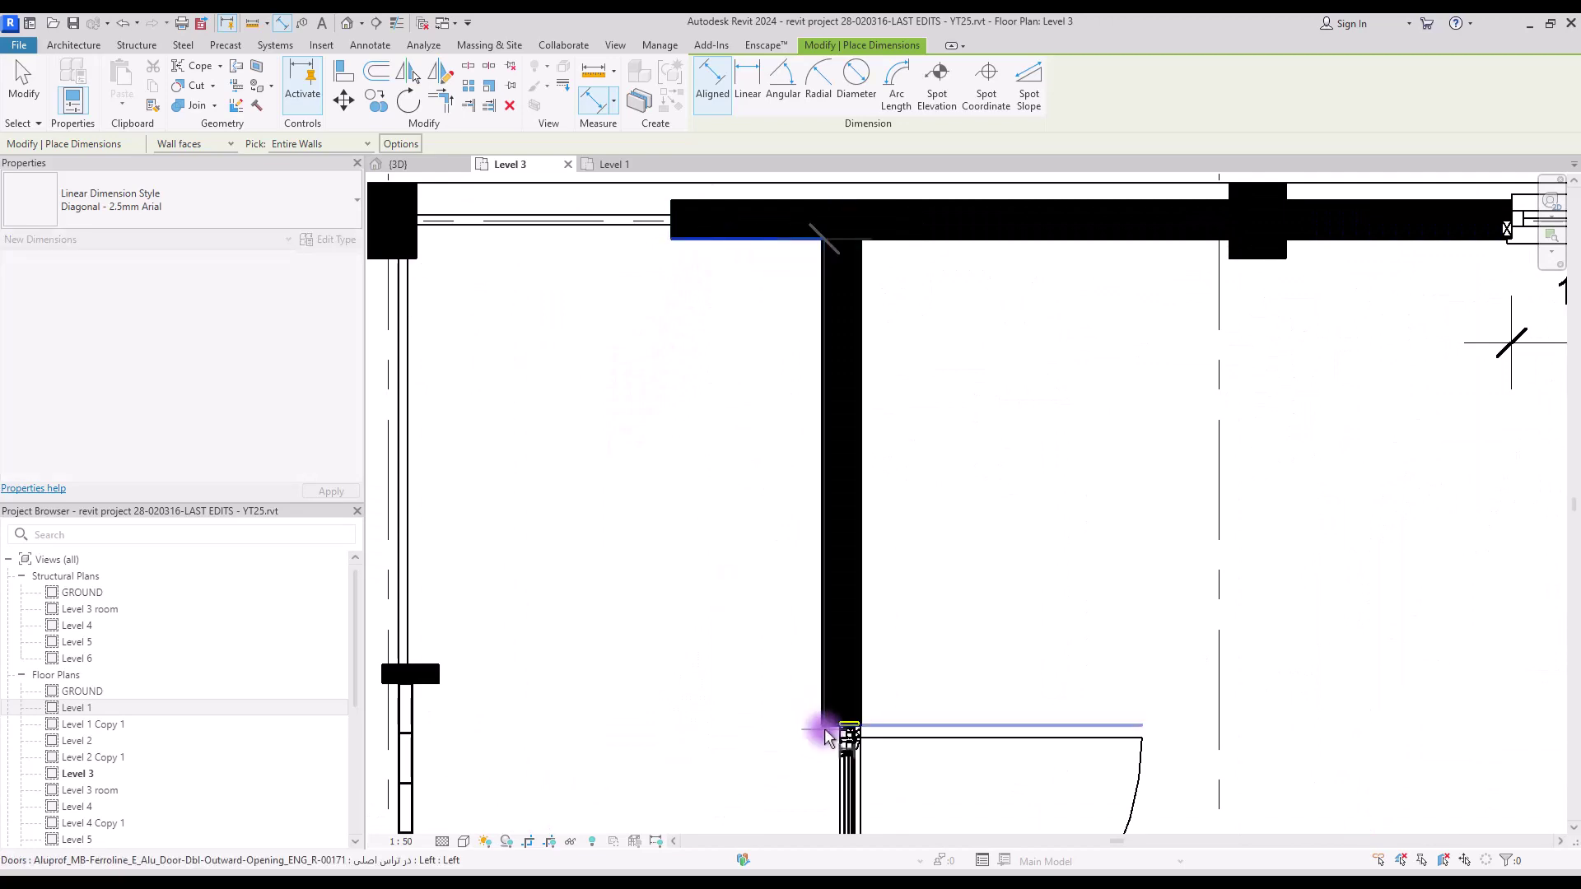
scroll(836, 731, "down", 5, "ctrl")
left_click(818, 682)
scroll(789, 695, "down", 3)
left_click(798, 271)
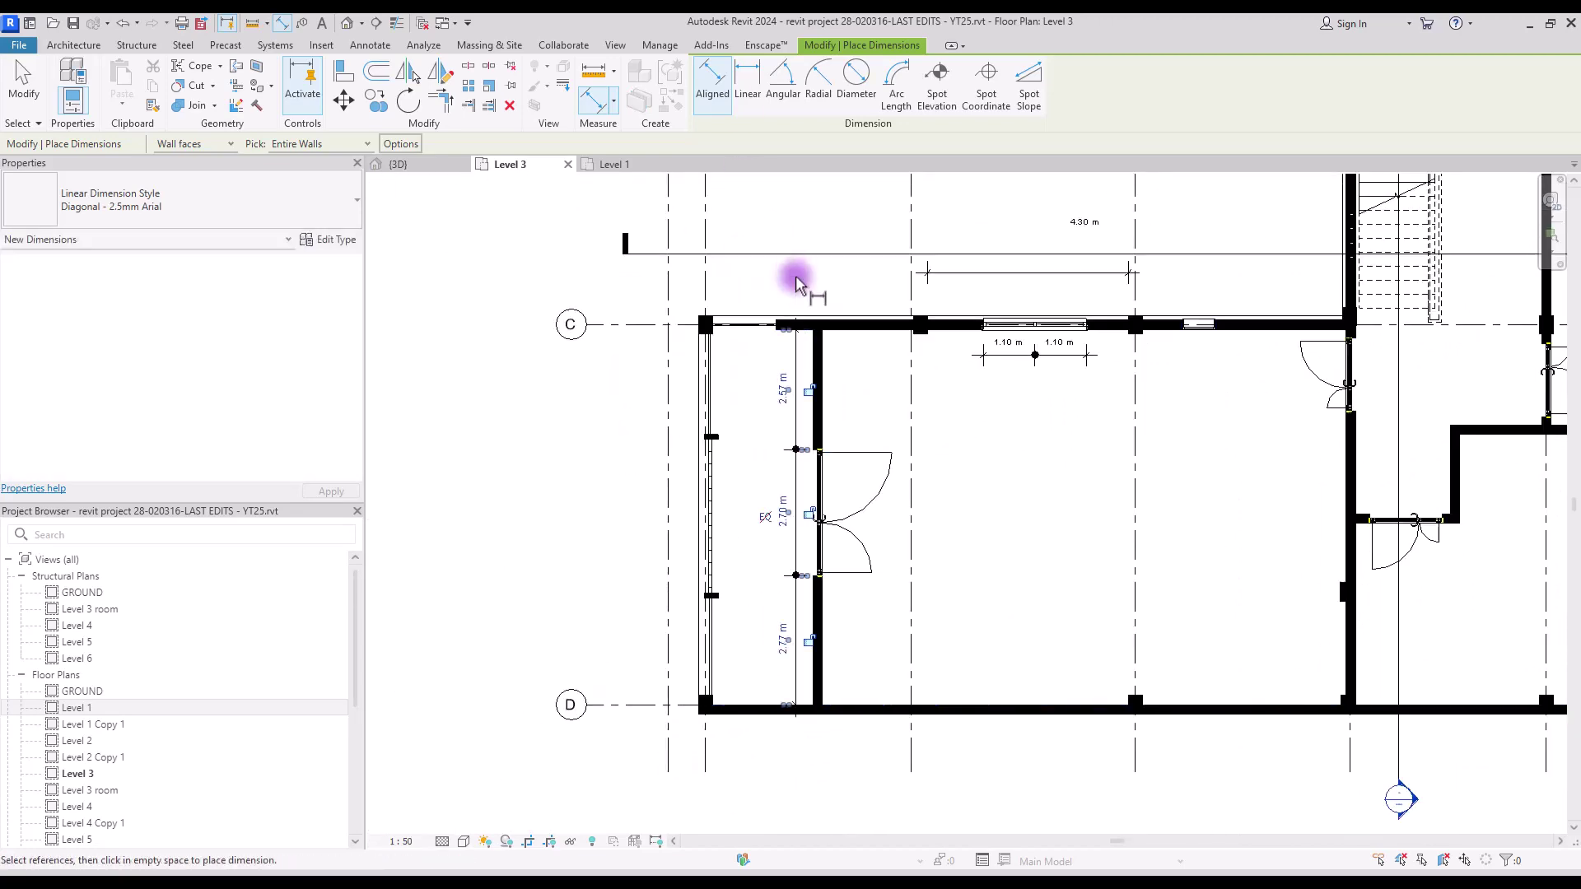
key("Escape")
key("Escape")
- Try the Horizontal read convention for the door wall dimension's type and settle on Right, then Up
scroll(705, 437, "up", 3)
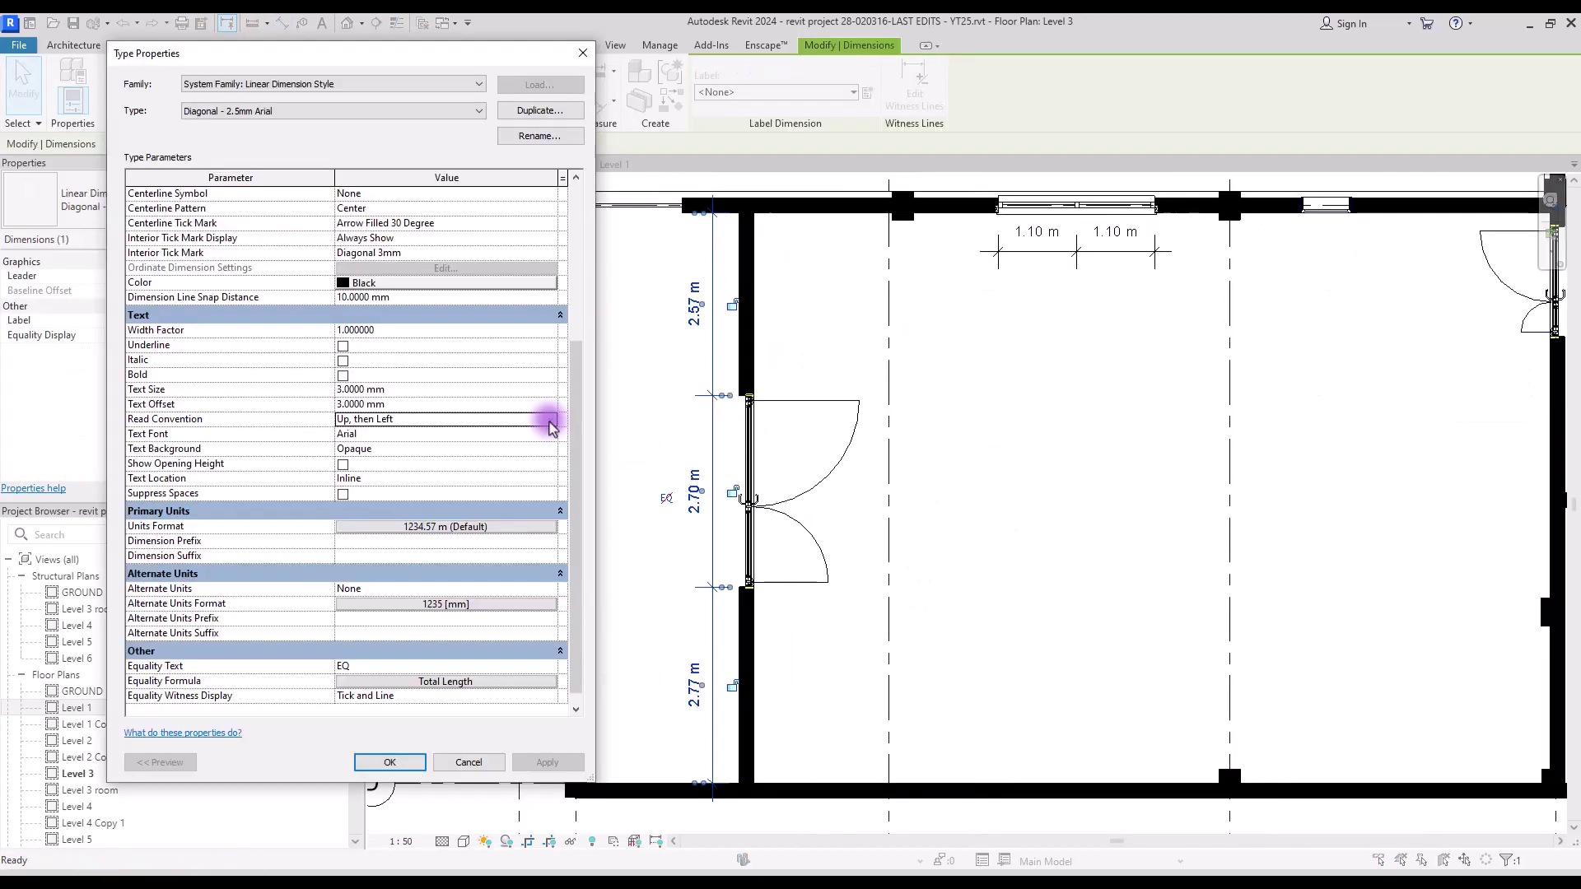
left_click(549, 421)
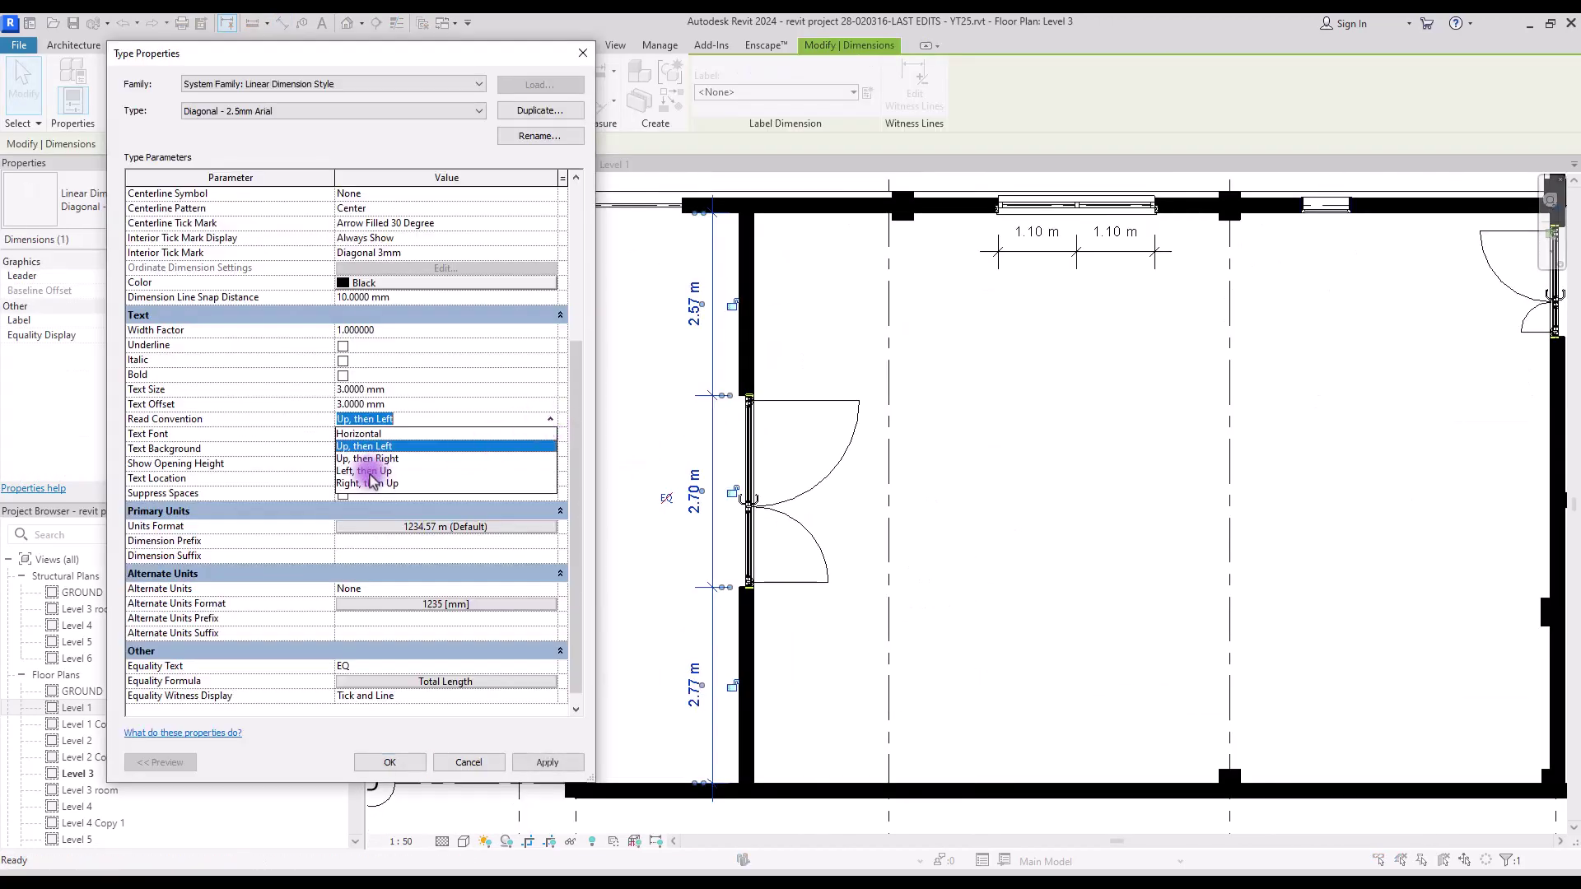
left_click(358, 434)
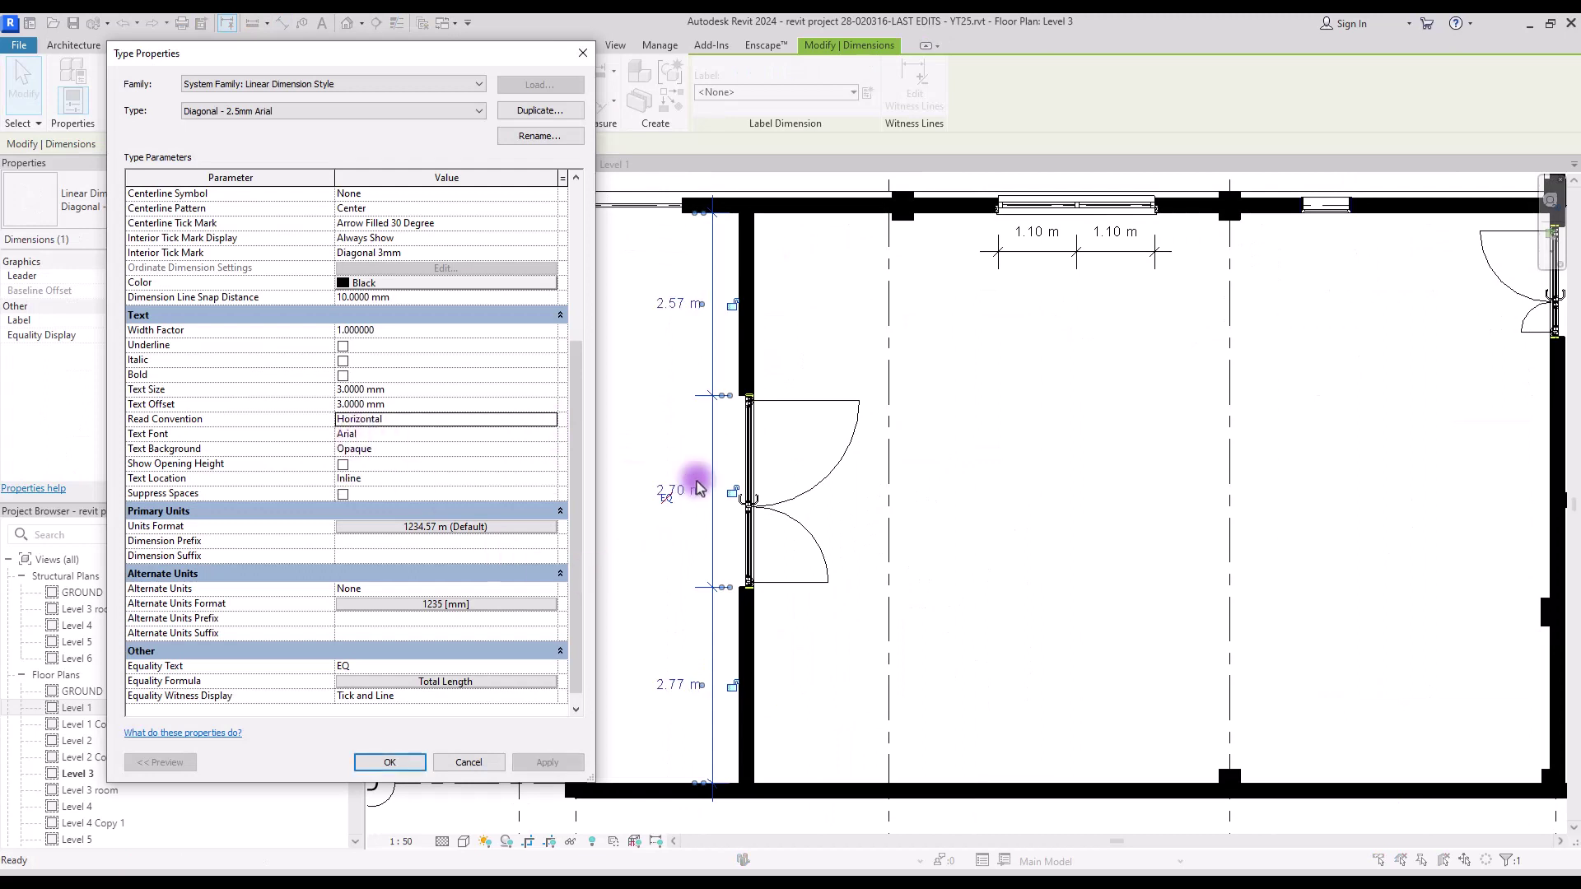
left_click(549, 420)
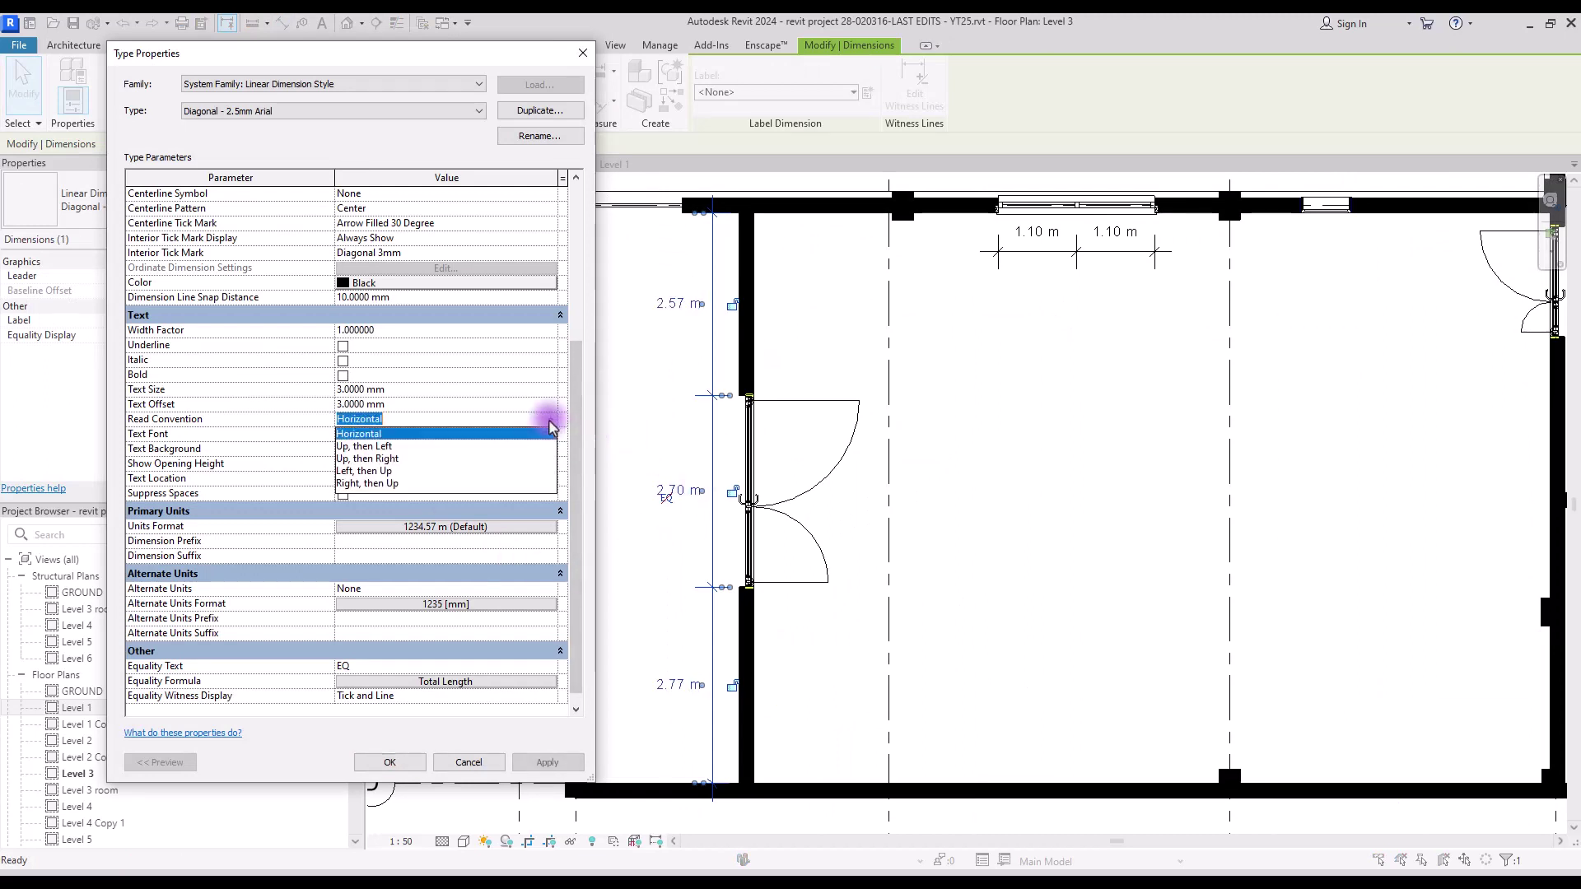
left_click(367, 484)
left_click(548, 762)
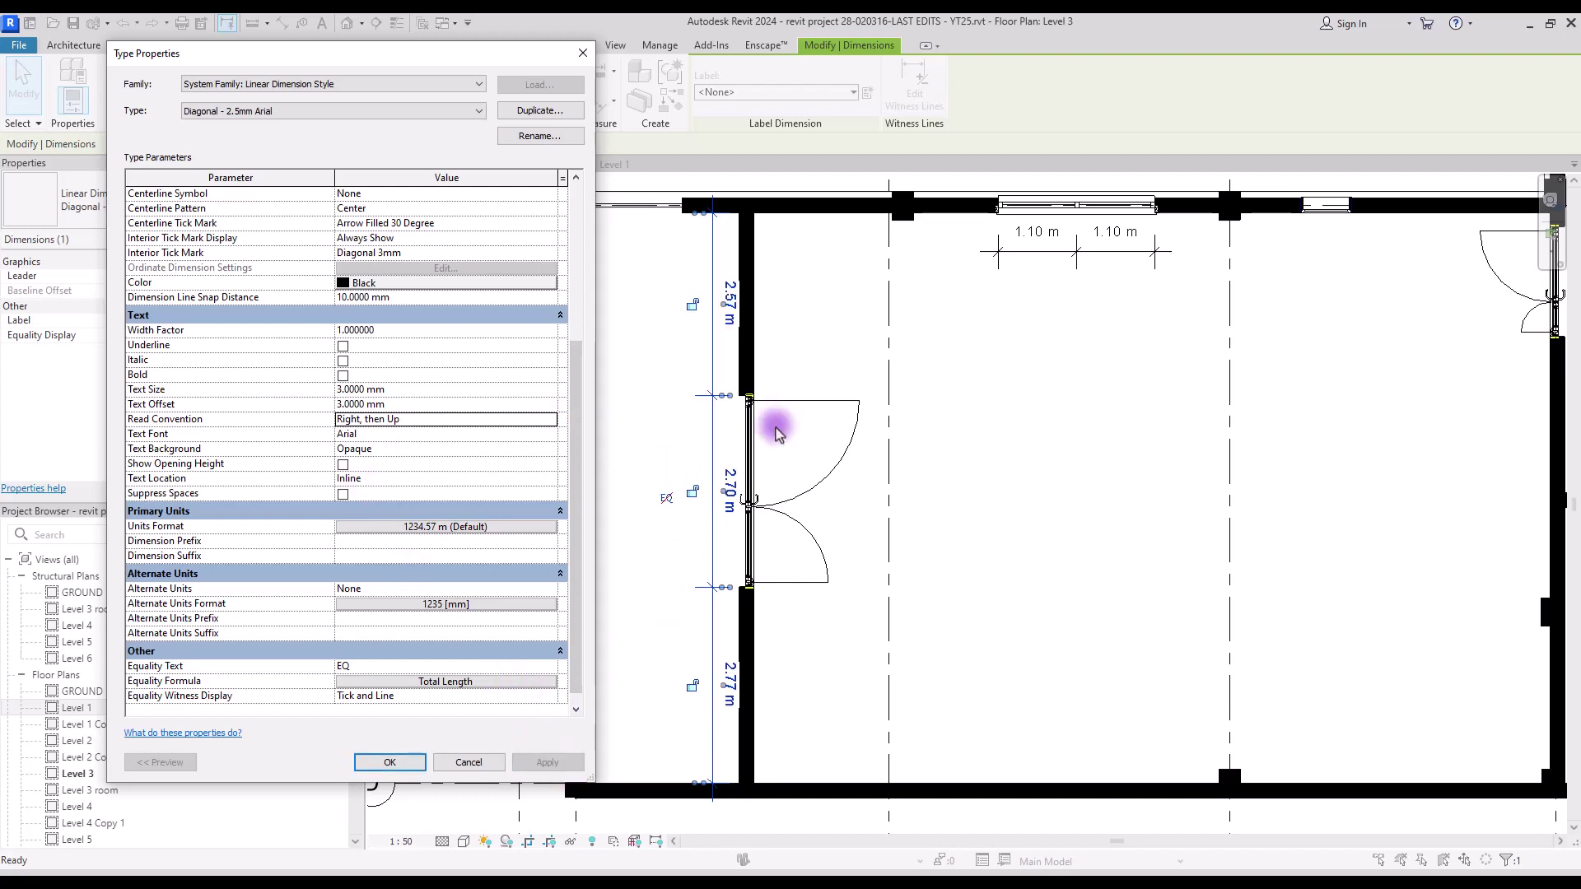
- Set the text font of the dimension type to Calibri
left_click(549, 434)
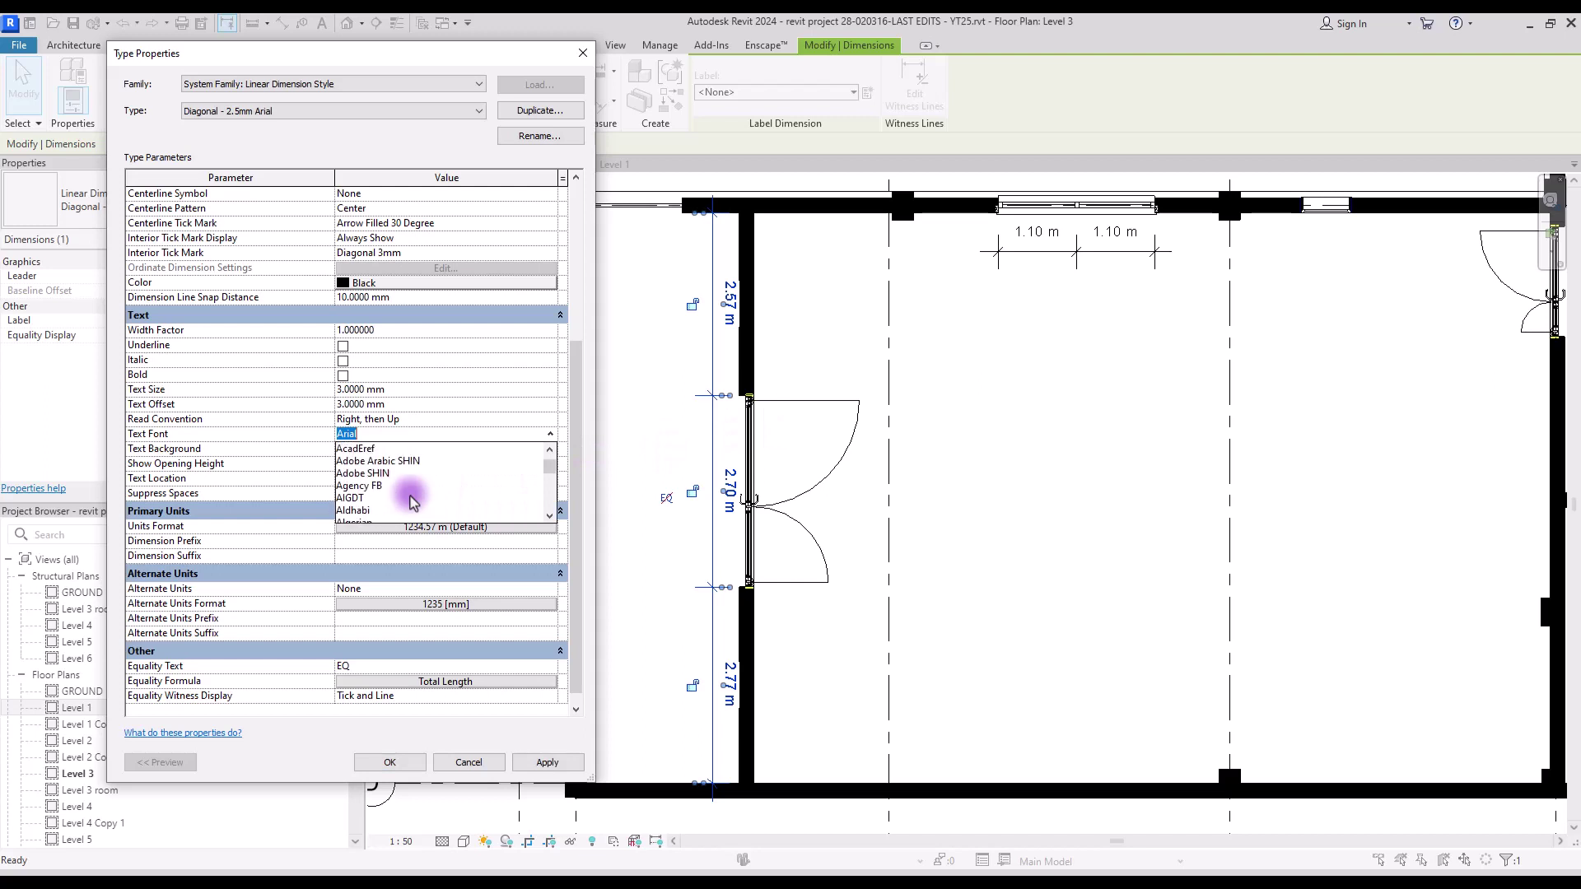
scroll(368, 491, "down", 3)
scroll(444, 486, "down", 10)
left_click(519, 471)
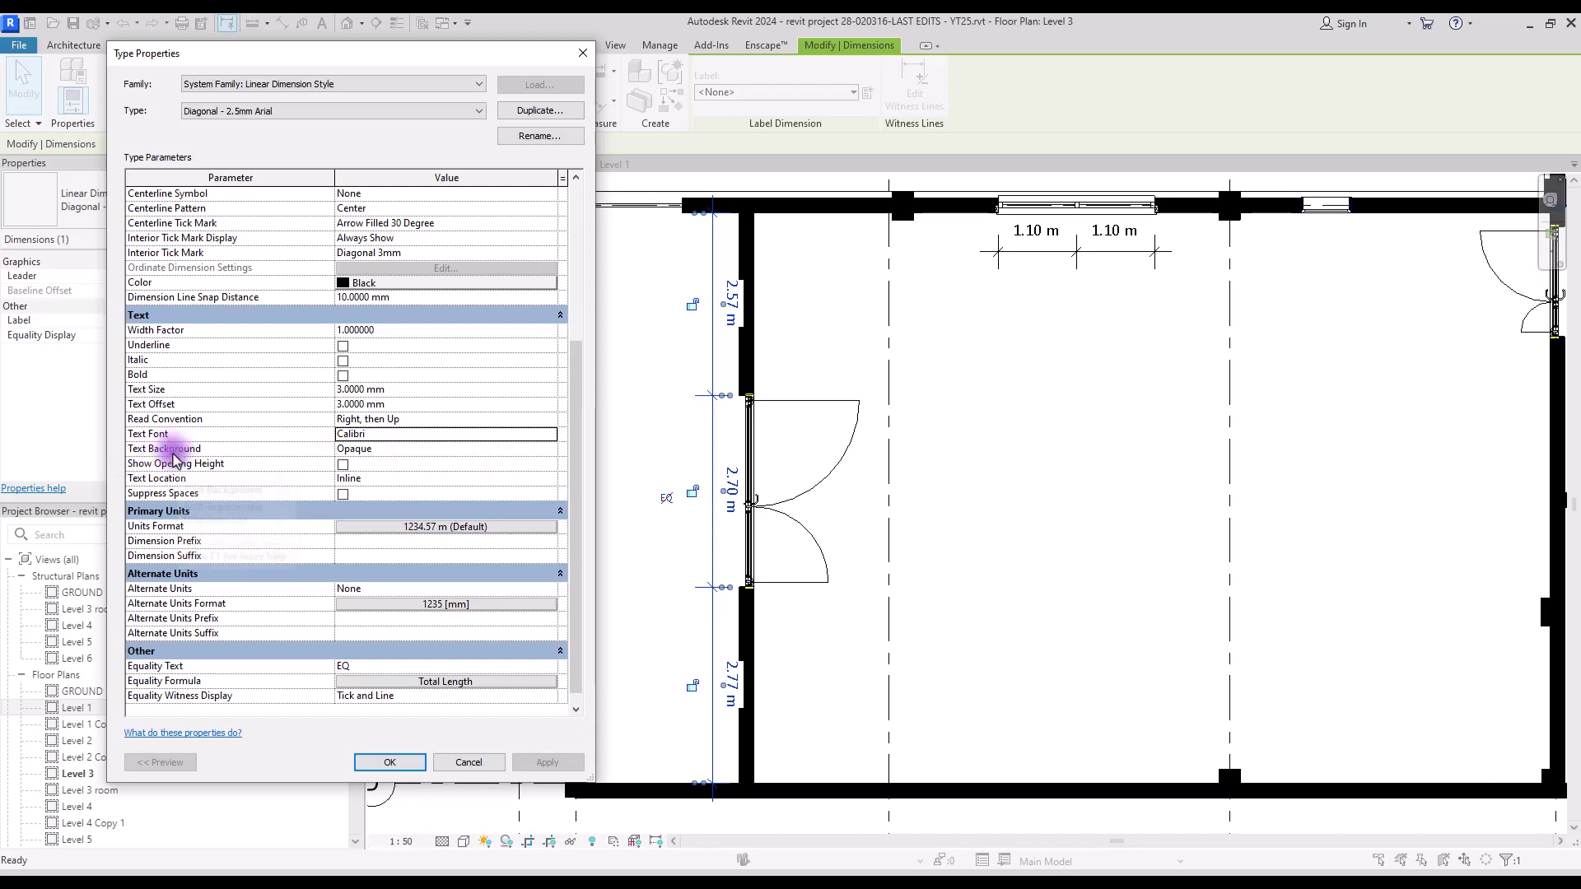
- Try a Transparent text background for the dimension type and return it to Opaque
left_click(547, 452)
left_click(356, 475)
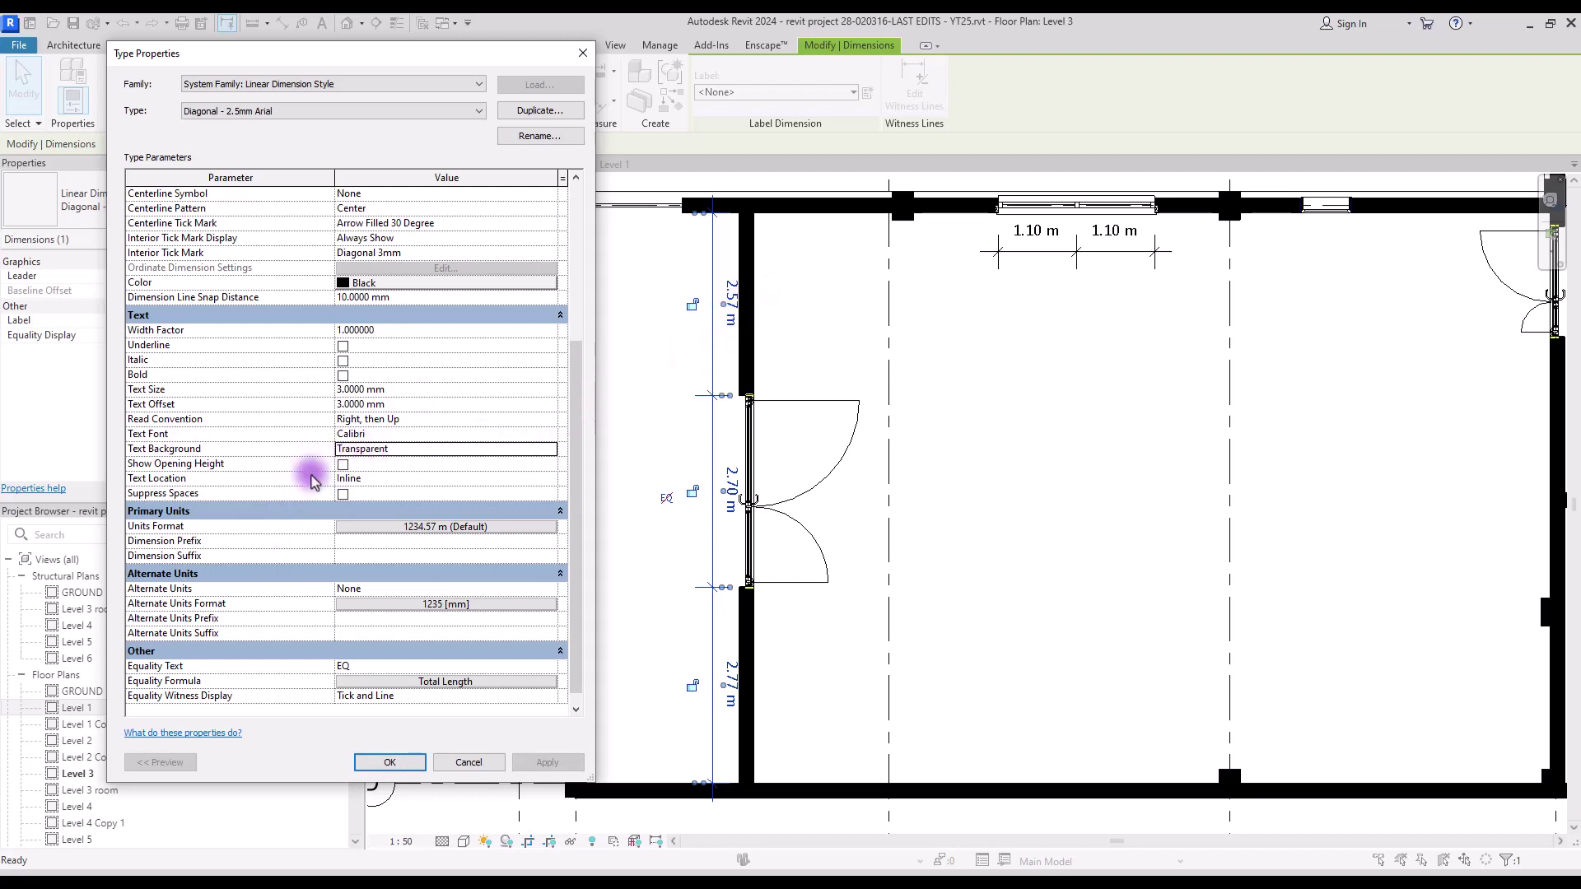
key("Up")
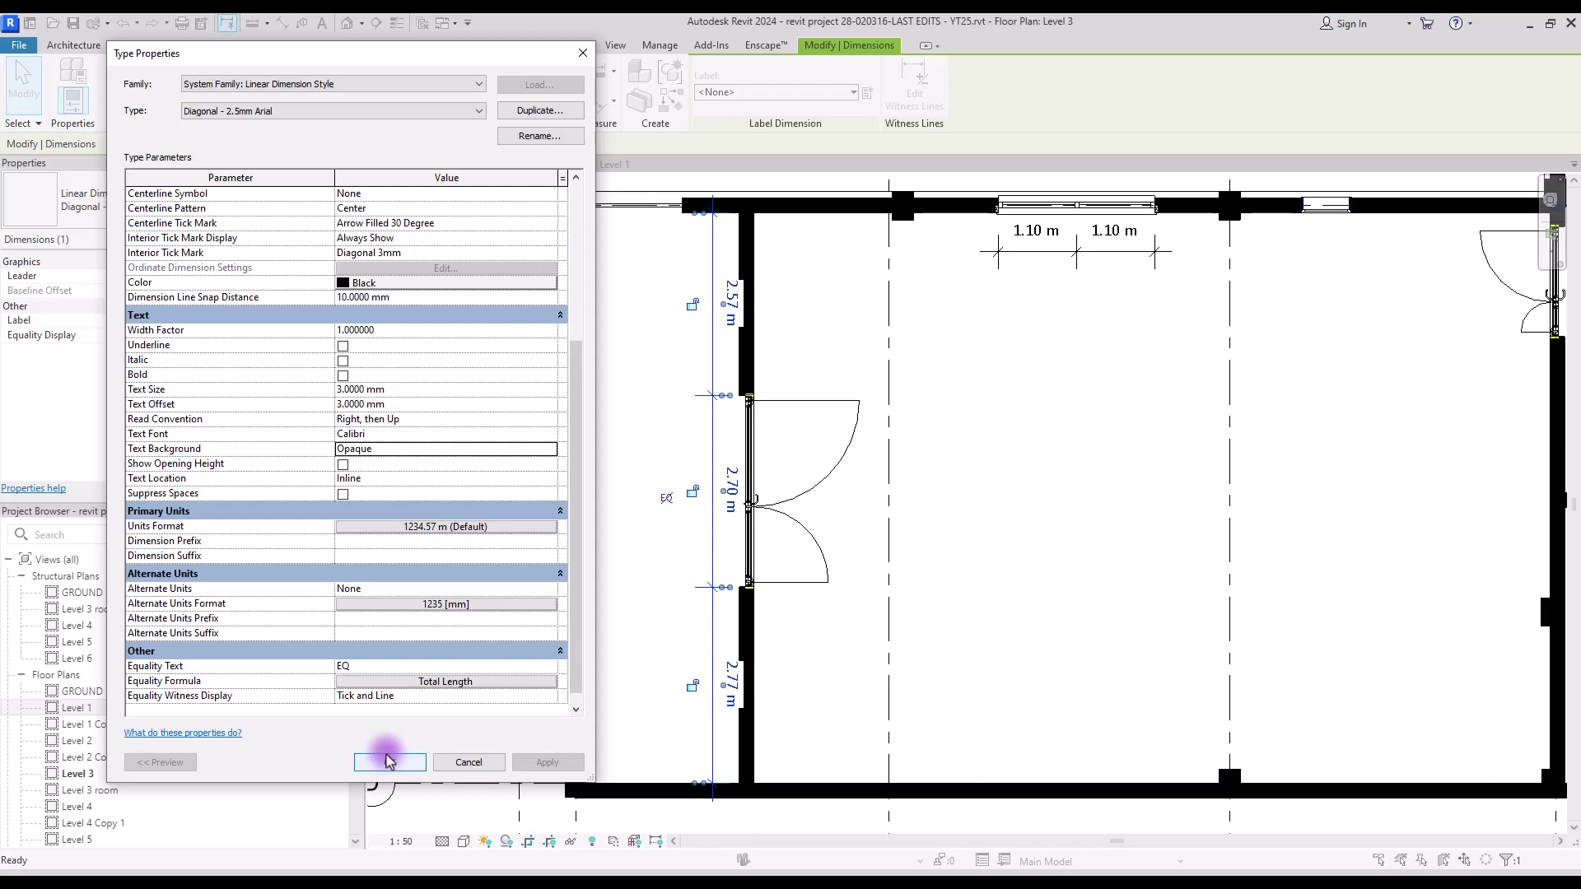
- Turn on Show Opening Height for the dimension type and place an aligned dimension across the narrow window, above the wall
left_click(239, 464)
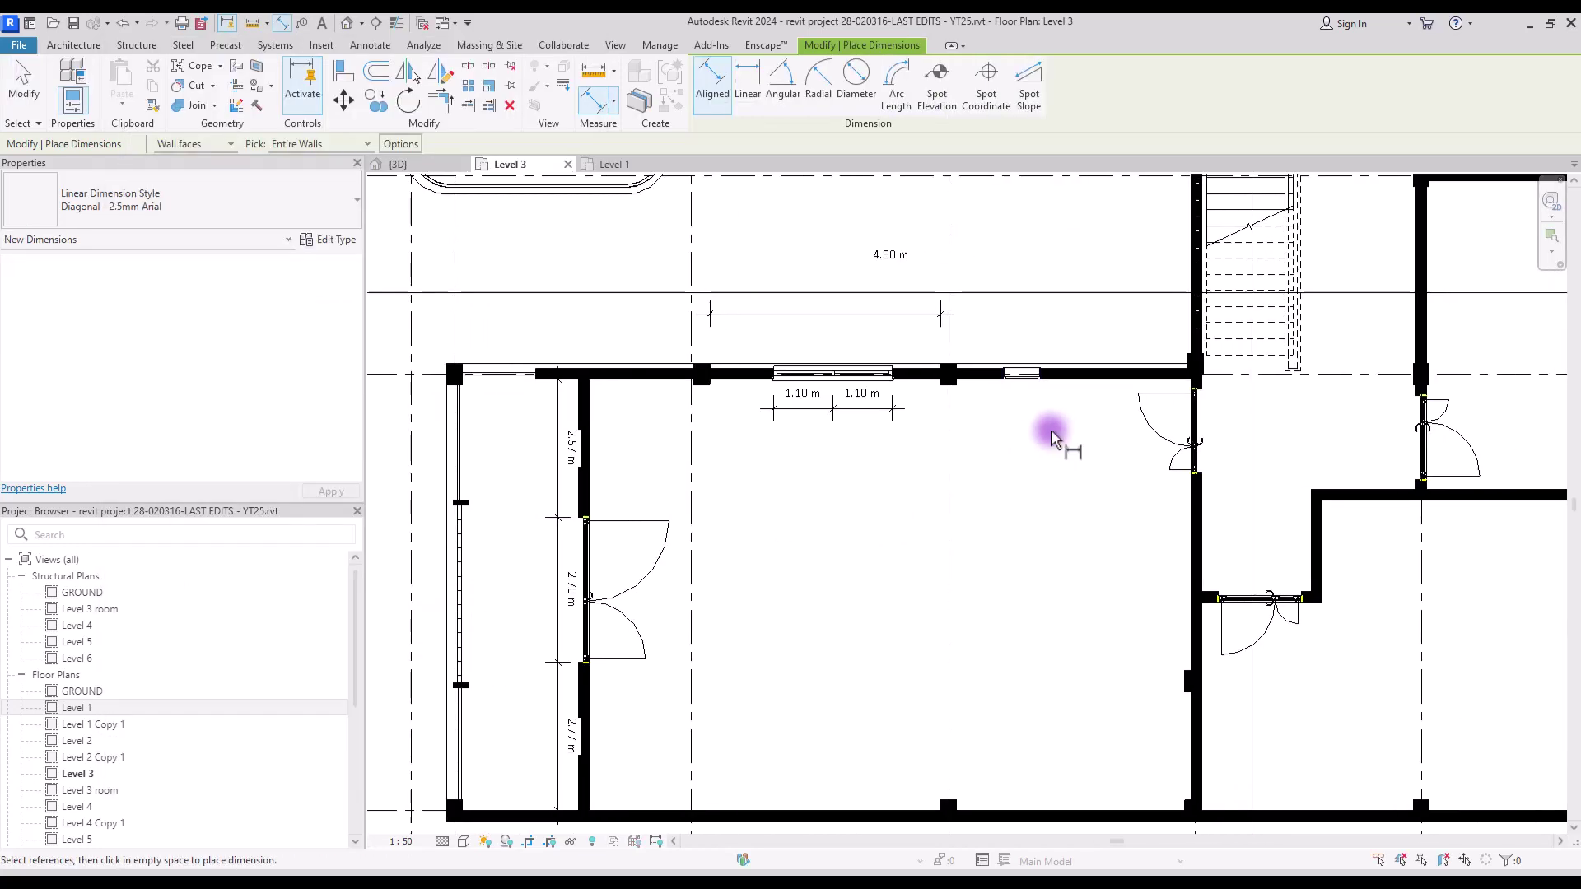
scroll(1035, 366, "up", 3)
left_click(1045, 409)
left_click(1185, 329)
key("Escape")
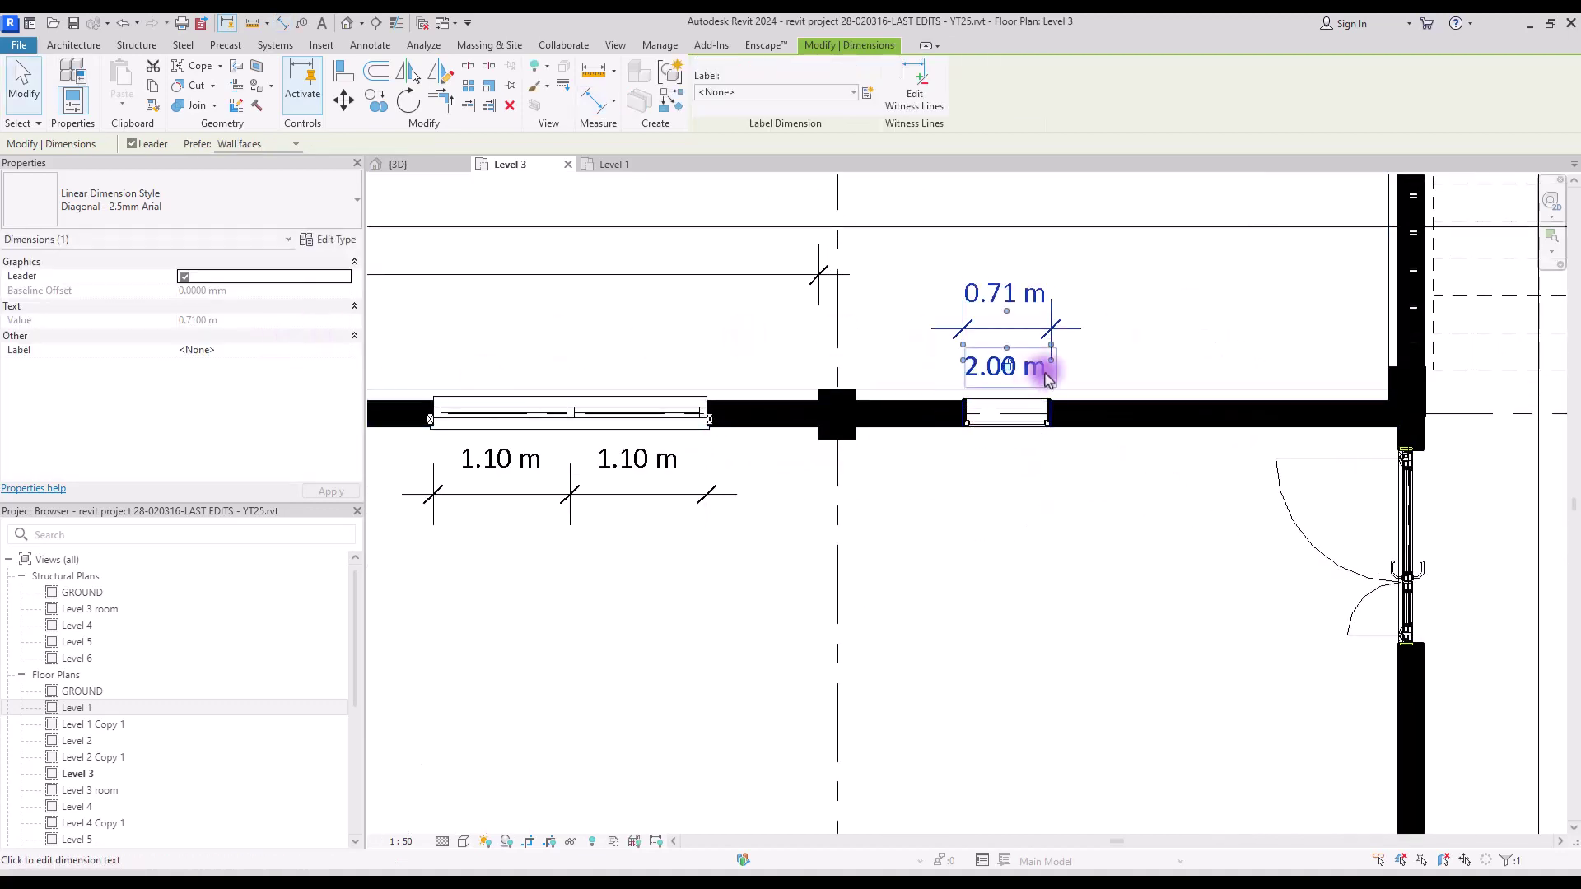
key("Escape")
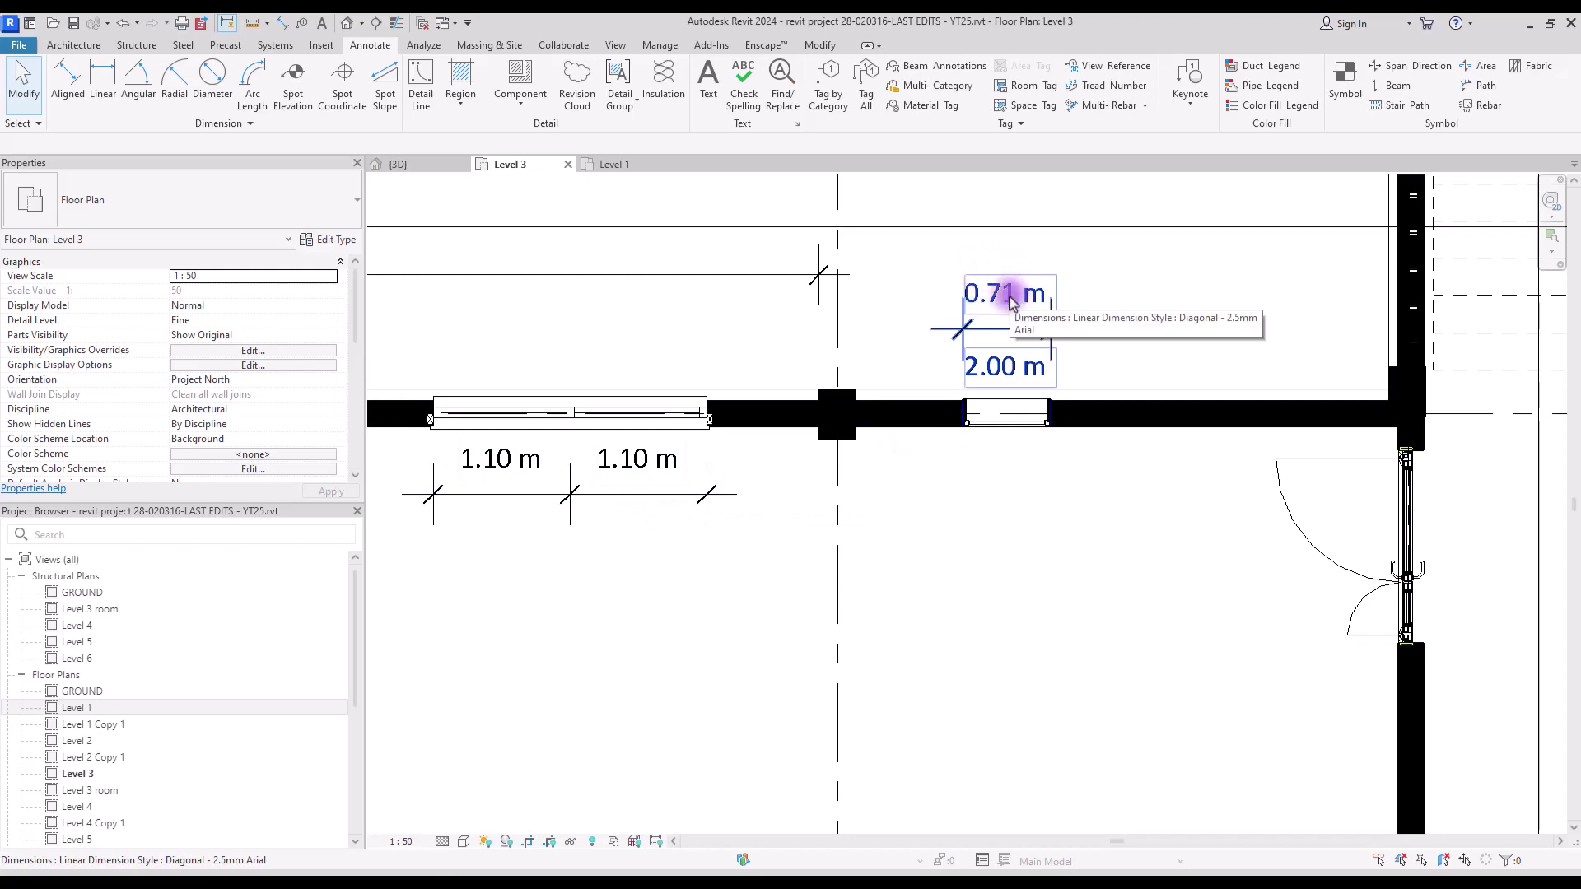
- Turn off Show Opening Height for the narrow window dimension's type and apply the change
double_click(1003, 366)
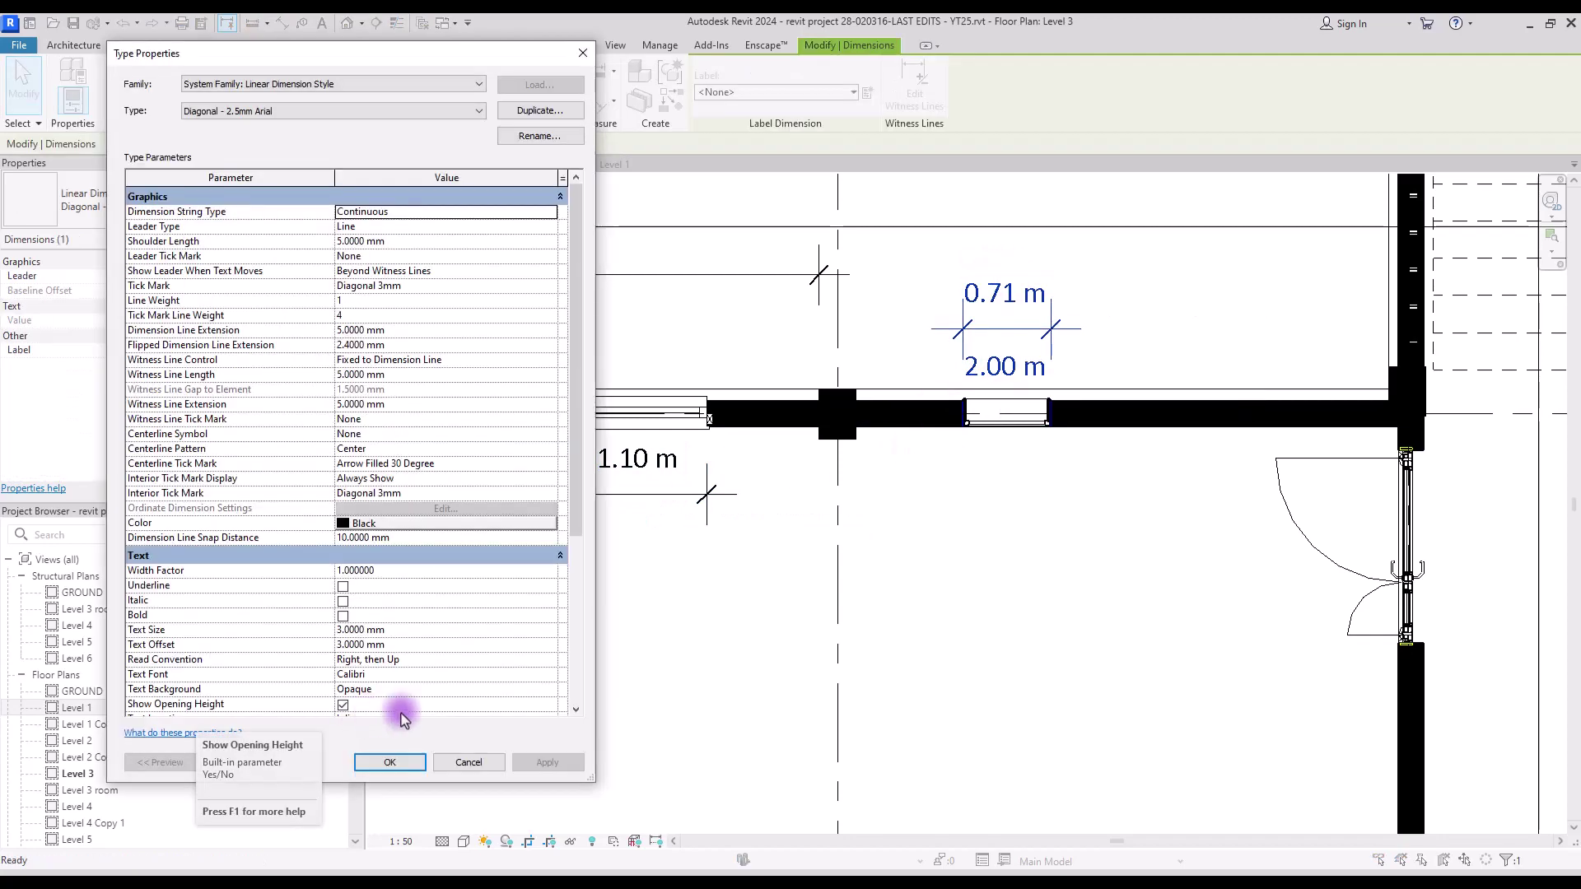
left_click(342, 706)
left_click(553, 764)
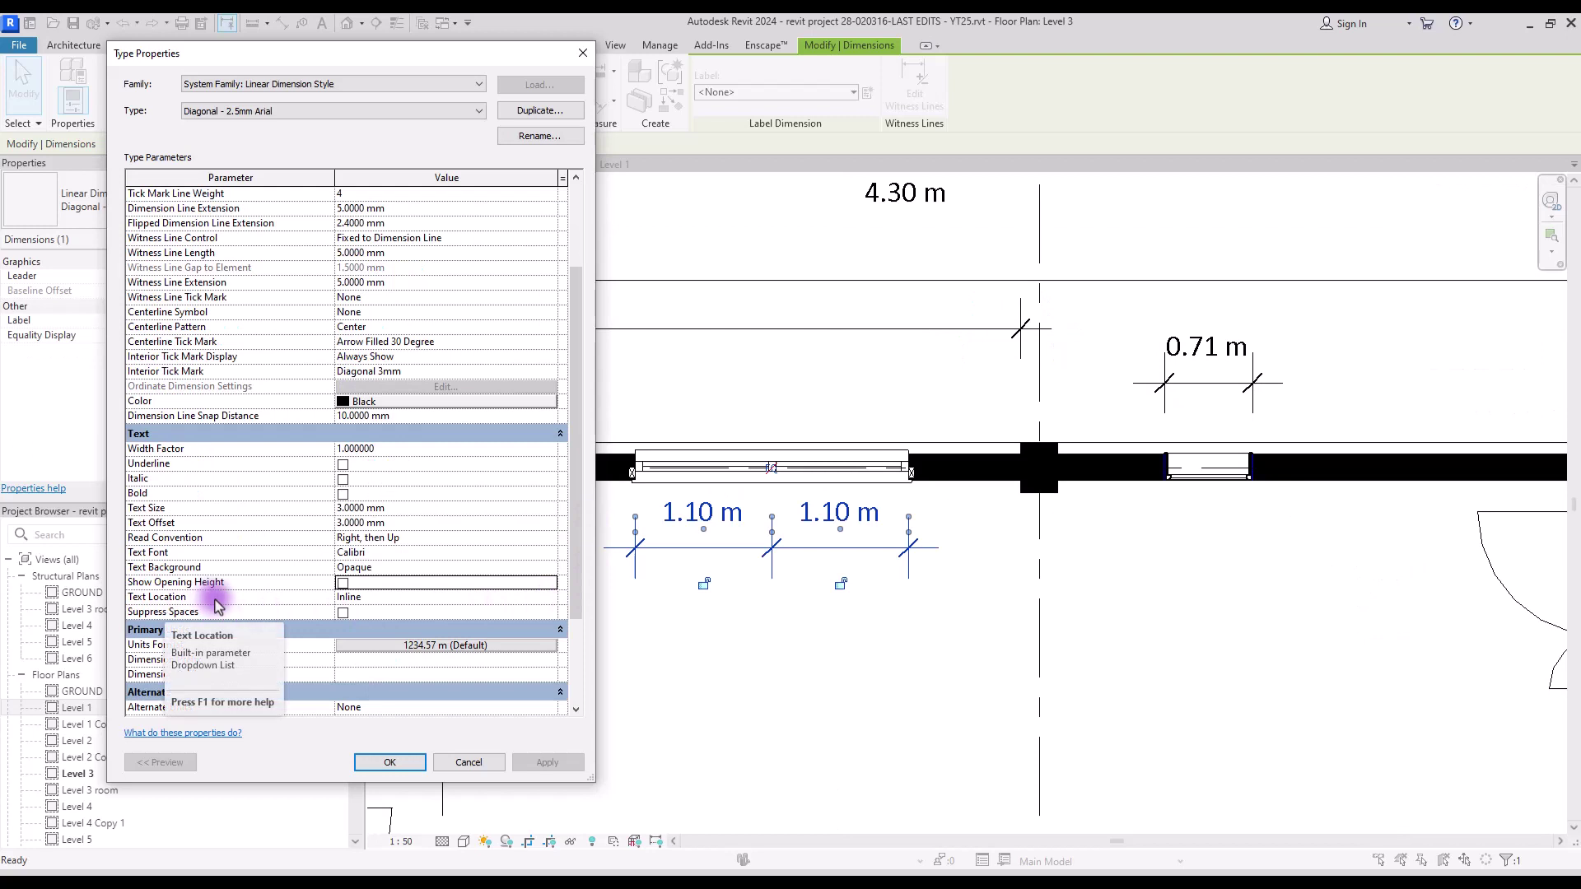
- Try another Text Location with one double-window dimension value pulled above the wall on a leader, and return it to Inline
left_click(362, 598)
left_click(550, 600)
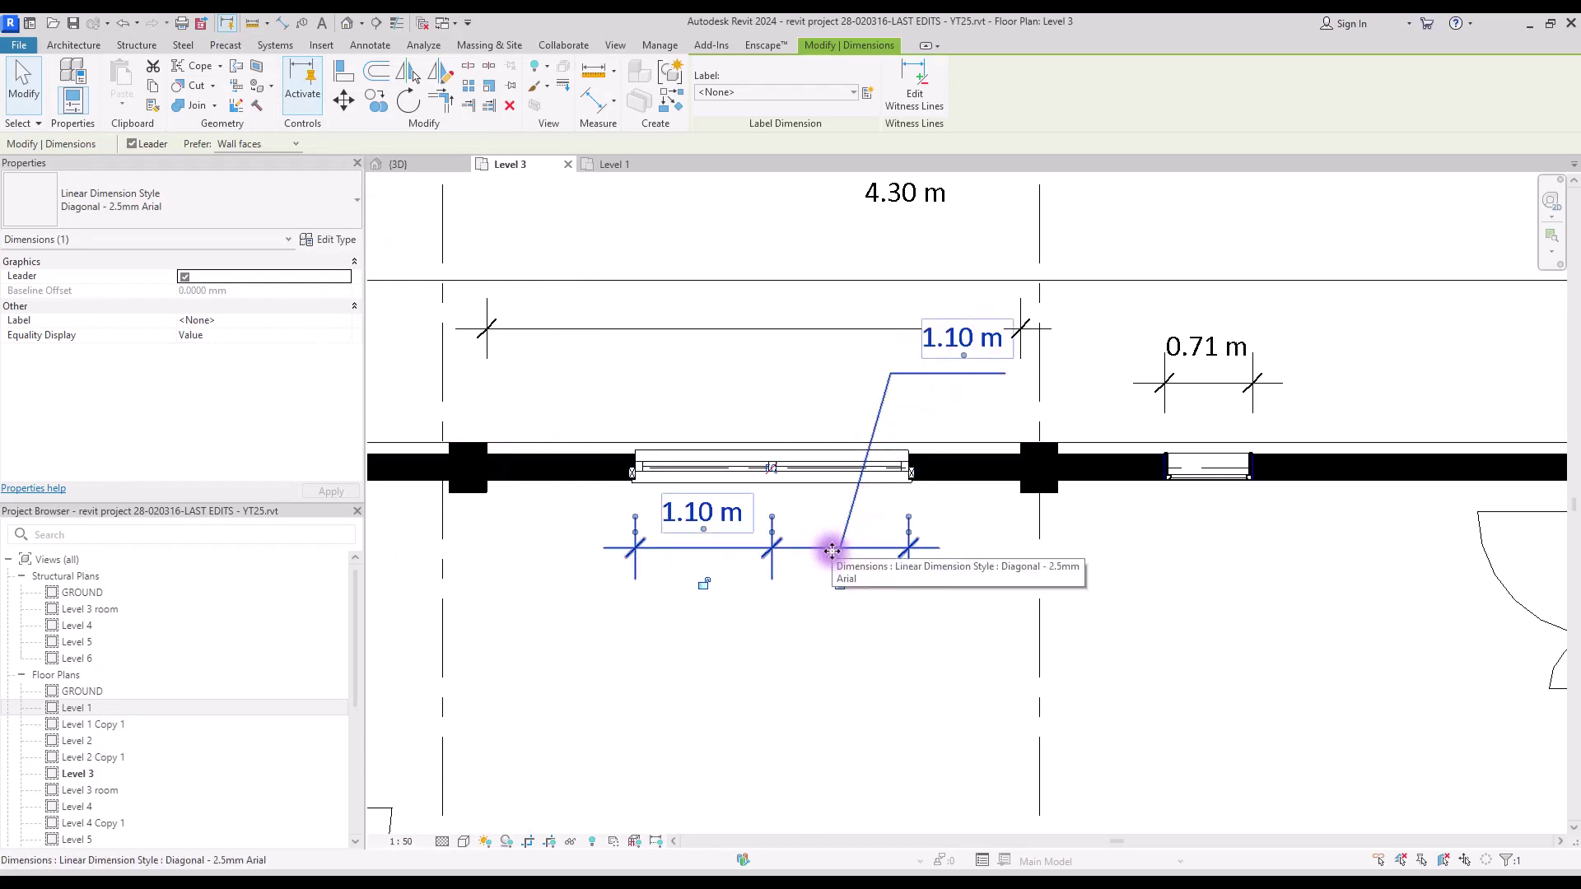
double_click(929, 355)
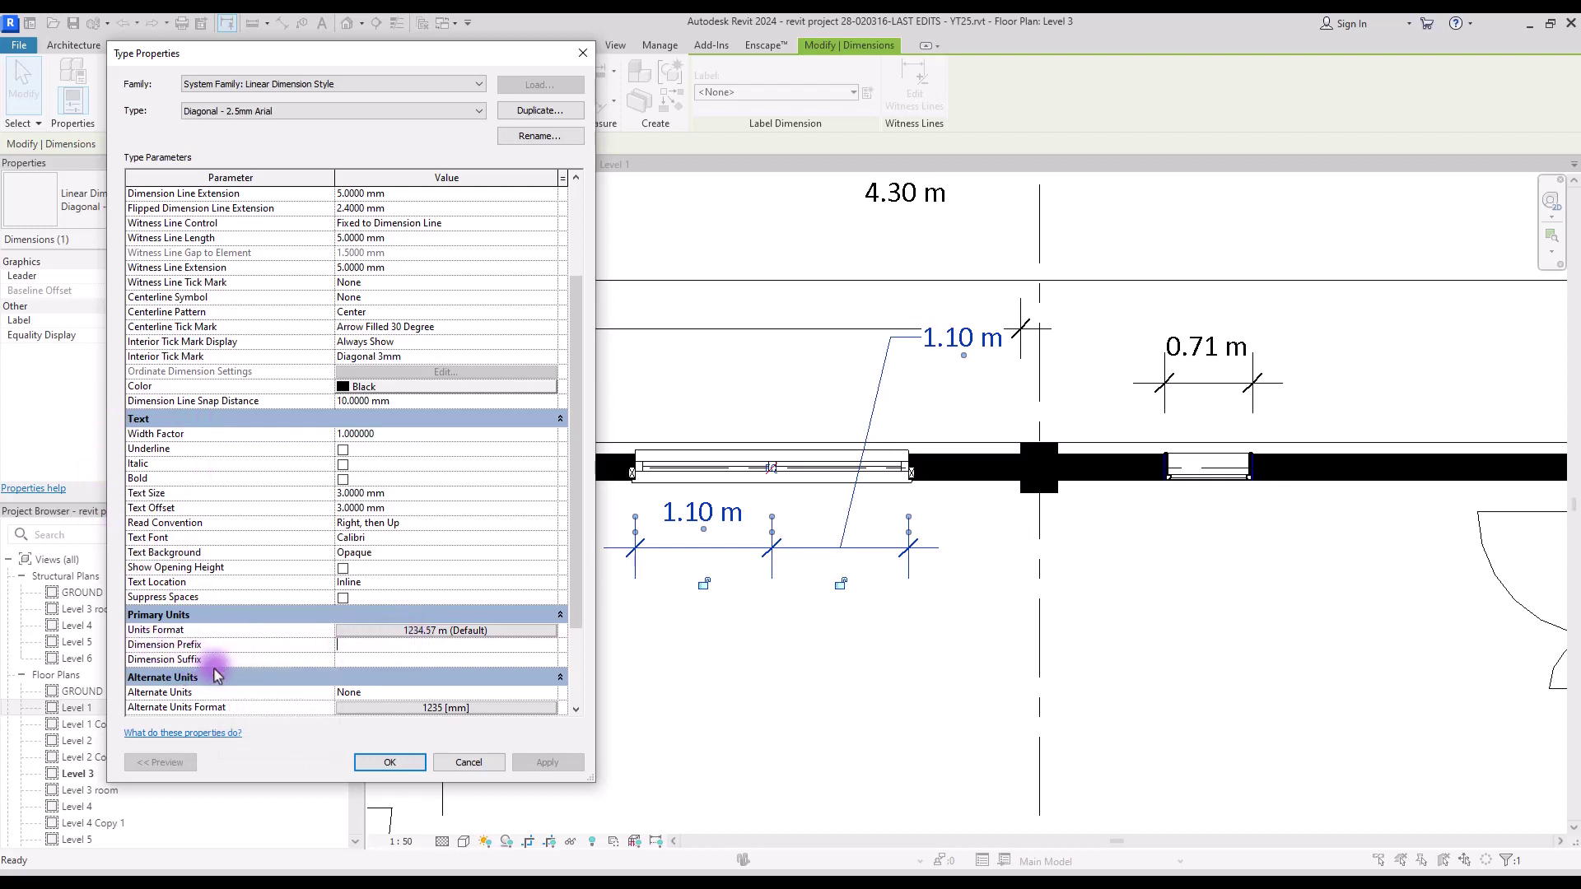
- Apply dimension prefix A and suffix B to the dimension type, and turn on Suppress Spaces
left_click(375, 646)
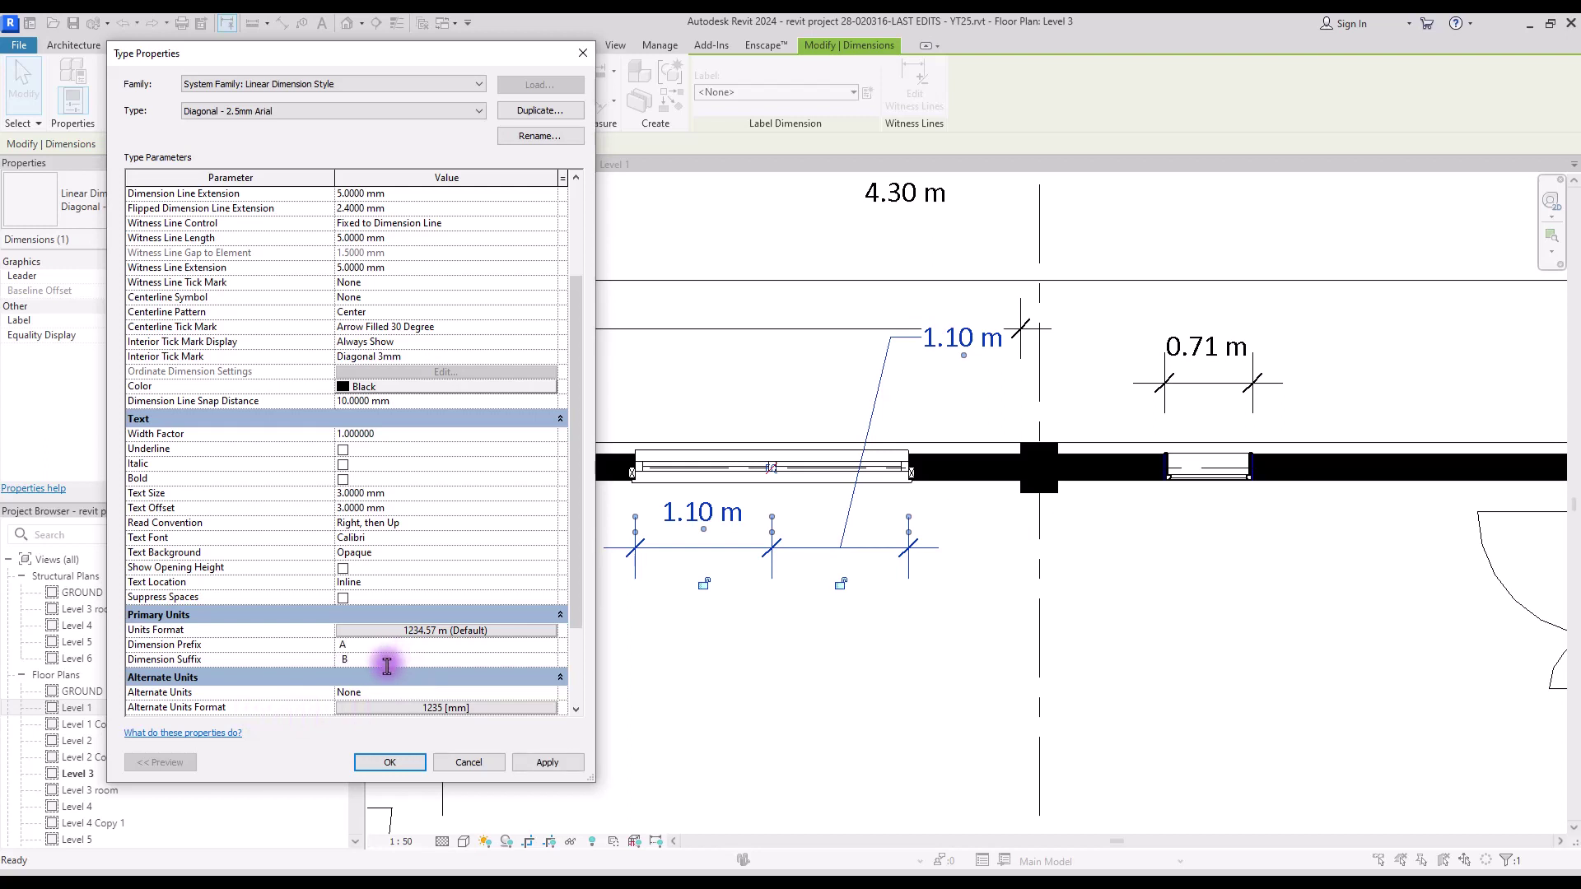
left_click(548, 762)
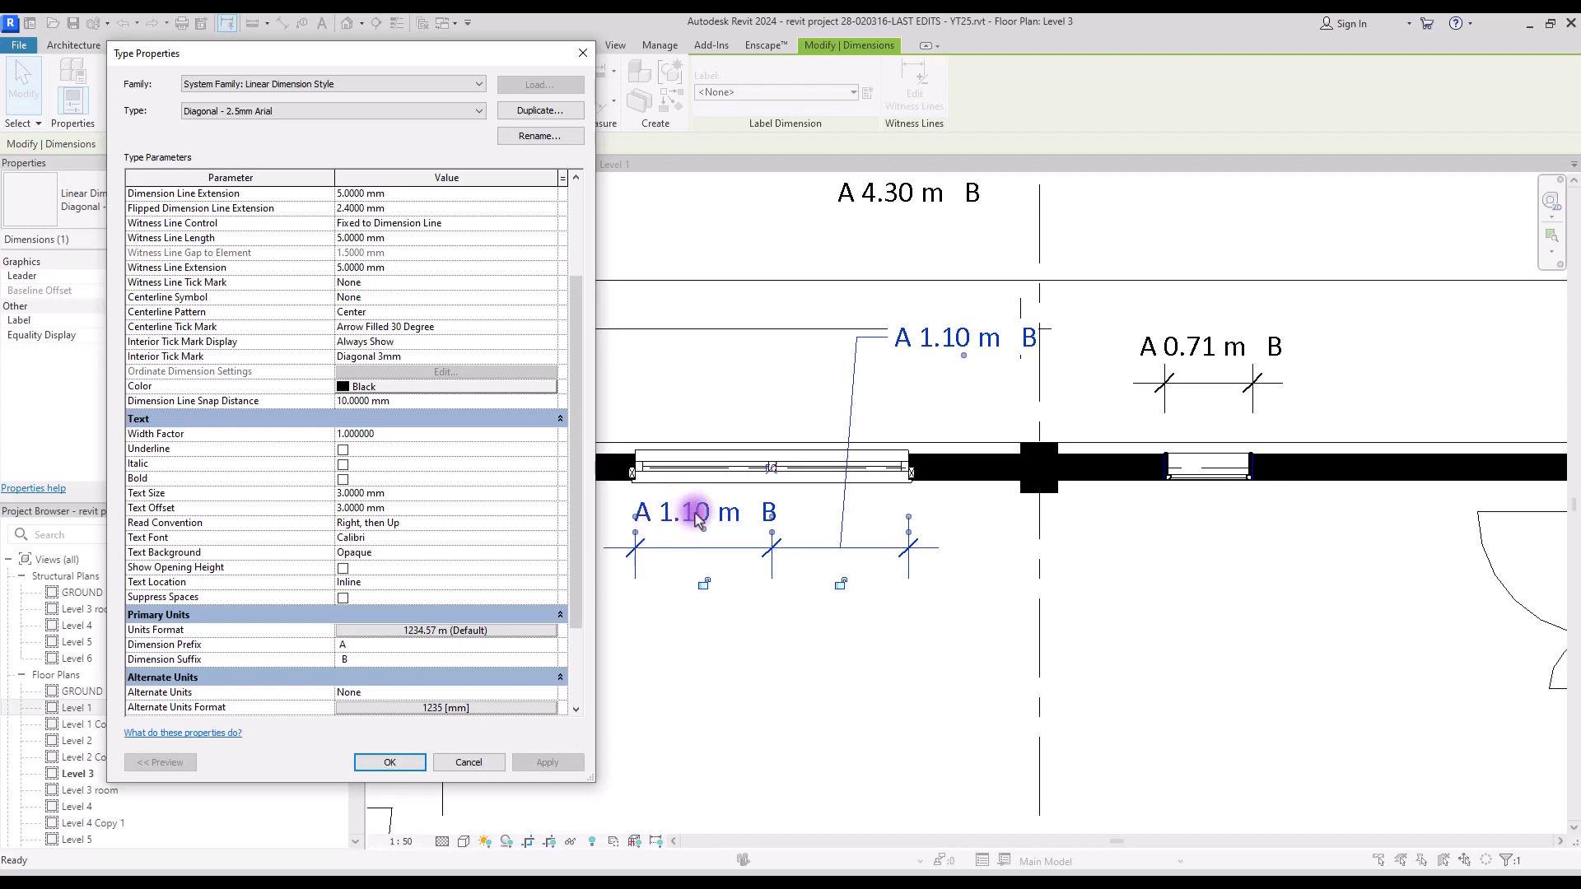
left_click(343, 597)
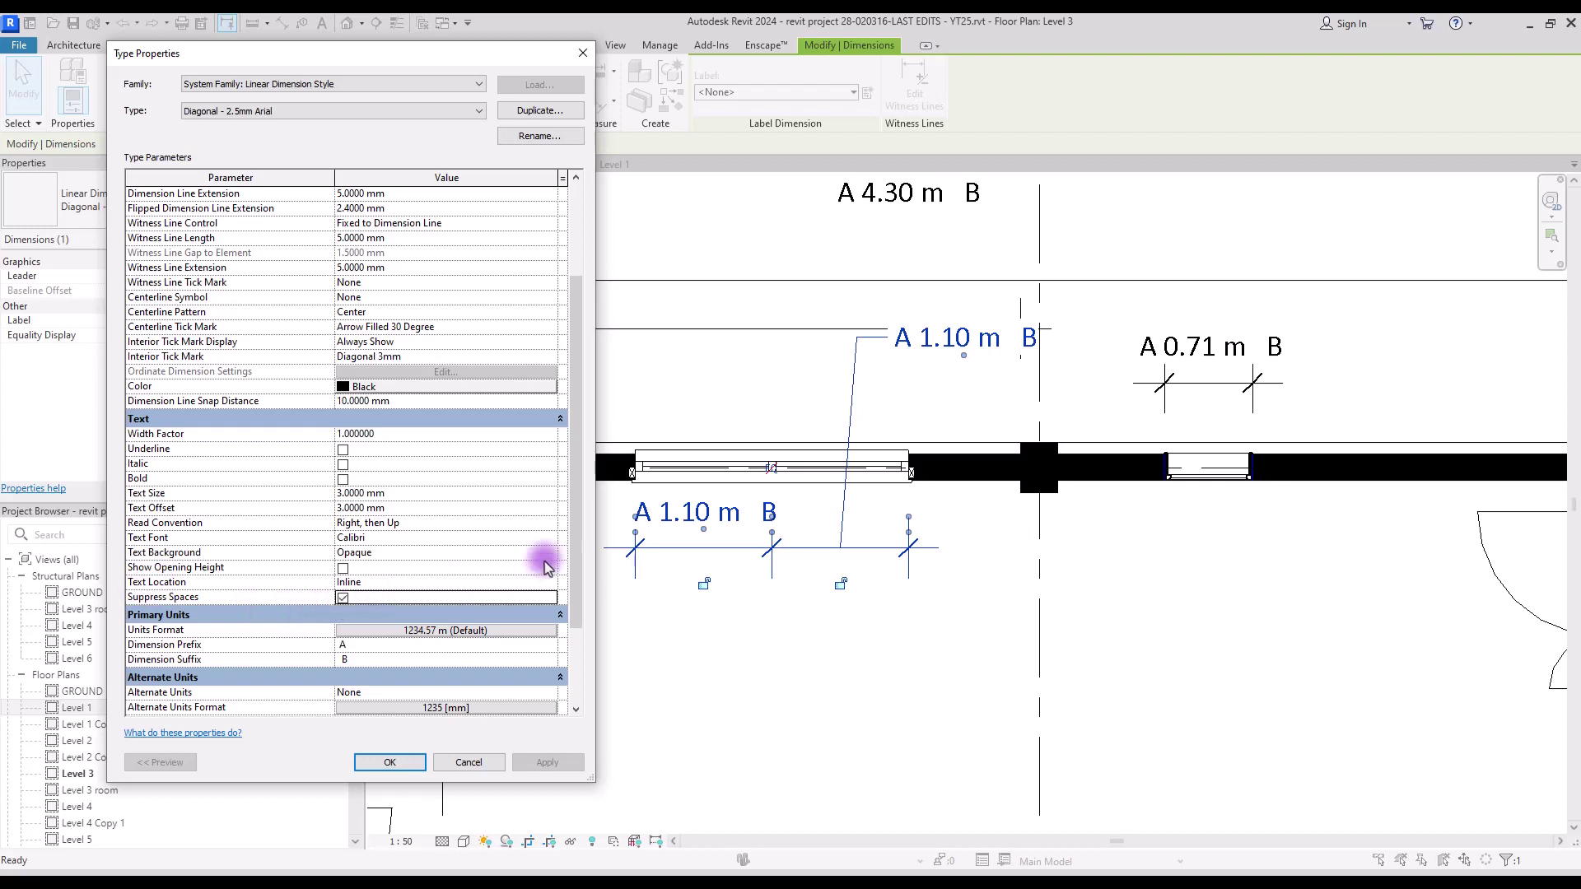
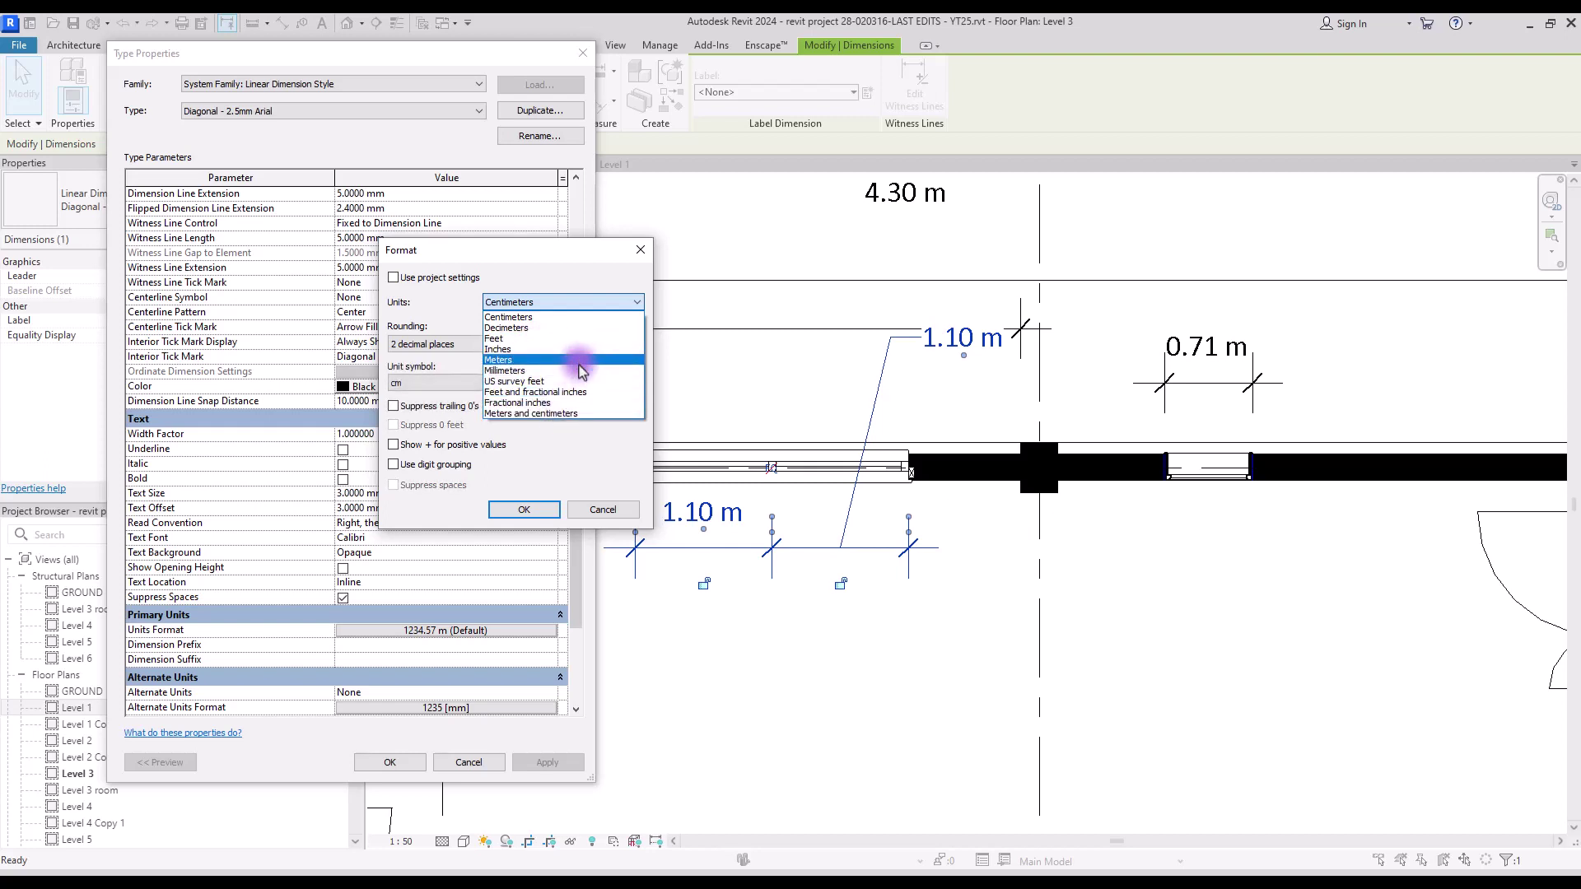
- Set the dimension type's primary units format to millimeters with 1 decimal place and the mm symbol, and apply it
left_click(389, 314)
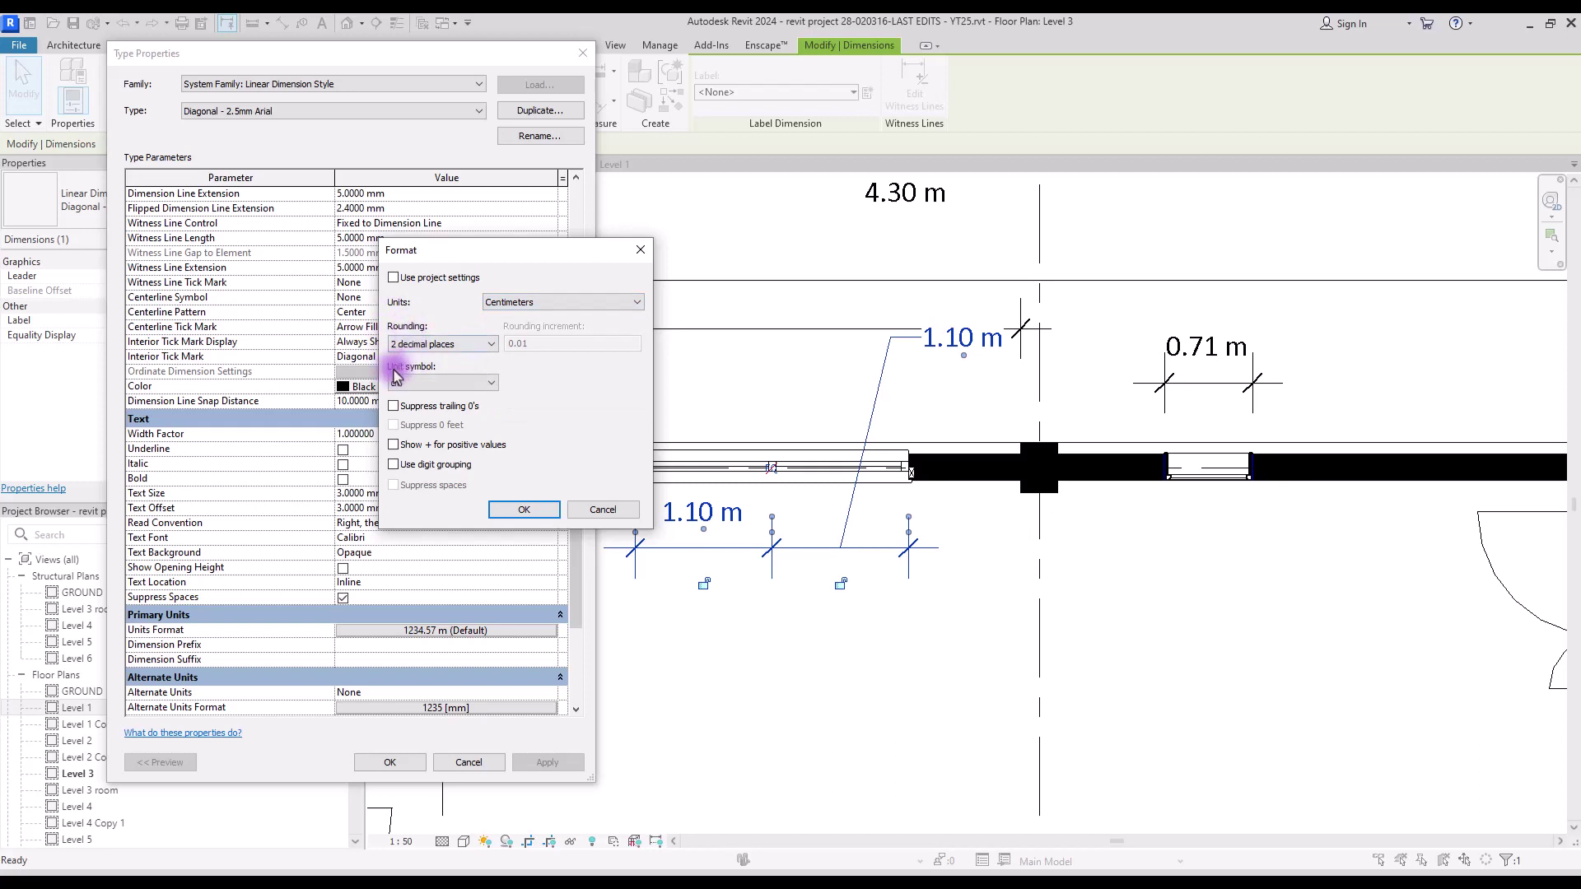
left_click(590, 303)
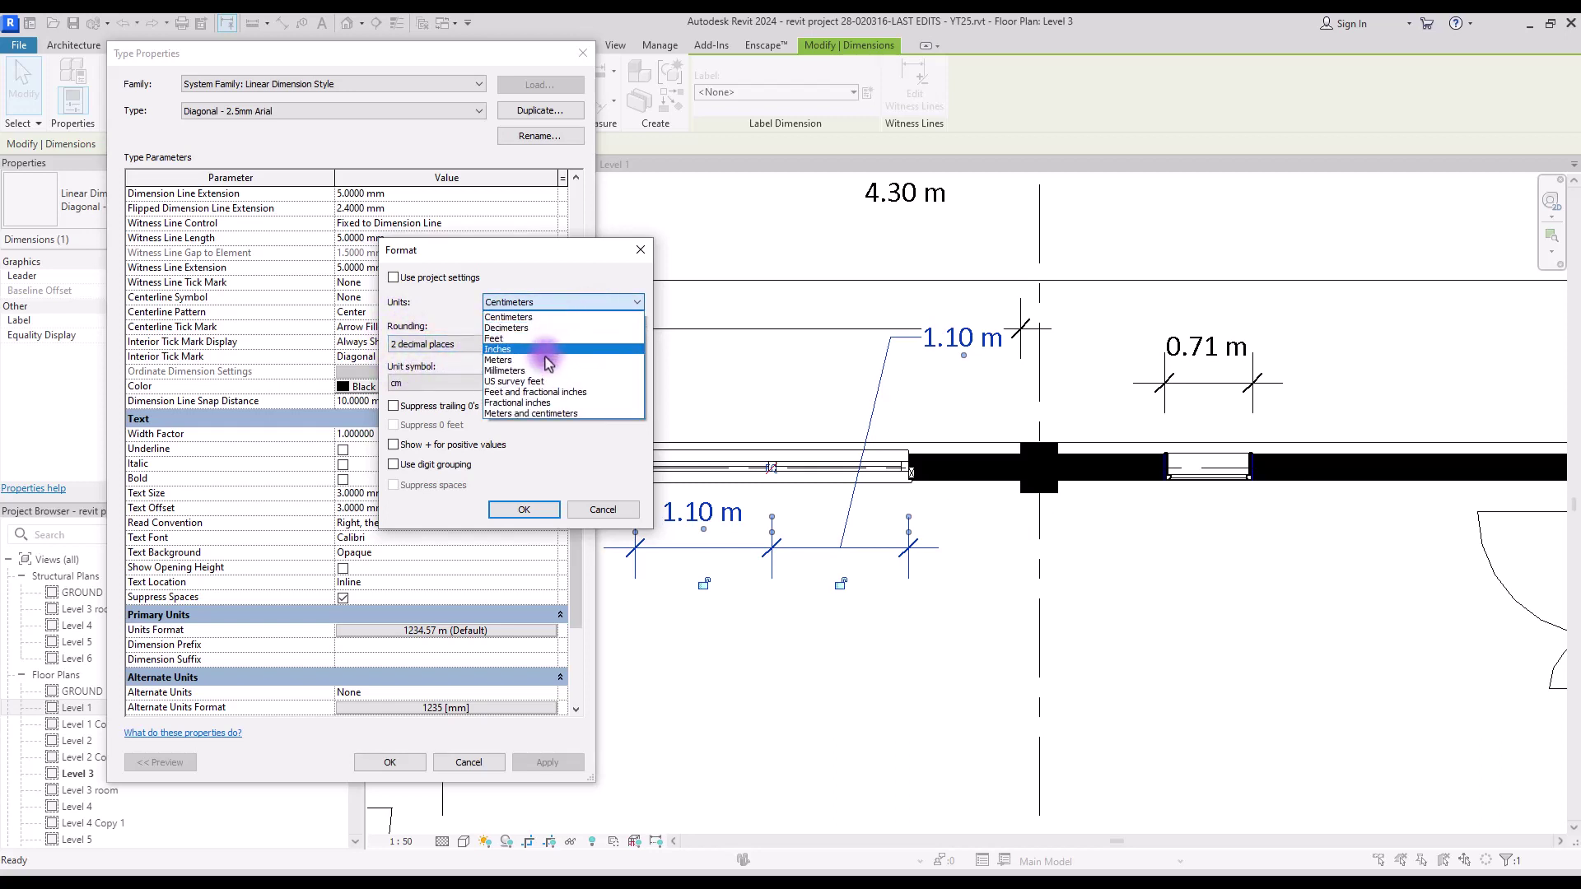
left_click(519, 370)
left_click(464, 346)
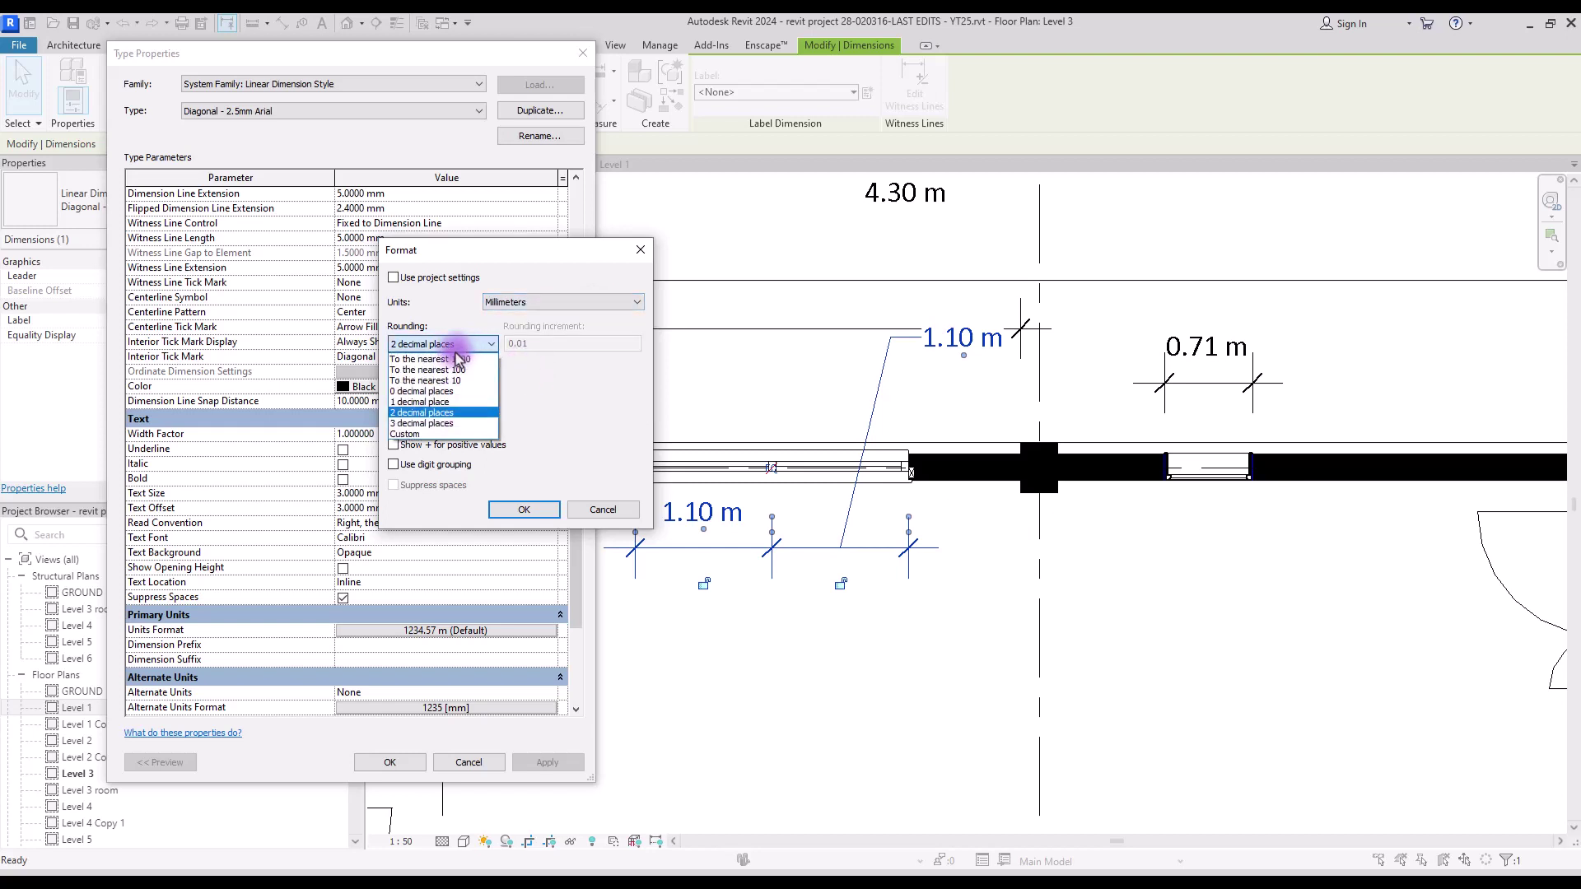
left_click(420, 403)
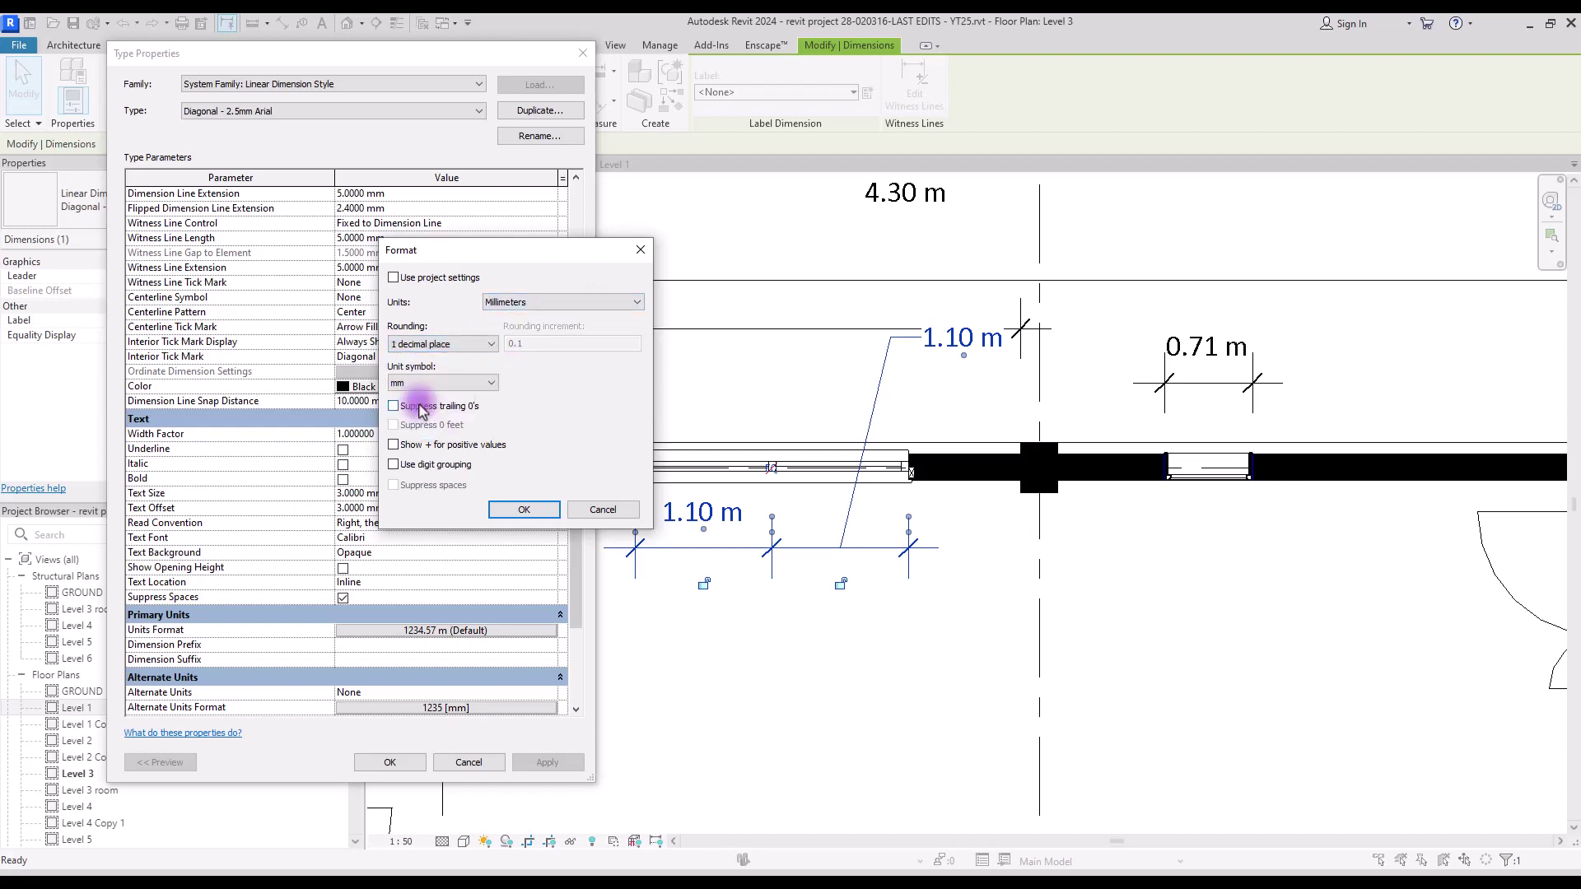
left_click(524, 510)
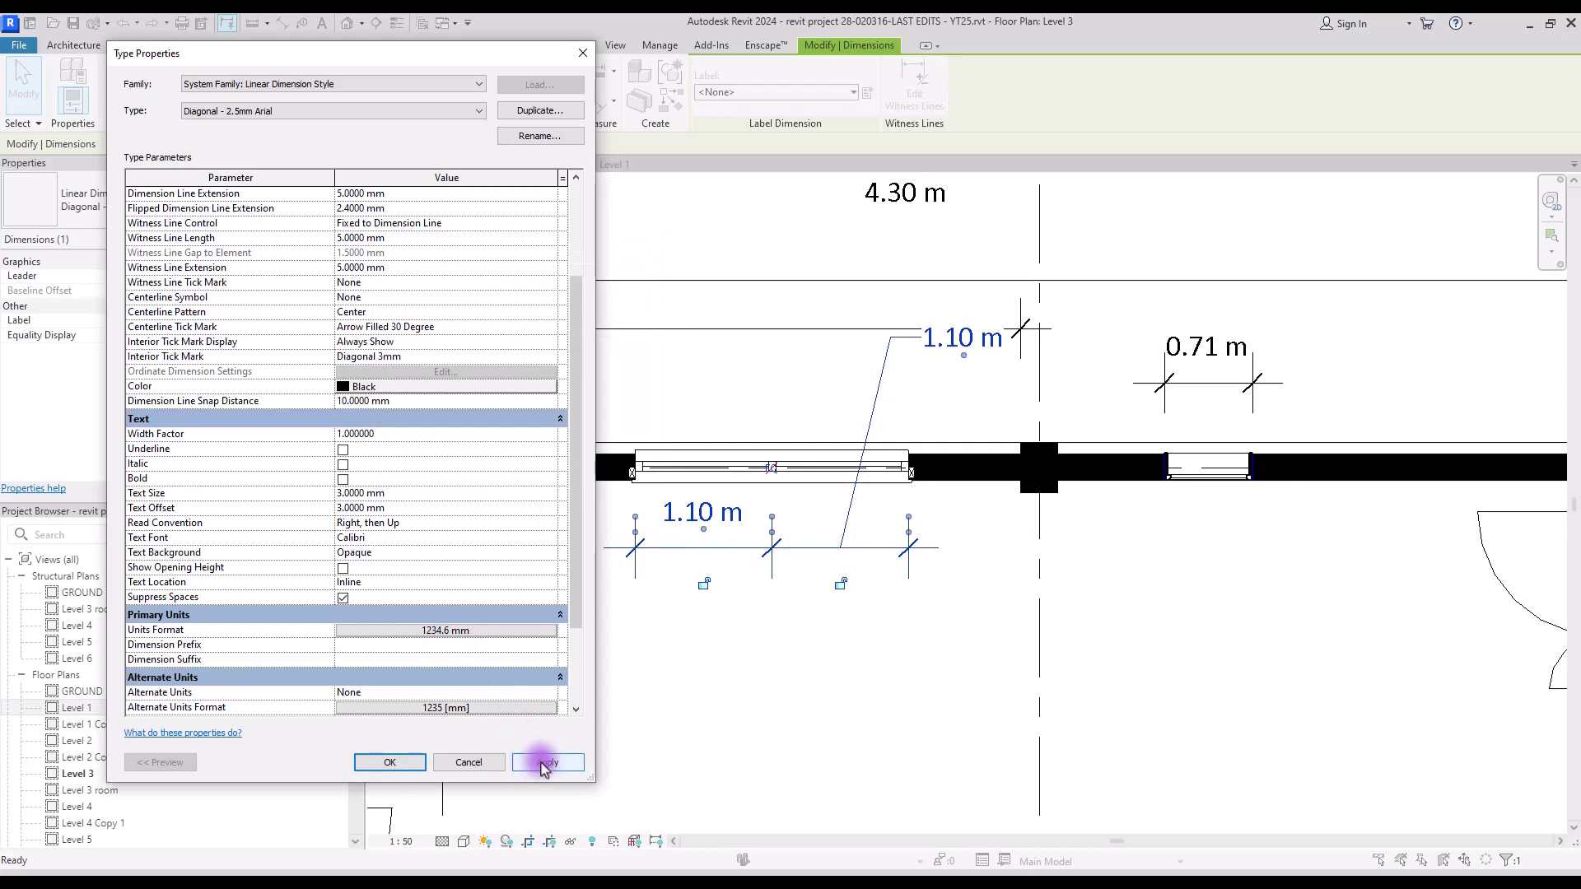
left_click(543, 763)
- Show alternate units Below in inches with 0 decimal places and the prefix "in:", and set Equality Witness Display to Tick only
scroll(214, 604, "down", 3)
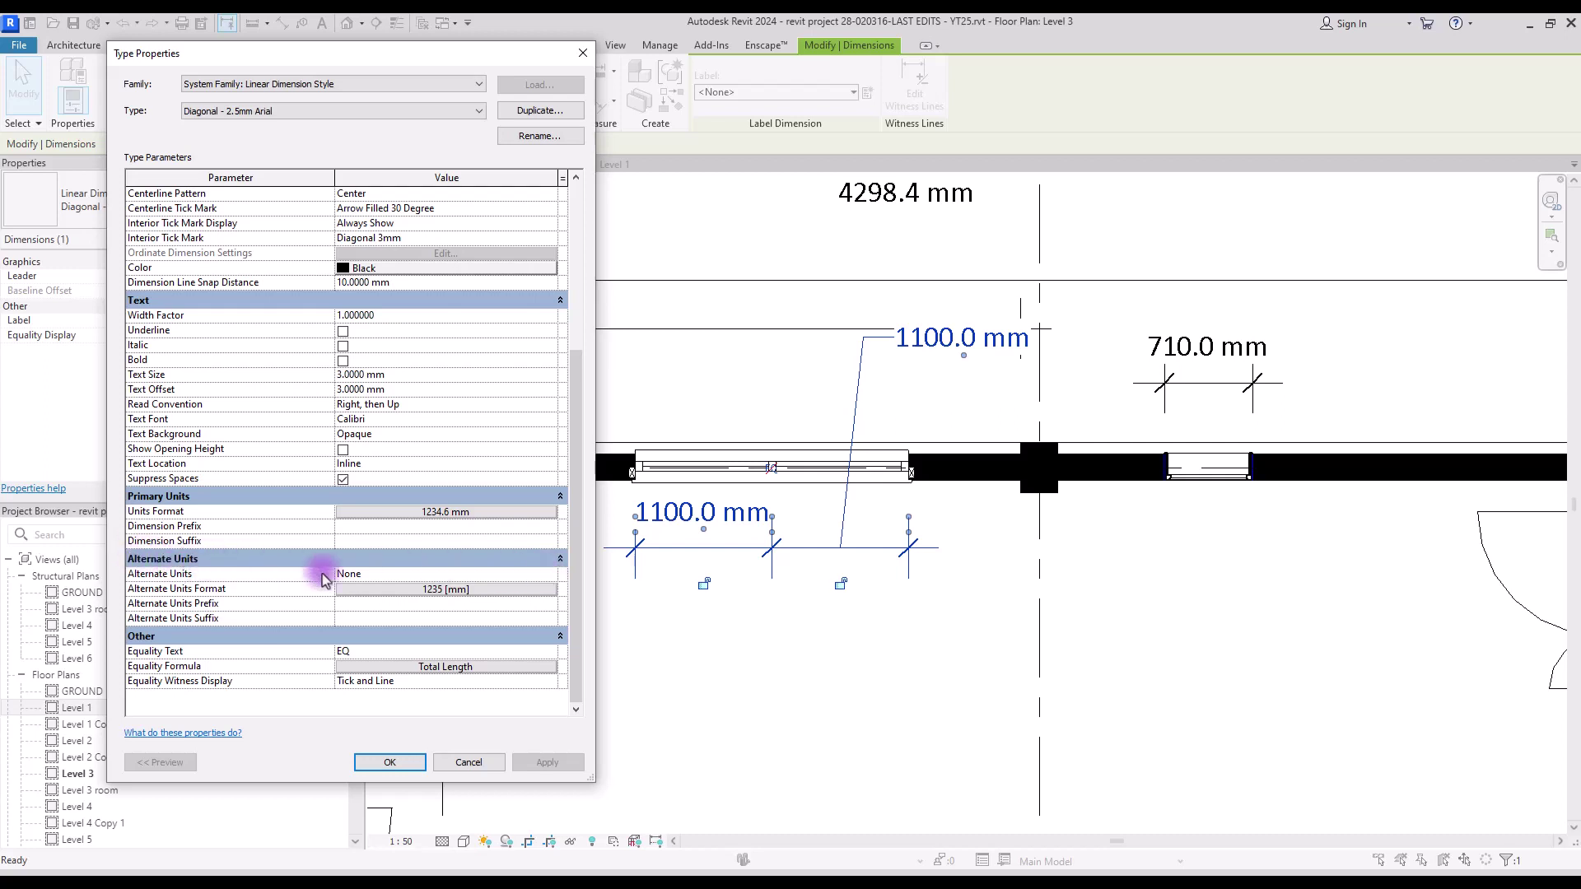
left_click(346, 574)
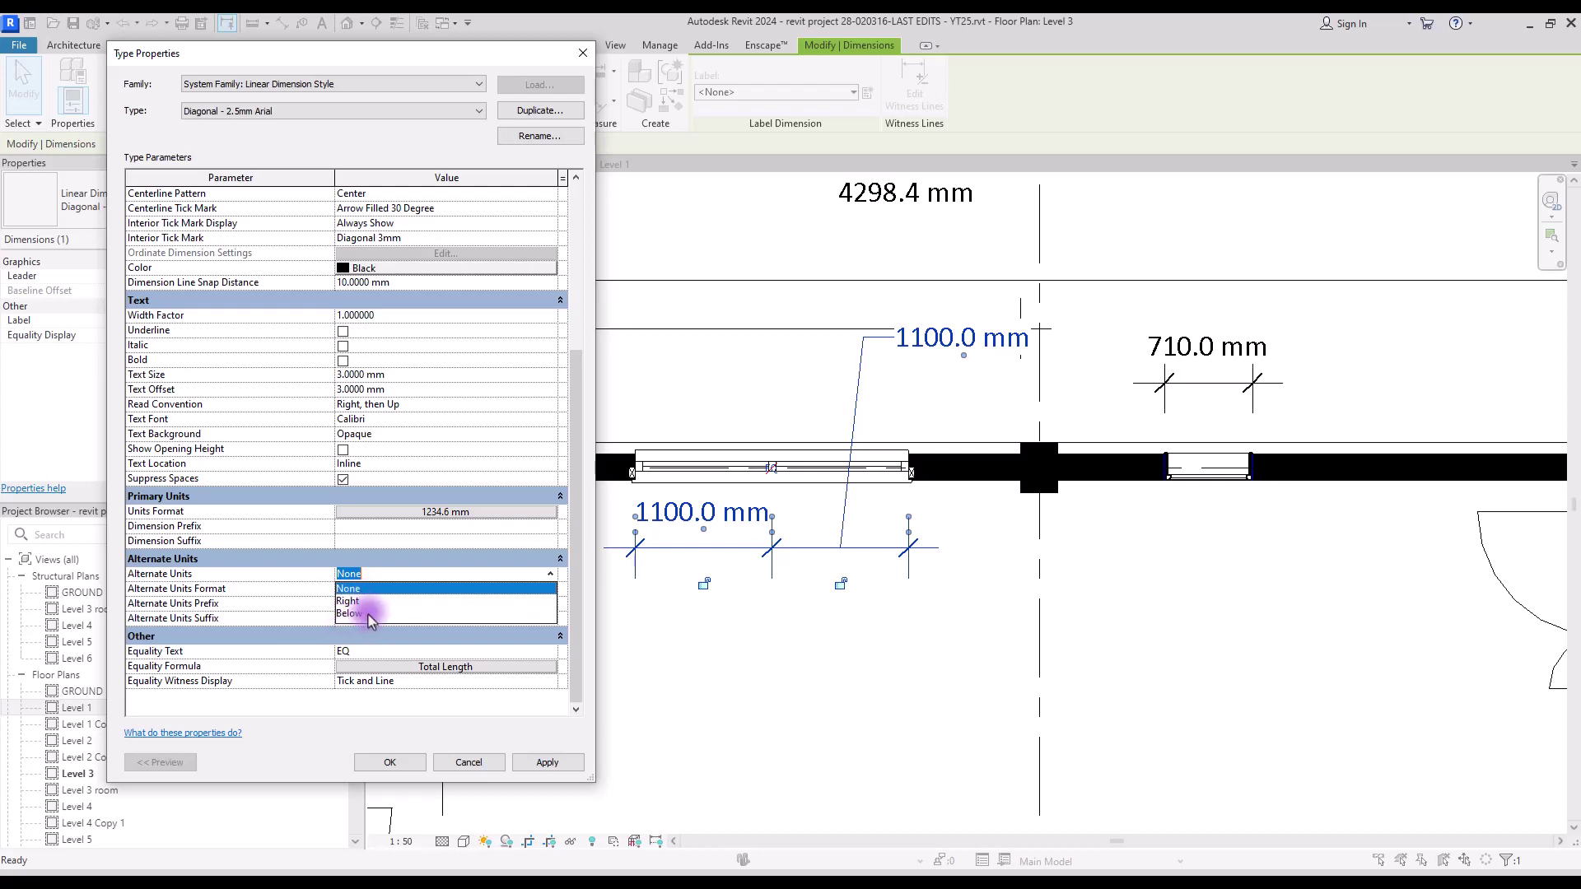
left_click(367, 614)
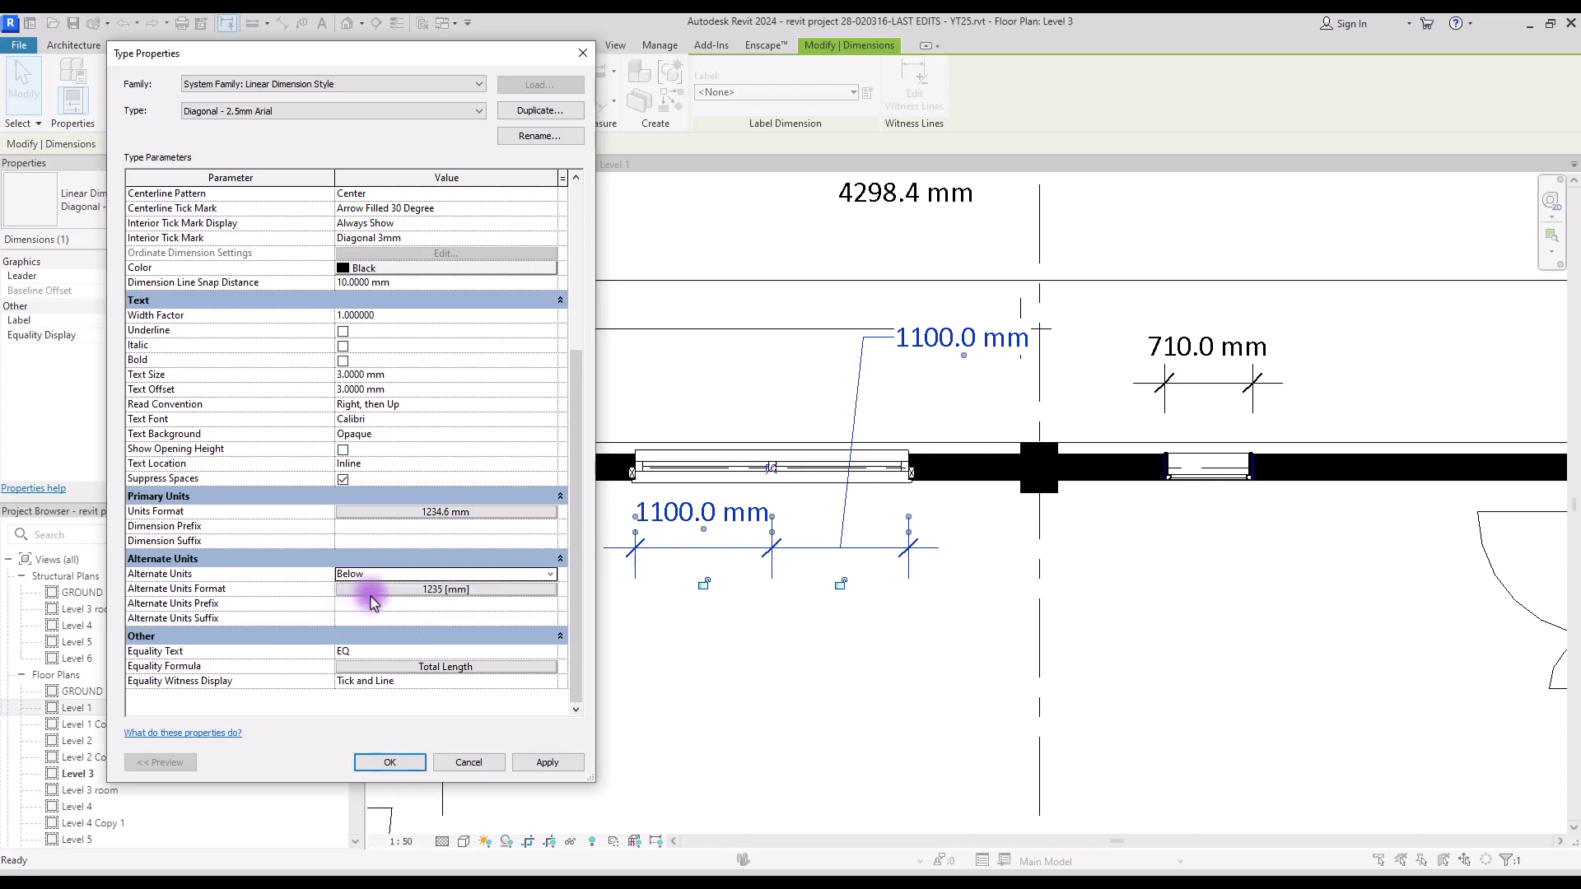
left_click(372, 590)
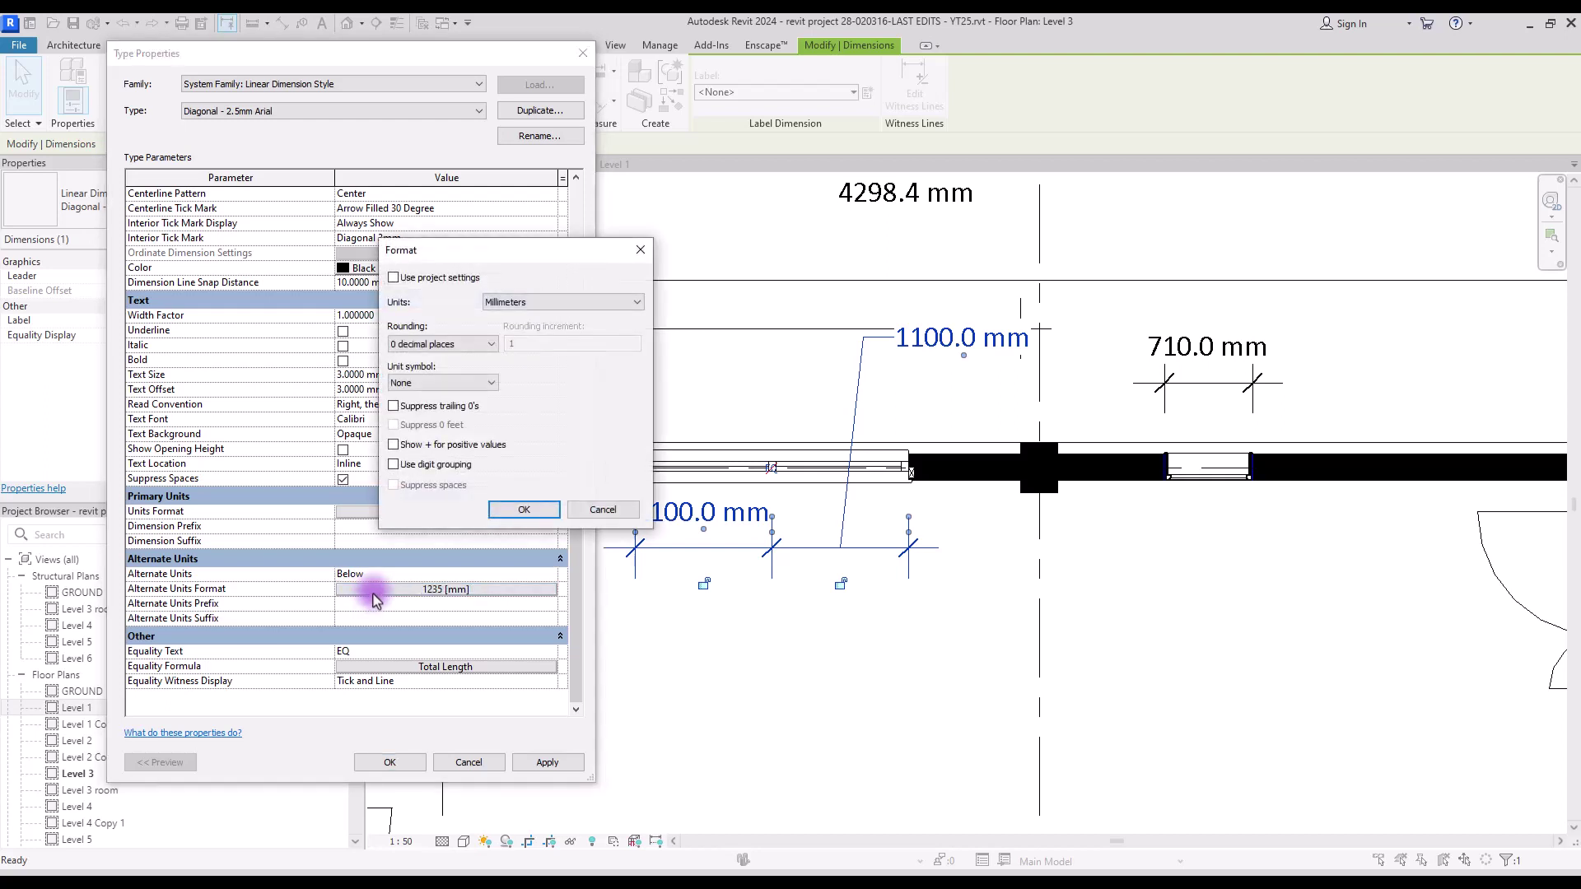
left_click(527, 303)
left_click(499, 343)
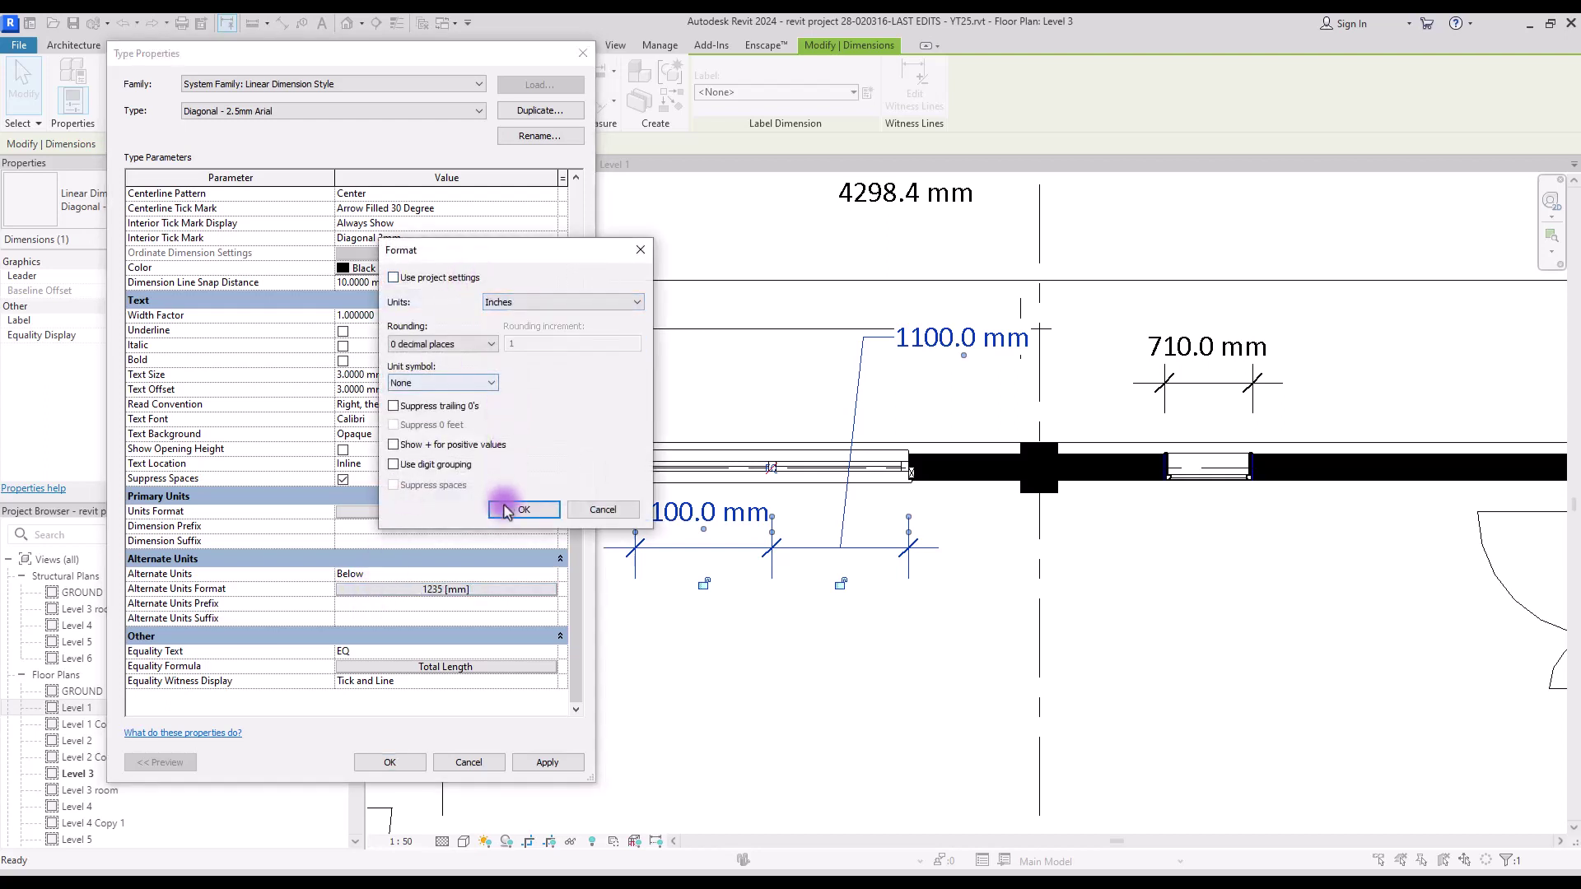
left_click(513, 511)
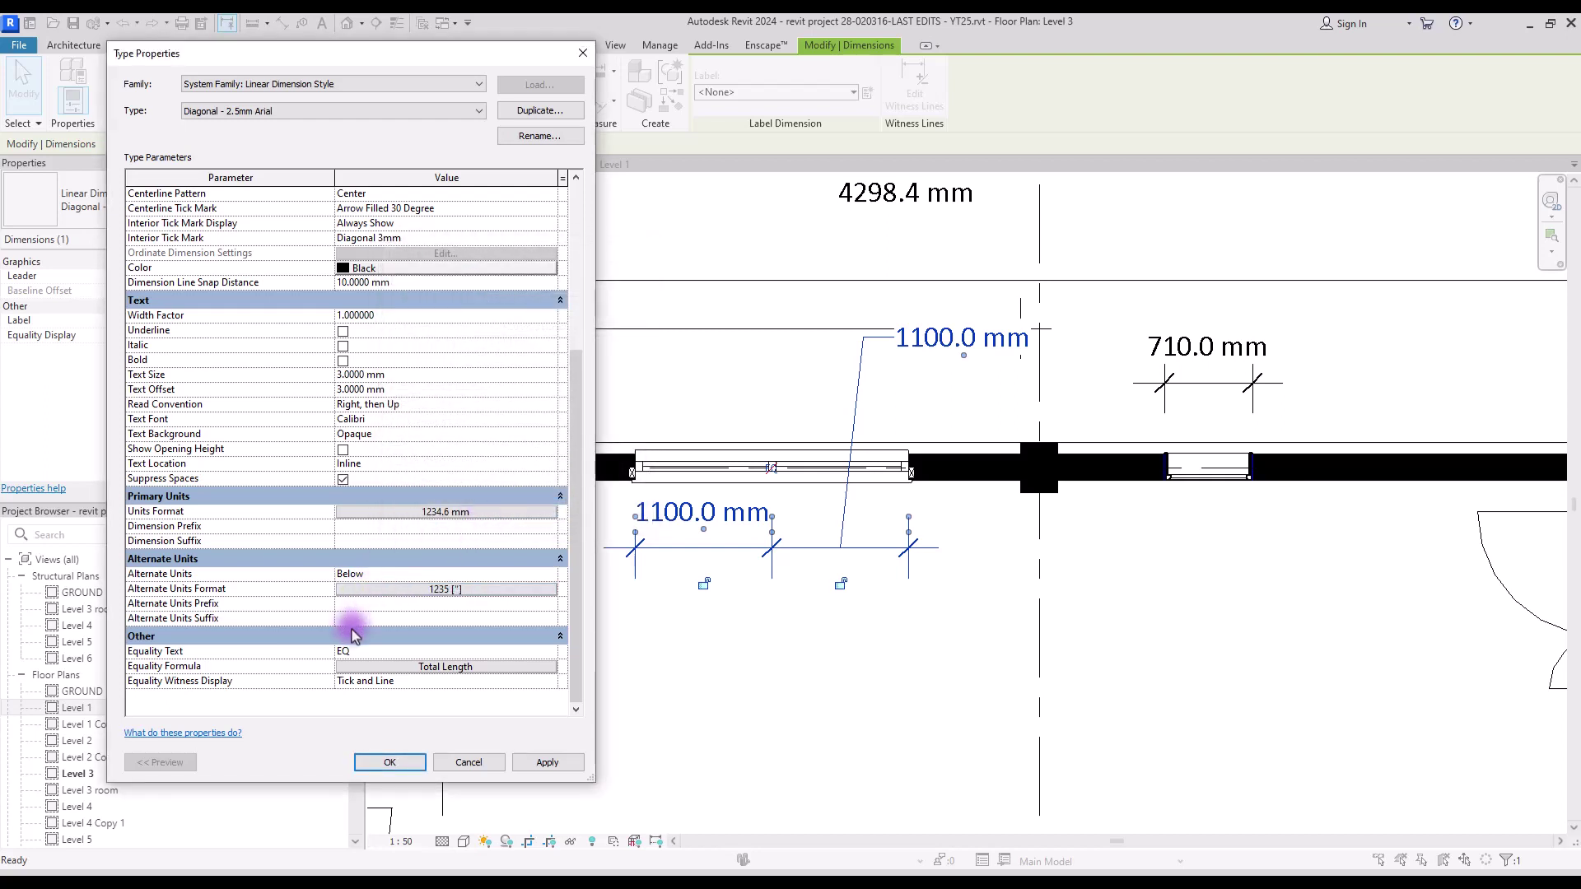
left_click(544, 763)
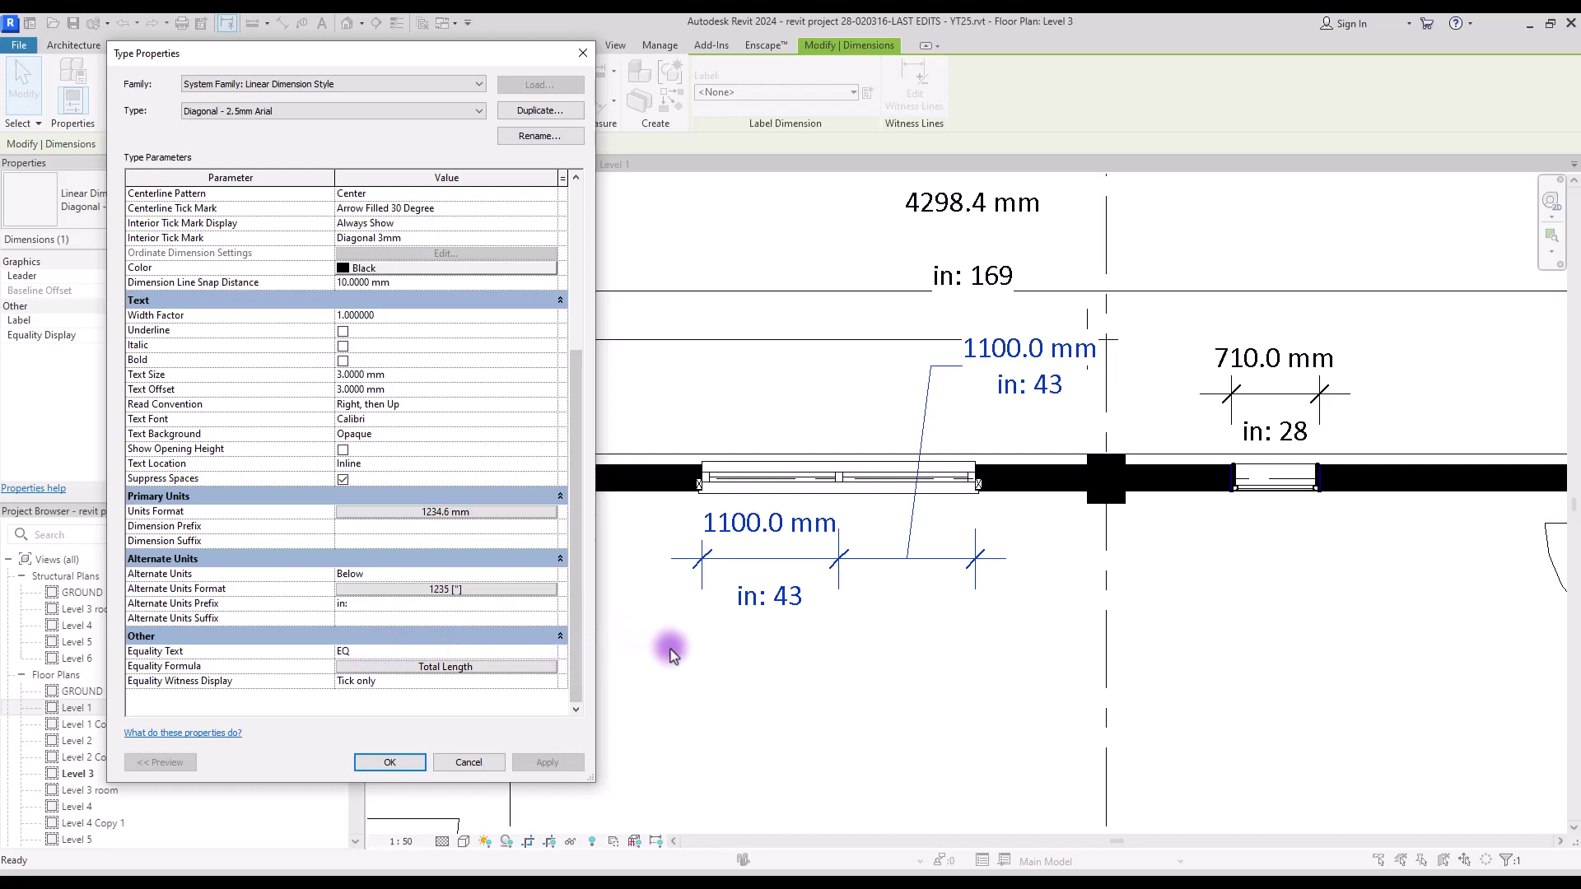
- Place an aligned dimension string below the wall from the double window's edge through the grid line to the narrow window, and make its segments equal
key("Return")
key("d")
key("i")
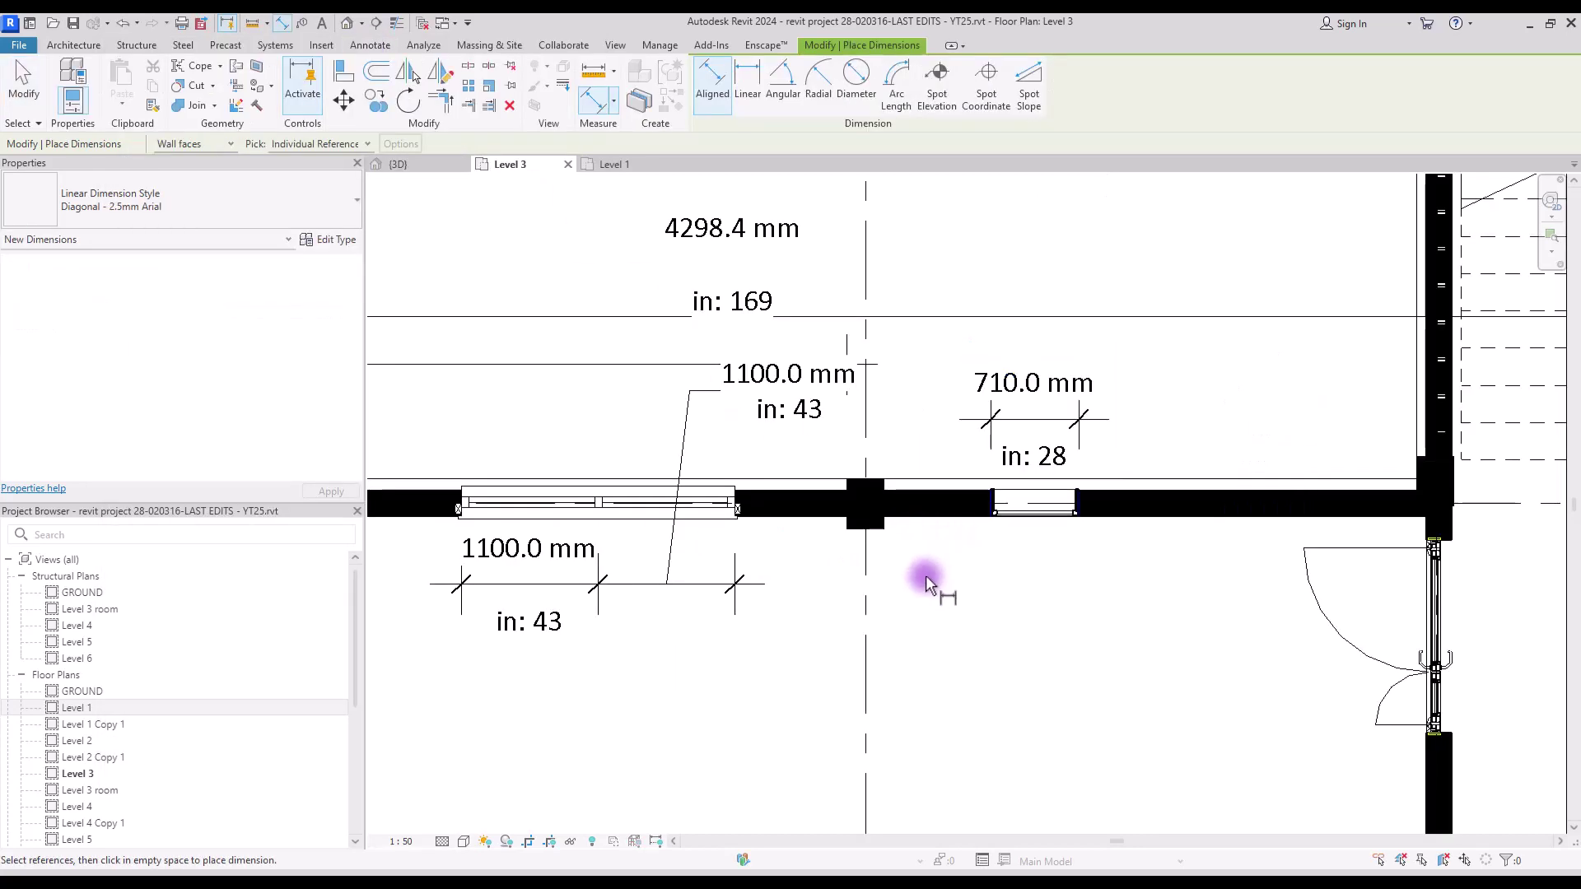
left_click(735, 503)
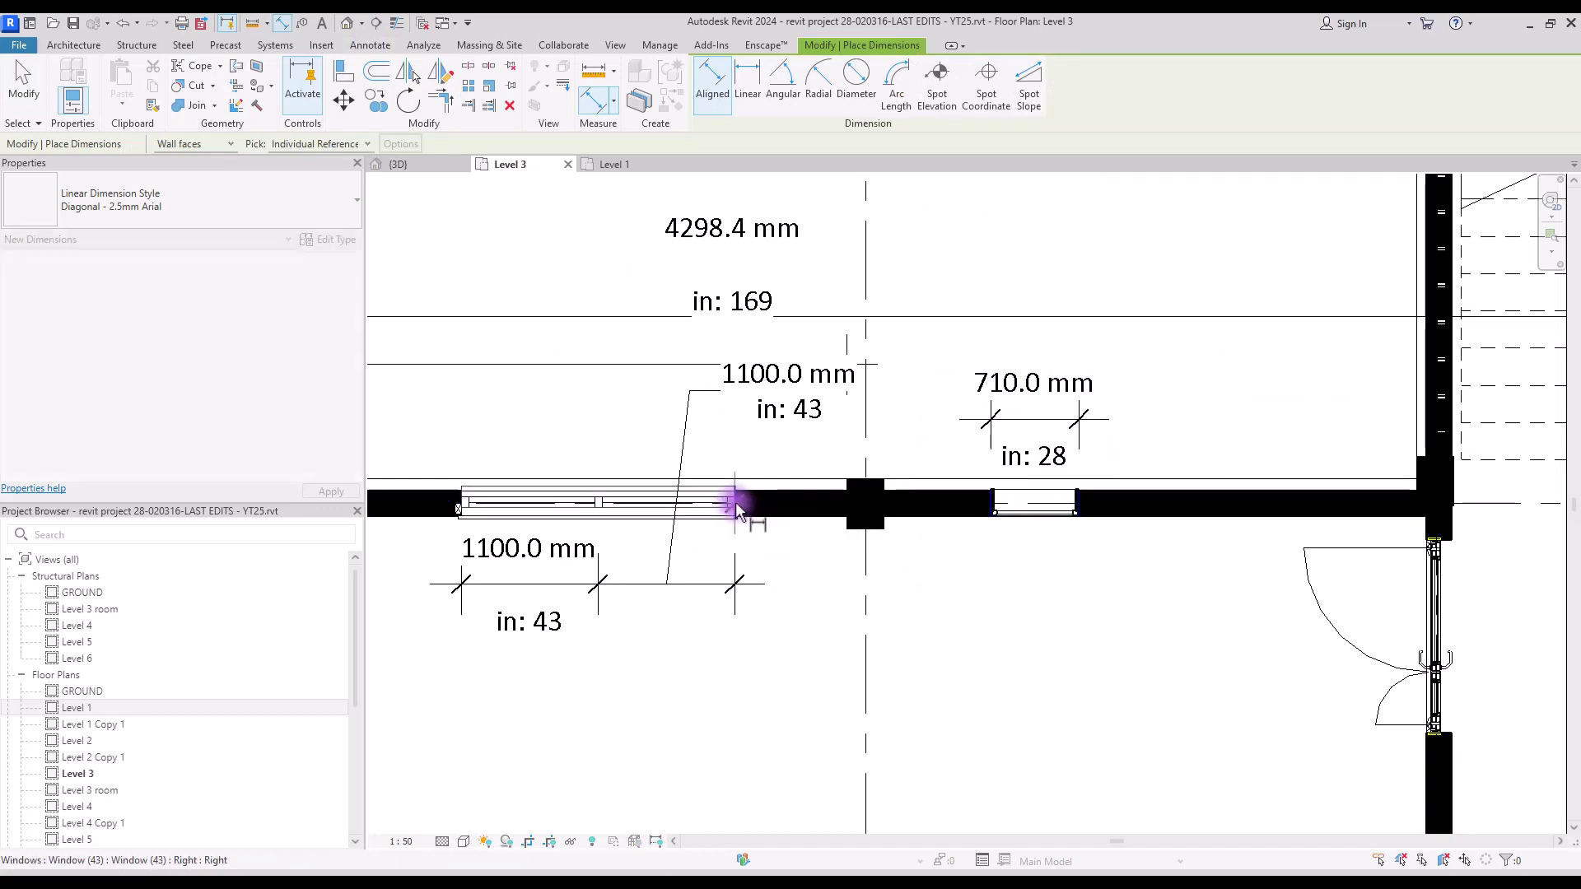
left_click(868, 453)
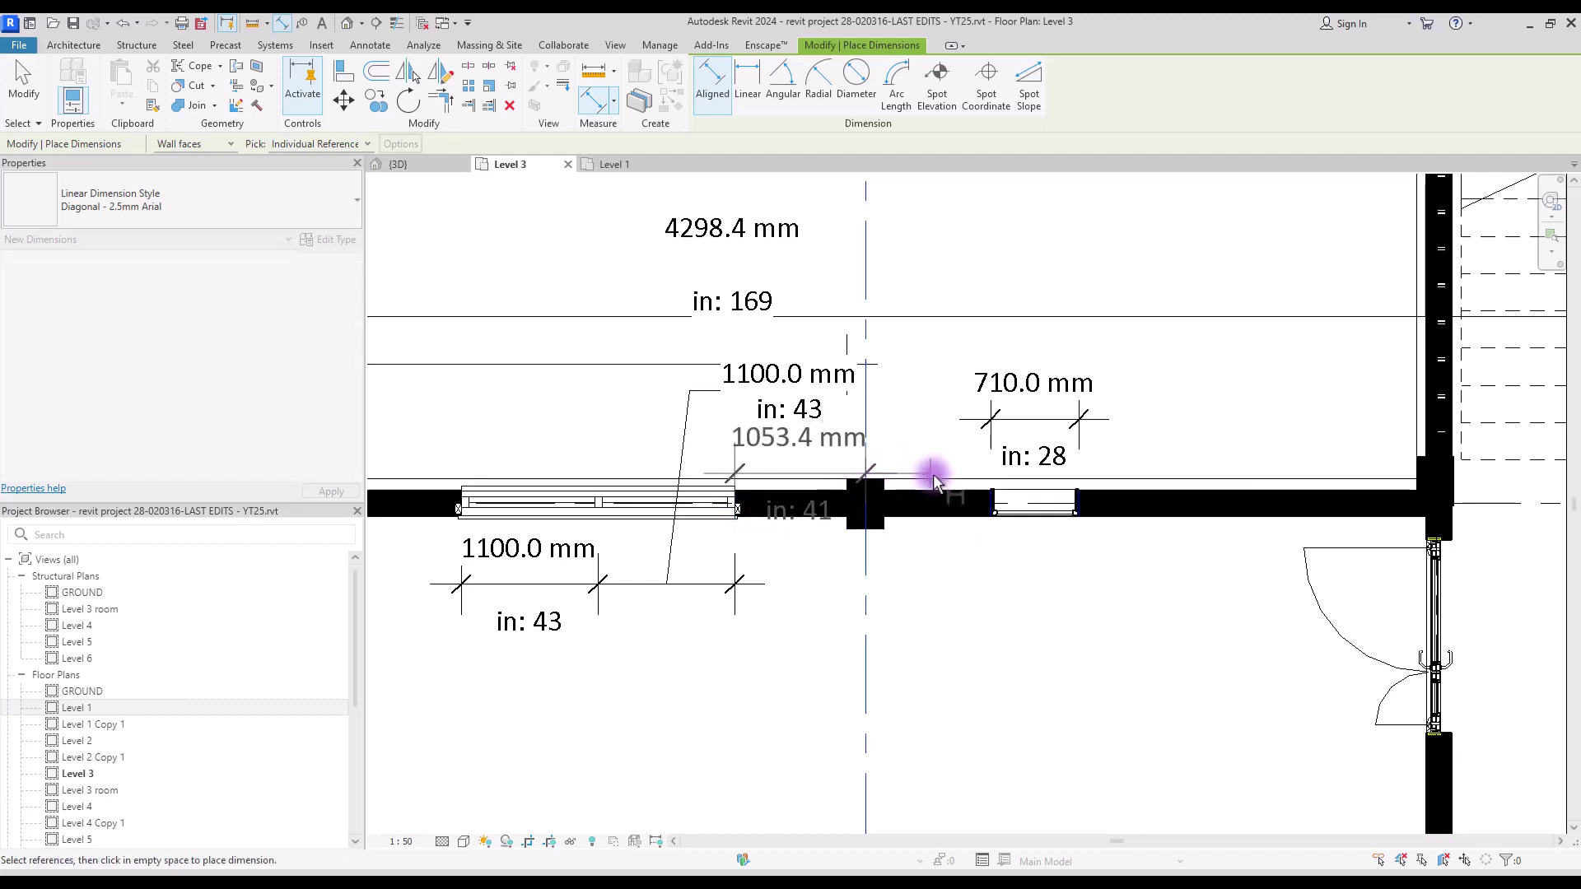
left_click(993, 504)
left_click(1229, 609)
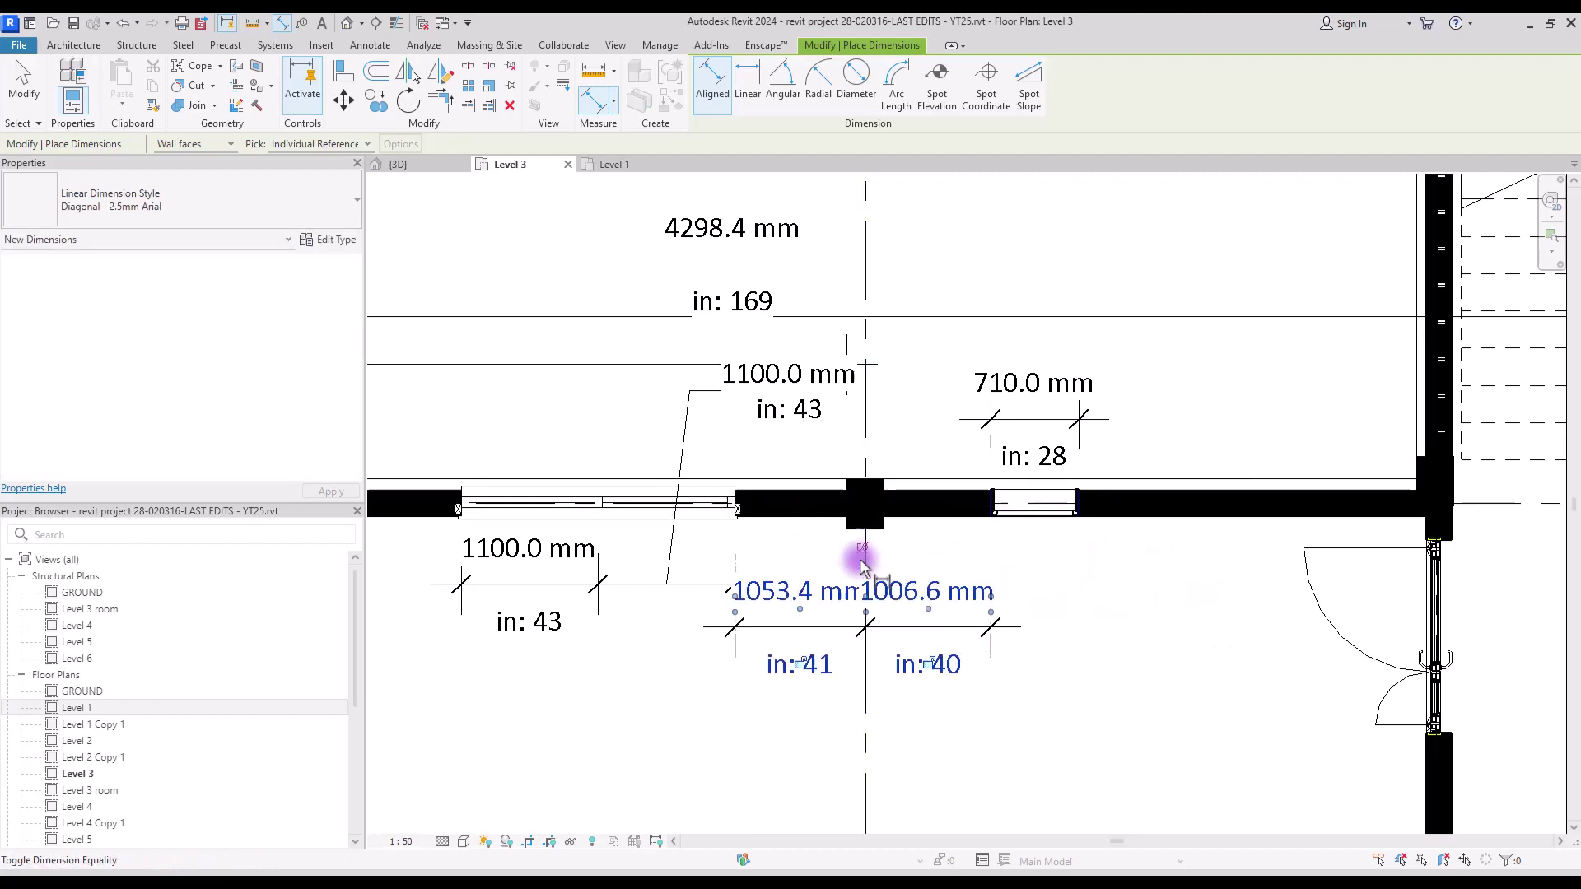
left_click(861, 550)
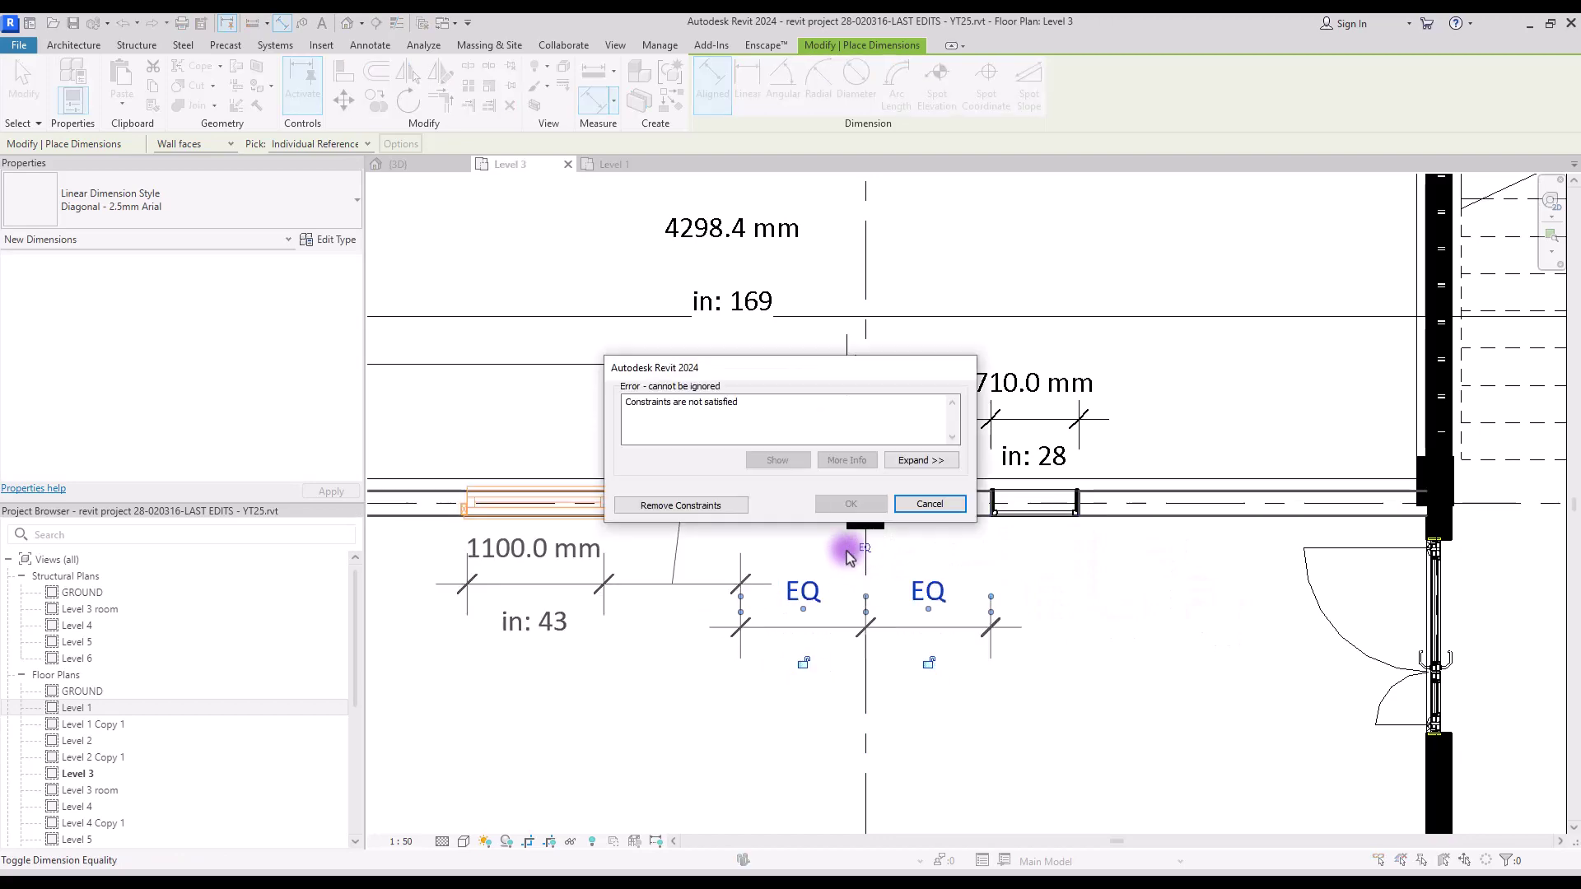
key("Escape")
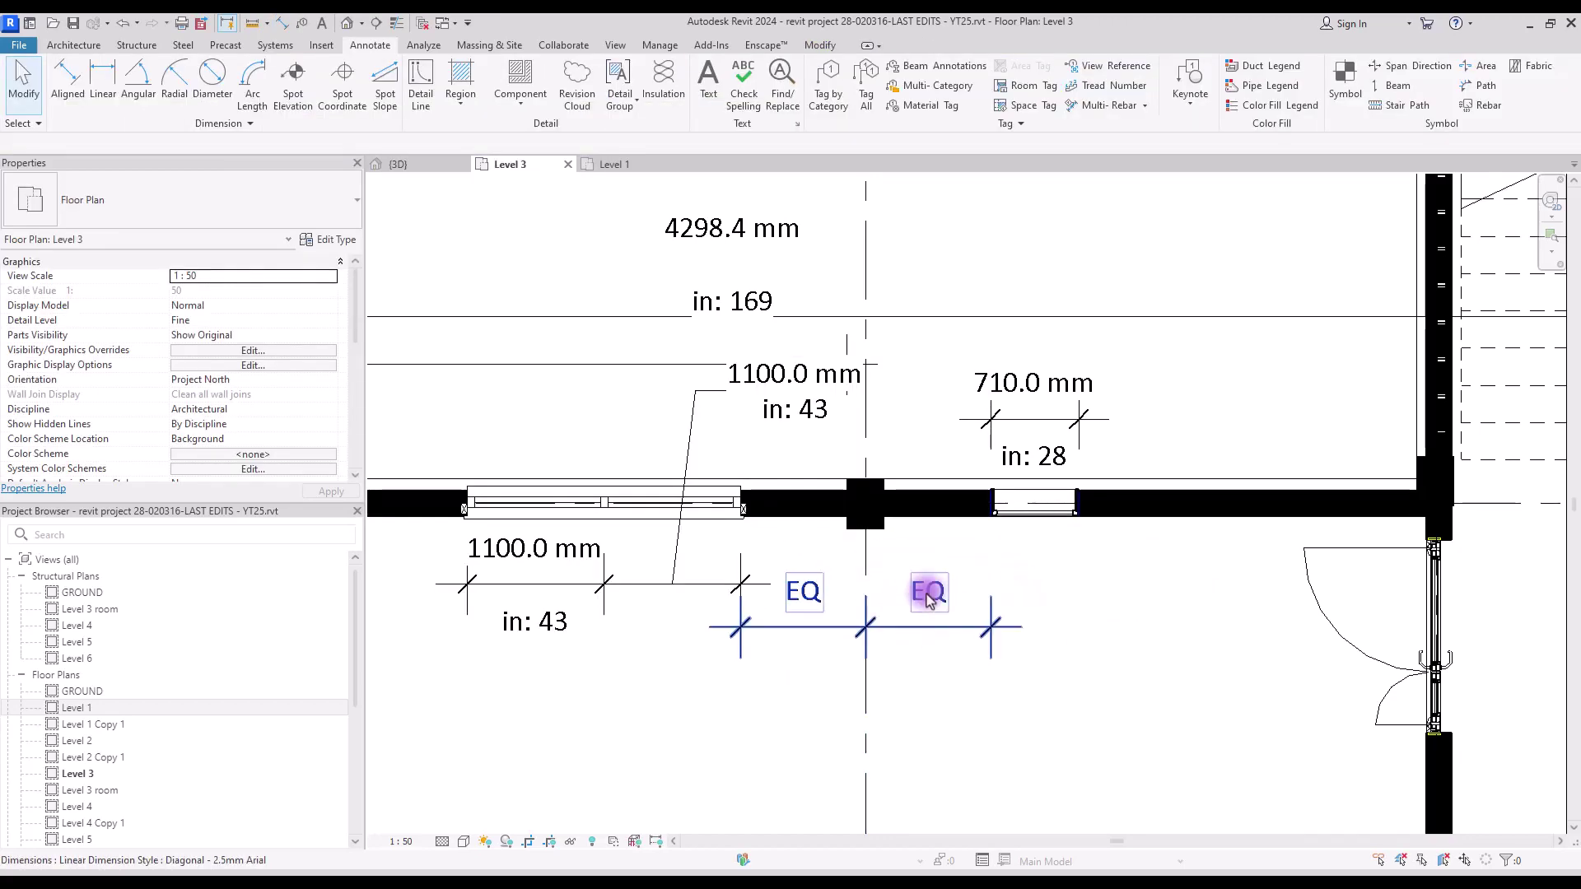
- Set the Equality Text of the equalised dimension's type to "=" and accept the type properties
left_click(928, 634)
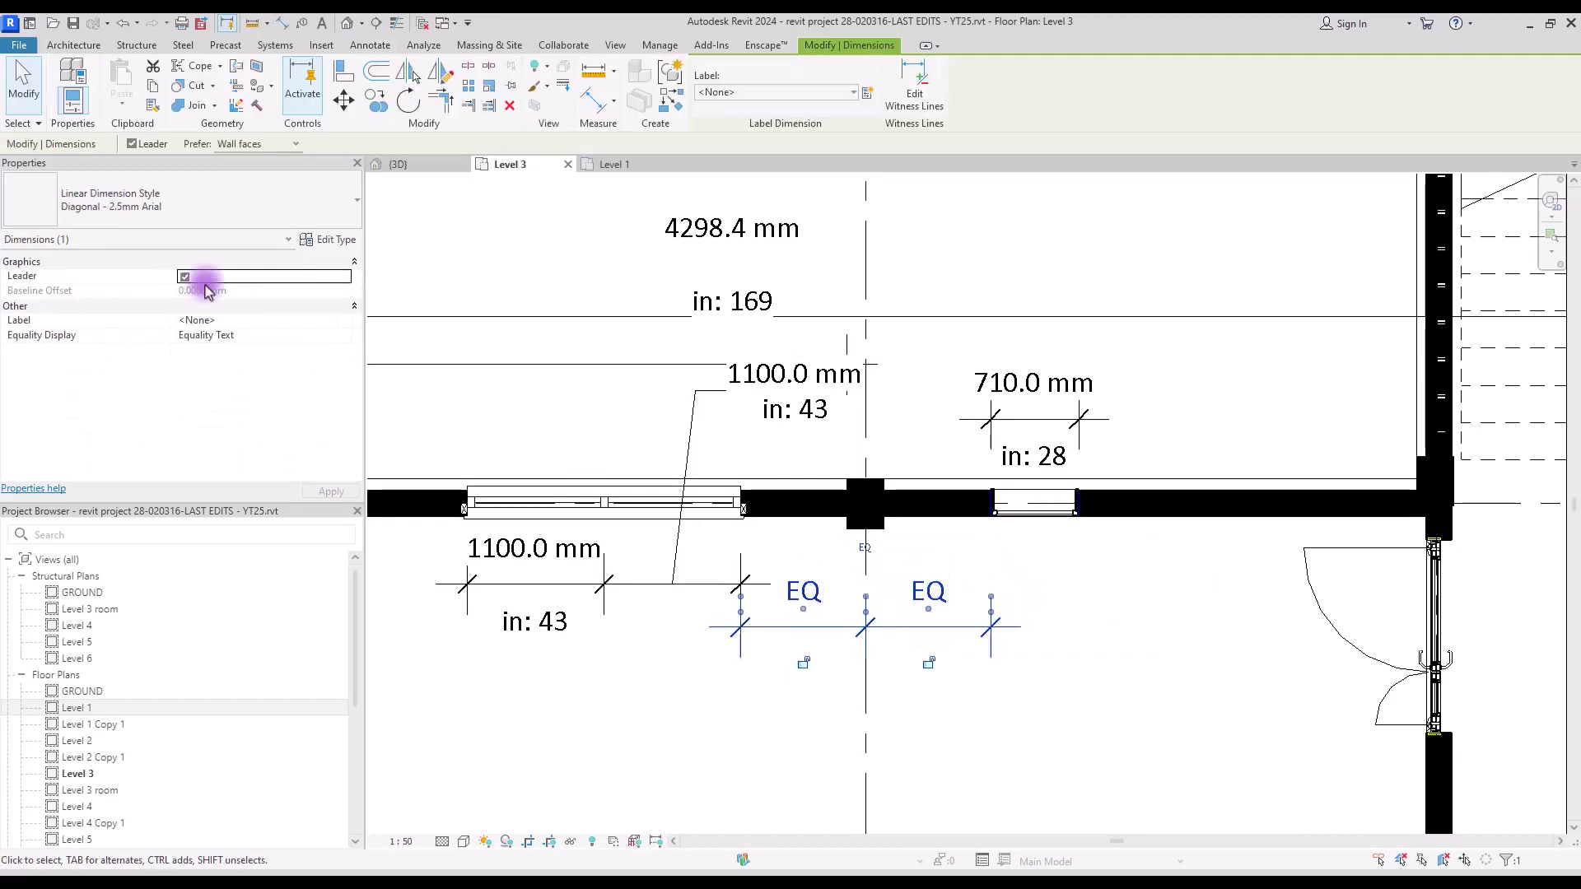
left_click(327, 238)
scroll(455, 601, "down", 6)
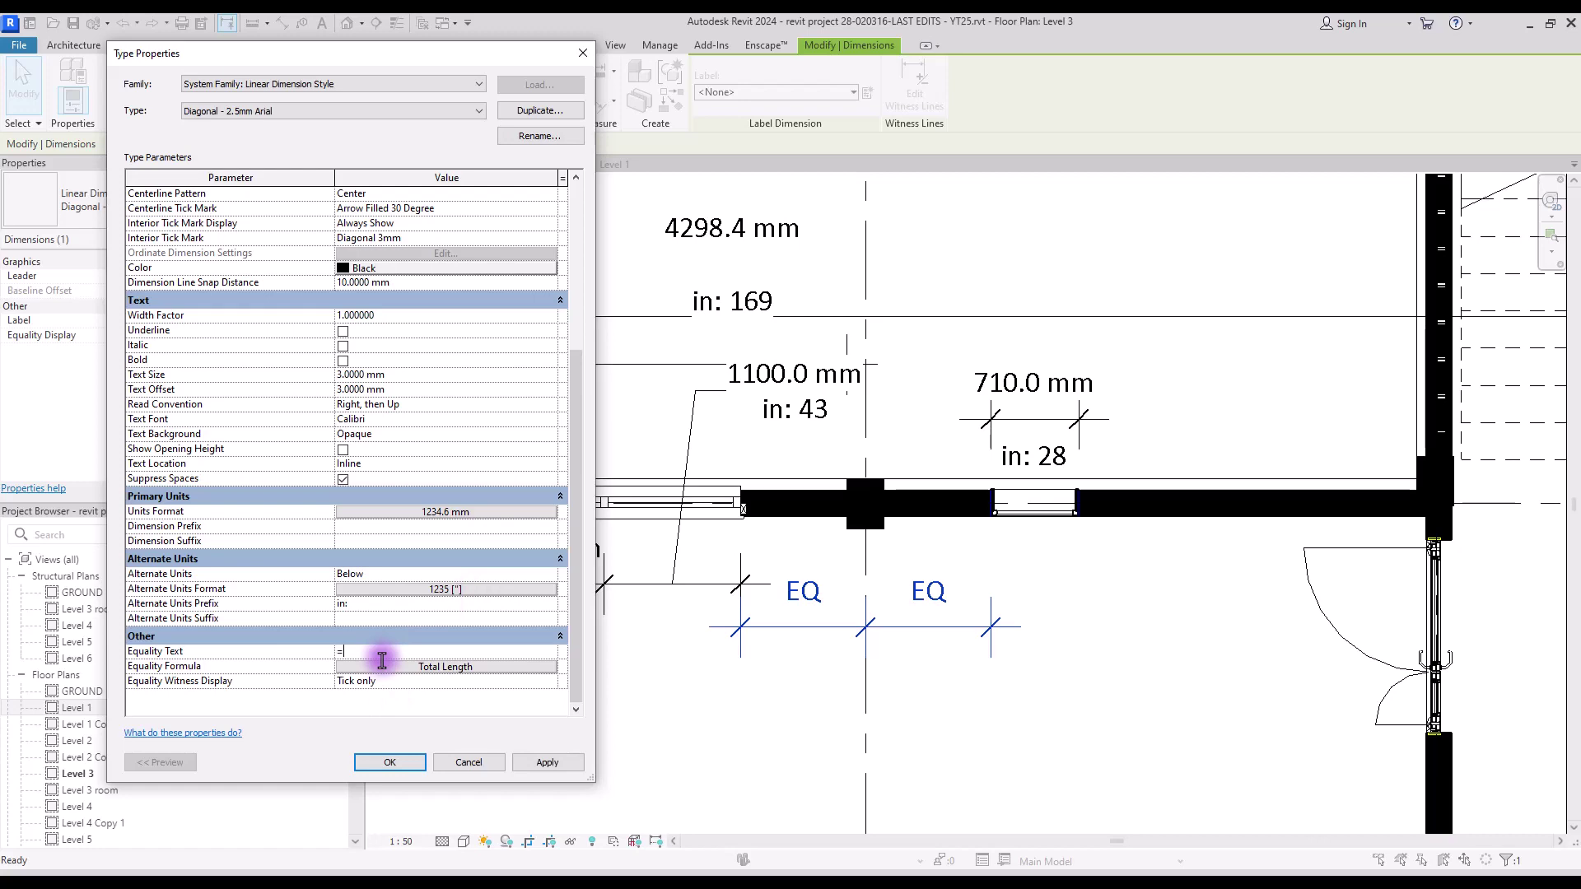
left_click(546, 762)
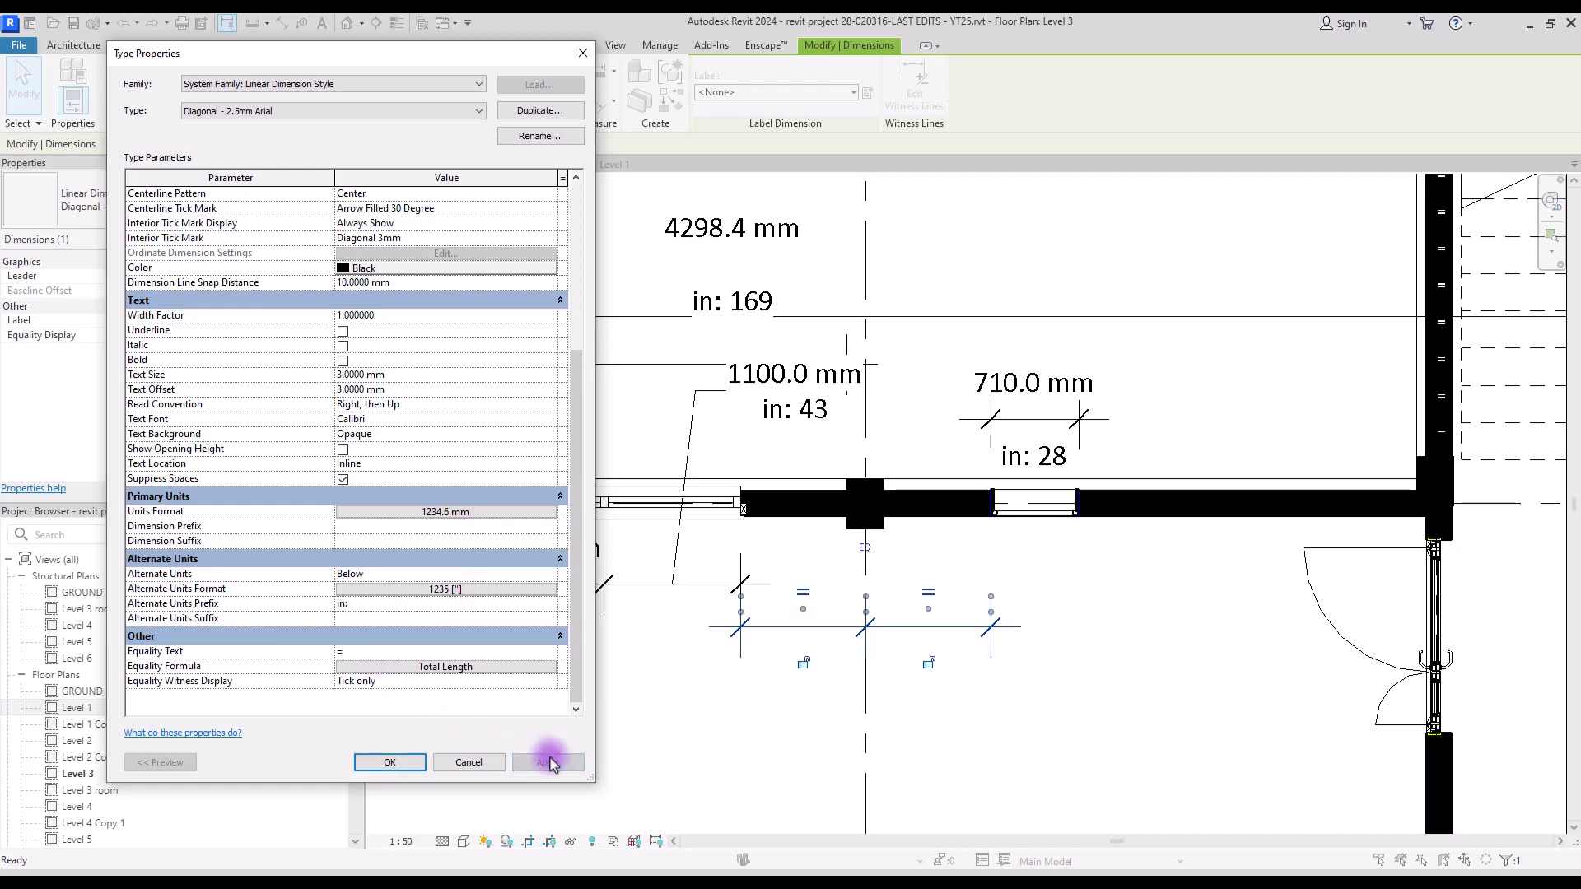
left_click(411, 764)
- Delete the equality string, both window dimensions and the long overall dimension along the wall on grid C
key("Delete")
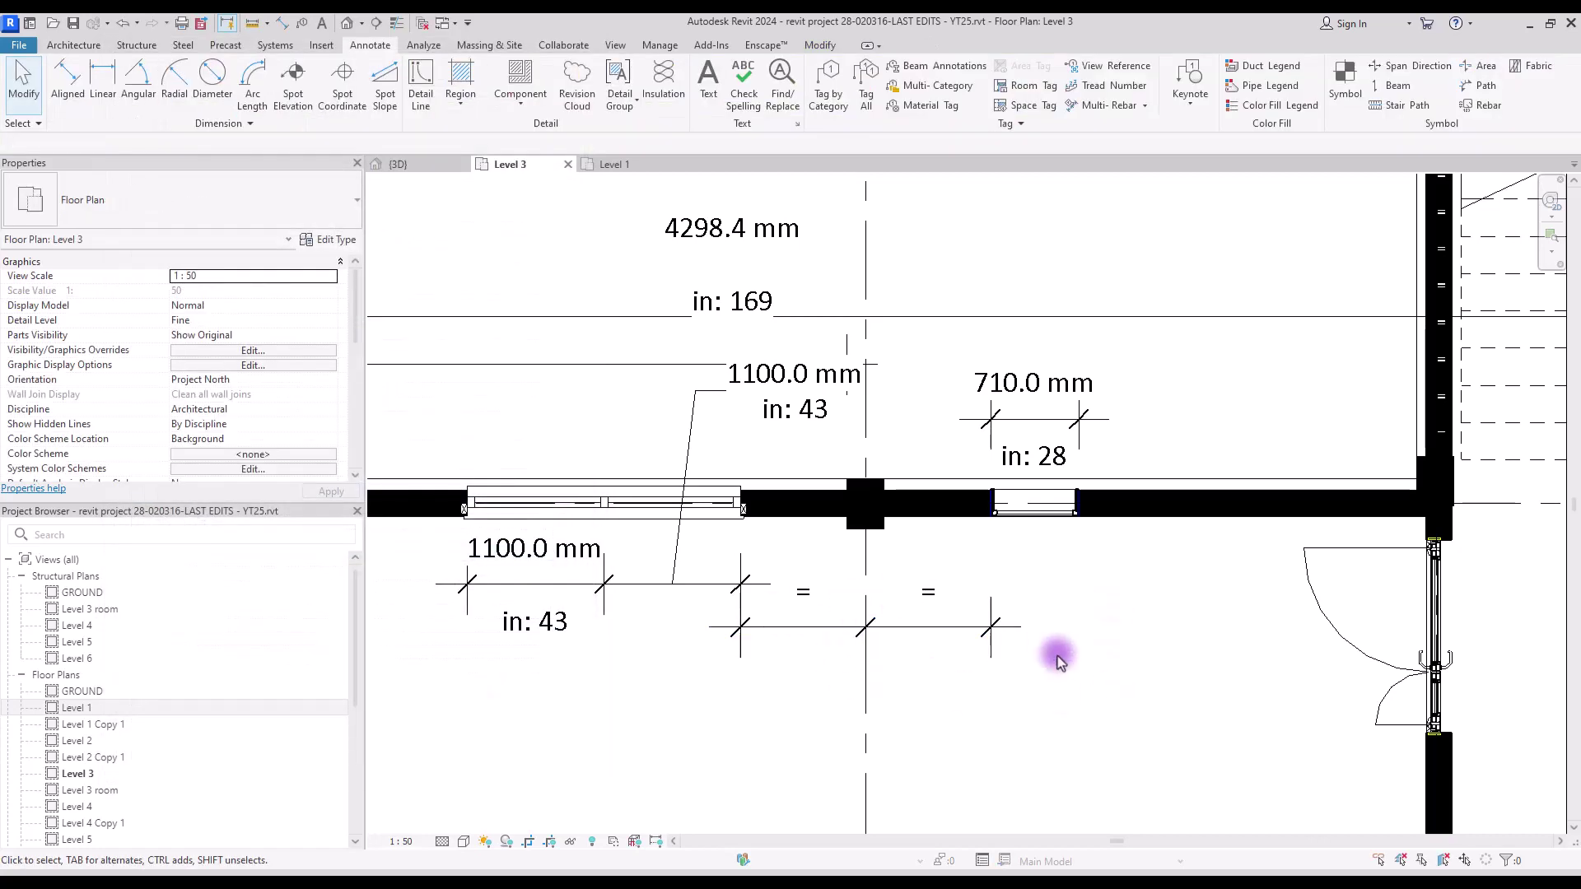
left_click(1231, 848)
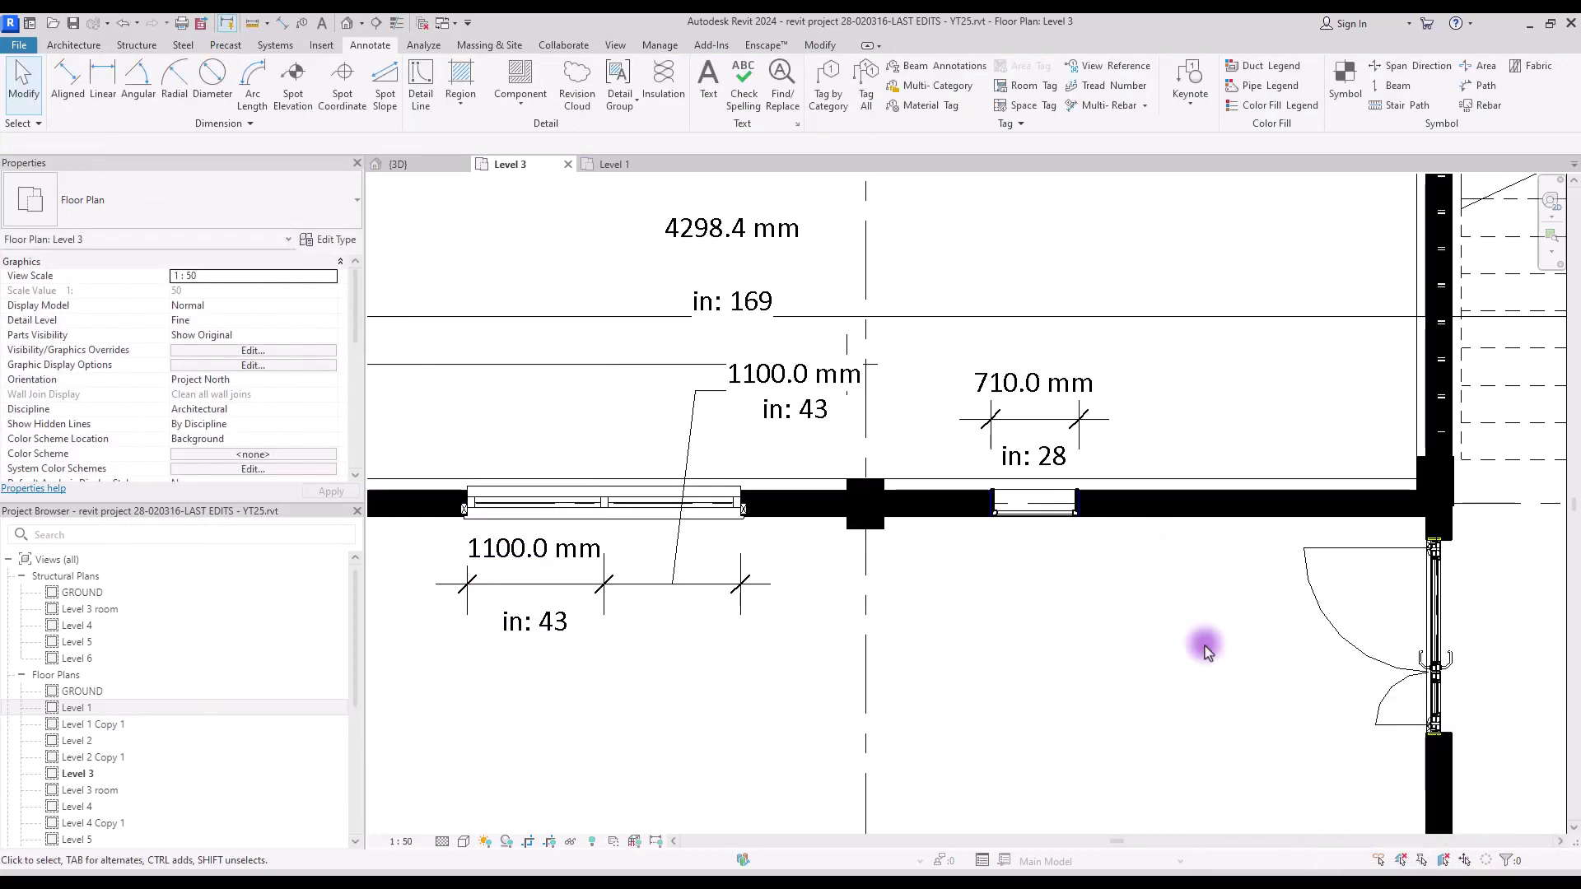
left_click(1063, 445)
key("Delete")
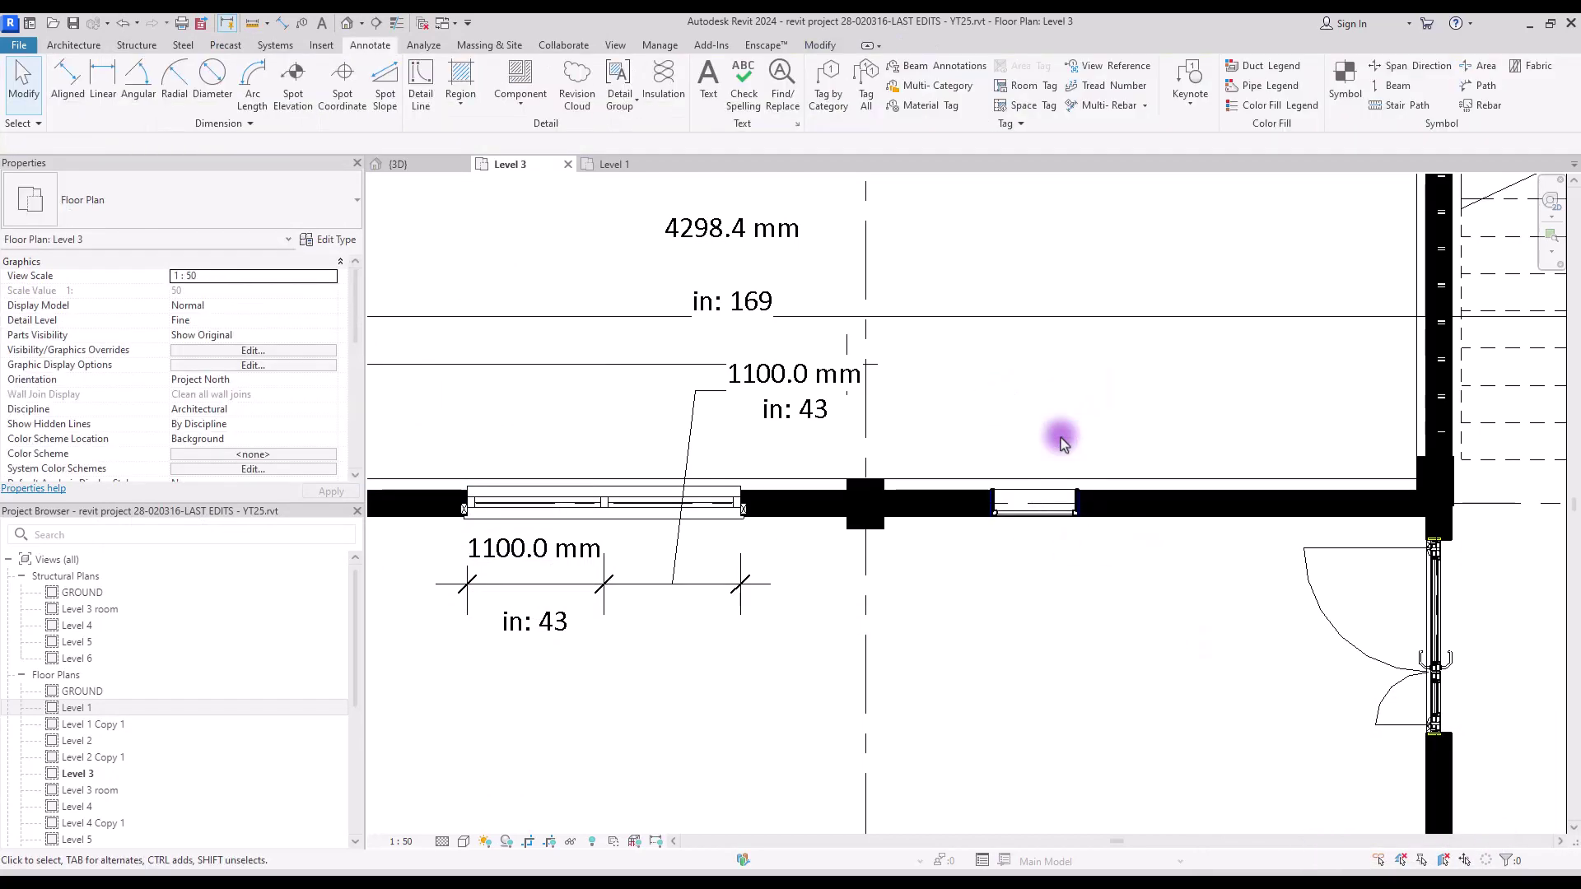
left_click(716, 385)
key("Delete")
left_click(675, 364)
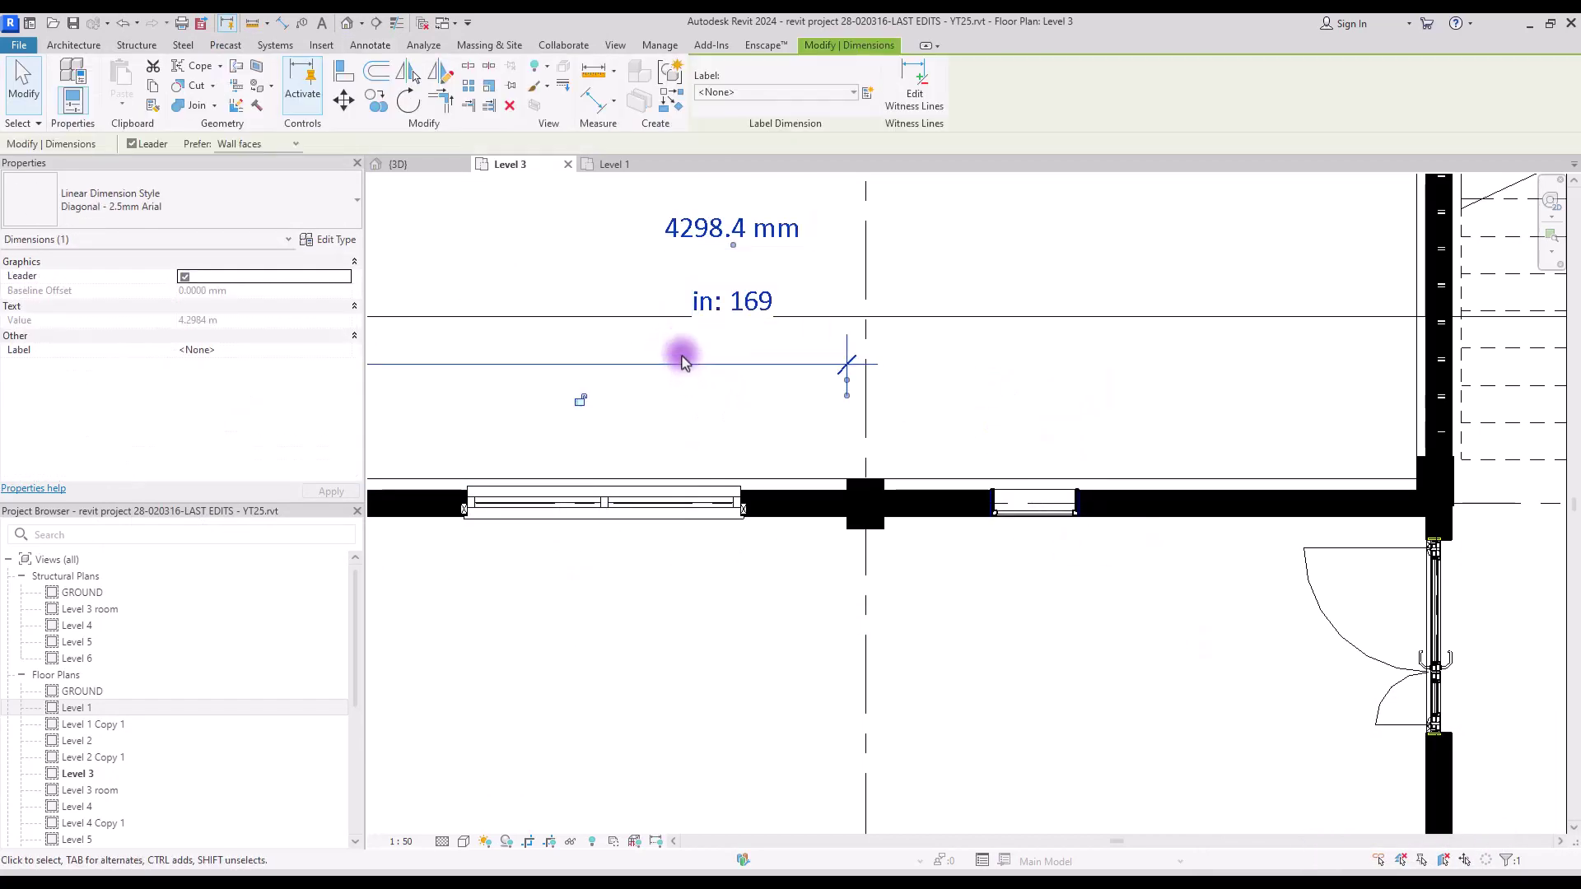
key("Delete")
- Delete the vertical dimension string along the double-door wall between grids C and D
scroll(815, 494, "down", 5)
scroll(935, 547, "up", 3)
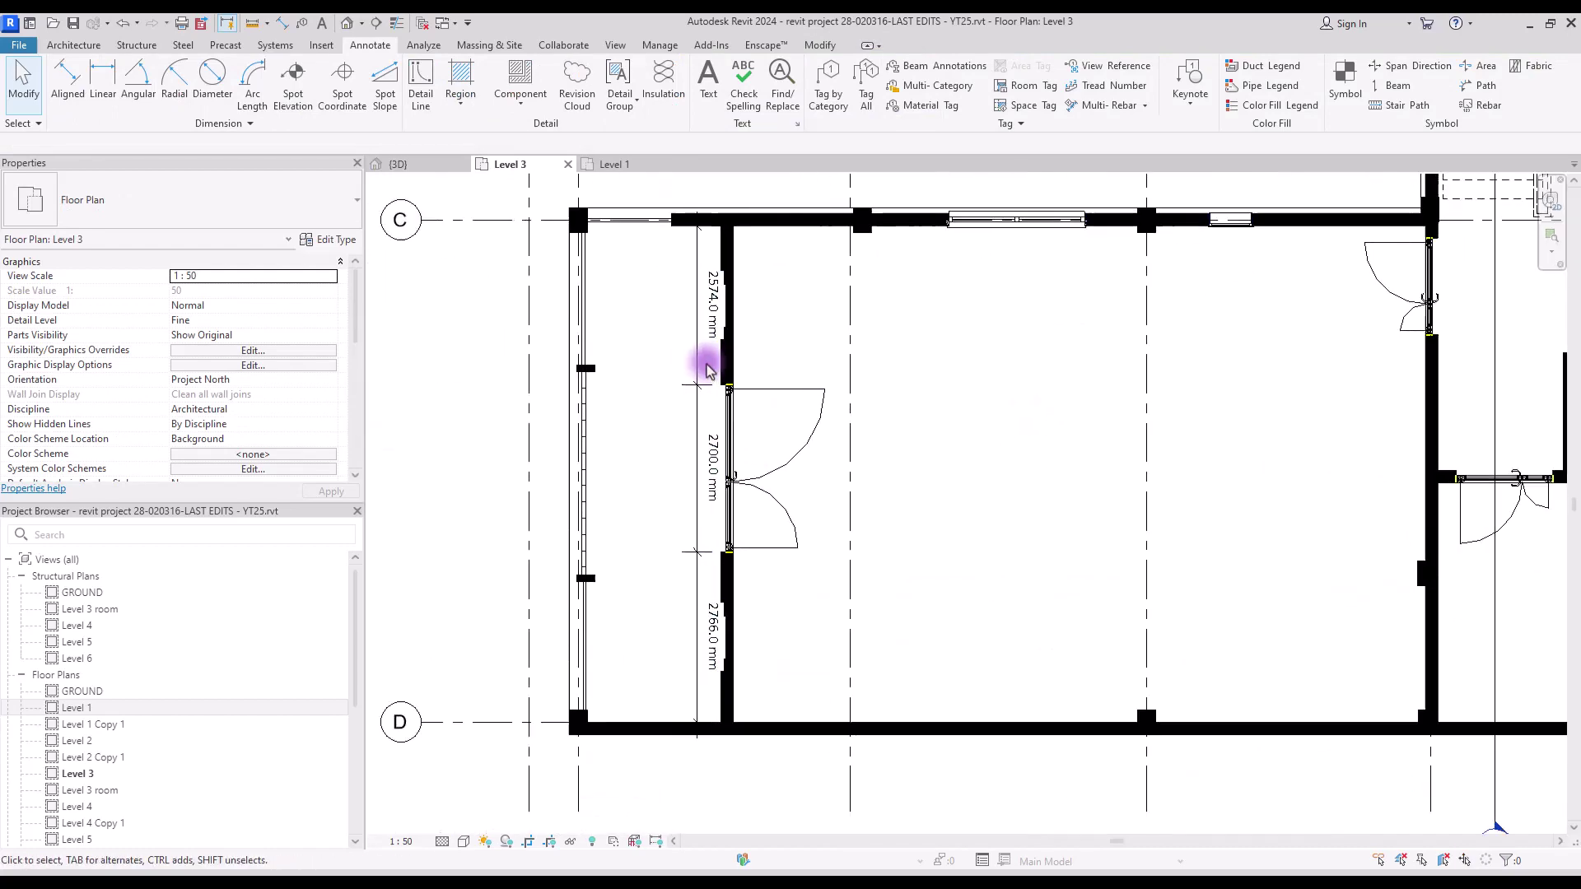
left_click(700, 354)
key("Delete")
scroll(734, 547, "down", 5)
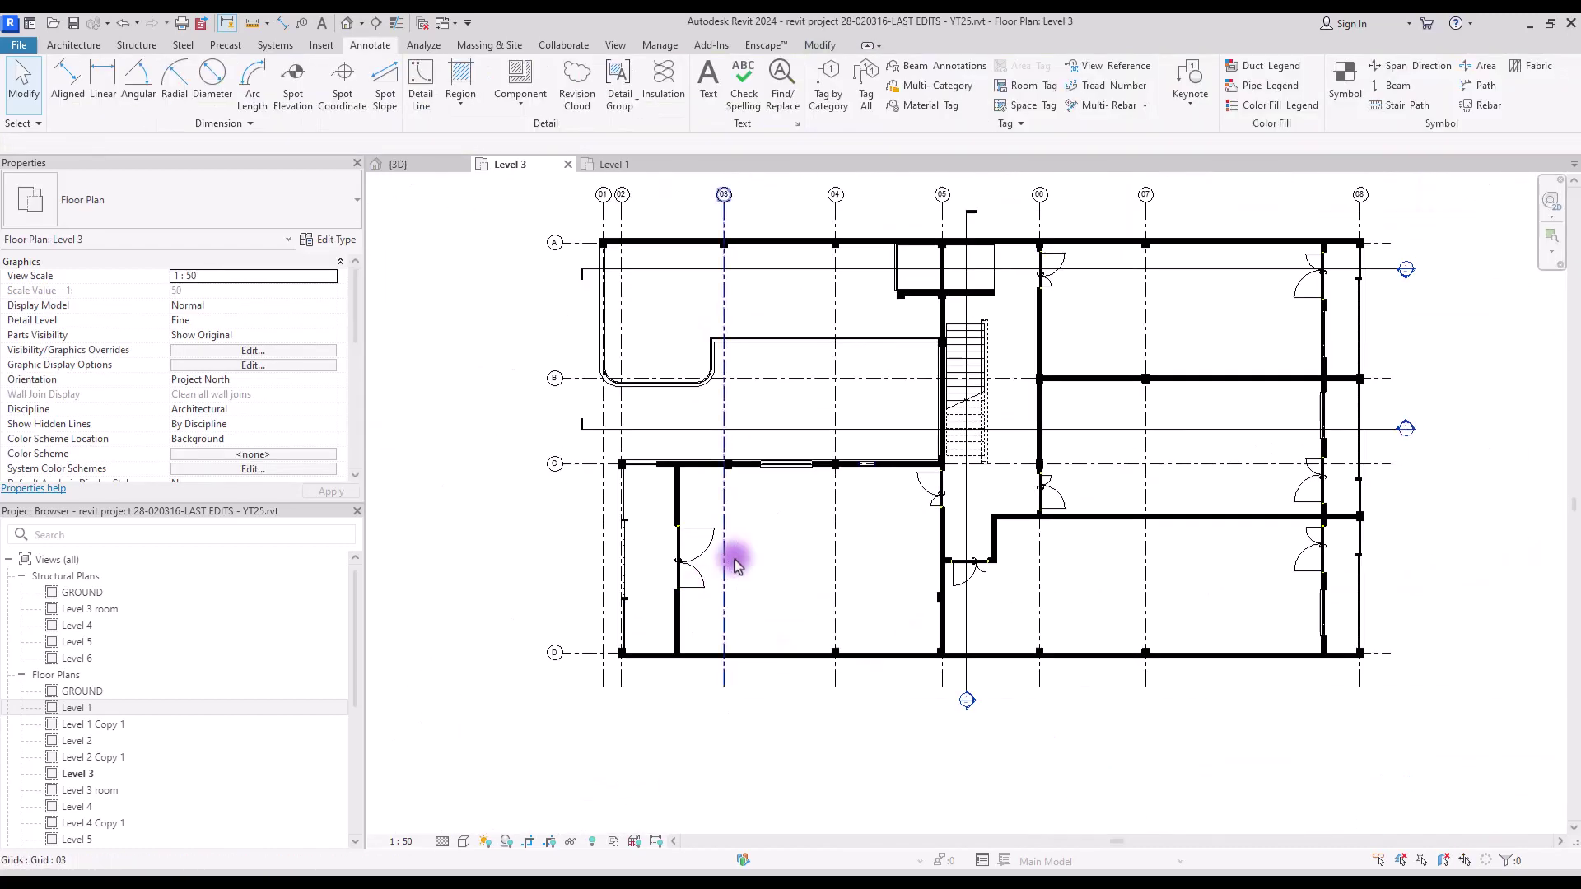
- Start an aligned dimension measured from wall faces and set it to pick entire walls
key("d")
key("i")
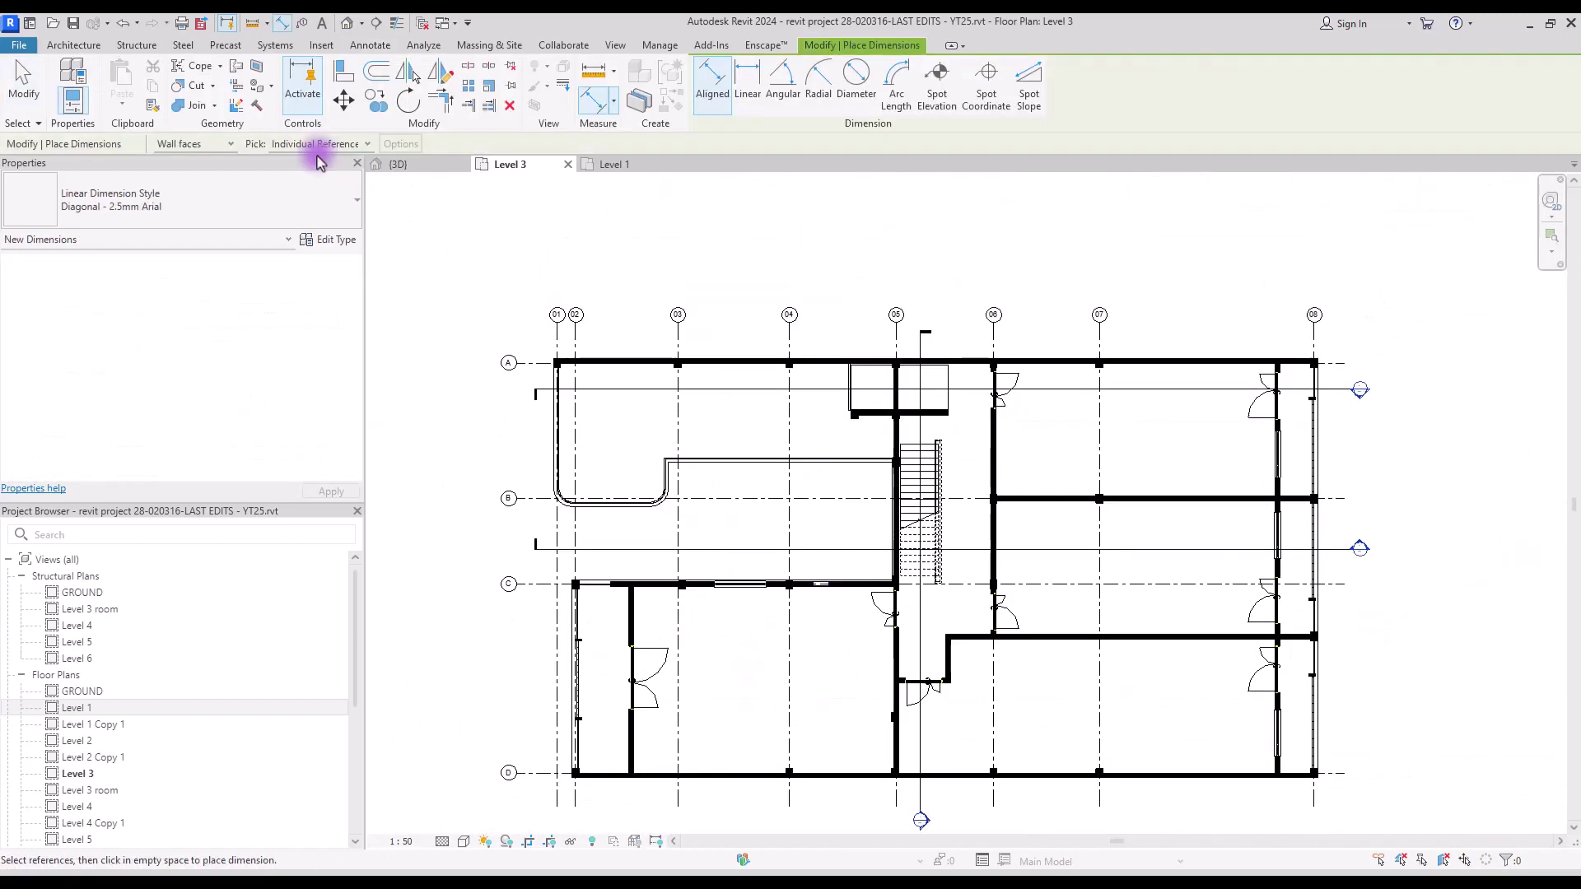
left_click(188, 148)
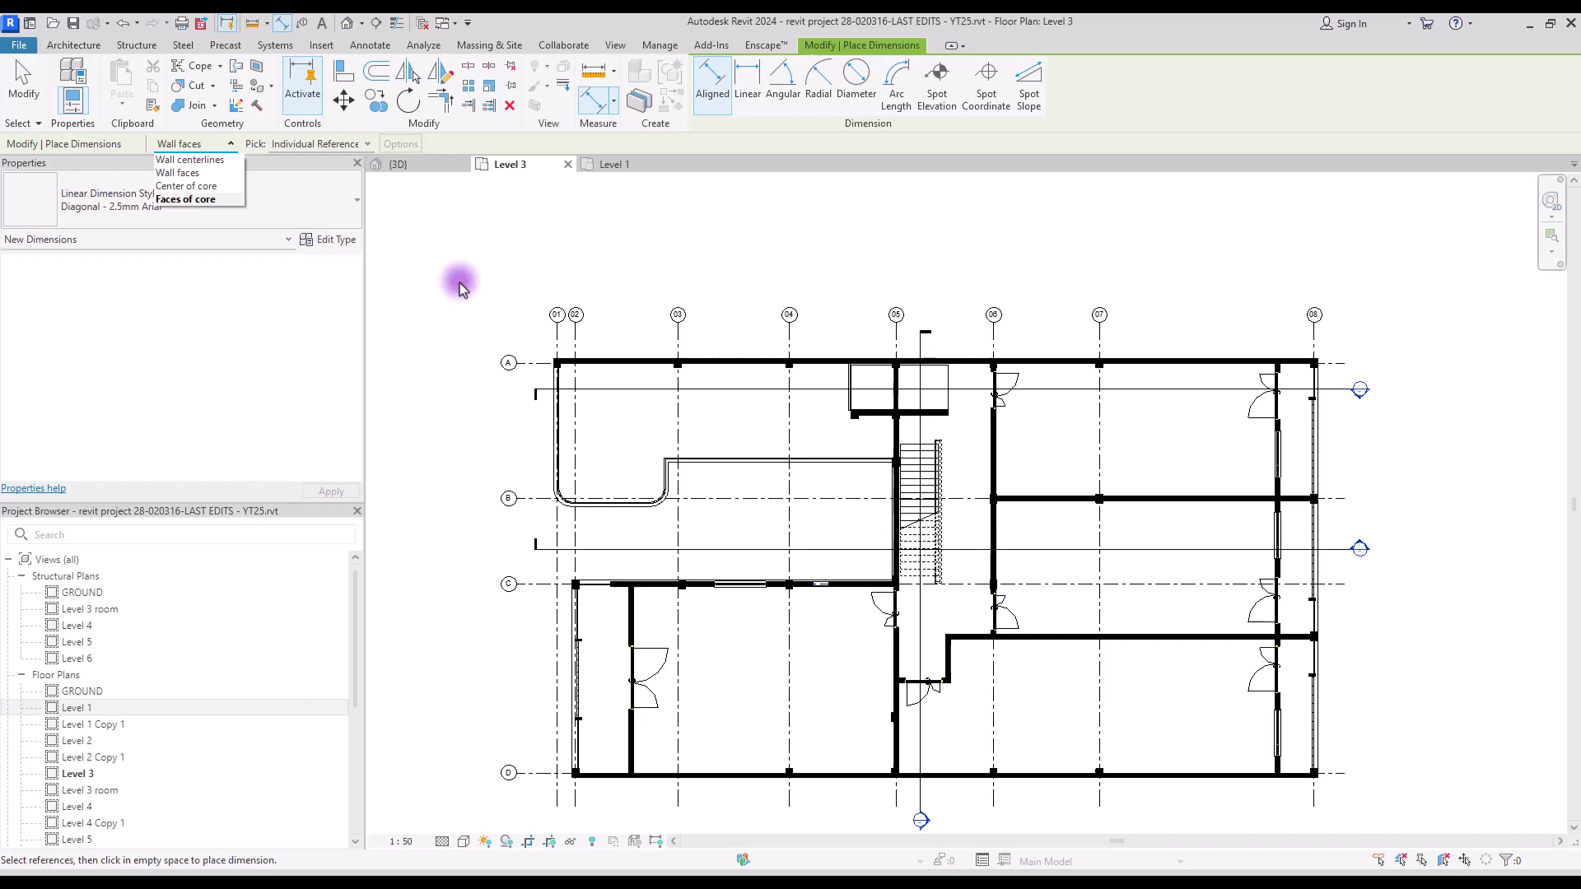
left_click(424, 259)
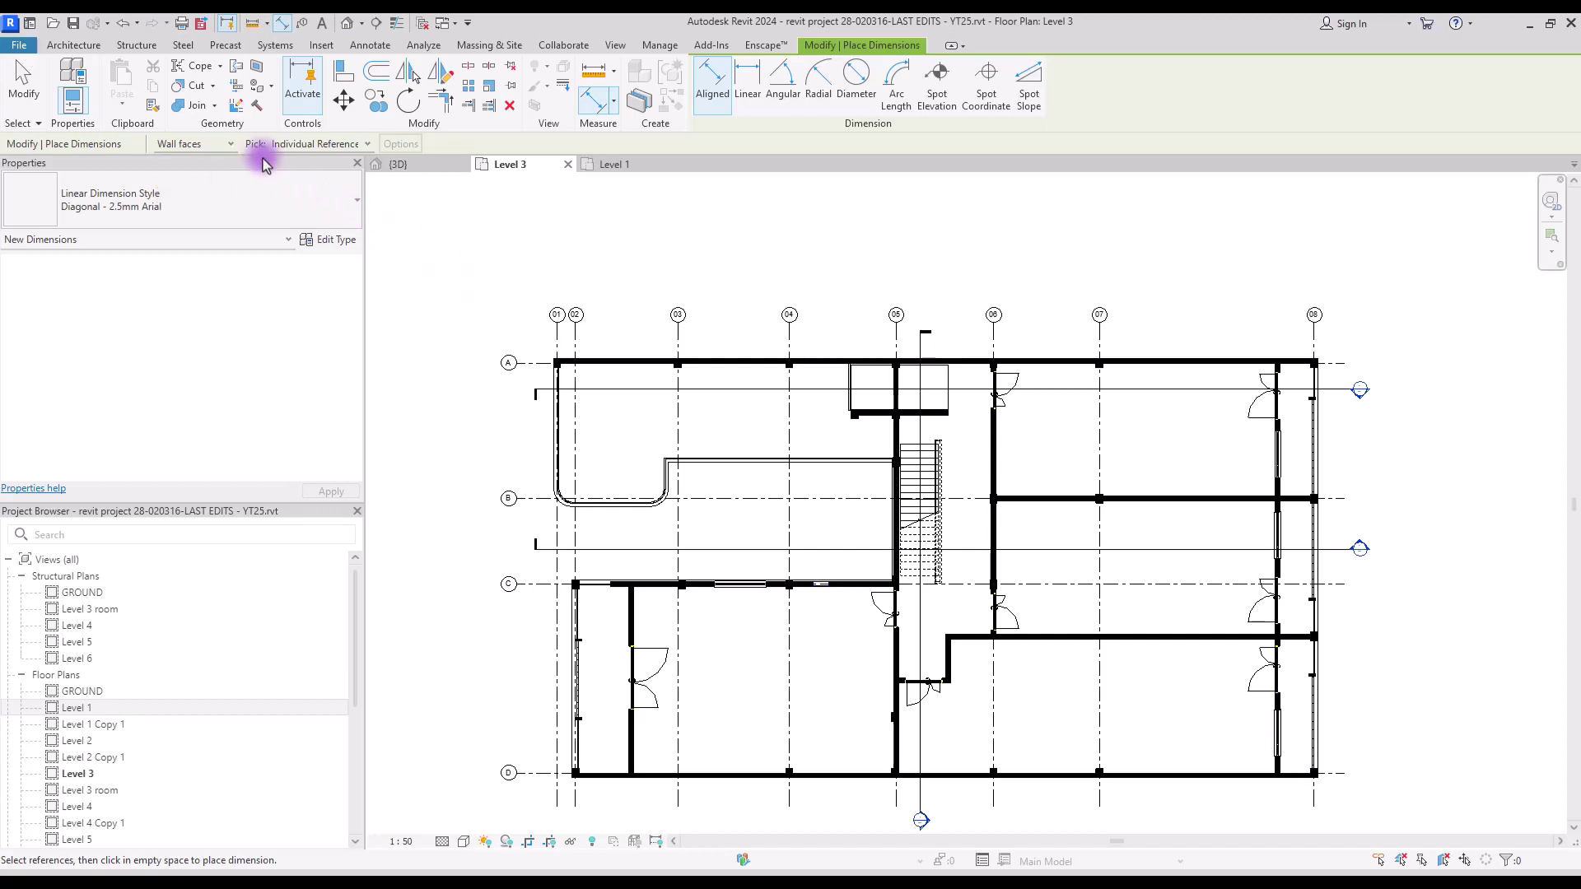
left_click(354, 145)
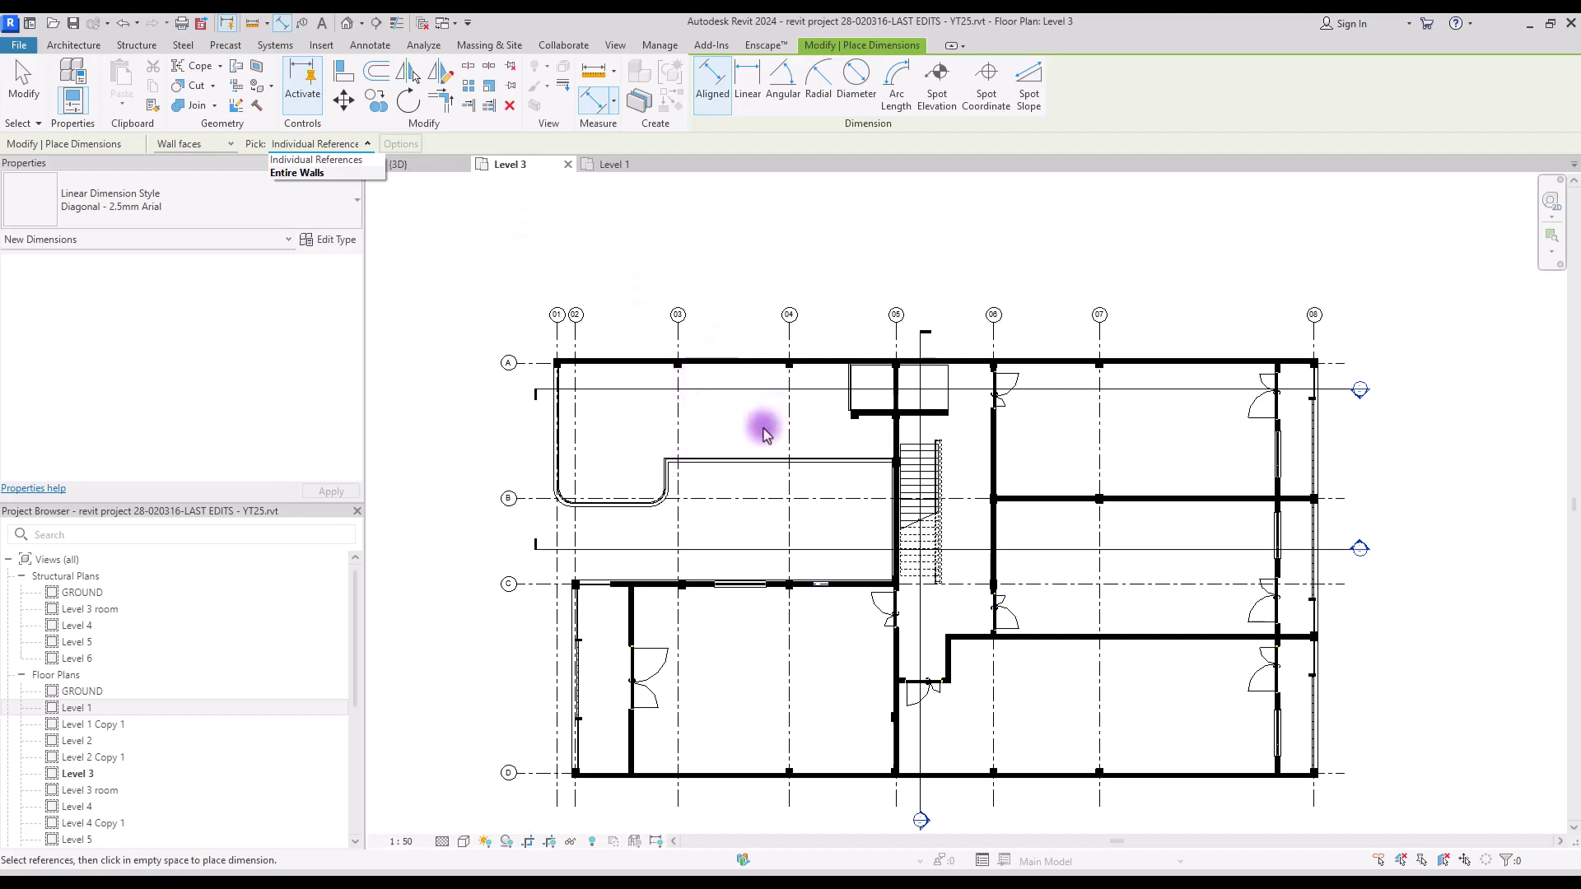
key("Return")
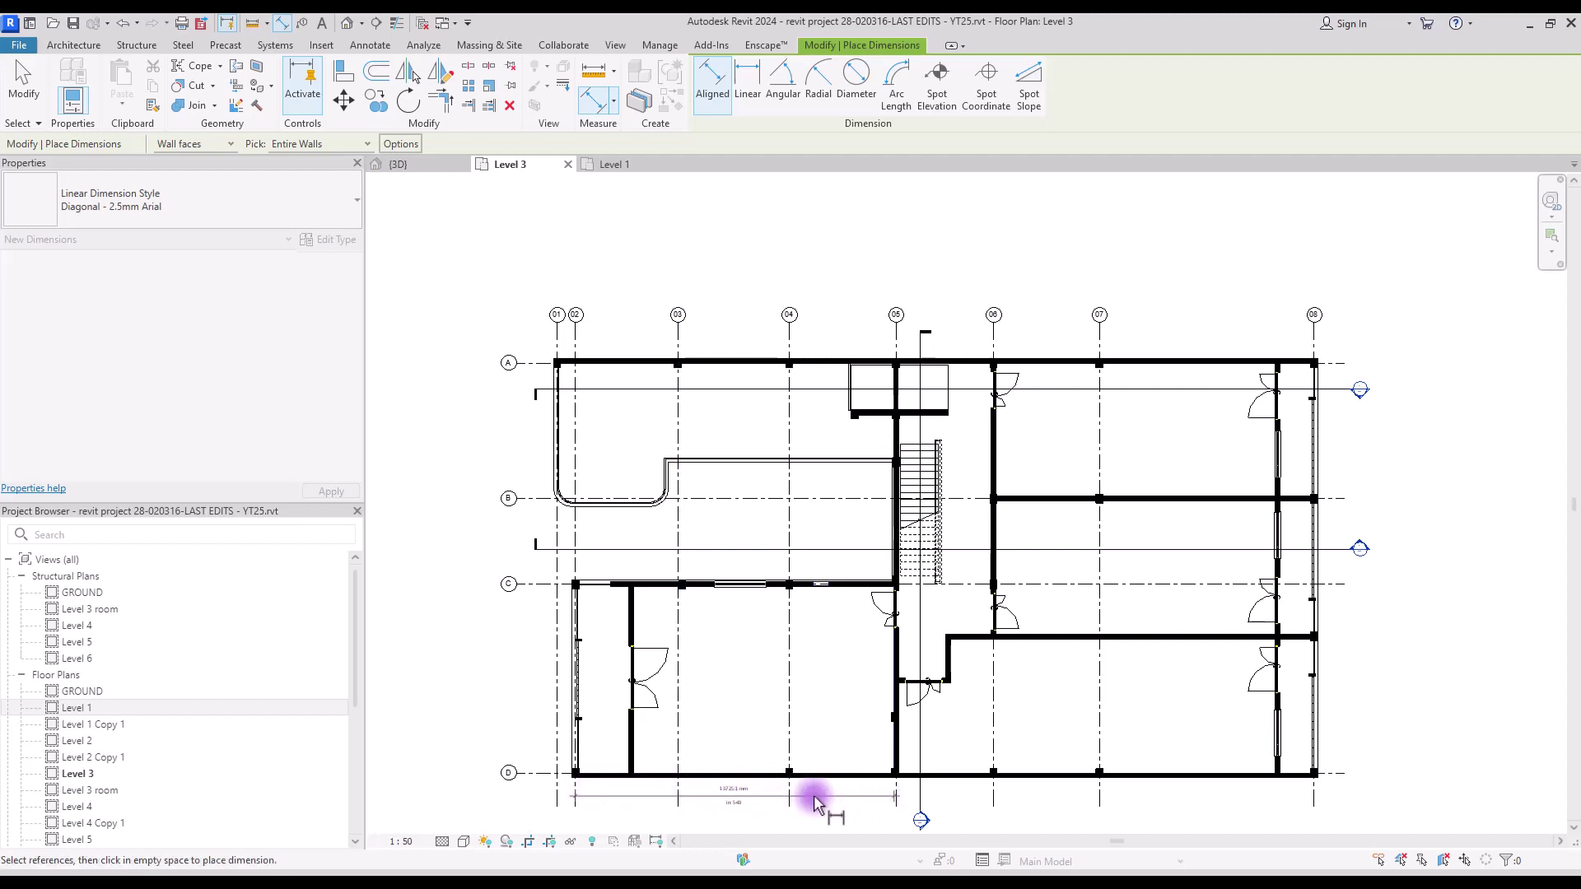
- Keep wall faces as the dimension reference and set the pick mode to Individual References
left_click(198, 143)
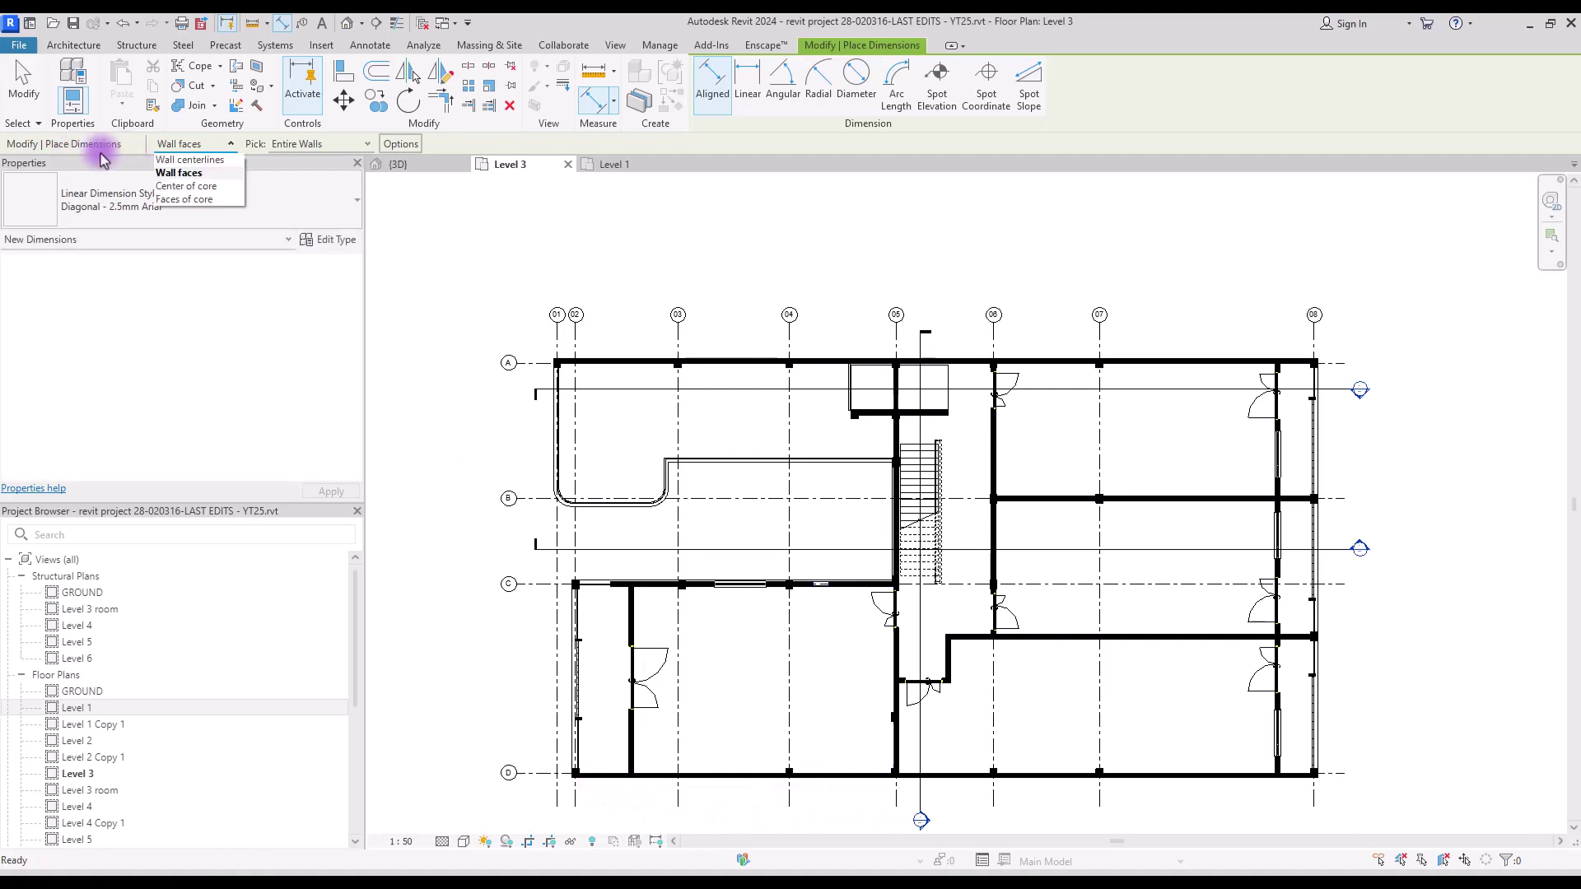
left_click(197, 174)
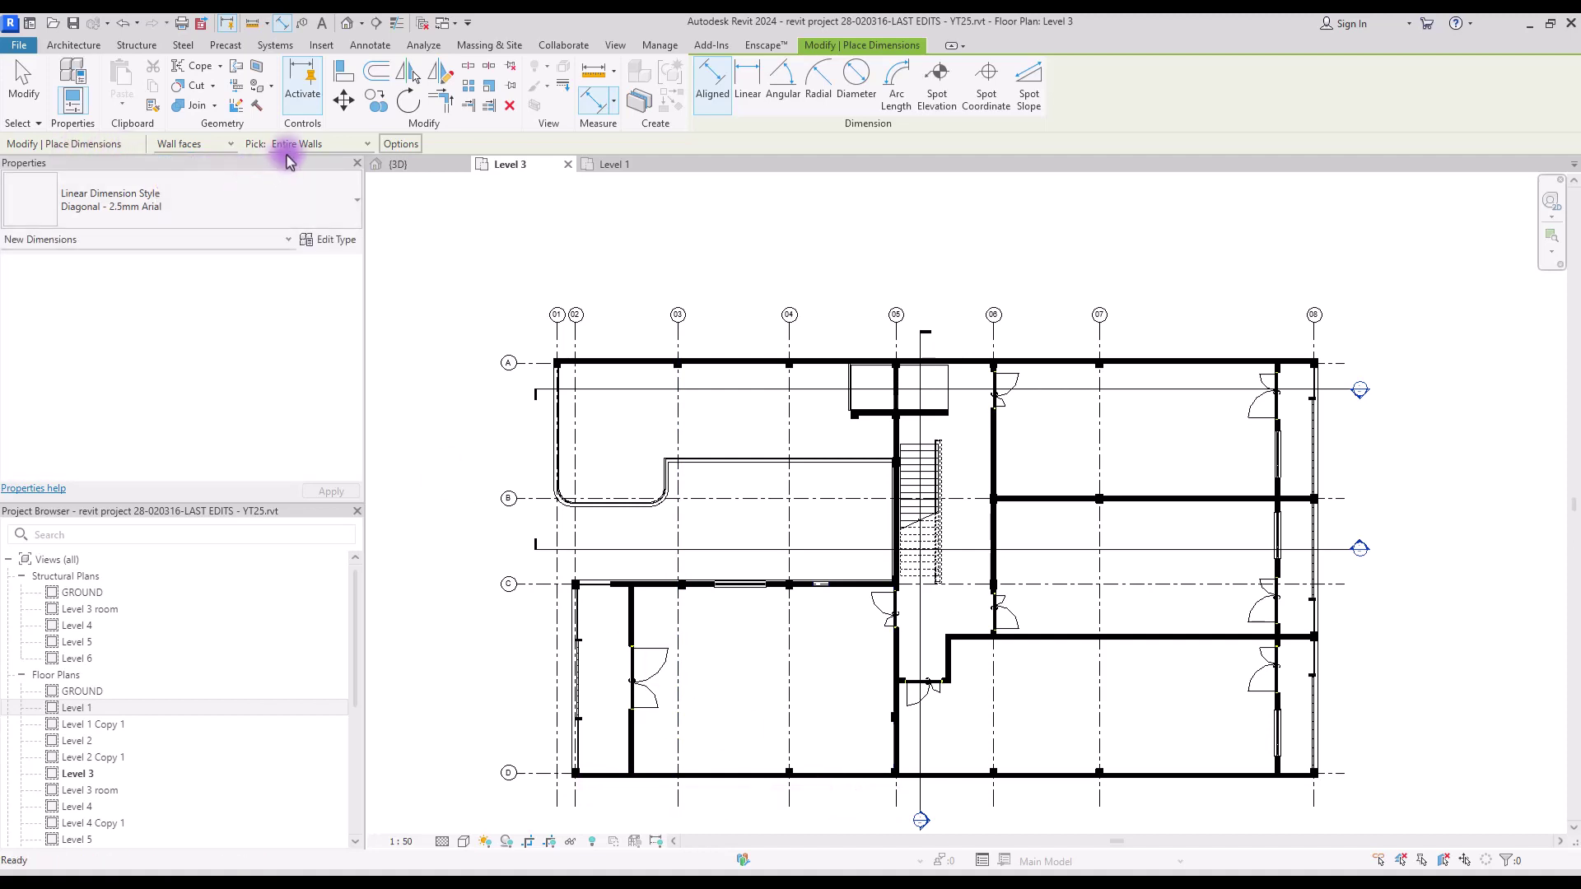
left_click(336, 146)
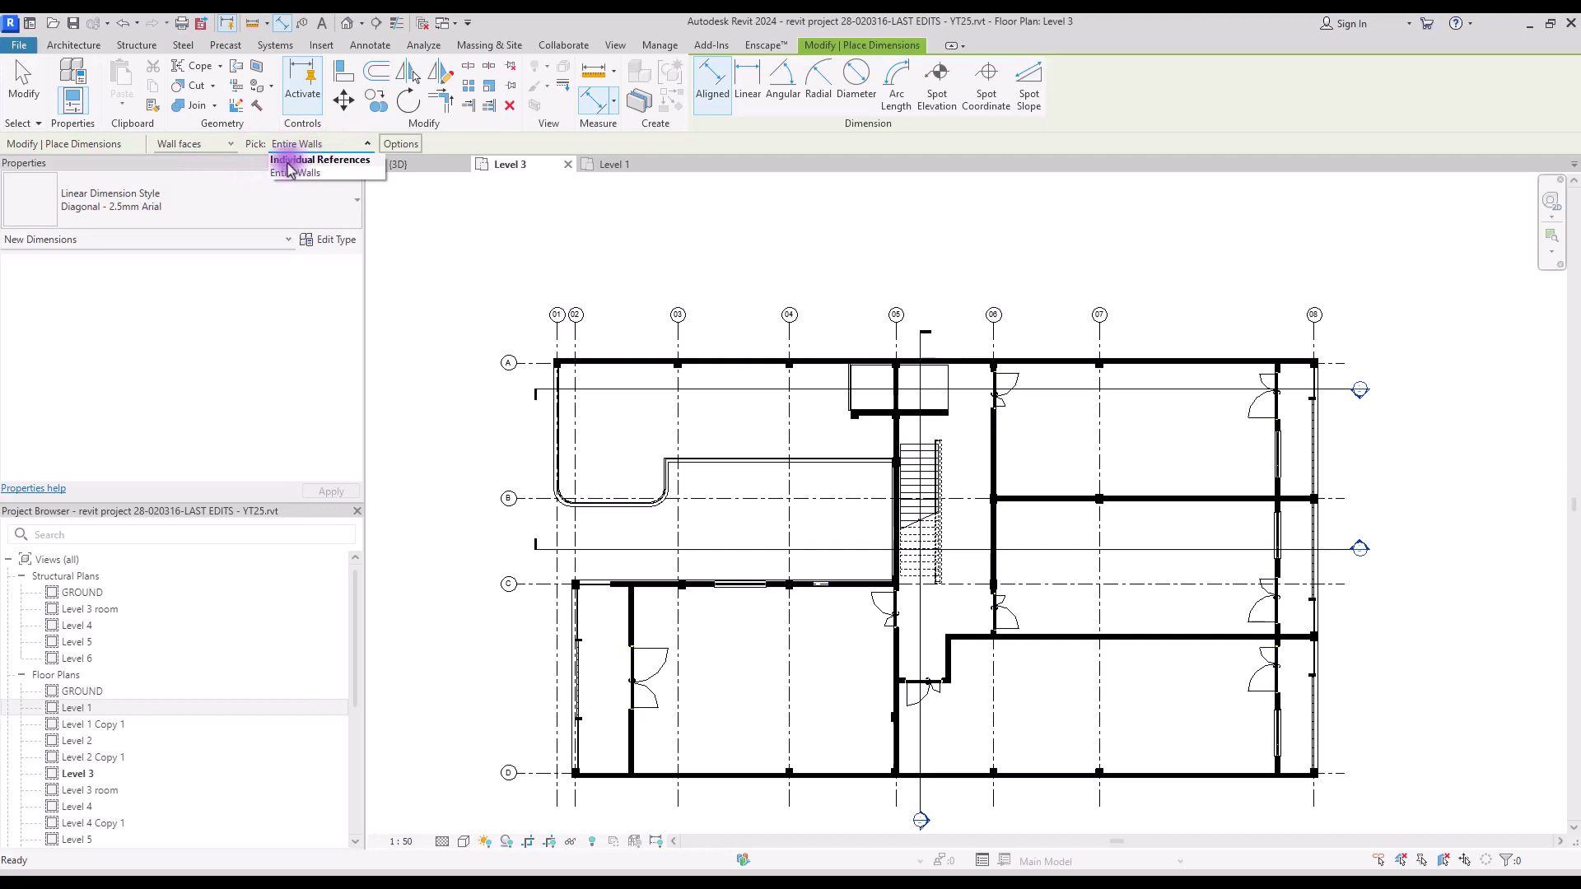
left_click(297, 159)
- Begin a dimension string along the grid A wall, picking both faces of the columns at grids 01 and 03
scroll(569, 342, "up", 2)
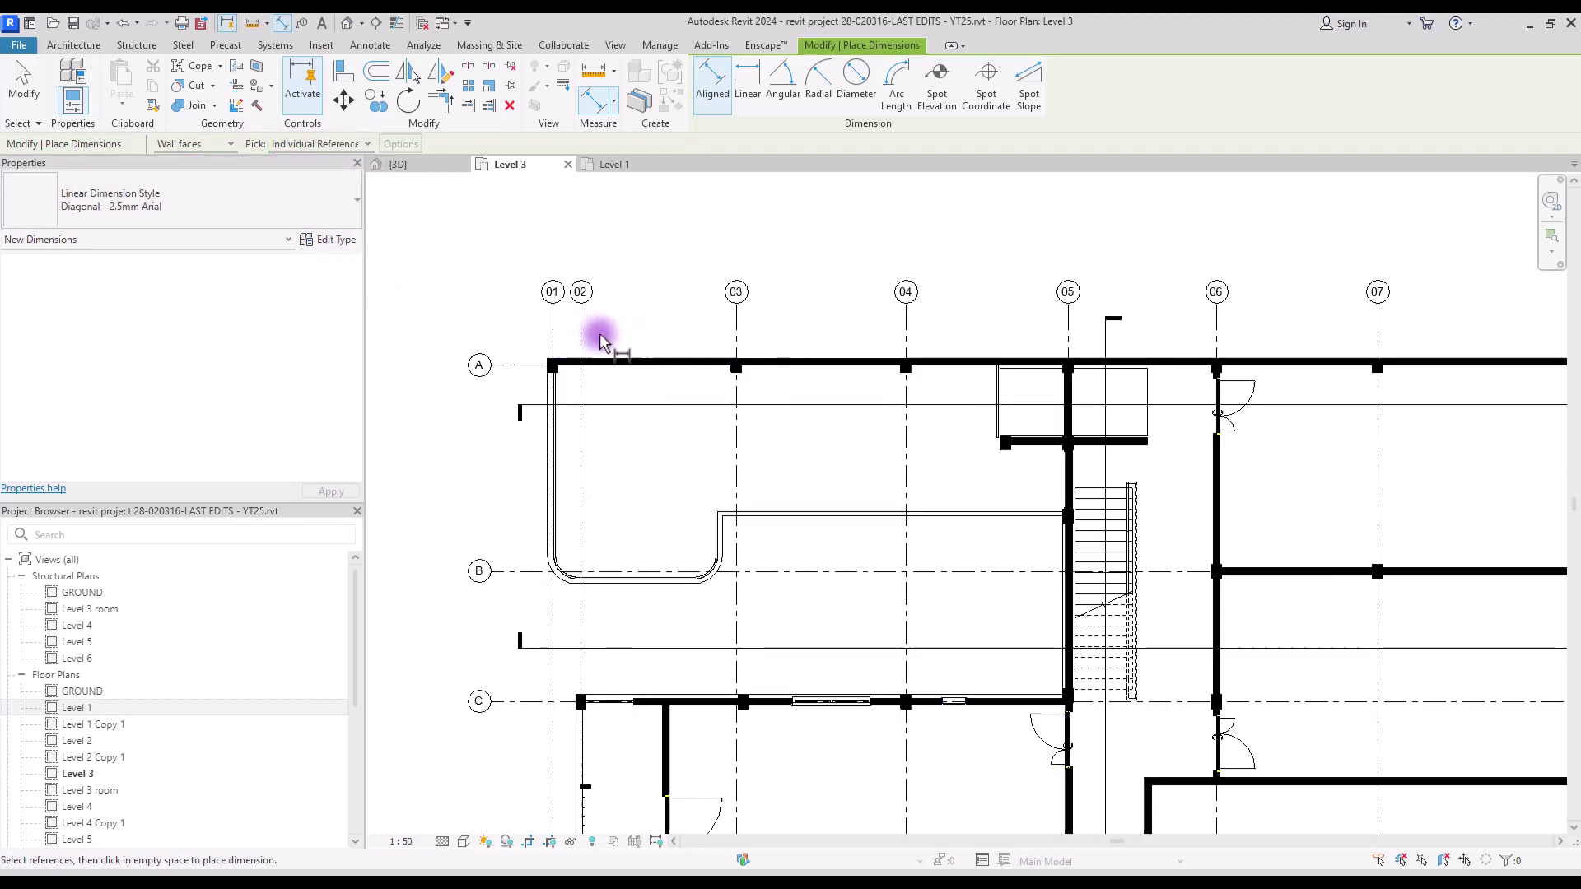
scroll(662, 403, "down", 2)
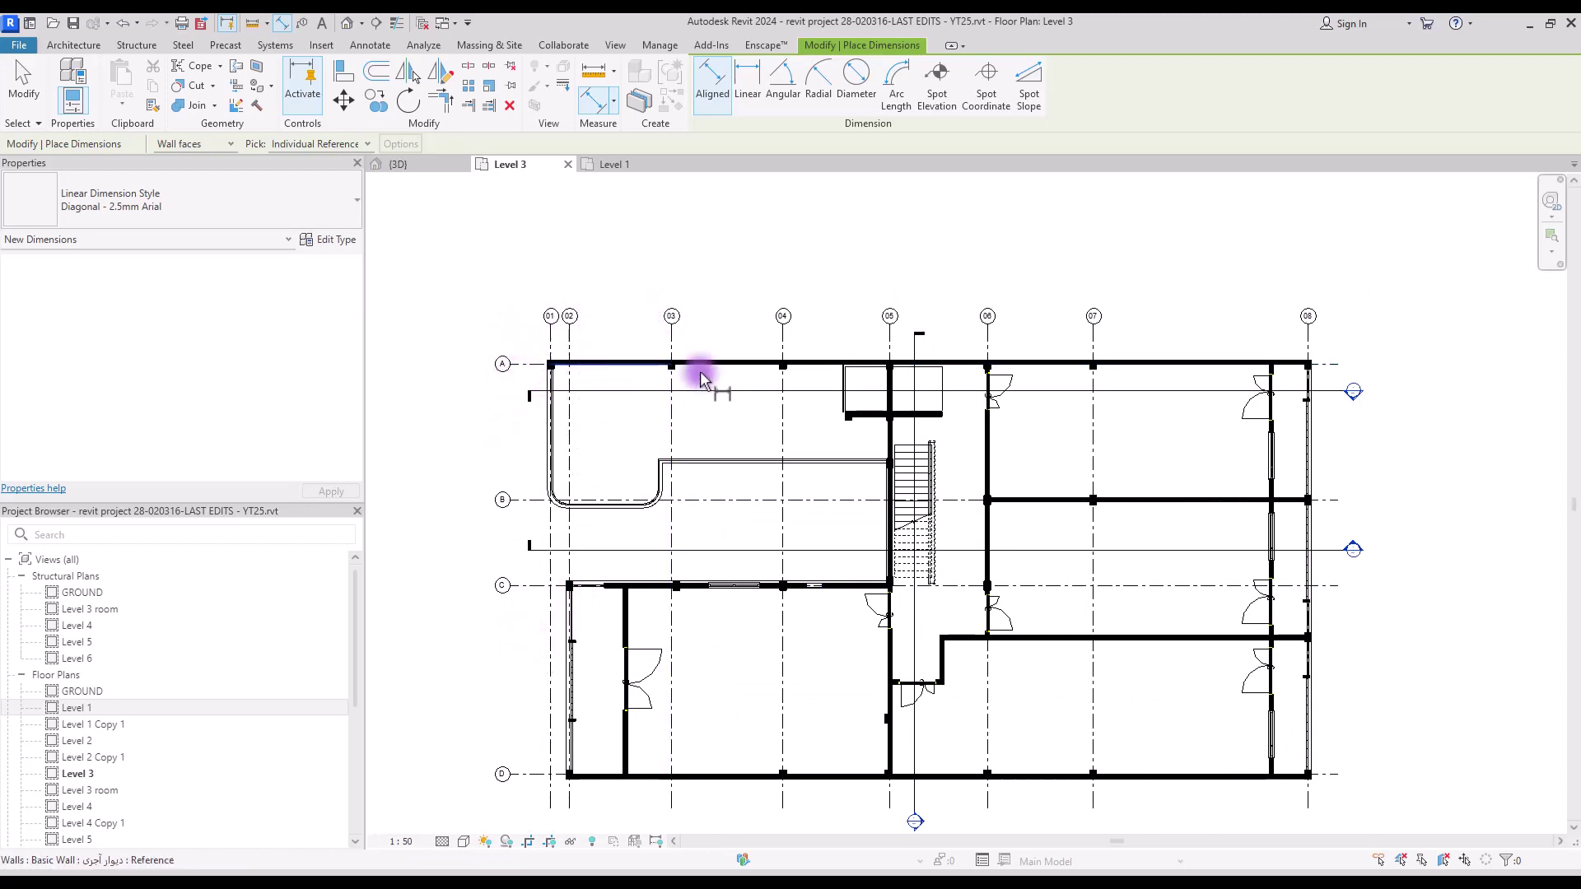
scroll(590, 487, "up", 5)
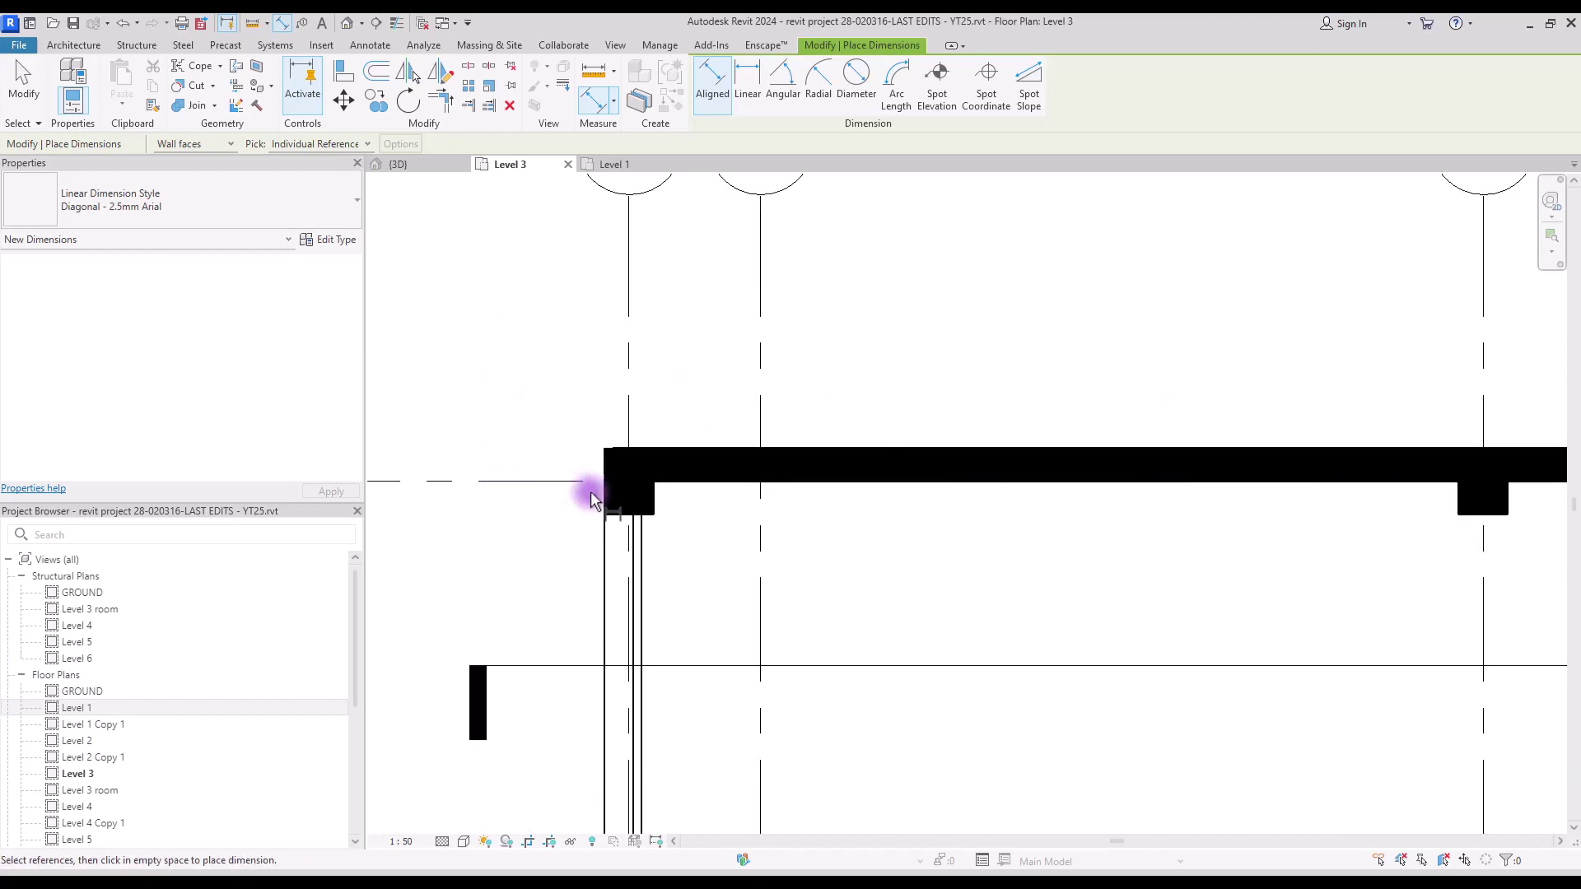
left_click(605, 494)
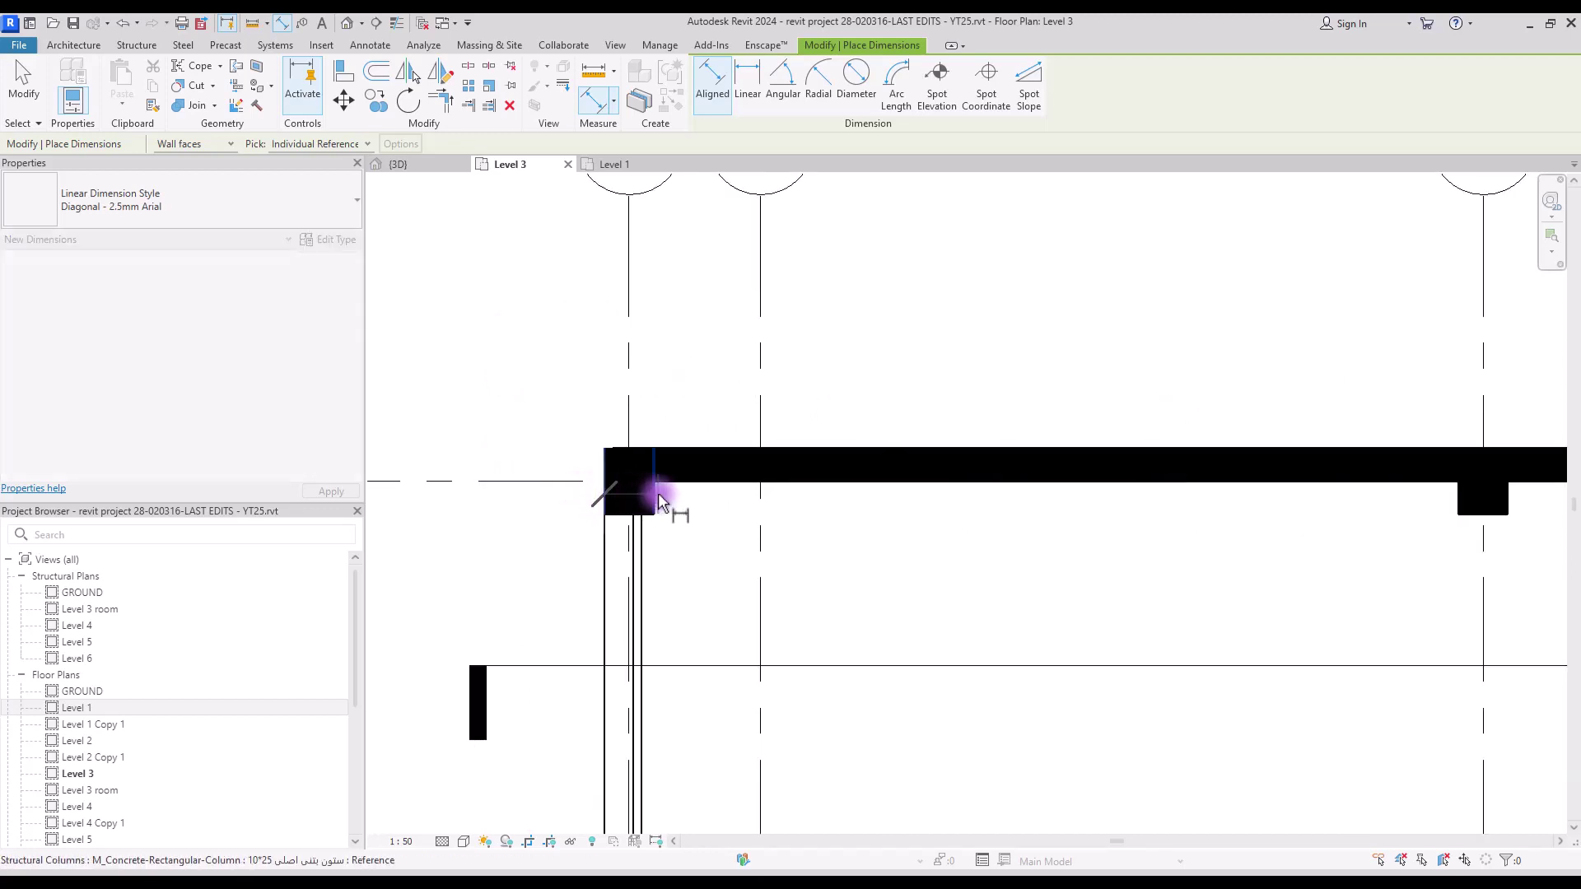
left_click(653, 492)
scroll(590, 487, "down", 2)
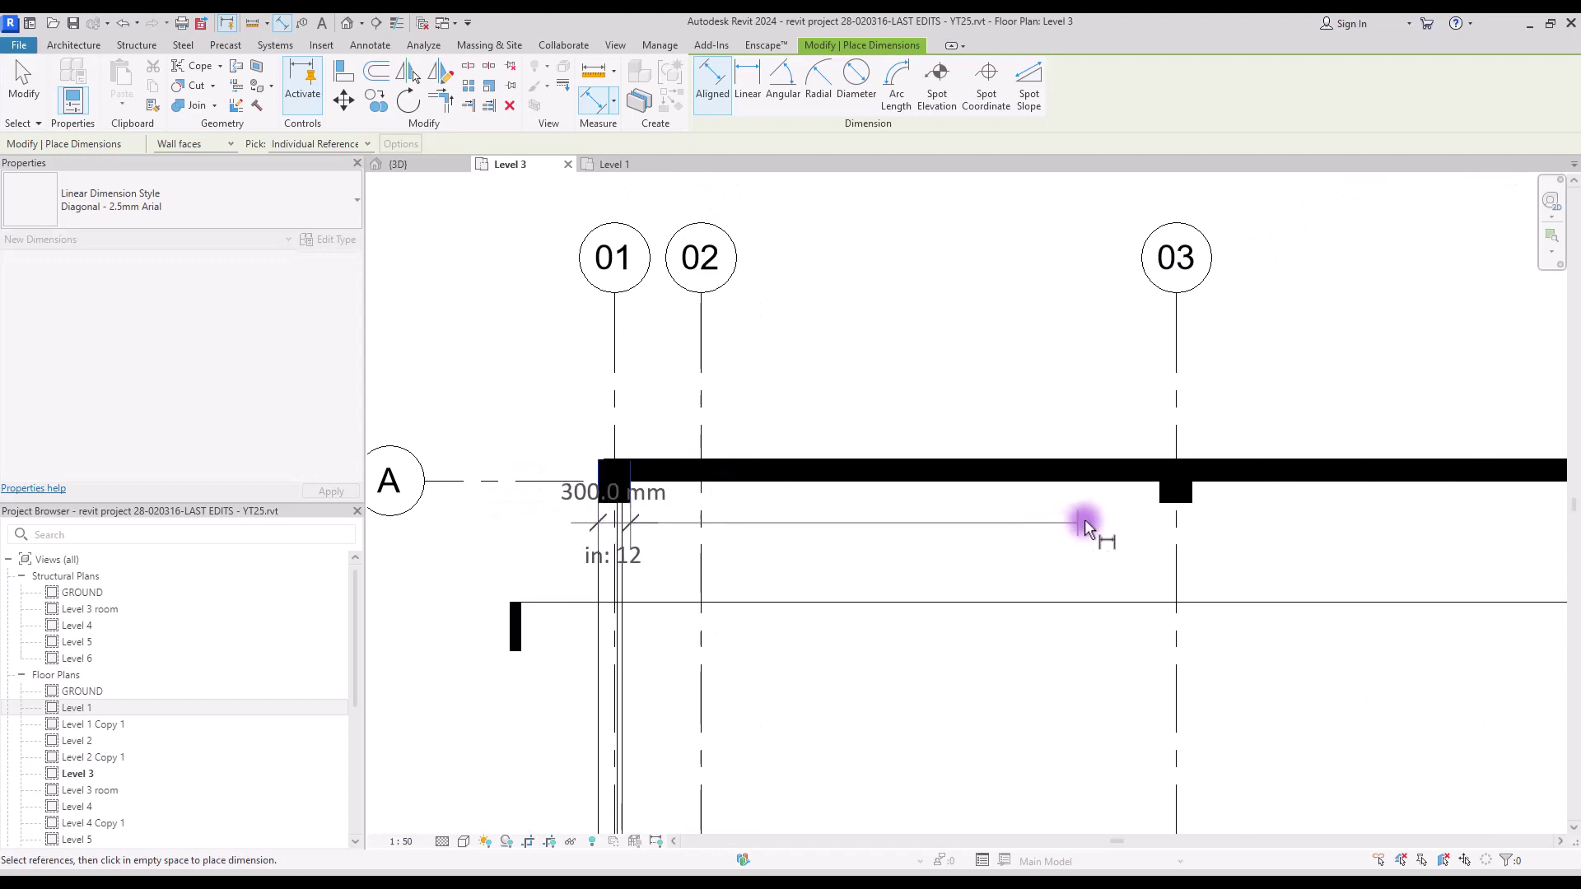
left_click(1156, 498)
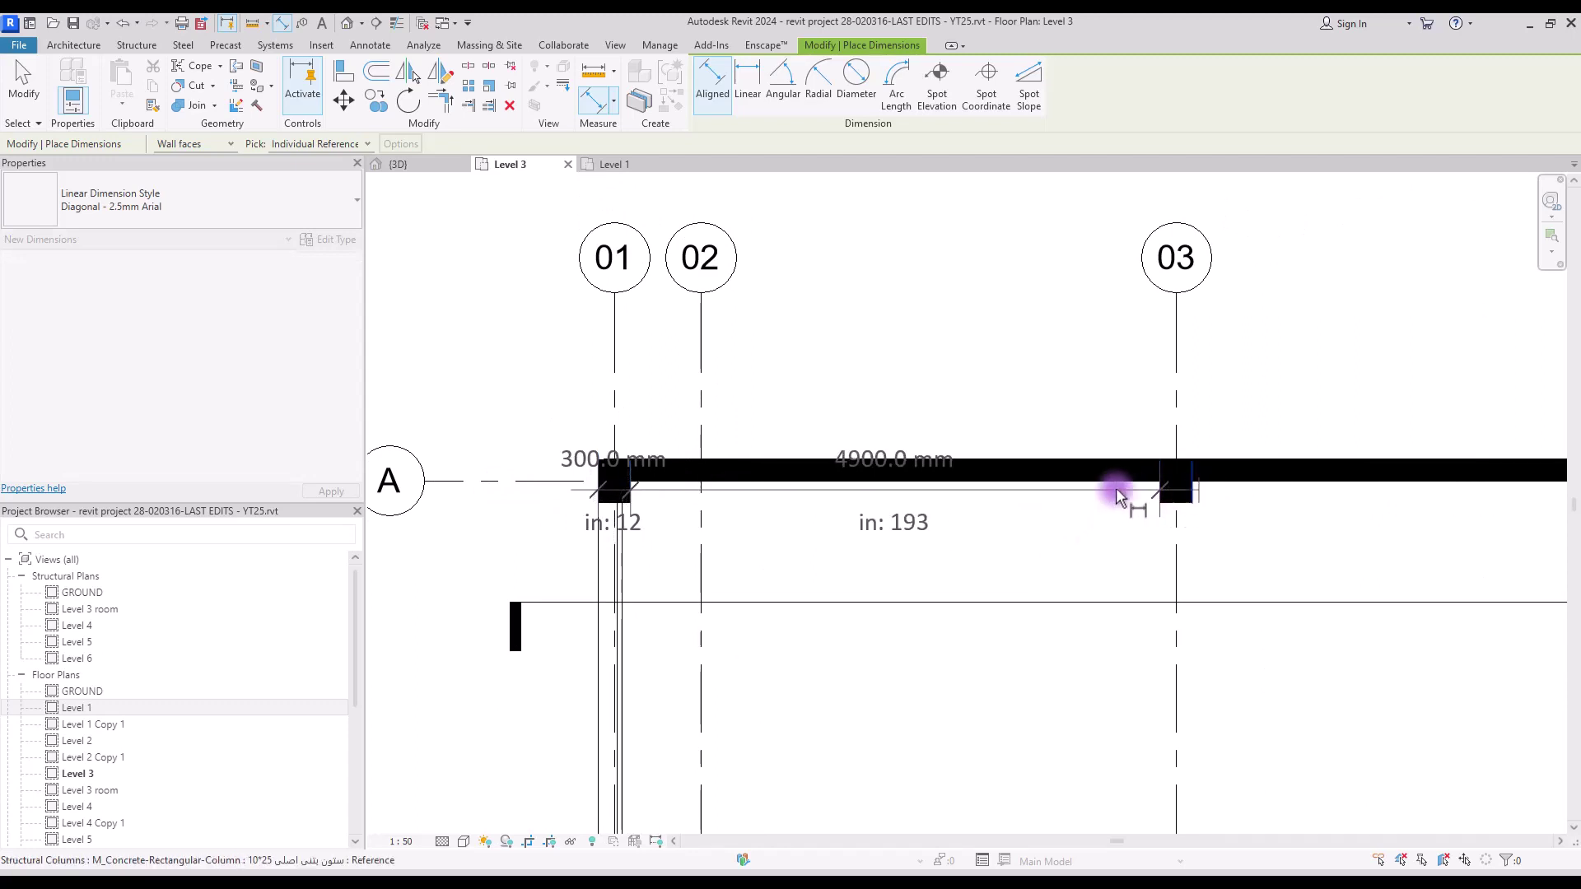
middle_click_drag(1115, 488, 1120, 417)
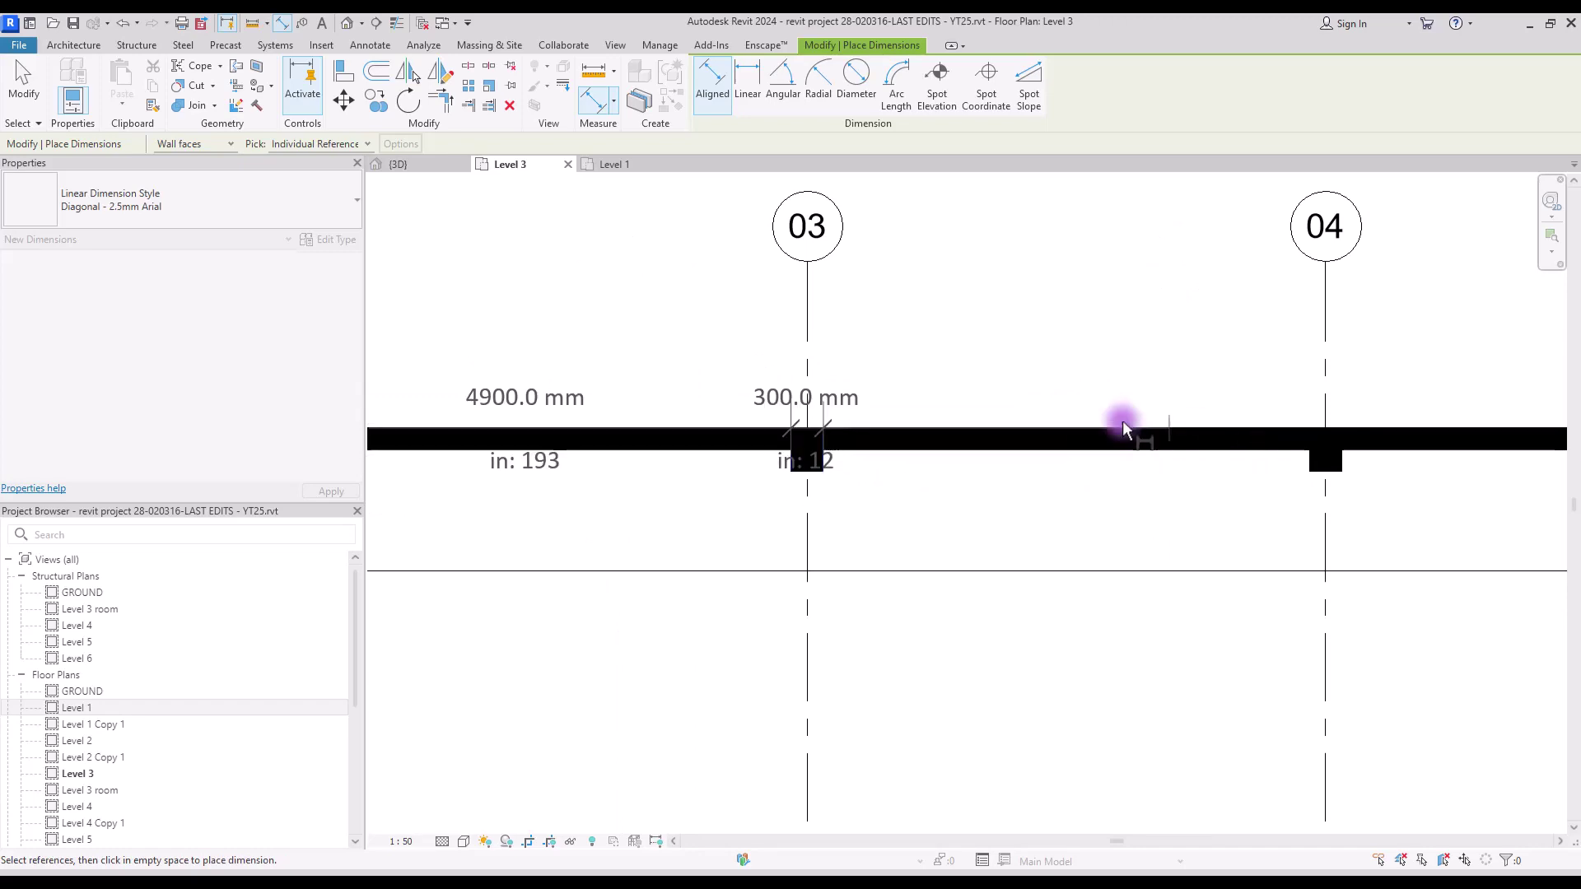
- Extend the string across both column faces at grid 04, the railing before grid 05 and the far edge of the enclosure beyond it
scroll(810, 387, "down", 3)
scroll(1069, 403, "up", 3)
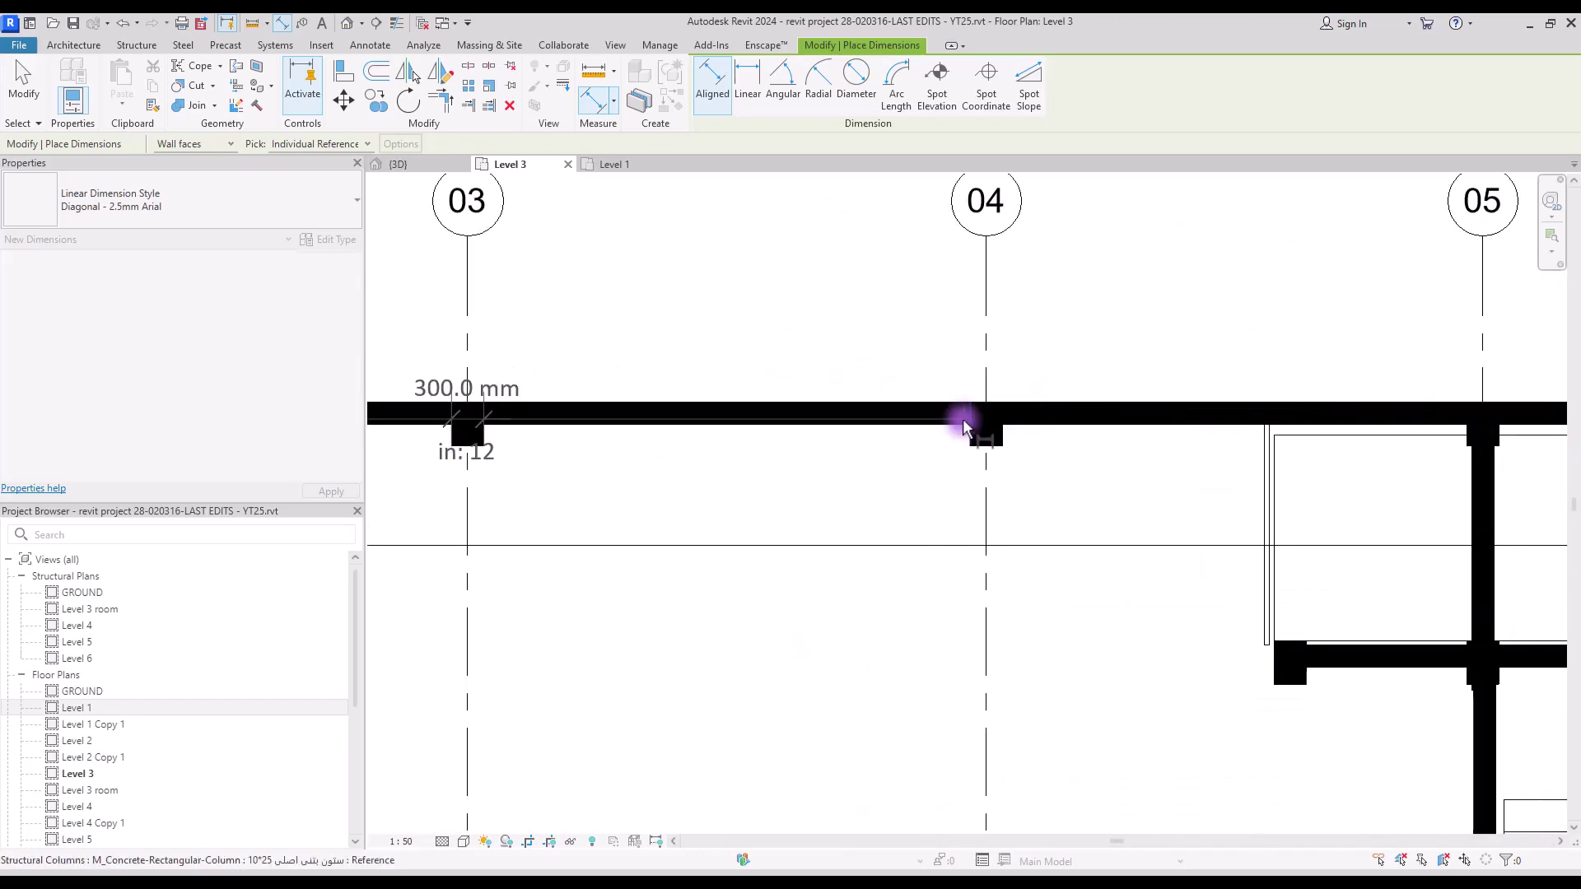
left_click(1006, 441)
scroll(911, 413, "down", 3)
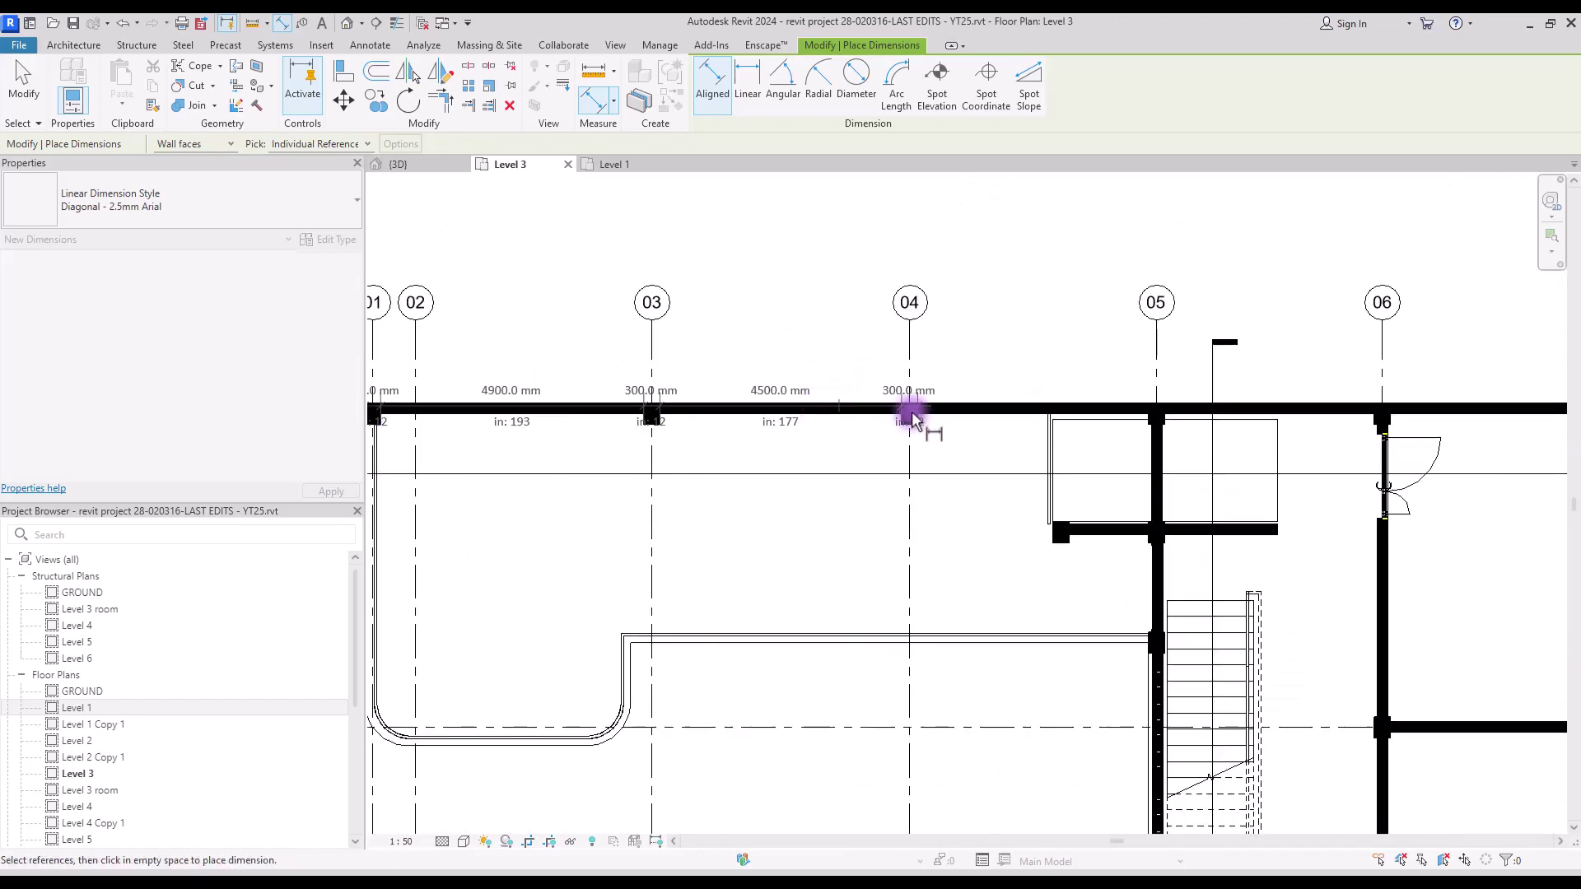
scroll(1144, 412, "up", 3)
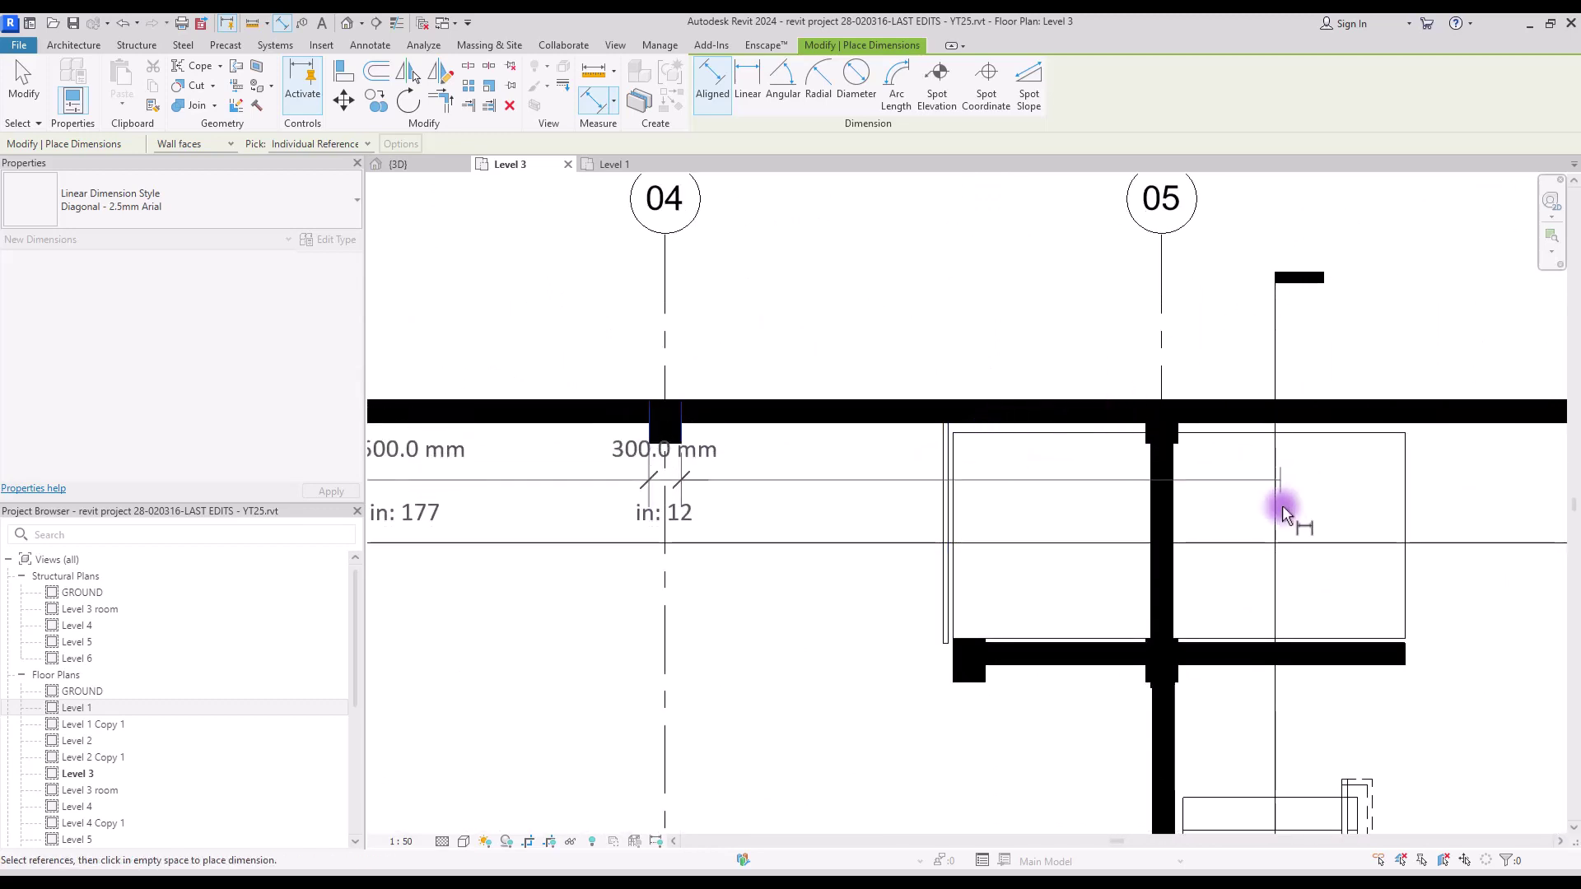
left_click(942, 455)
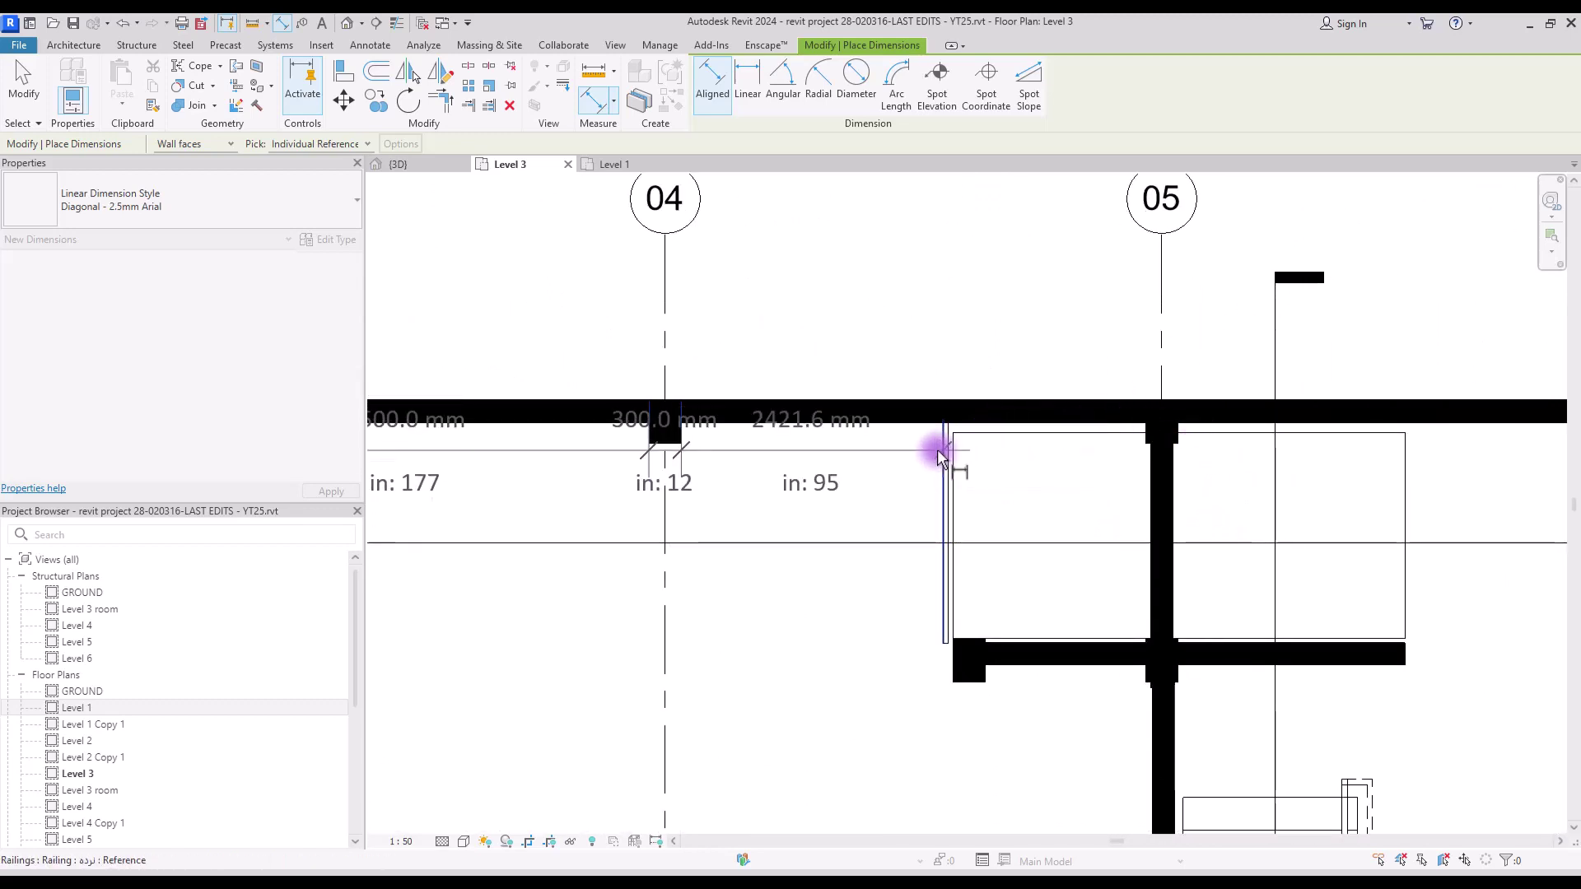
left_click(1403, 466)
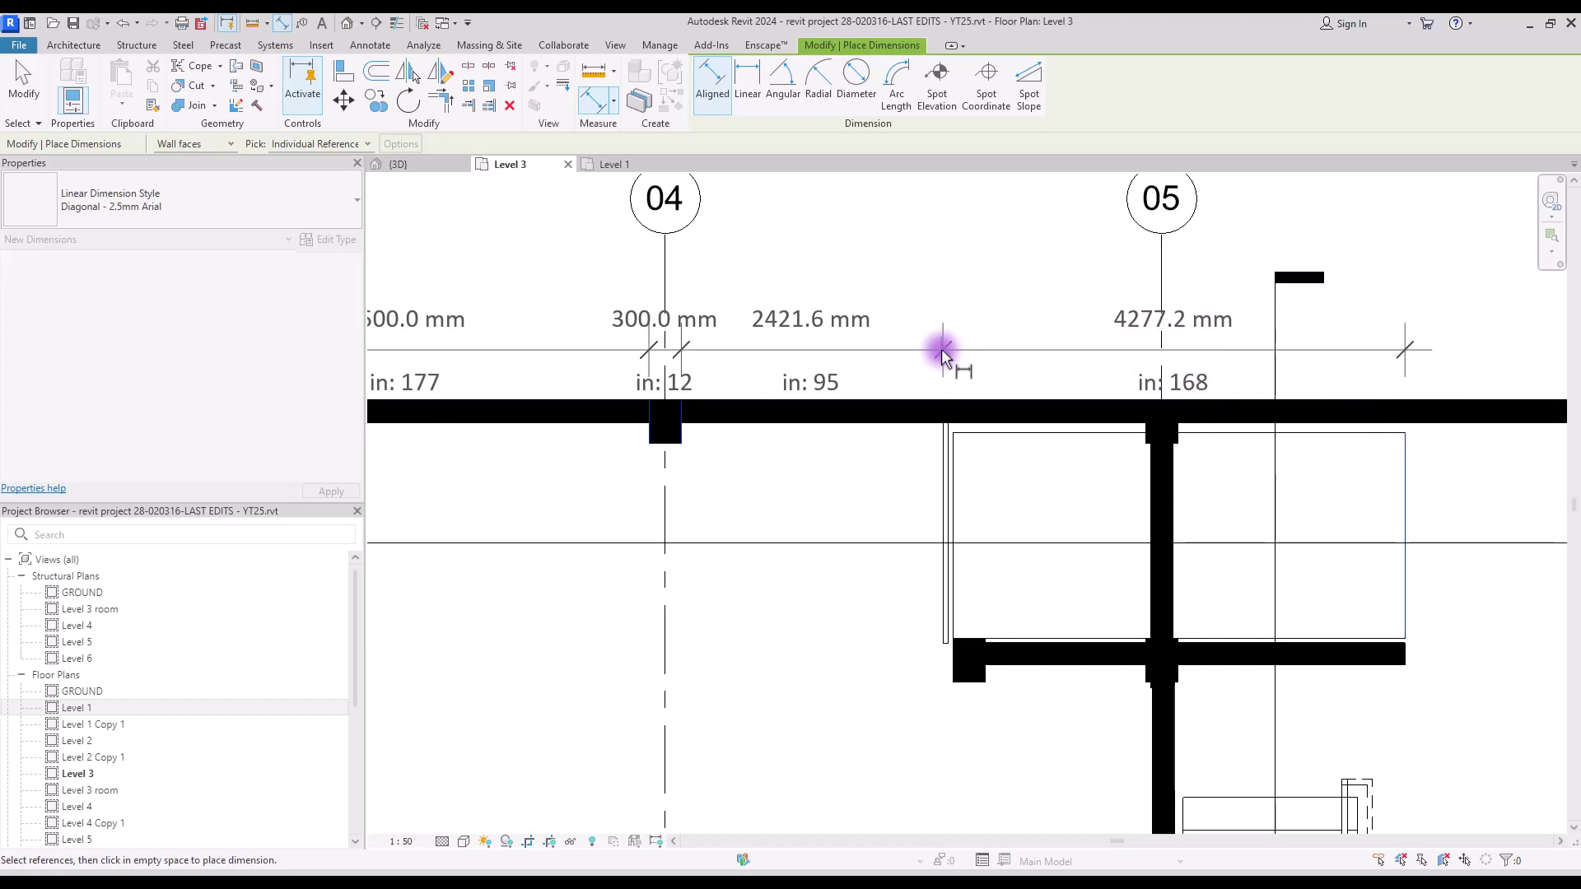
- Continue the dimension string across both faces of the columns at grids 06 and 07
scroll(942, 356, "down", 2)
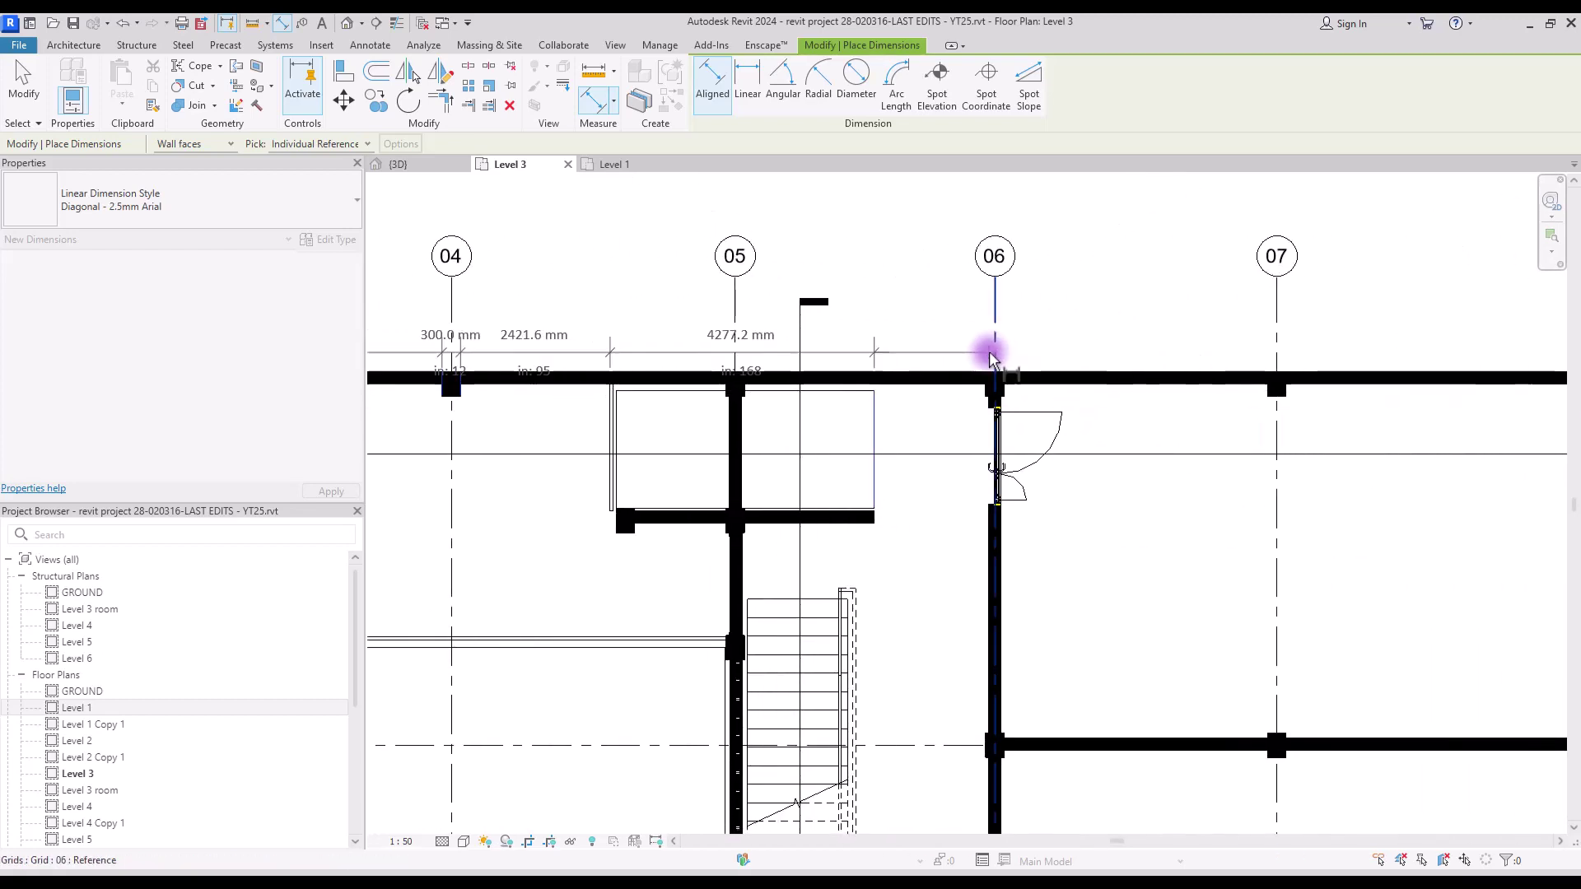
scroll(992, 351, "up", 3)
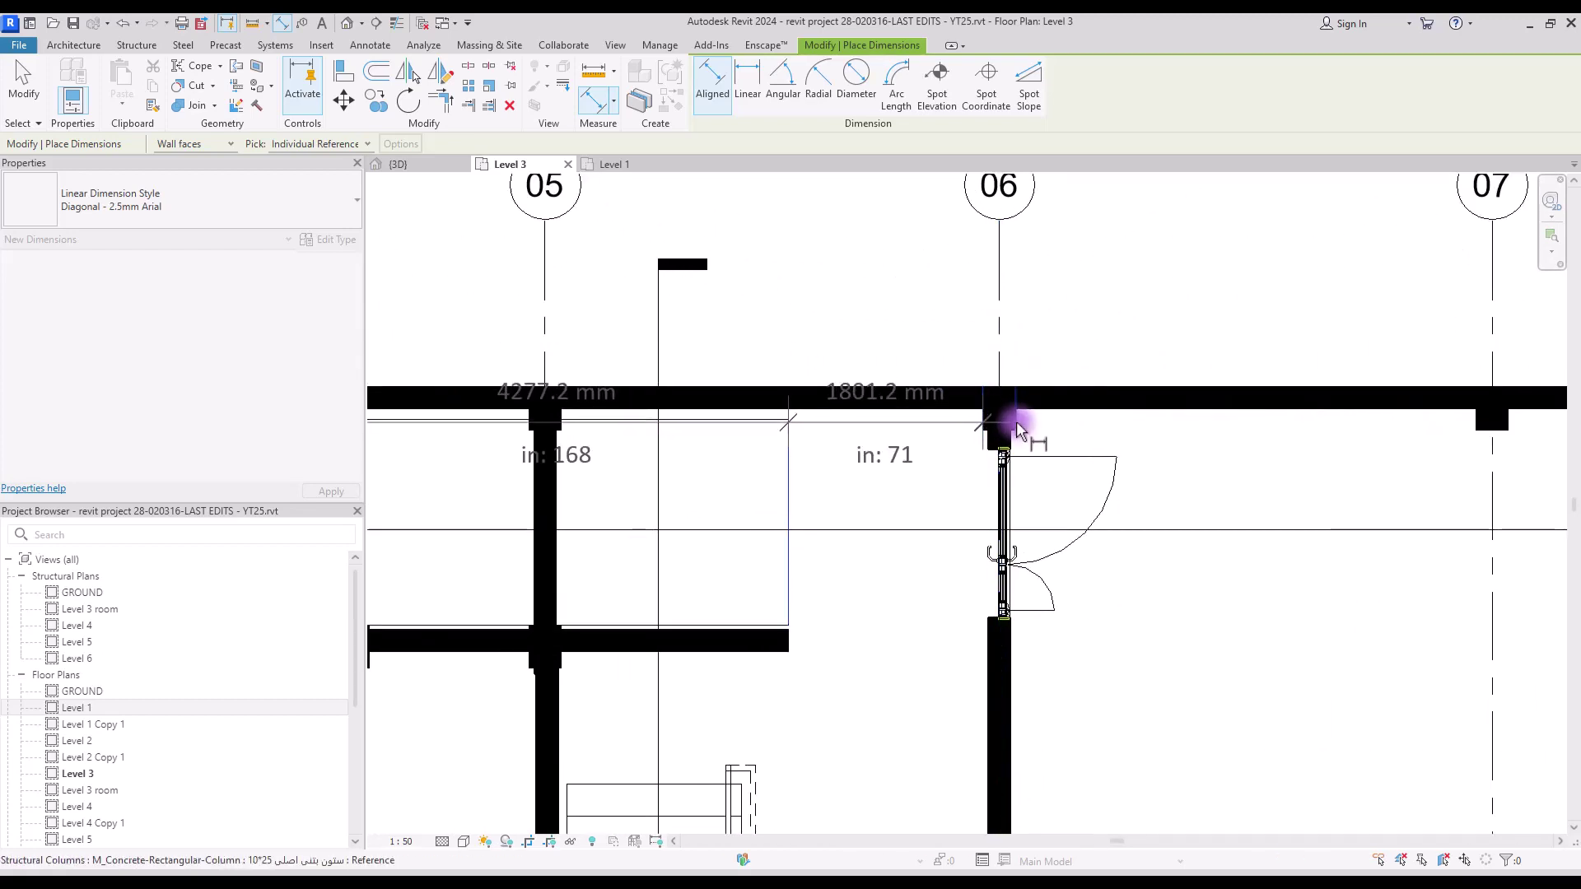
left_click(1005, 424)
middle_click_drag(1341, 428, 960, 422)
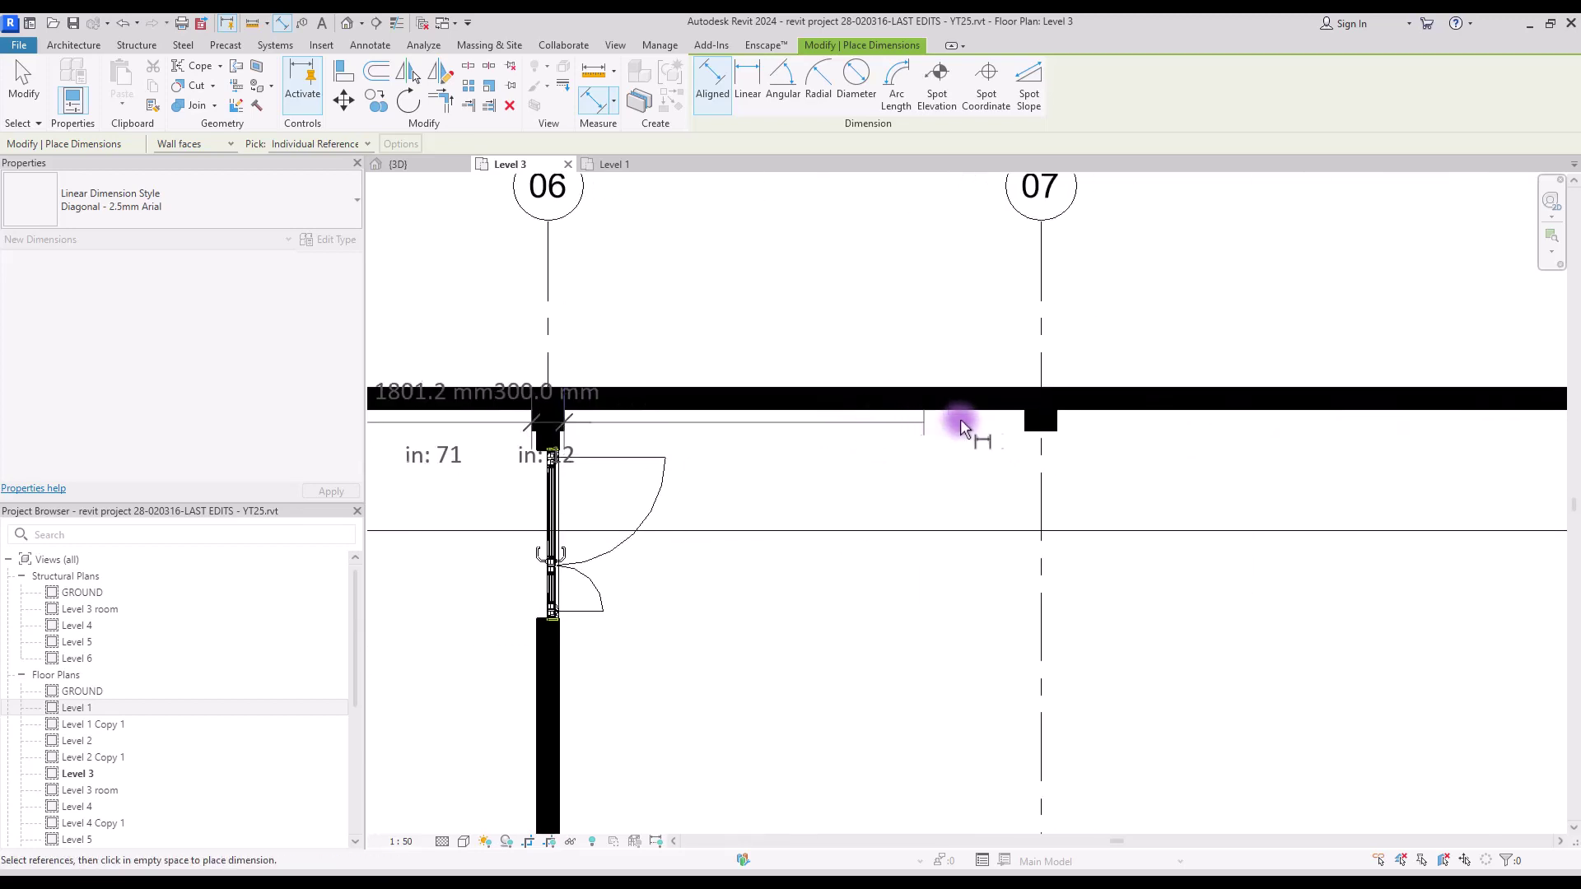
left_click(1025, 418)
left_click(1057, 432)
scroll(906, 412, "down", 2)
middle_click_drag(1156, 466, 943, 465)
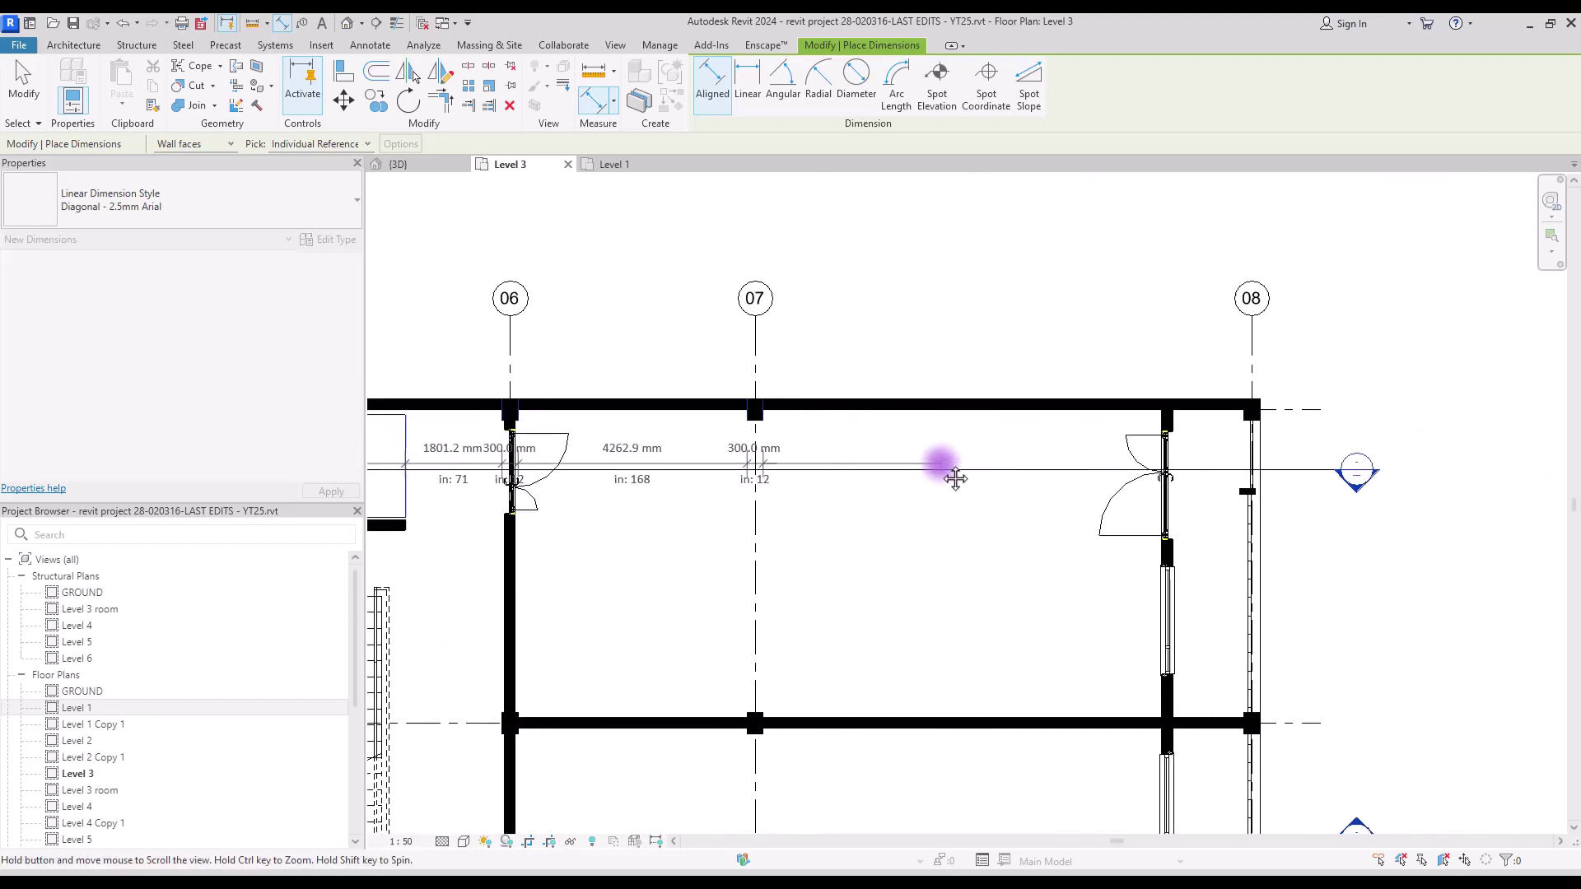
- Add both faces of the door wall and the grid 08 column, then place the dimension string above the grid A wall
scroll(1243, 389, "up", 5)
left_click(1095, 447)
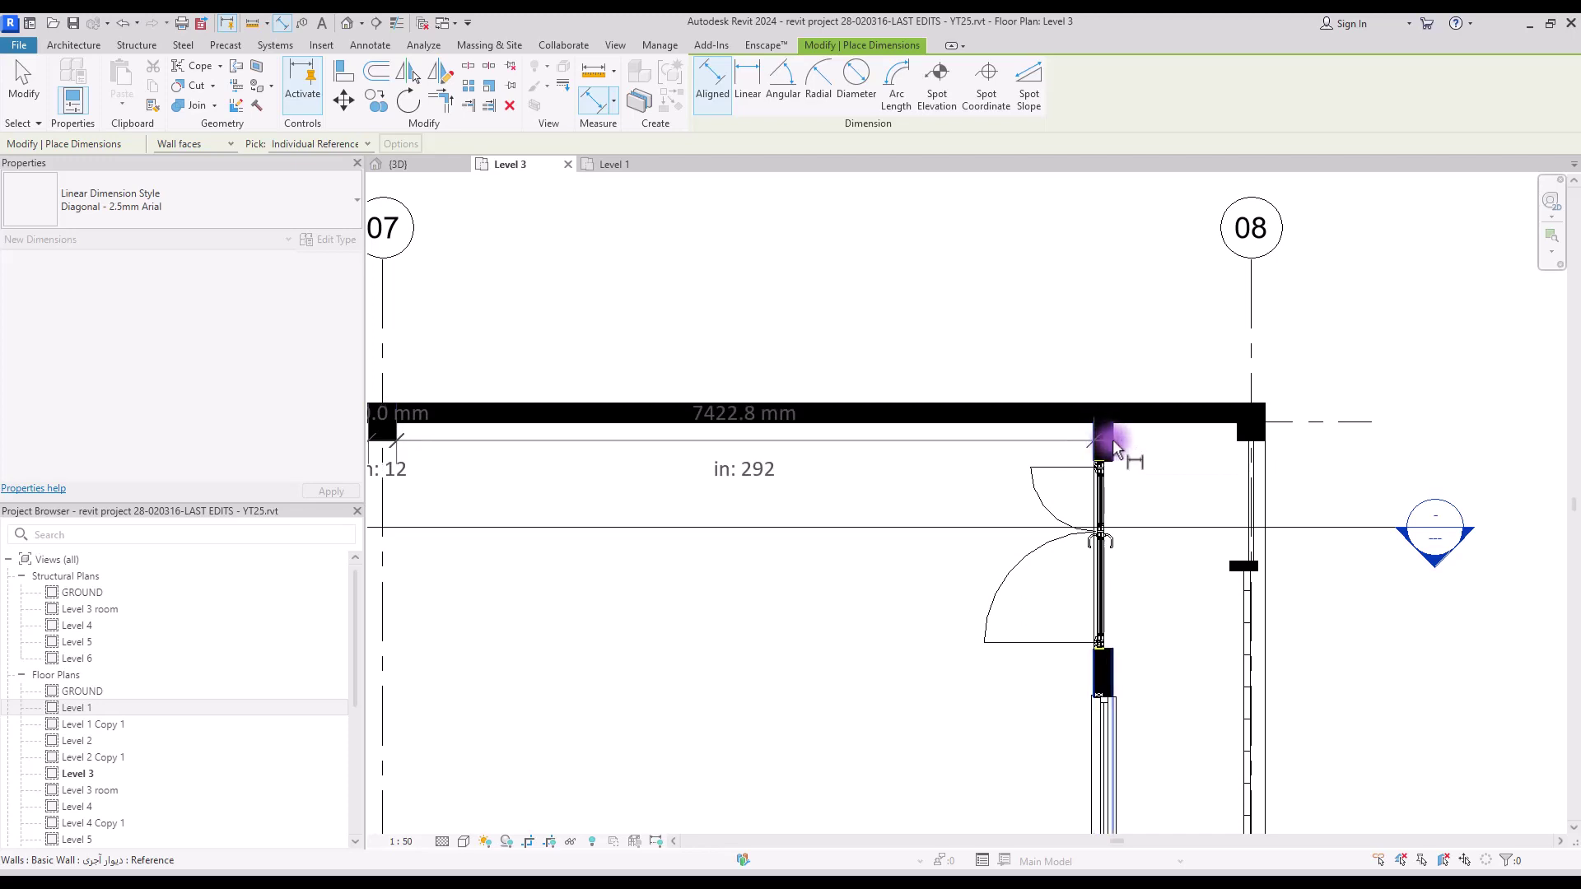
left_click(1114, 441)
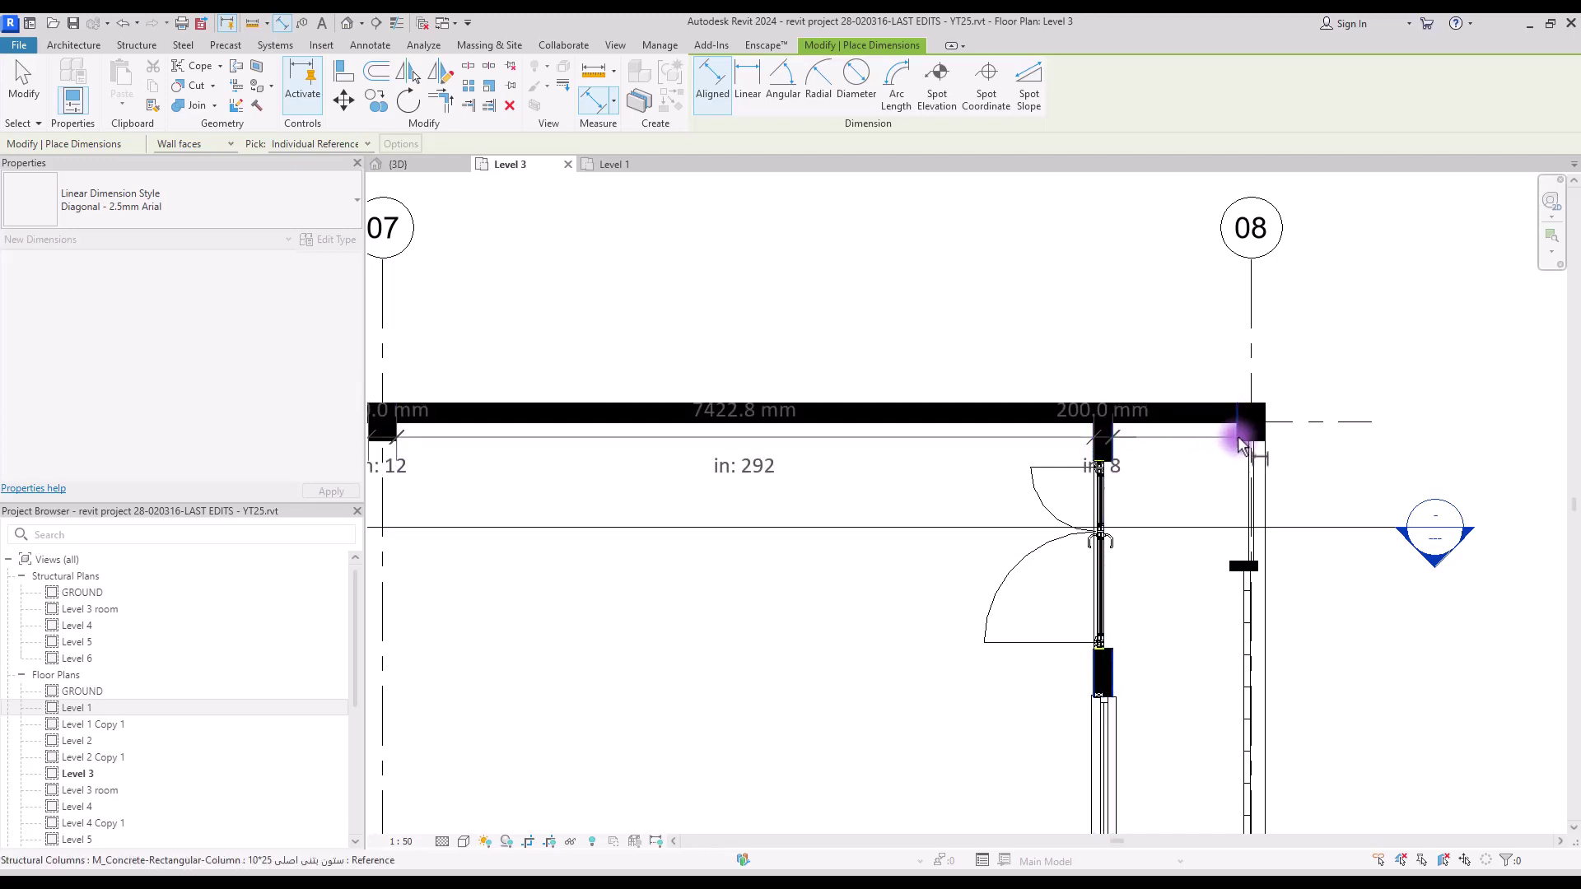
left_click(1238, 438)
left_click(1264, 436)
left_click(1305, 357)
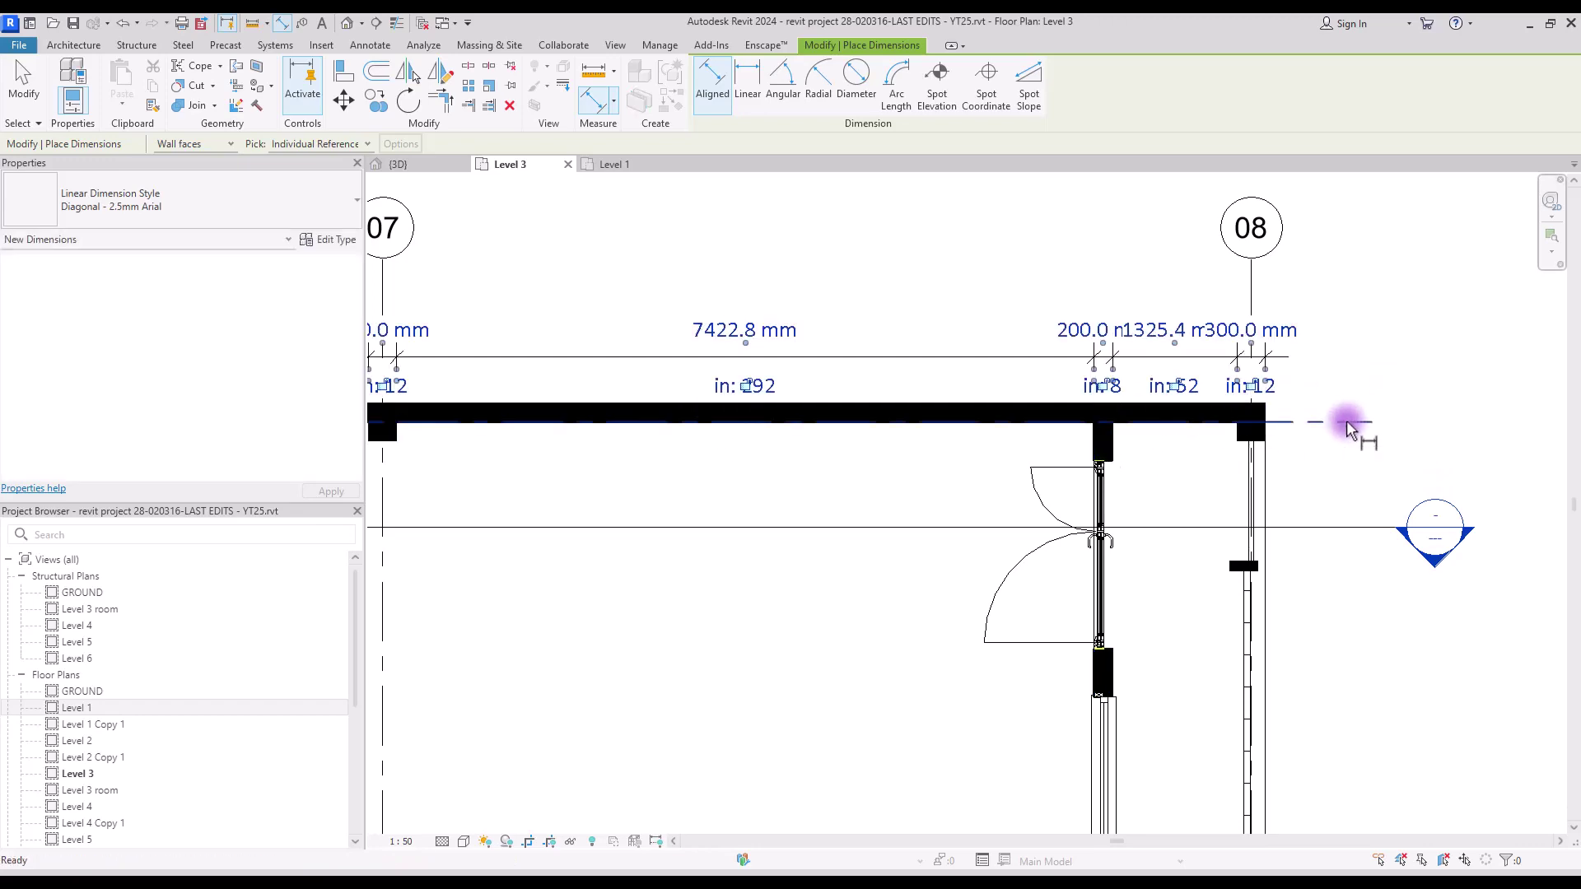
key("Escape")
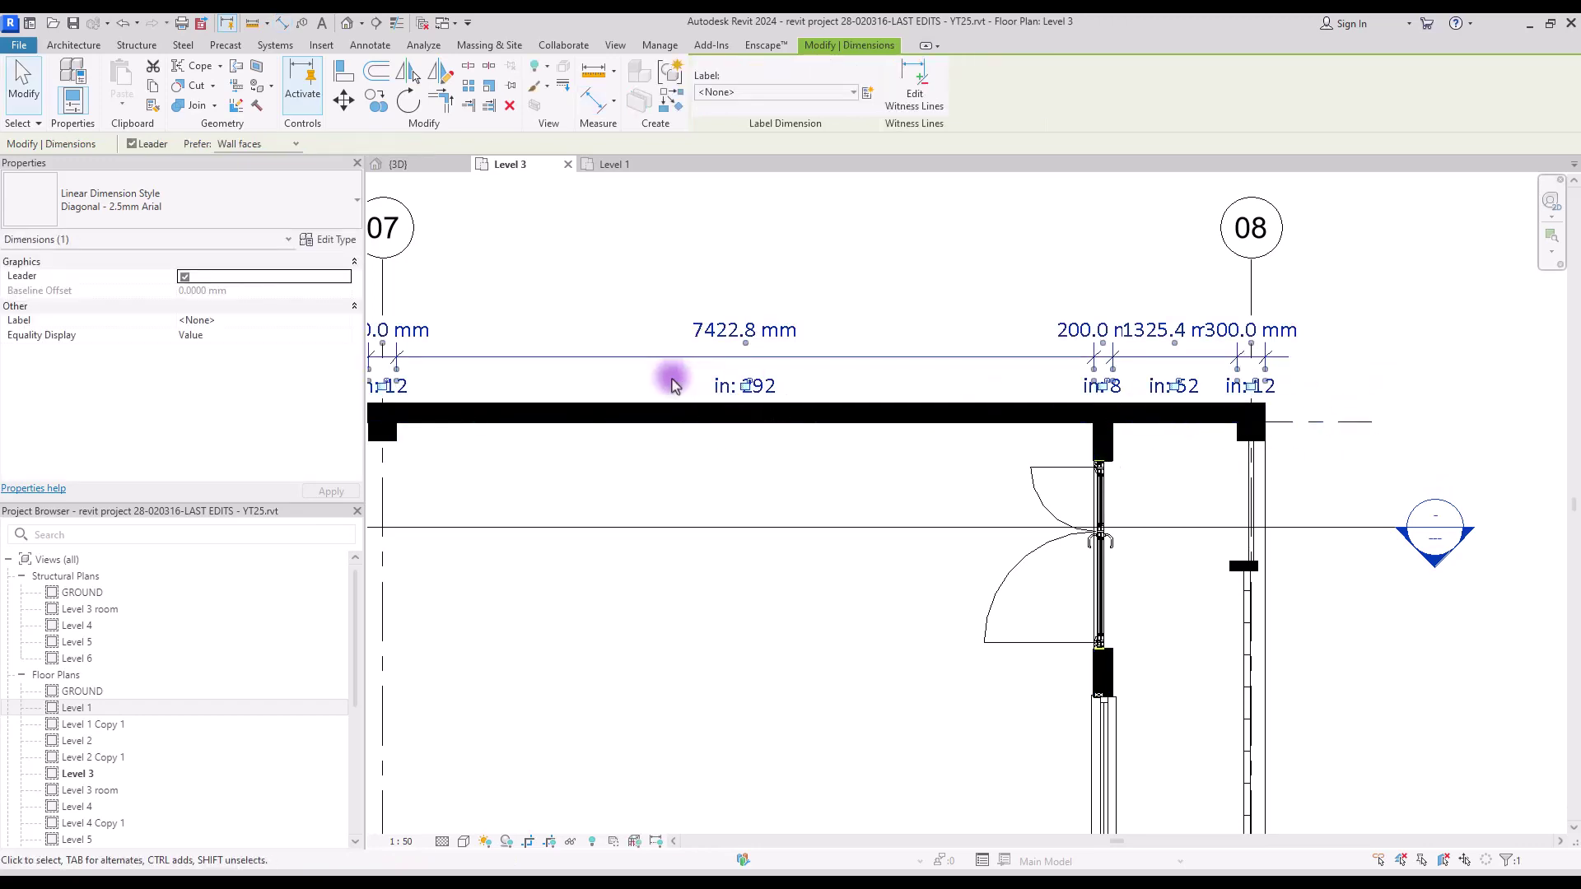
- Set Alternate Units to None in the type properties of the new dimension string
left_click(337, 243)
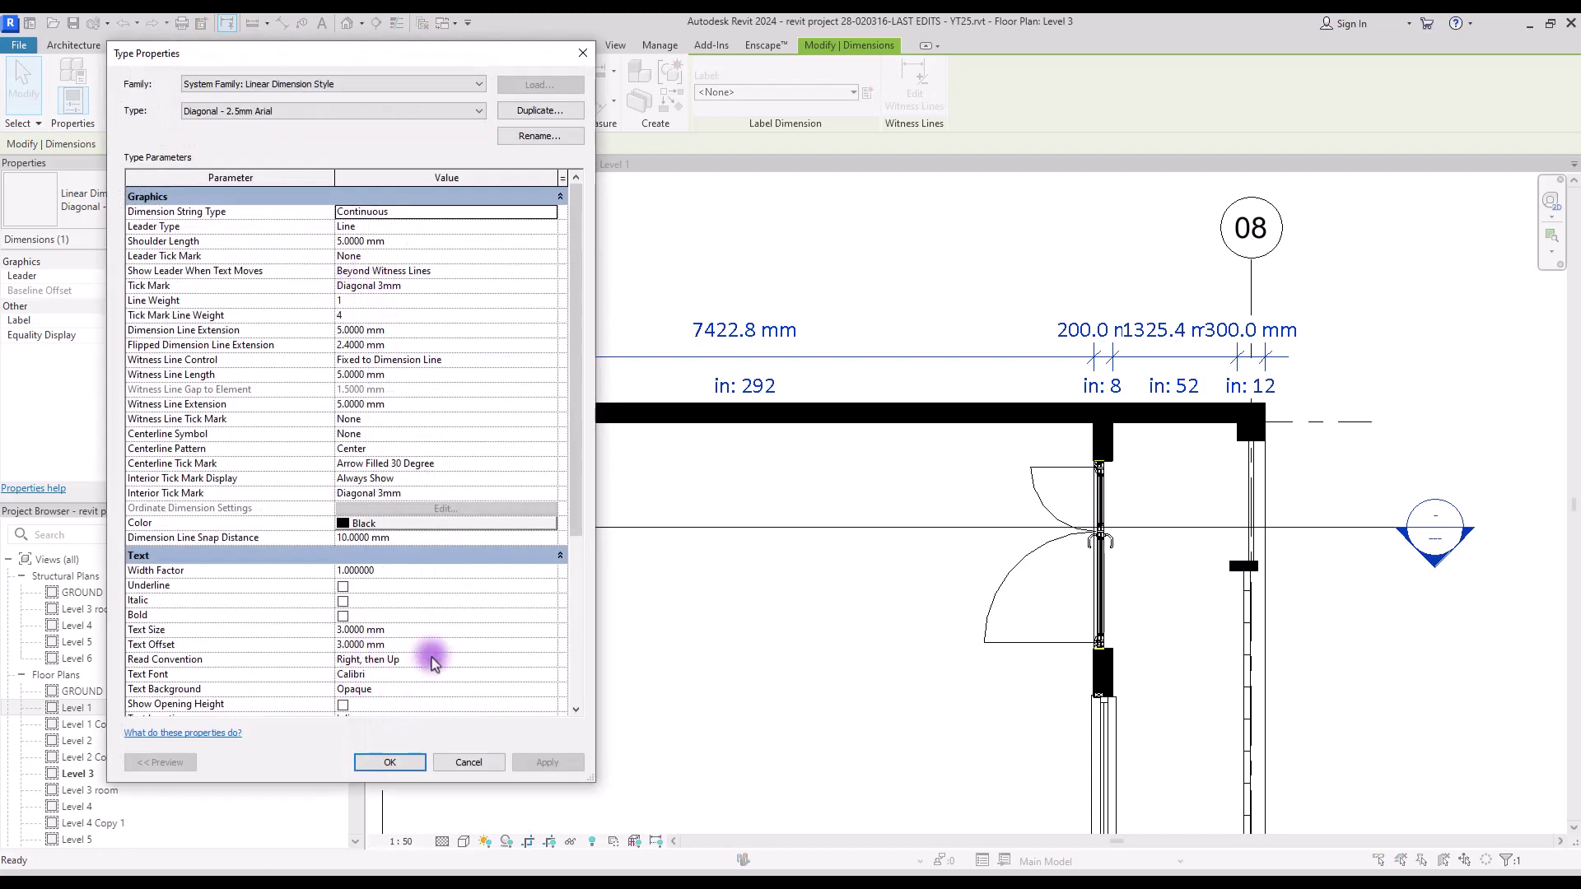
left_click_drag(574, 476, 160, 586)
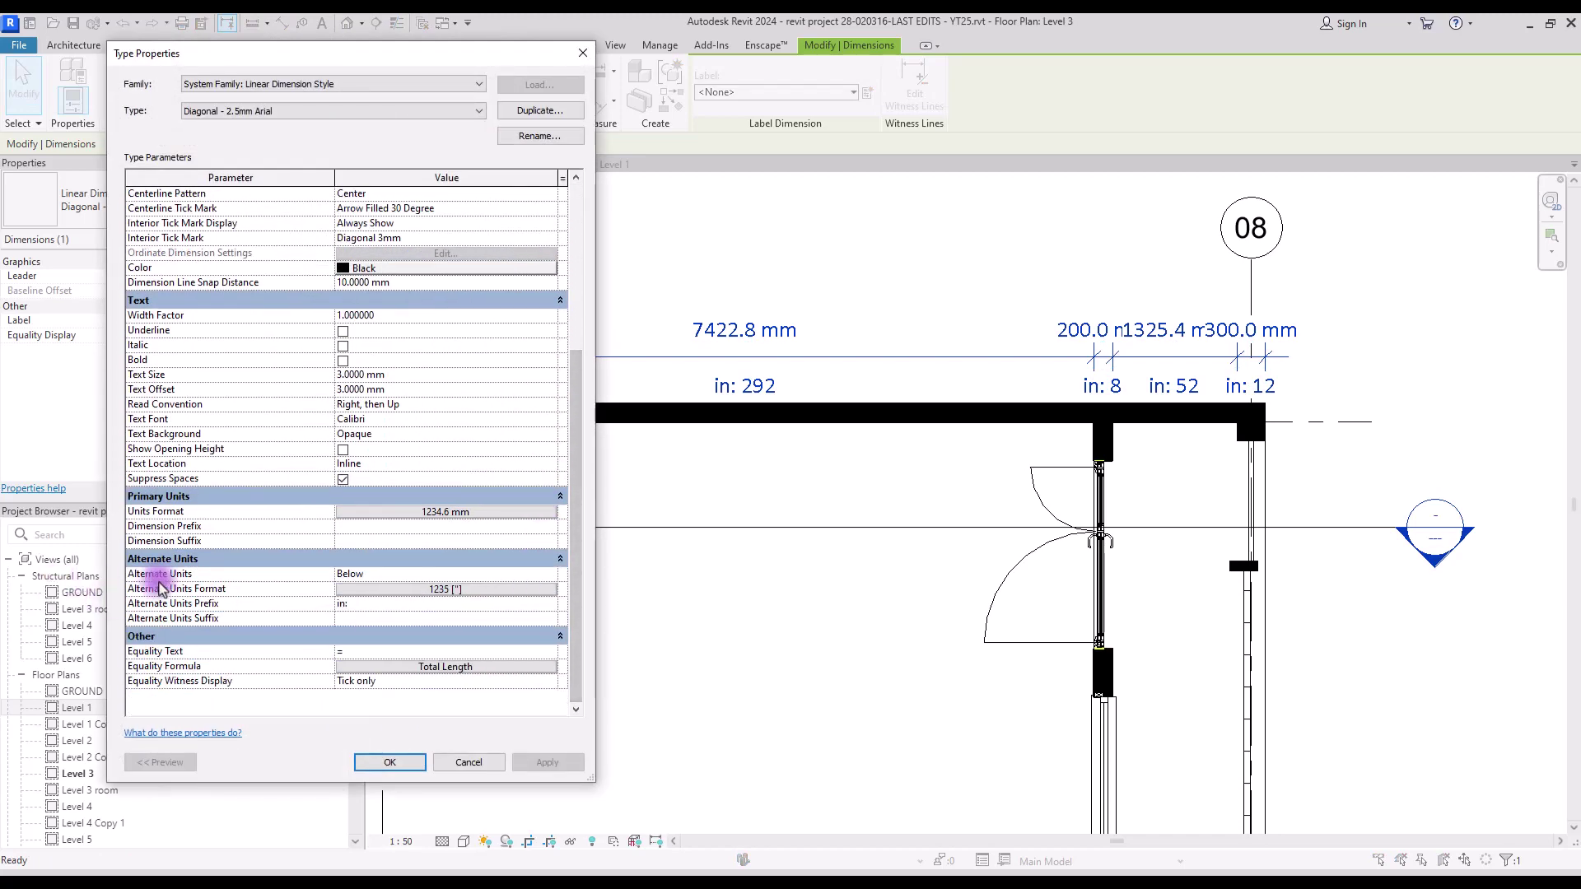
left_click(547, 574)
left_click(550, 574)
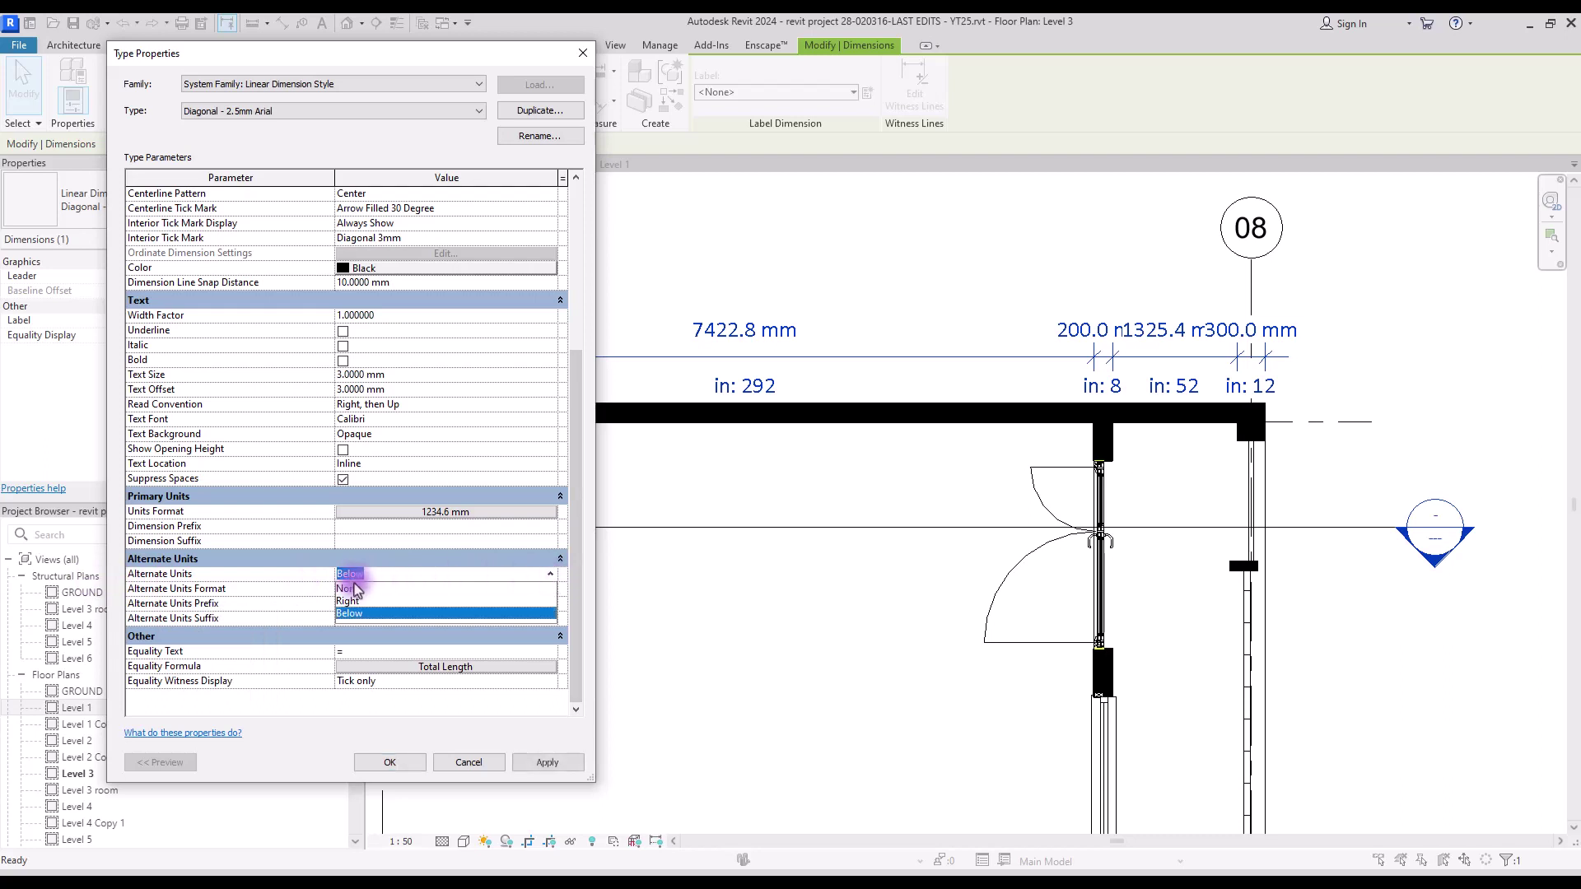
left_click(355, 588)
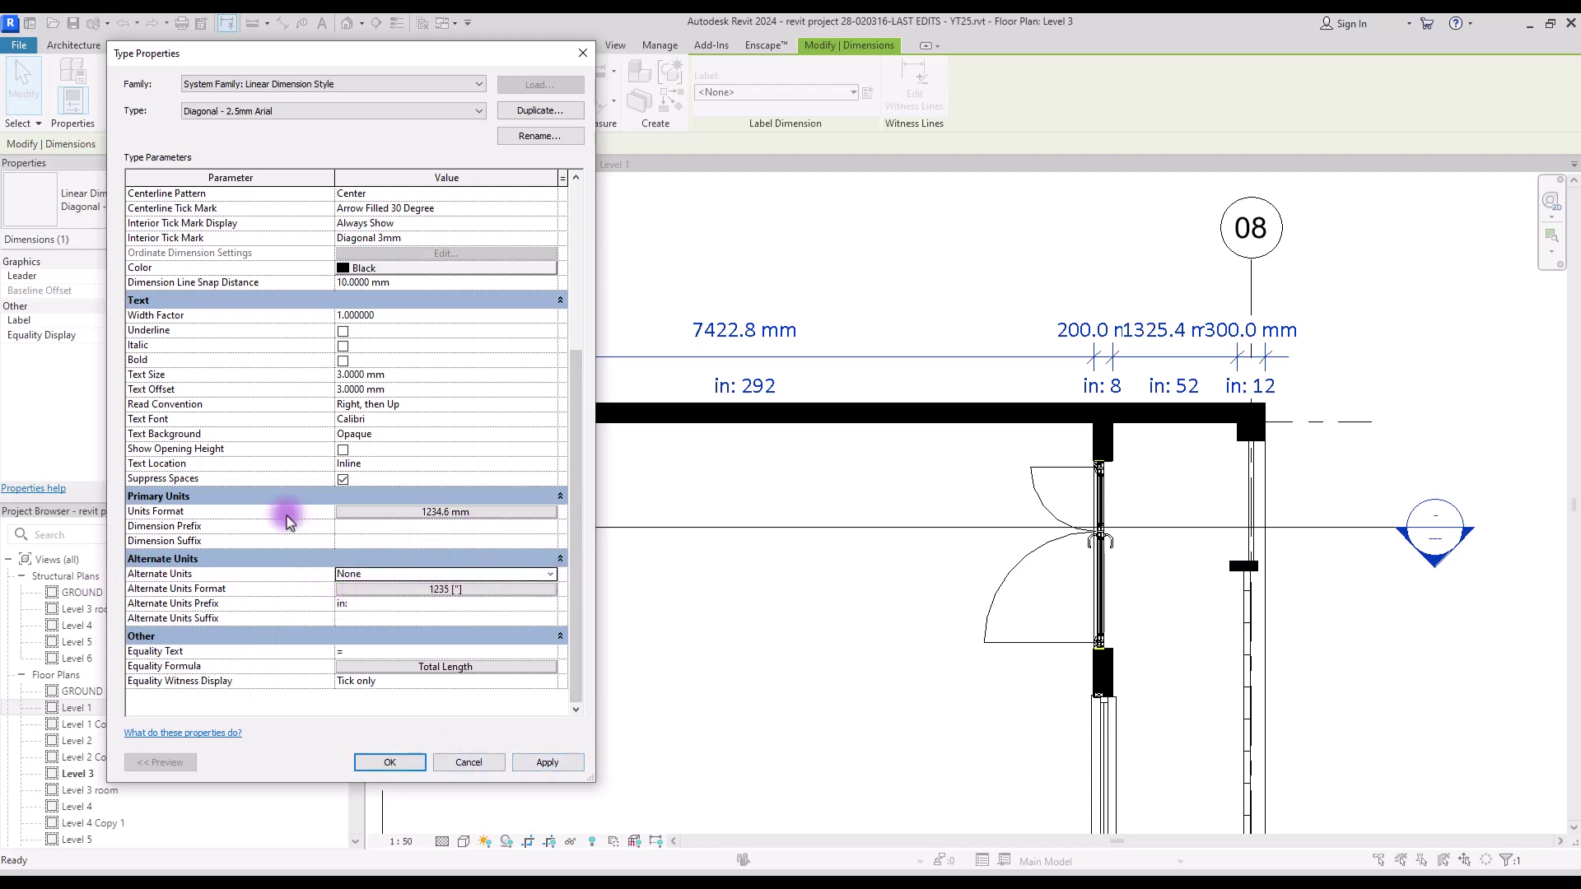
- Set the primary units format to Meters with 1 decimal place and the m unit symbol, and accept the format
left_click(404, 514)
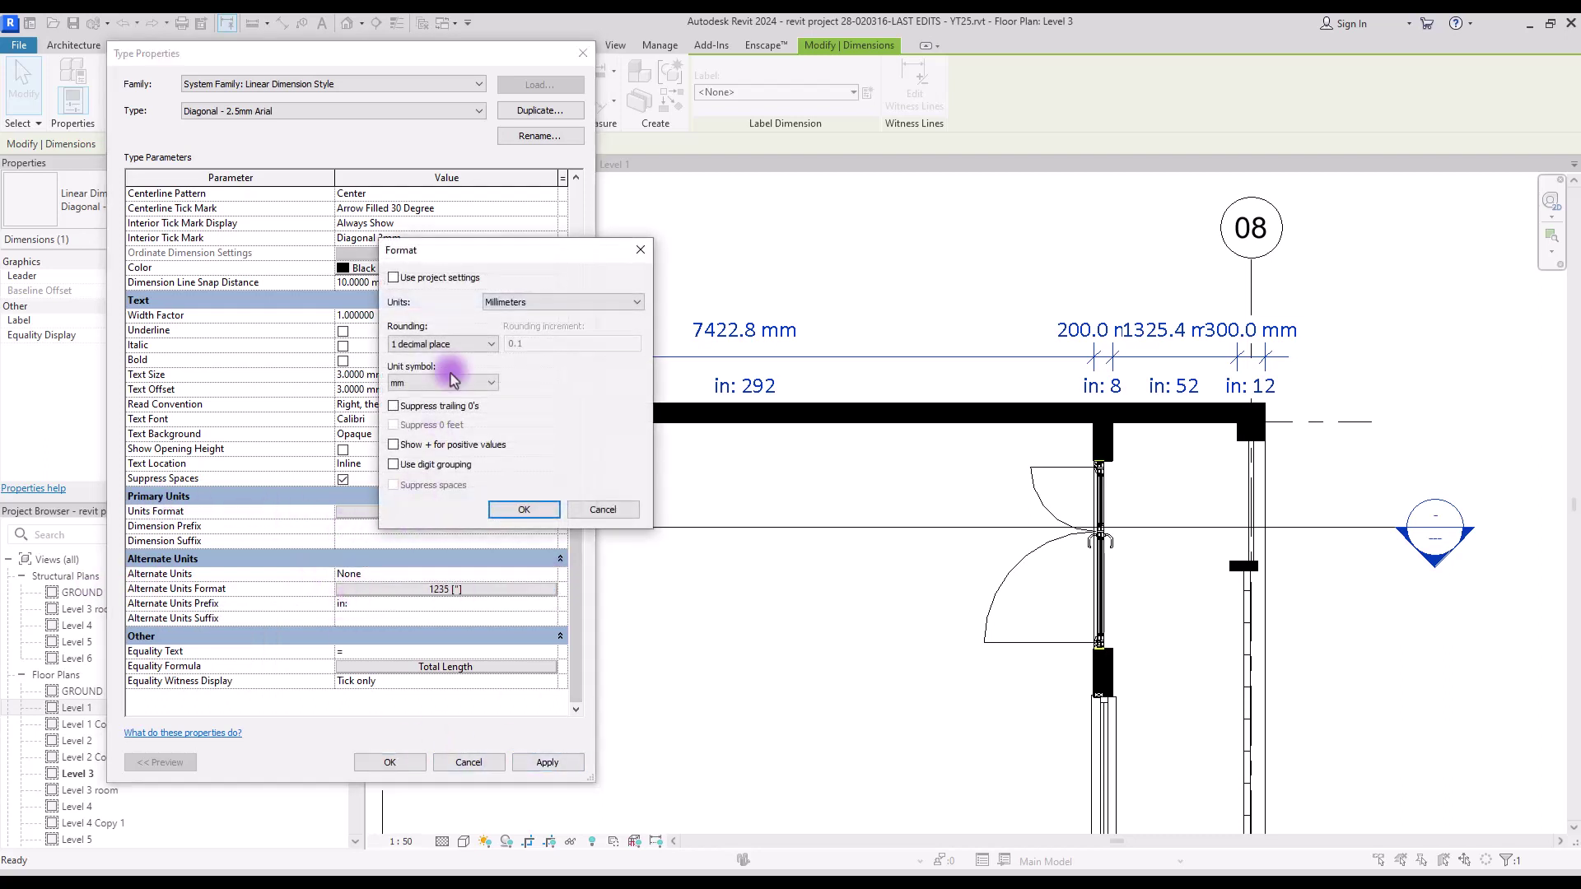
left_click(512, 302)
left_click(504, 360)
left_click(442, 344)
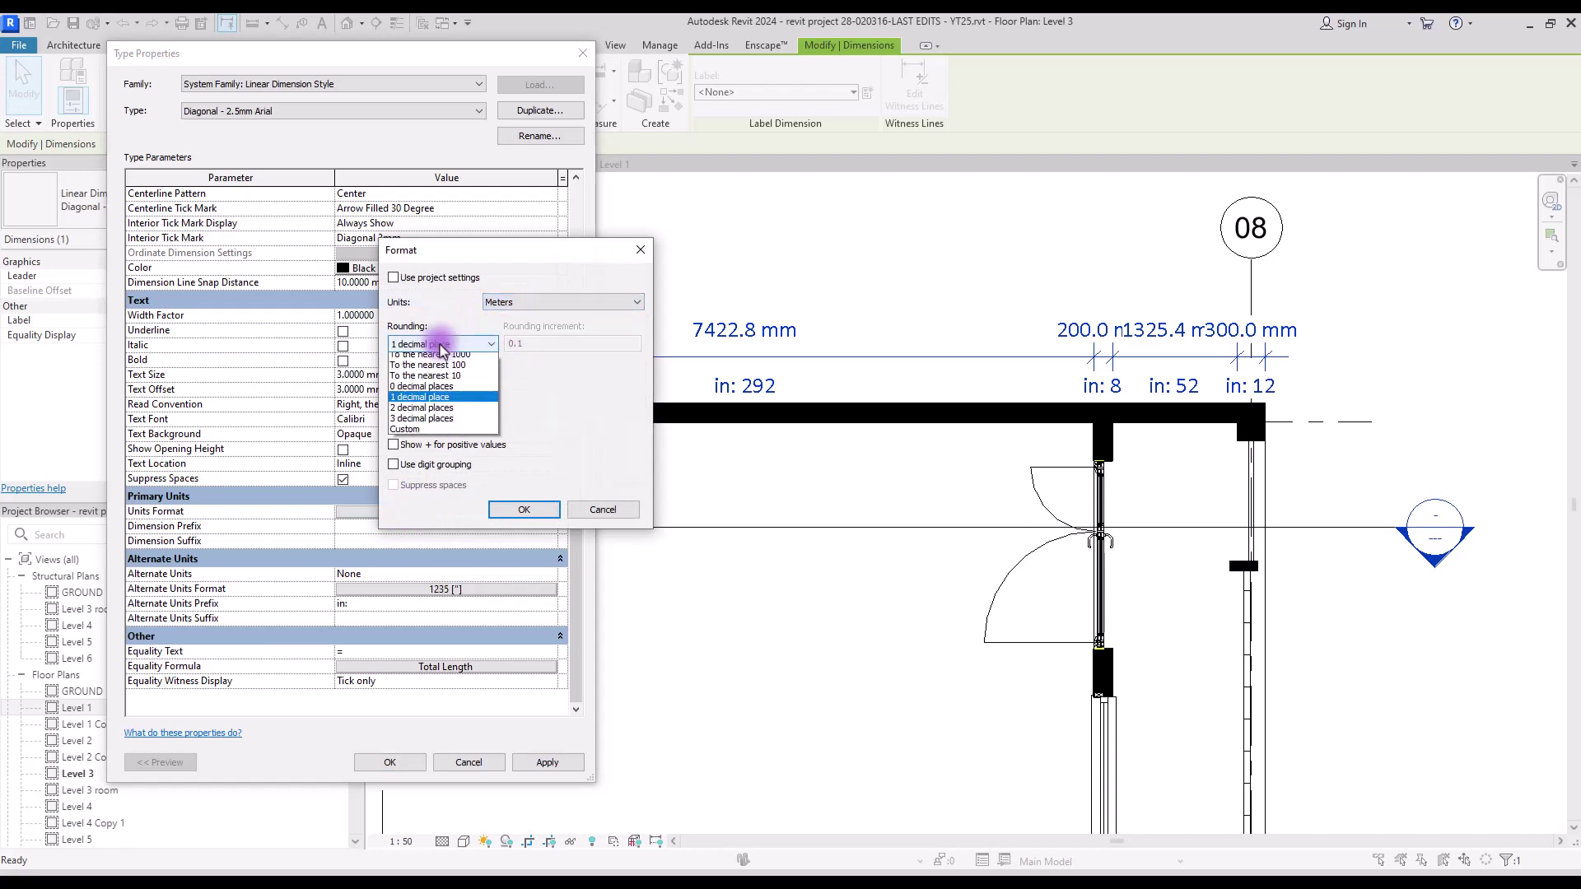
left_click(429, 365)
left_click(523, 511)
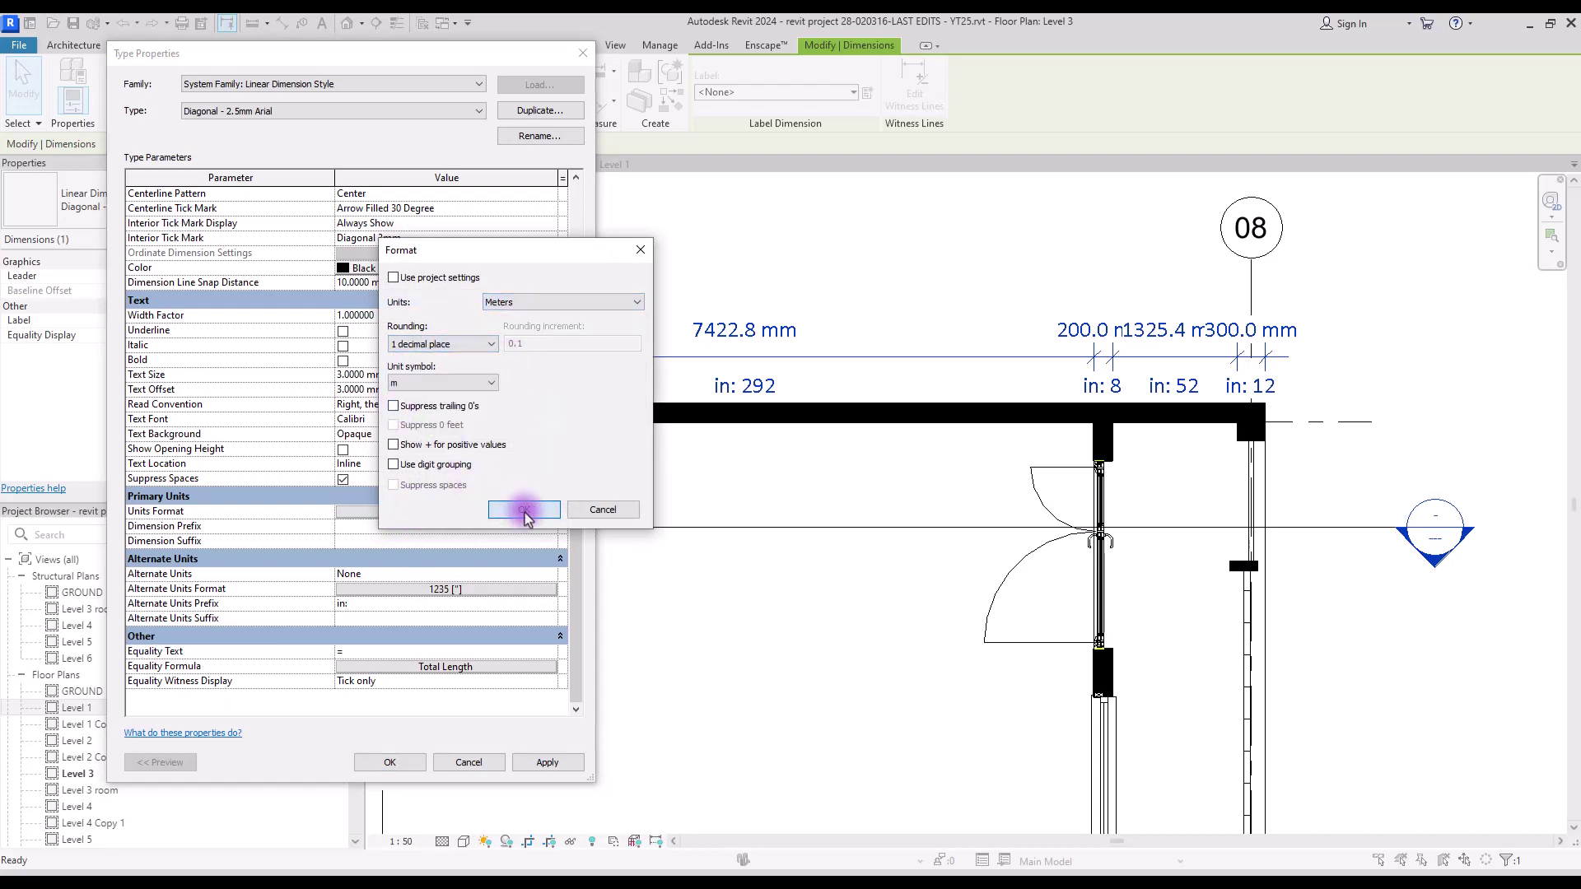
- Set the dimension type's text offset to 0.5 mm and text size to 1.5 mm, applying both changes
left_click(734, 363)
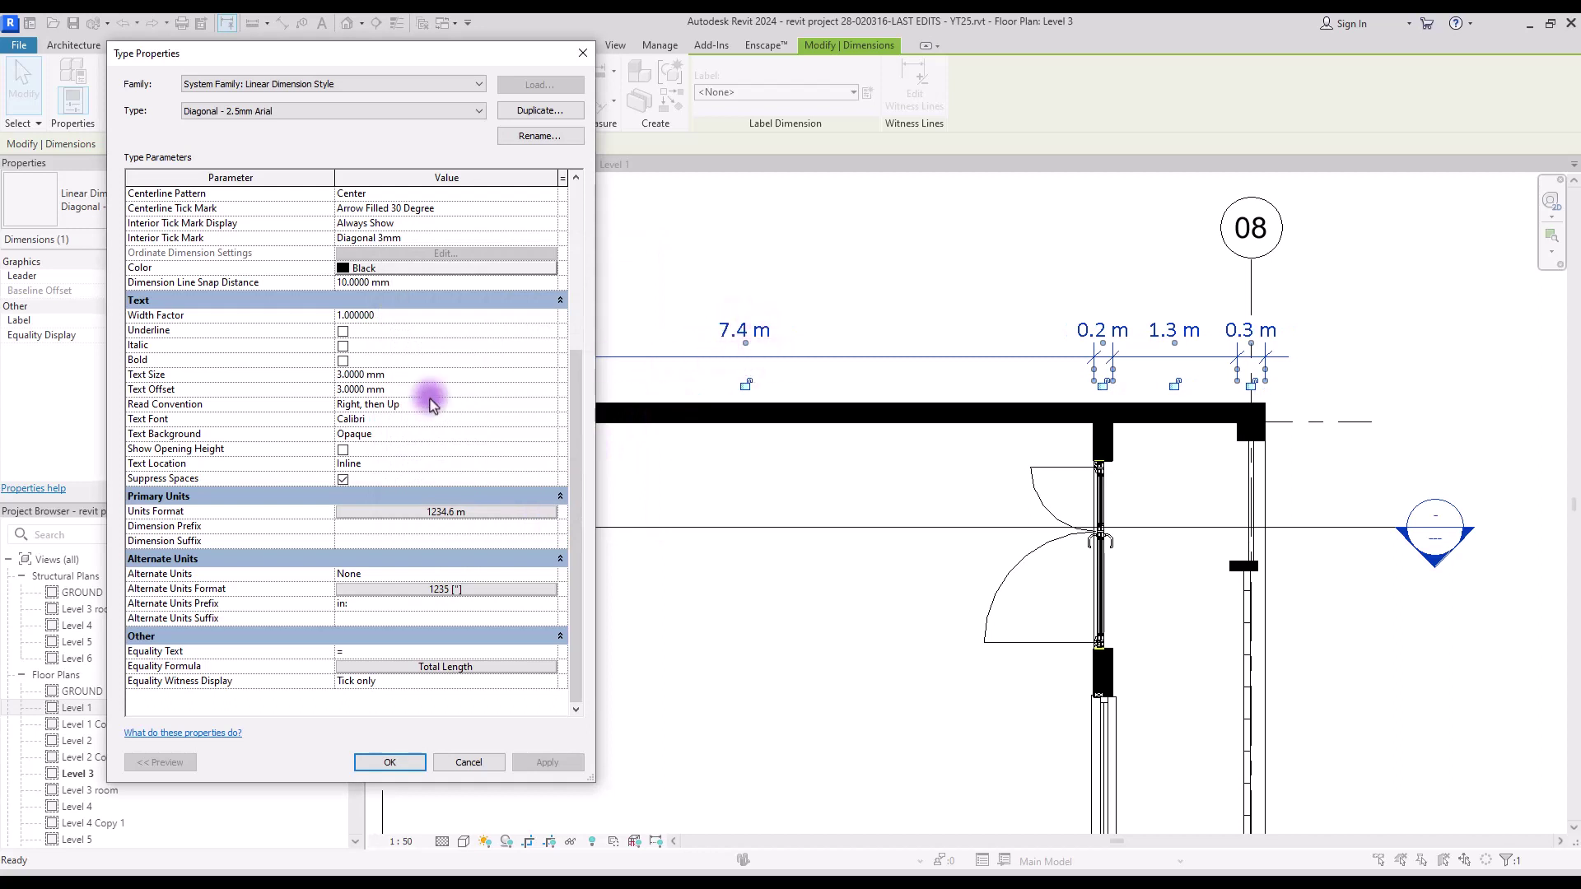
left_click(421, 388)
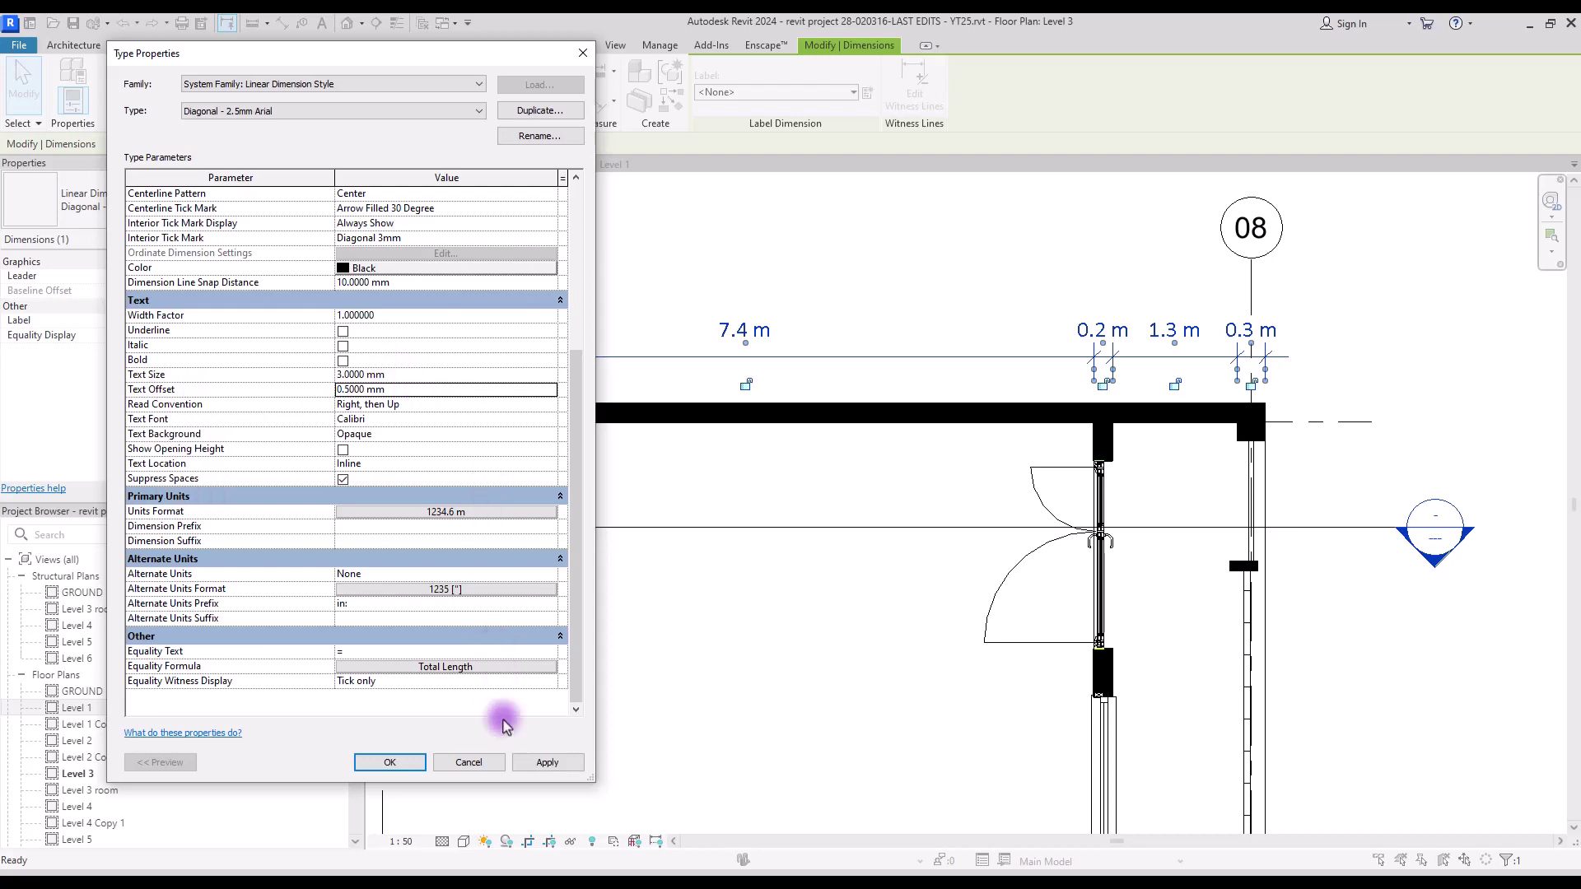
left_click(546, 762)
left_click(446, 374)
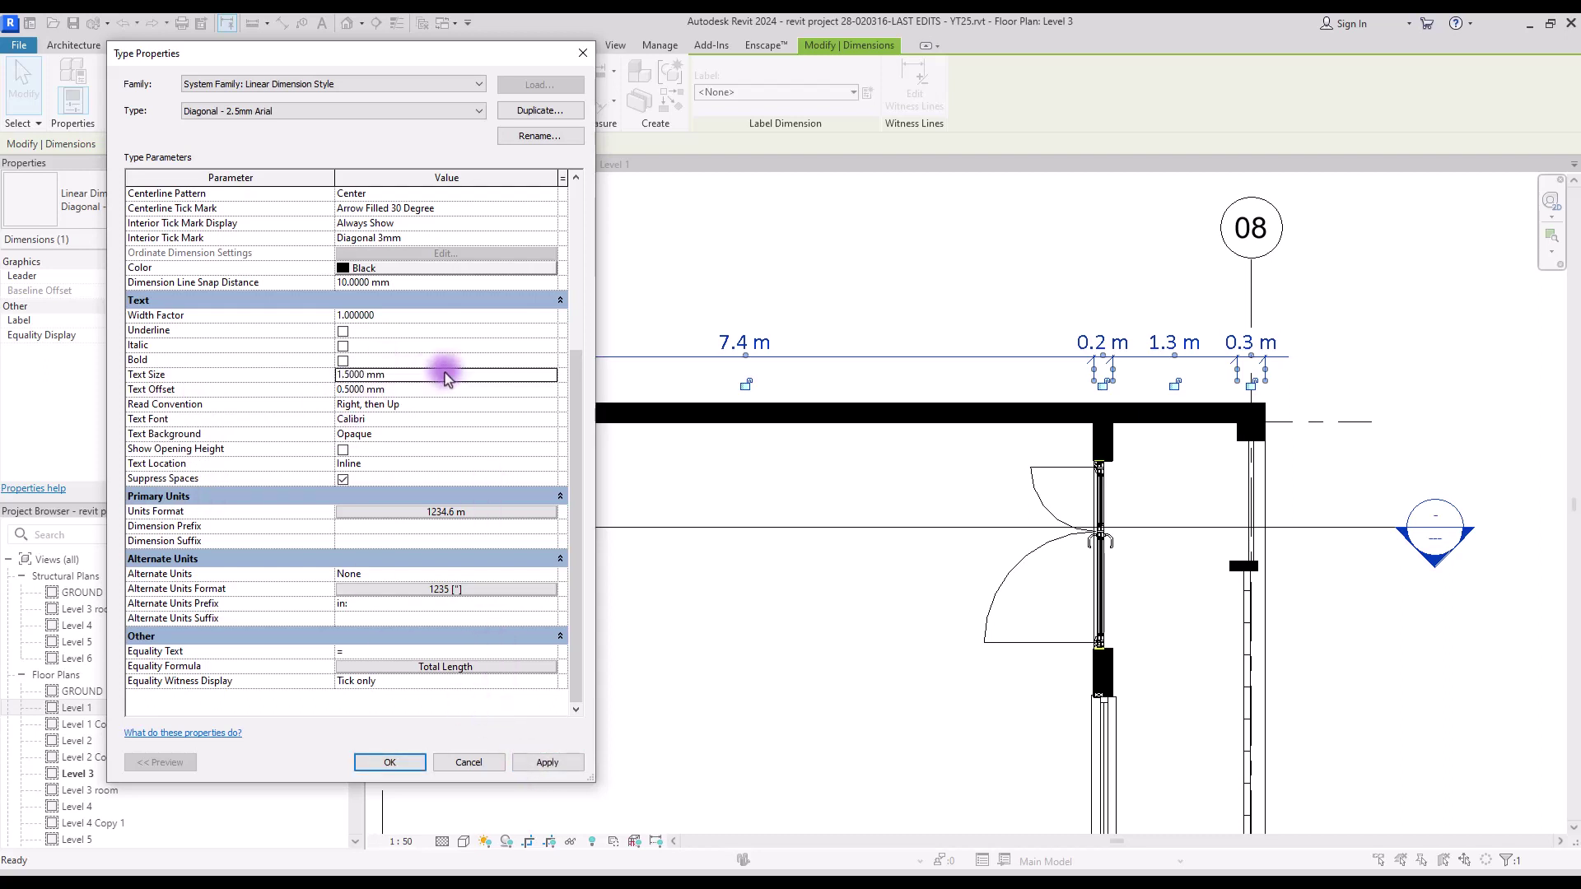
left_click(540, 766)
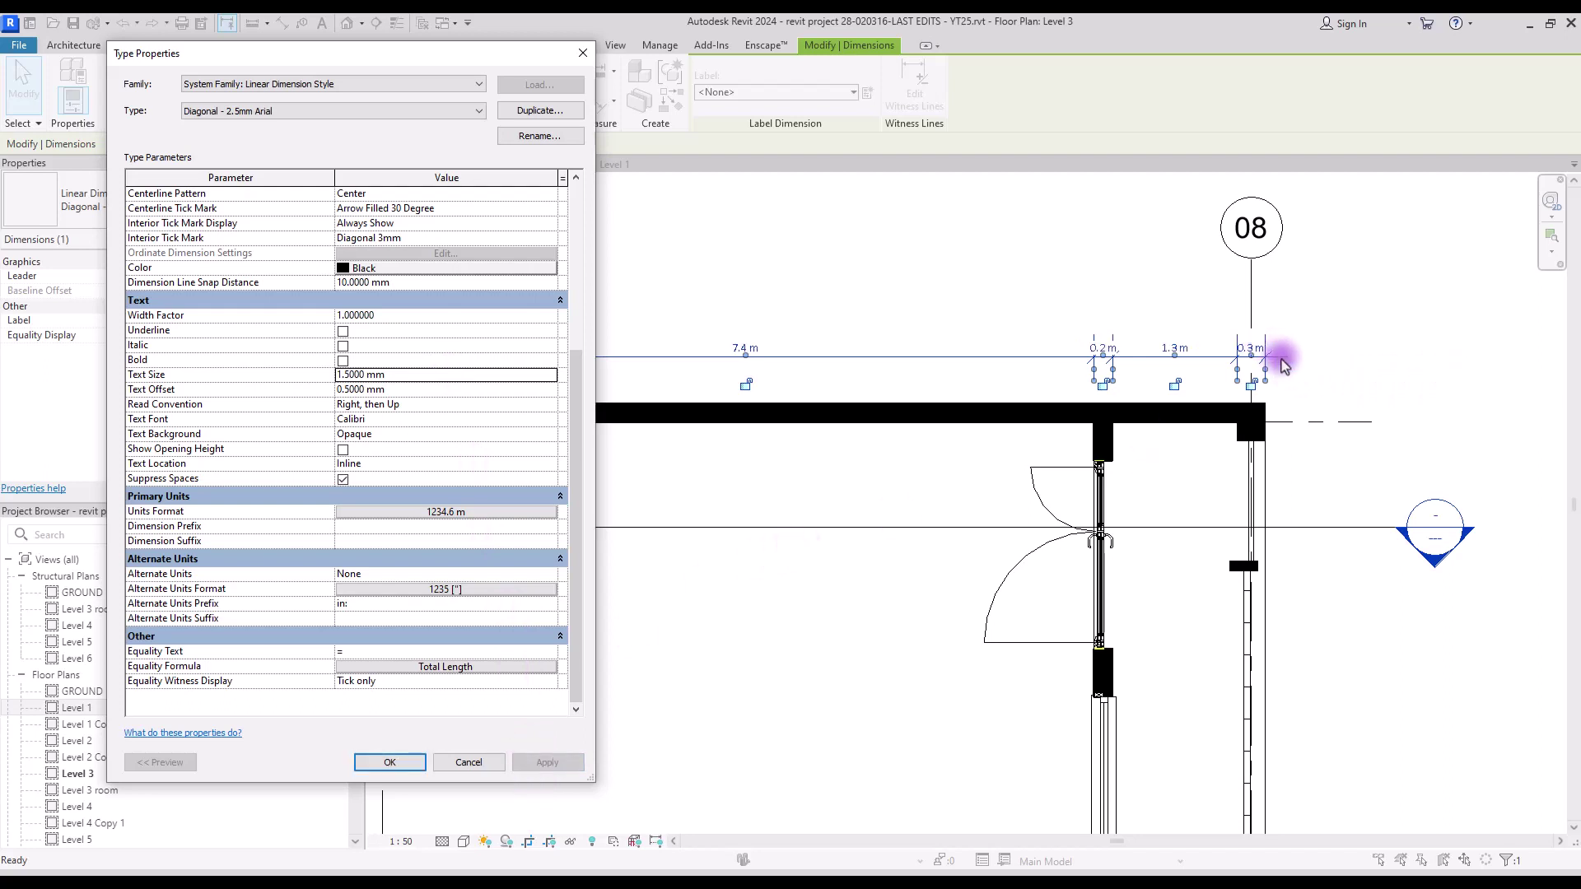
- Set the witness line extension and the dimension line extension to 1 mm, then accept the type properties and deselect the string
scroll(553, 477, "up", 6)
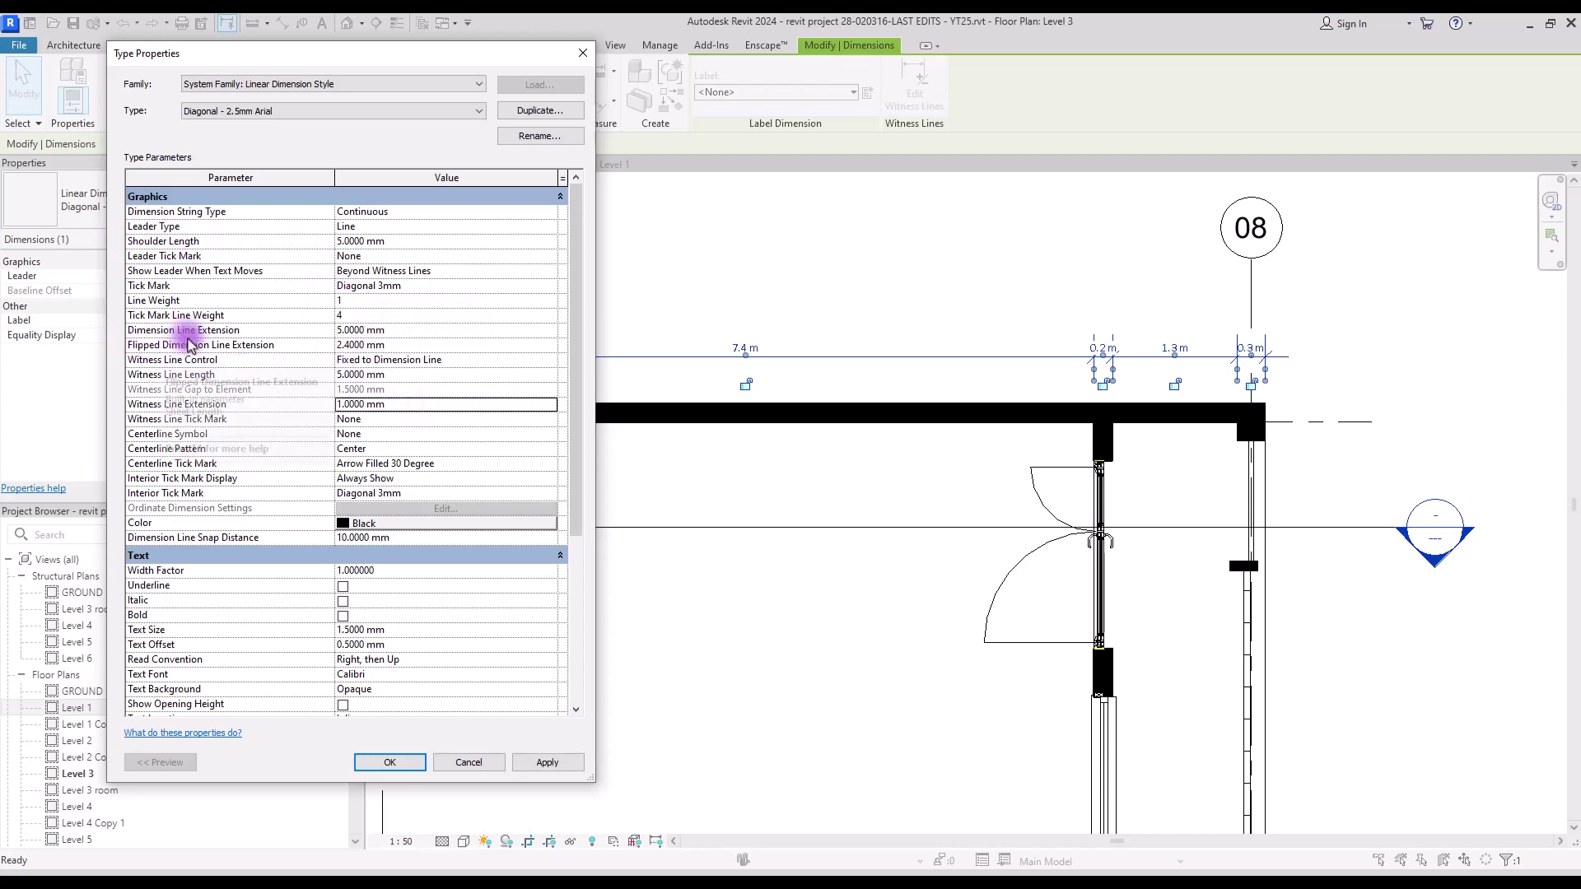
left_click(400, 329)
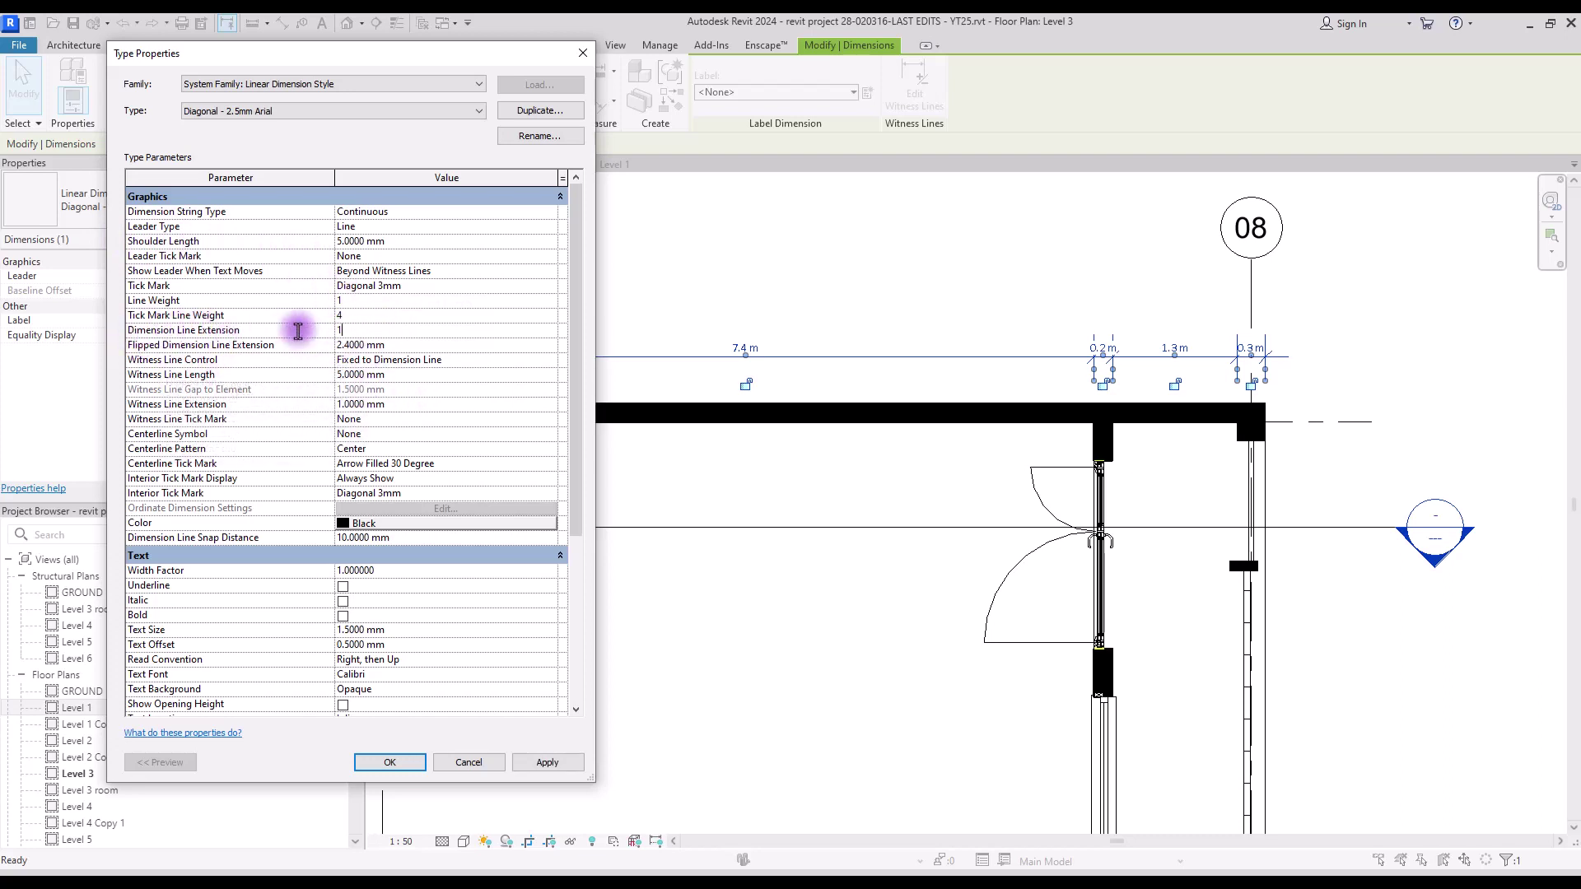
left_click(567, 759)
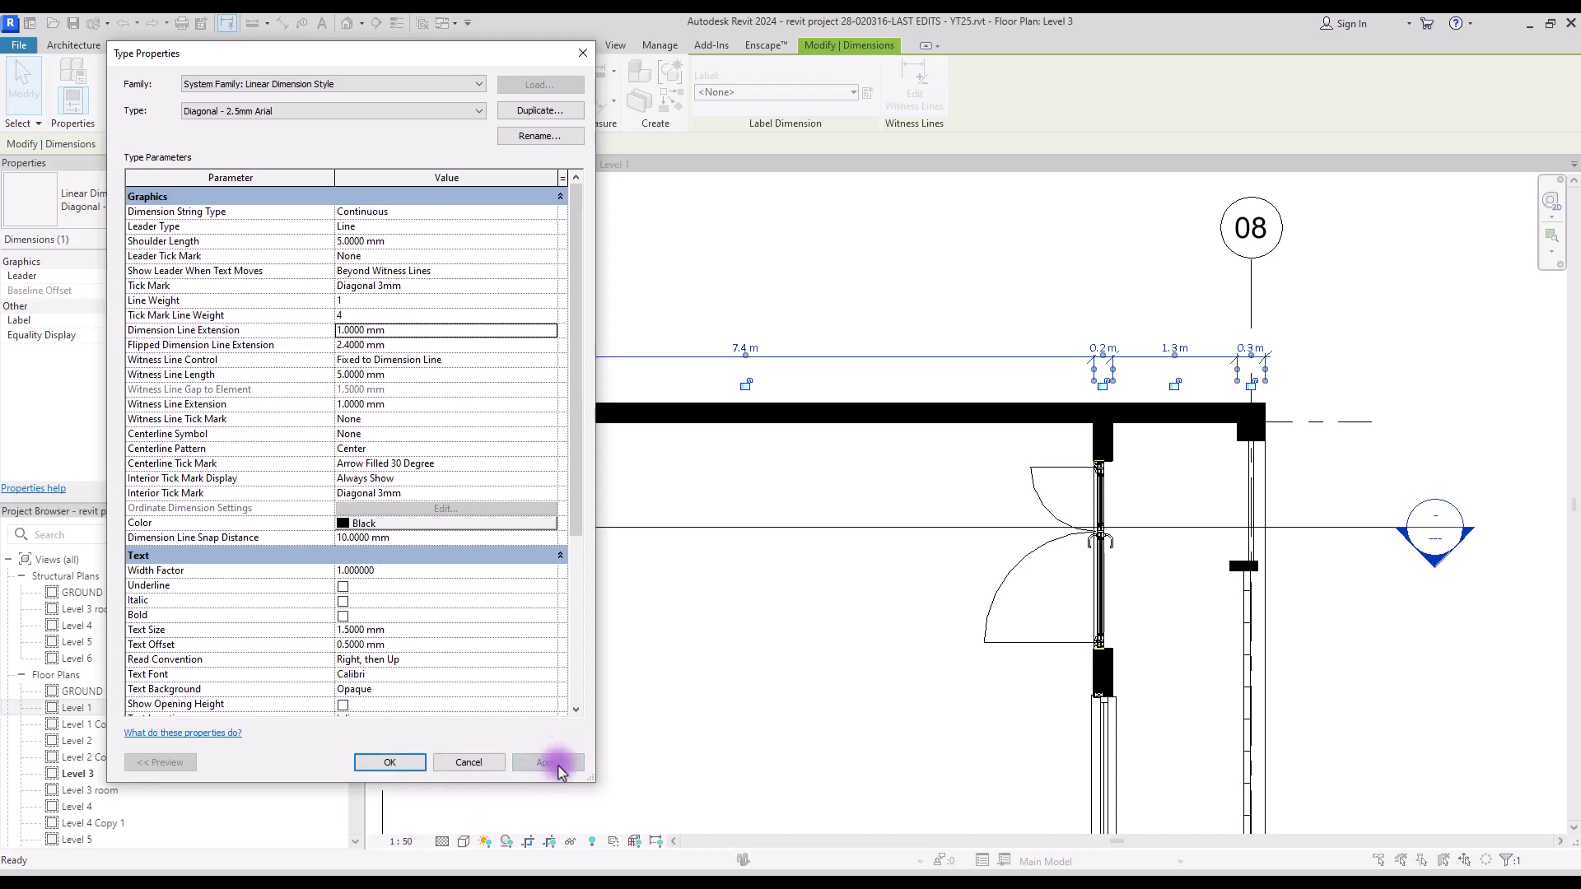
left_click(390, 762)
left_click(962, 705)
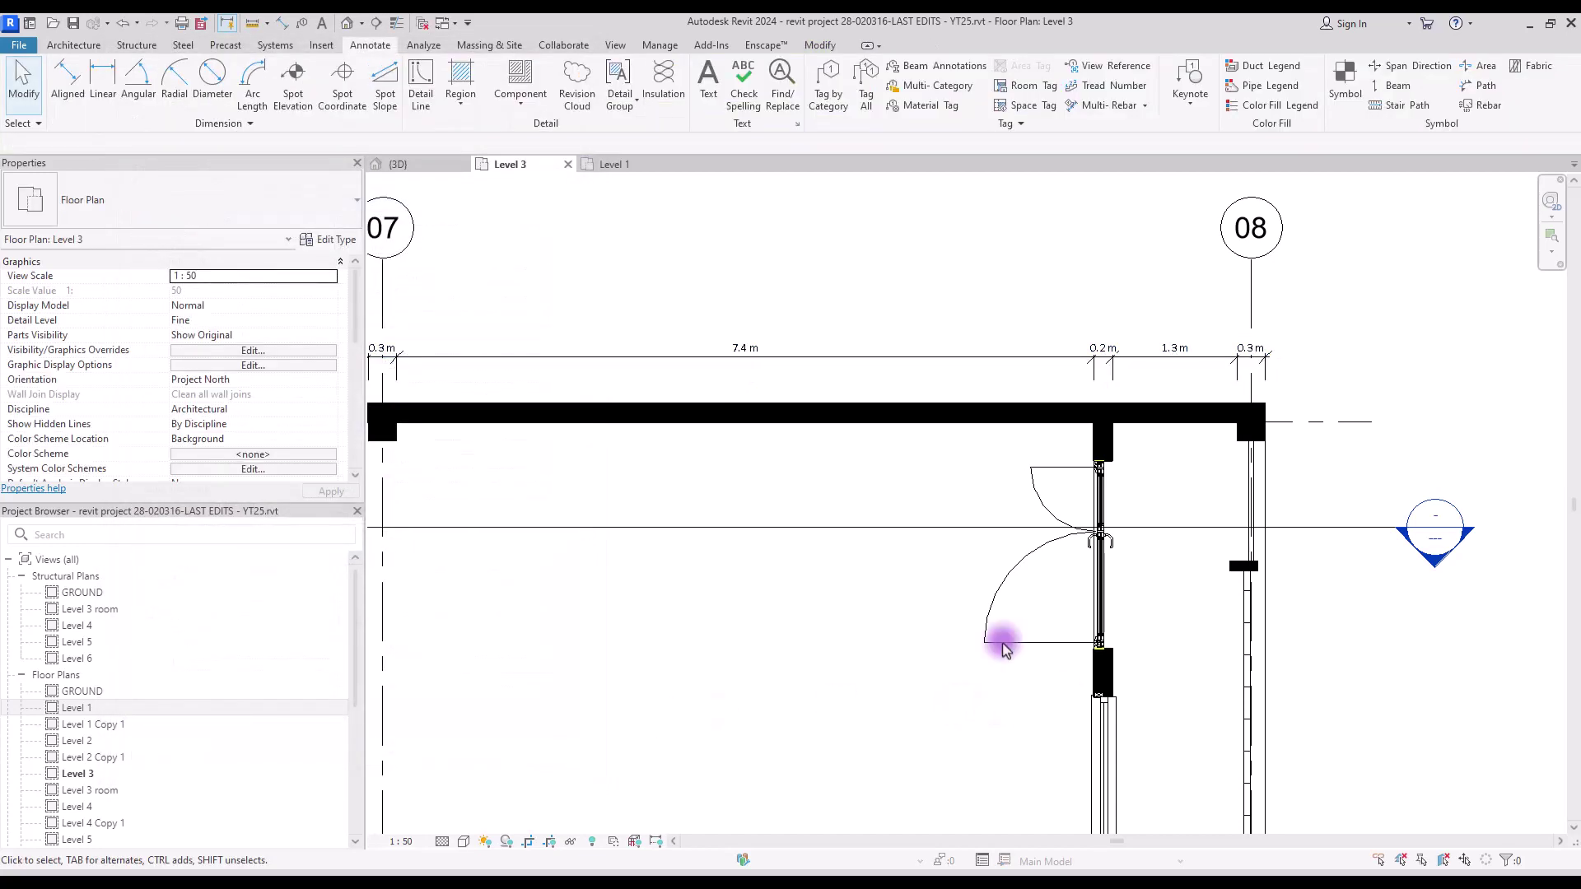
- Place an aligned dimension string across grids 01 to 08, just above the grid A wall dimensions
scroll(494, 277, "down", 5)
left_click(69, 82)
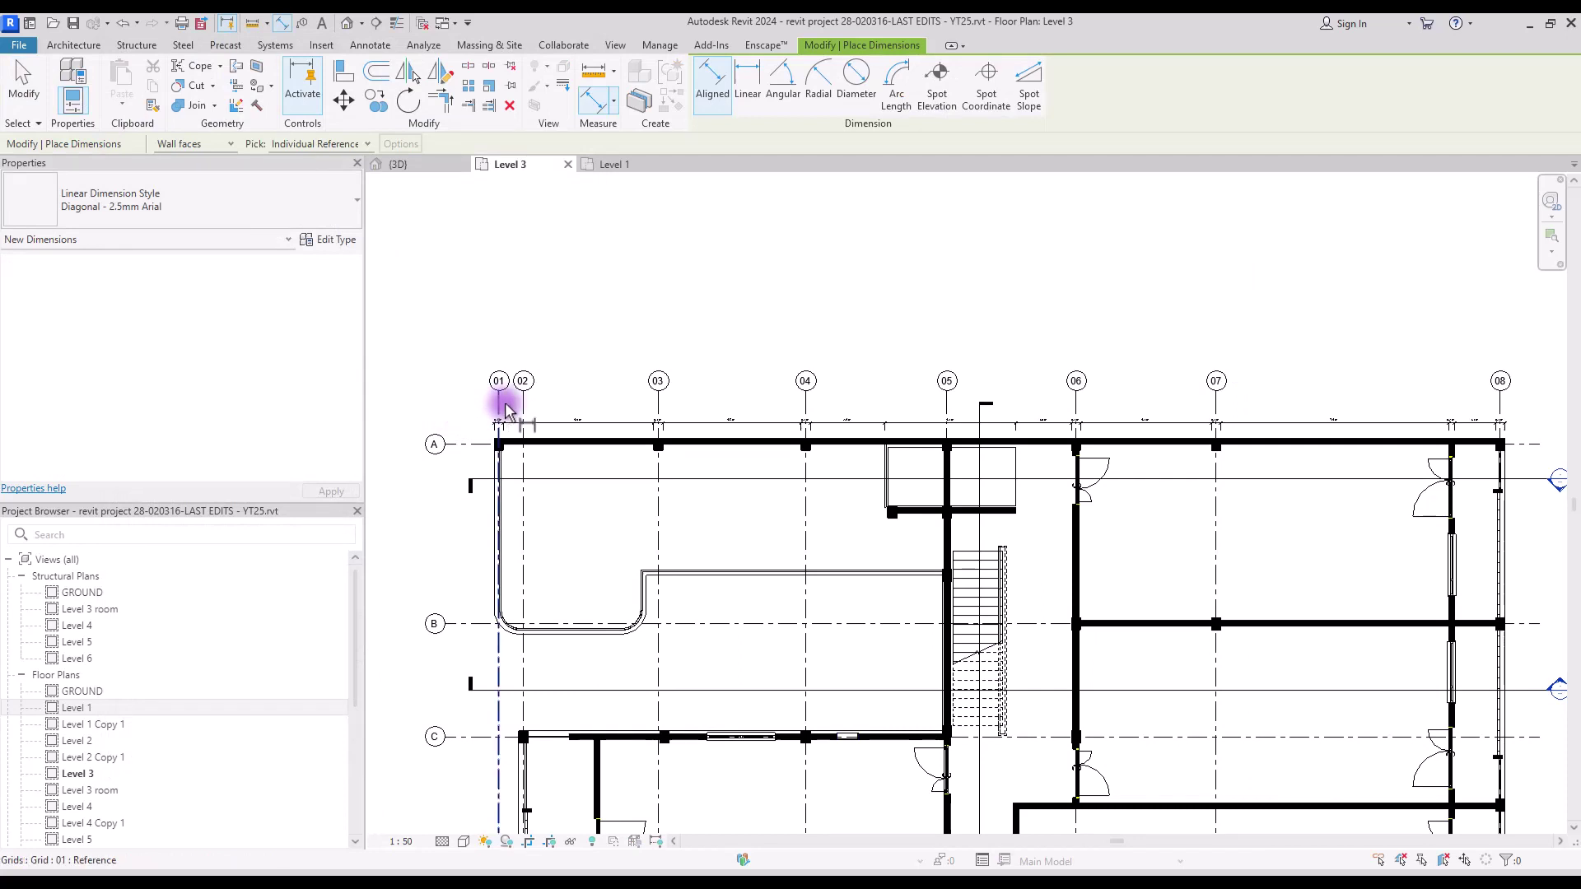
left_click(502, 408)
left_click(522, 404)
left_click(657, 404)
left_click(806, 403)
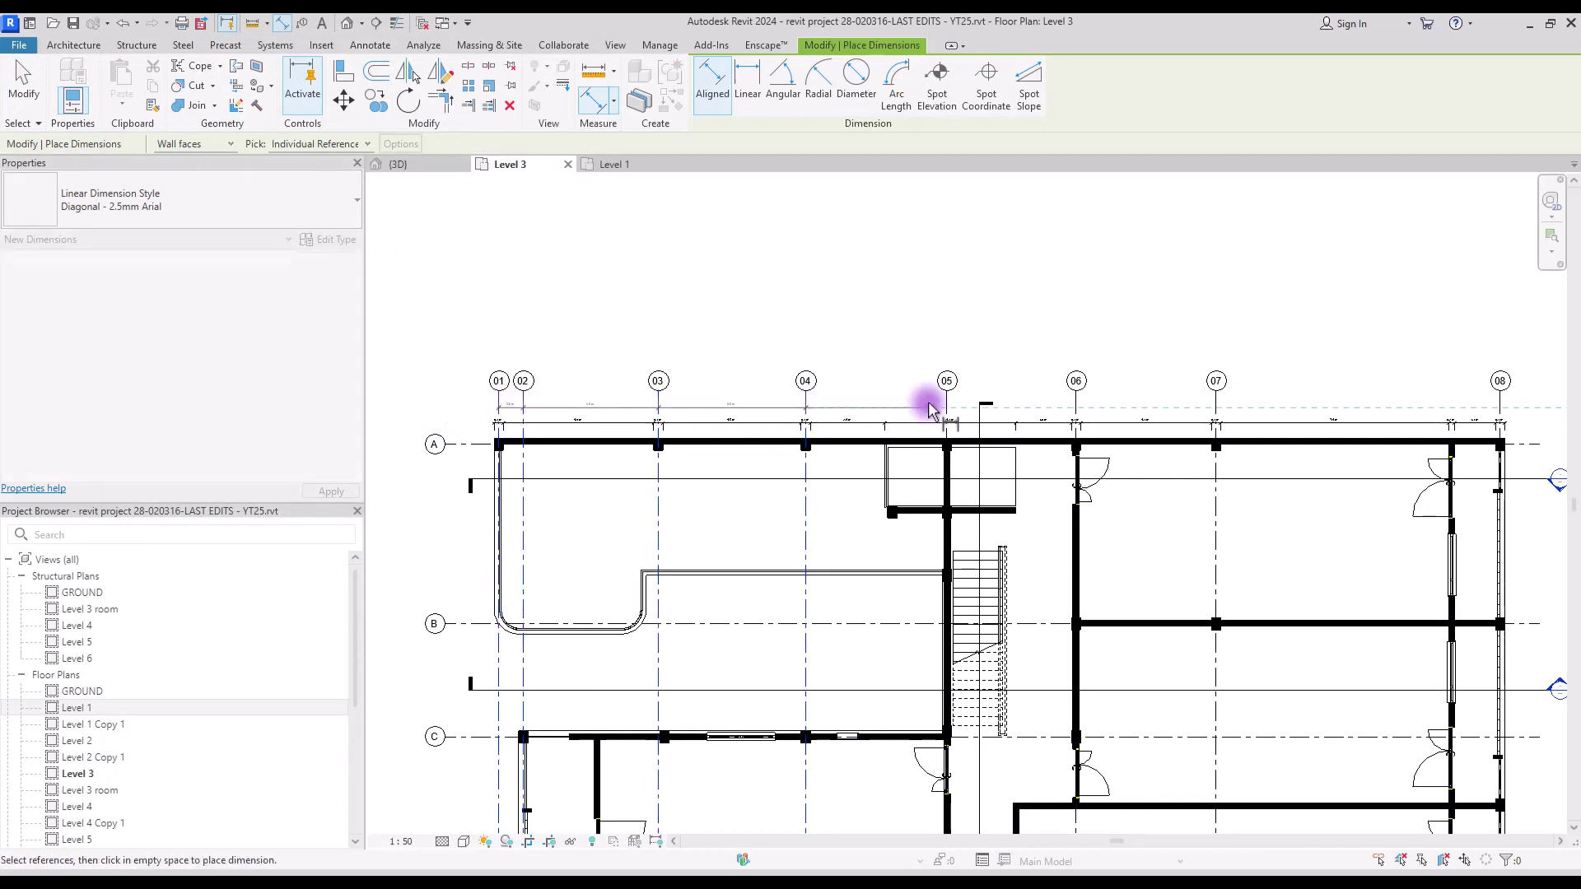
left_click(947, 406)
left_click(1076, 404)
left_click(1215, 404)
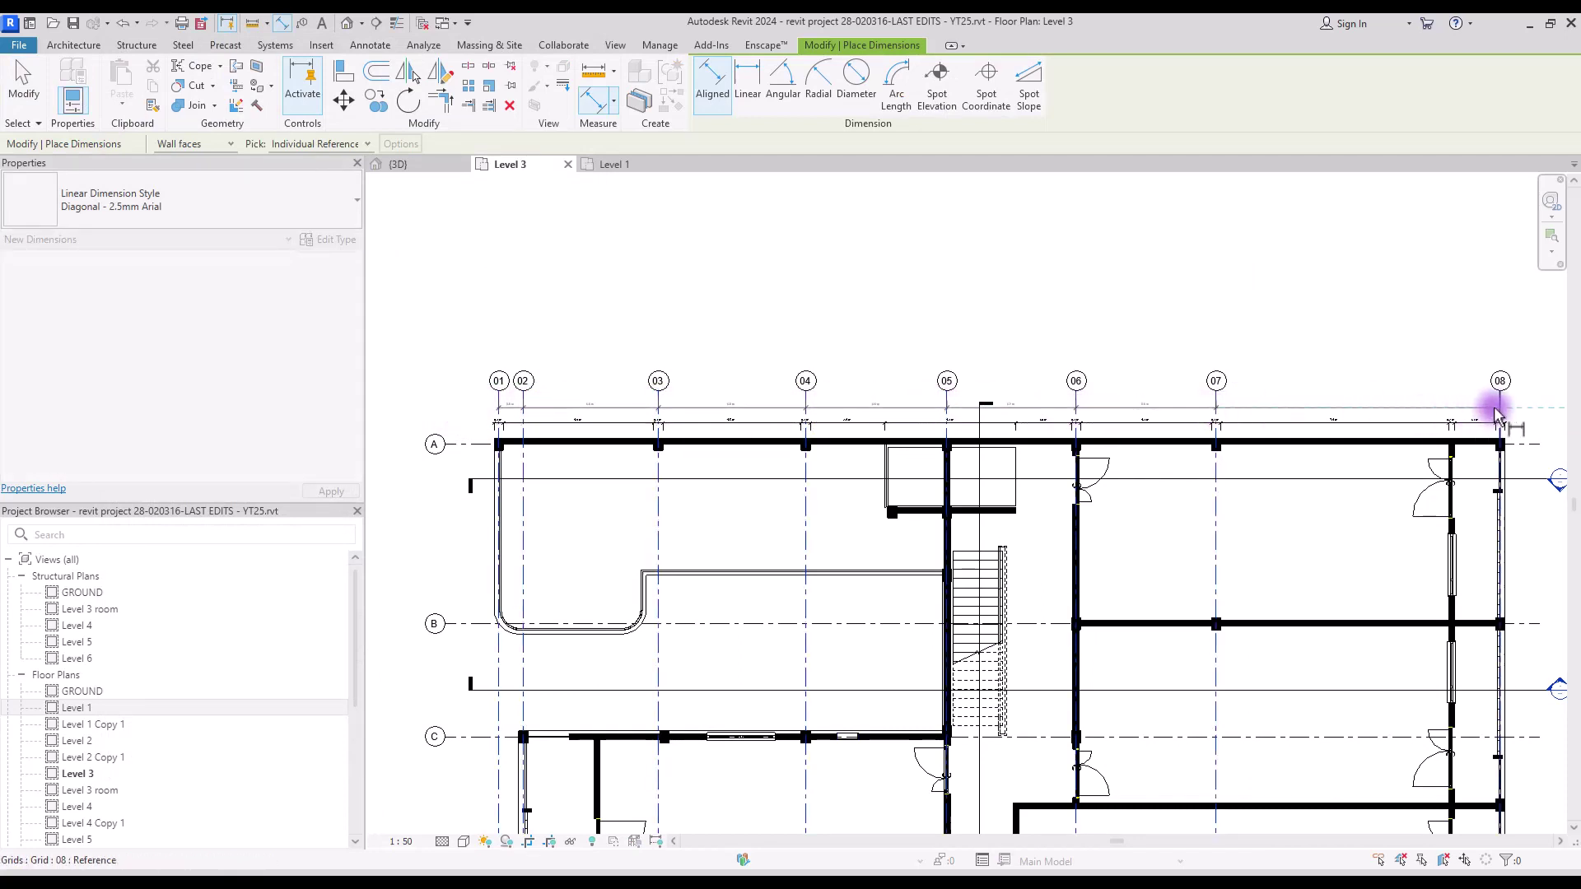
left_click(1497, 416)
left_click(1524, 400)
scroll(965, 498, "down", 1)
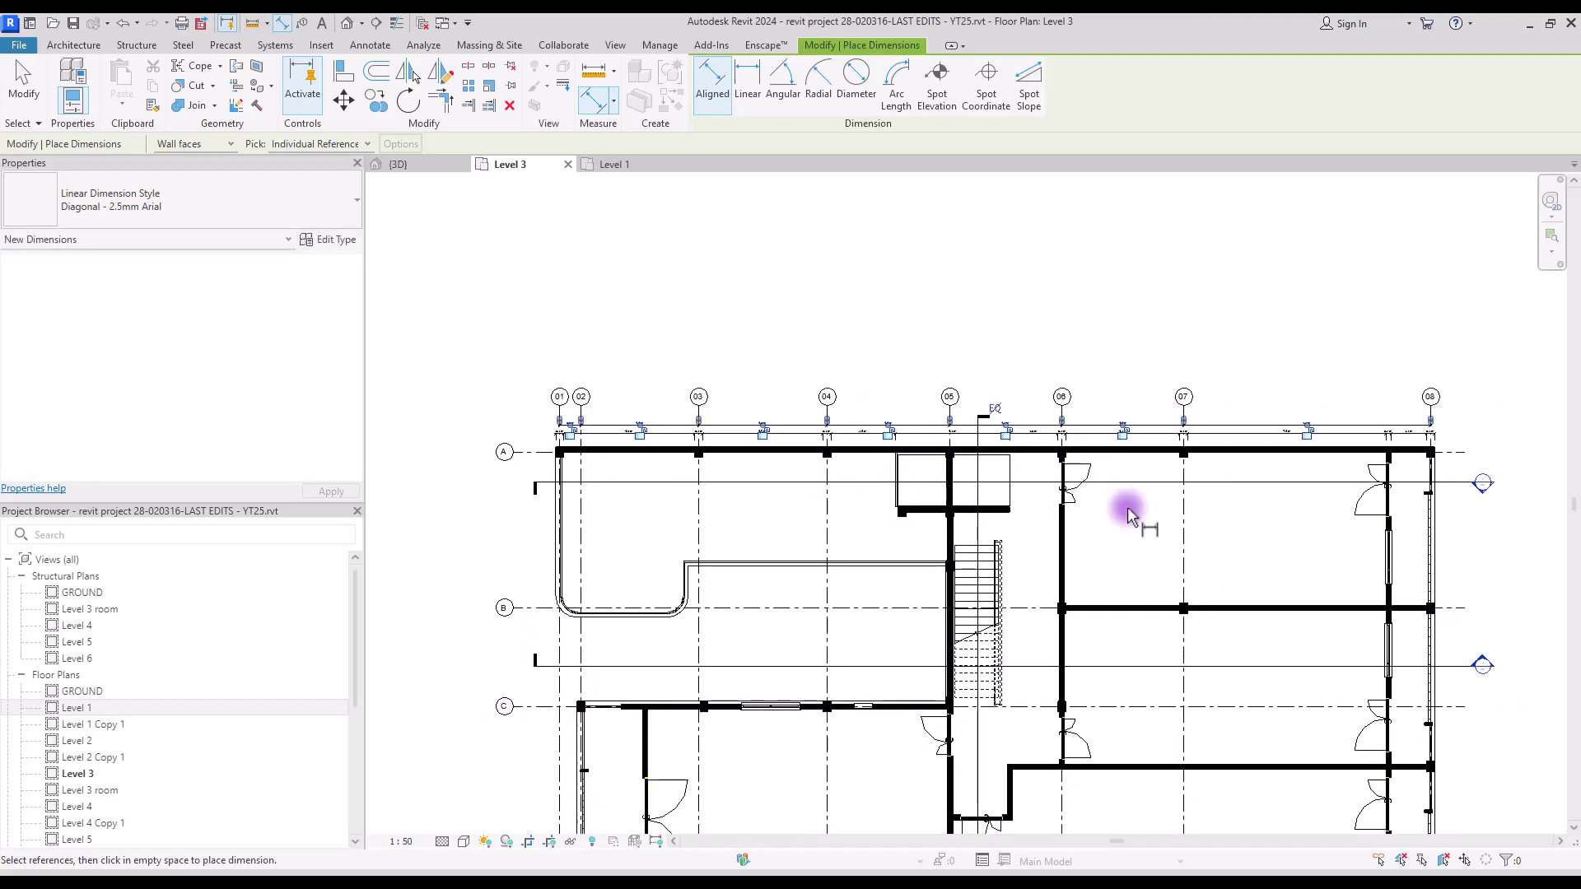
- Add an overall aligned dimension from grid 01 to grid 08 above the grid dimension string
scroll(575, 536, "up", 5)
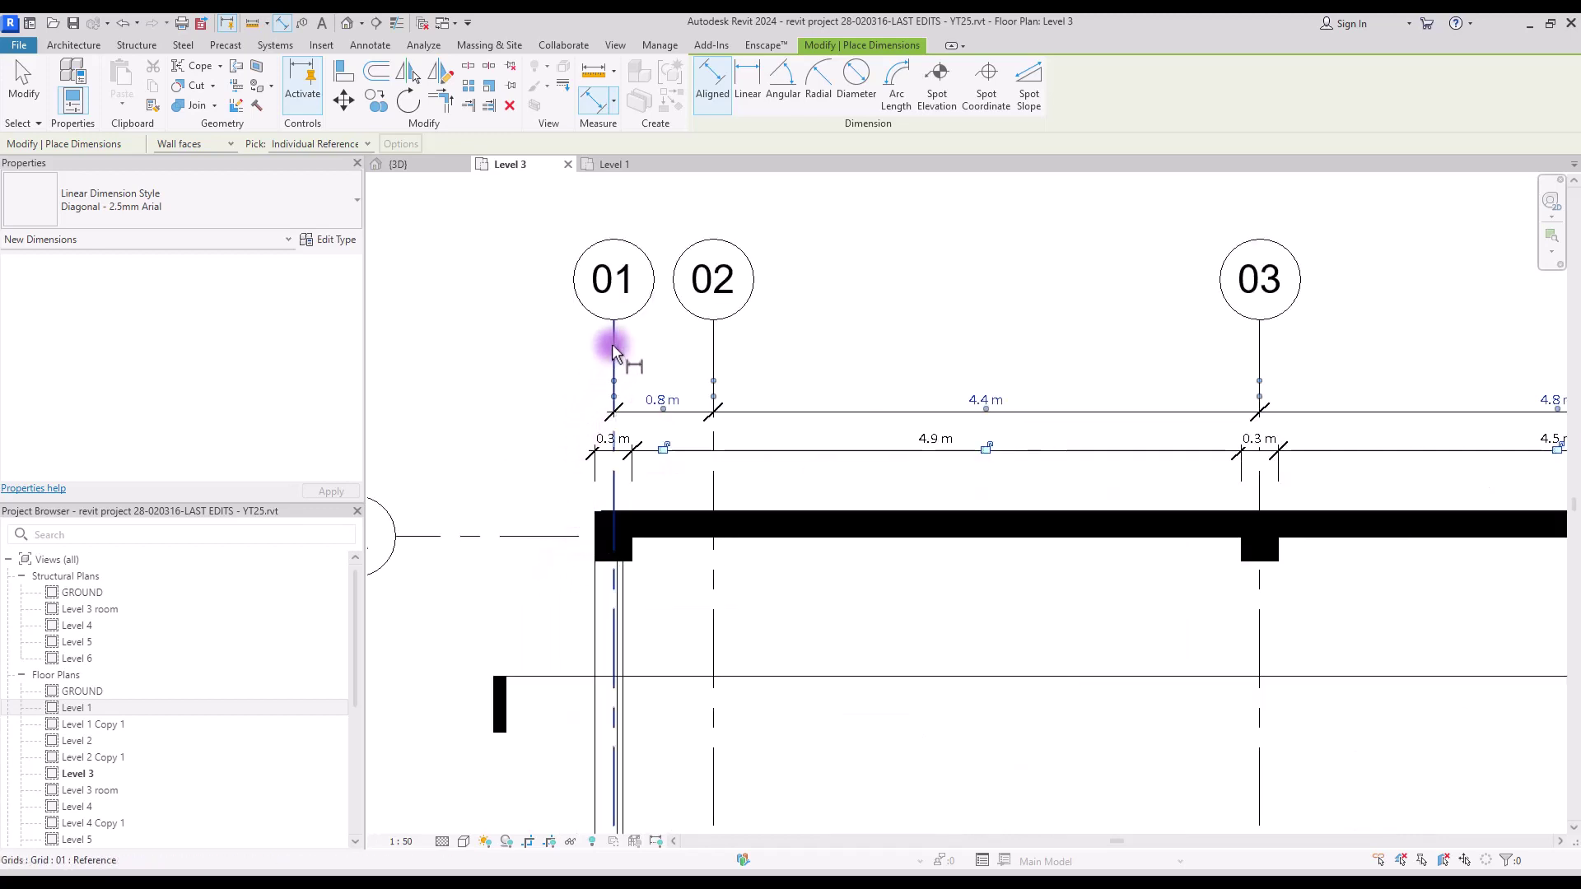
scroll(486, 366, "down", 5)
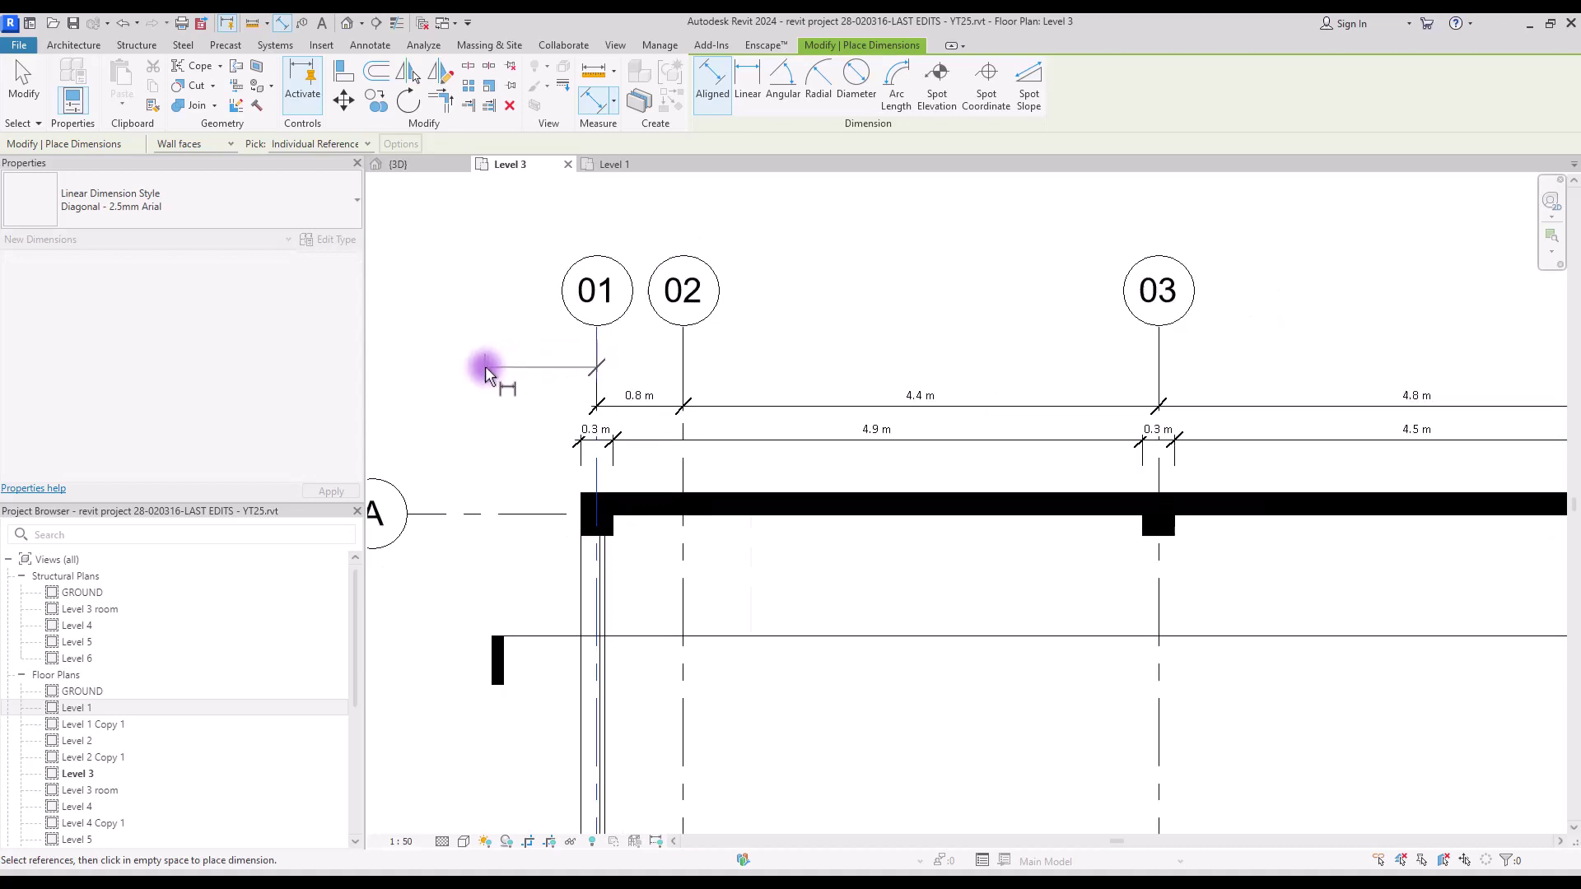
middle_click_drag(1351, 352, 970, 381)
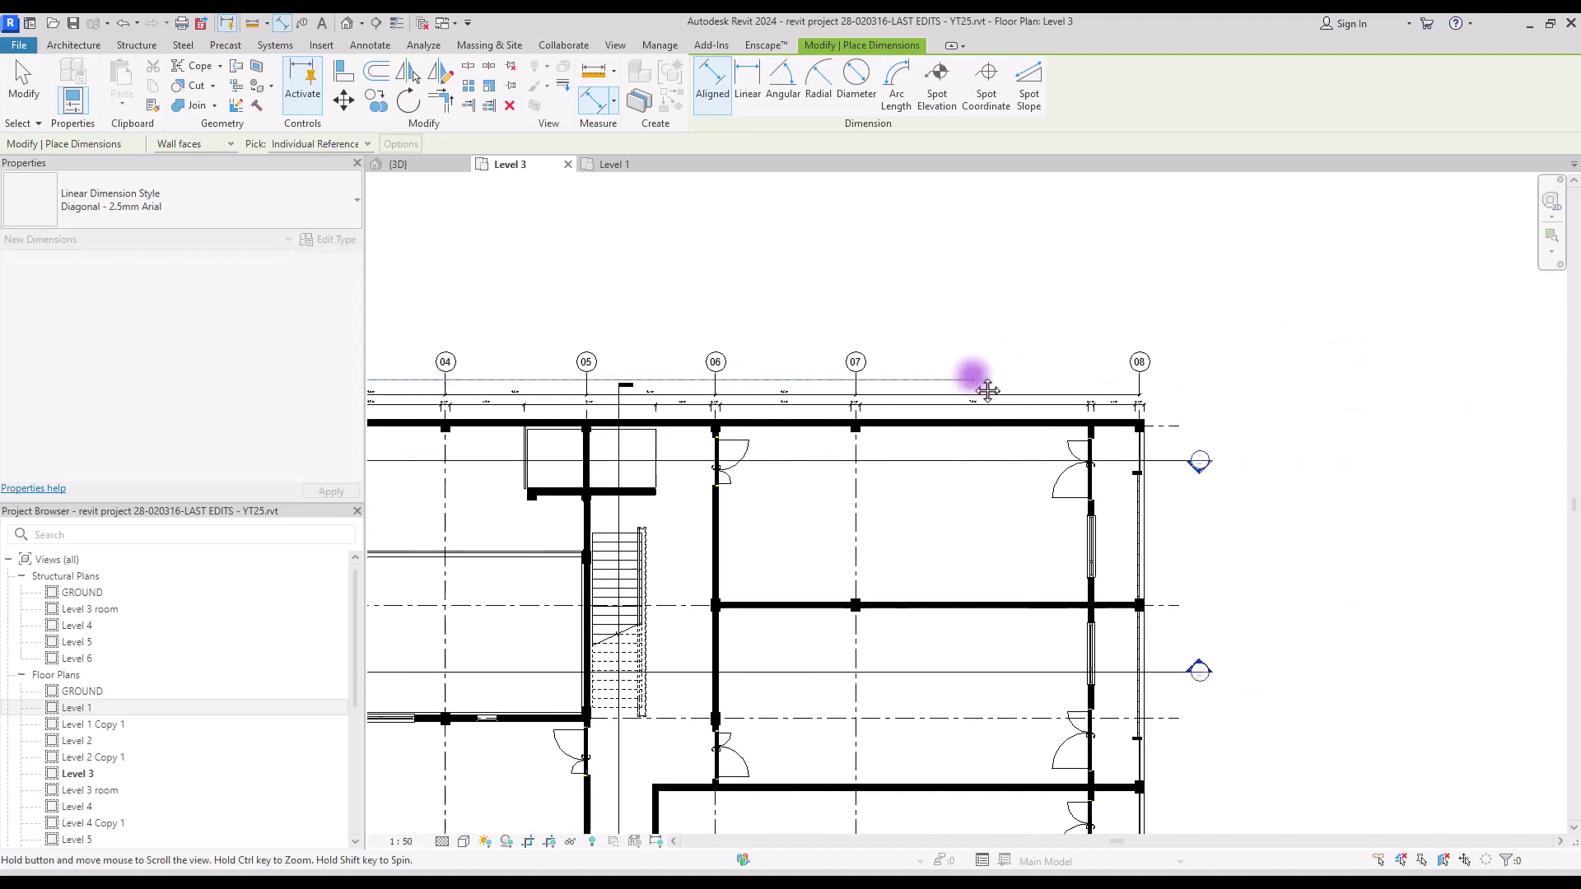
scroll(1133, 366, "up", 5)
scroll(1174, 406, "up", 2)
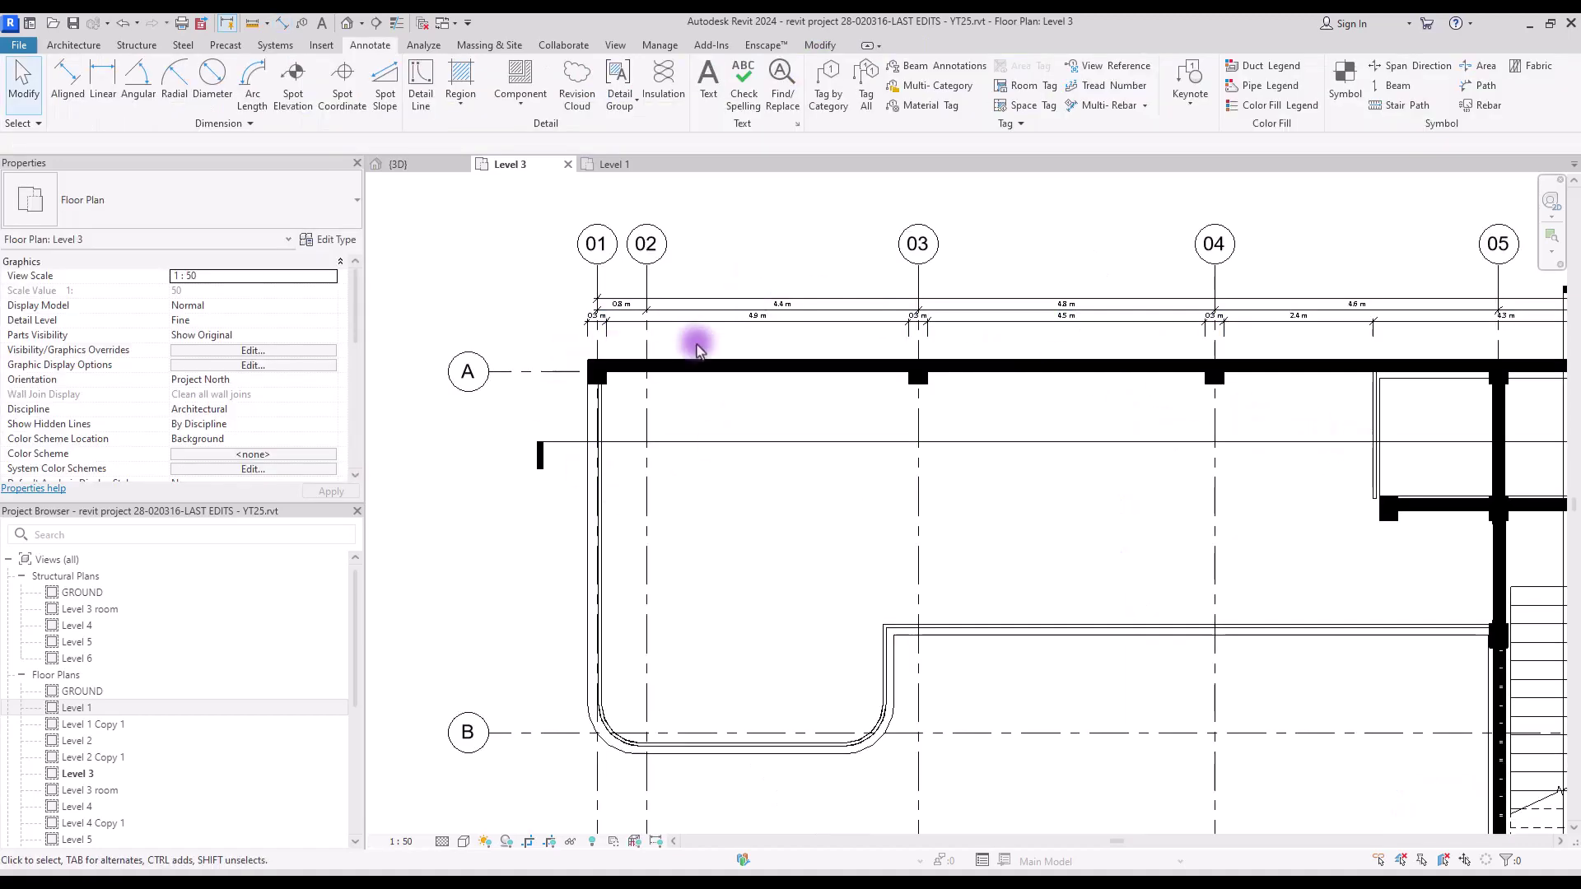
- Start a vertical aligned dimension string through both faces of the grid A/01 column and the two outer balcony edges near grid B
middle_click_drag(635, 494, 724, 422)
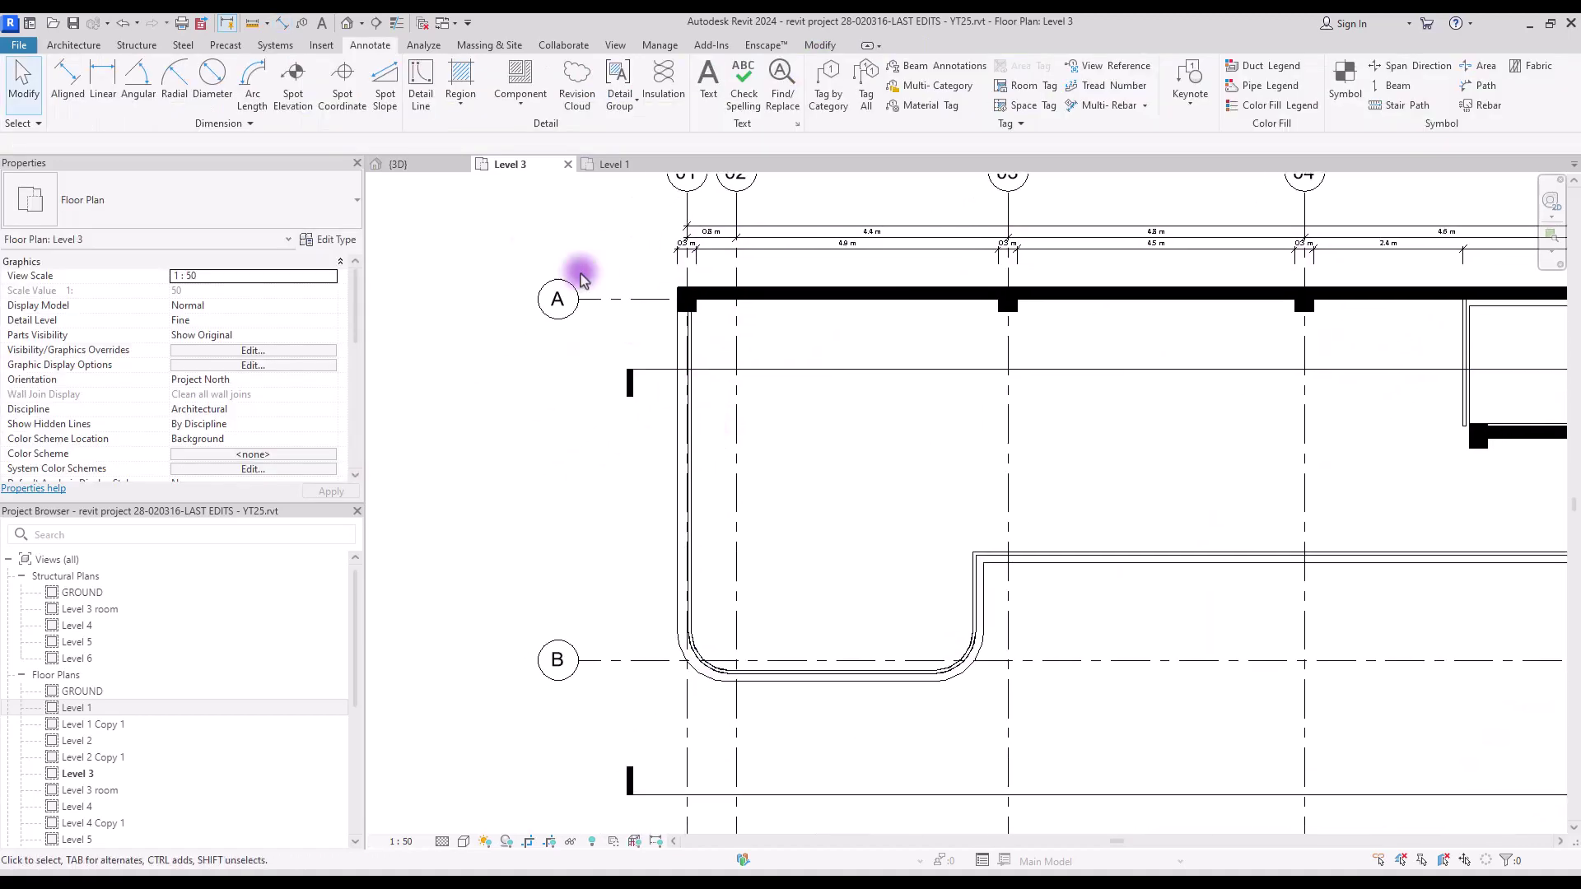
left_click(67, 87)
scroll(659, 326, "up", 1)
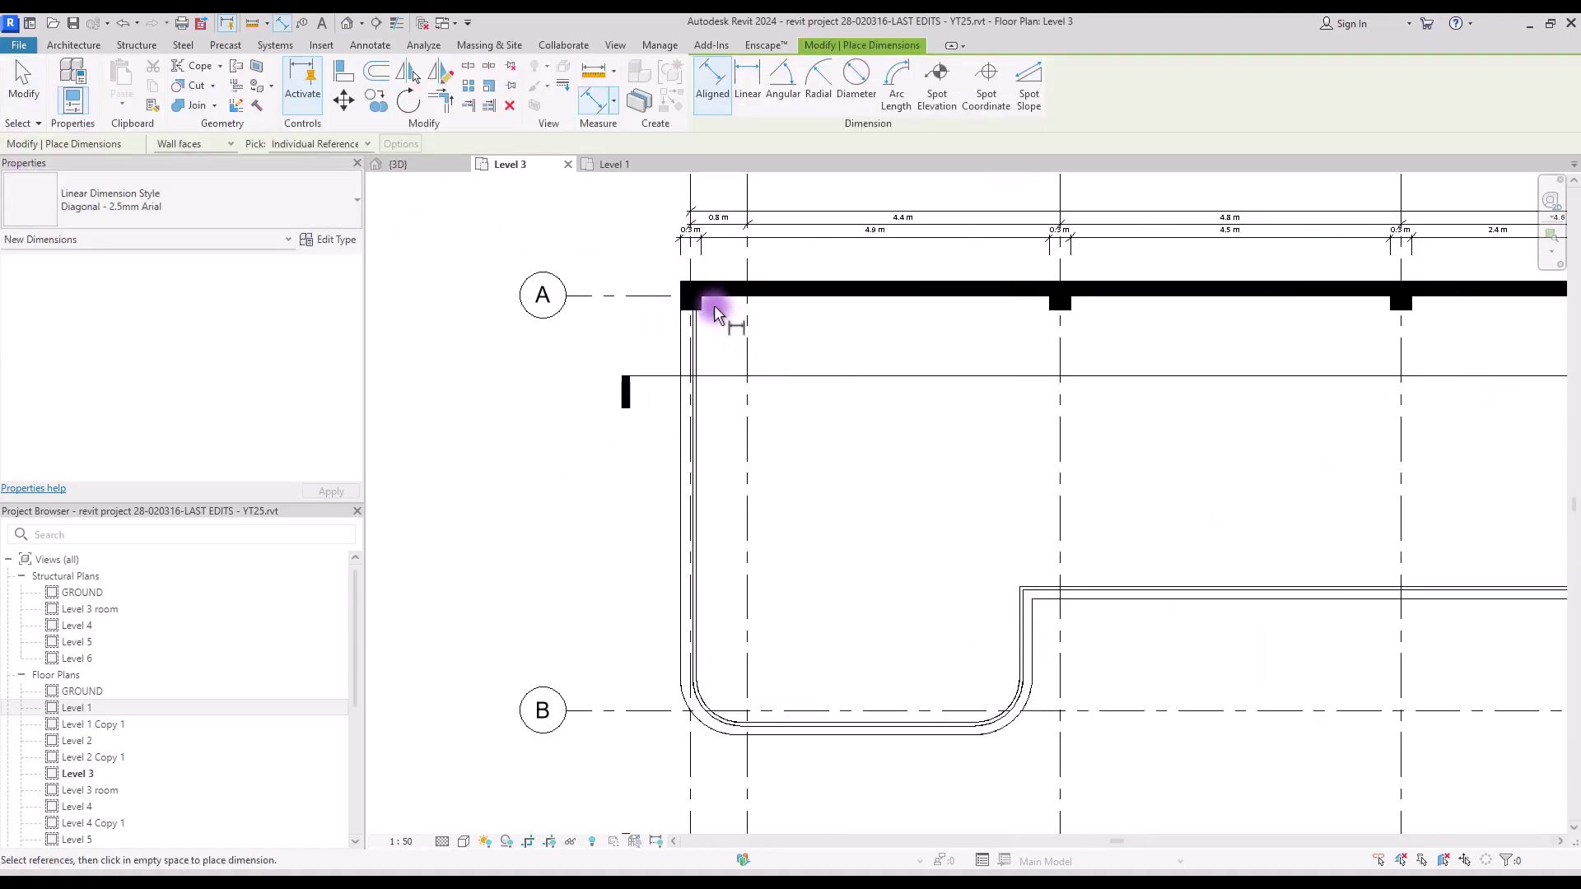
left_click(700, 282)
left_click(695, 311)
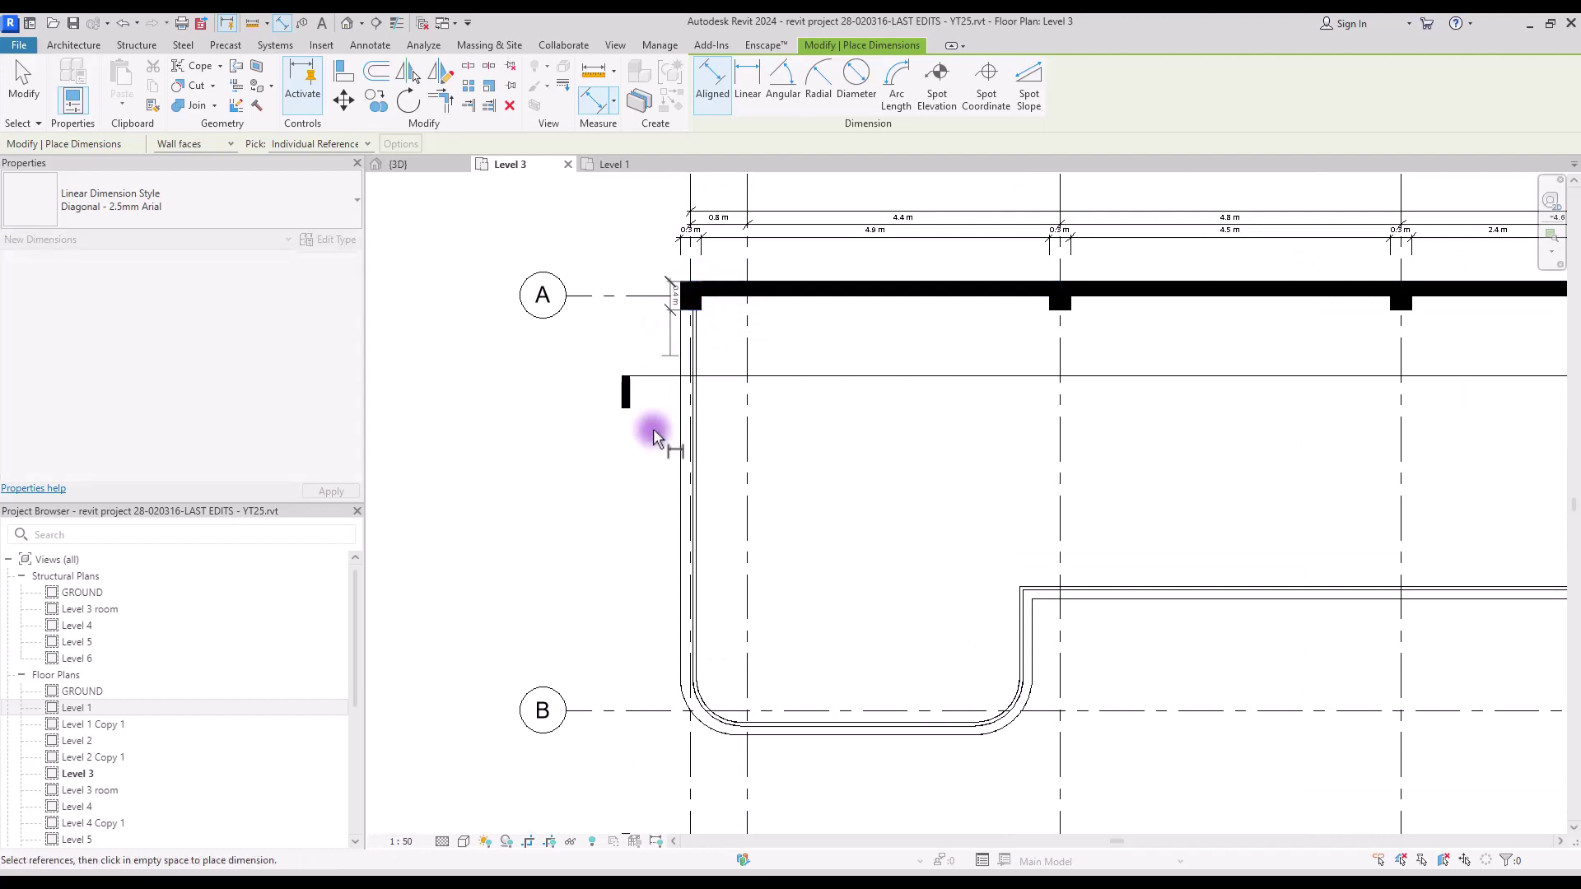
left_click(1092, 602)
left_click(854, 735)
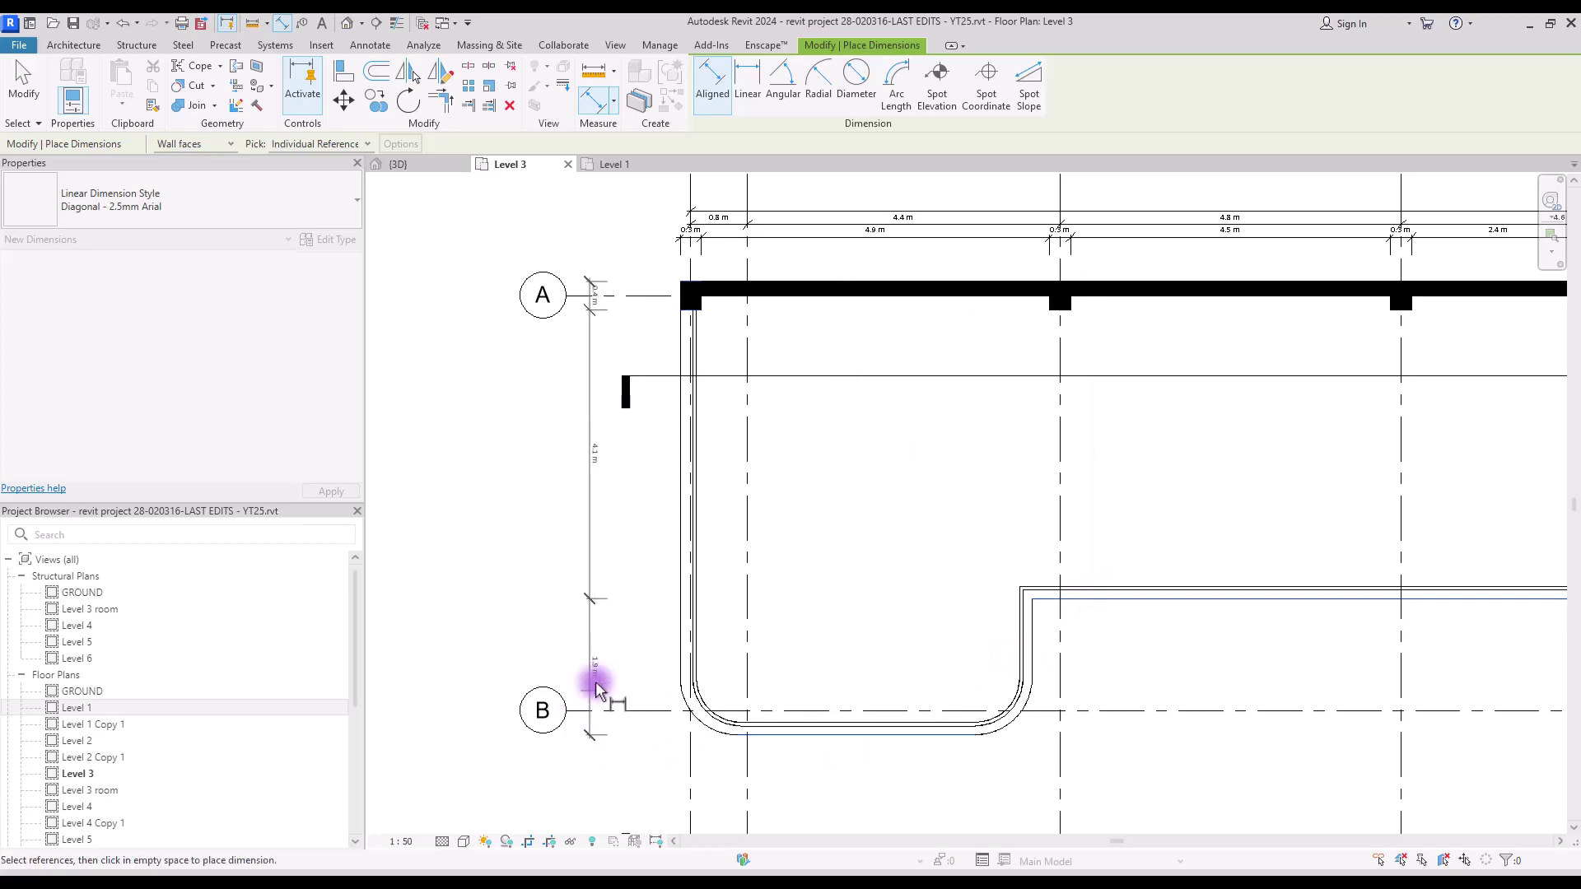
- Continue the vertical dimension string through the upper and lower faces of the column at grids C and 02
scroll(882, 639, "down", 3)
middle_click_drag(882, 639, 819, 357)
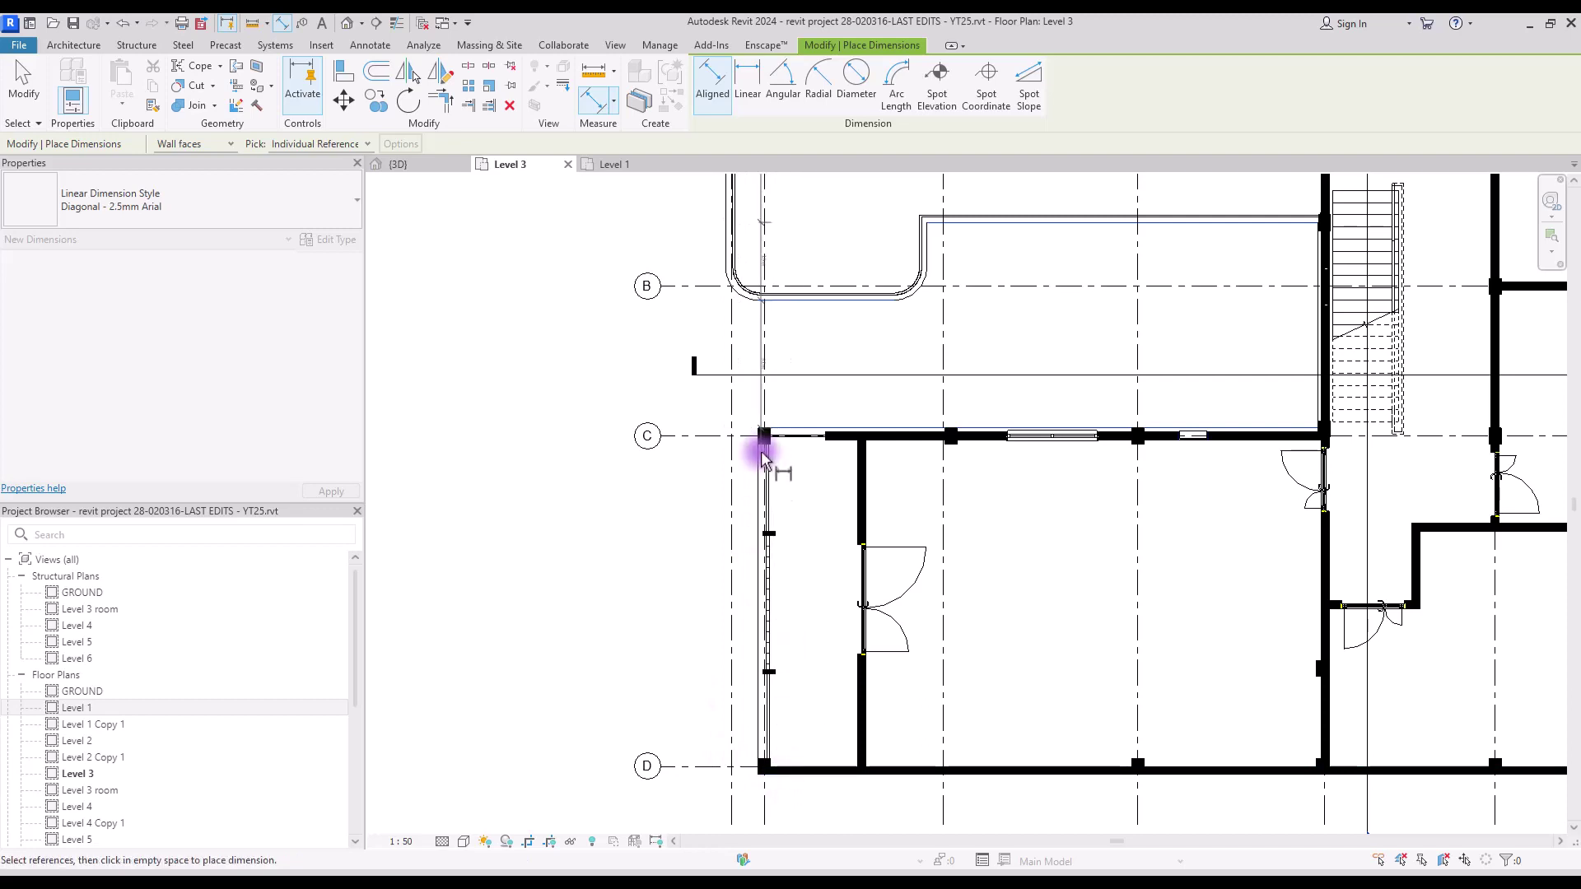
scroll(766, 443, "up", 1)
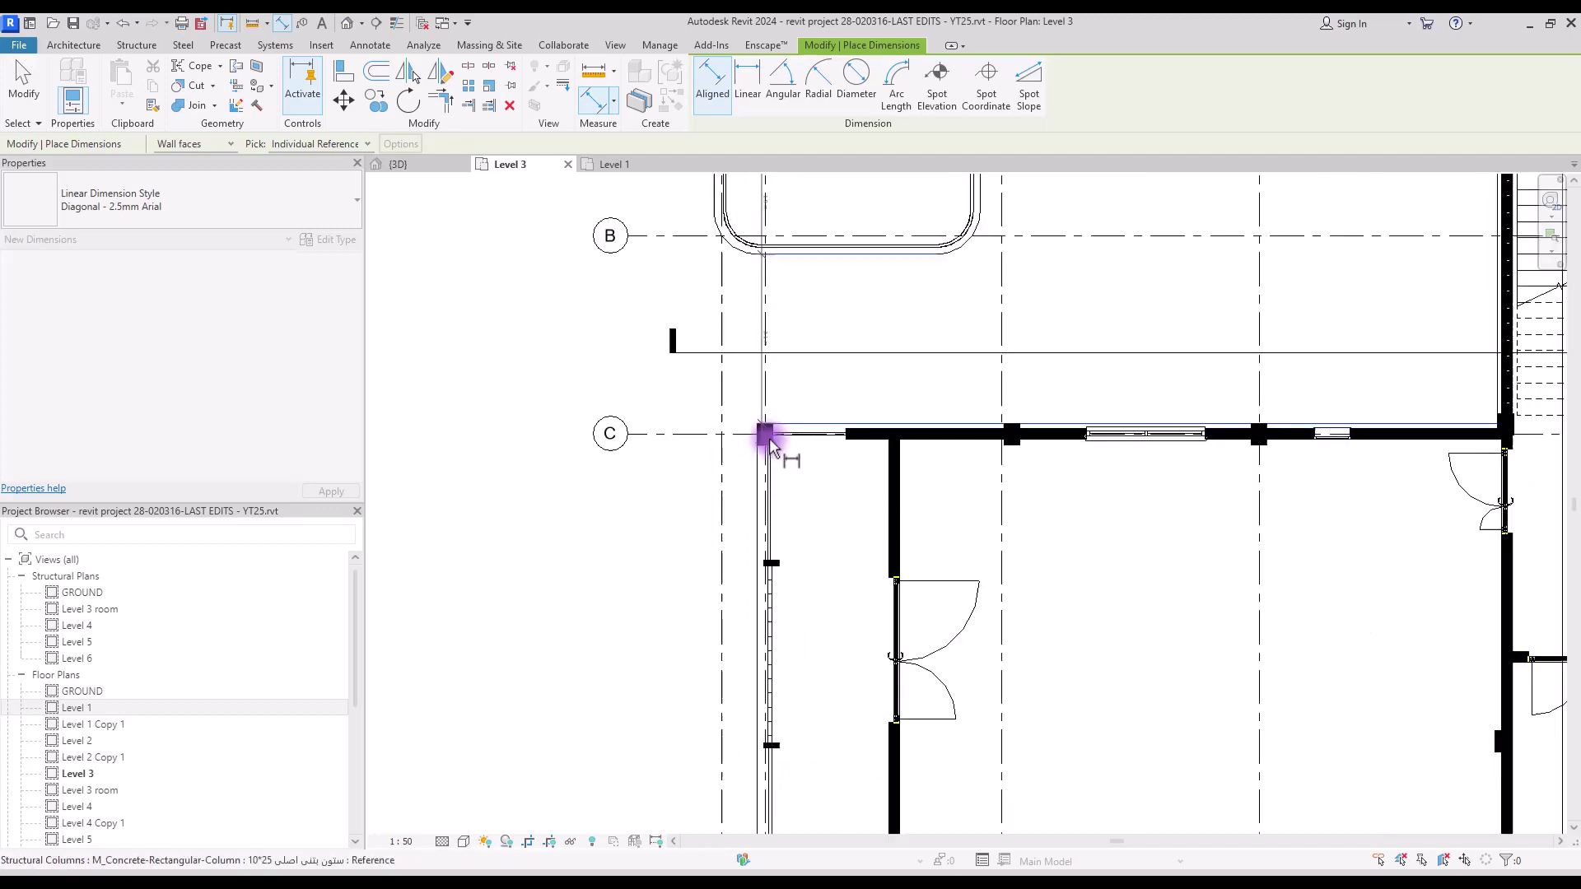
scroll(770, 445, "up", 3)
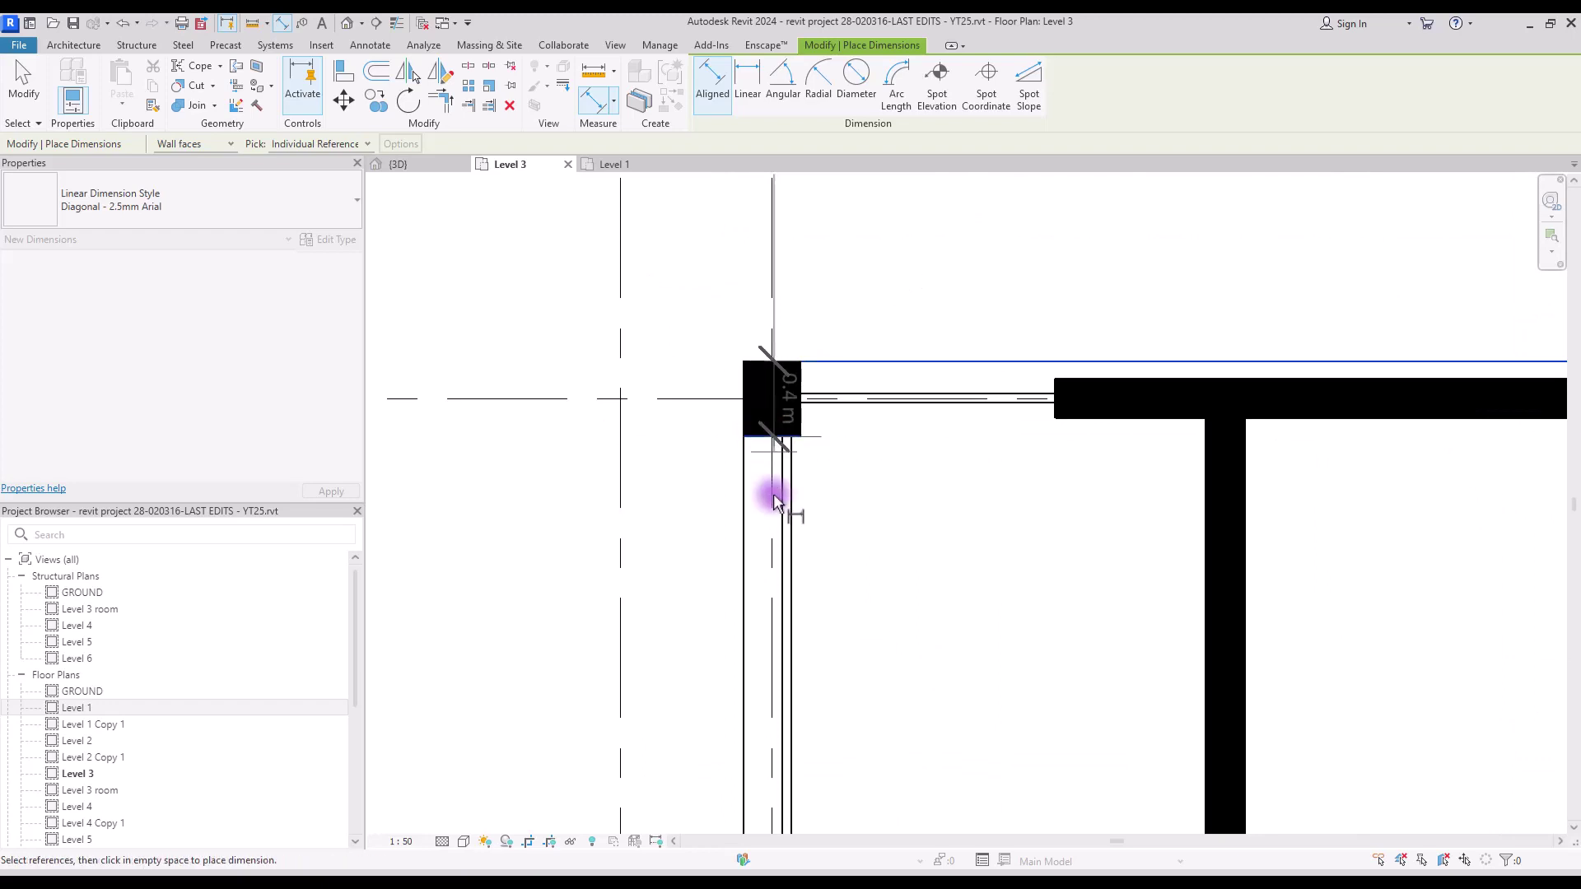
- Add the two small intermediate columns and the grid D column to the vertical string, then place it outside the grid 01 side
middle_click_drag(752, 647, 745, 320)
scroll(768, 411, "down", 1)
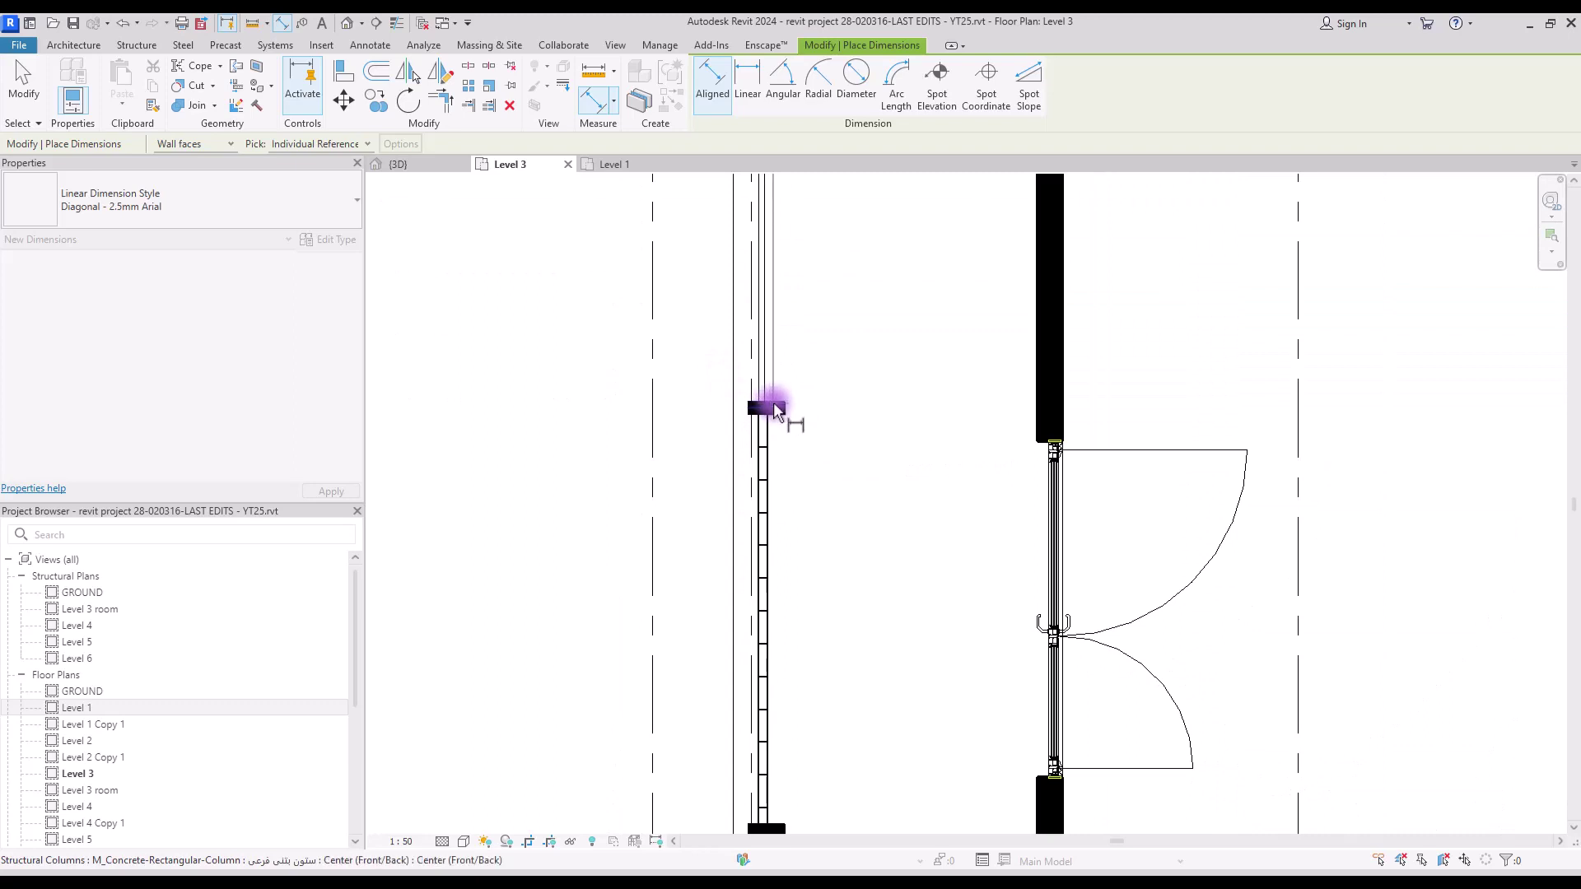
left_click(773, 404)
scroll(748, 416, "down", 2)
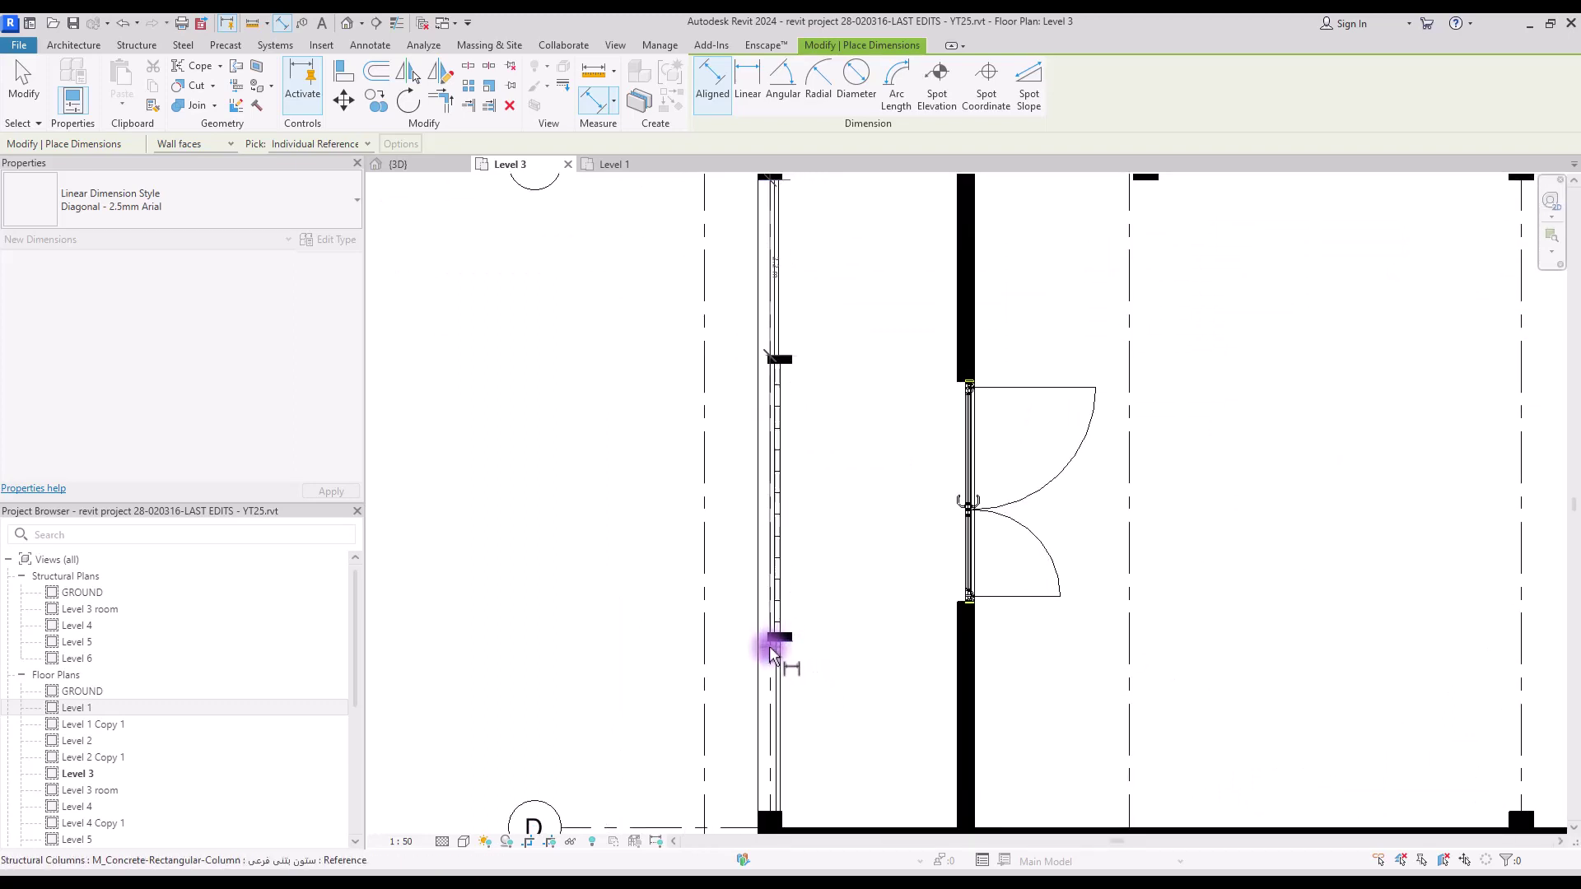
left_click(774, 646)
middle_click_drag(767, 745, 755, 462)
left_click(746, 612)
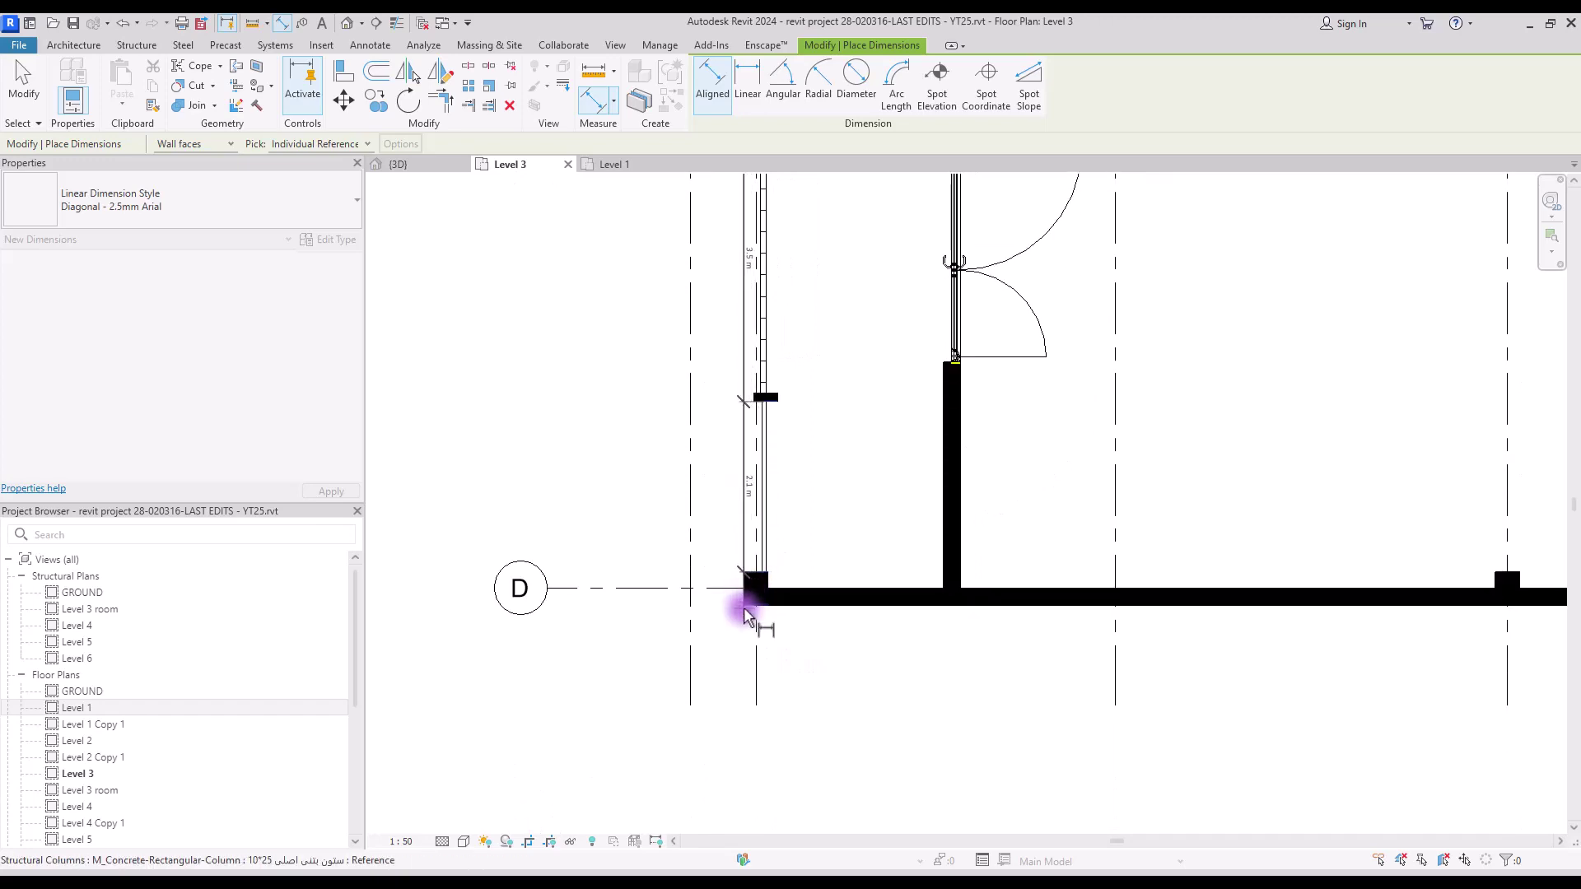
scroll(626, 710, "down", 2)
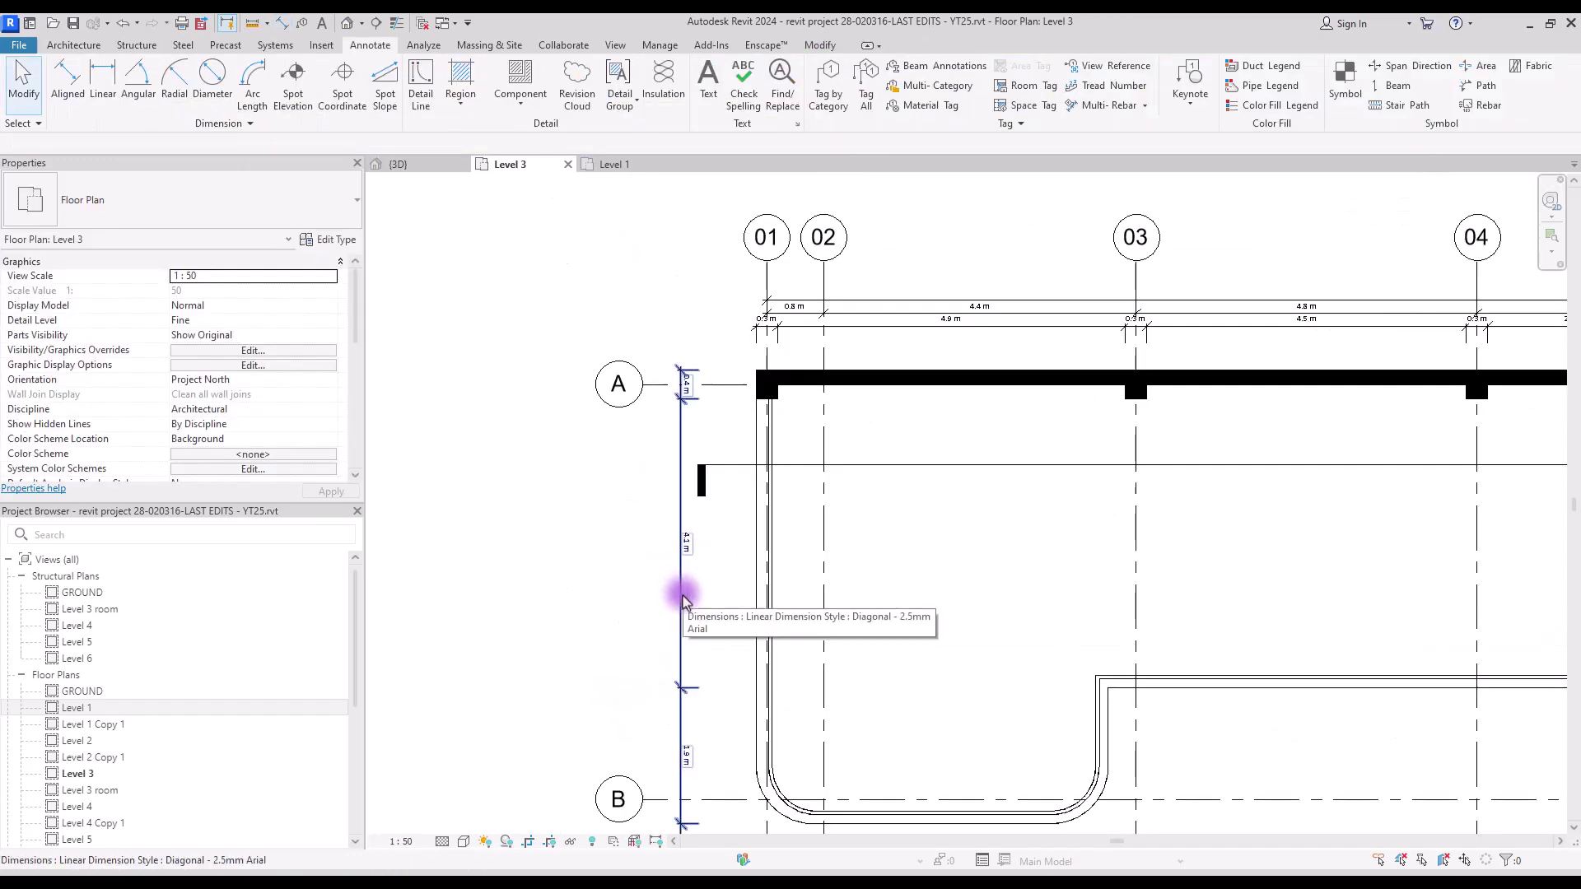
- Set the vertical string's type to the Horizontal read convention with 3 mm text size, accept the properties and deselect it
left_click(682, 600)
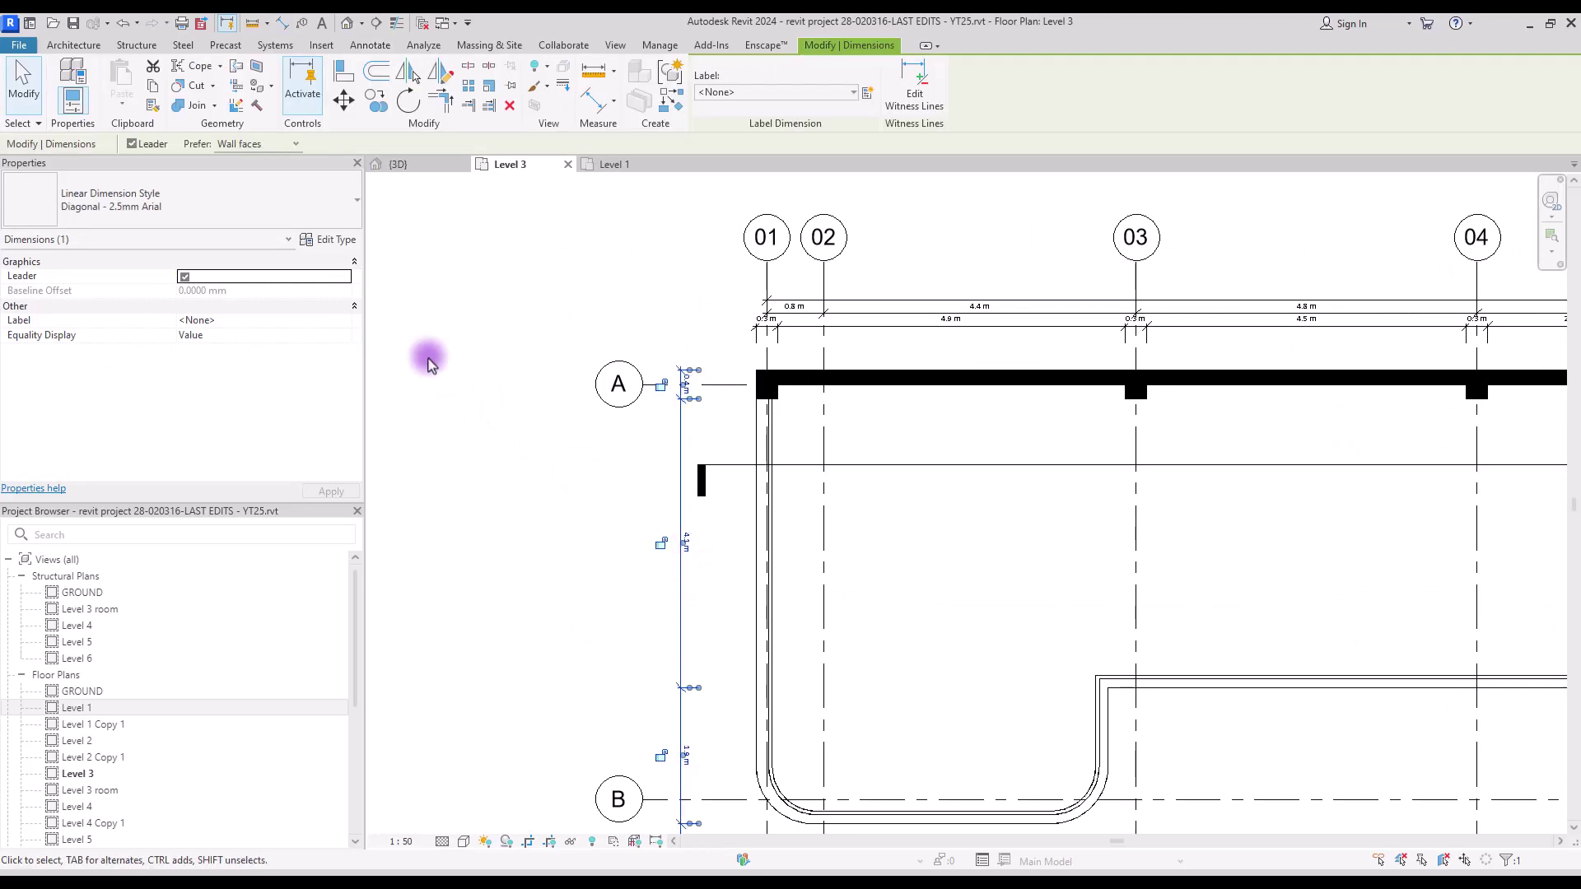
left_click(335, 239)
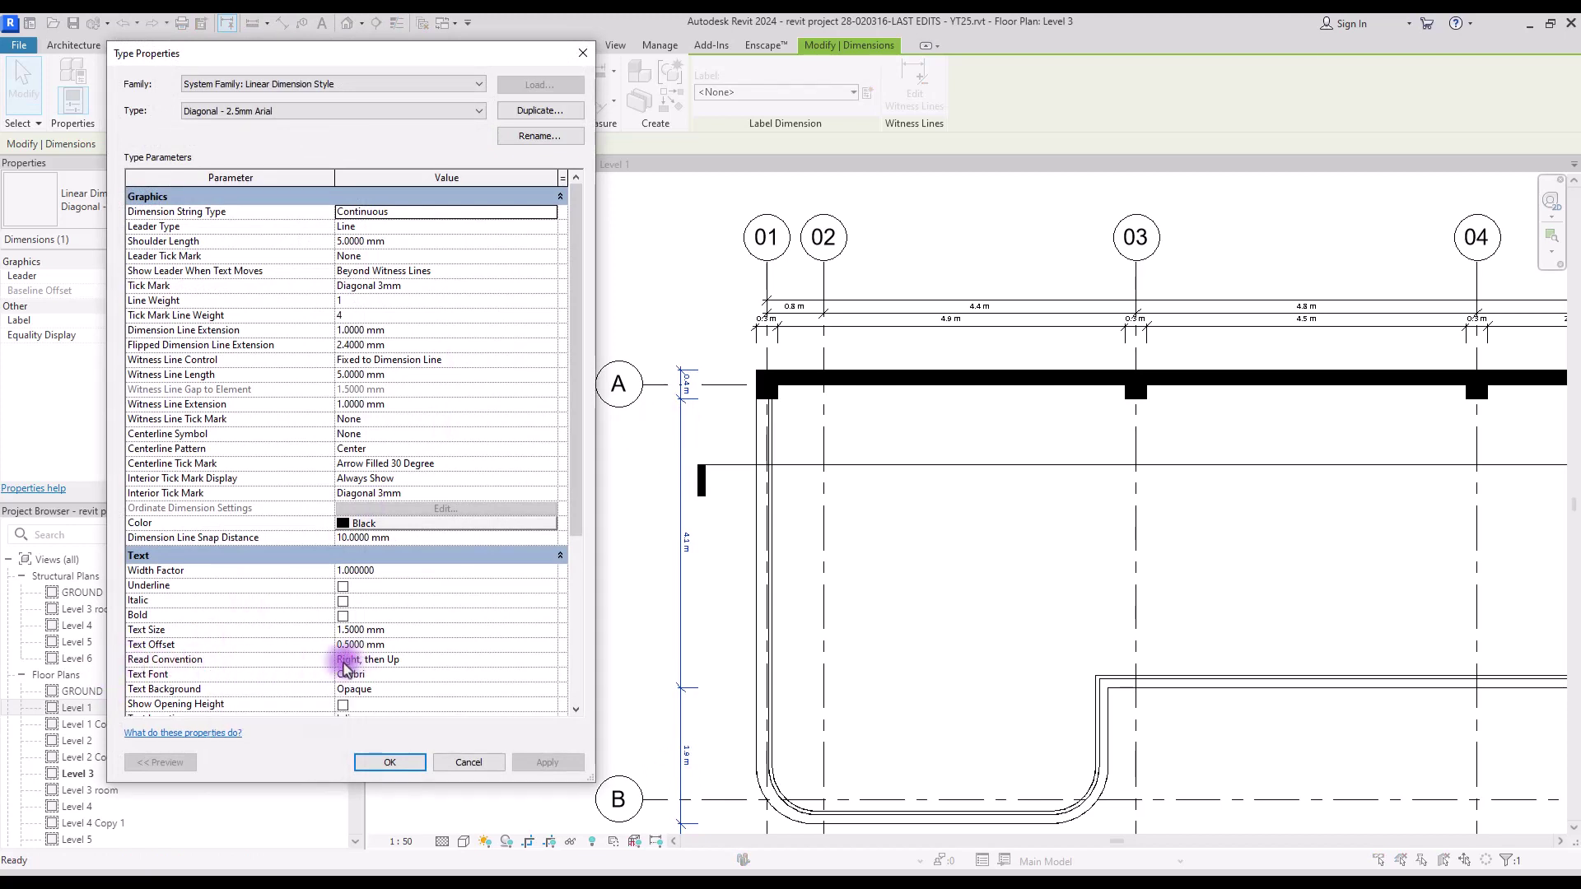
left_click(548, 661)
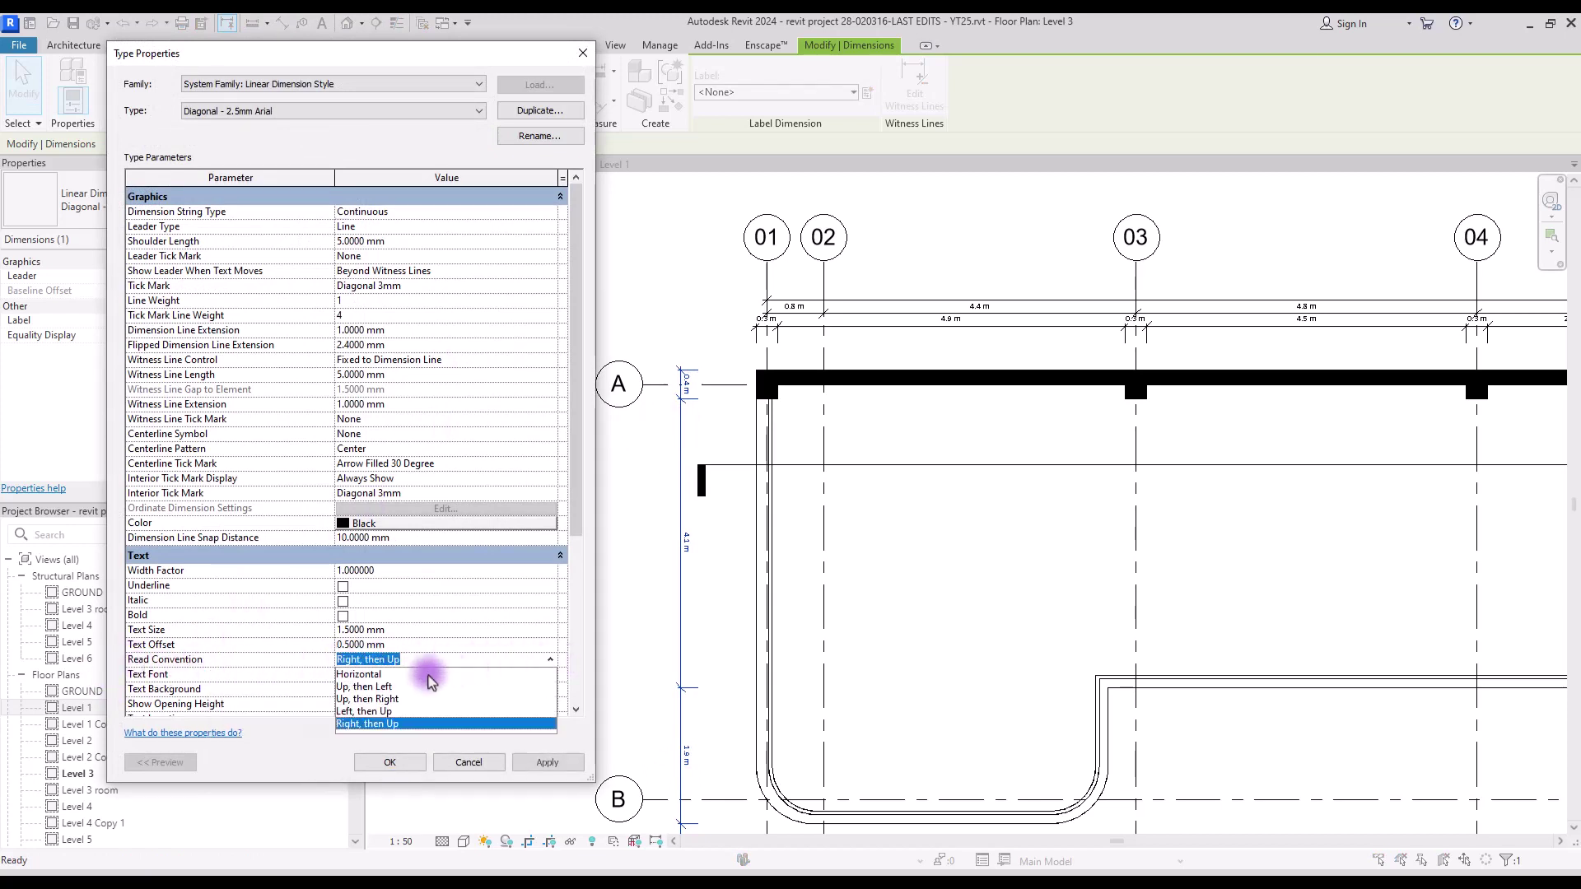
left_click(362, 674)
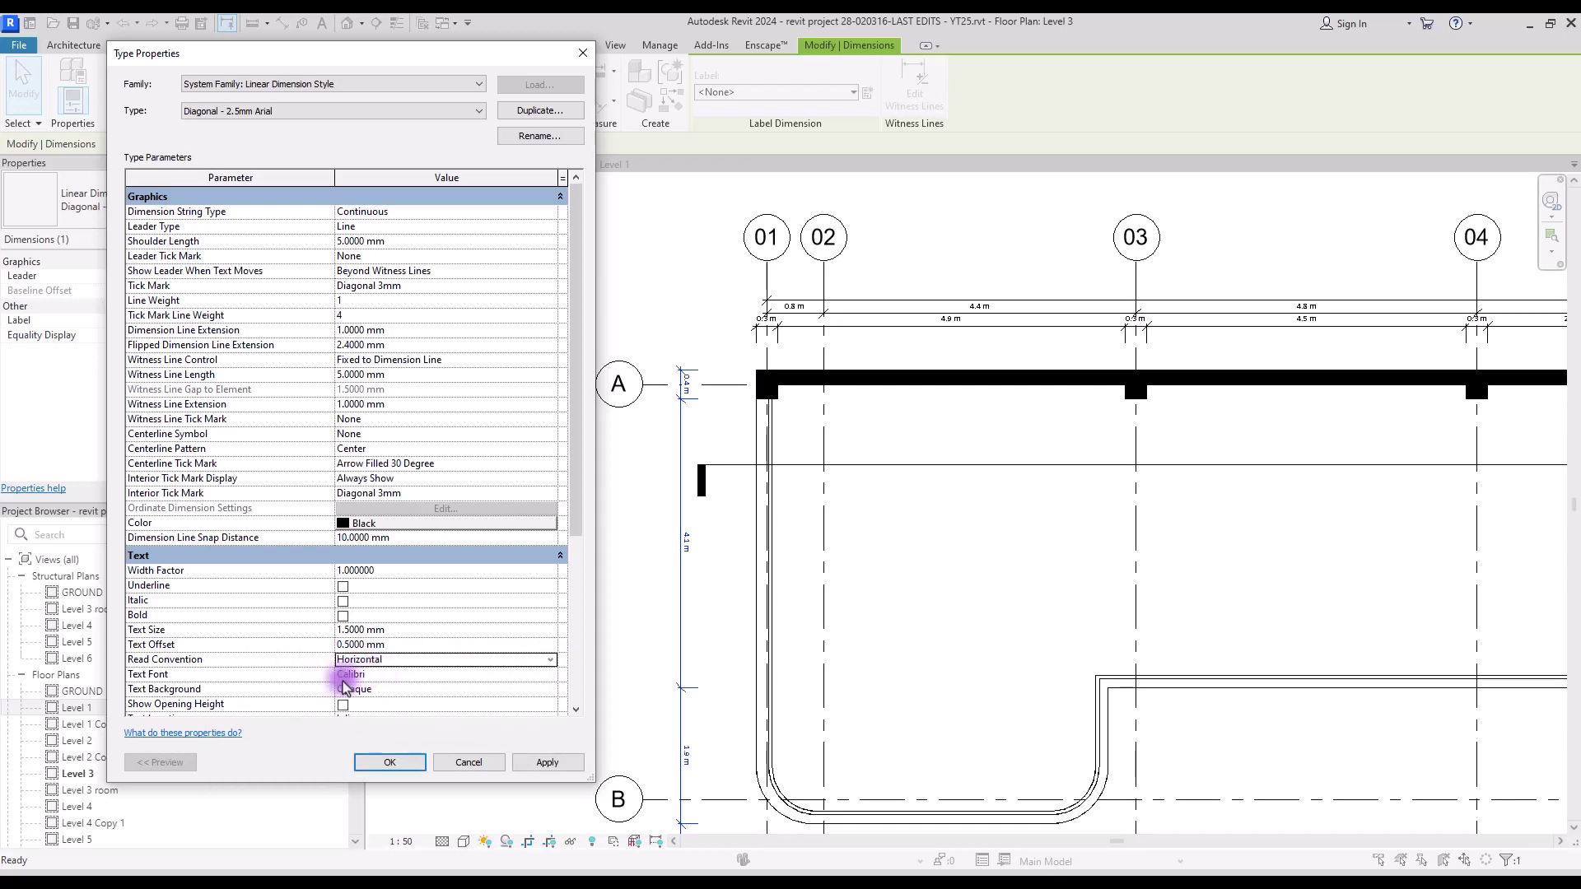
left_click(548, 764)
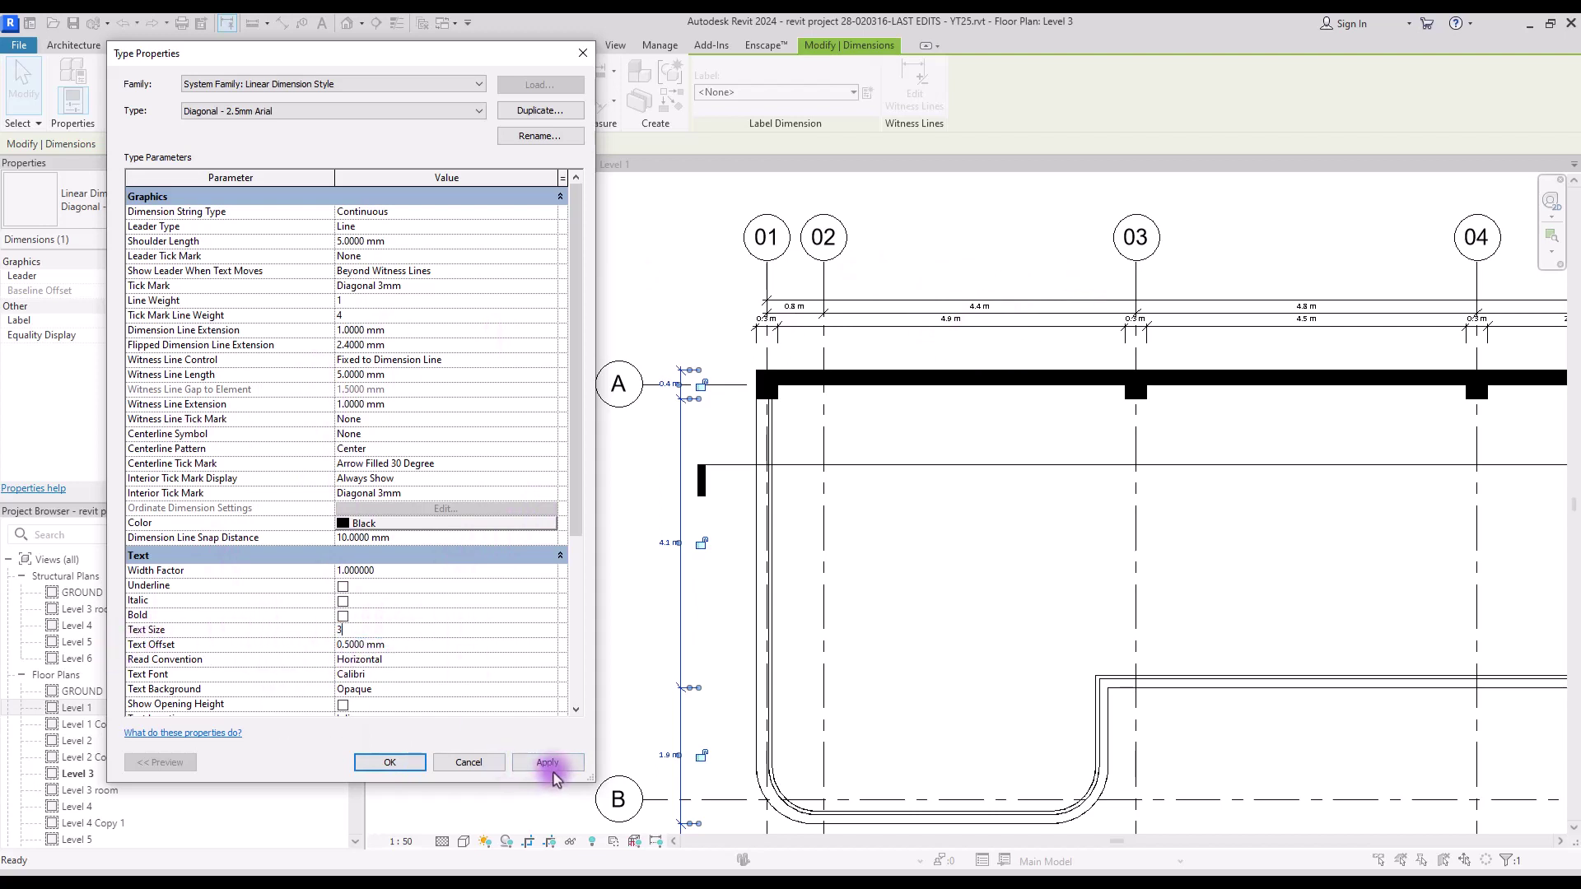
left_click(548, 763)
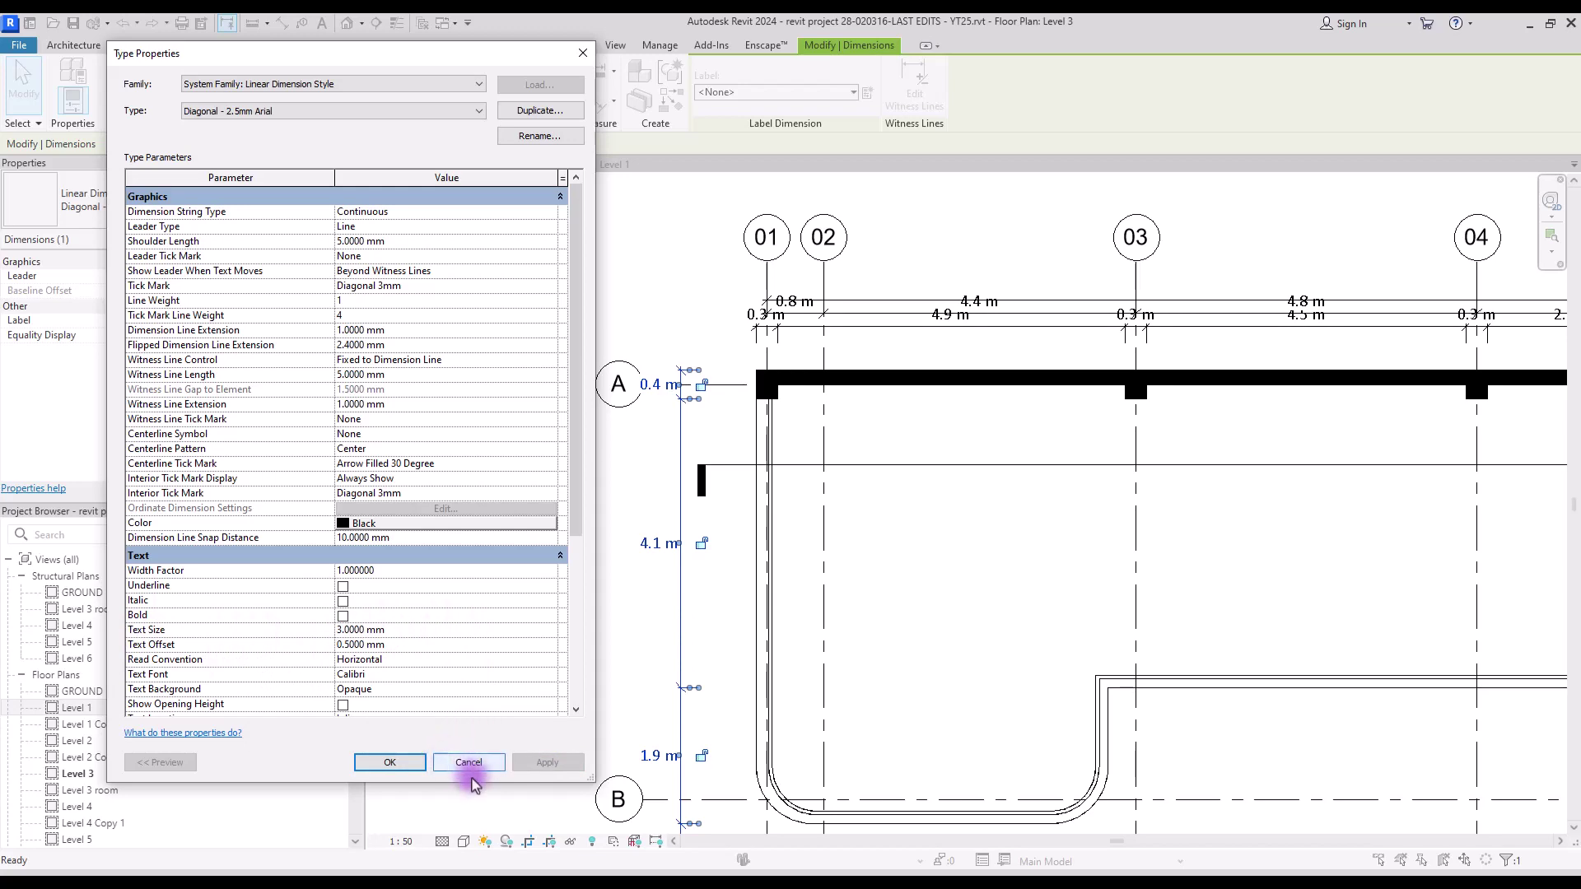
left_click(390, 762)
scroll(881, 197, "down", 4)
left_click(505, 222)
- Place a vertical aligned dimension between grids A and B beside the existing vertical wall string
left_click(64, 78)
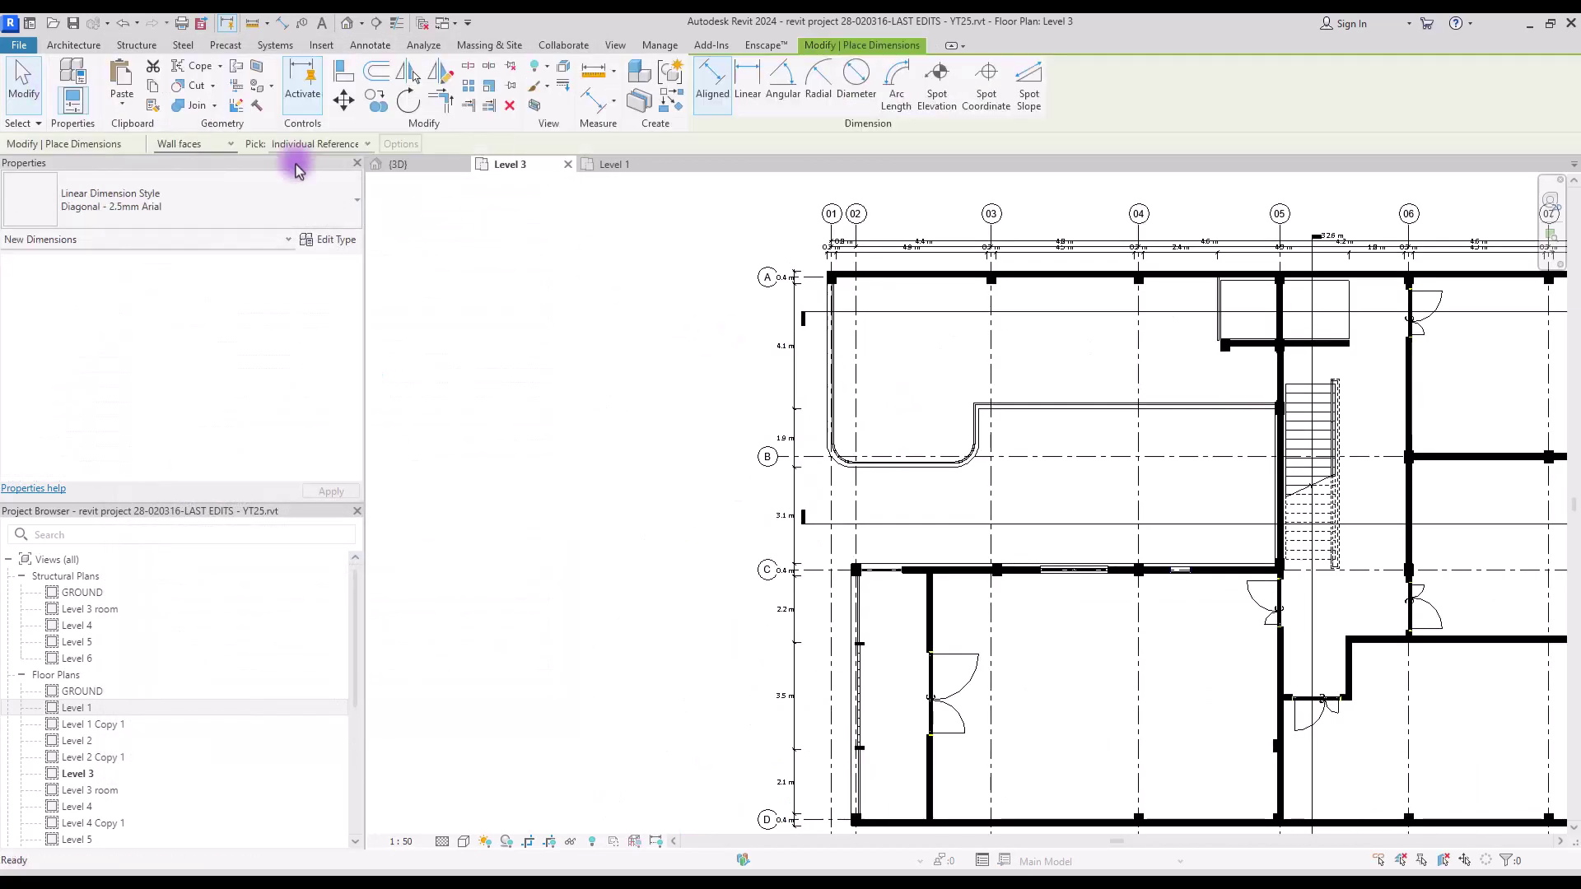
left_click(809, 277)
left_click(817, 456)
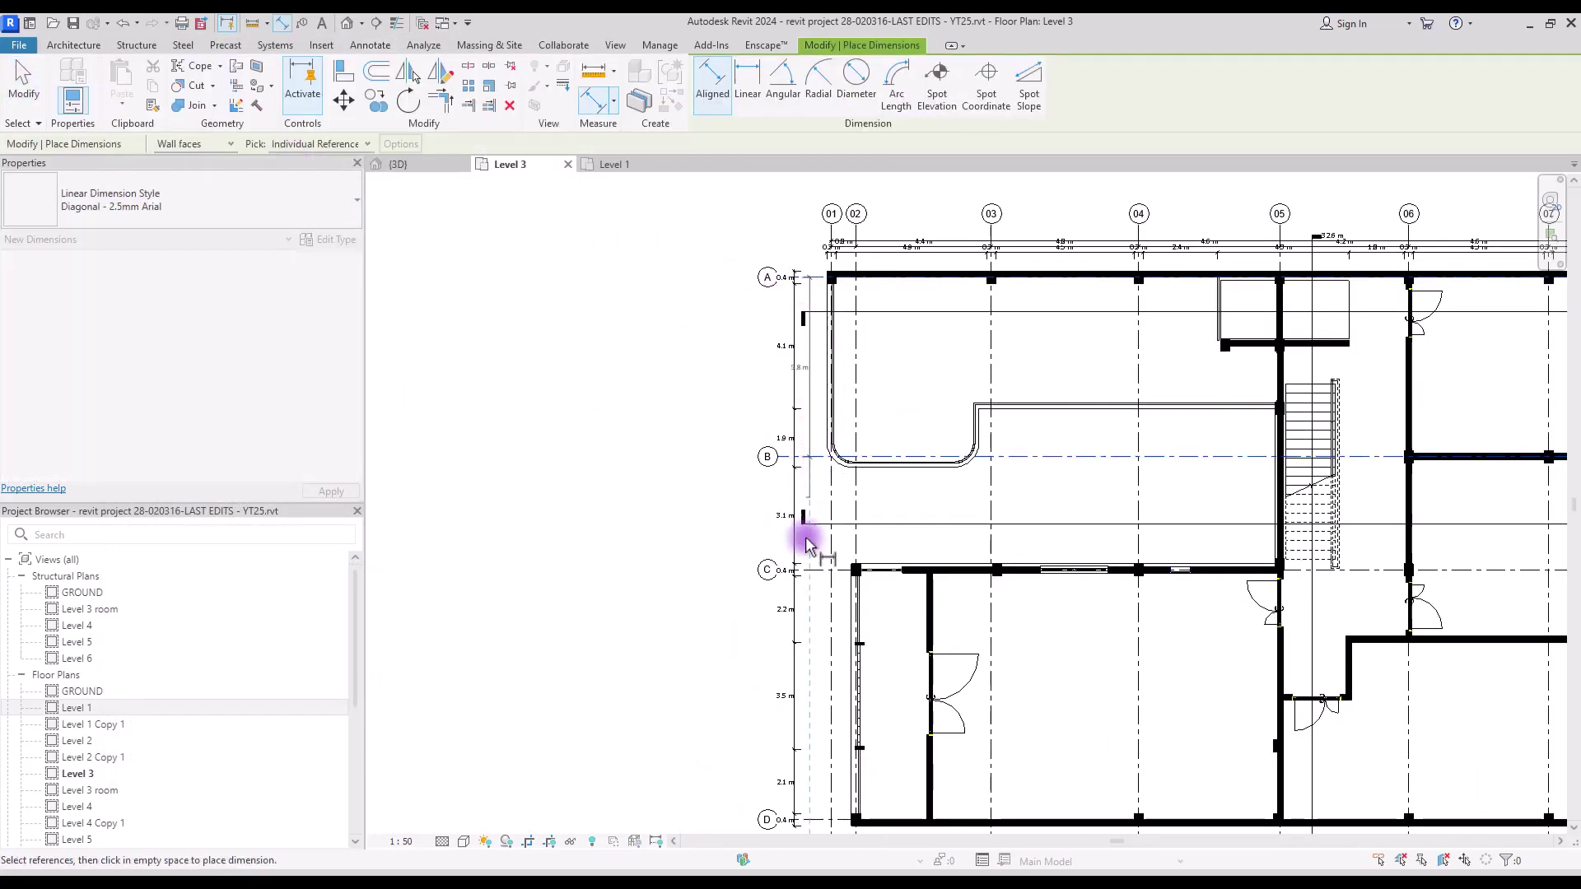
left_click(820, 576)
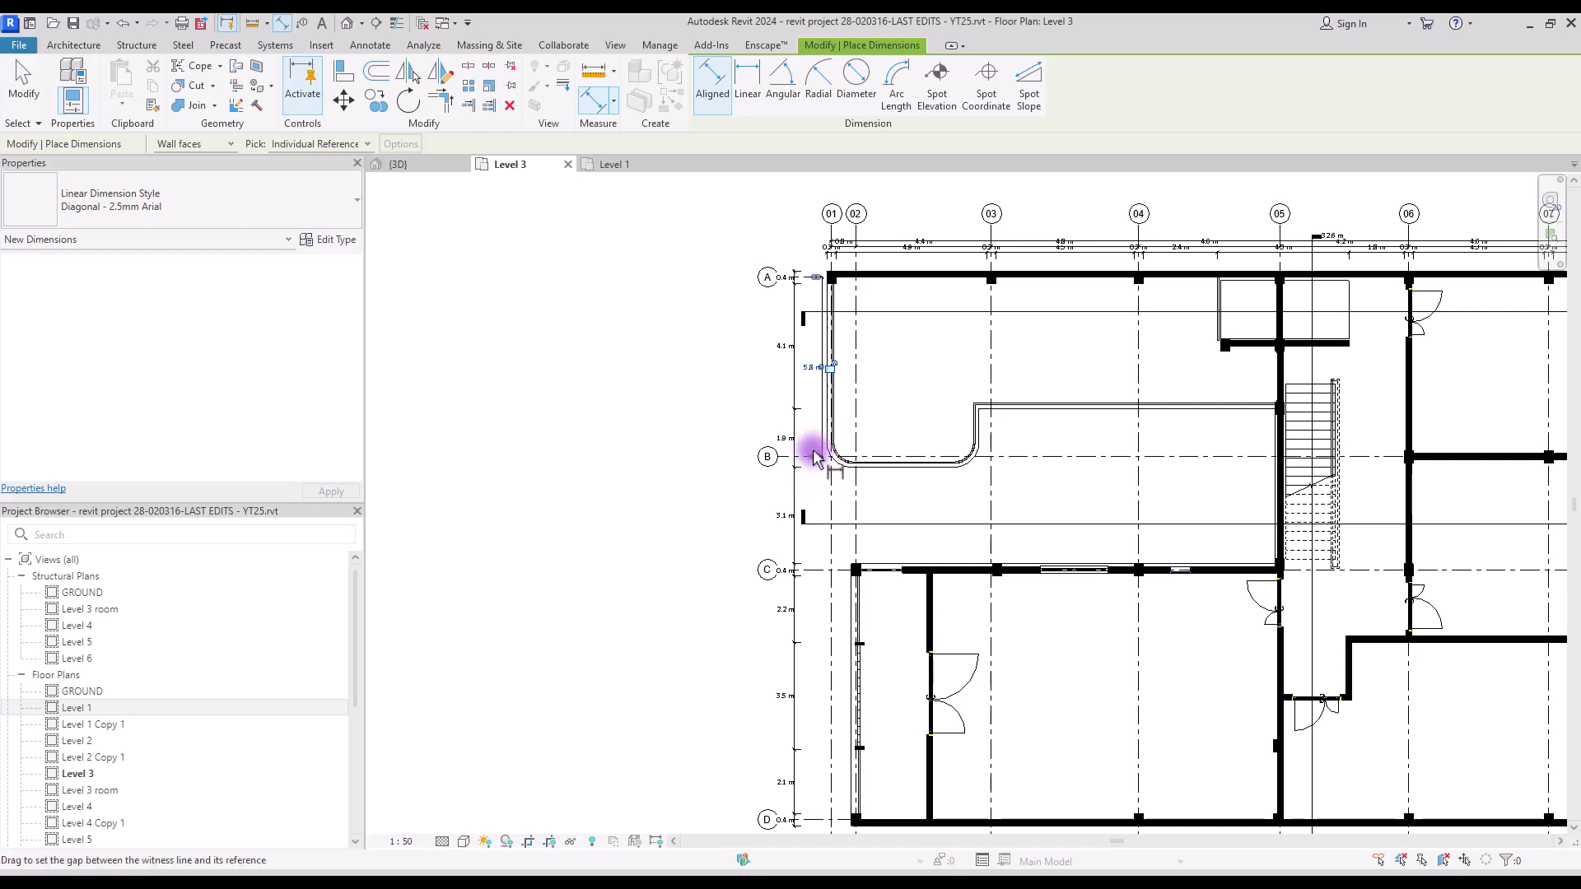
left_click(854, 438)
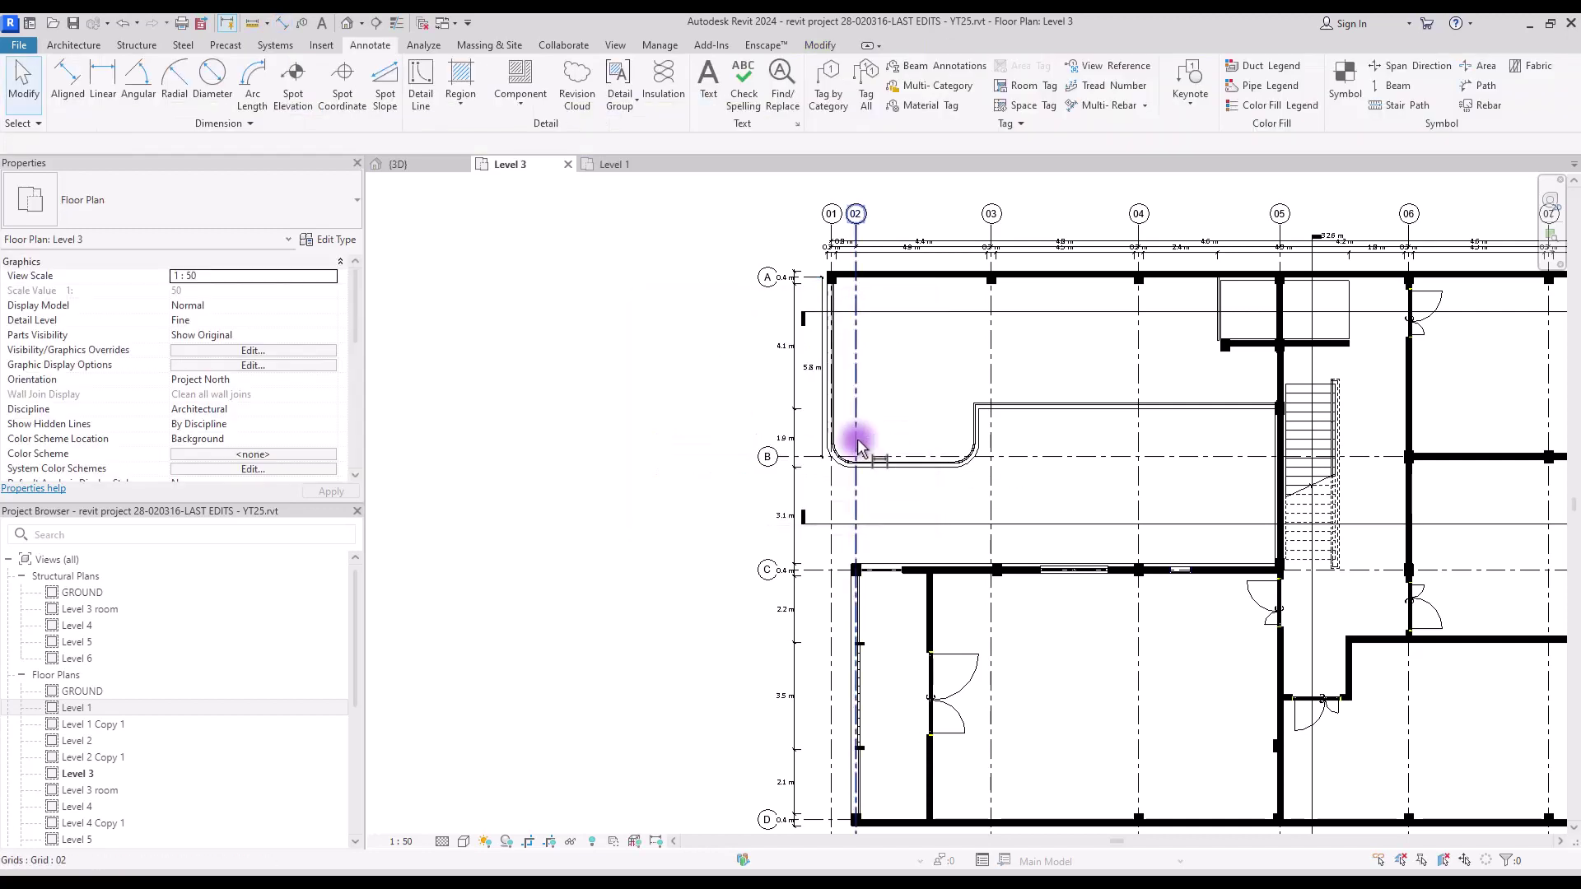
- Edit the witness lines of the A–B grid dimension to extend it to grids C and D
left_click(813, 405)
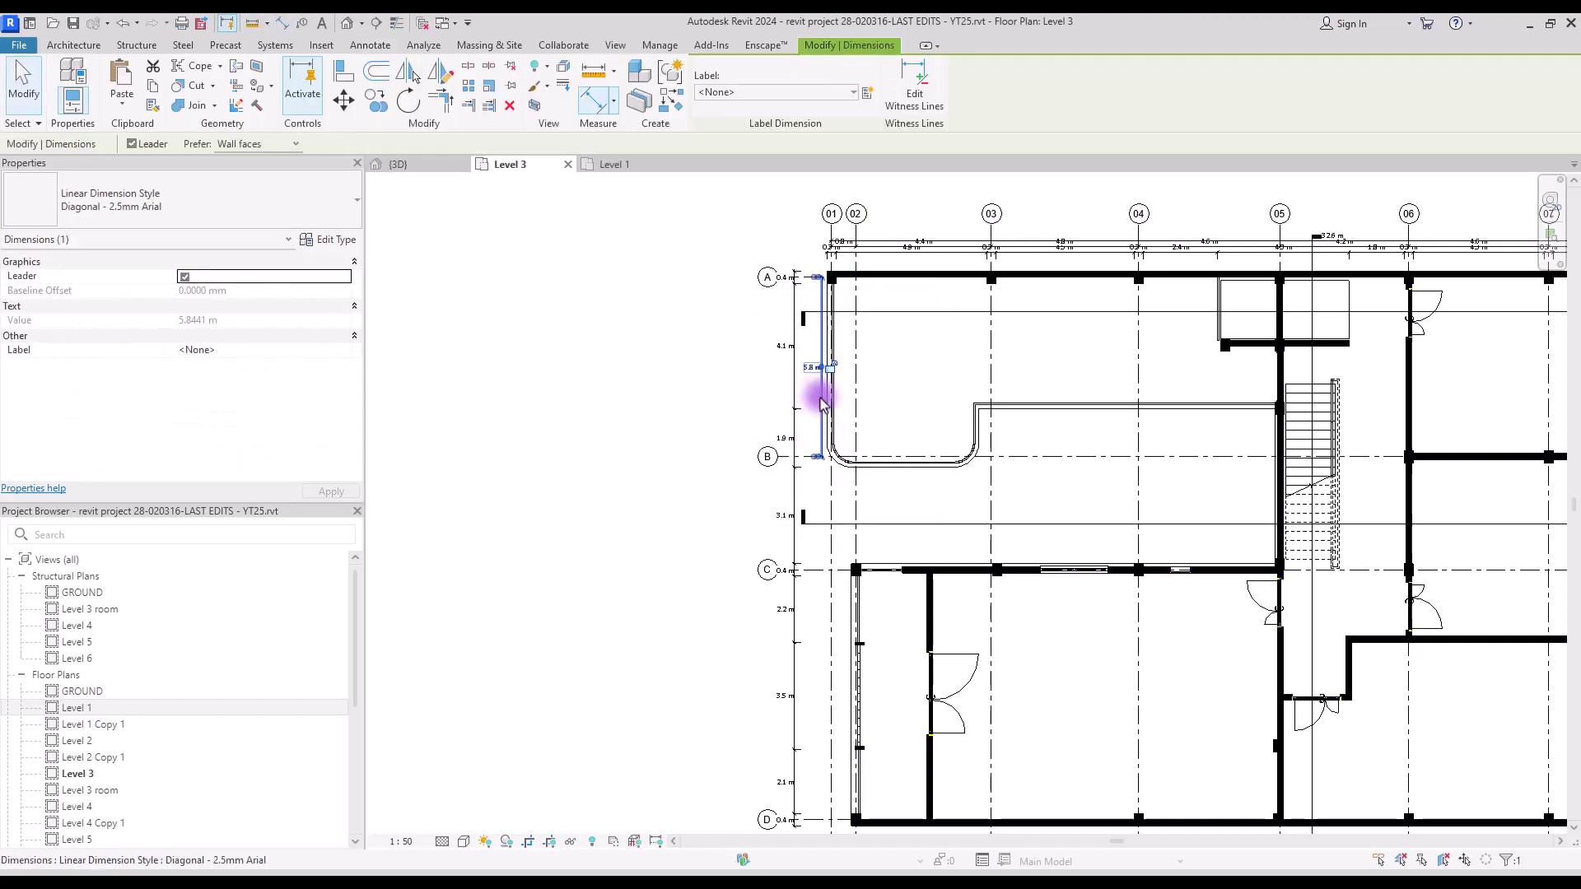
left_click(906, 112)
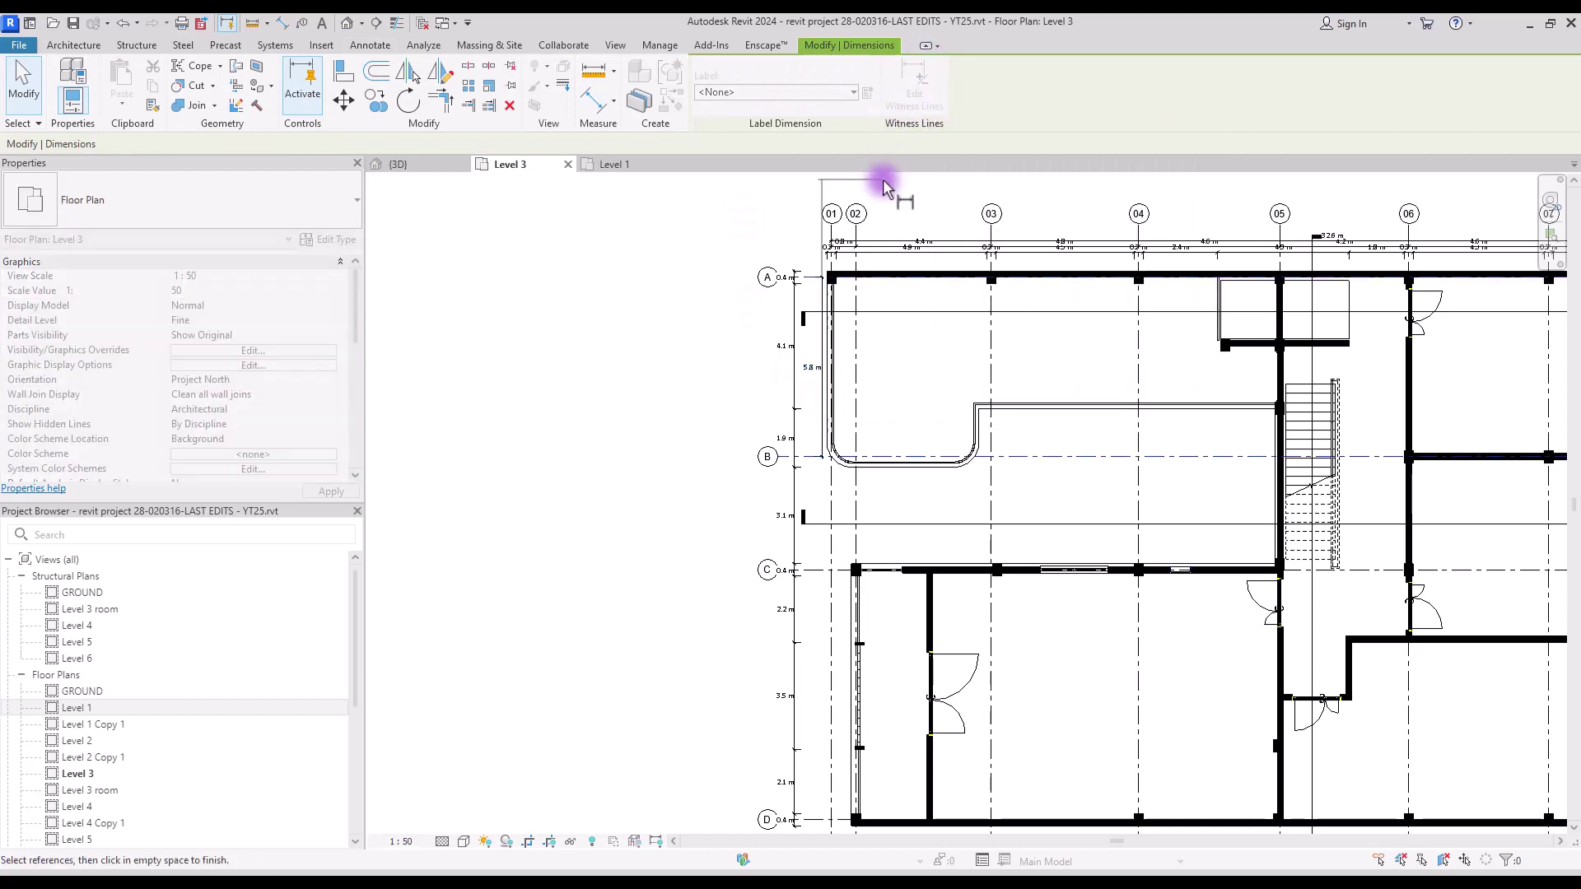
left_click(798, 733)
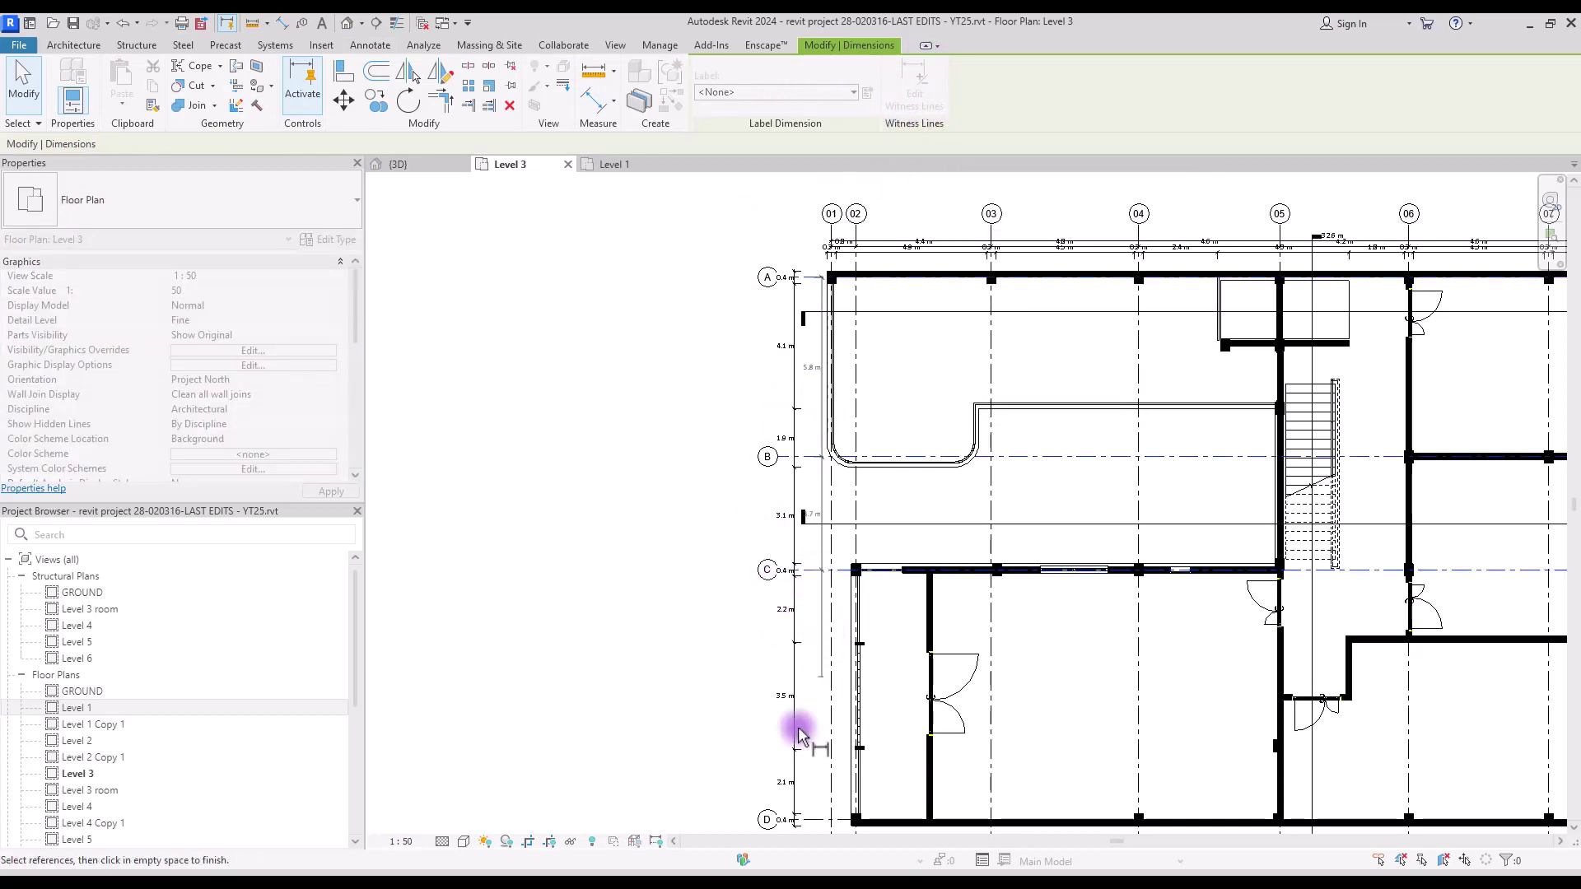
middle_click_drag(798, 730, 803, 563)
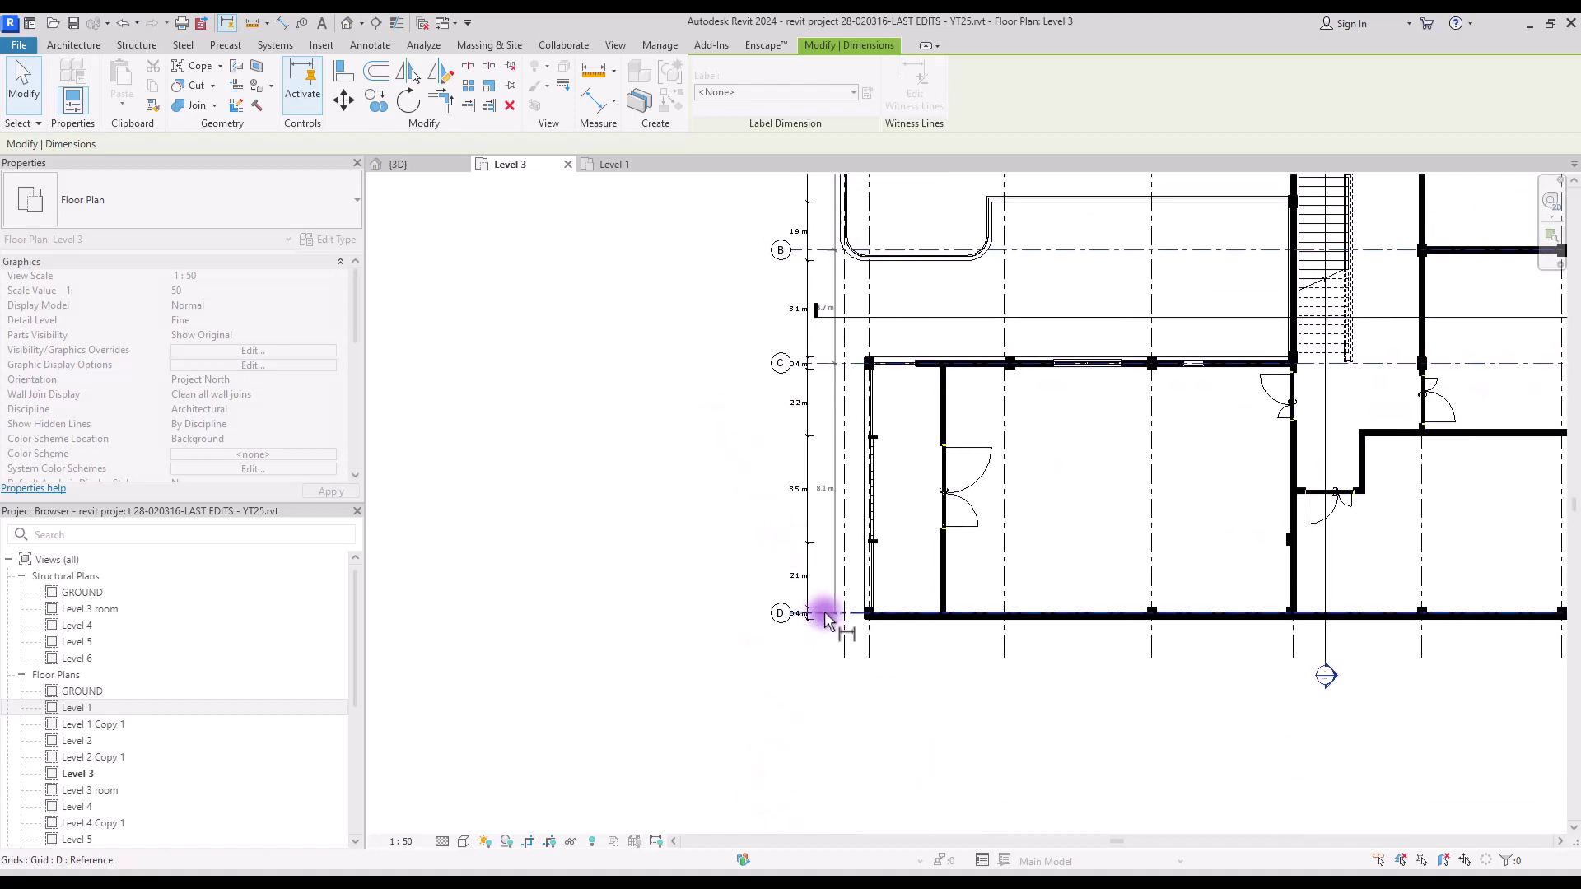
left_click(724, 746)
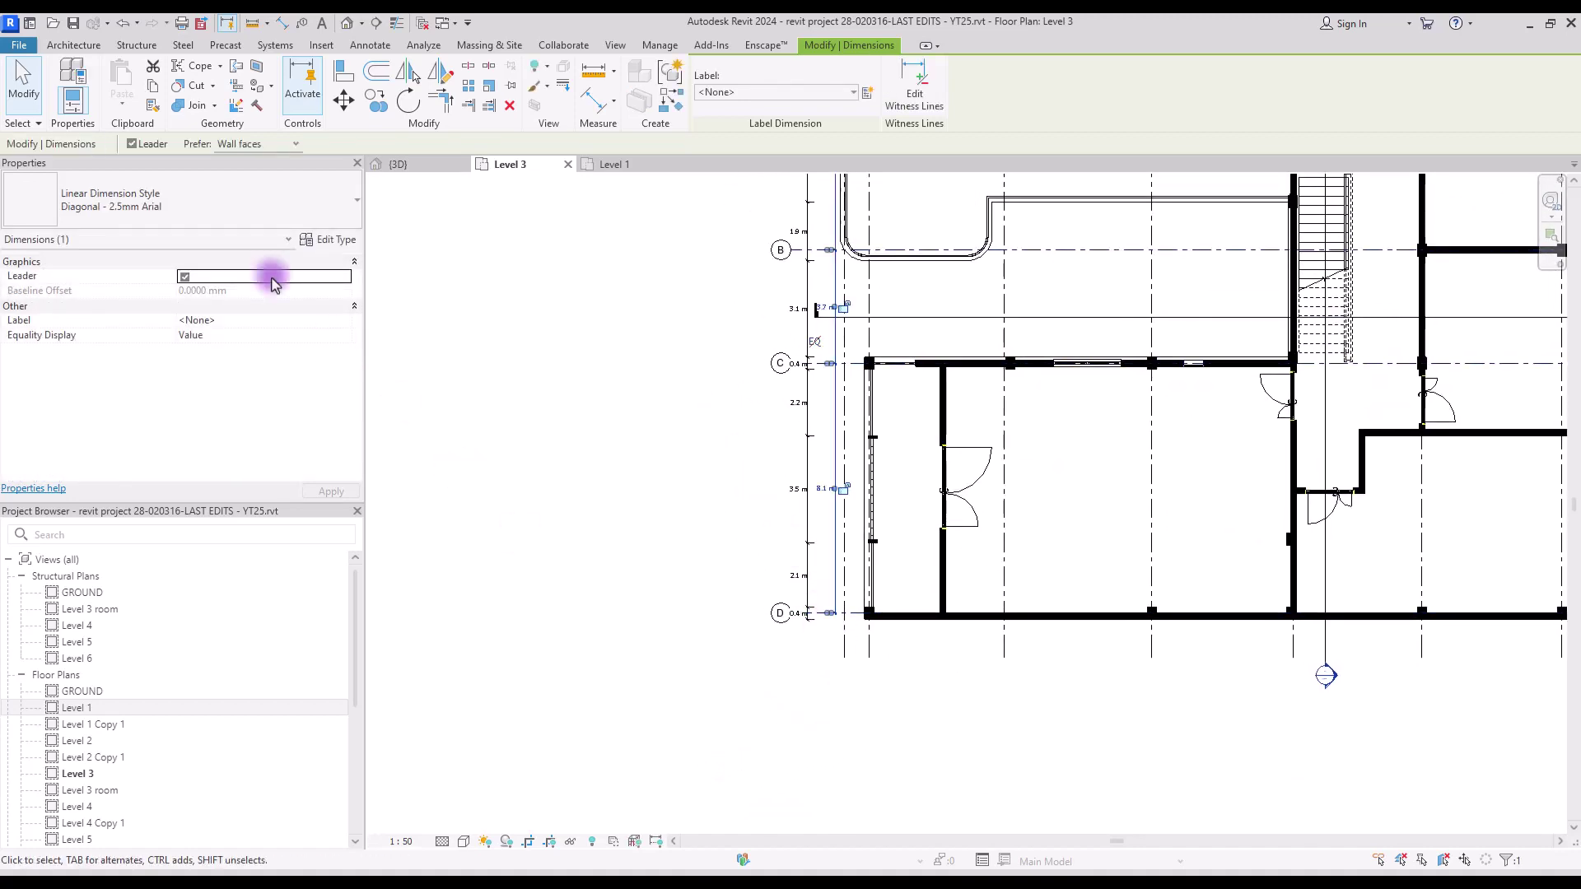
- Place an overall vertical aligned dimension from grid A to grid D and end the dimension command
key("d")
key("i")
scroll(724, 396, "down", 1)
left_click(761, 285)
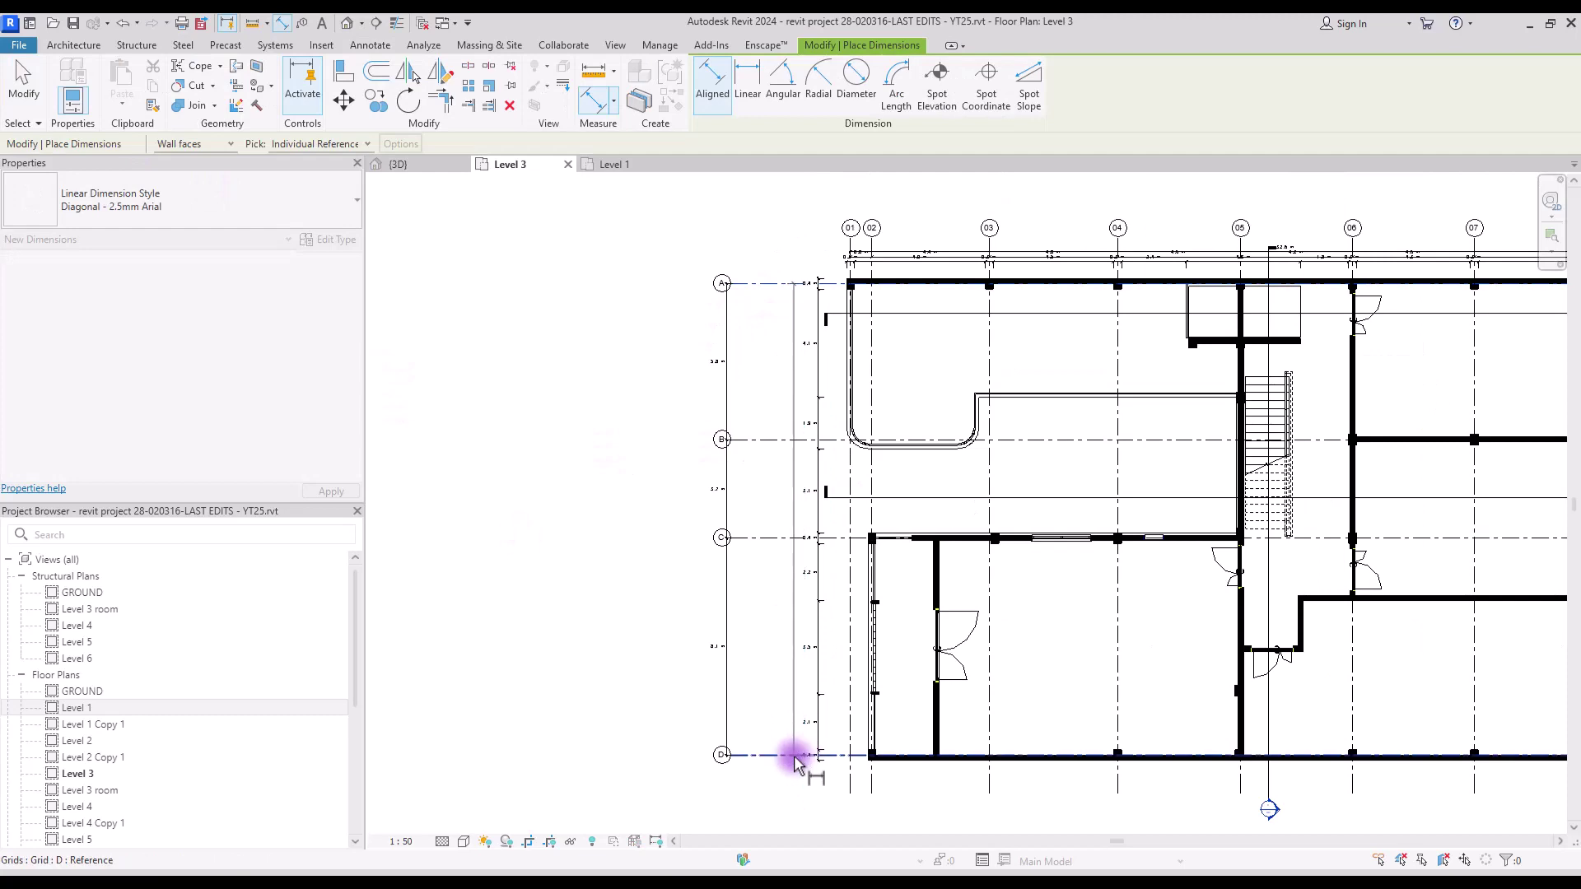
left_click(794, 753)
left_click(797, 797)
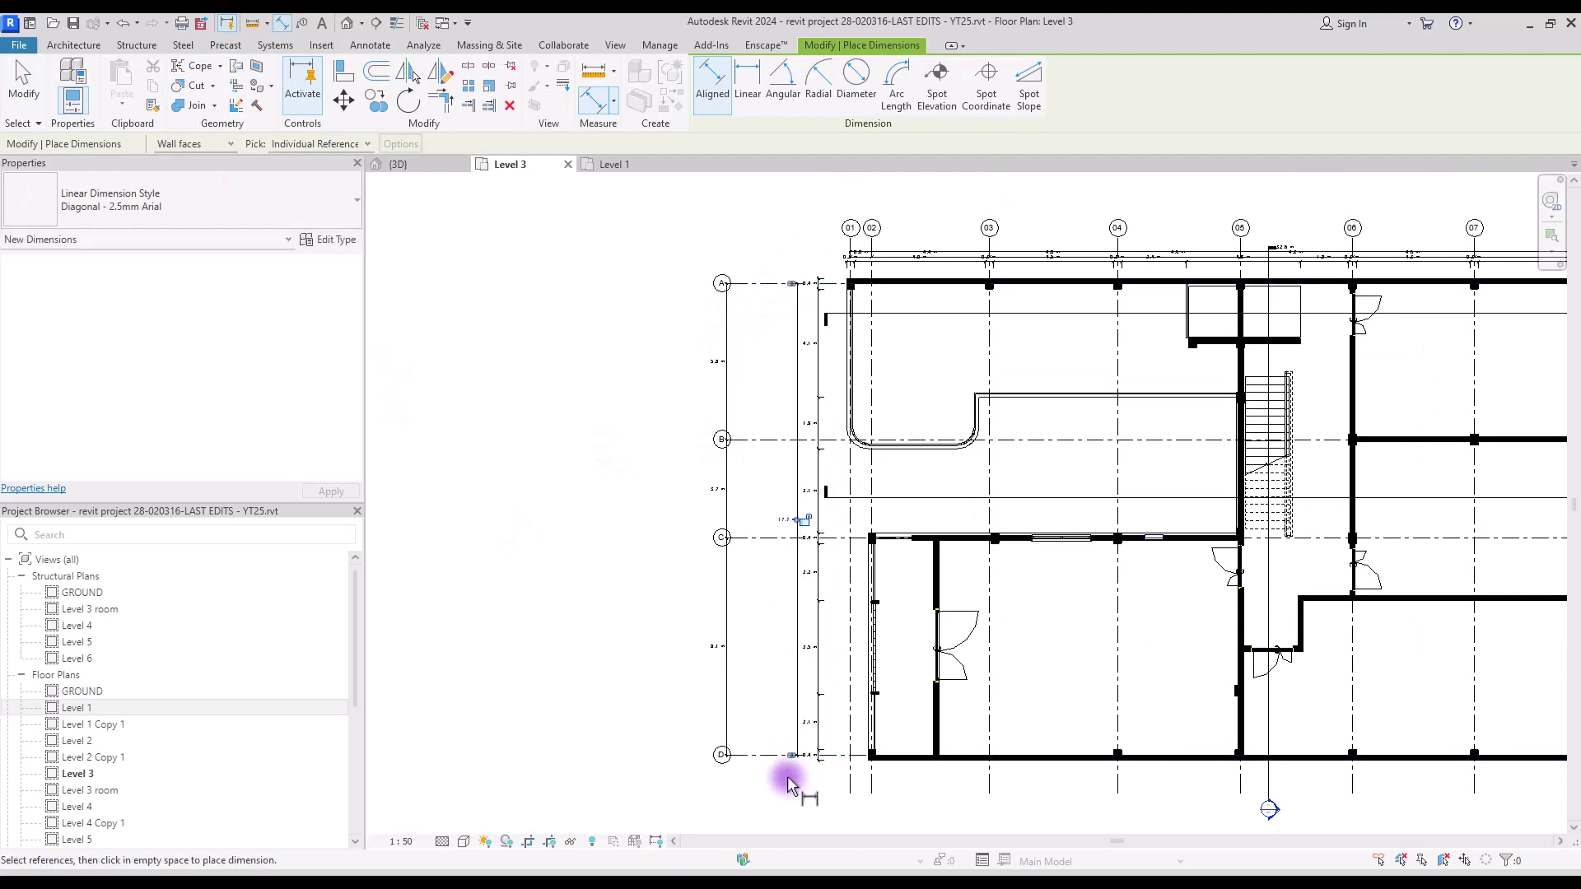
key("Escape")
key("Escape")
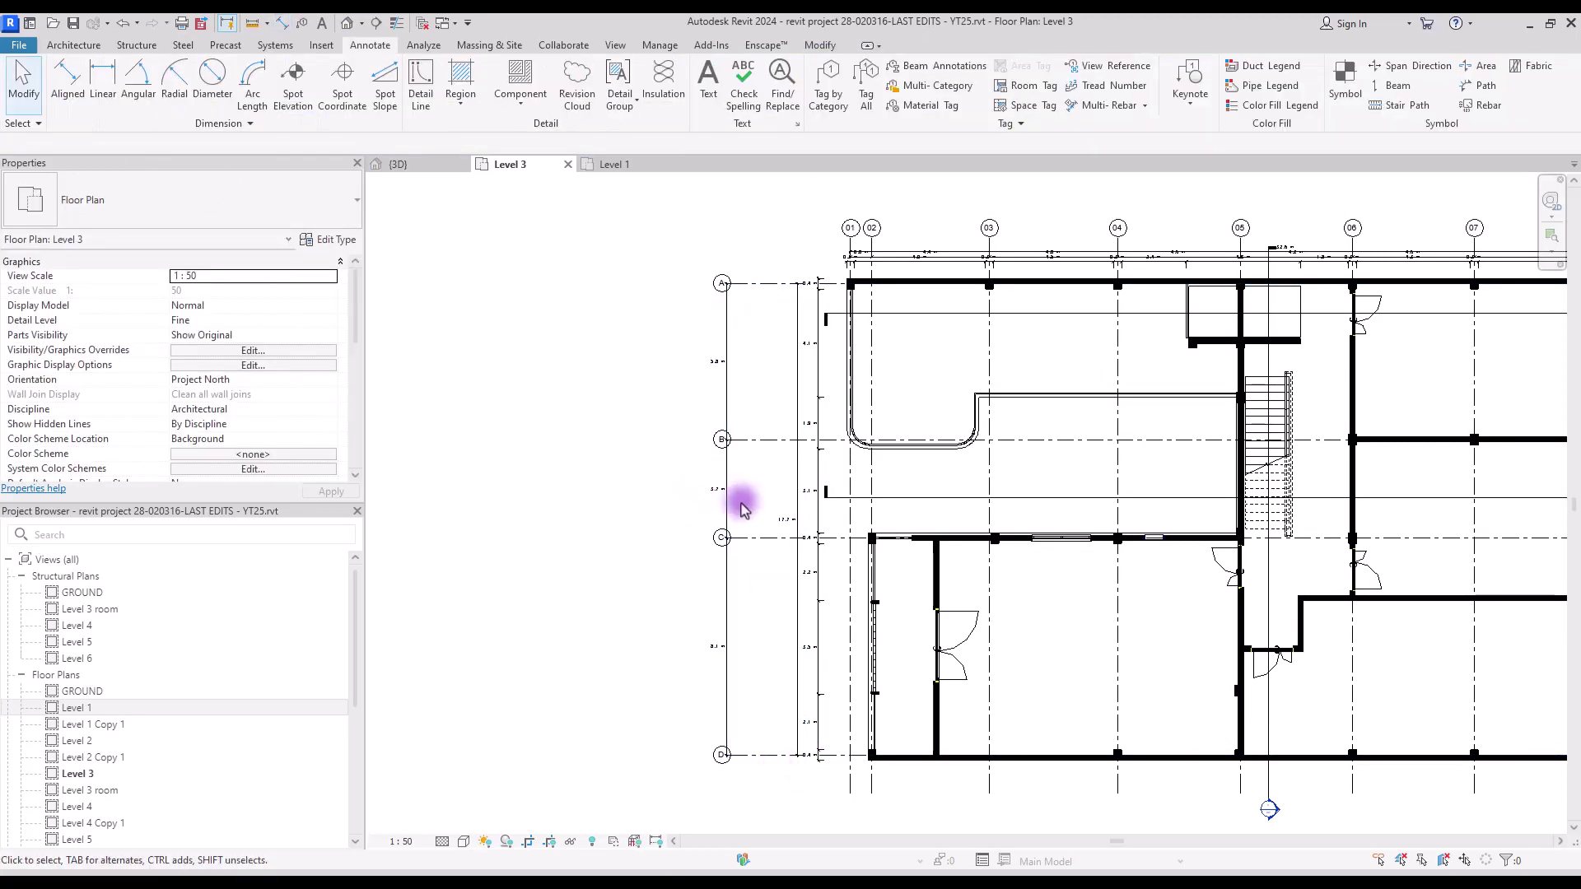
- Rearrange the vertical dimensions so the grid string sits between the wall string and the overall dimension
left_click(796, 495)
scroll(791, 487, "up", 2)
mouse_move(804, 465)
left_mouse_down()
mouse_move(678, 449)
mouse_move(797, 453)
left_mouse_up()
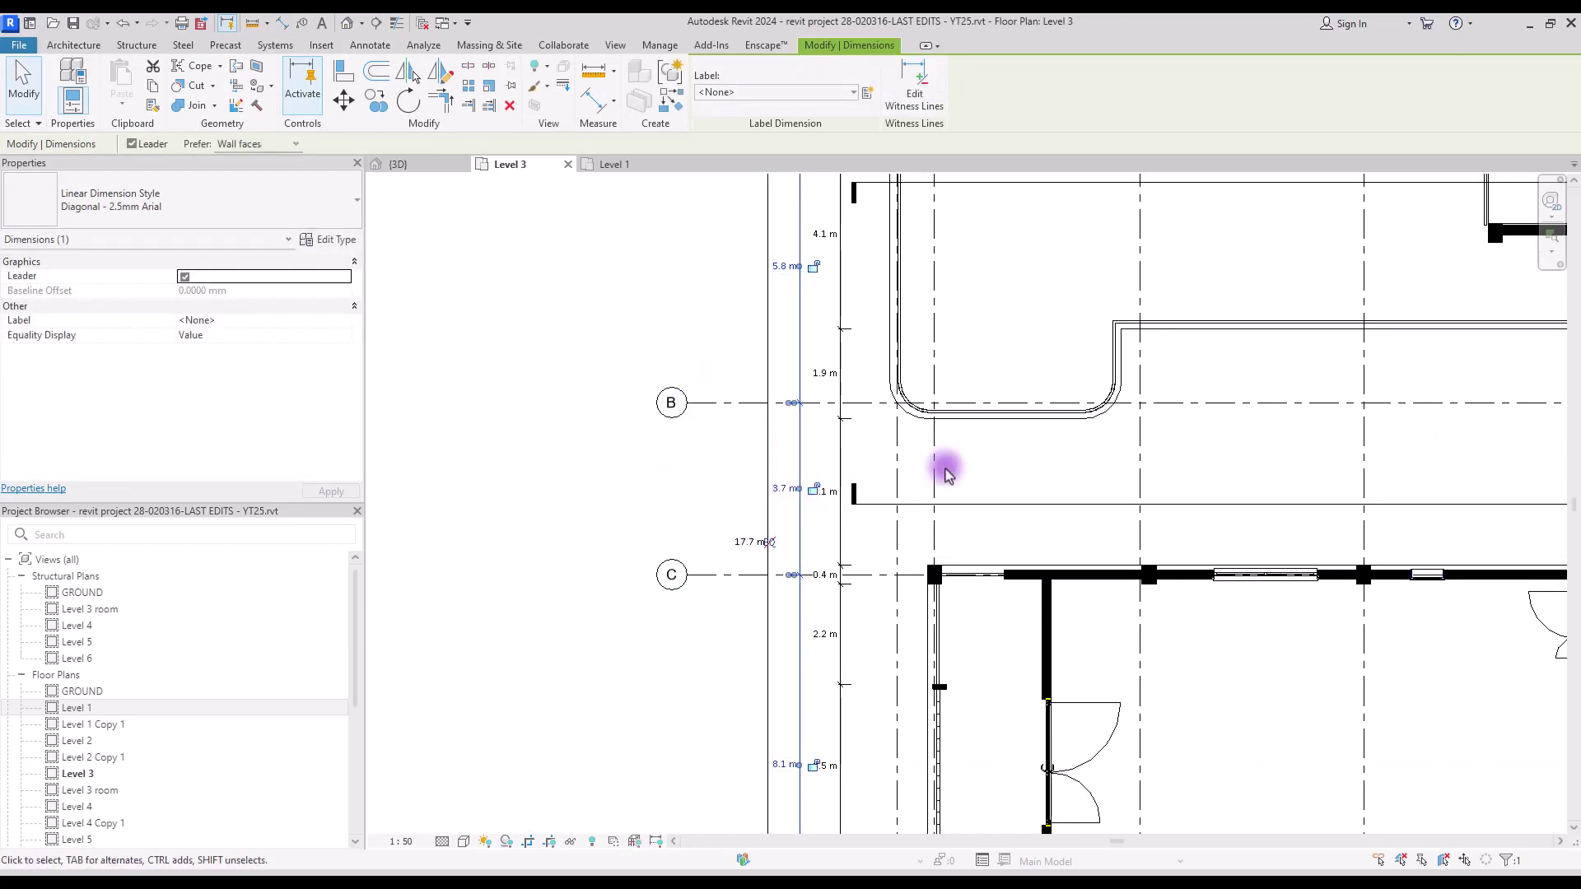
key("Escape")
key("z")
key("f")
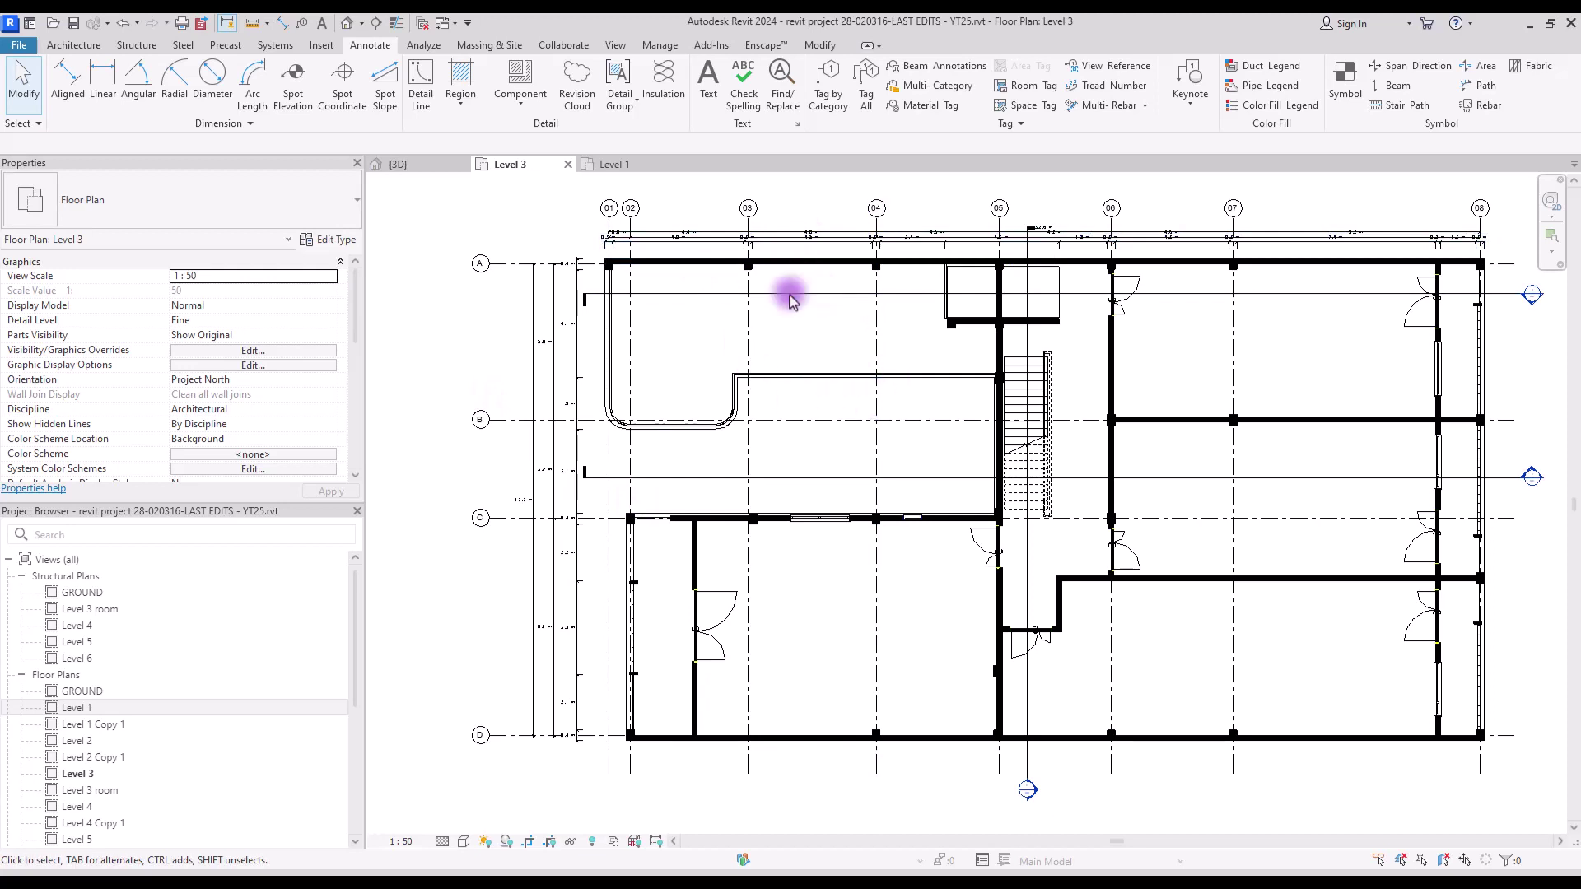
- Start an interior horizontal aligned string from the outer edge at grid 08 through both faces of the balcony wall and the grid 06 wall
key("d")
key("i")
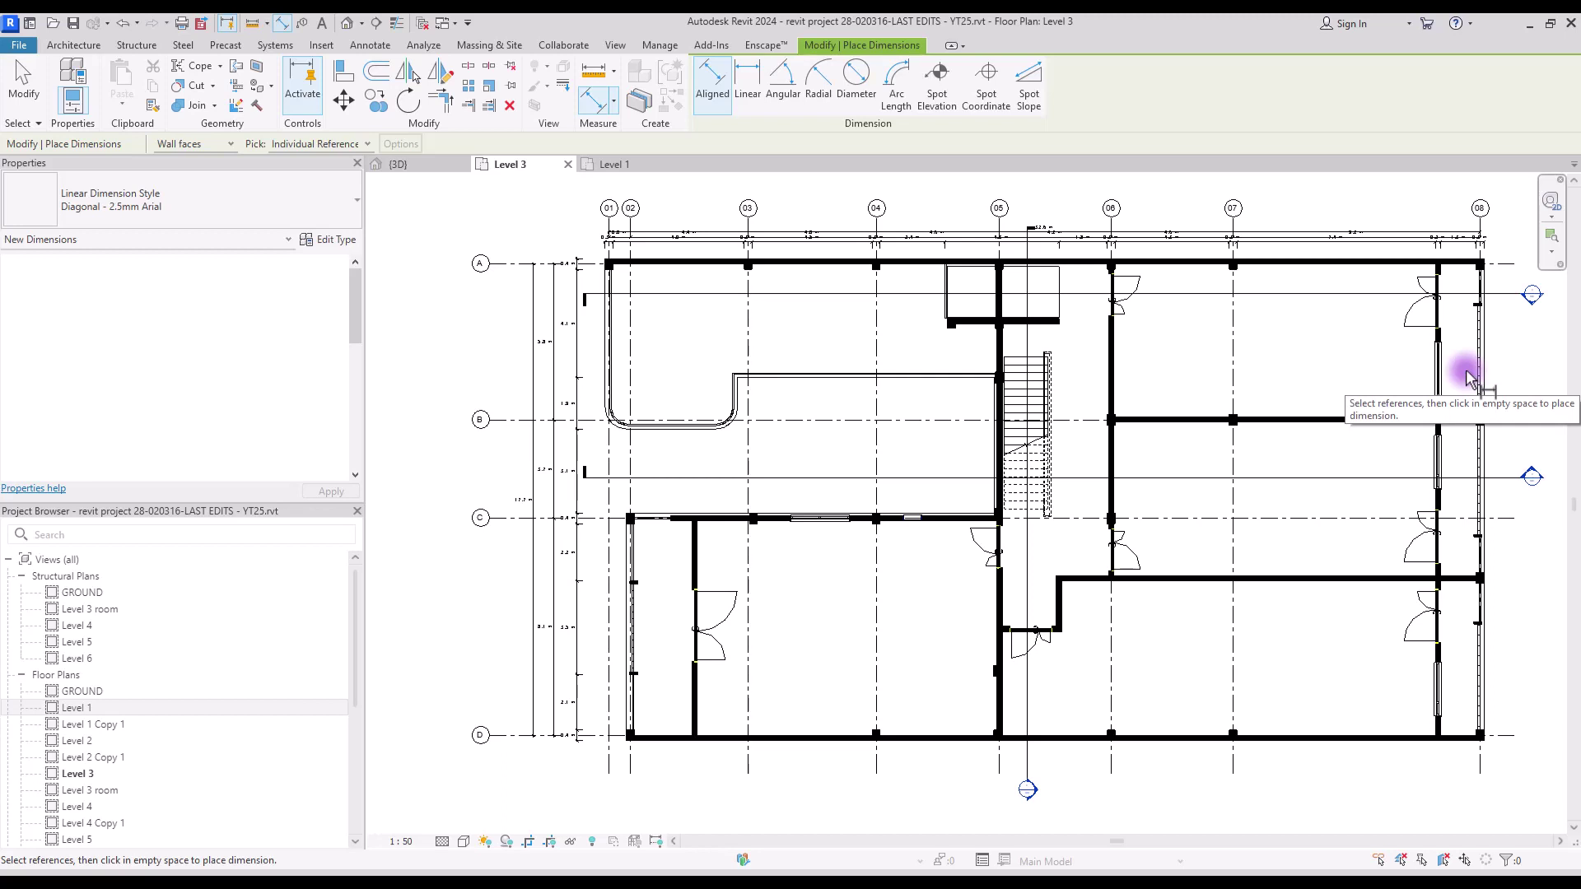
scroll(1512, 334, "up", 2)
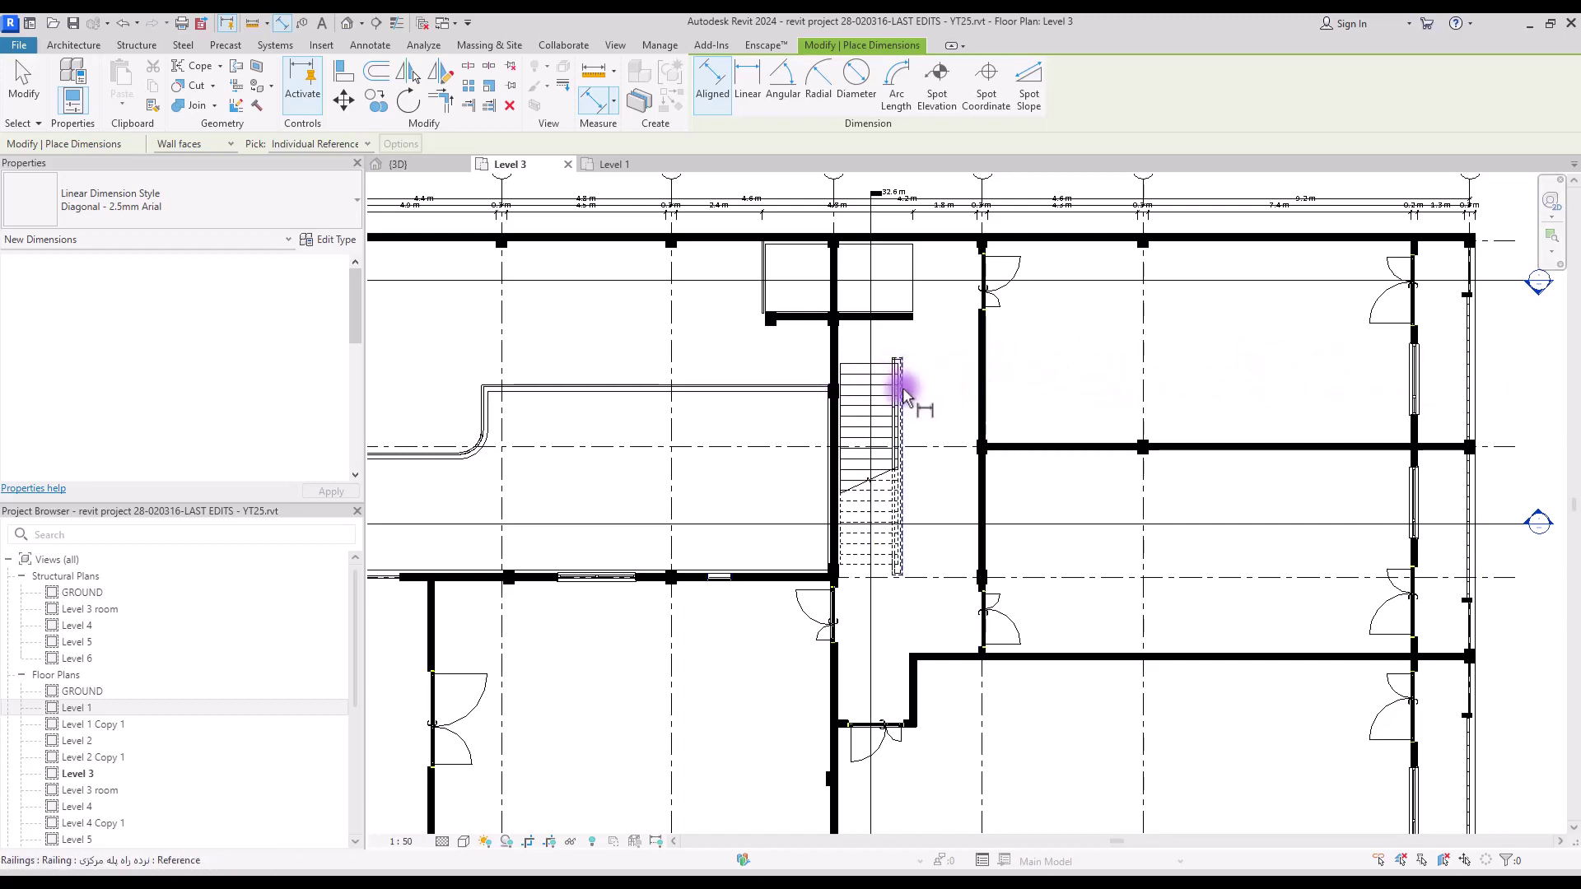
scroll(1223, 303, "down", 2)
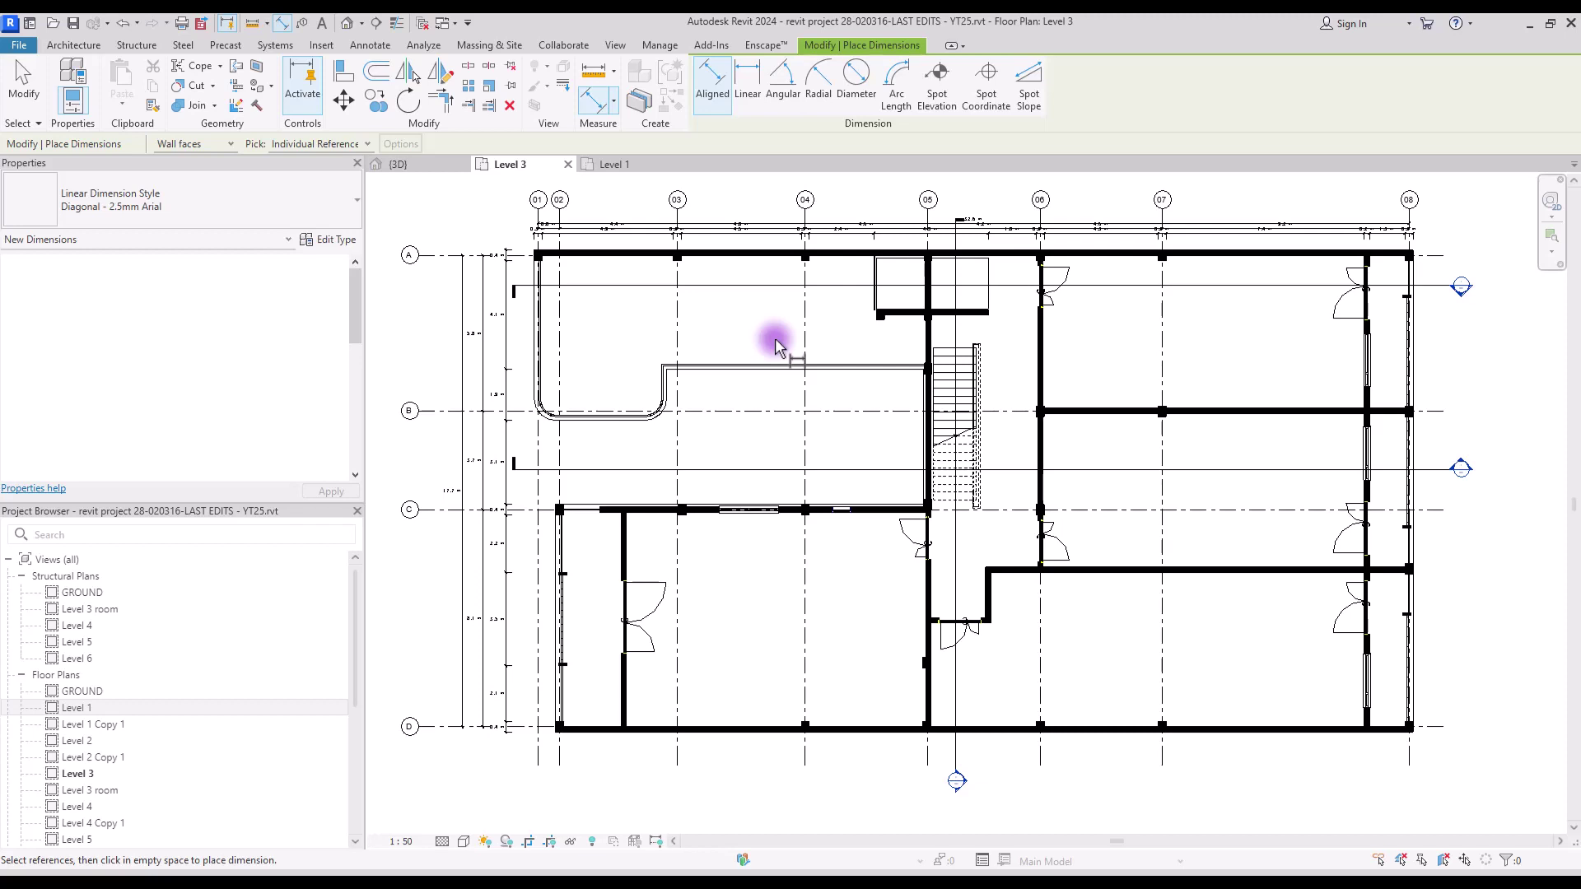
scroll(1334, 346, "up", 3)
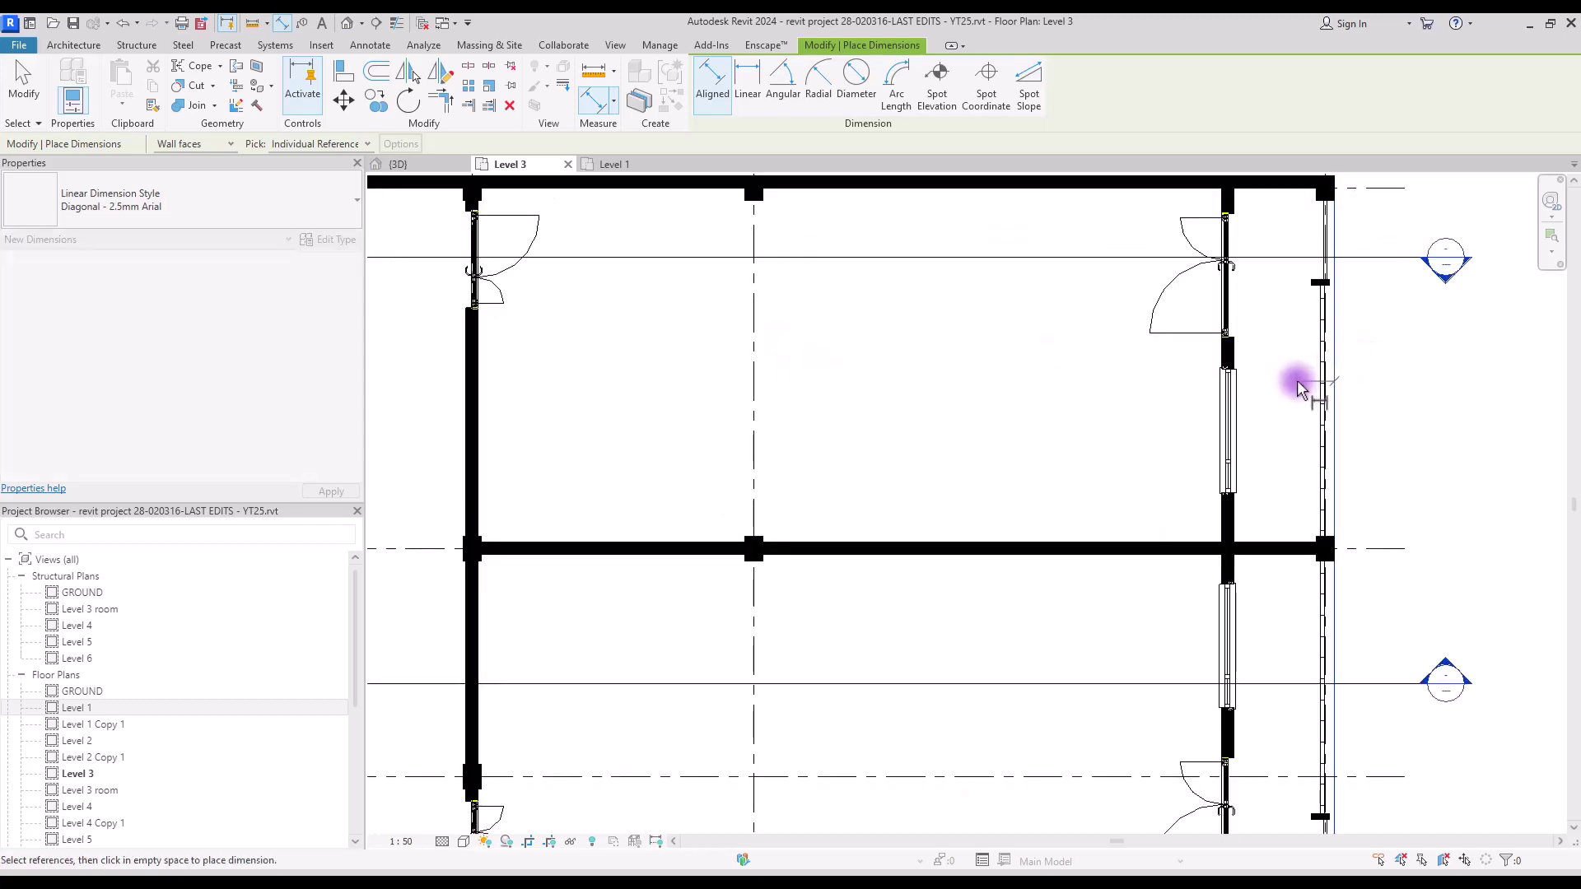
left_click(1225, 359)
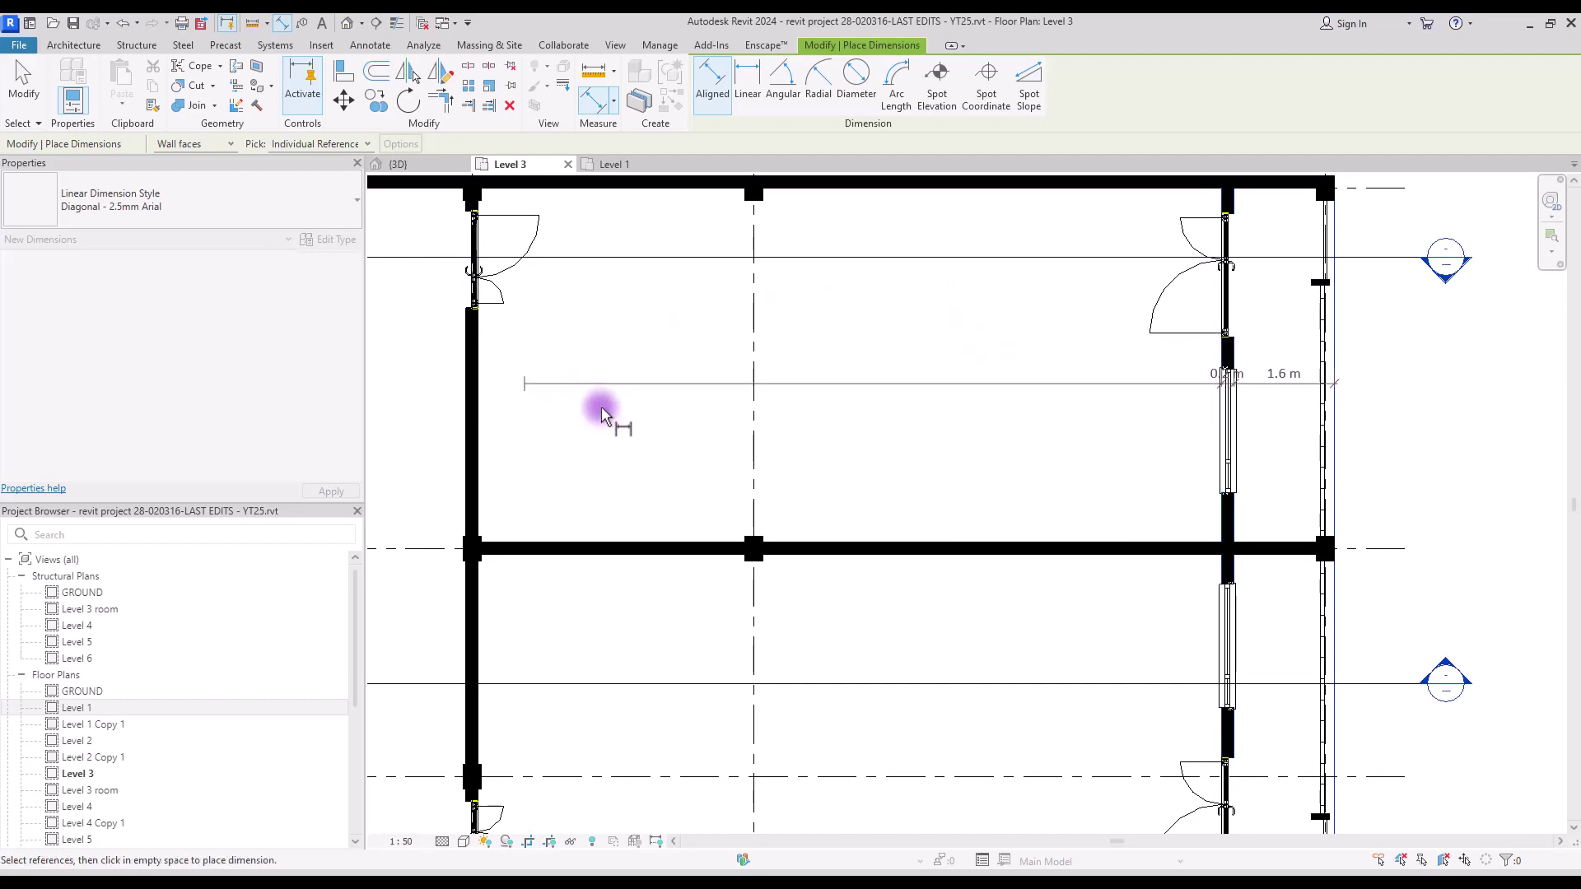
middle_click_drag(464, 416, 1129, 397)
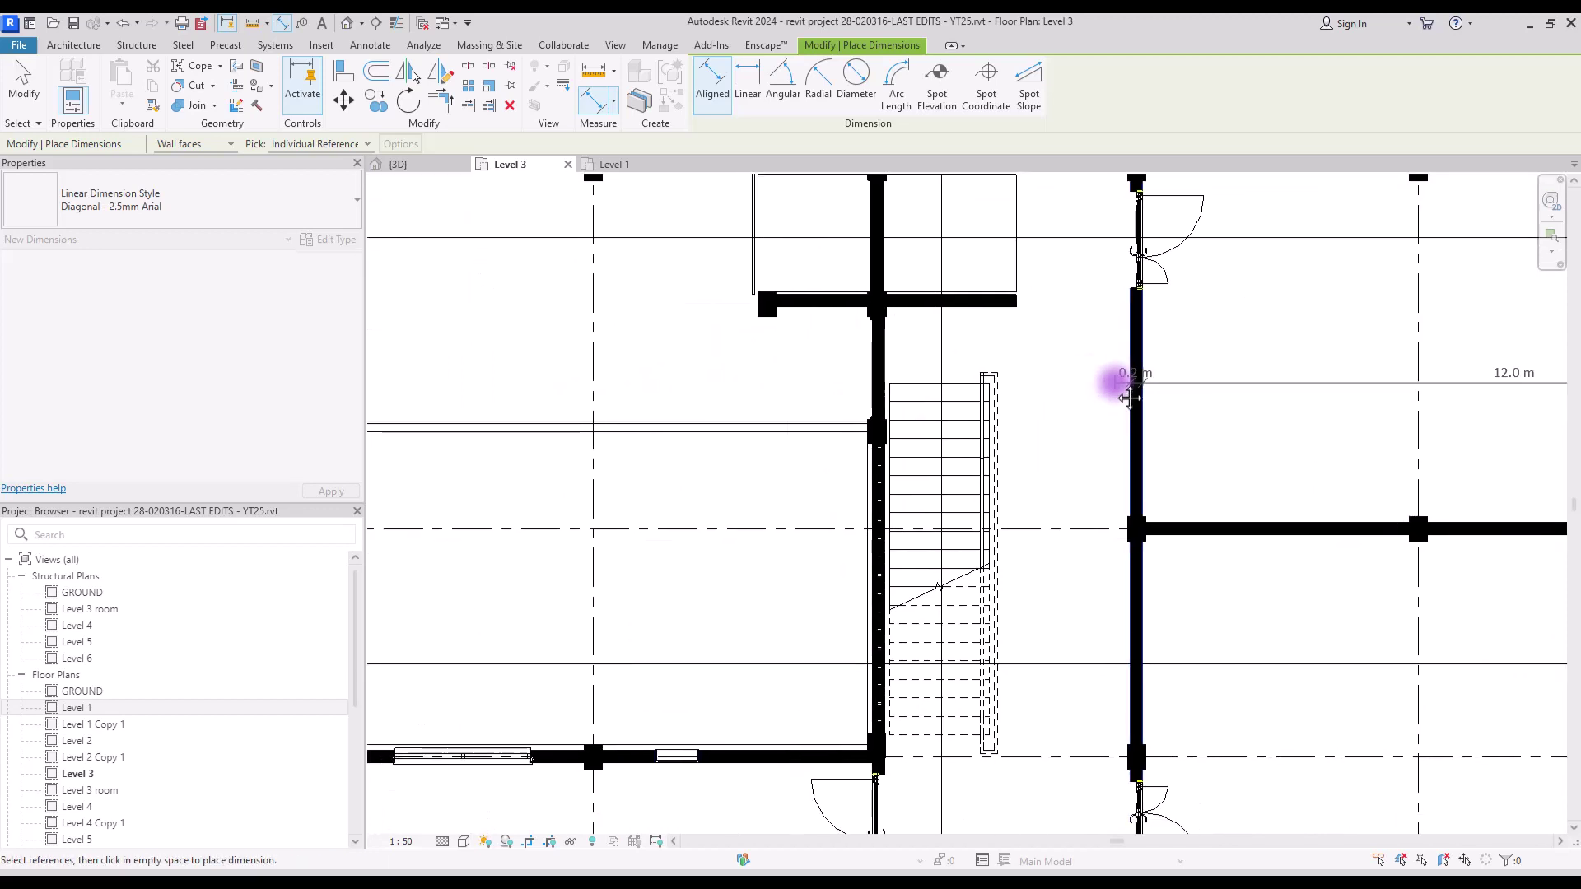
scroll(992, 398, "up", 4)
scroll(992, 398, "down", 4)
- Add the stair's outer edge and both faces of the grid 05 wall to the interior horizontal string
left_click(991, 392)
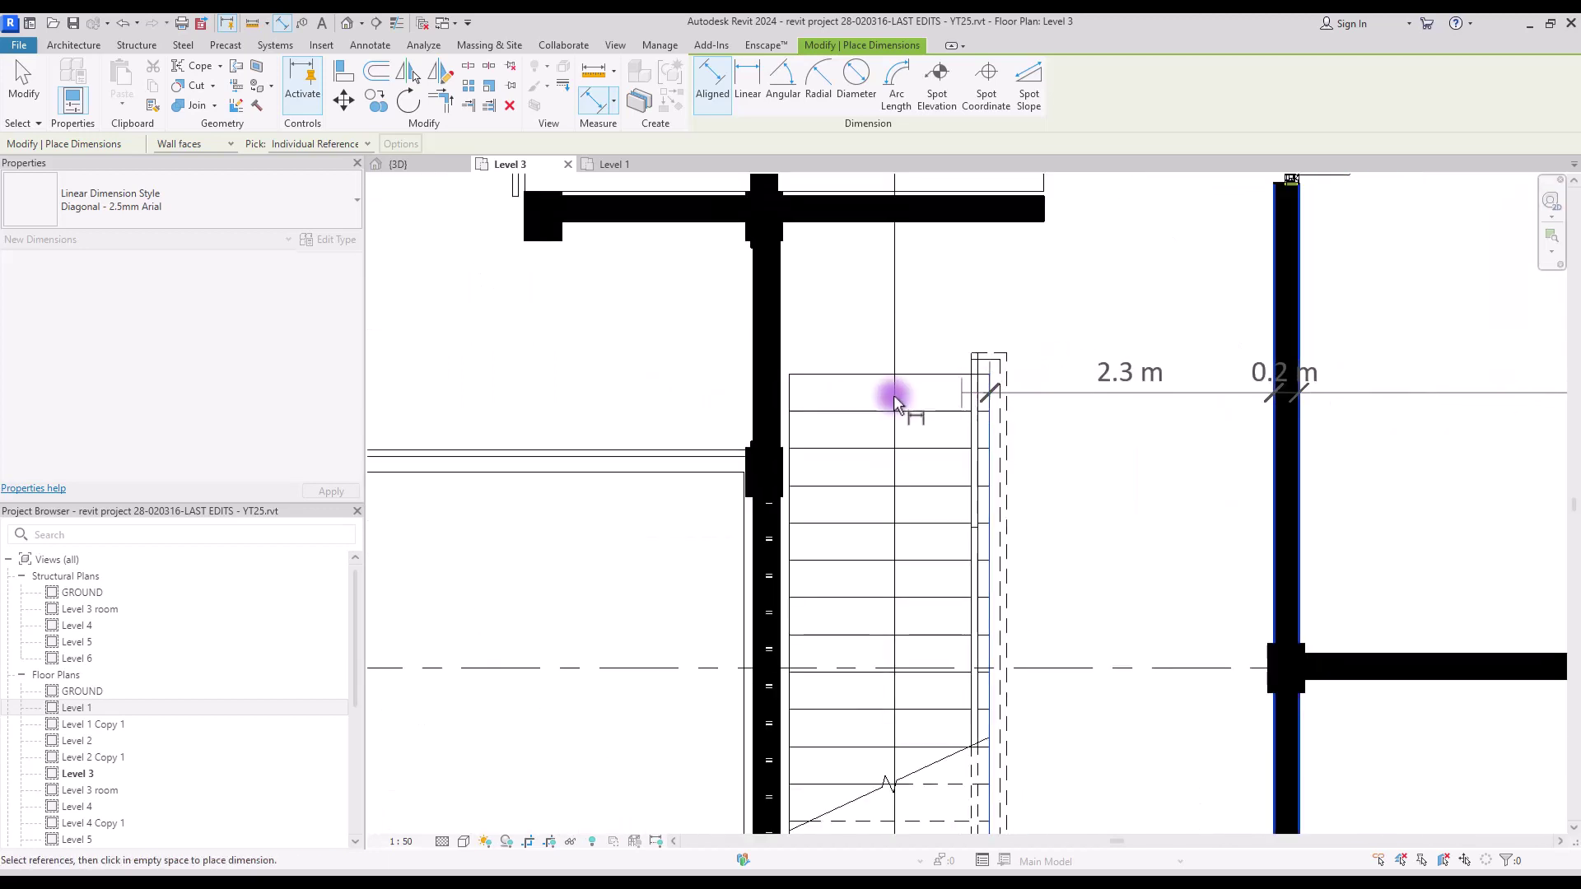
left_click(779, 395)
left_click(750, 399)
scroll(1124, 346, "down", 3)
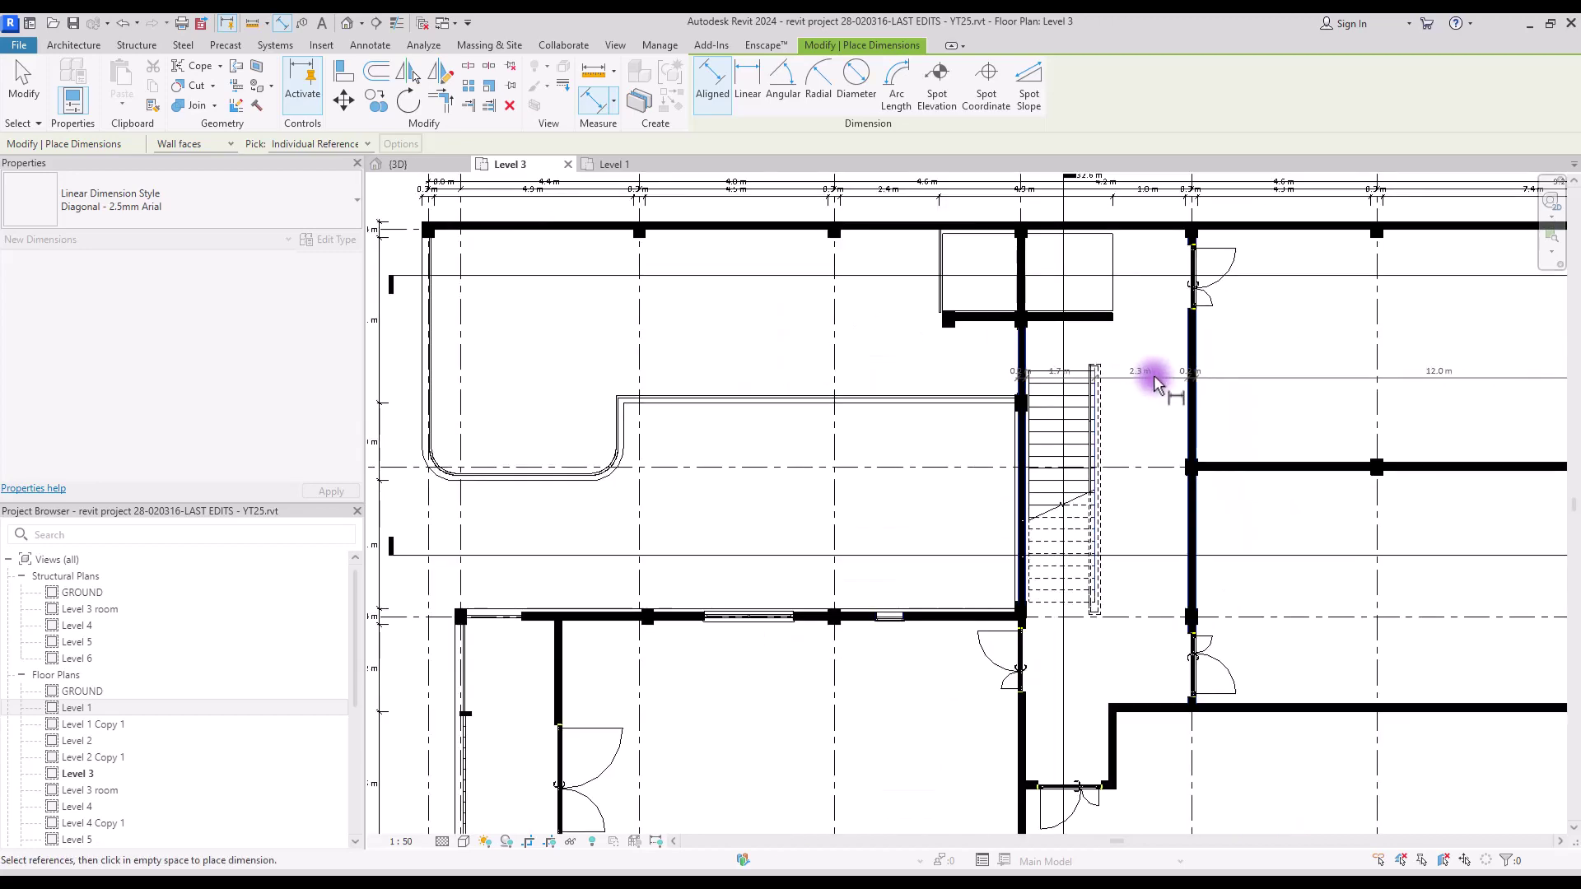
- Add the curved balcony's edges near grids 03 and 01 to the interior horizontal string and place it
scroll(621, 398, "up", 3)
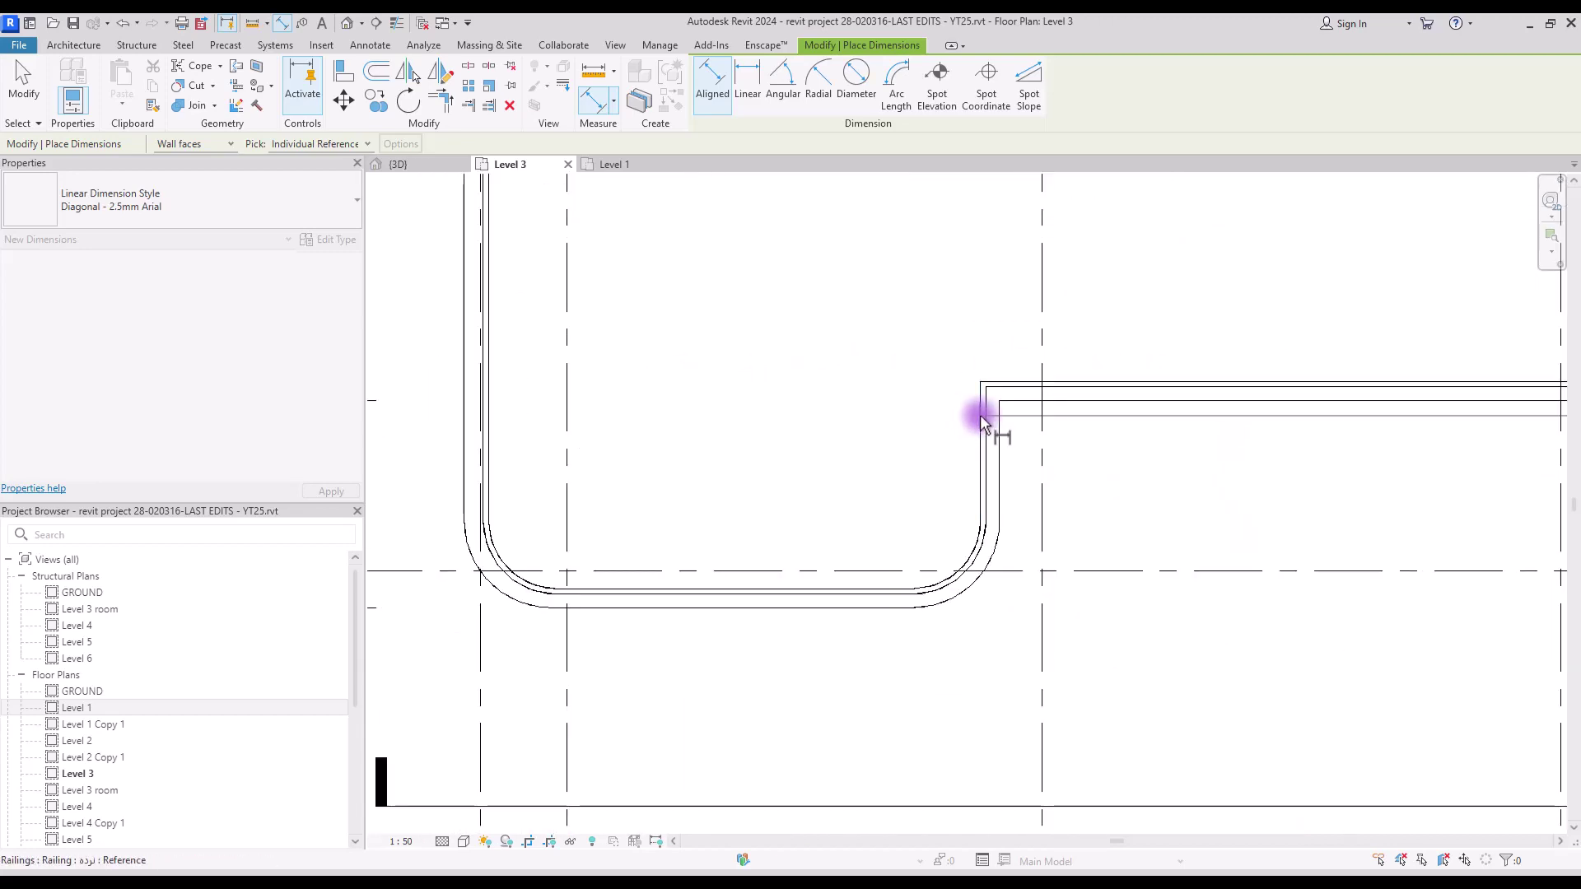
left_click(984, 418)
left_click(458, 423)
scroll(577, 391, "down", 3)
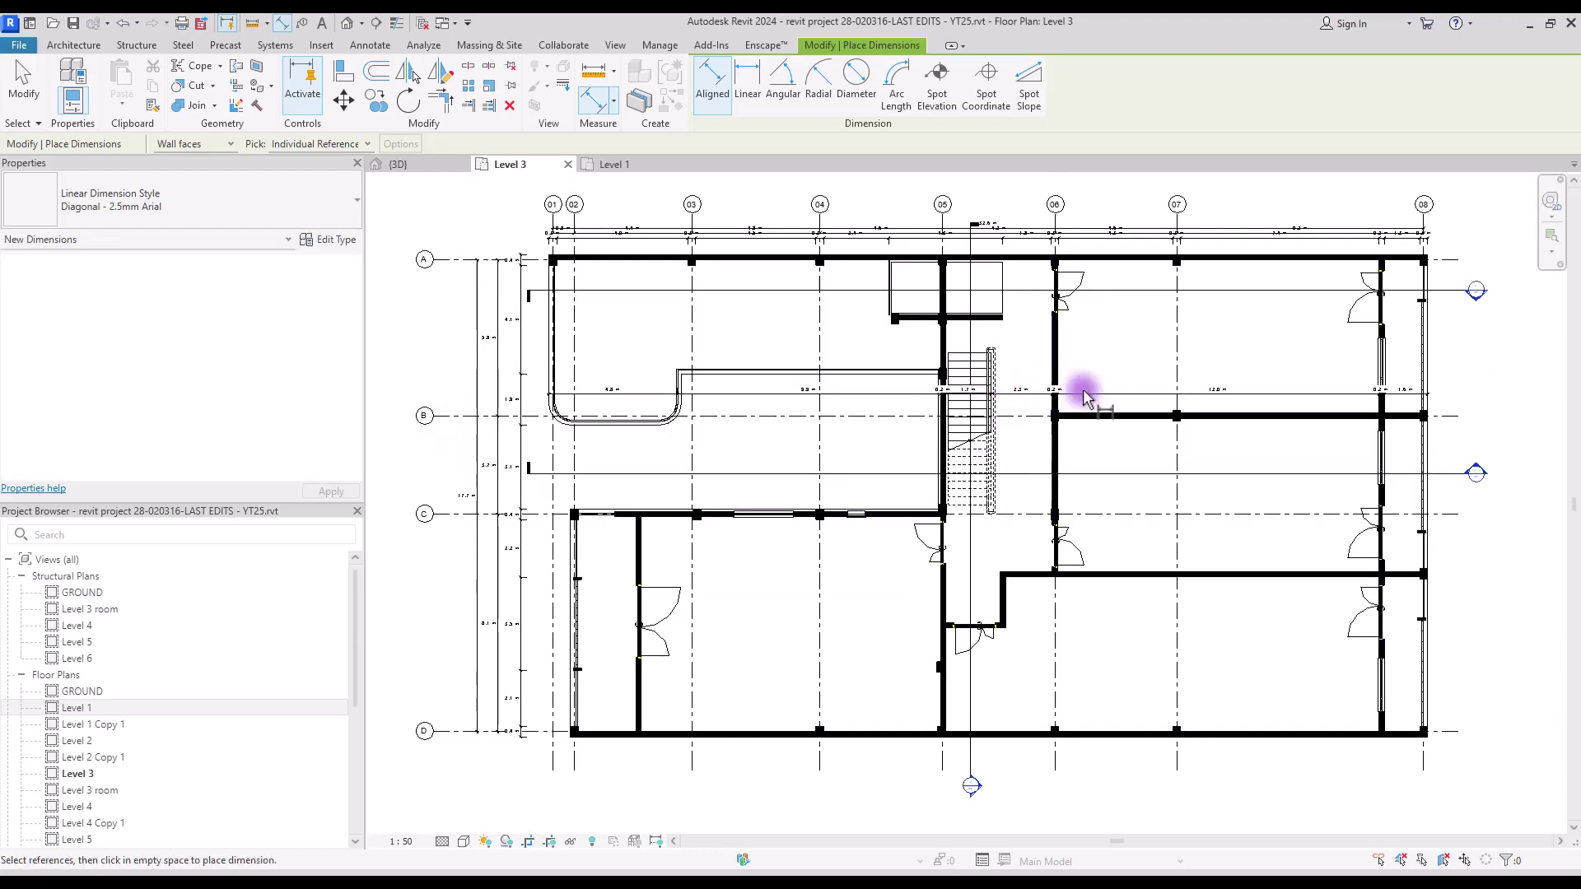
- Place an interior vertical aligned string through the horizontal room walls between grids 07 and 08, from grid A to grid D
left_click(1318, 262)
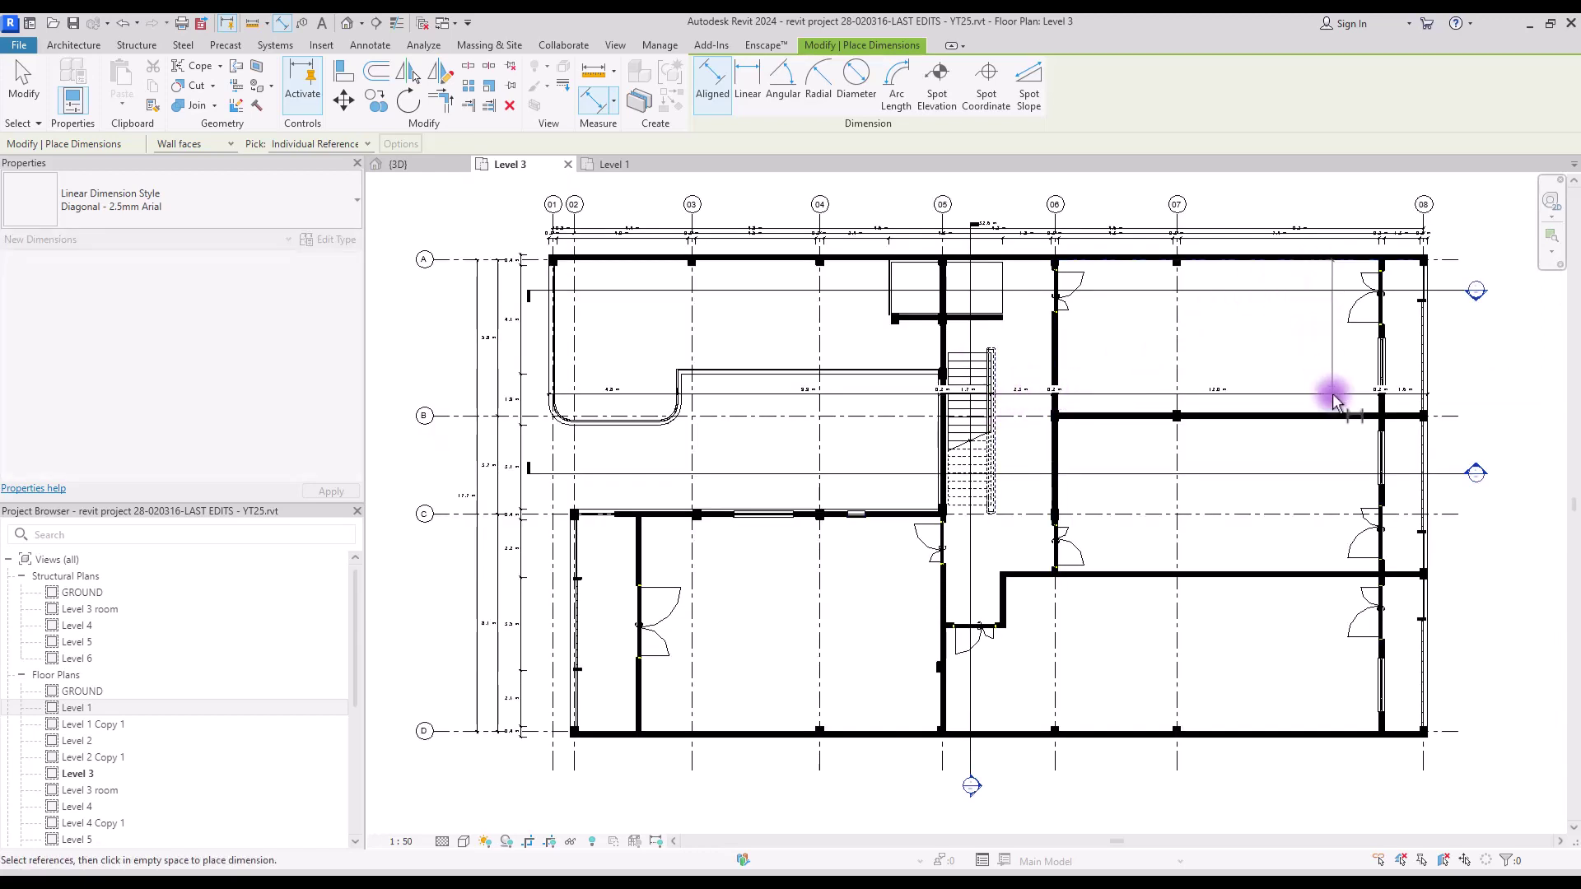
left_click(1318, 420)
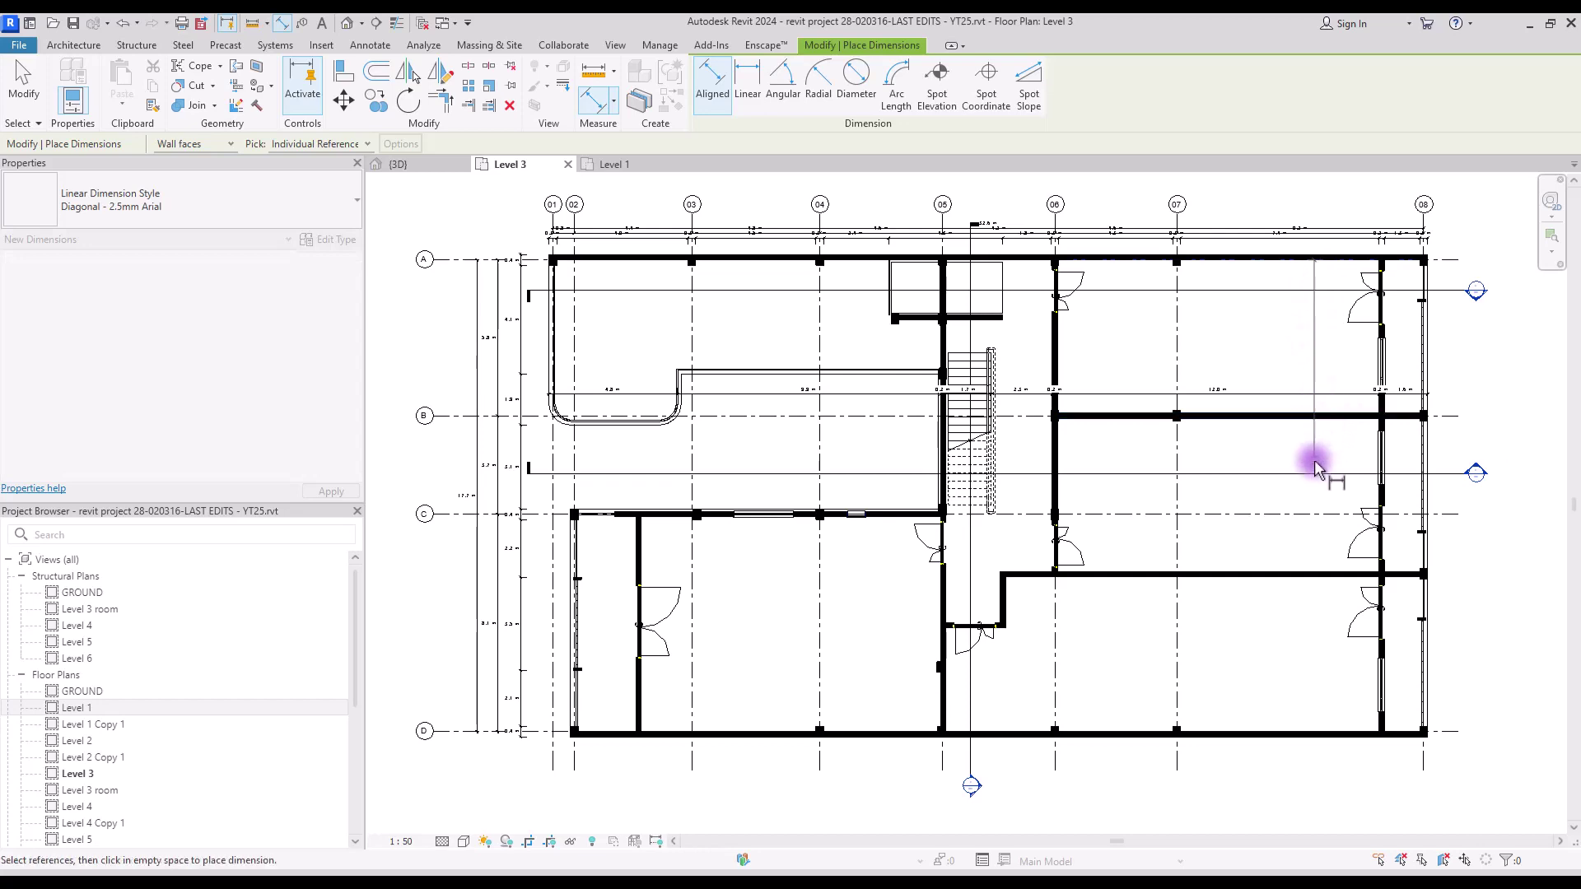
scroll(1375, 437, "up", 4)
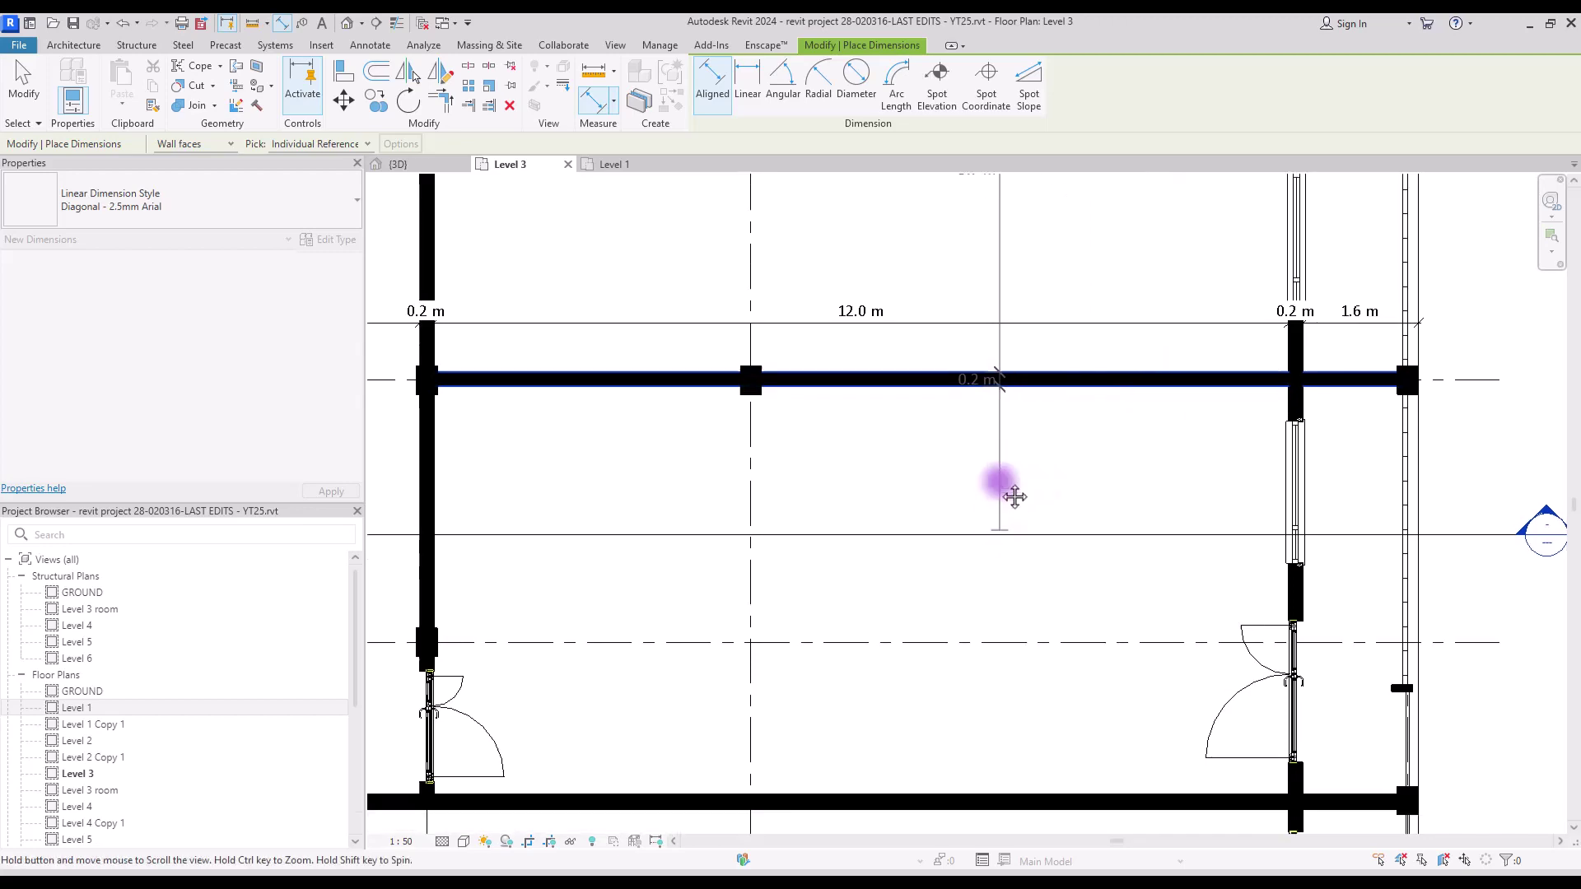
scroll(1005, 461, "down", 3)
scroll(1059, 590, "down", 5)
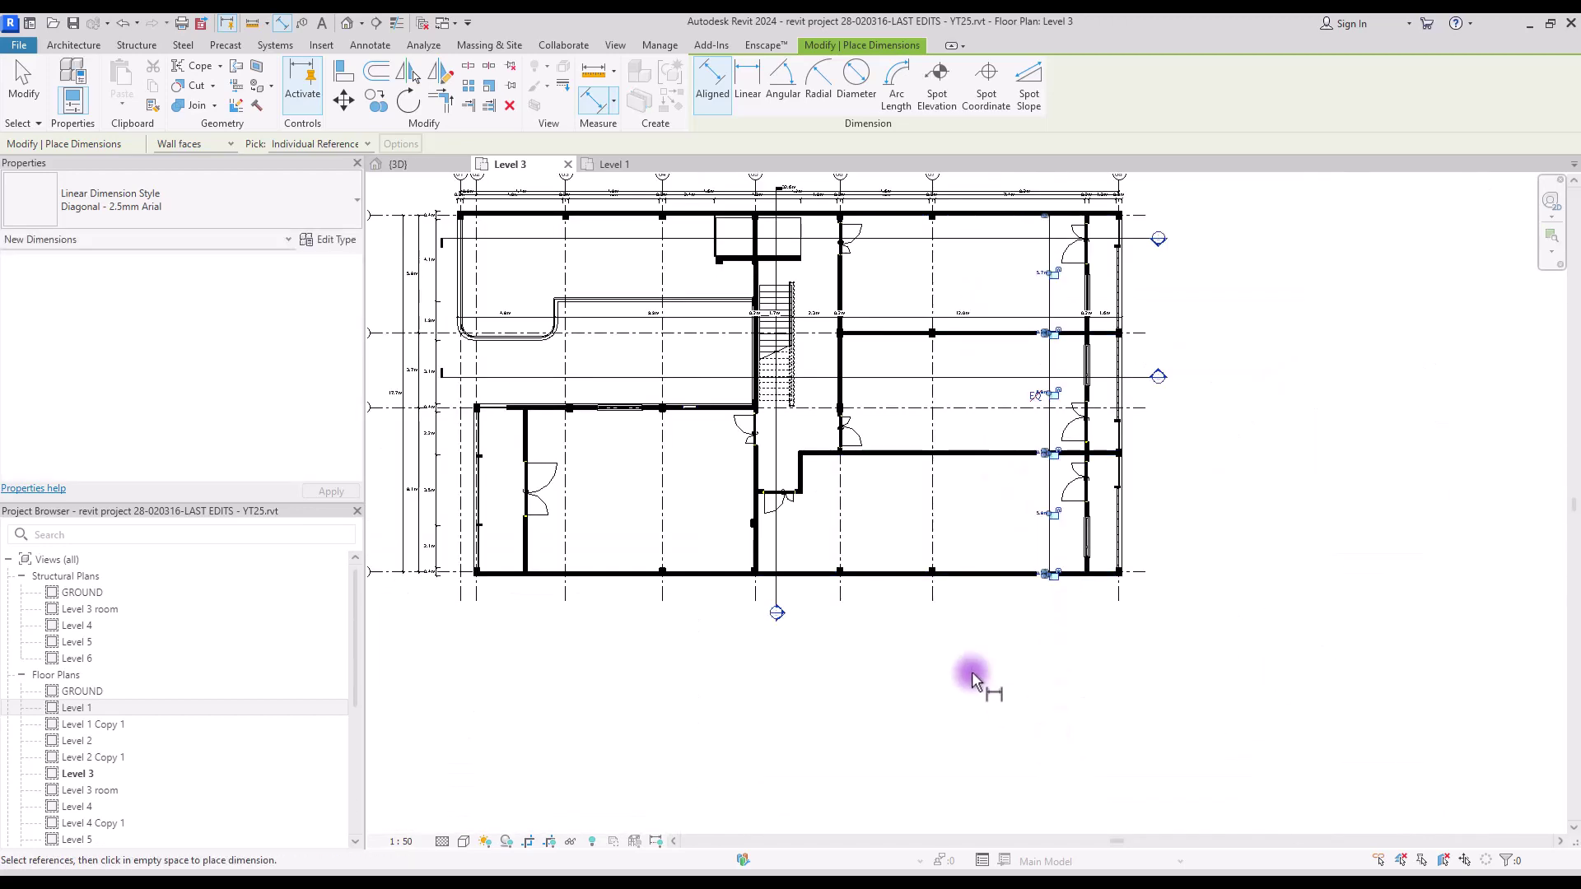
- Examine the doors, windows and small columns along the grid 08 side, then end the dimension command
middle_click_drag(1005, 522, 1089, 517)
scroll(1334, 257, "up", 4)
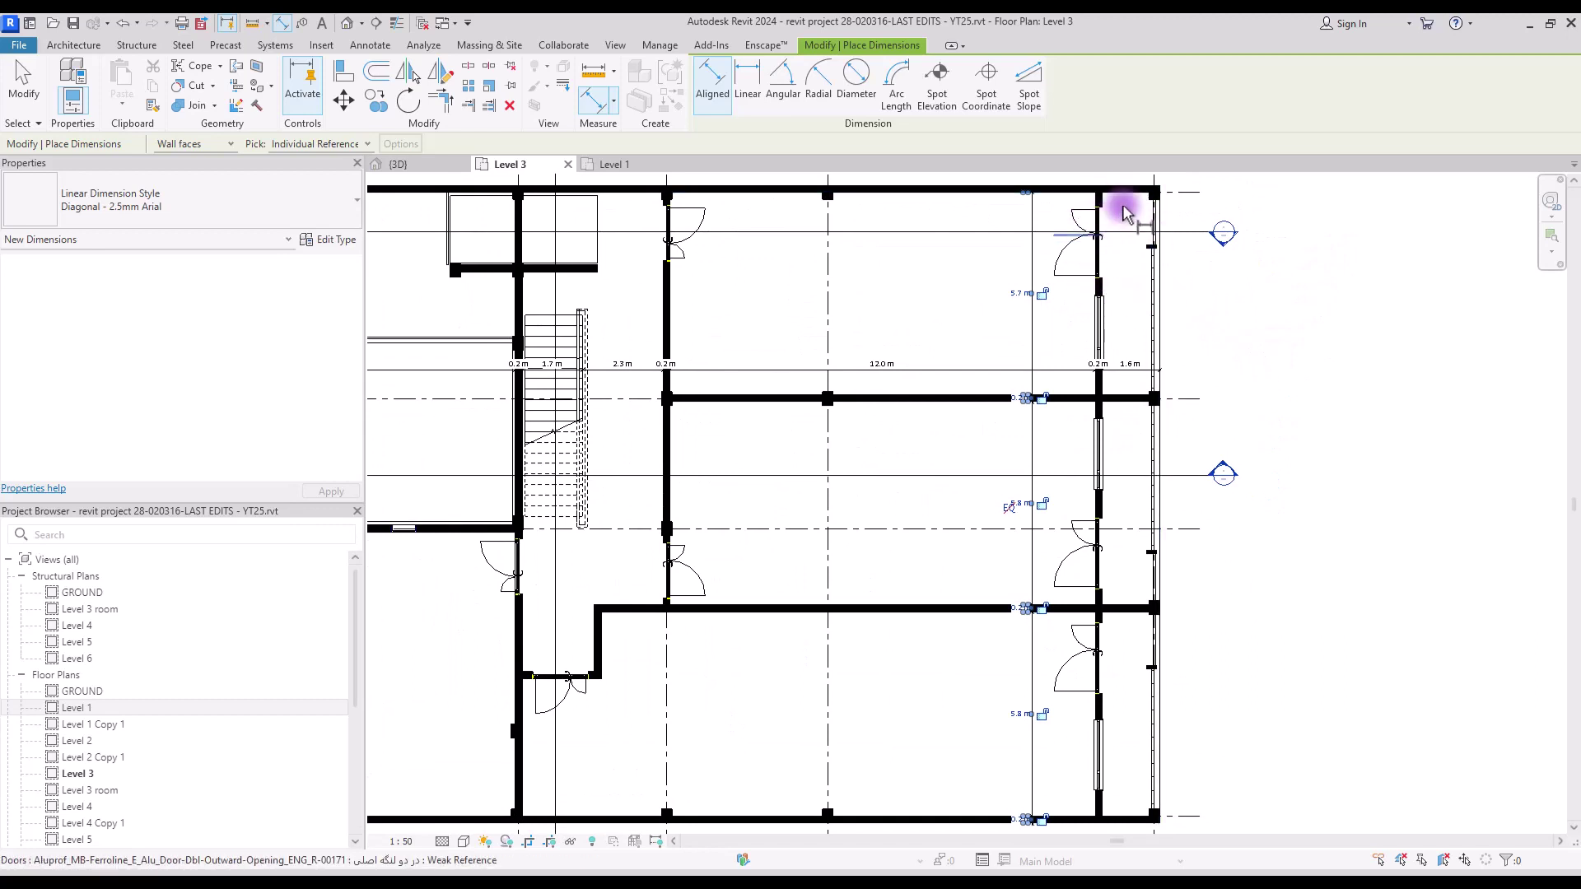
scroll(1118, 208, "up", 4)
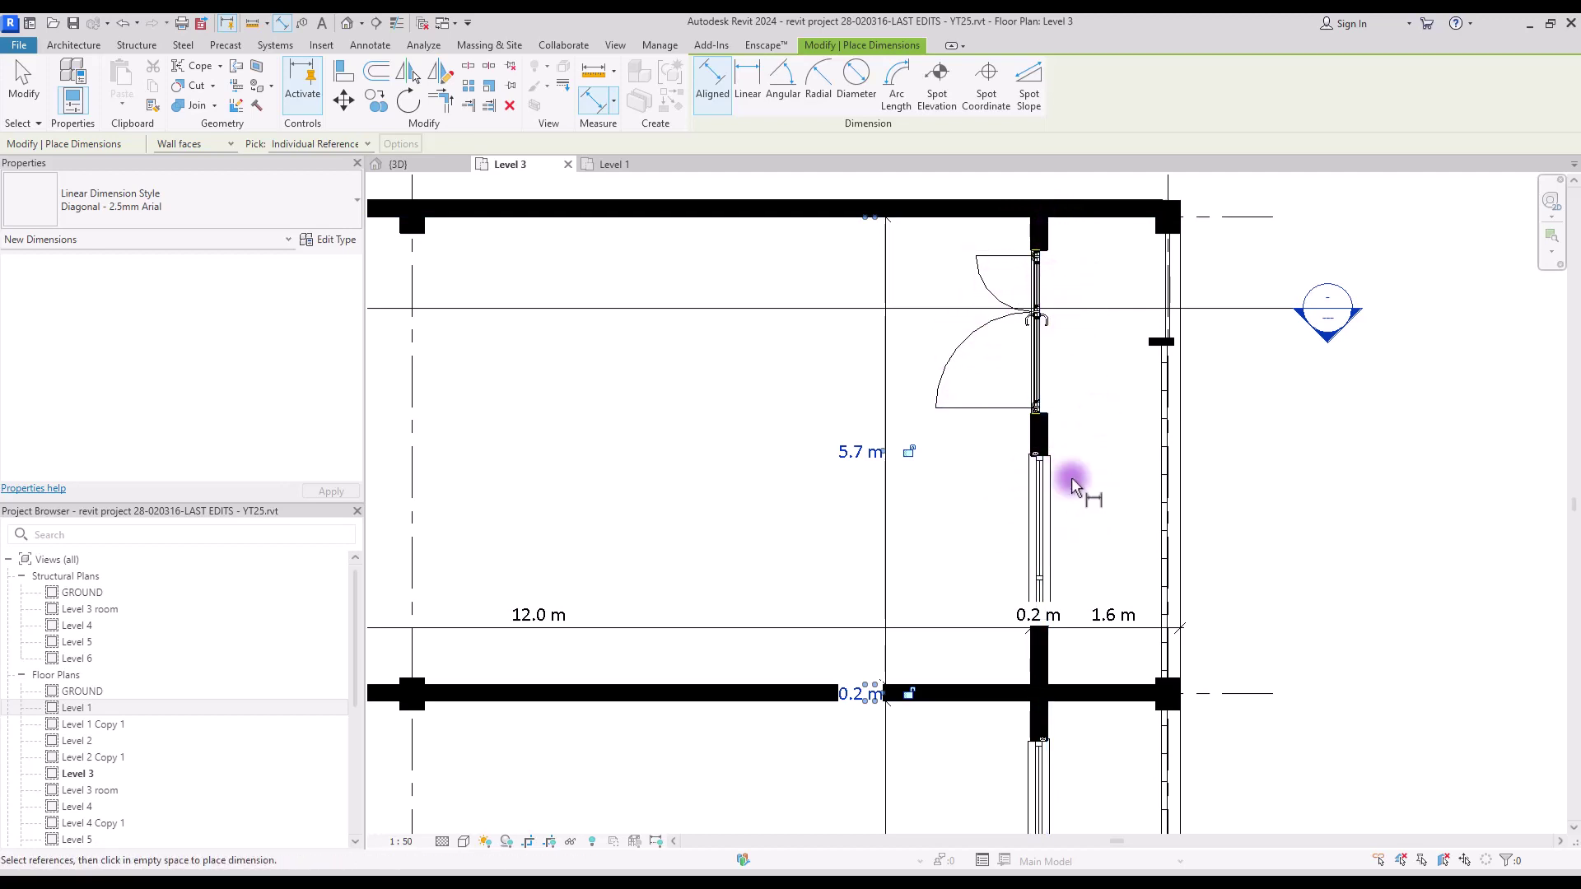
scroll(1063, 494, "down", 2)
mouse_move(1049, 448)
middle_mouse_down()
mouse_move(1014, 384)
mouse_move(1052, 452)
middle_mouse_up()
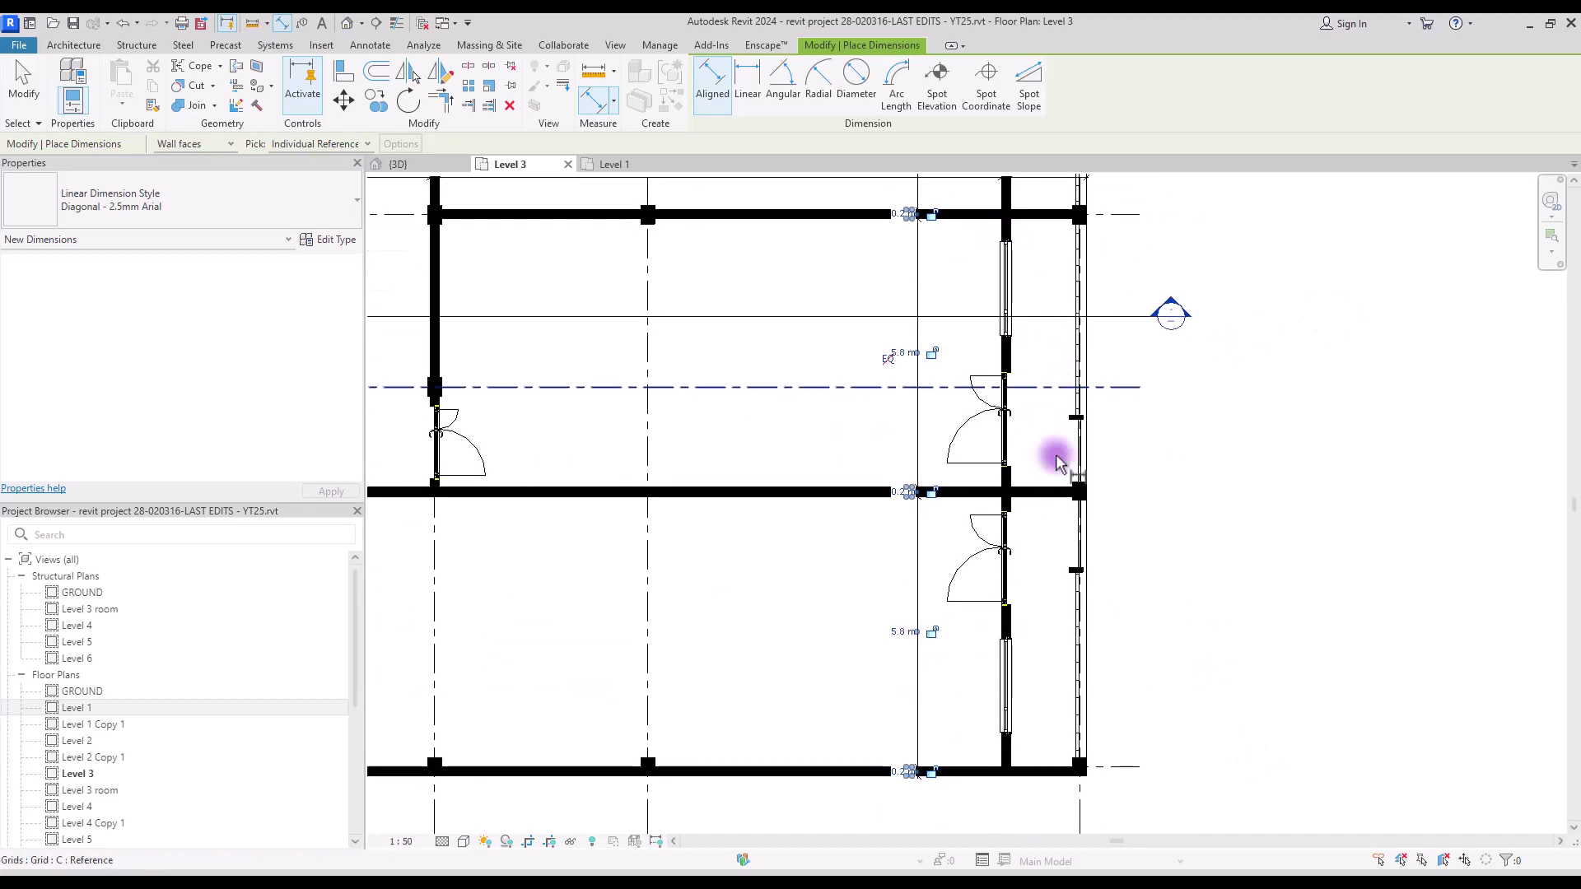
key("Escape")
key("Escape")
key("z")
key("f")
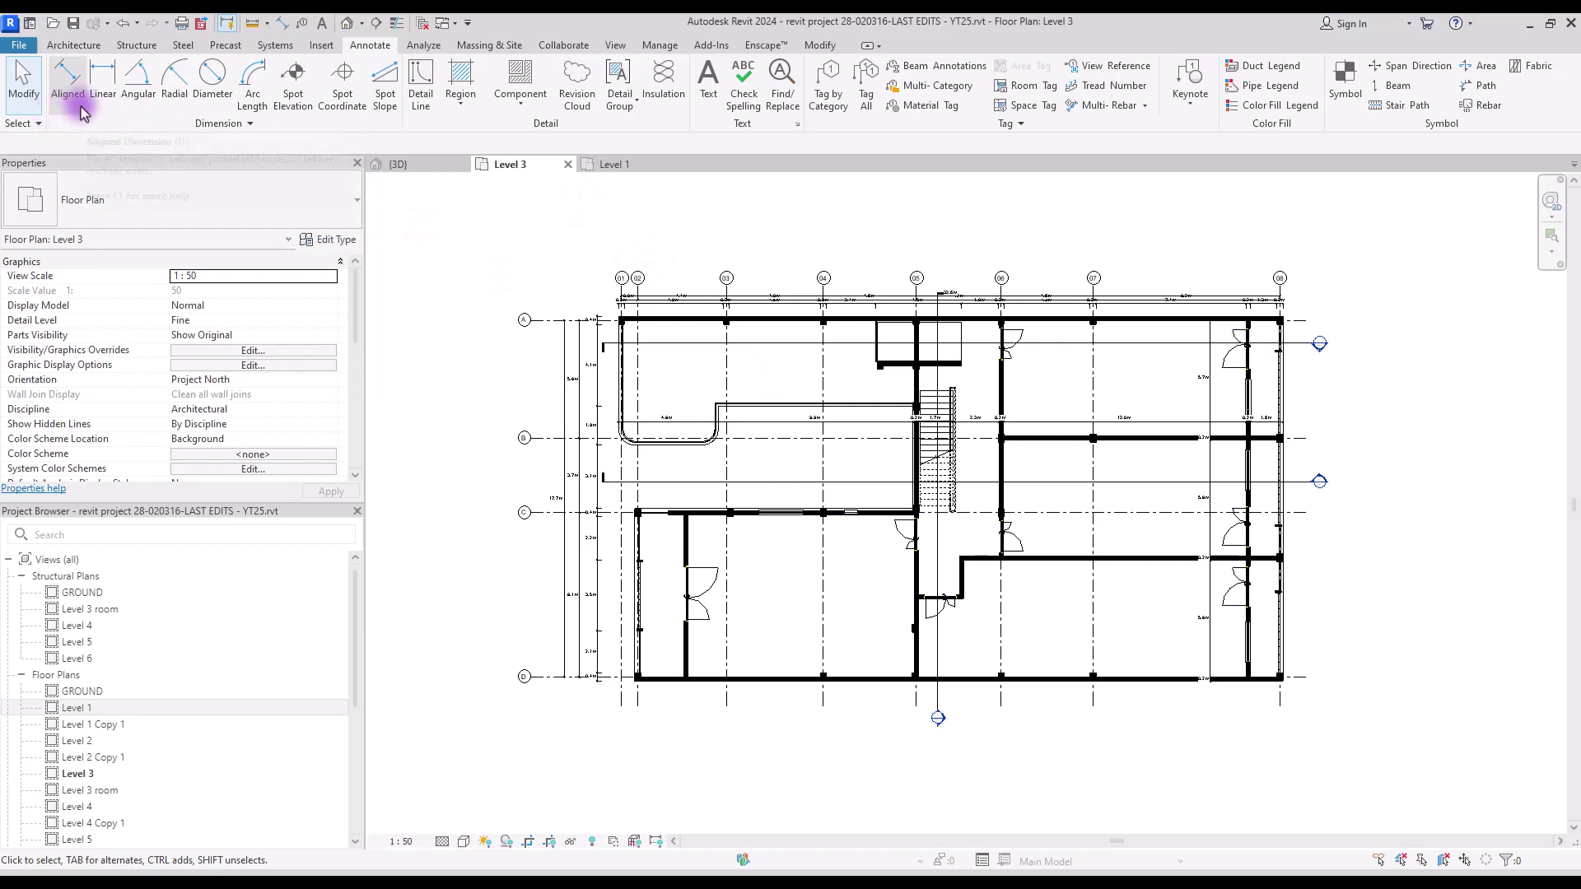
- Open the primary units format of the Diagonal - 2.5mm Arial angular dimension style and review its available angle units
left_click(68, 82)
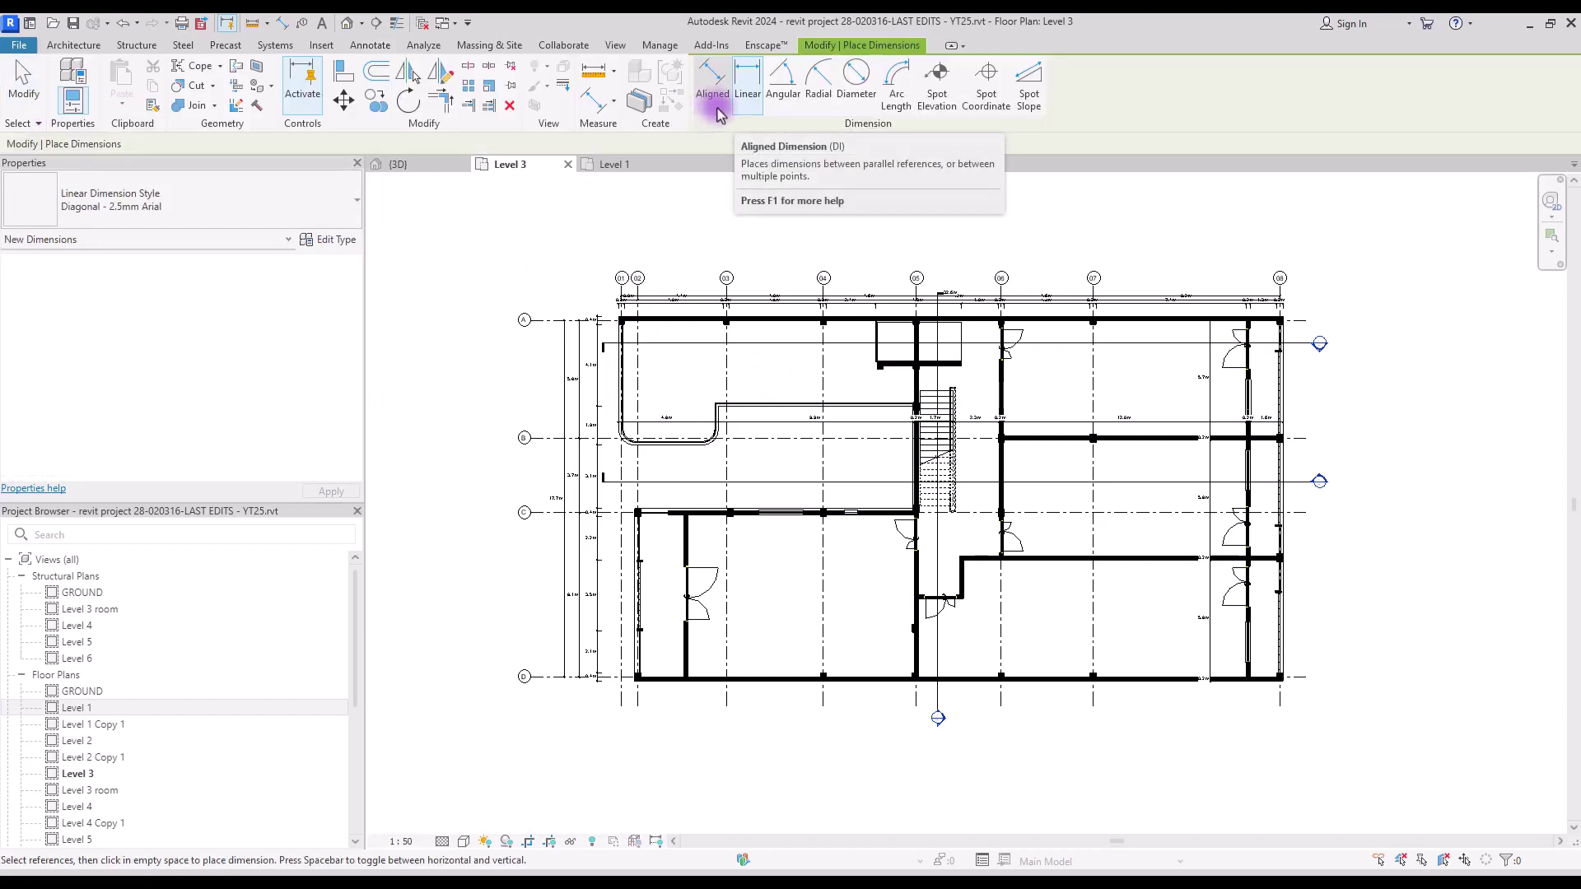
left_click(778, 86)
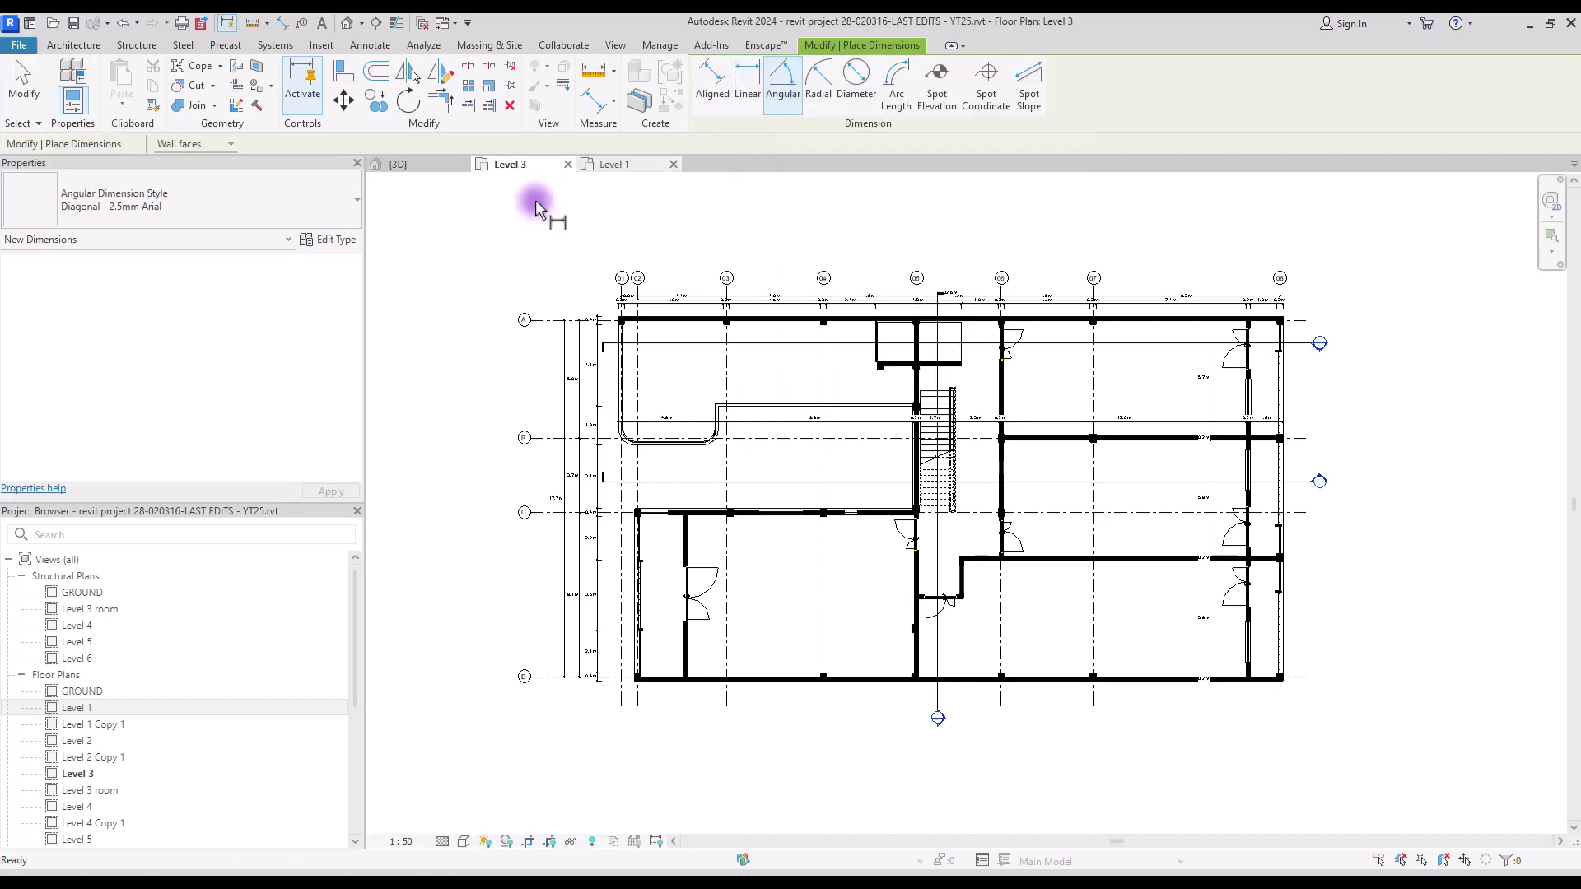
left_click(329, 239)
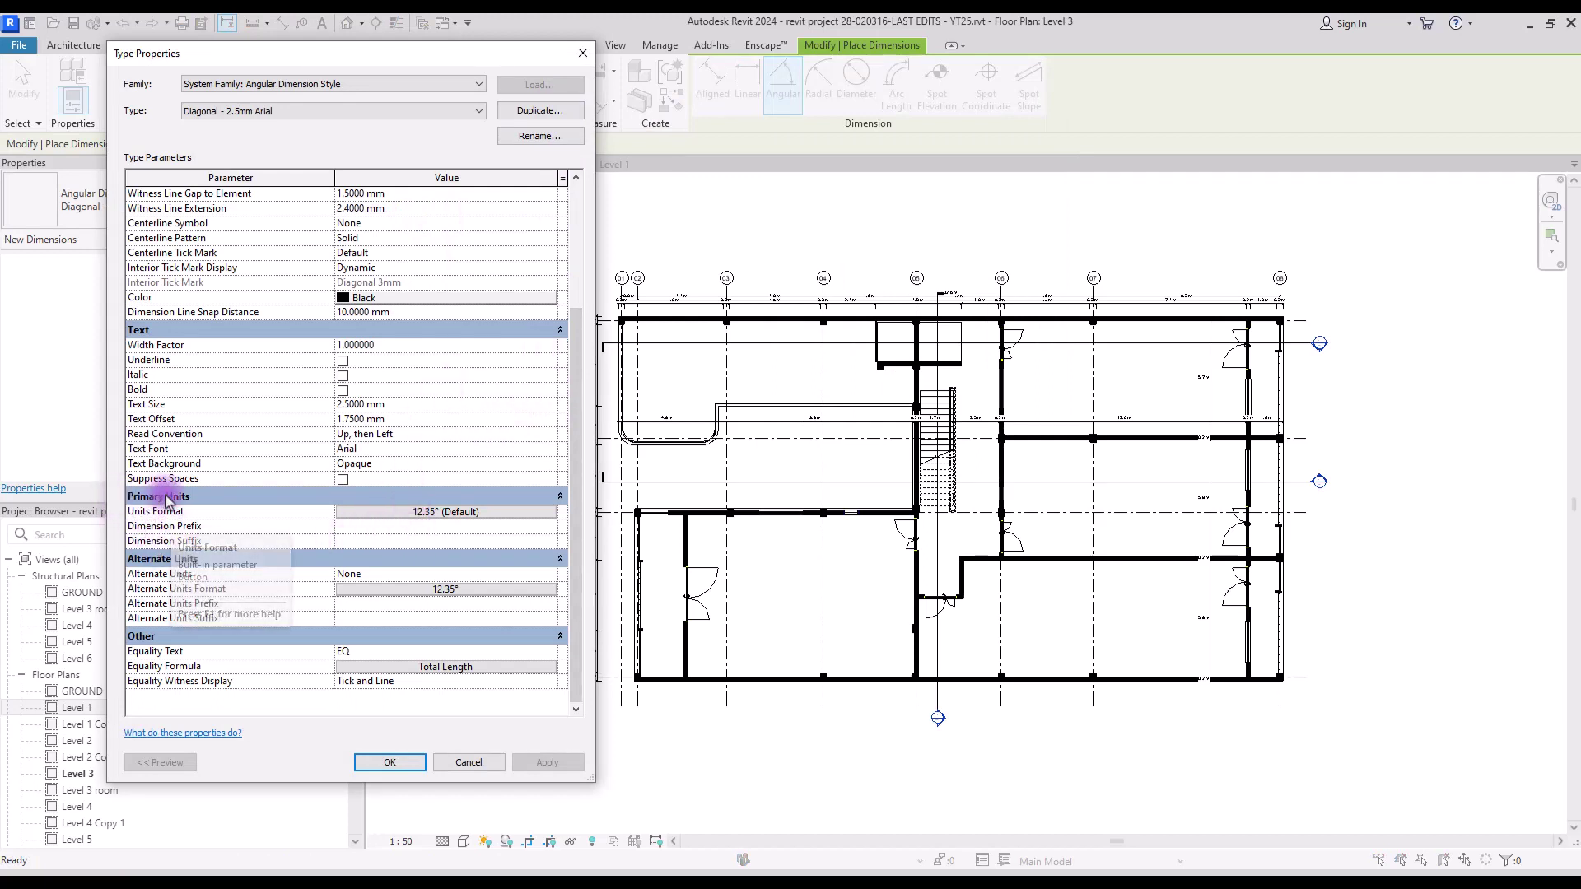
left_click(445, 512)
left_click(394, 278)
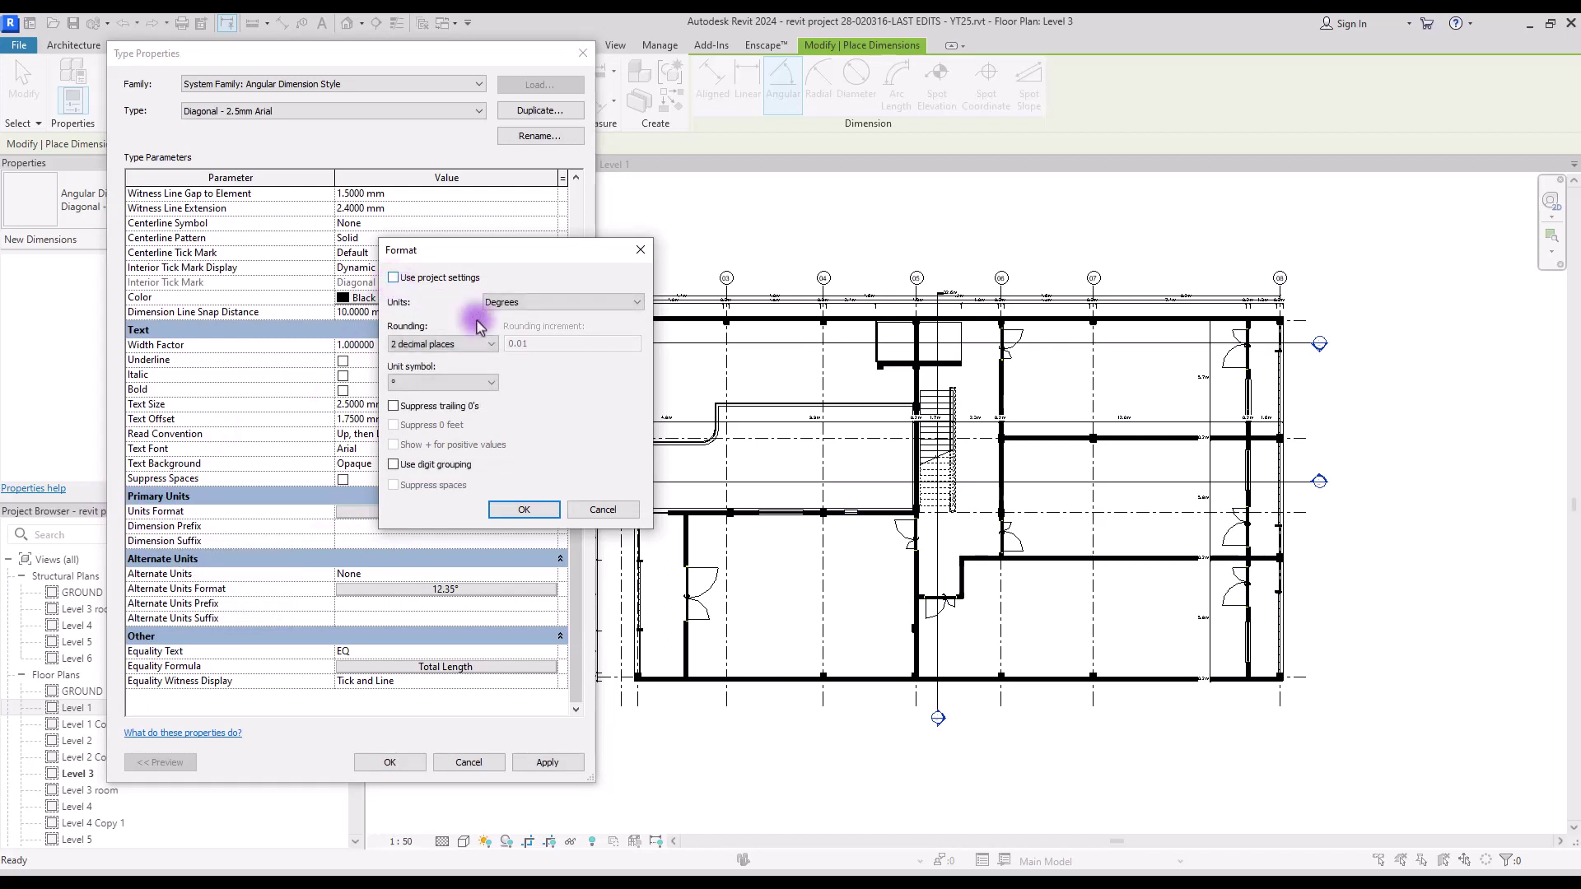
left_click(536, 303)
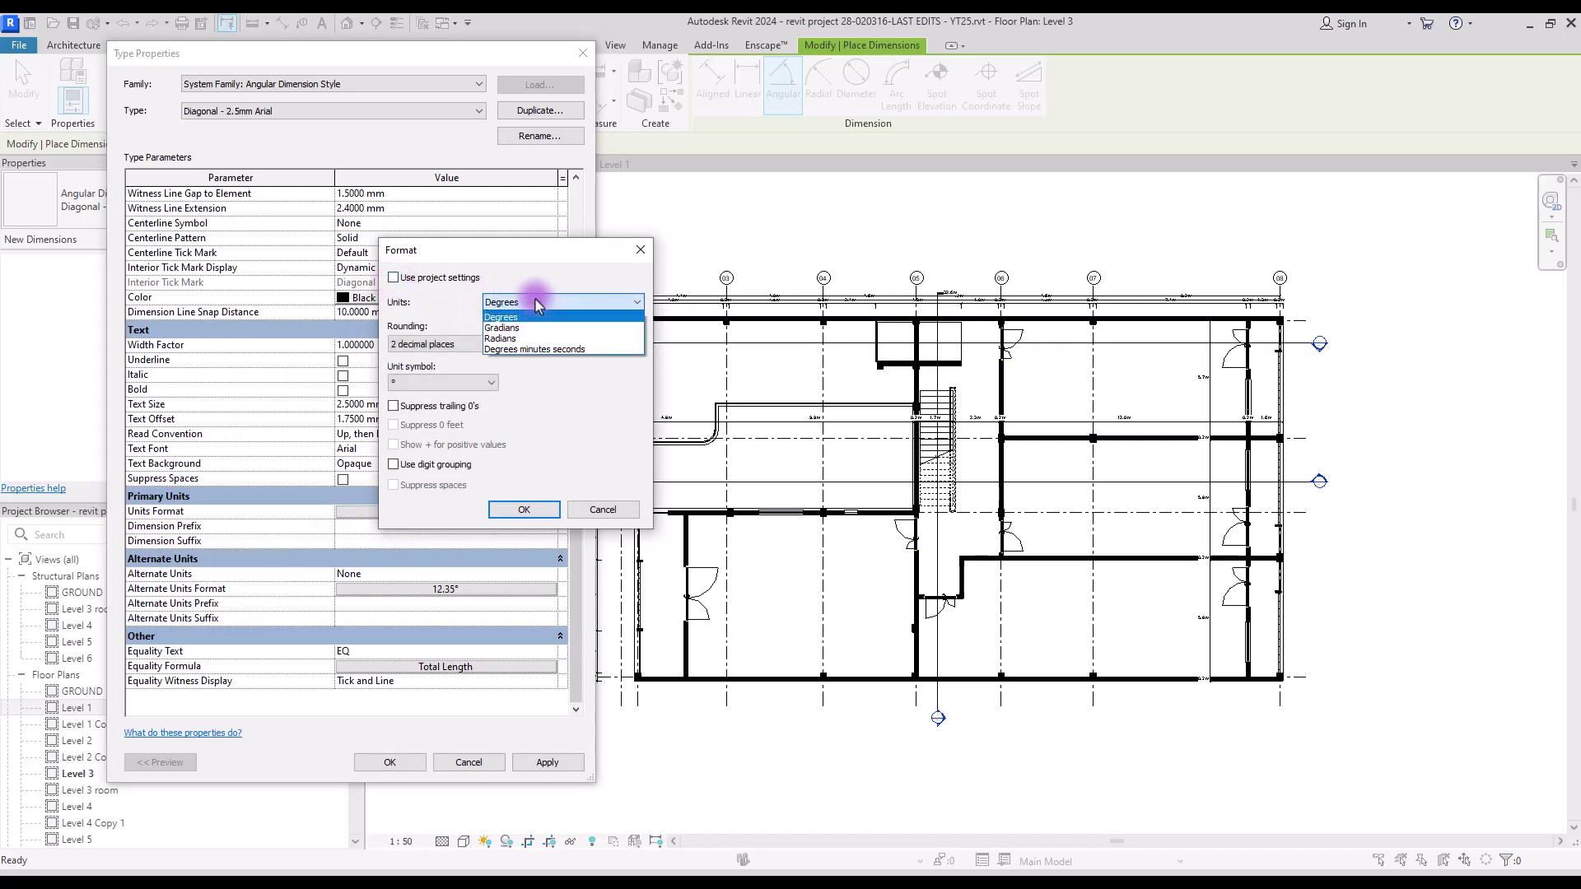
left_click(537, 344)
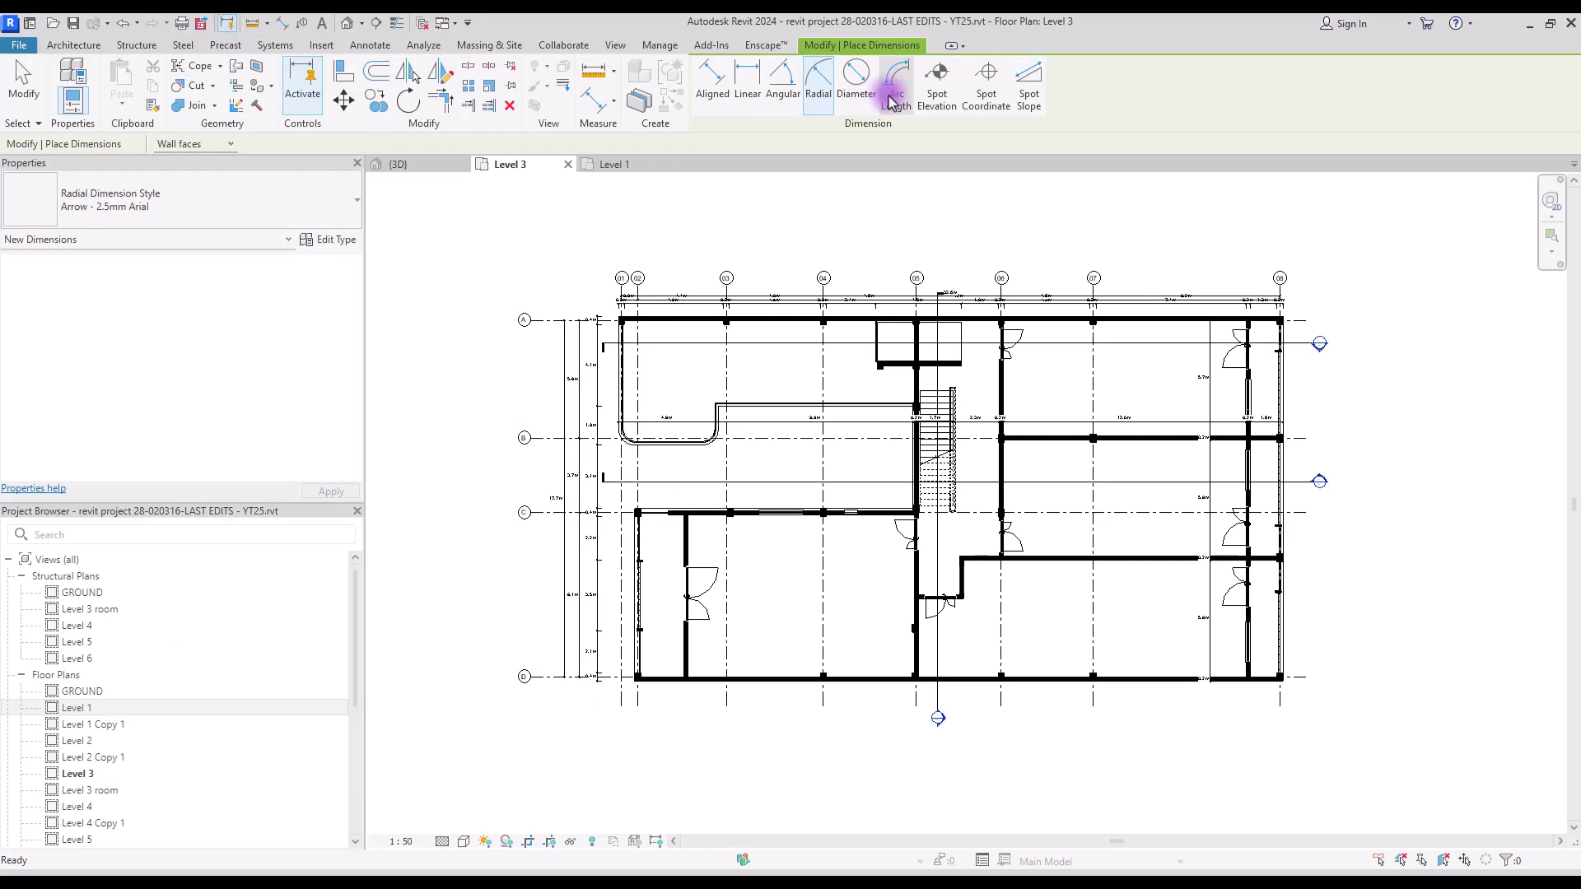
left_click(818, 87)
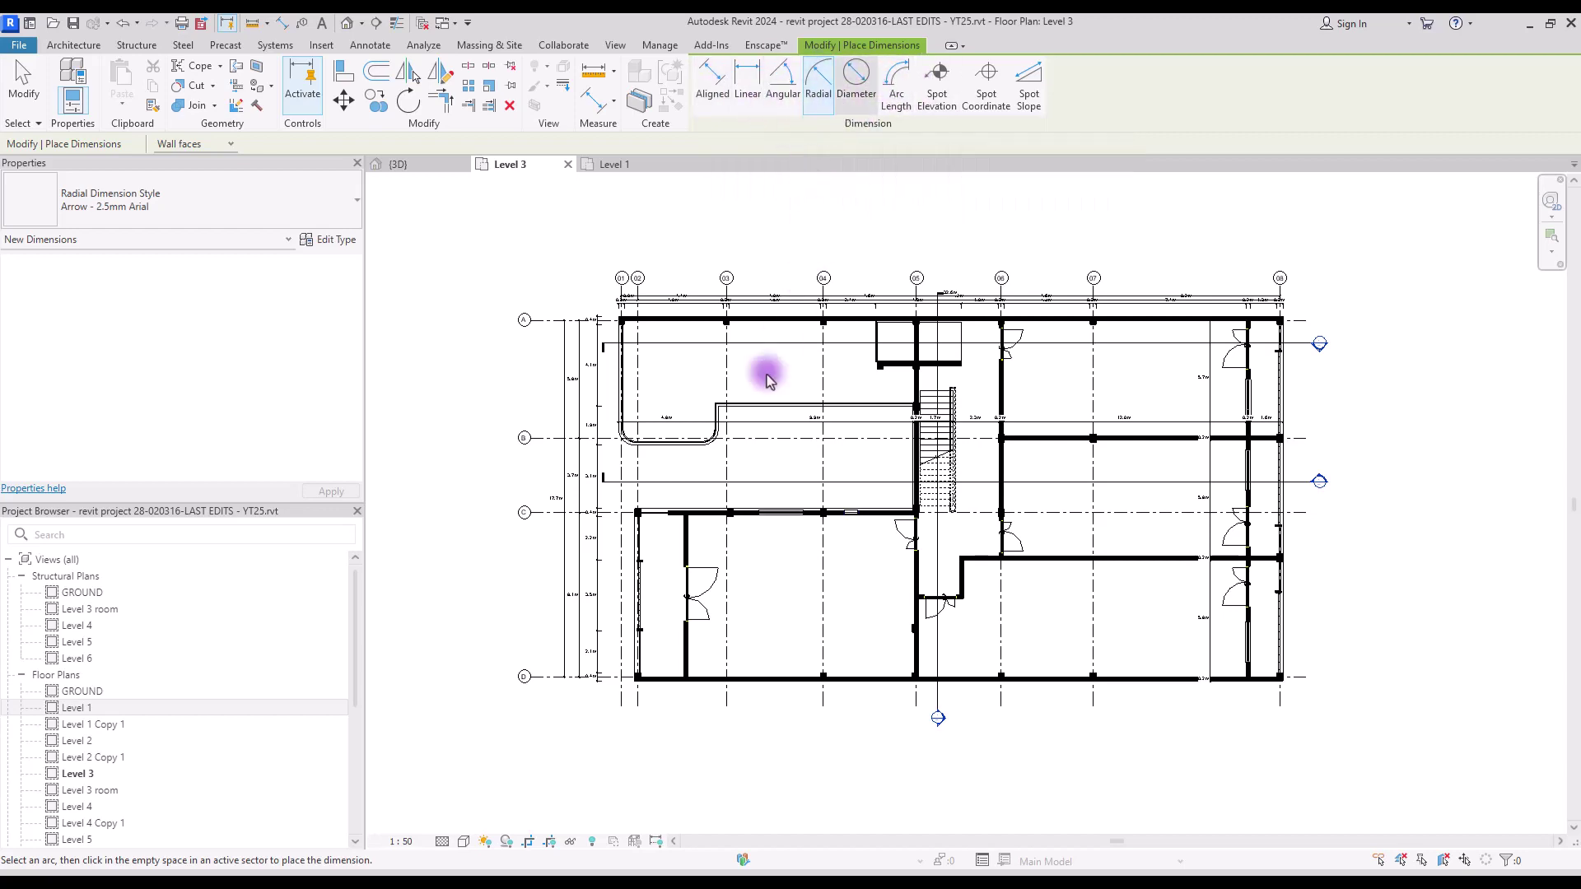
key("Escape")
key("Escape")
- Place a spot elevation with a shouldered leader on the floor between grids 03 and 04, north of the curved balcony edge
scroll(763, 364, "up", 5)
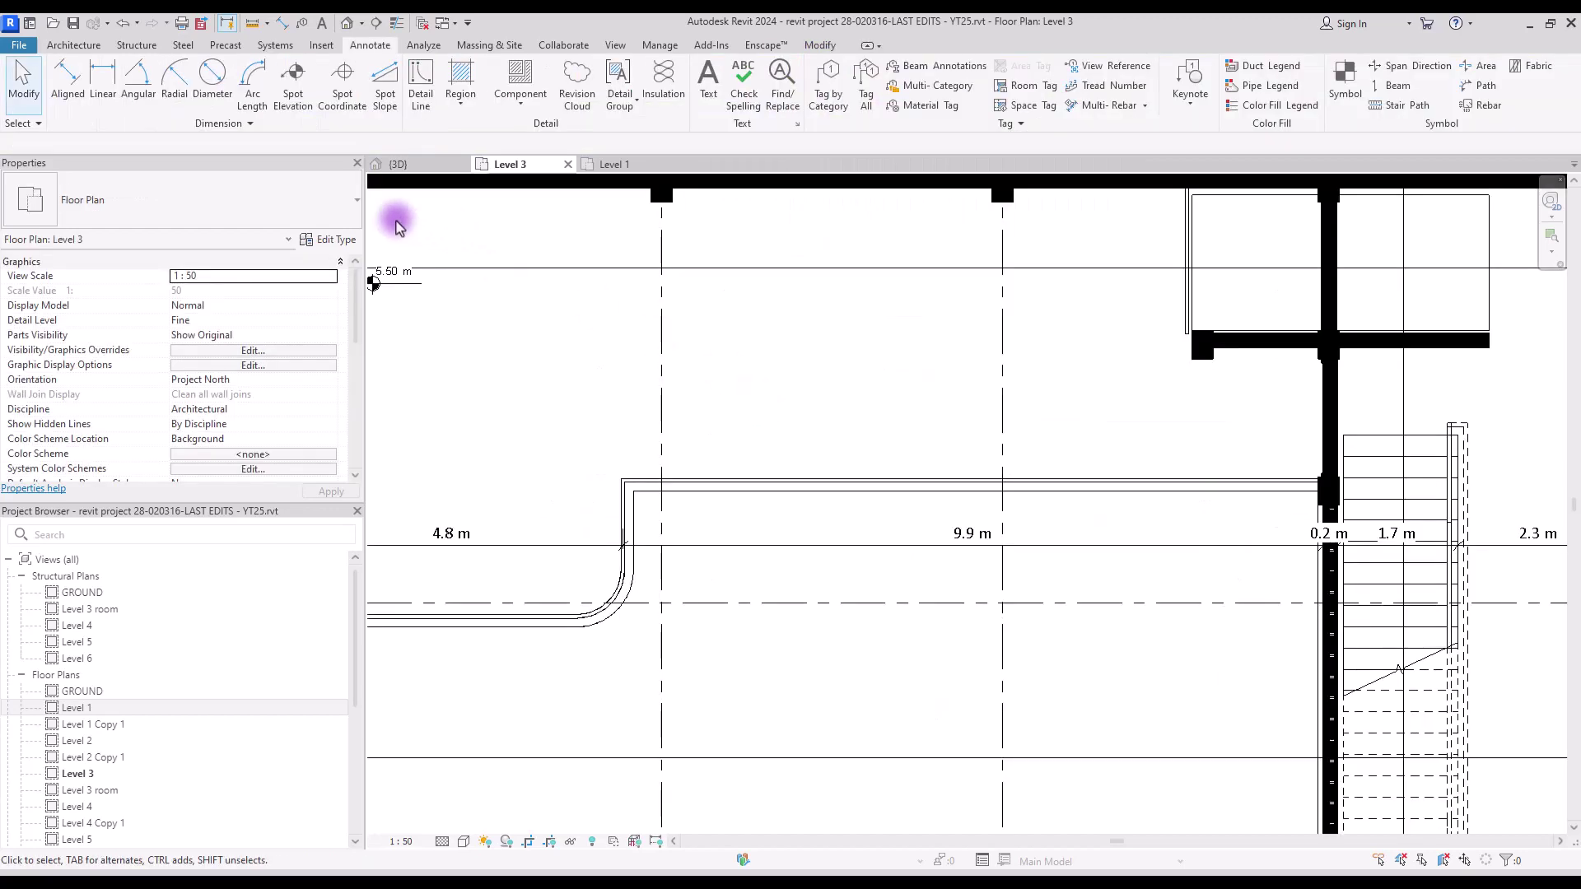
left_click(294, 82)
left_click(744, 370)
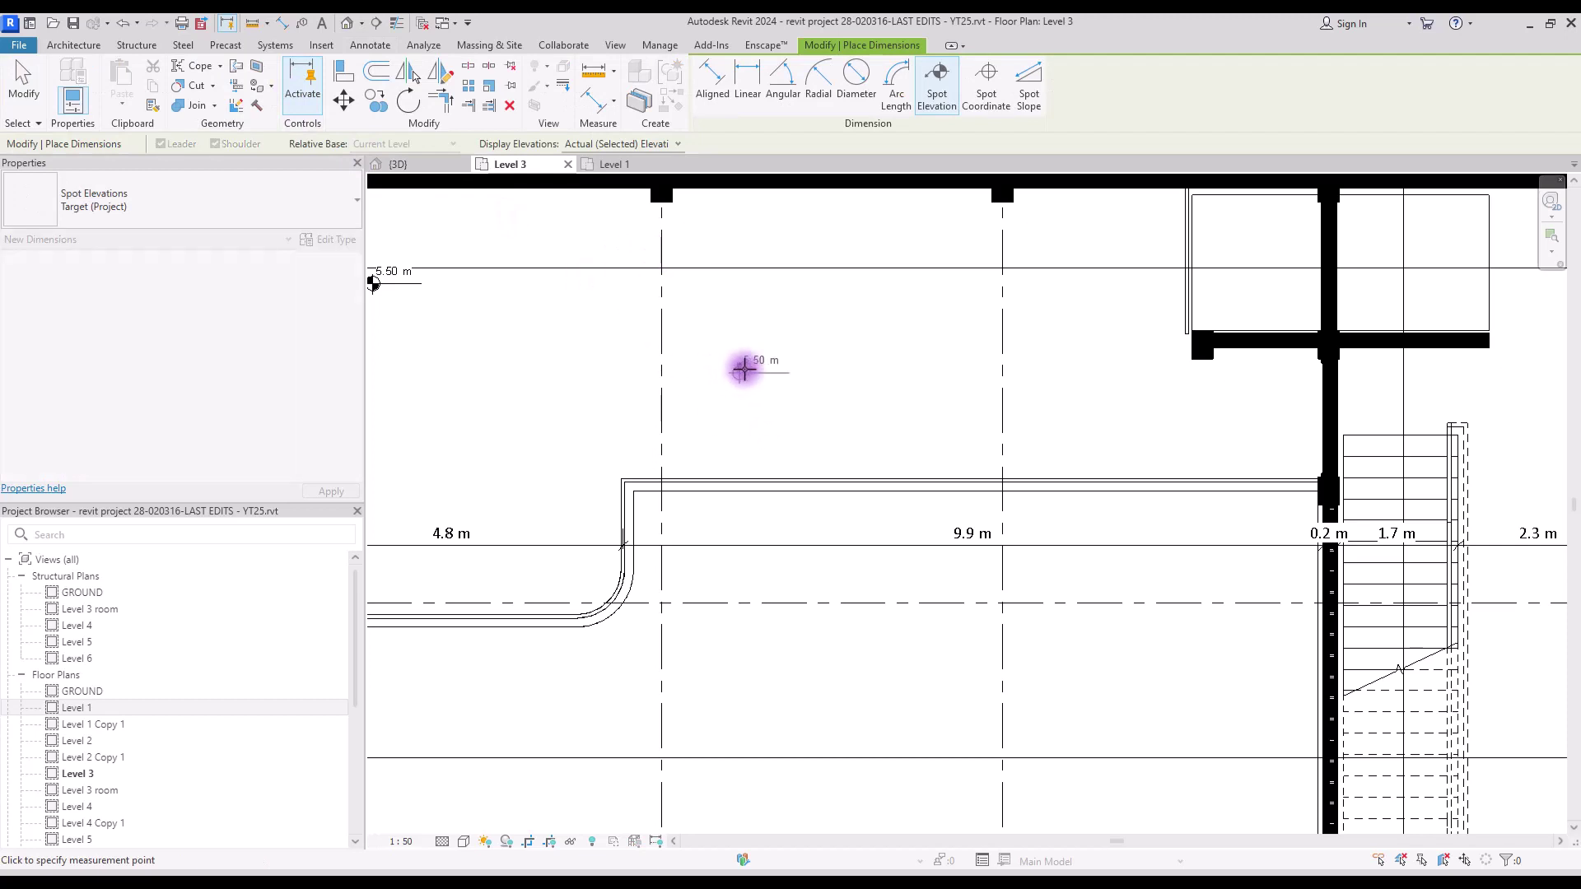
left_click(782, 330)
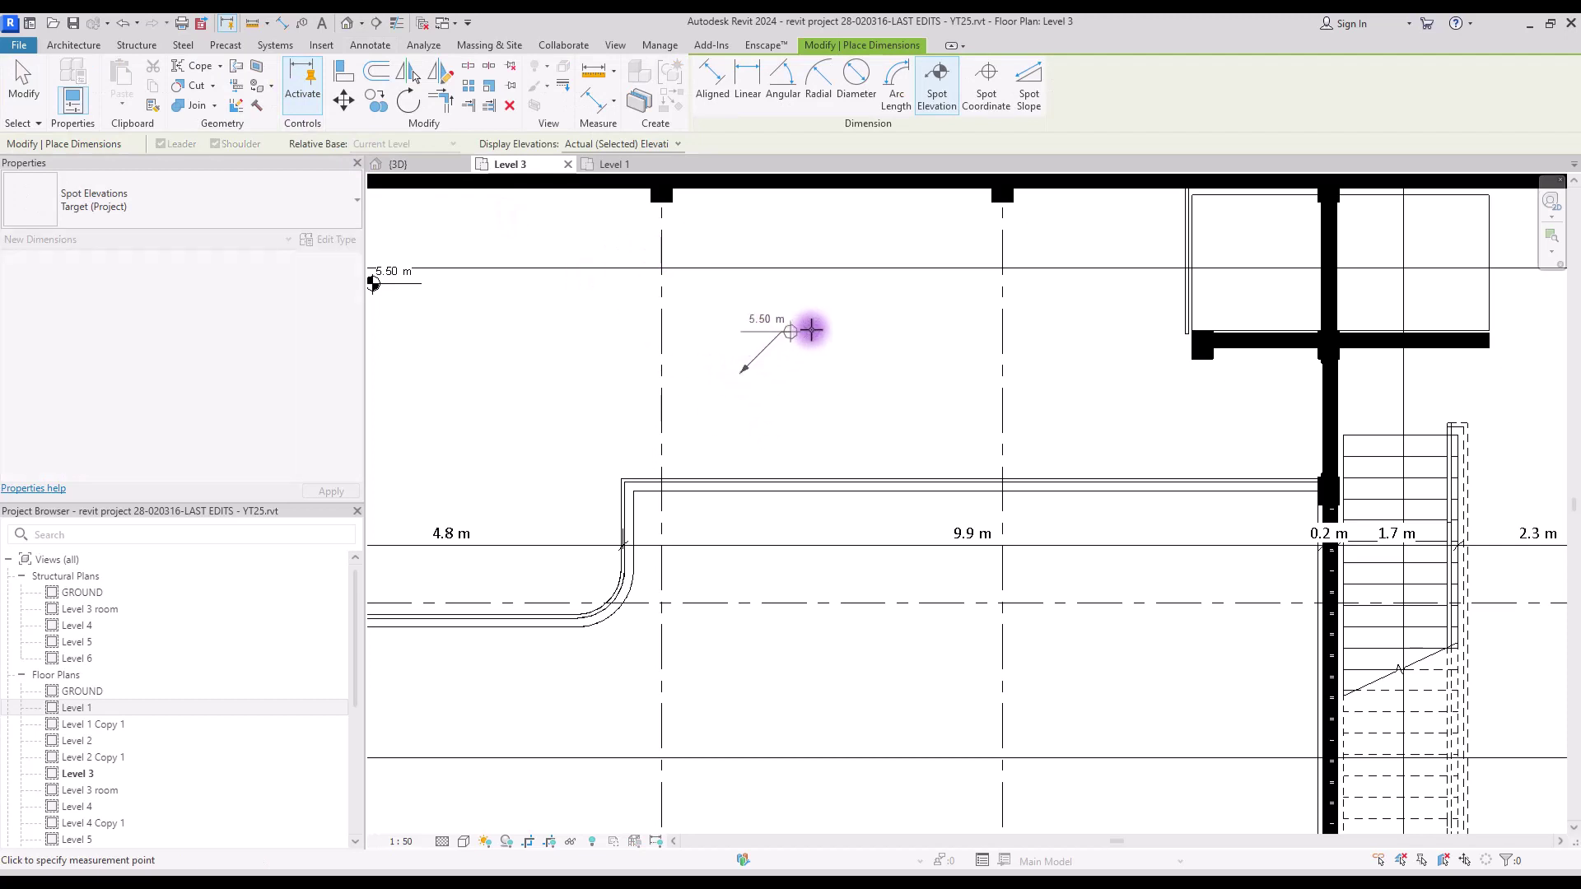
left_click(886, 328)
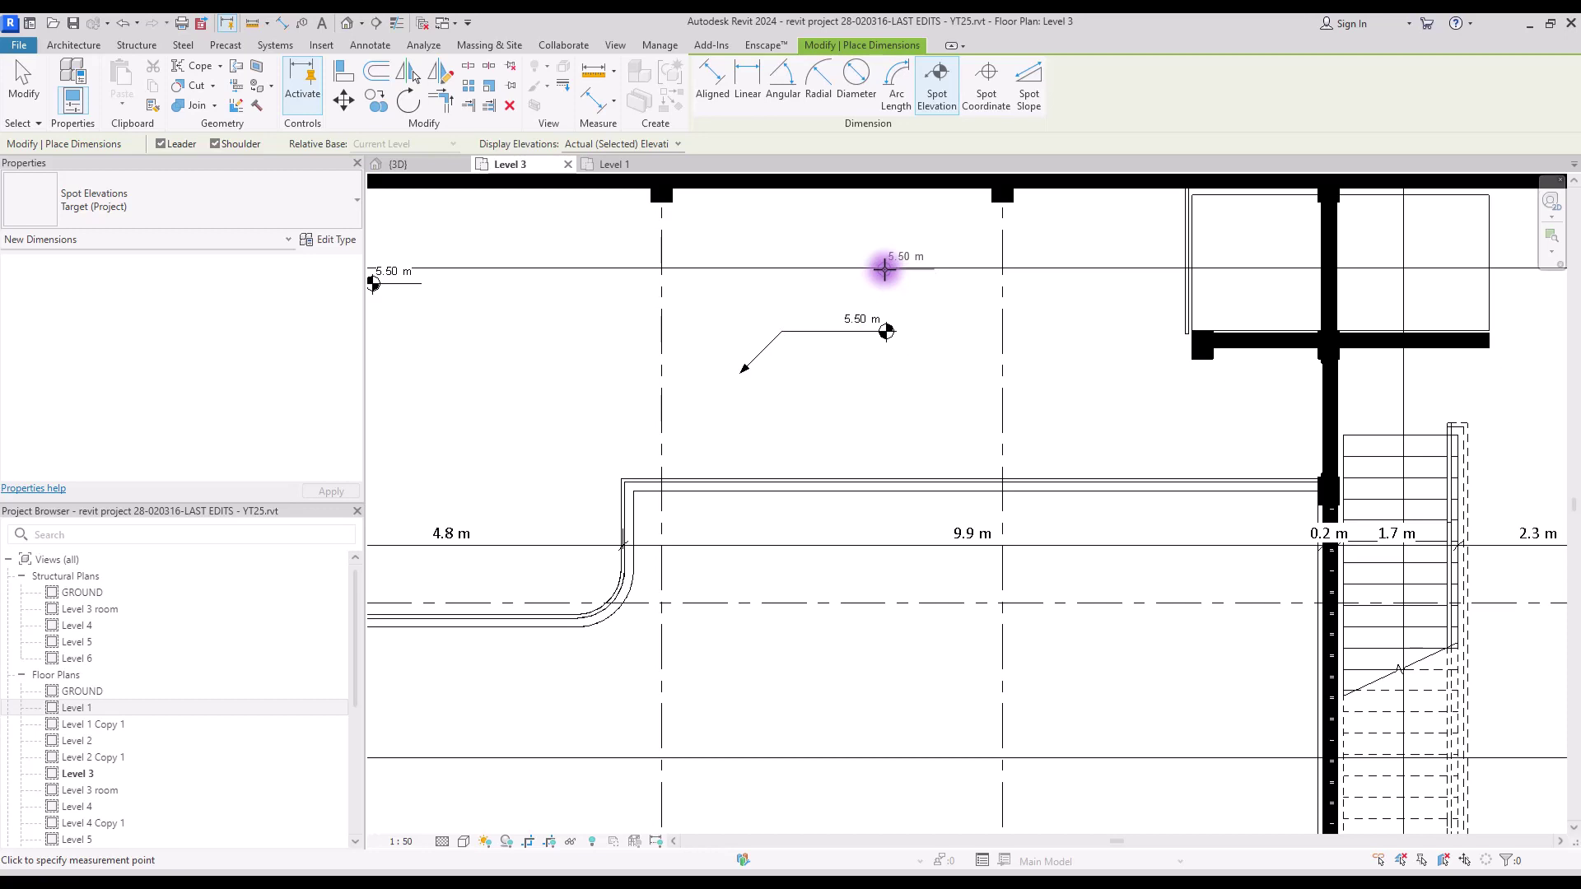
key("Escape")
key("Escape")
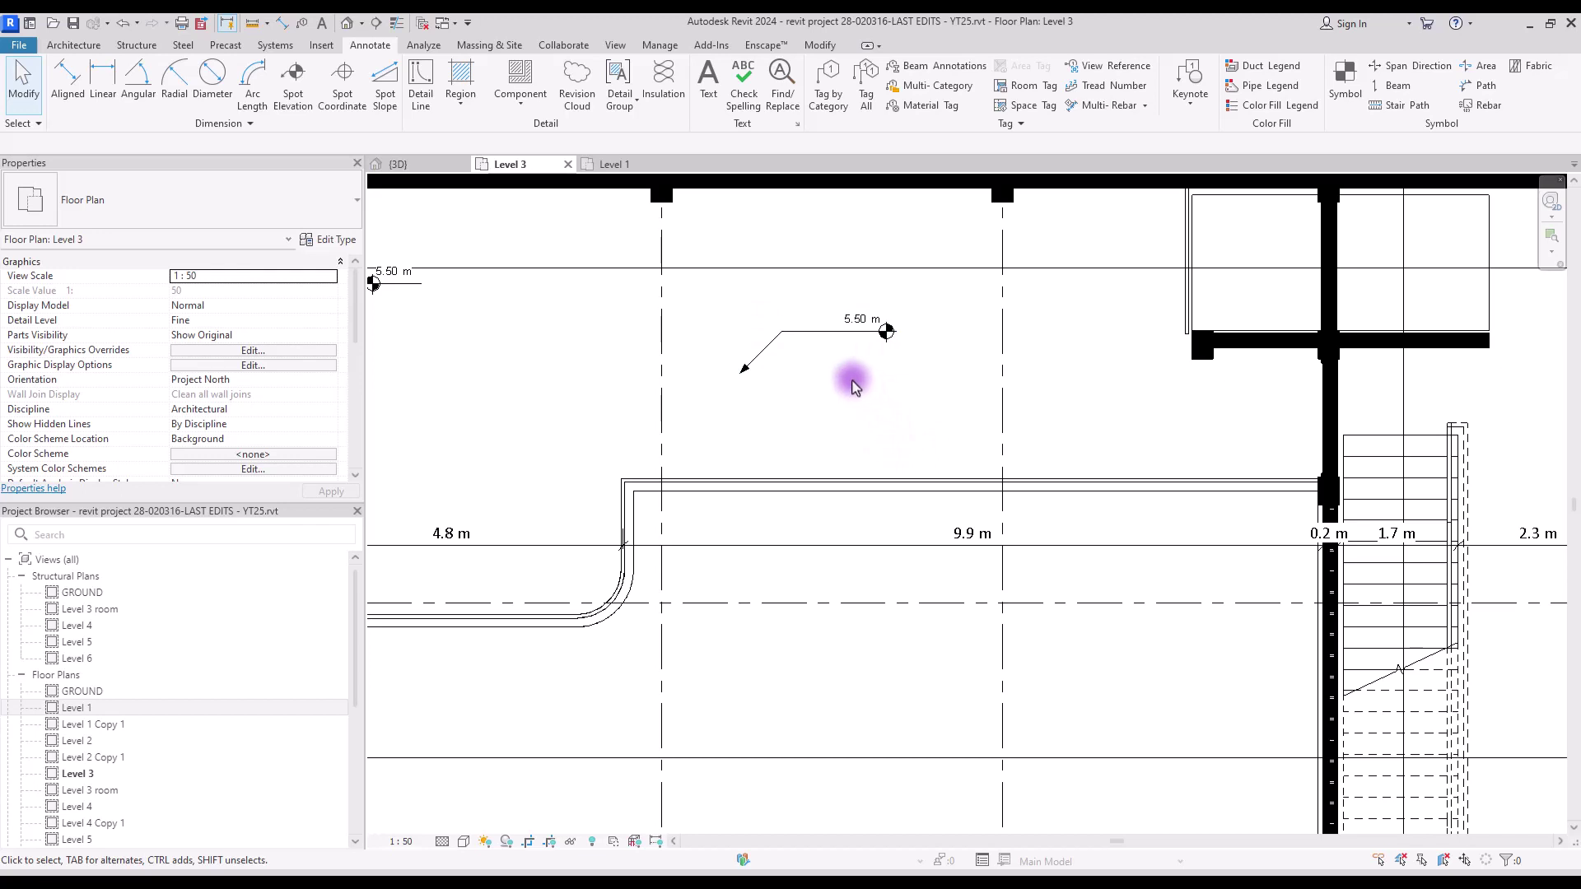
- Place a spot coordinate with a leader on the floor between grids 04 and 05, northwest of the stair
middle_click_drag(853, 385, 796, 397)
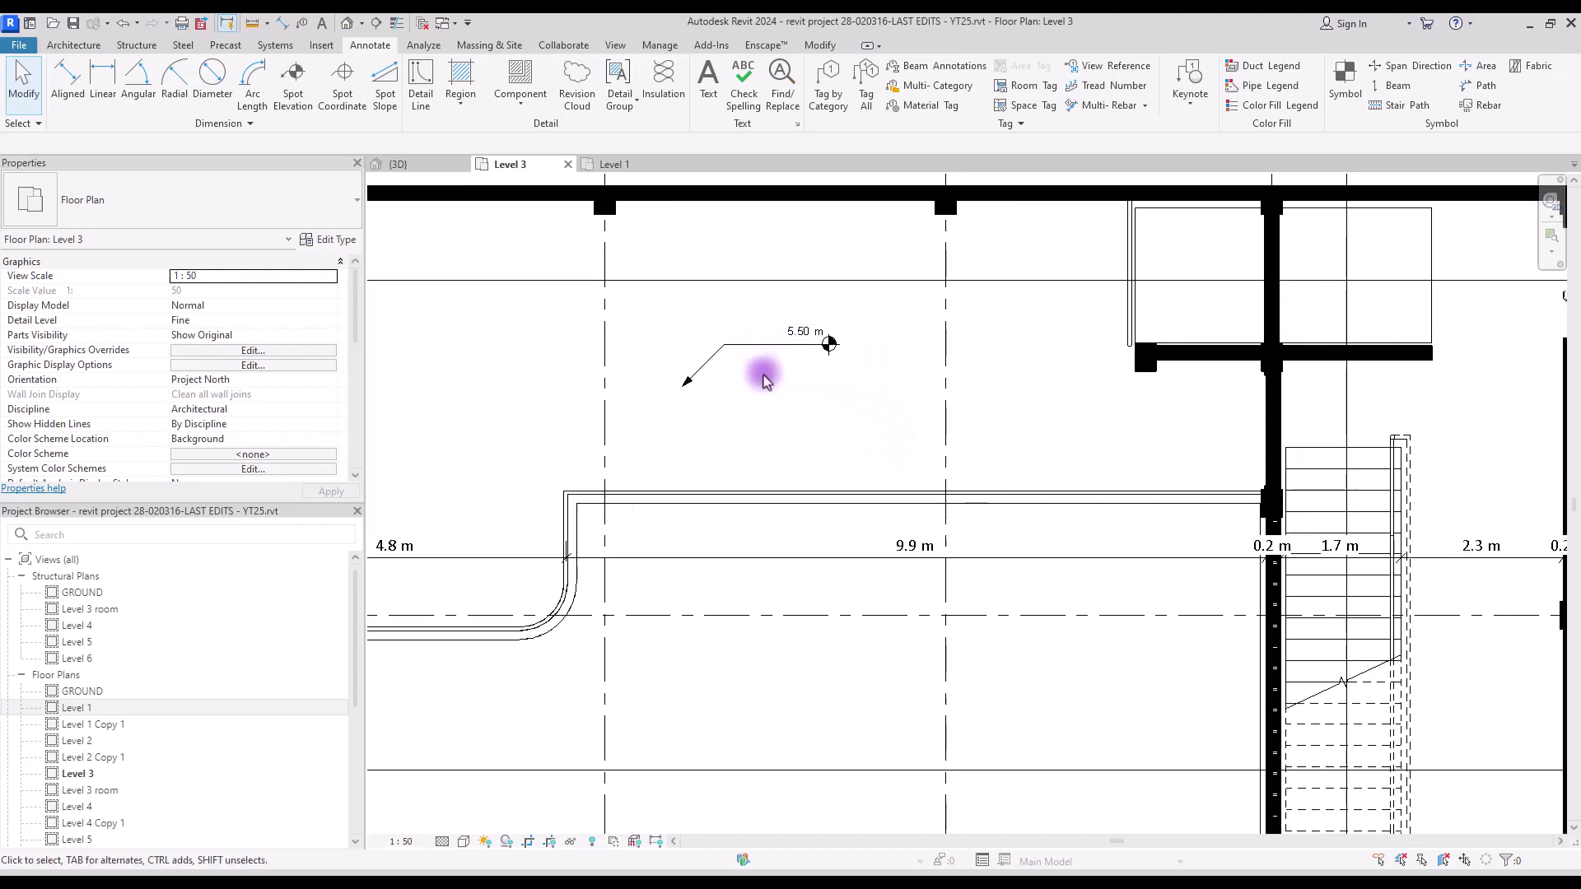
key("e")
key("l")
middle_click_drag(865, 381, 526, 298)
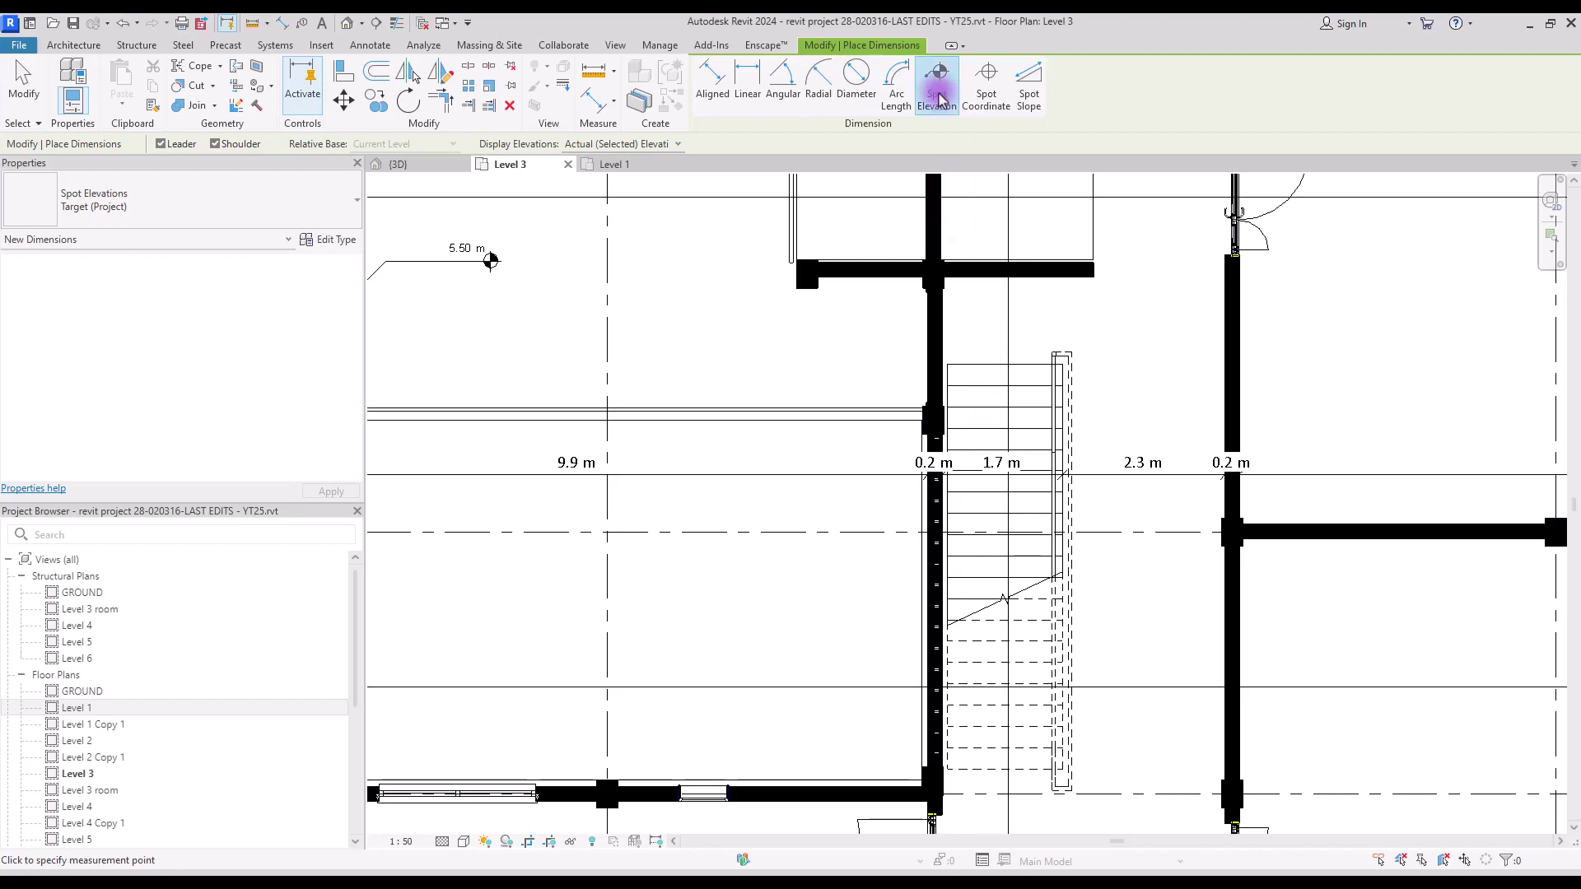
left_click(977, 337)
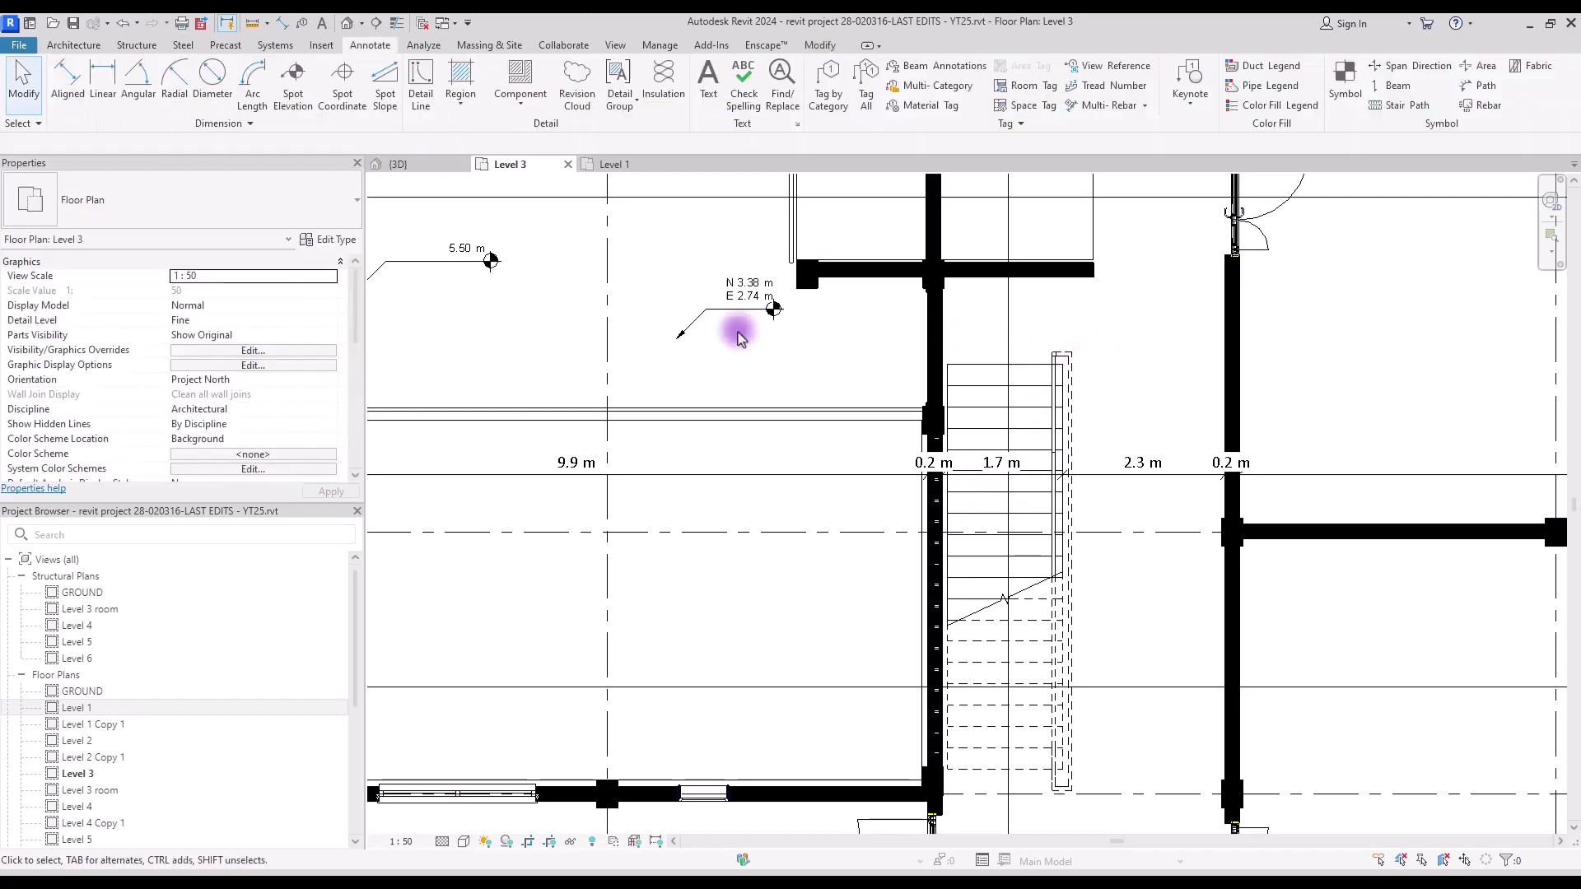
- Switch to the Level 1 floor plan and place a spot slope on the ramp, west of its room tag
scroll(898, 328, "left", 5, "shift")
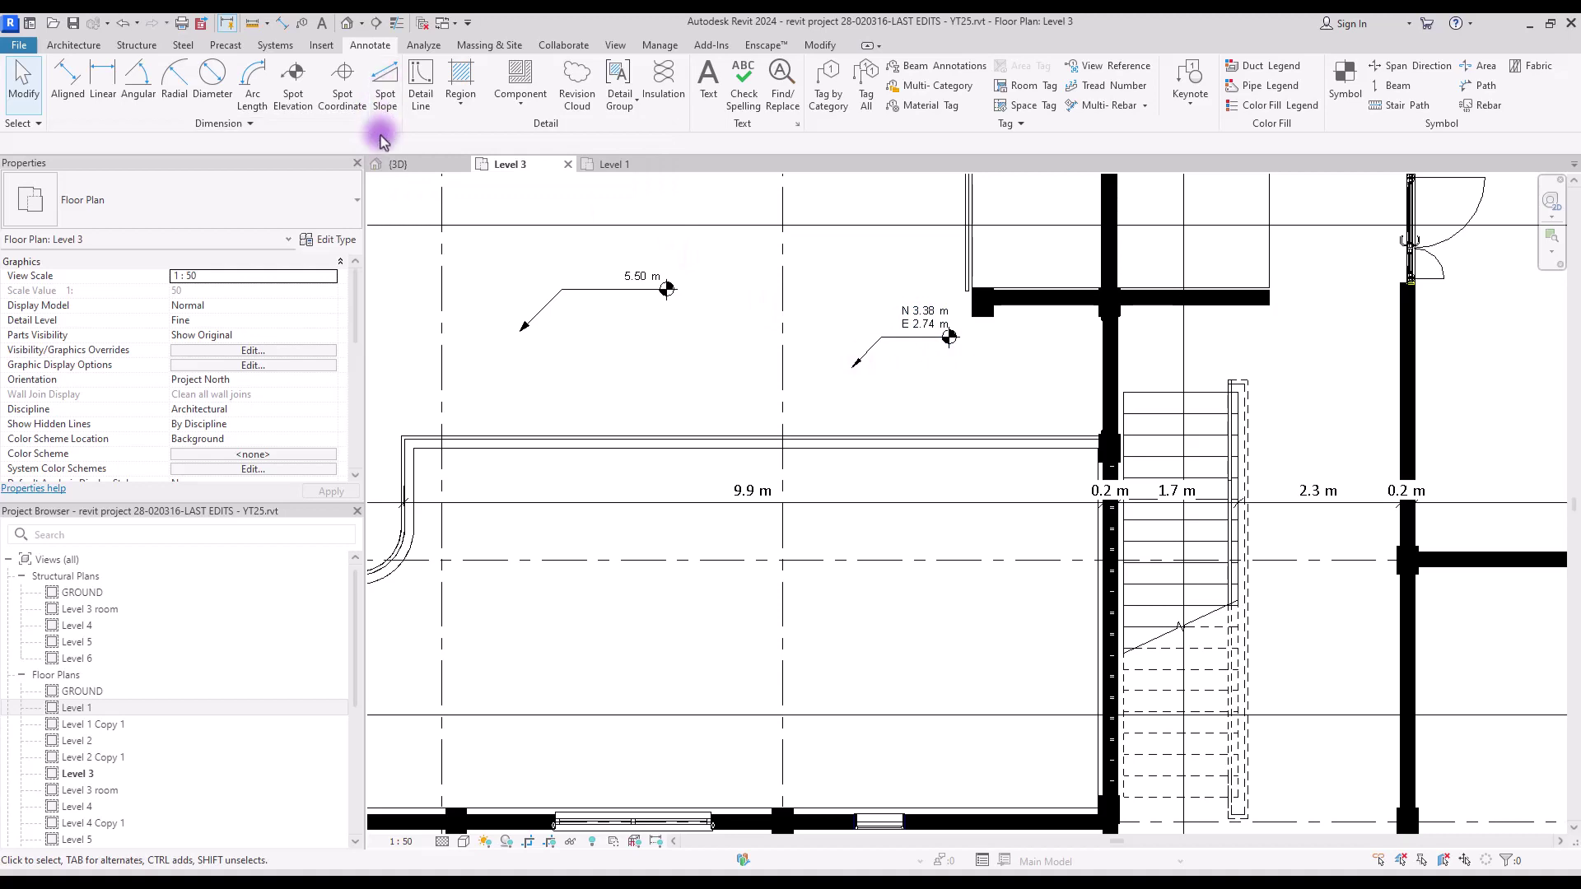
left_click(383, 91)
scroll(690, 302, "down", 4)
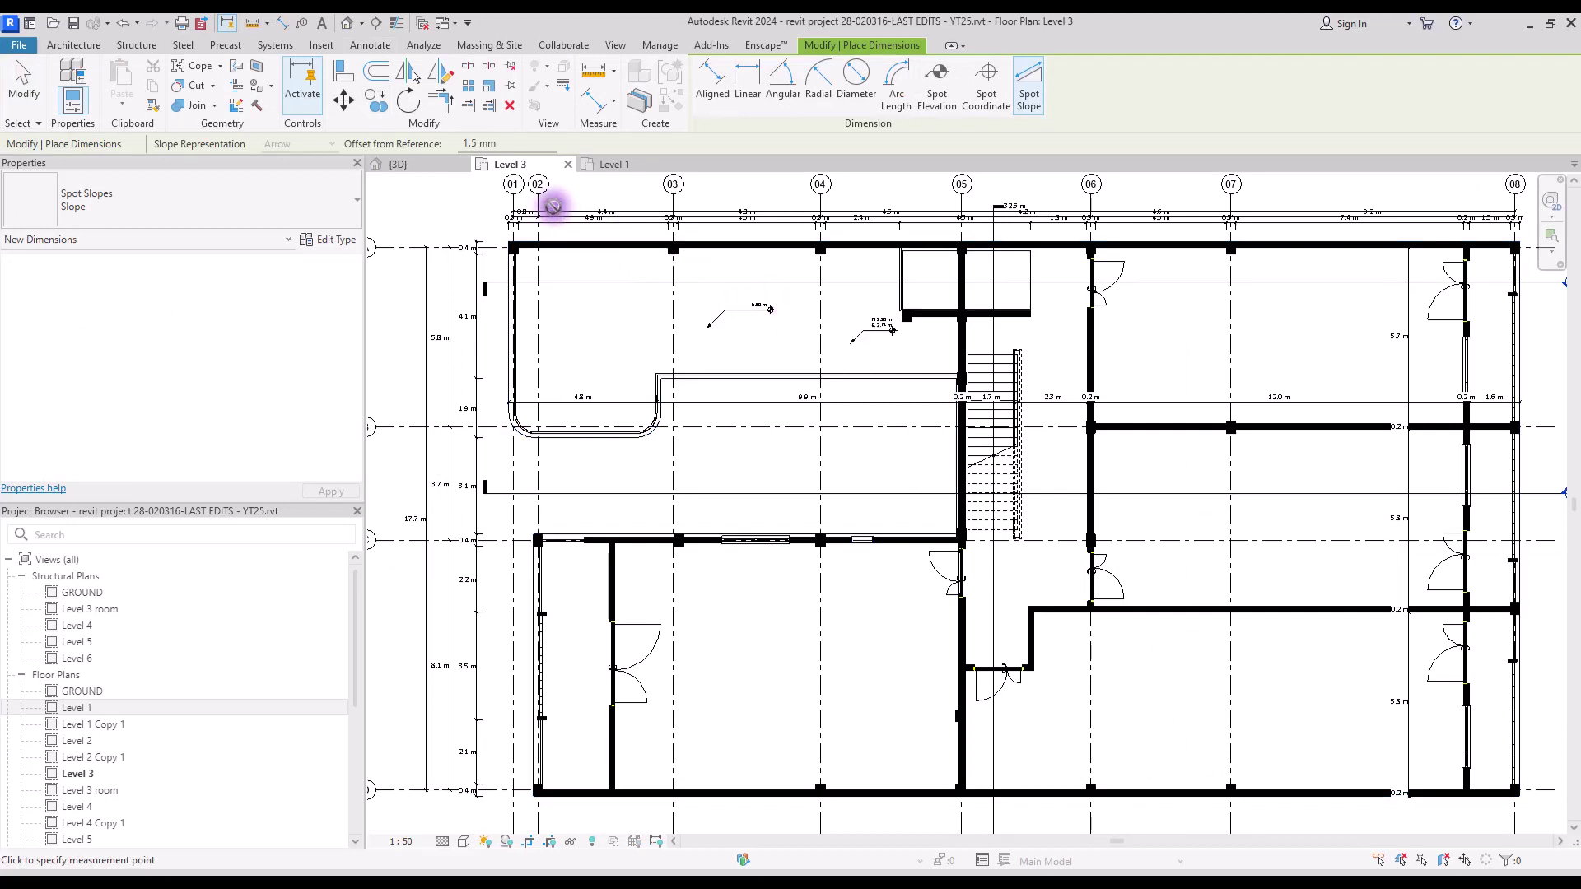
left_click(616, 163)
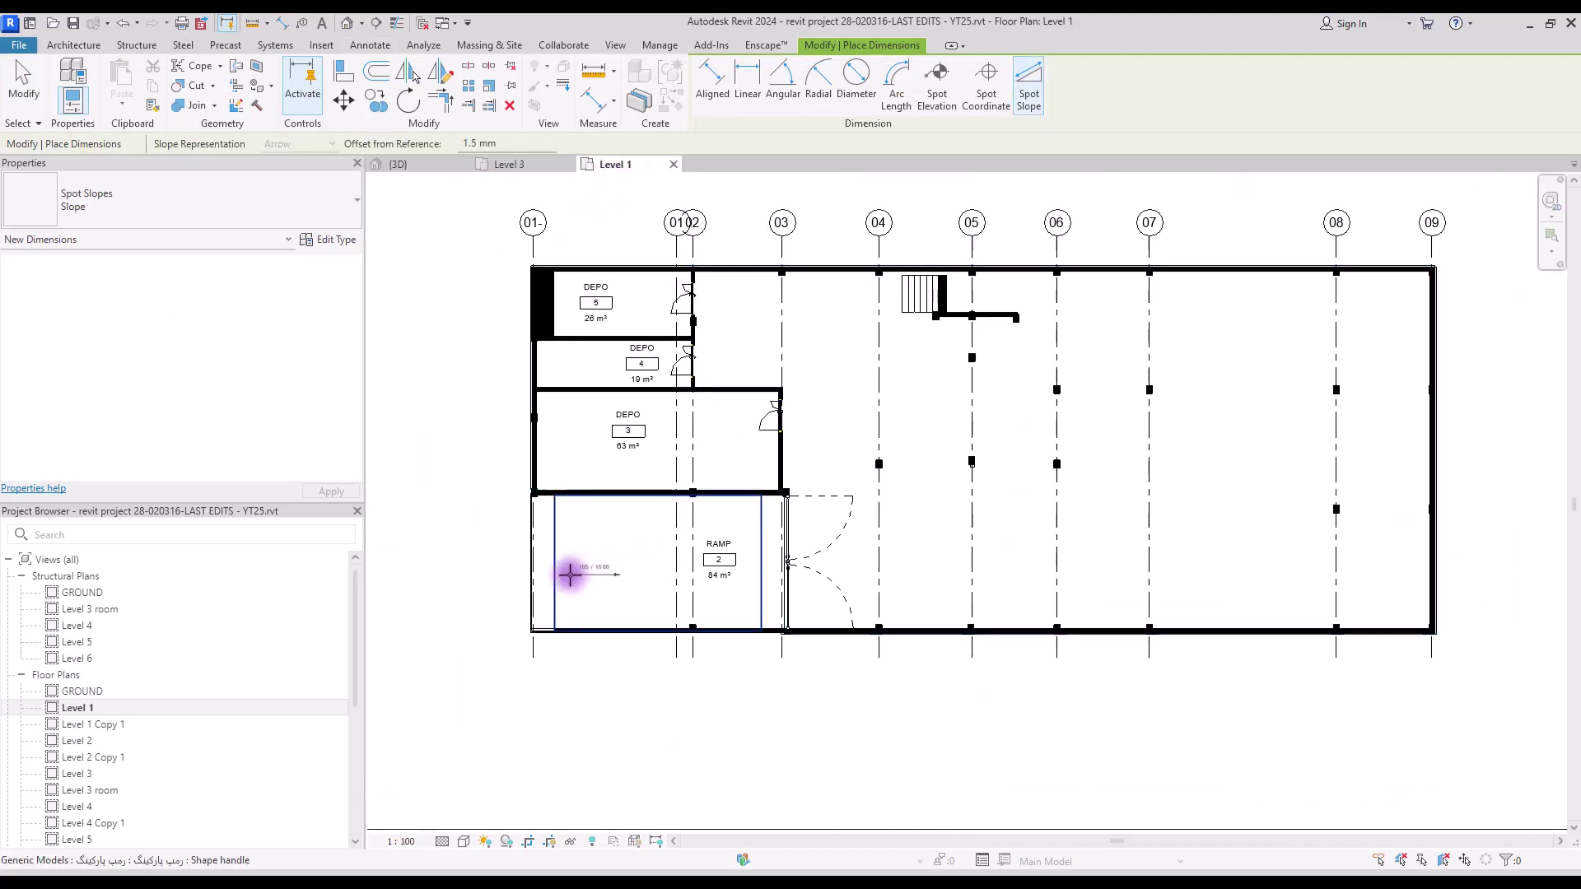
scroll(563, 568, "up", 4)
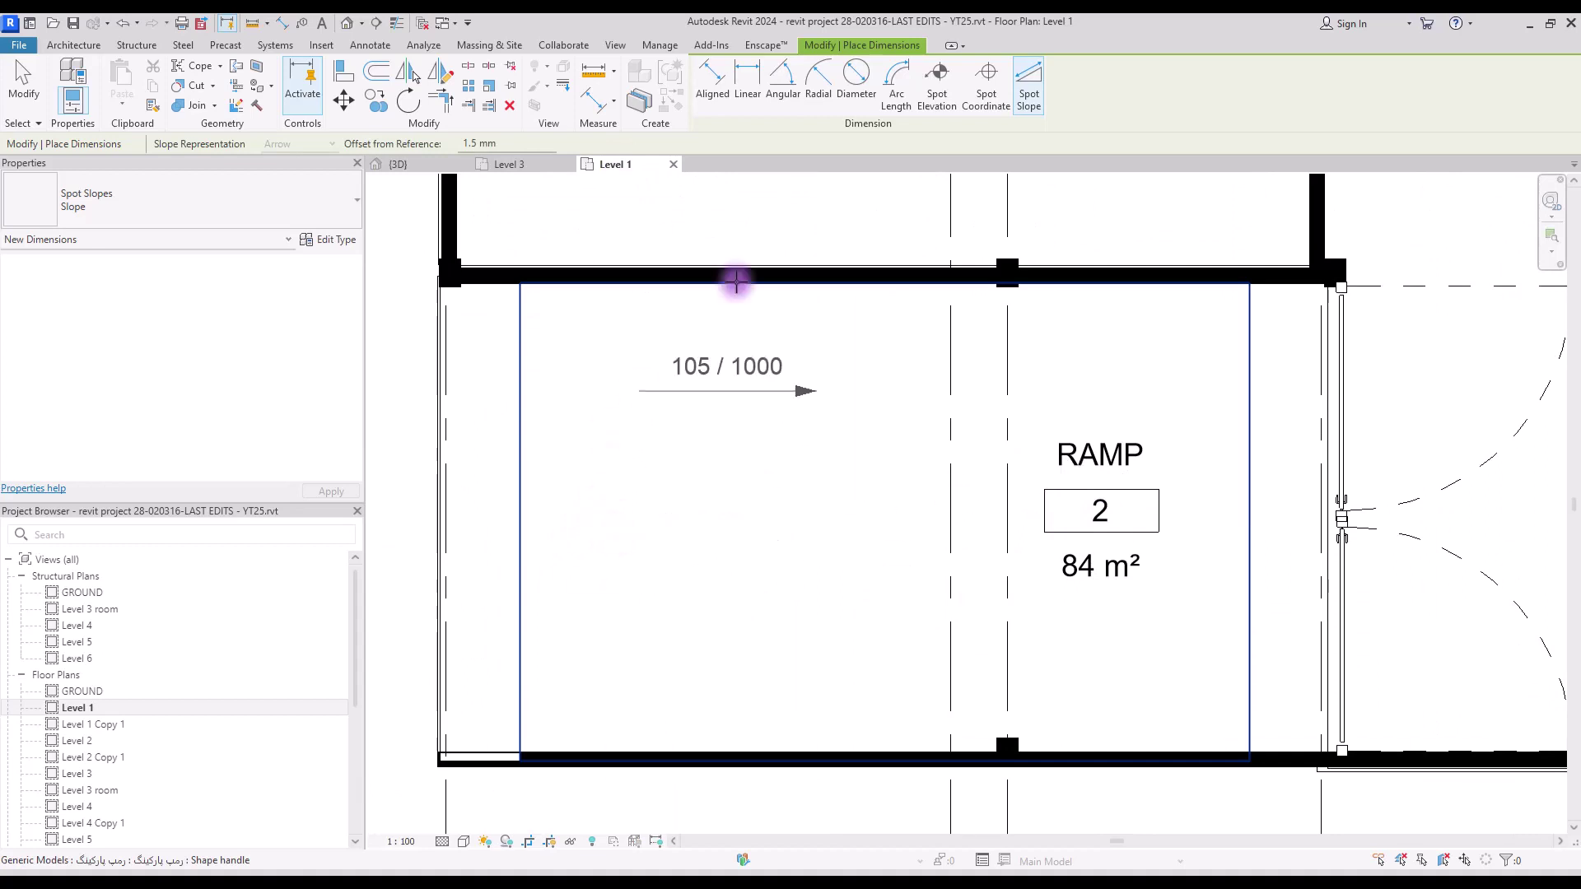
left_click(623, 540)
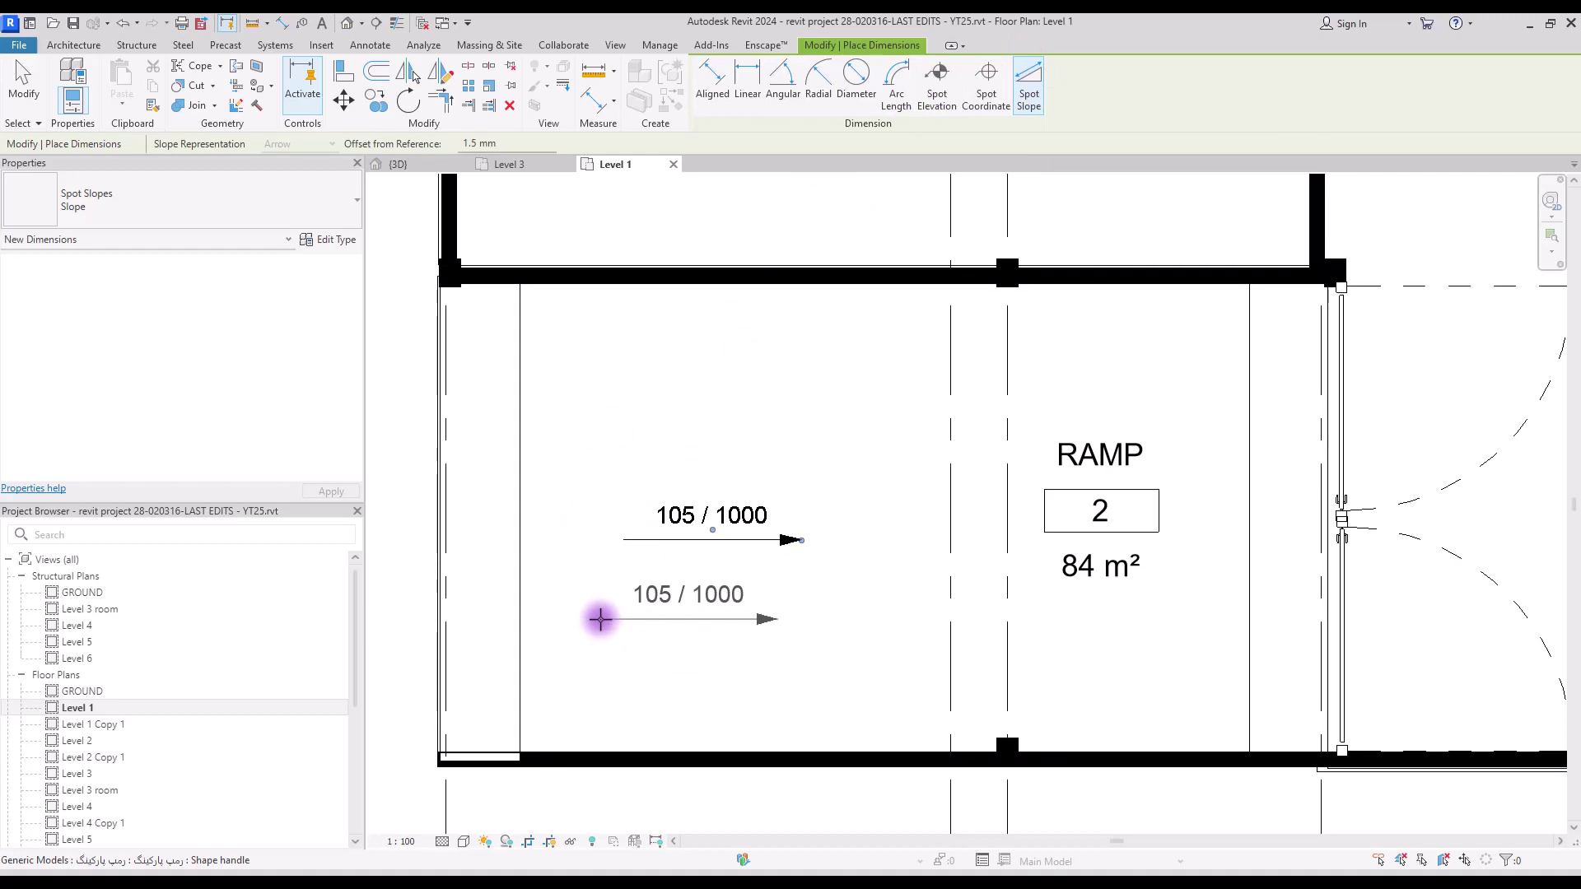
key("Escape")
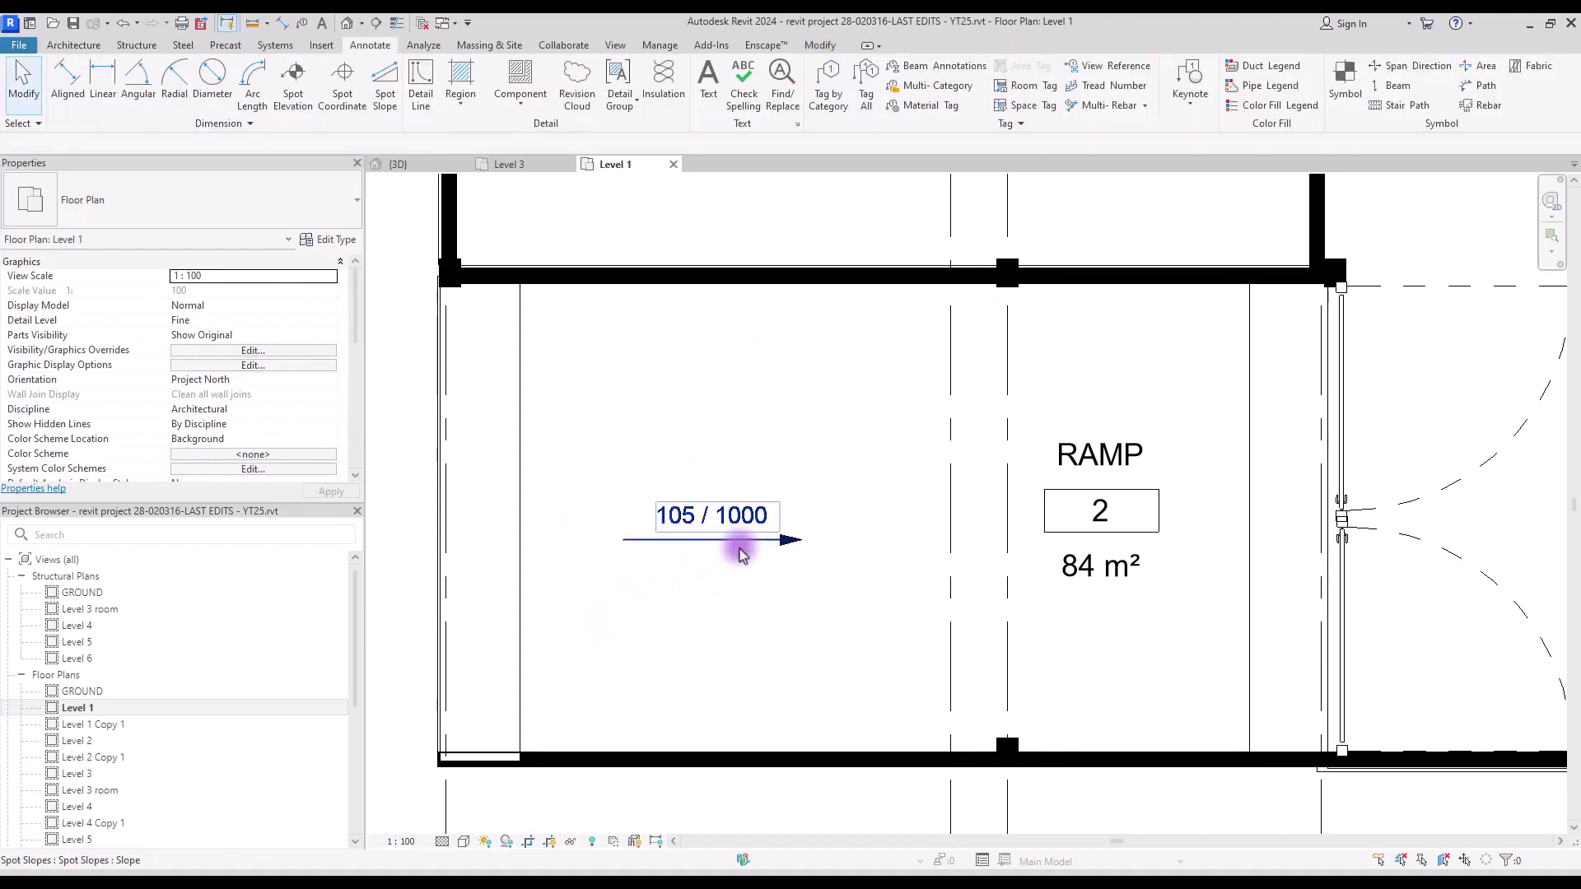
- Set the primary units format of the ramp's spot slope type to Degrees and apply it
left_click(741, 555)
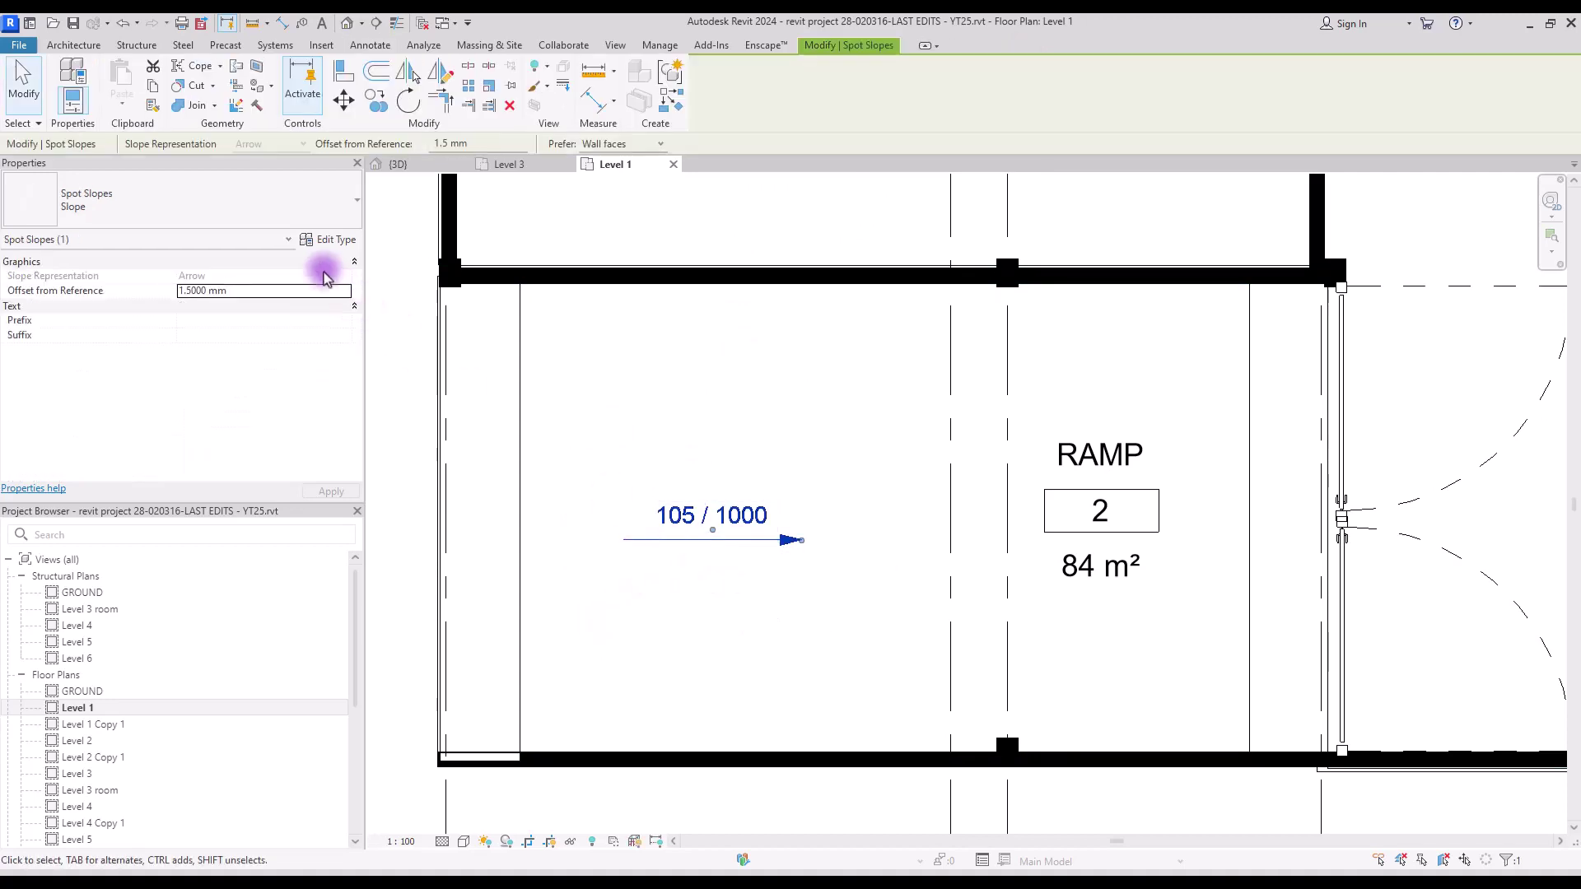
left_click(309, 243)
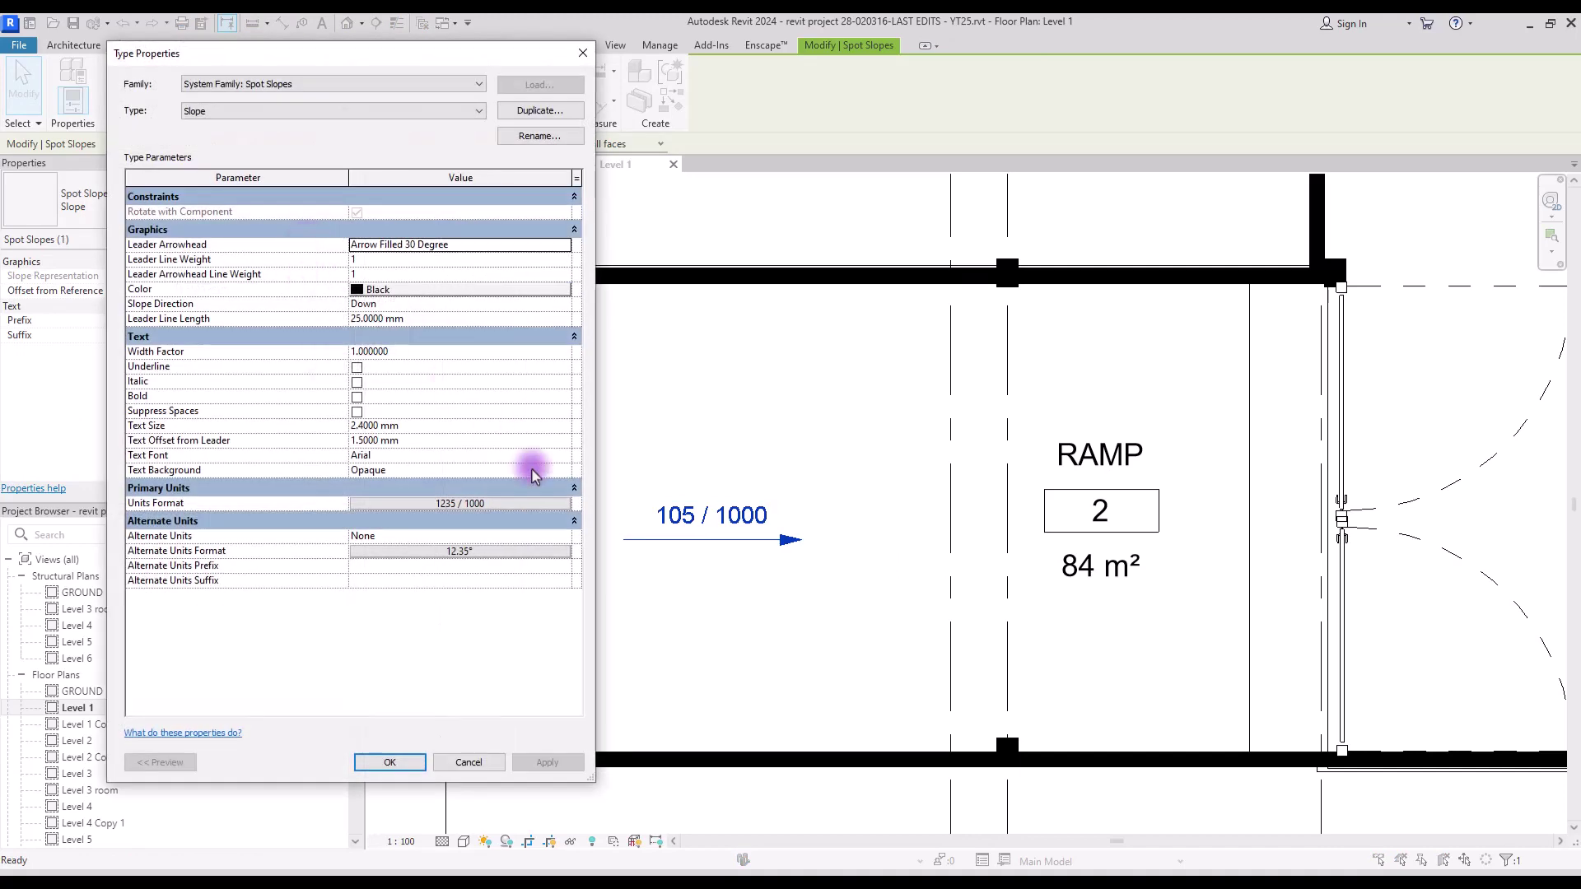
left_click(460, 503)
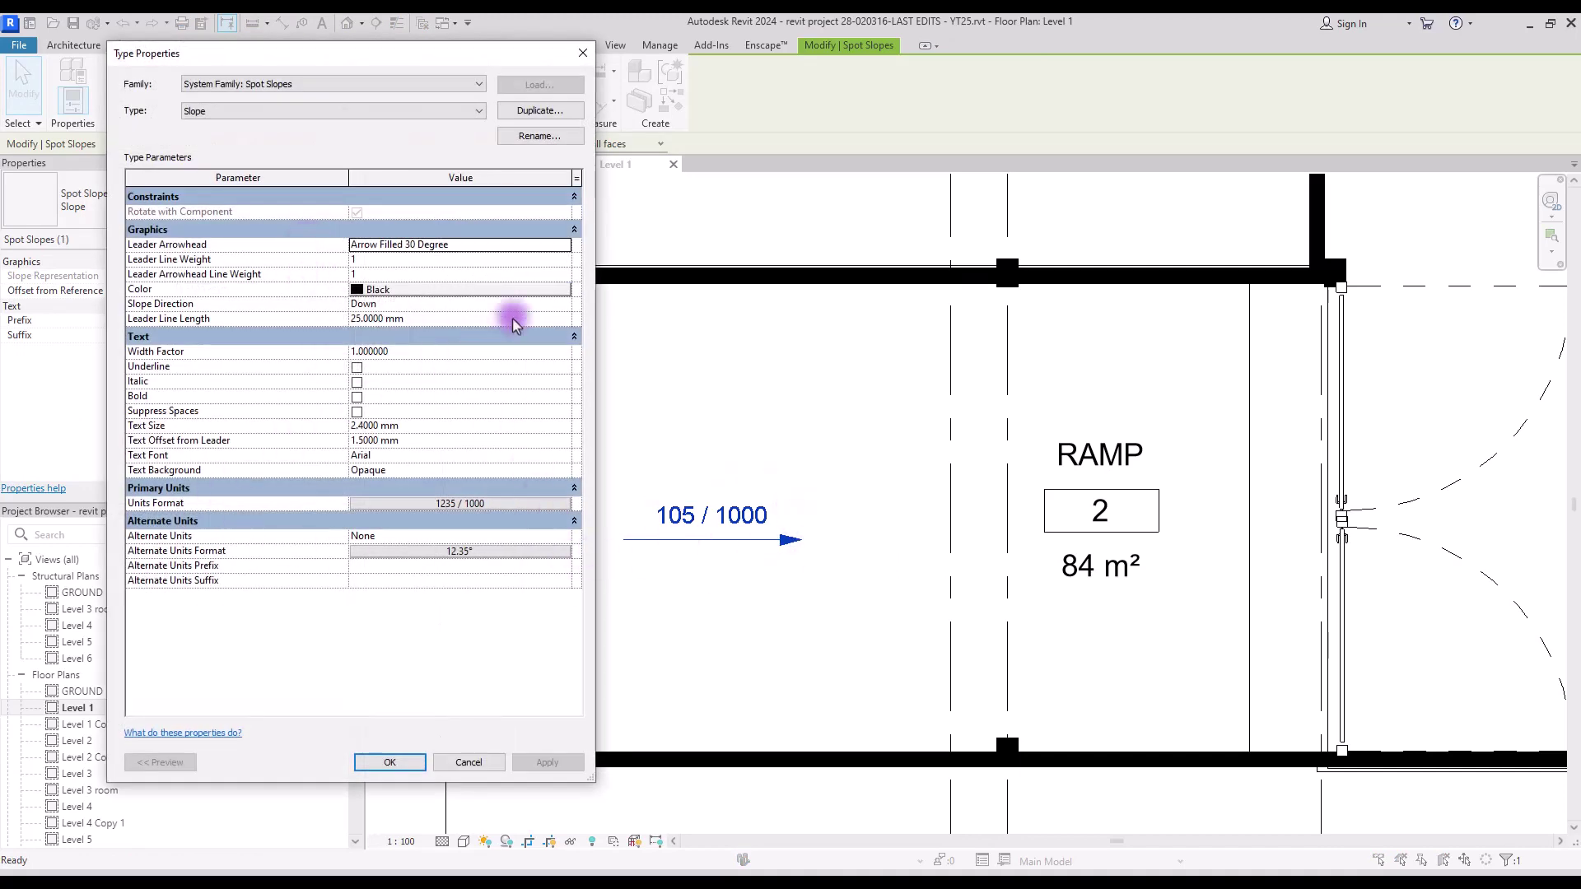
left_click(580, 304)
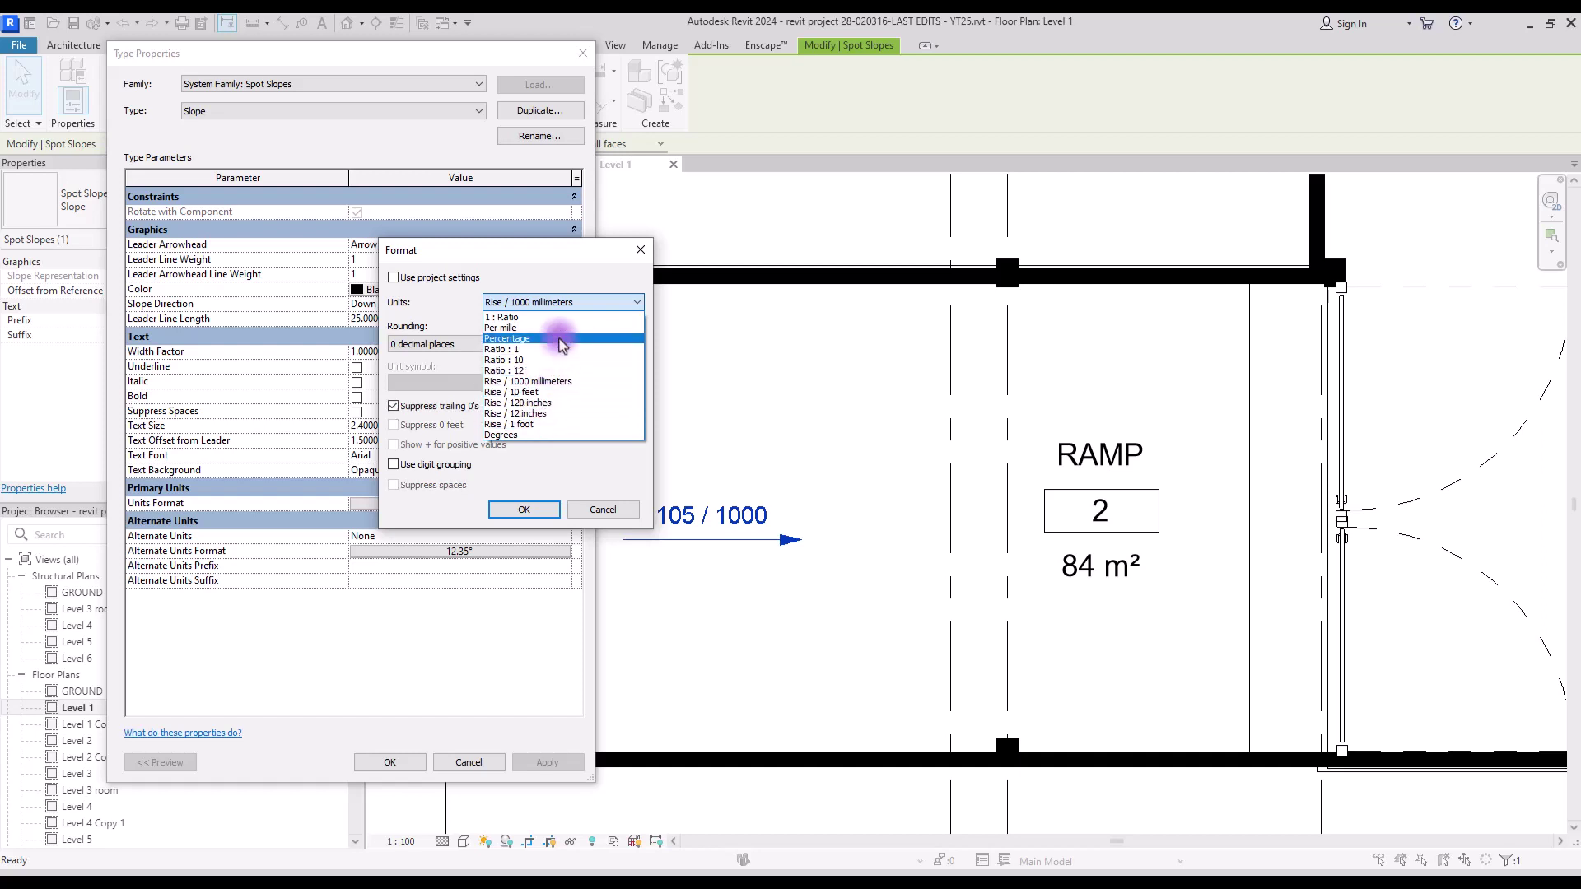
left_click(527, 434)
left_click(524, 510)
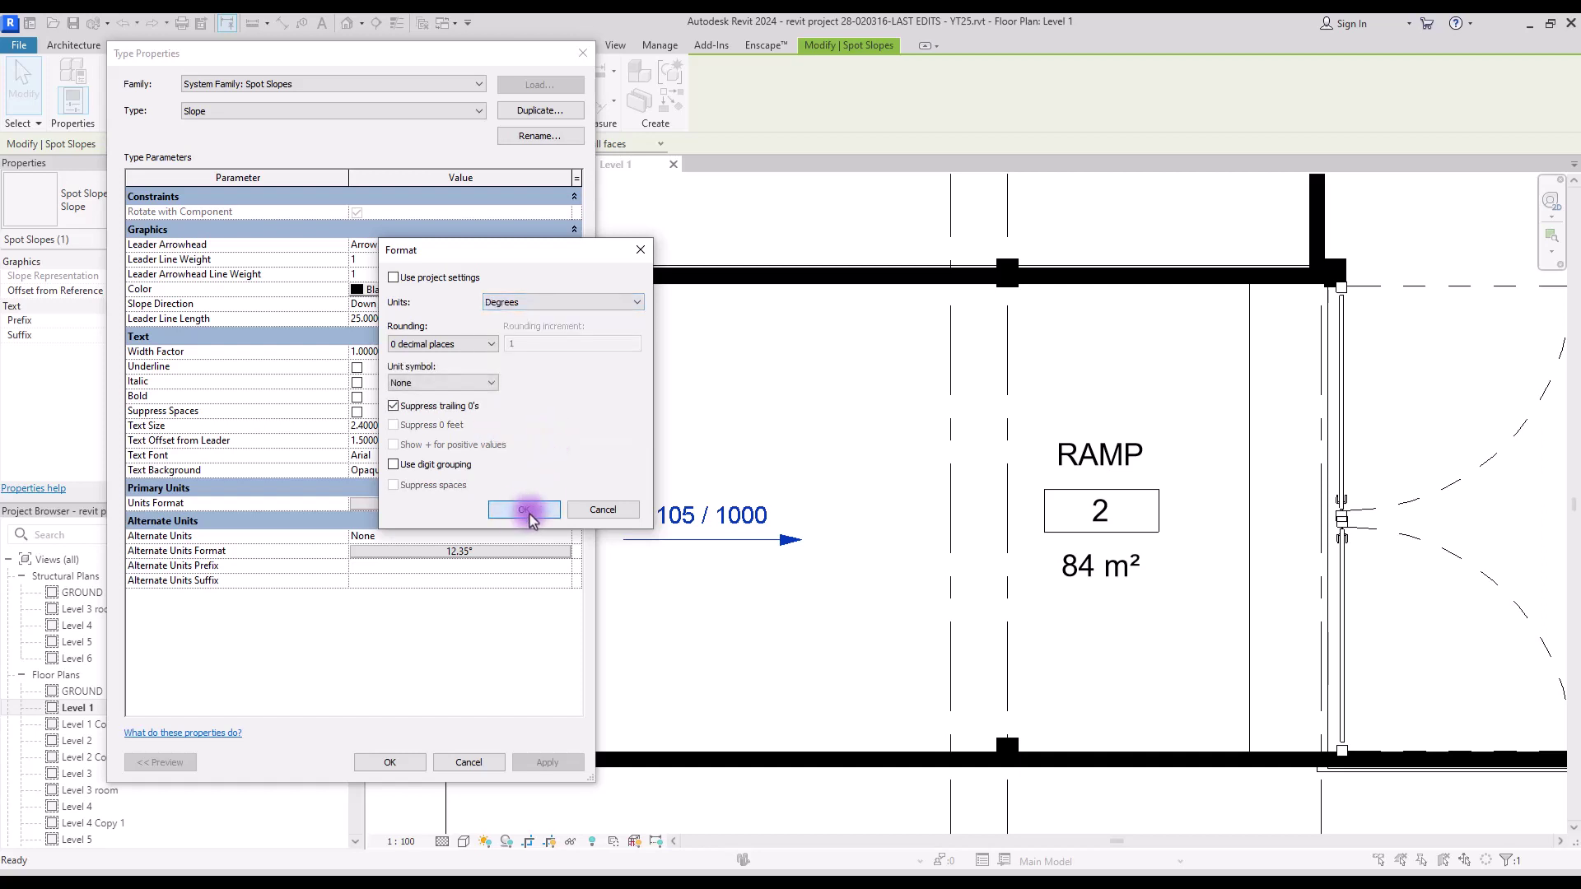
left_click(540, 762)
- Set the unit symbol of the spot slope type's primary units to ° and apply it
left_click(514, 503)
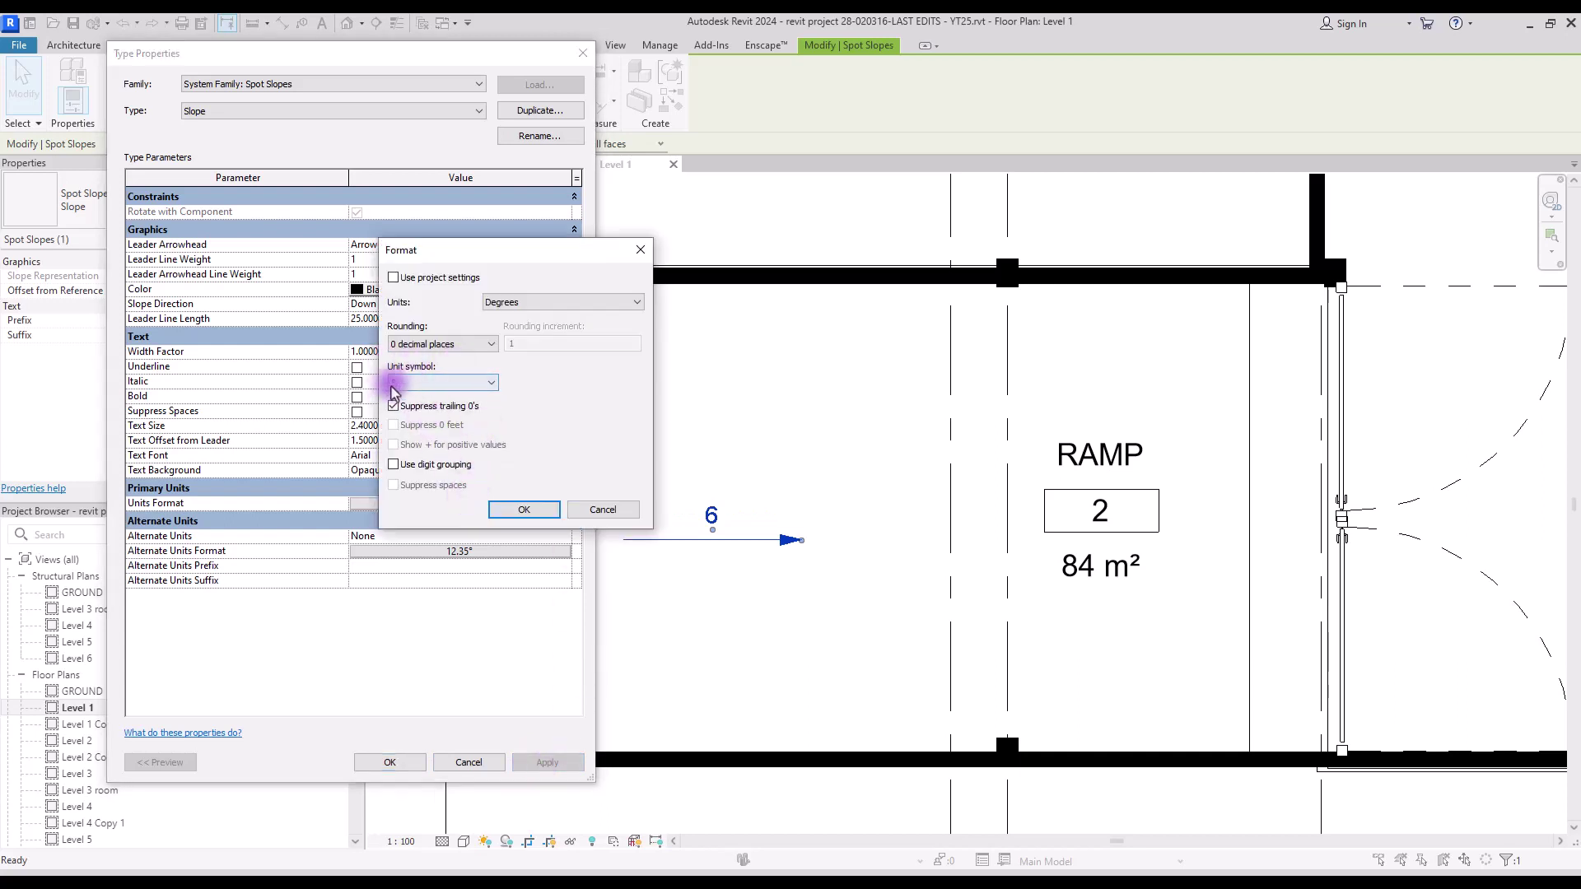
left_click(518, 508)
left_click(562, 767)
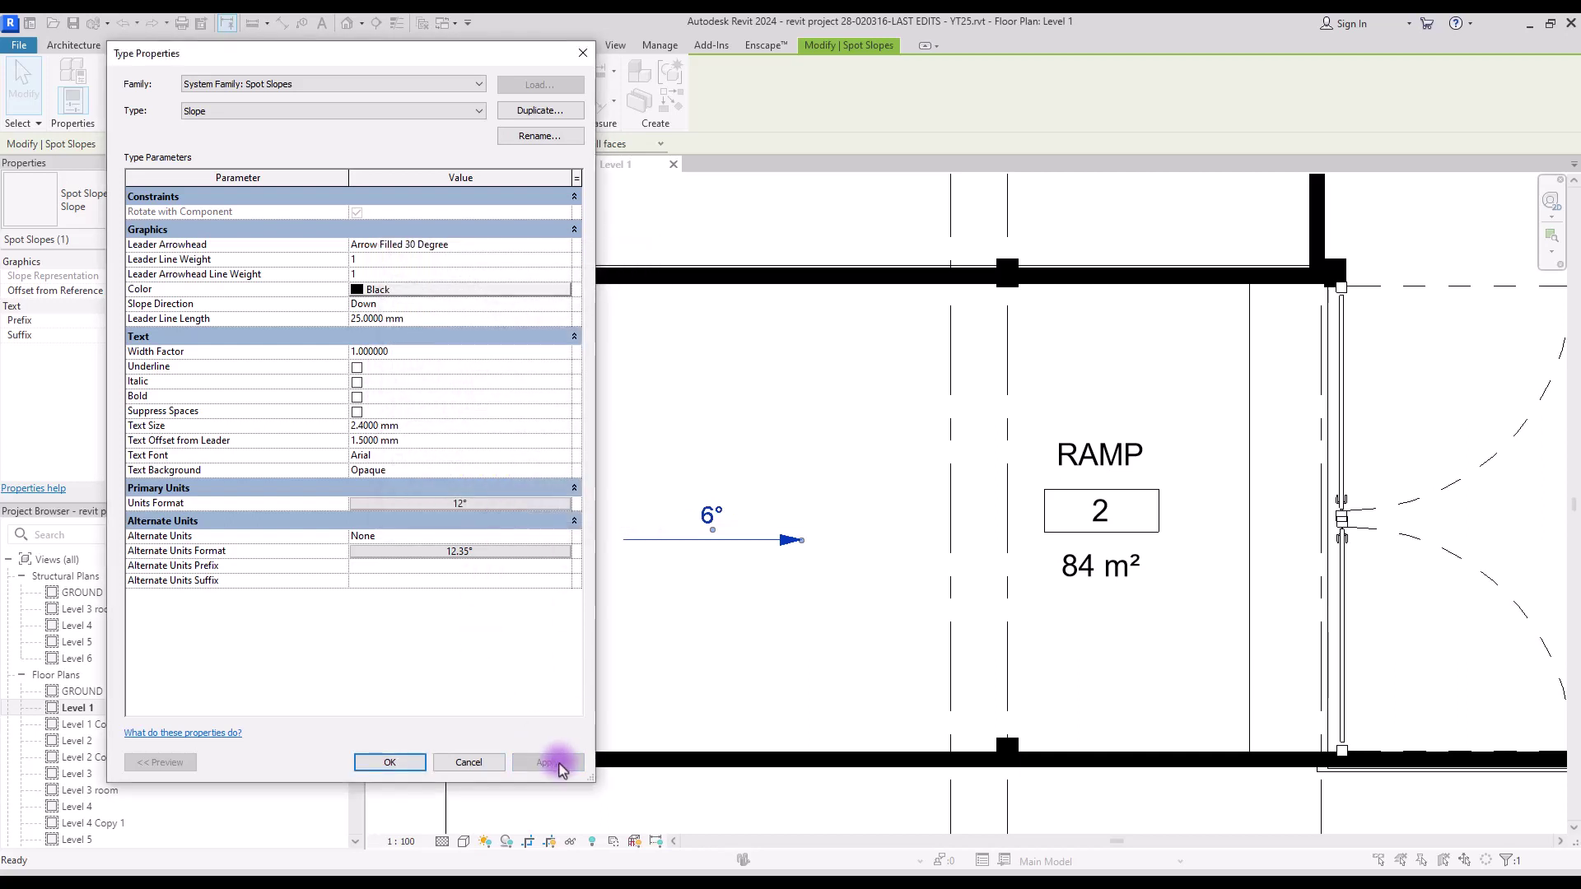